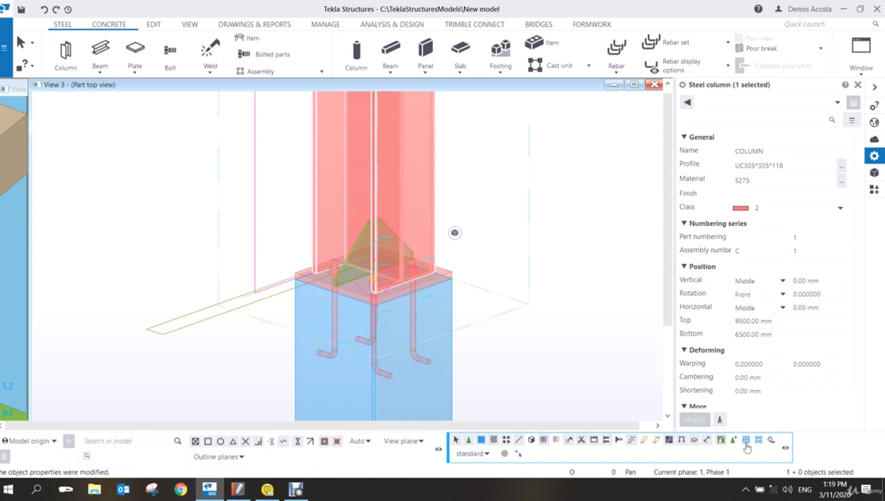
- Close the column's top, perspective and end part views, and restore the display of all parts in the 3D view
left_click(472, 172)
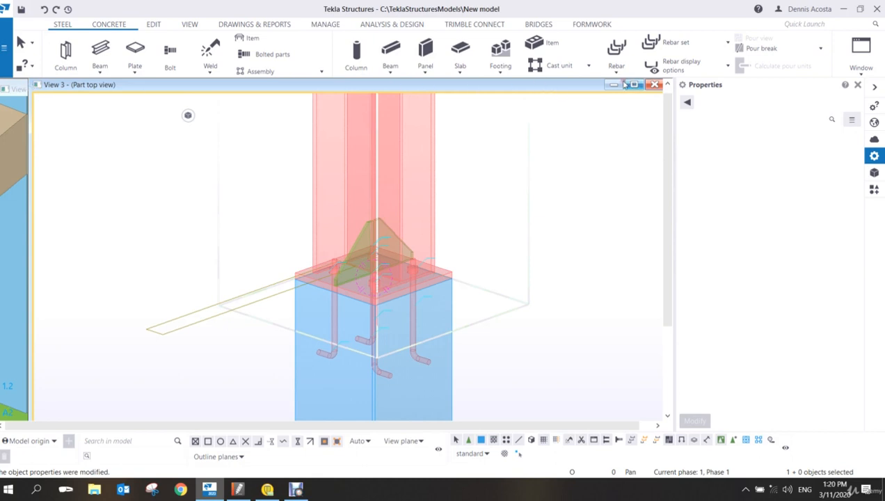
left_click(654, 85)
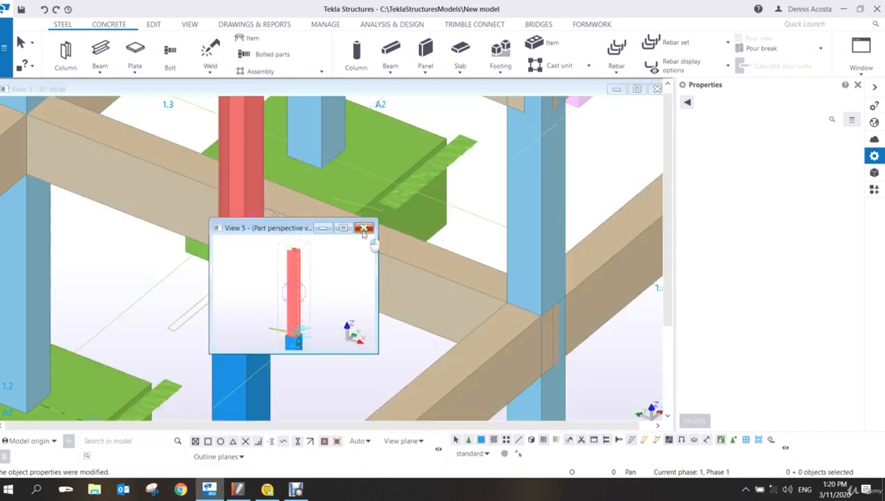
left_click(363, 228)
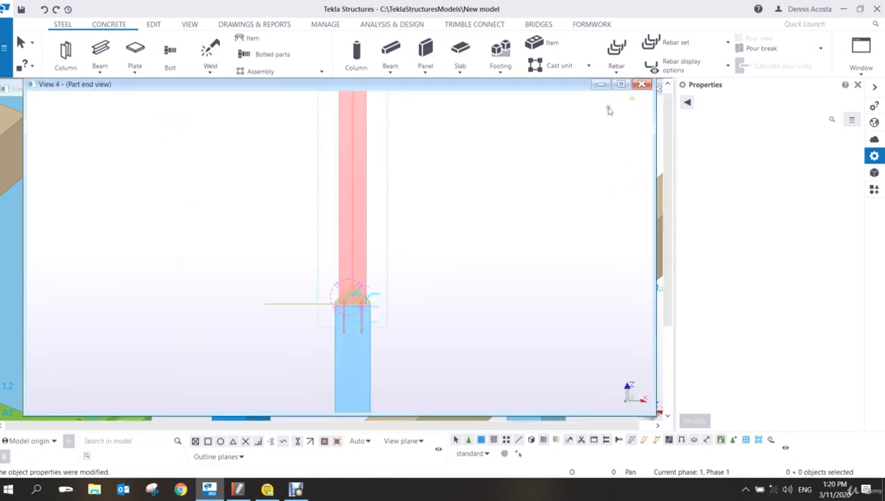
left_click(640, 85)
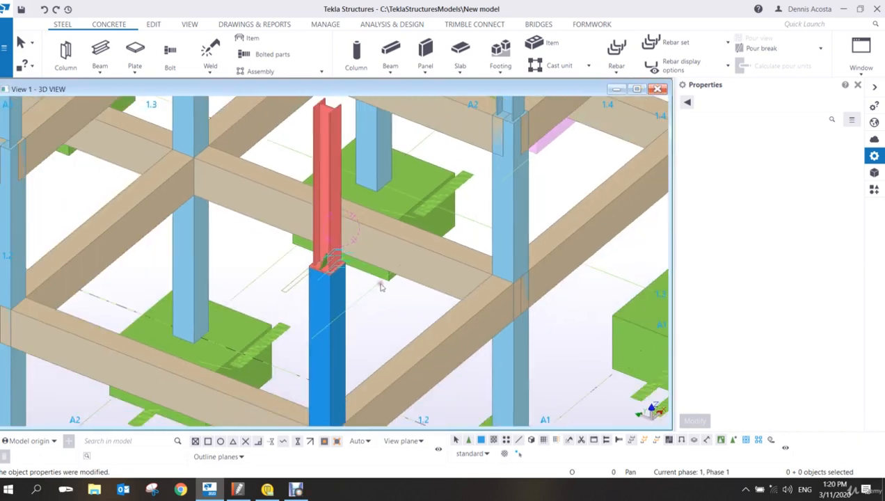
right_click(374, 312)
left_click(409, 367)
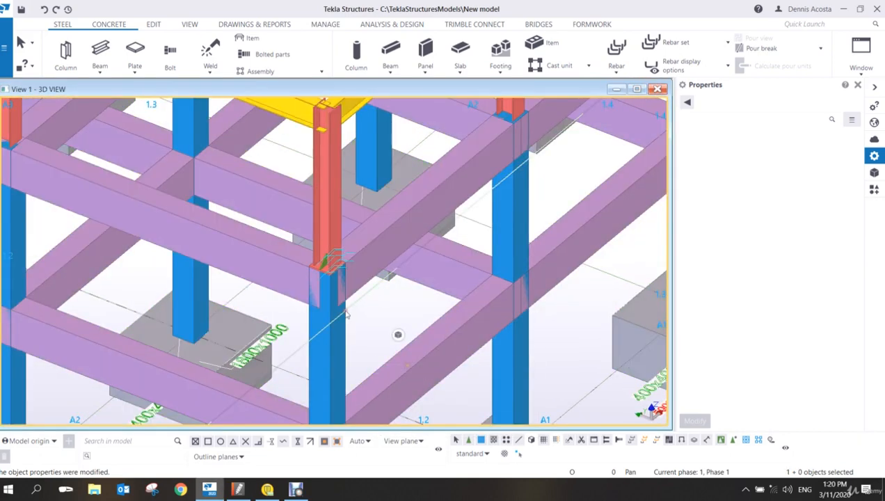
- Create a 3D part view of the corner steel column, enlarge it to inspect the column with its neighbouring parts, and close it
scroll(337, 281, "up", 5)
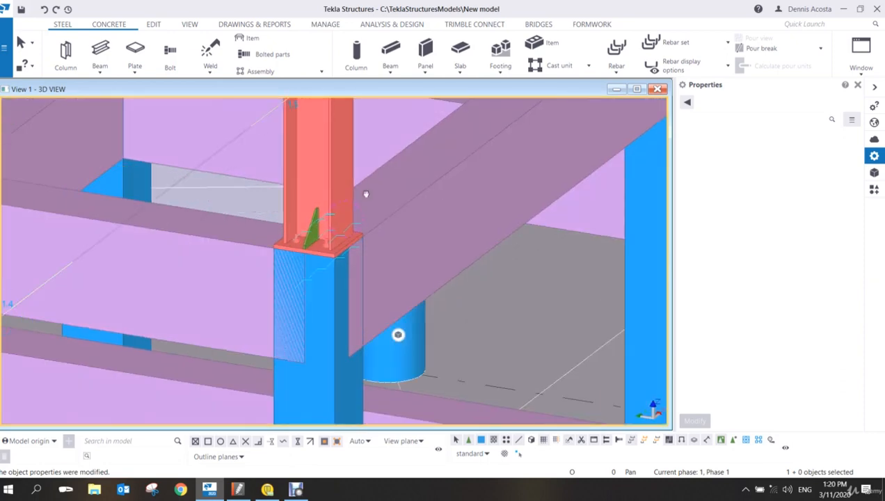
scroll(352, 196, "down", 8)
scroll(327, 206, "up", 3)
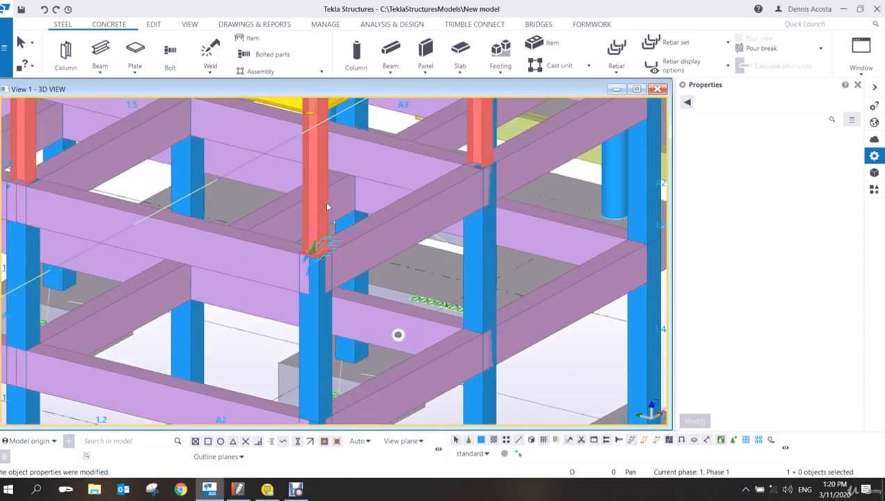
scroll(327, 206, "down", 2)
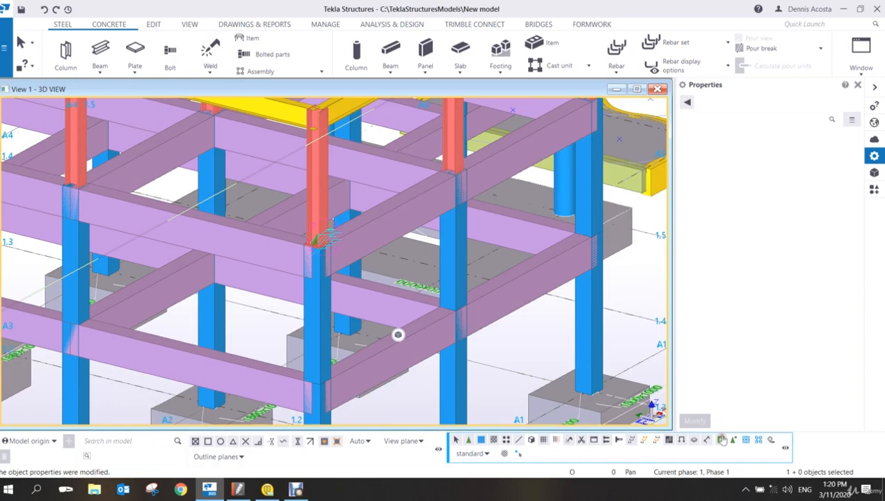
scroll(306, 182, "up", 4)
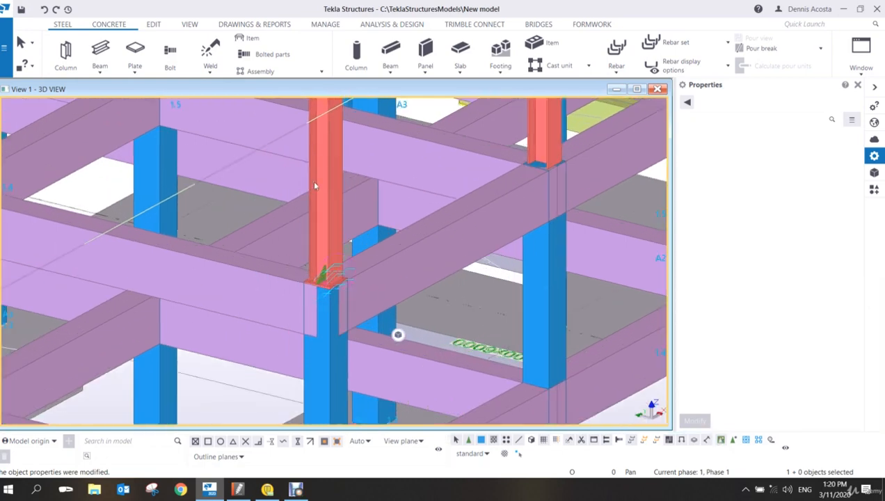
left_click(324, 171)
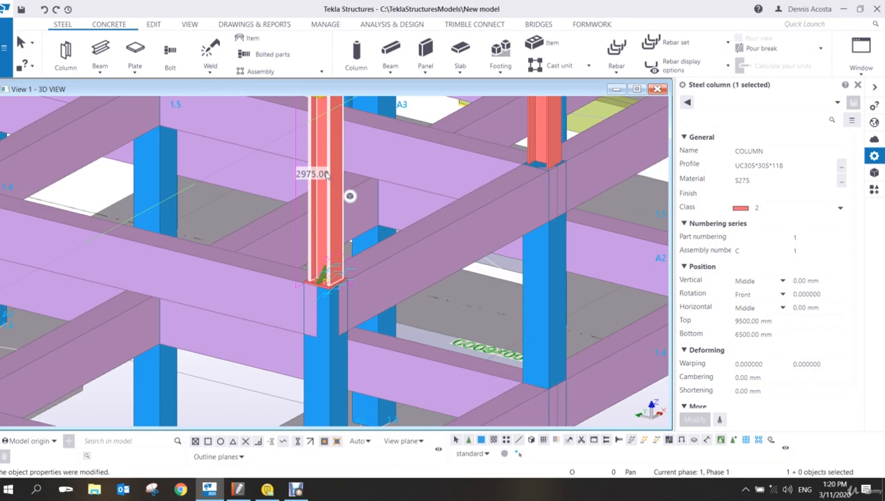
right_click(324, 171)
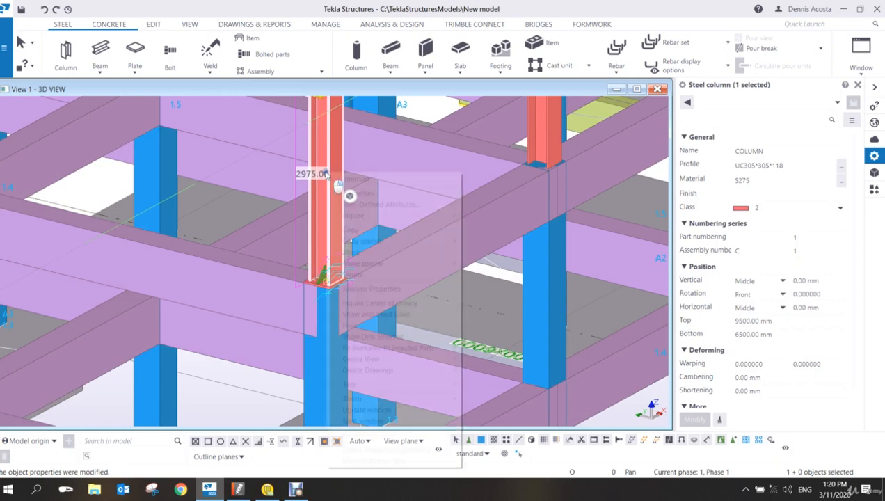
mouse_move(376, 360)
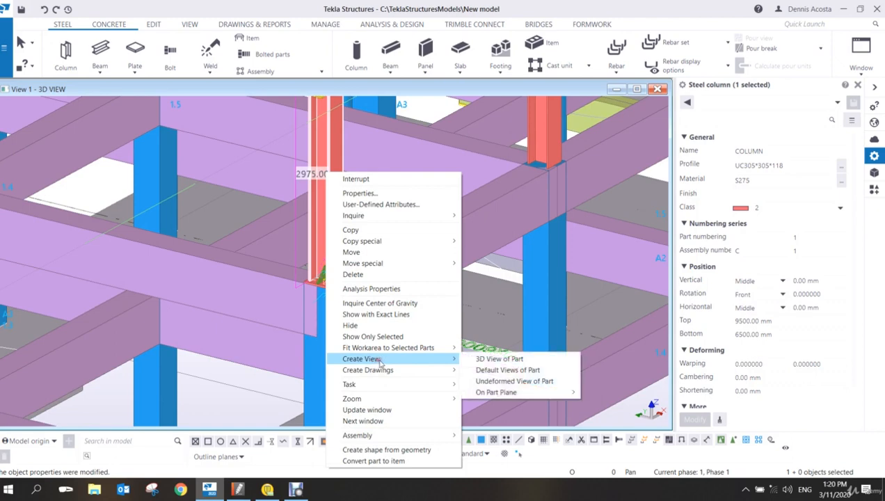
left_click(496, 360)
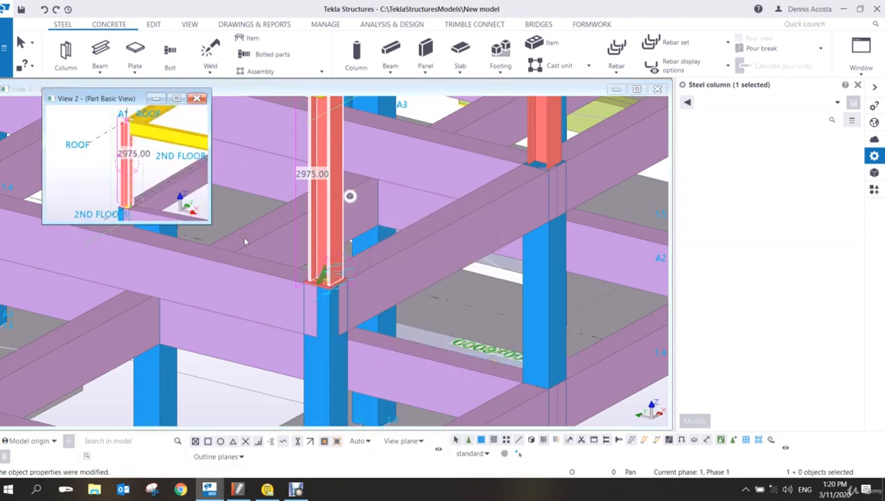
left_click_drag(210, 222, 650, 430)
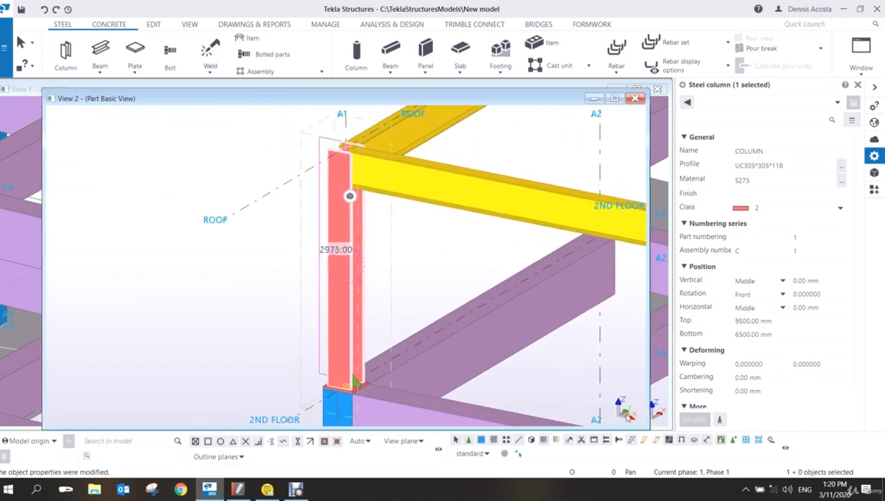
middle_click_drag(475, 307, 475, 265)
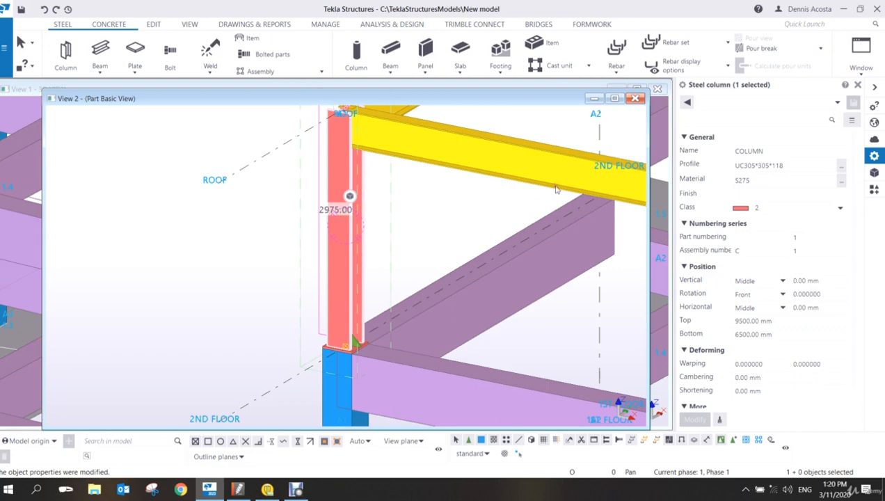
left_click(635, 98)
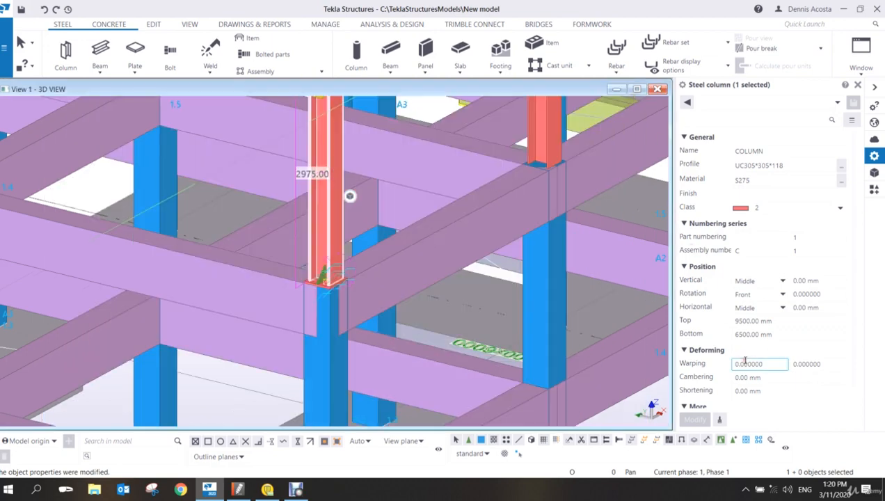
- Switch the selection mode to assemblies and select the corner steel column's assembly
left_click(746, 440)
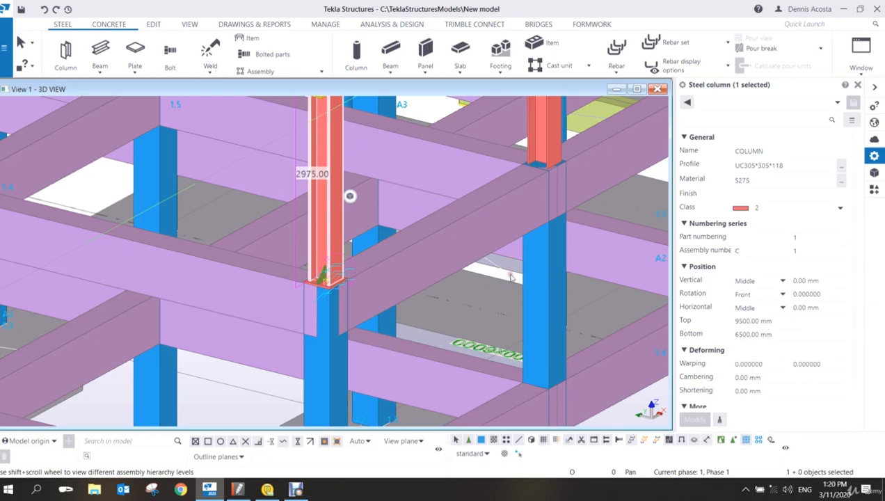
left_click(639, 415)
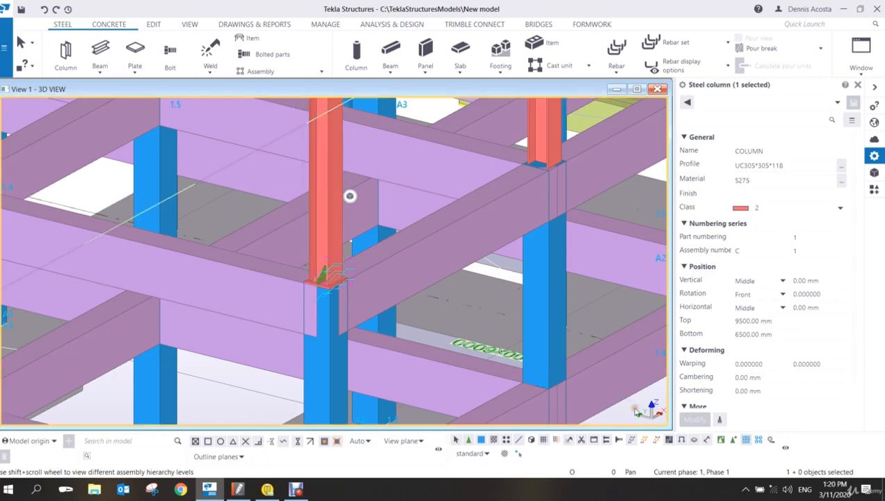
left_click(332, 160)
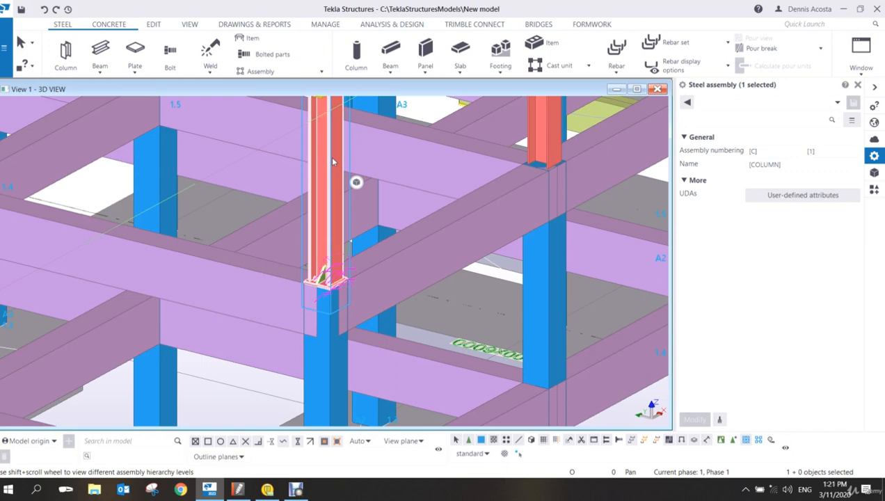
- Create a 3D view of the selected column assembly and enlarge it to inspect the base plate, stiffener and anchor rods
right_click(333, 162)
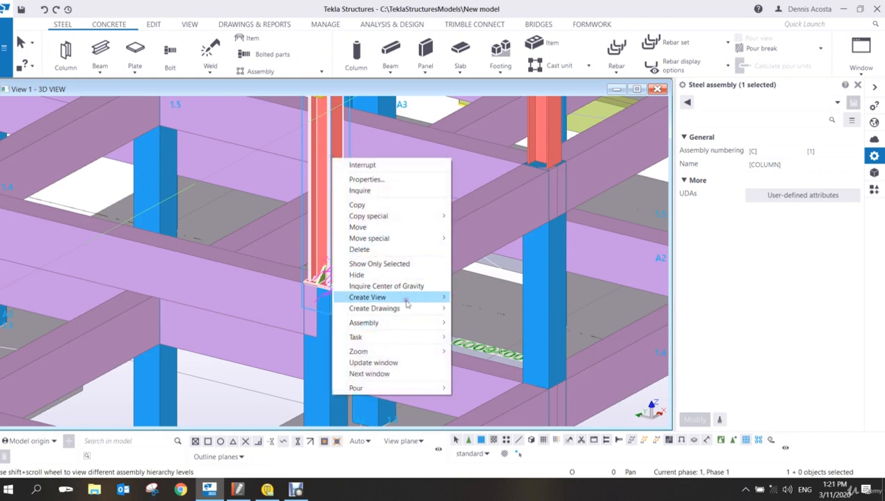
mouse_move(438, 300)
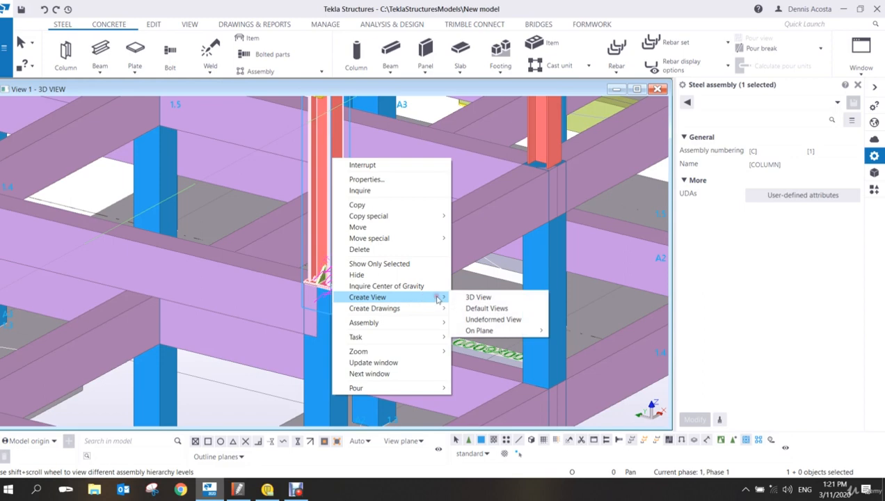
left_click(473, 297)
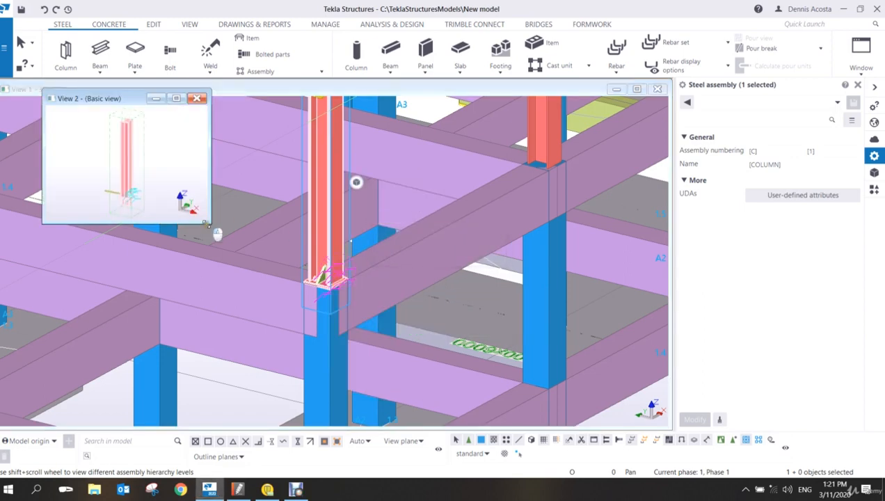
left_click_drag(206, 223, 654, 425)
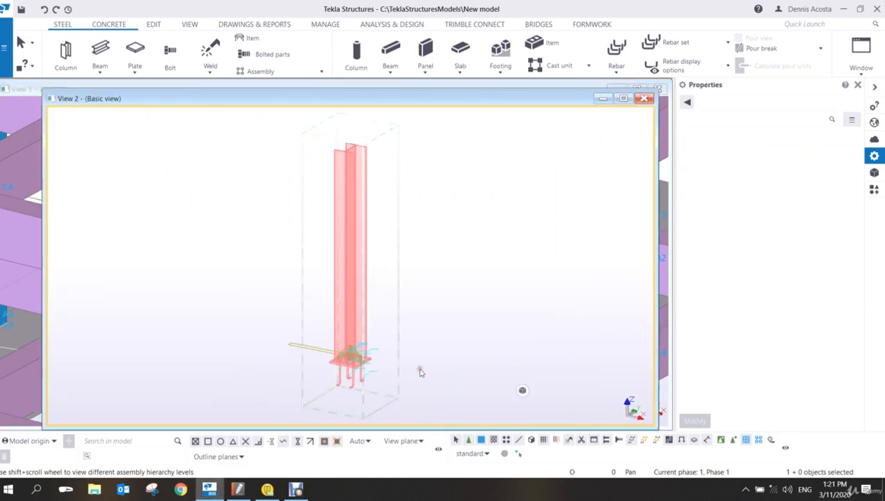
scroll(418, 373, "up", 6)
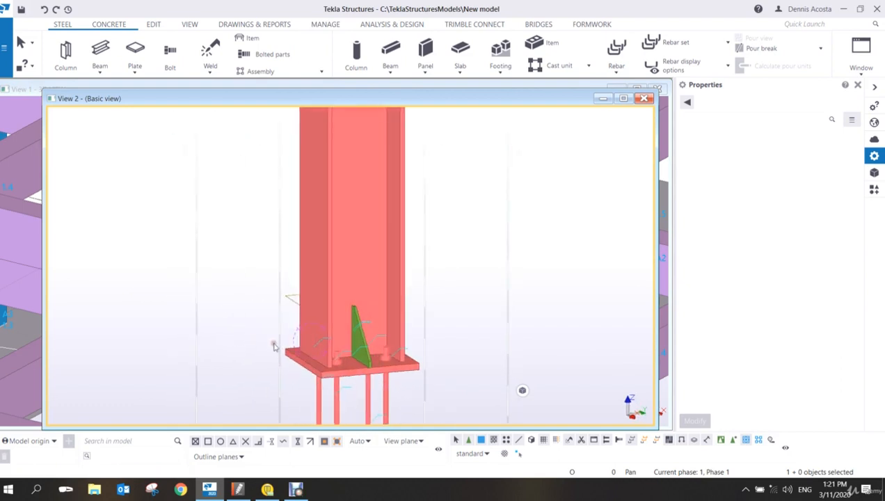
scroll(274, 347, "down", 3)
middle_click_drag(296, 292, 314, 298, "ctrl")
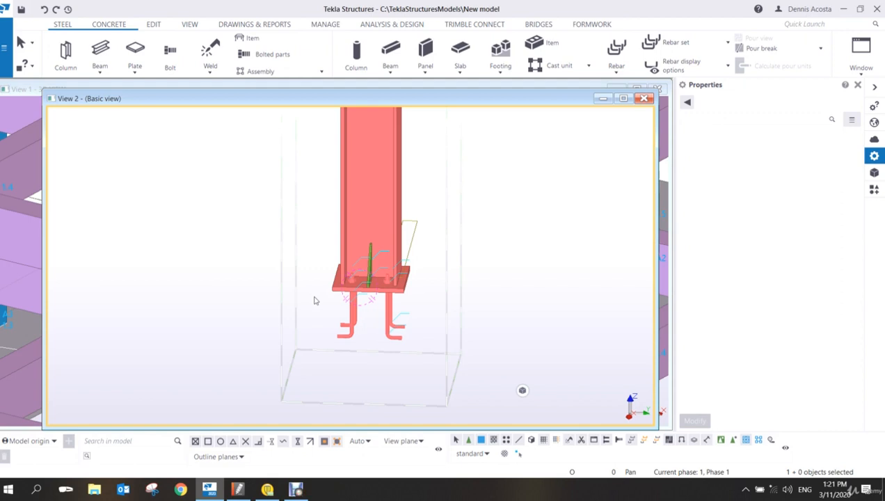
- Inquire the column assembly's information, and close the report and the assembly view
right_click(363, 159)
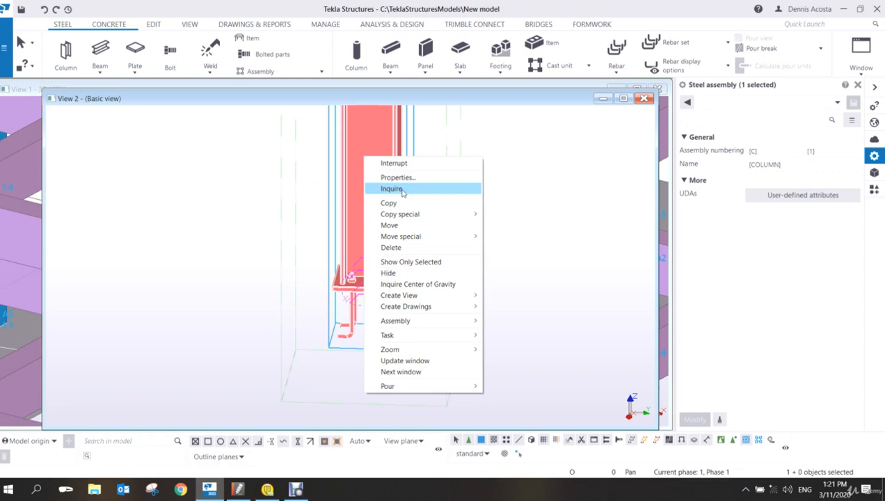
left_click(403, 189)
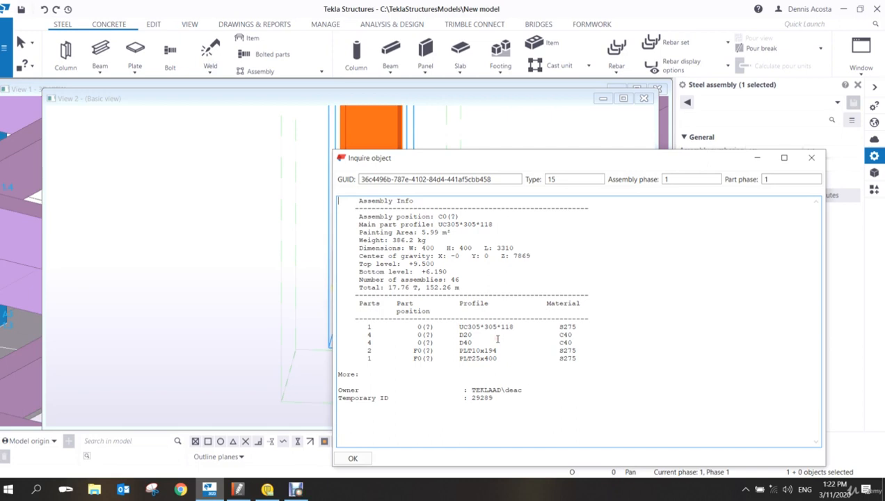
left_click(815, 161)
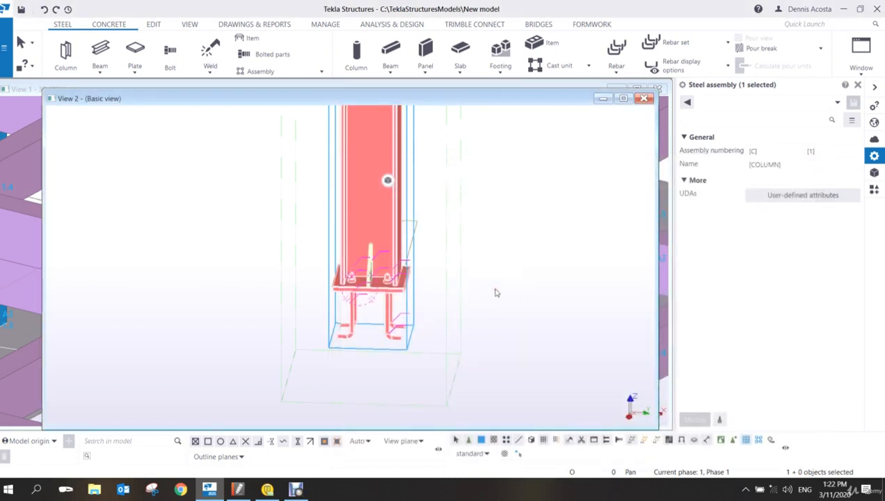
scroll(495, 292, "down", 5)
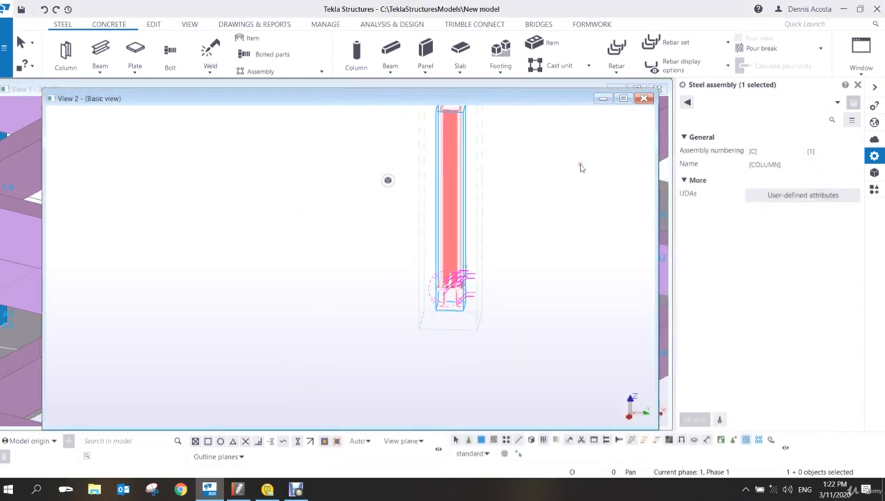
middle_click_drag(581, 167, 549, 199)
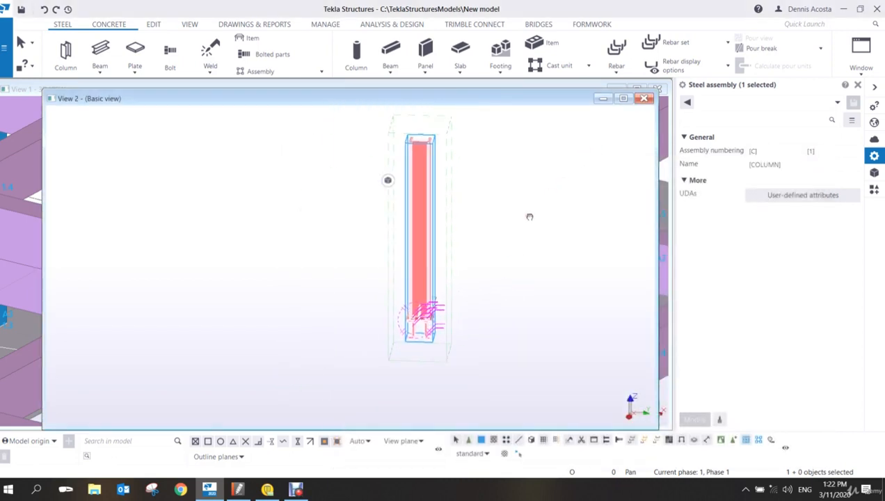
left_click(643, 98)
- Examine the selected column assembly's base plate connection and the surrounding frame in the 3D view
scroll(421, 282, "down", 5)
scroll(418, 282, "up", 4)
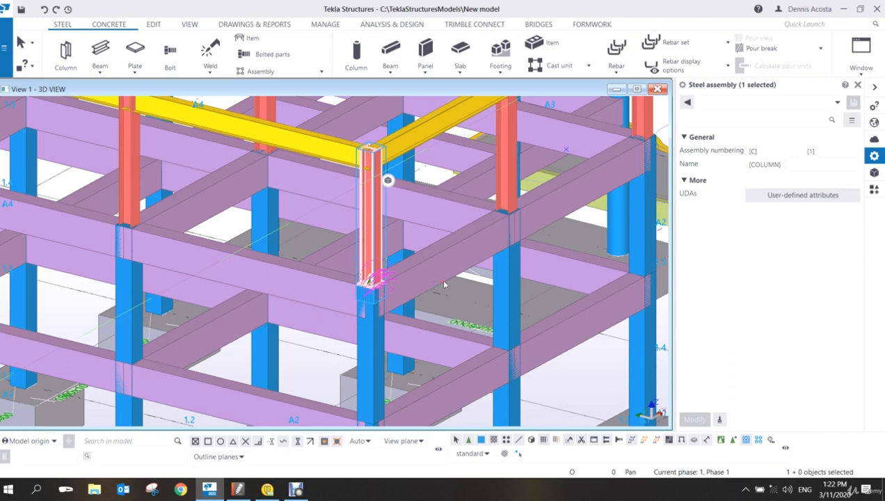
scroll(395, 274, "up", 3)
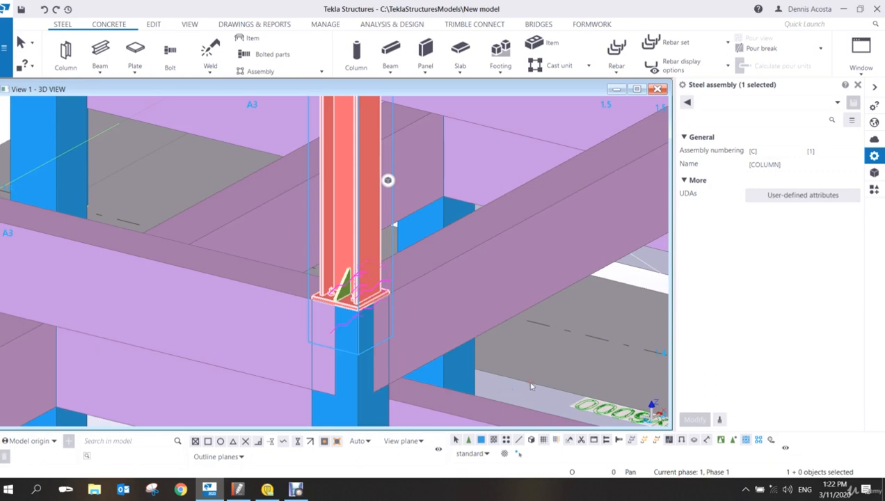
scroll(544, 360, "down", 2)
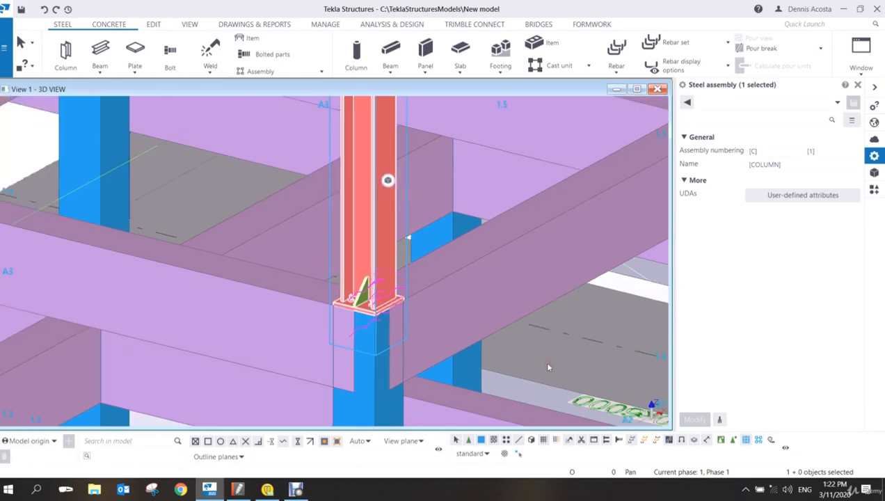
scroll(422, 307, "up", 3)
middle_click_drag(422, 307, 453, 258)
scroll(418, 200, "up", 1)
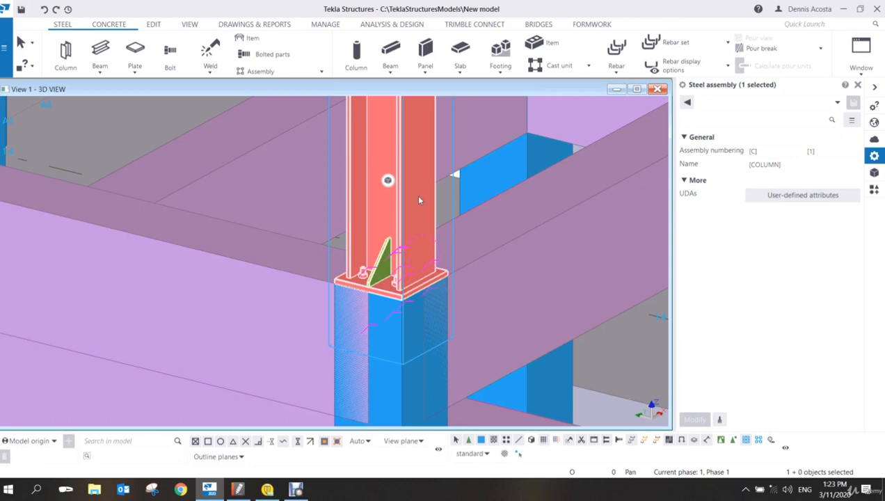
scroll(419, 200, "down", 5)
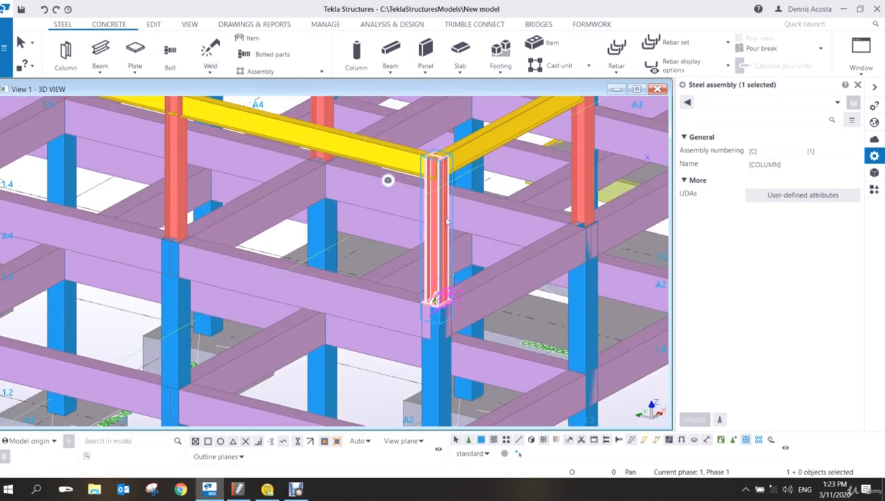
- Copy all content of the selected corner column assembly to the adjacent steel column on the frame's edge
right_click(445, 219)
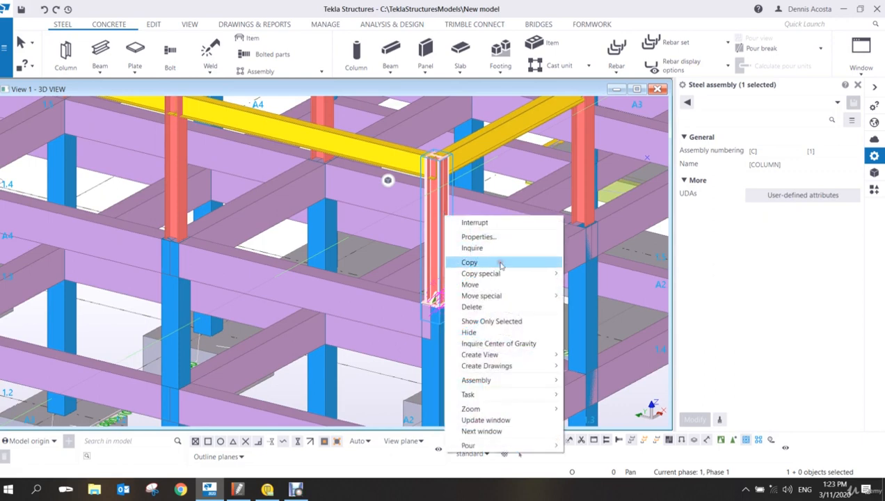
mouse_move(501, 274)
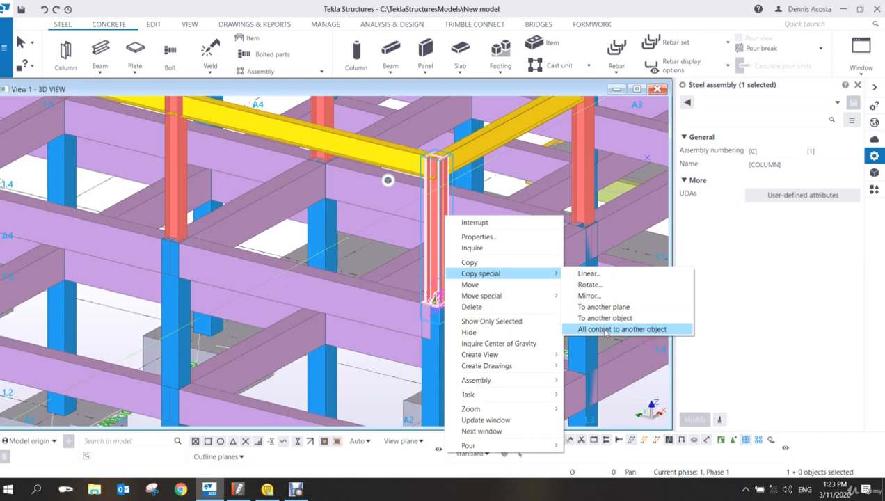
left_click(605, 330)
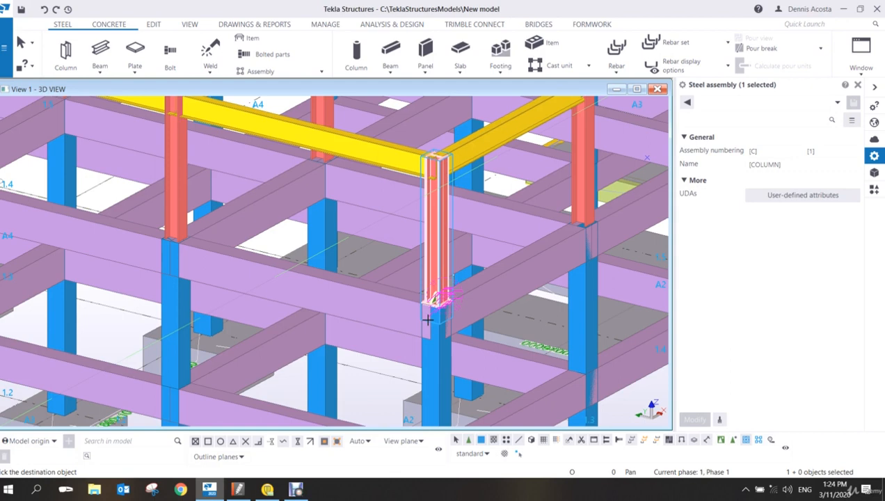
scroll(419, 310, "down", 5)
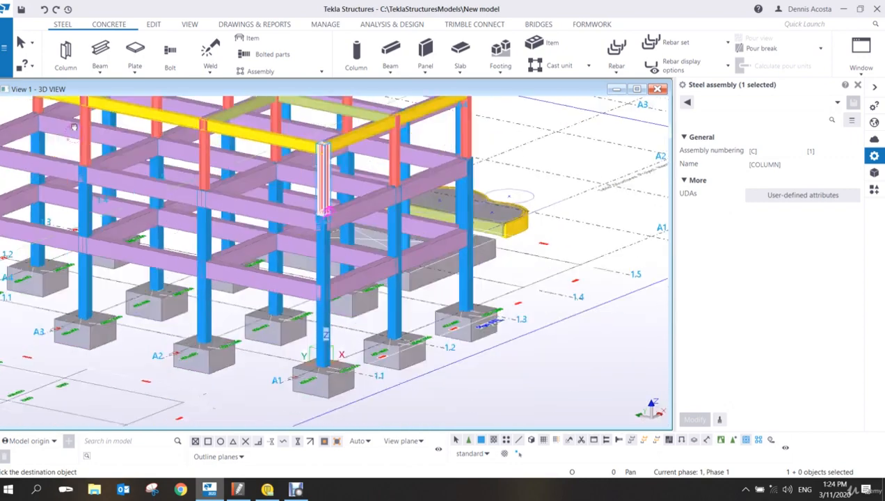
middle_click_drag(74, 127, 55, 93, "ctrl")
middle_click_drag(156, 154, 344, 425)
middle_click_drag(333, 189, 367, 280, "ctrl")
scroll(313, 192, "up", 5)
middle_click_drag(312, 194, 439, 193)
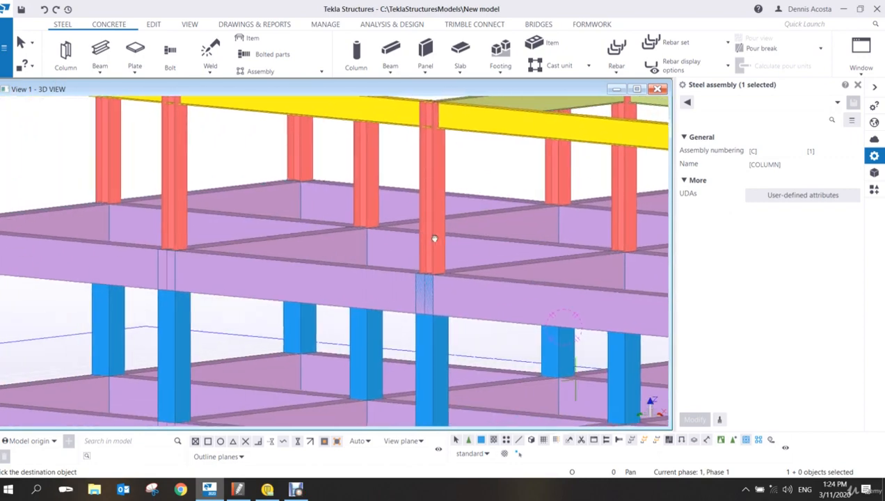
left_click(433, 178)
- Copy the base plate connection to the remaining edge column, the far corner column and several other steel columns, and end the command
left_click(174, 184)
middle_click_drag(112, 179, 390, 220)
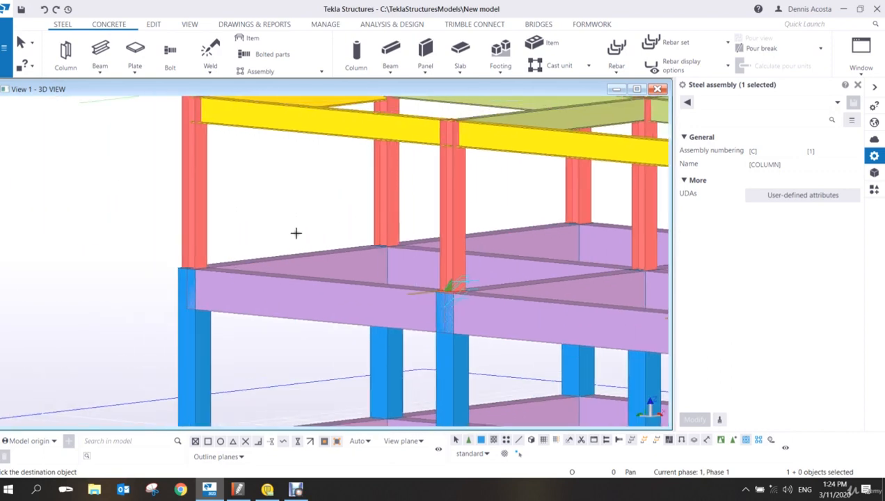
left_click(201, 216)
scroll(199, 257, "up", 6)
scroll(187, 280, "down", 10)
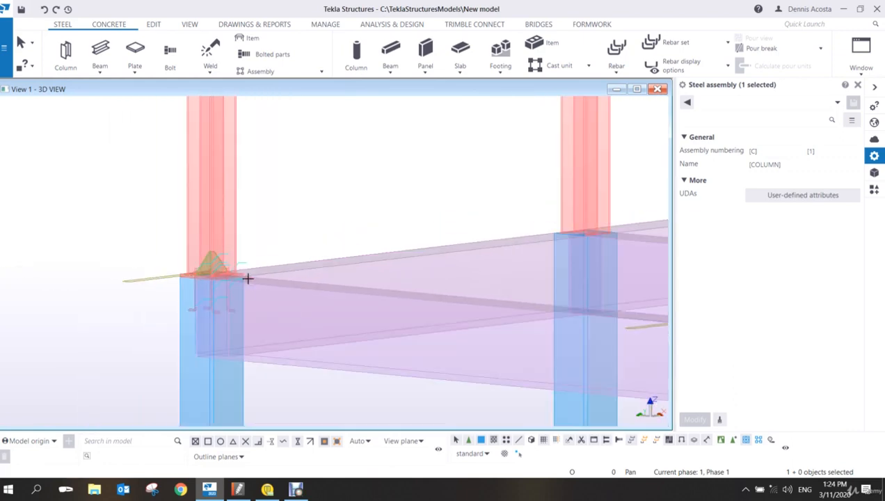
scroll(297, 216, "down", 2)
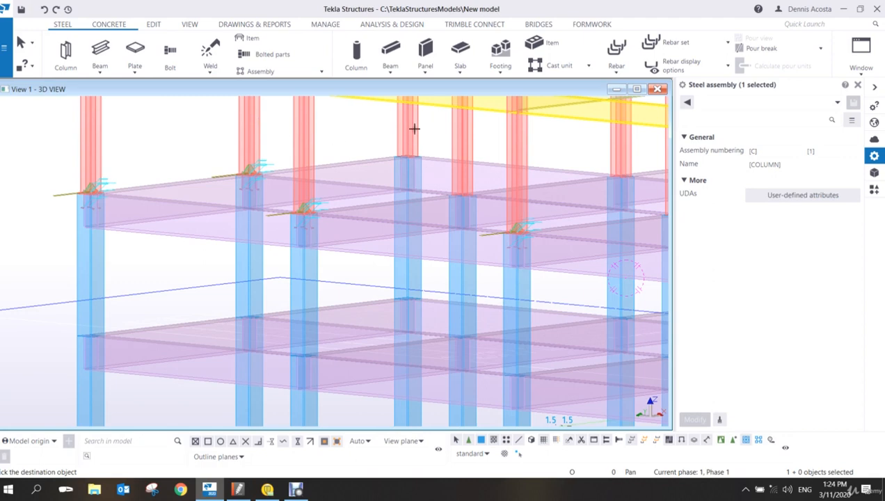
middle_click_drag(455, 137, 457, 161)
scroll(456, 161, "down", 3)
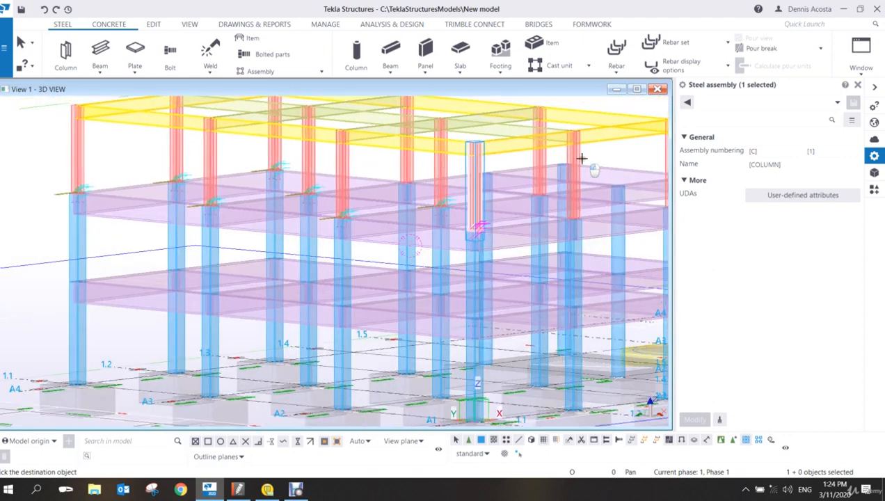
middle_click_drag(628, 176, 409, 187)
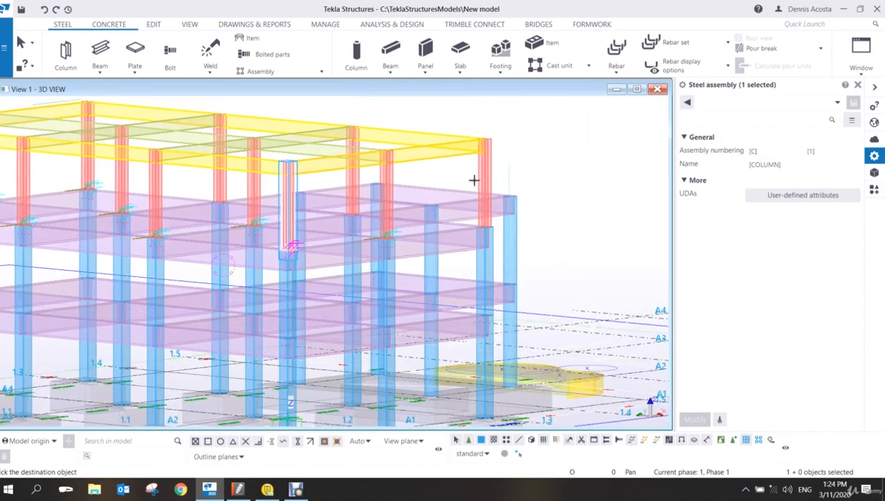
scroll(487, 219, "up", 5)
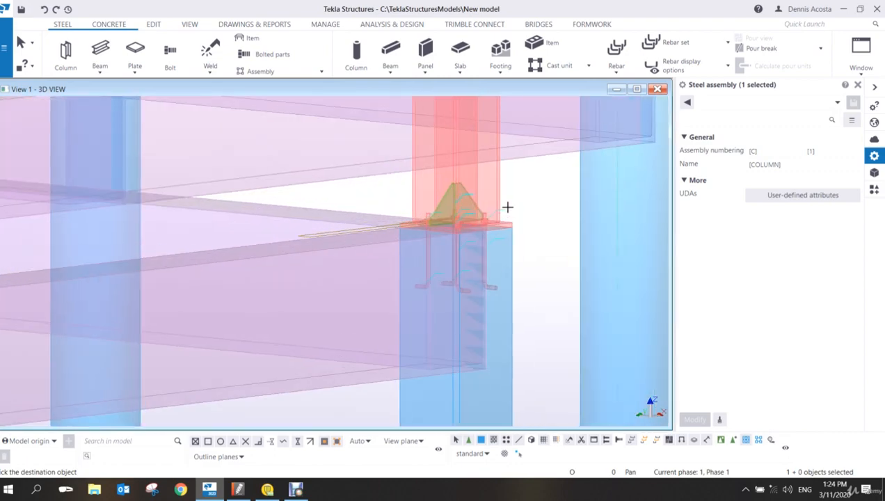
scroll(507, 209, "down", 3)
scroll(432, 204, "down", 2)
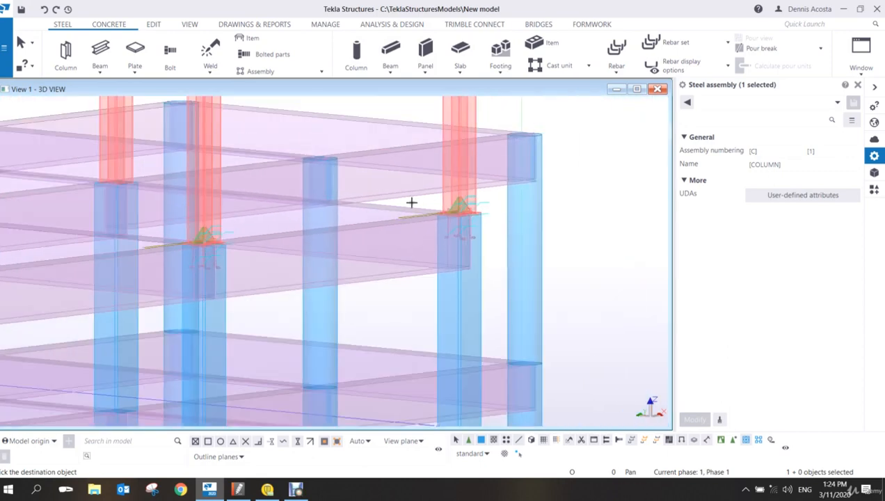
right_click(386, 130)
left_click(414, 133)
scroll(452, 230, "down", 4)
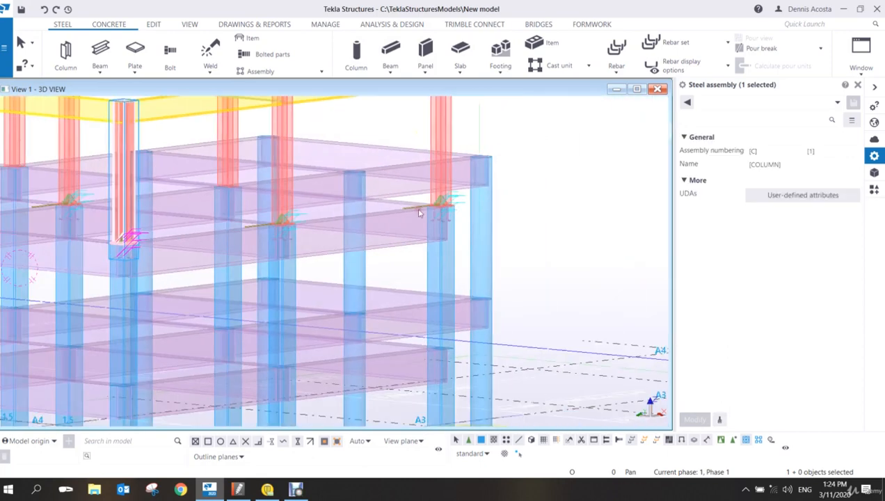
scroll(492, 260, "up", 1)
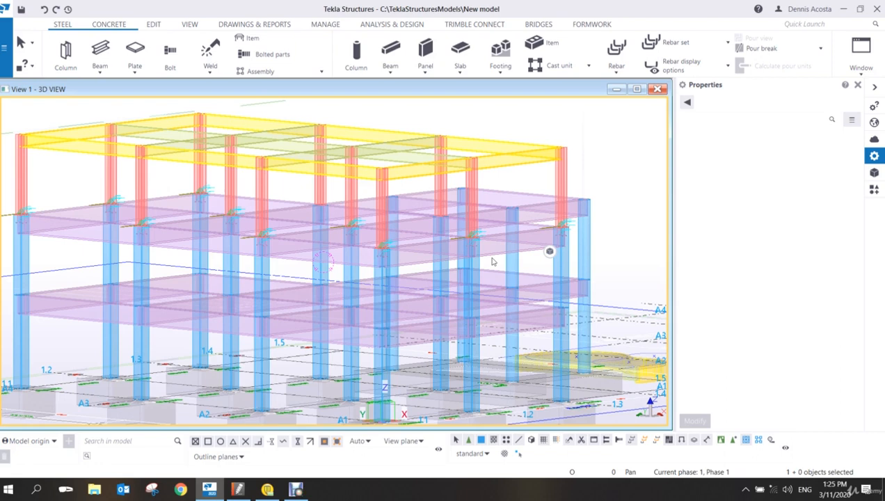
middle_click_drag(448, 259, 556, 219)
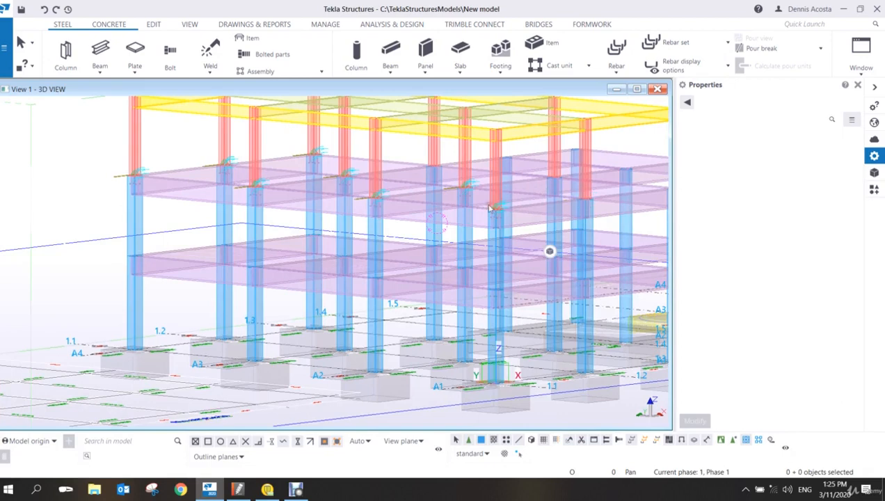
middle_click_drag(490, 208, 391, 242)
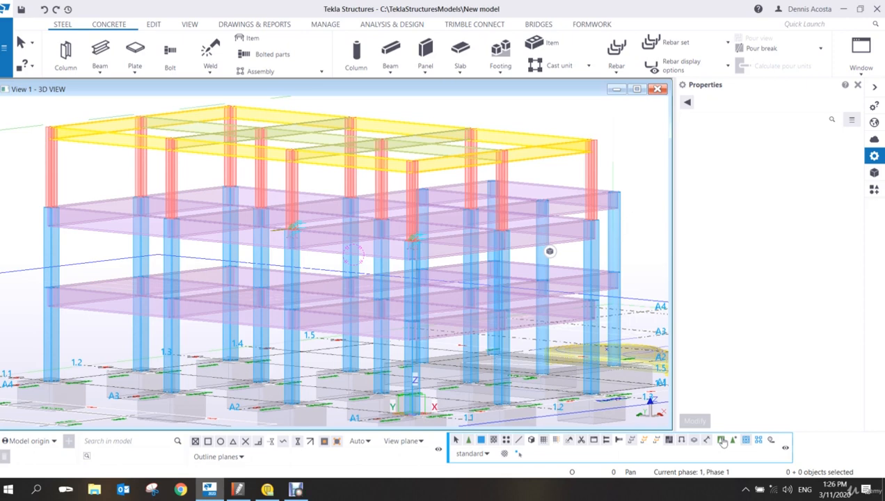
left_click(297, 490)
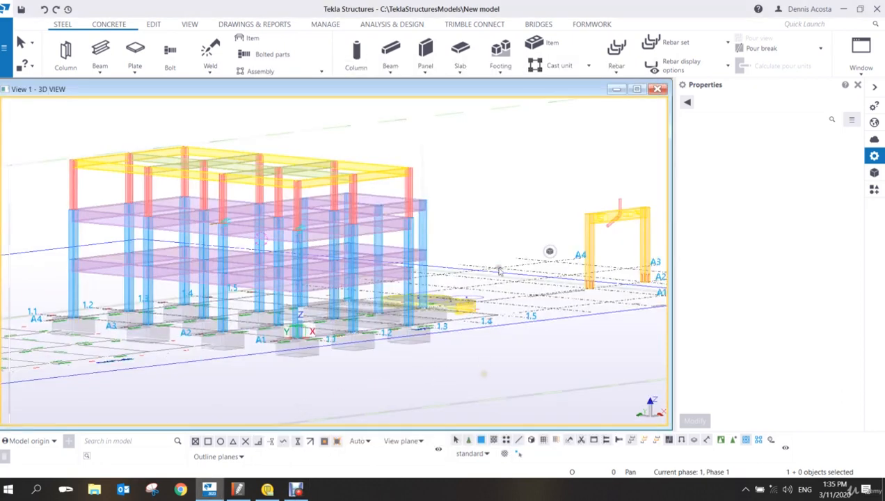
middle_click_drag(499, 270, 514, 284)
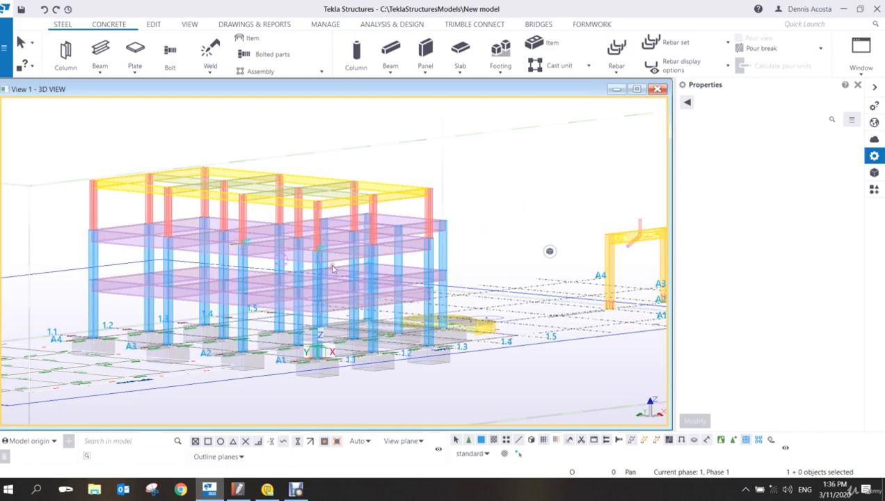
- Switch the 3D view to solid part rendering and examine the base plate connection at the edge column beside the corner
key("ctrl+4")
scroll(334, 271, "up", 6)
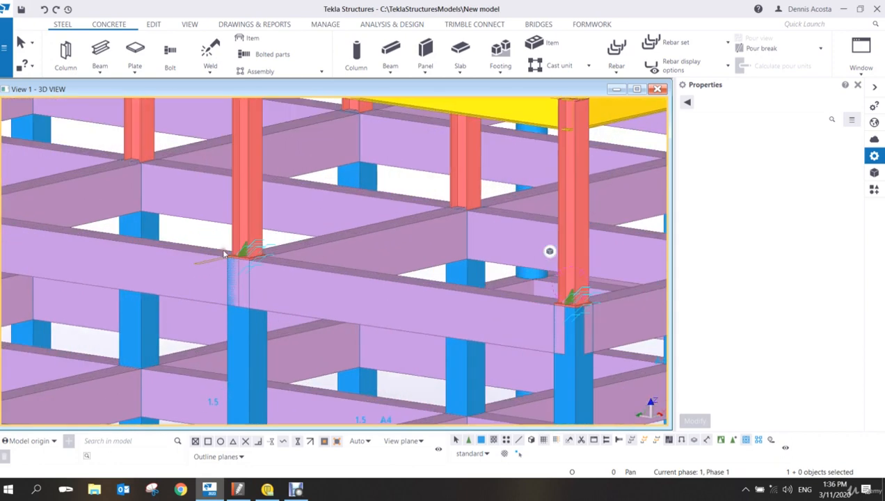
scroll(222, 253, "up", 5)
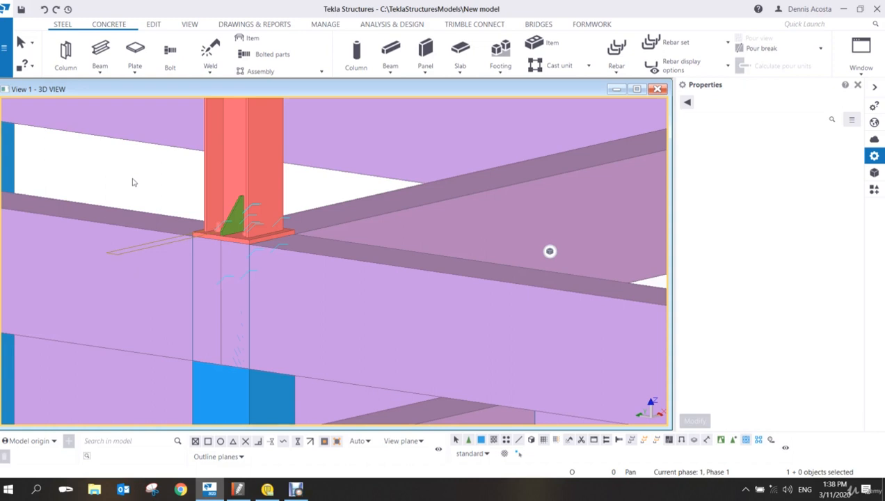
scroll(236, 283, "down", 5)
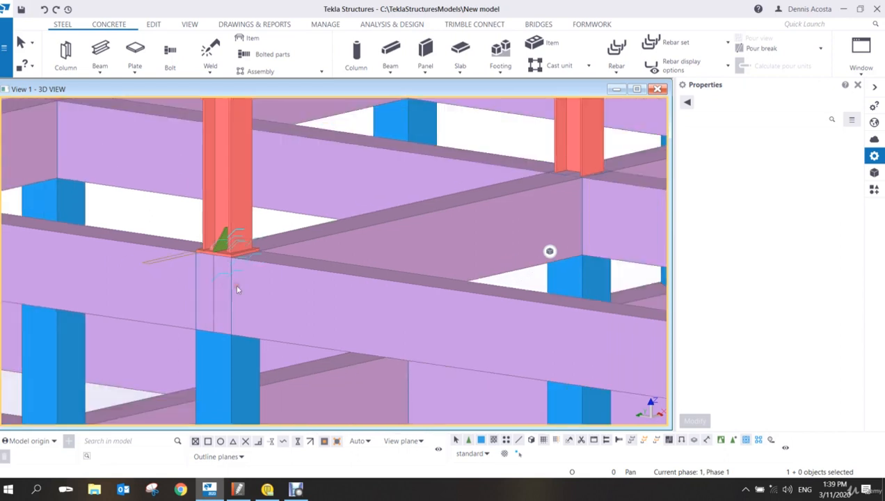
middle_click_drag(245, 280, 343, 249)
- Create a separate view of the edge column assembly and enlarge it to show the base plate, stiffeners and anchor rods
left_click(319, 215)
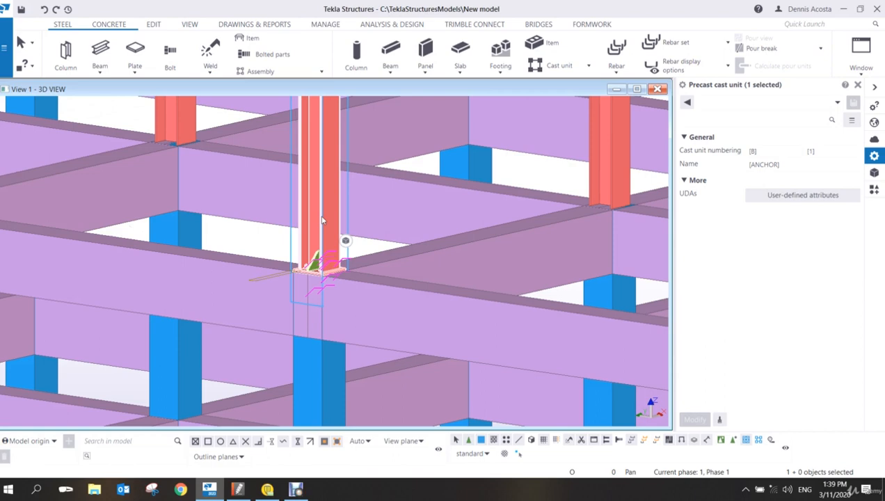
right_click(321, 219)
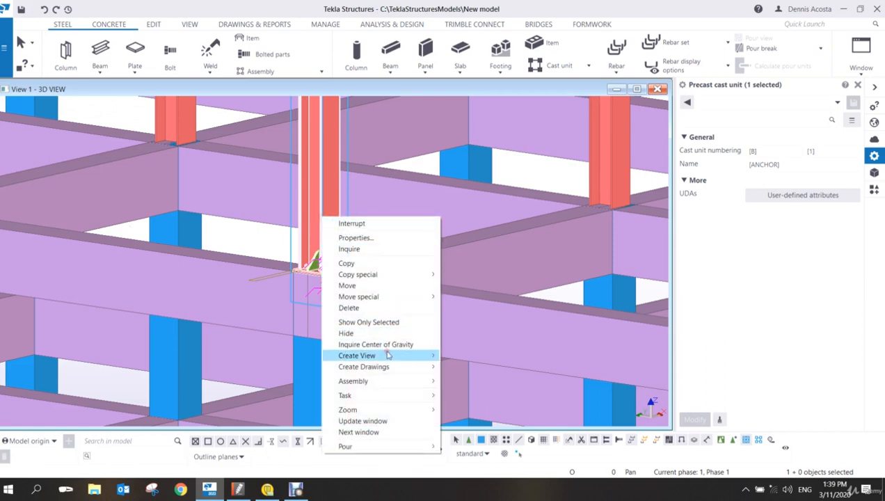
mouse_move(387, 356)
left_click(467, 355)
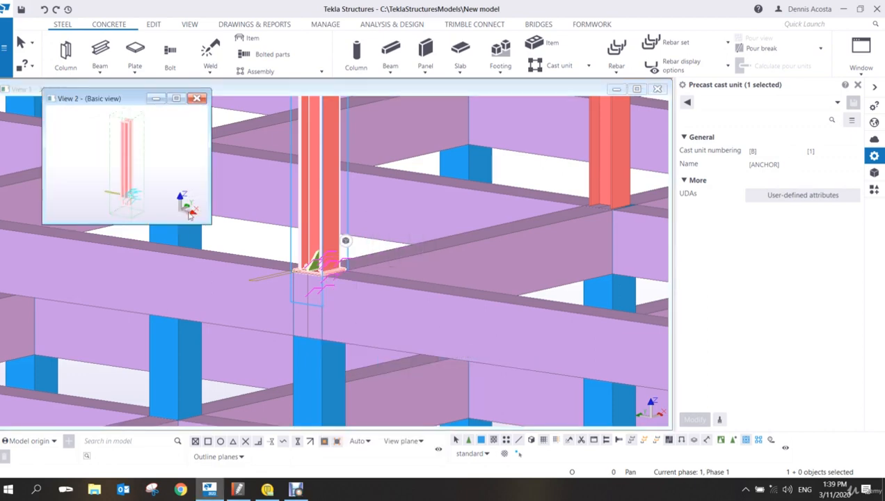
left_click_drag(211, 224, 526, 376)
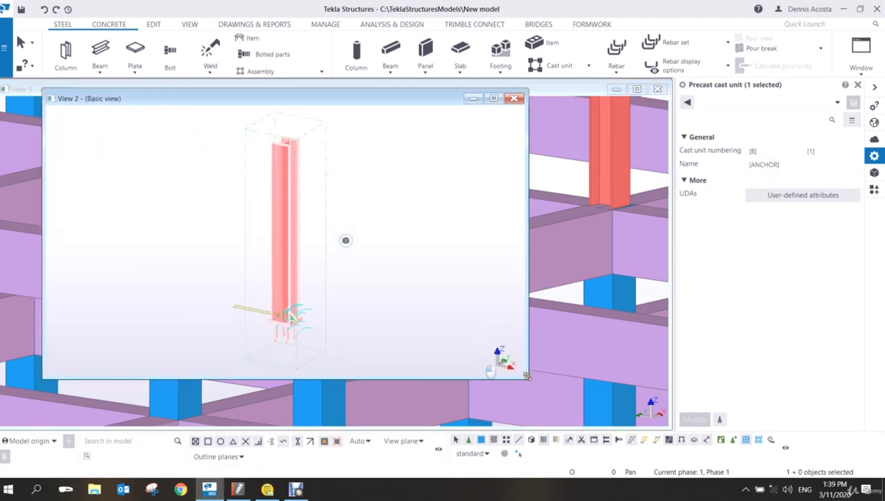
scroll(408, 262, "up", 6)
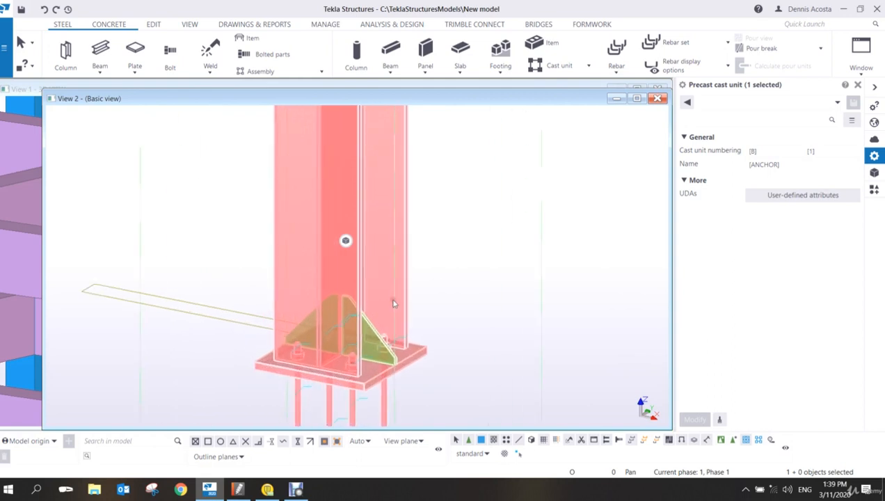
scroll(456, 240, "down", 3)
scroll(459, 254, "up", 1)
scroll(462, 253, "down", 1)
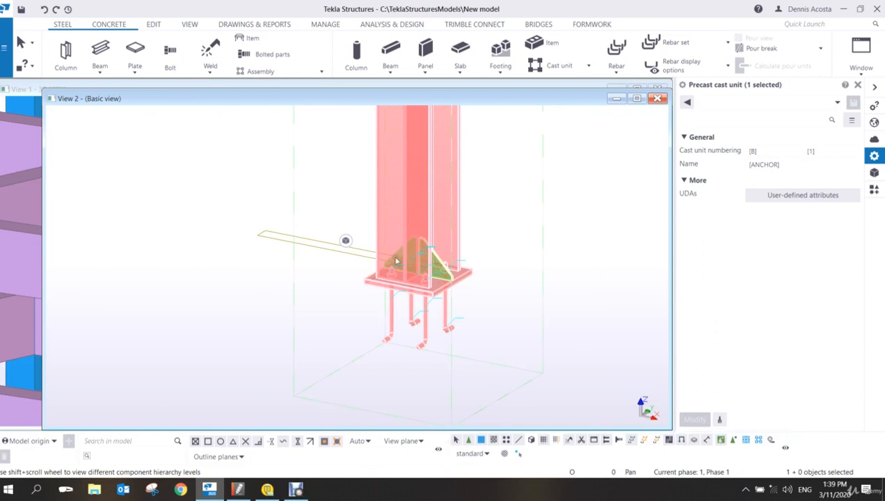
- Examine the individual connection objects, including an anchor rod's properties, and clear the selection
left_click(325, 257)
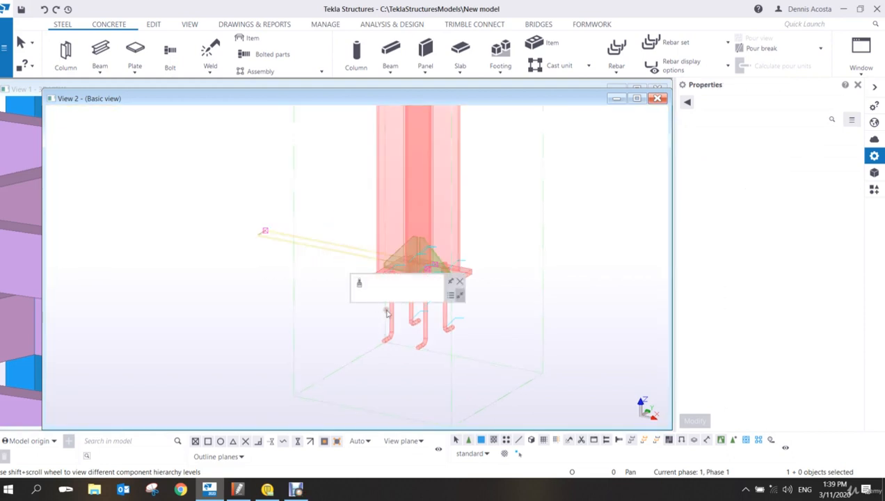
left_click(388, 313)
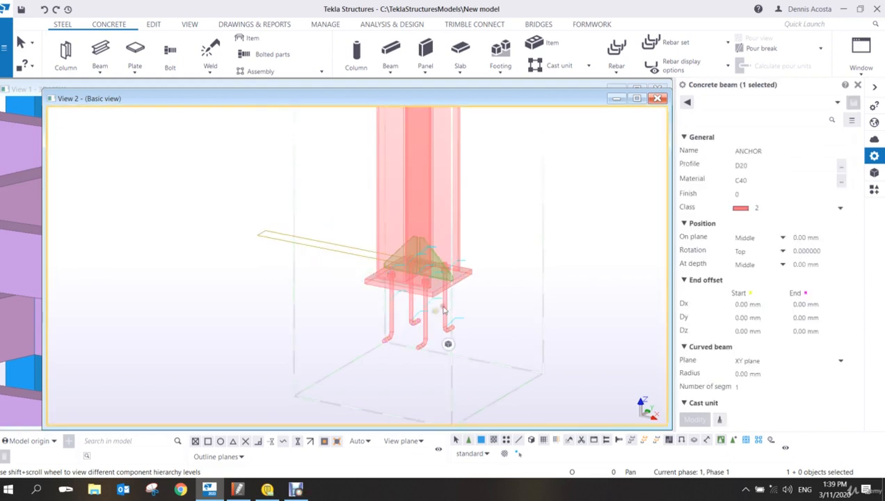
left_click(521, 298)
middle_click_drag(522, 299, 484, 304, "ctrl")
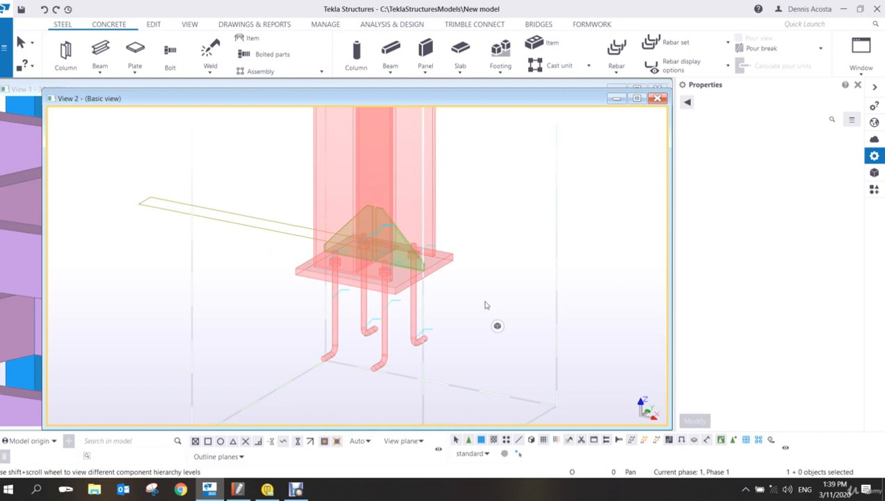
scroll(481, 306, "down", 3)
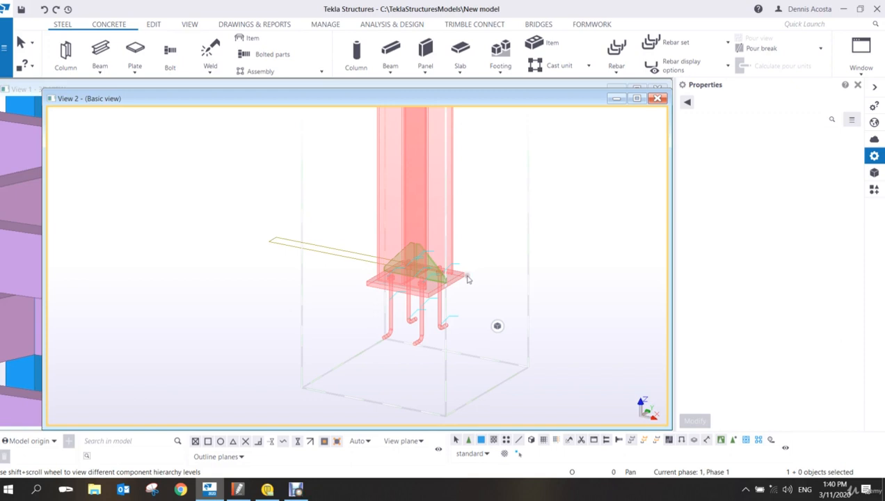
middle_click_drag(474, 277, 454, 268)
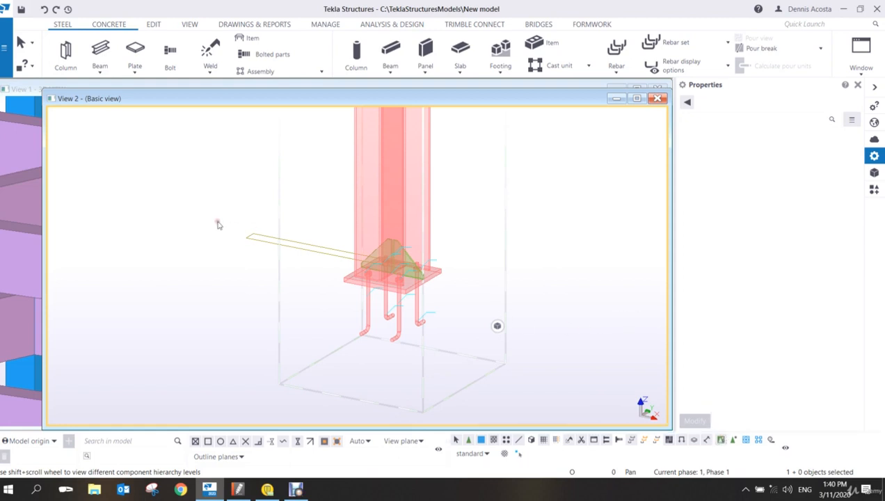
- Select all base plate connection objects around the column base and start defining a custom component from them
left_click_drag(197, 150, 581, 392)
left_click_drag(591, 393, 590, 390)
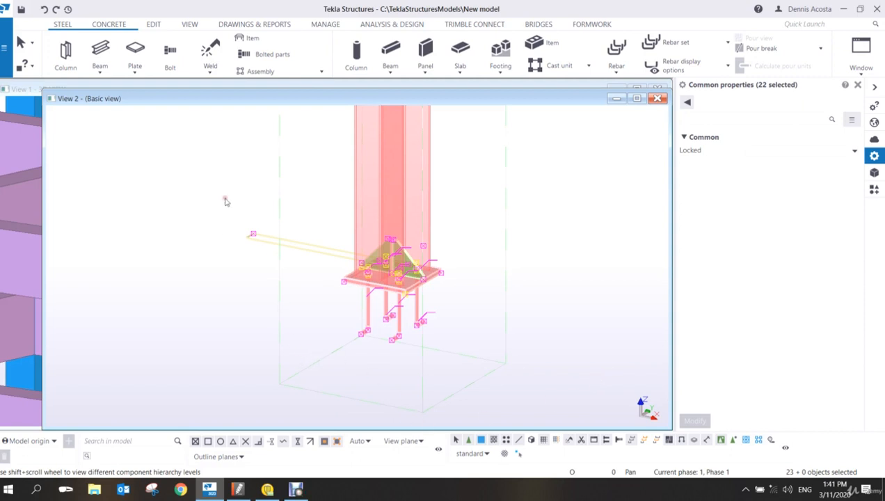
left_click(874, 190)
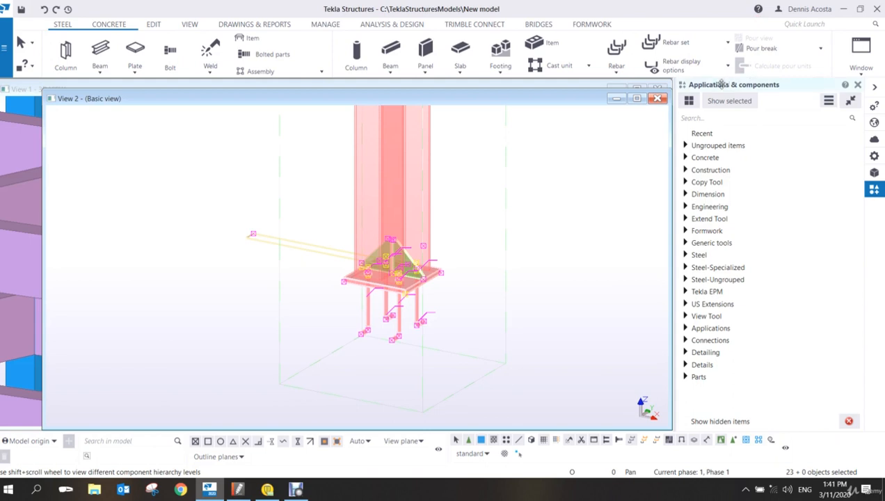
left_click(828, 101)
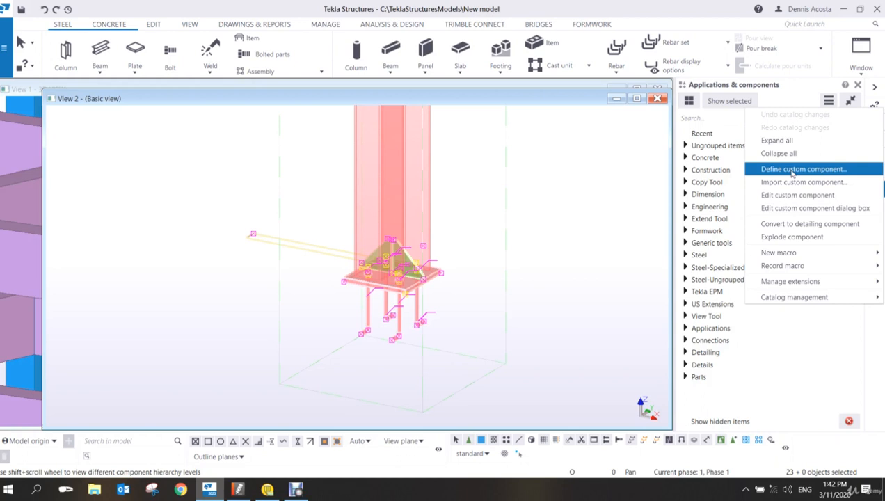
left_click(791, 169)
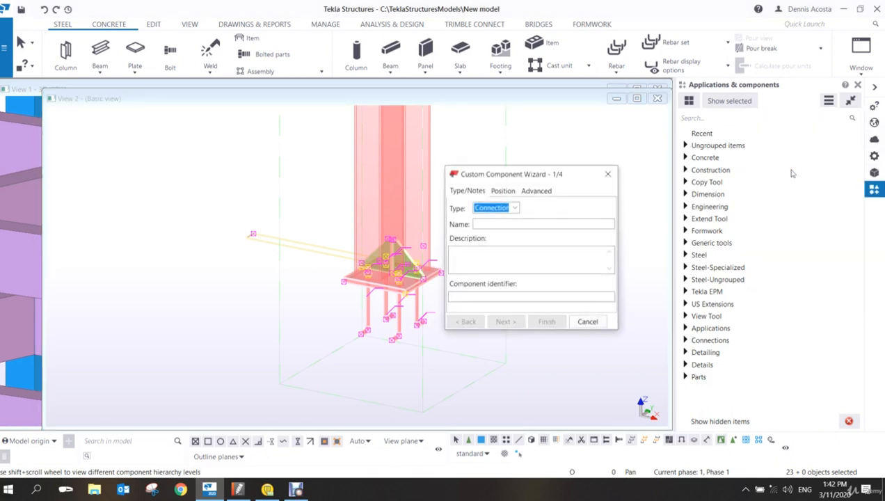
- Set the custom component's type to Detail and name it ace_baseplt
left_click_drag(532, 173, 567, 121)
left_click(549, 155)
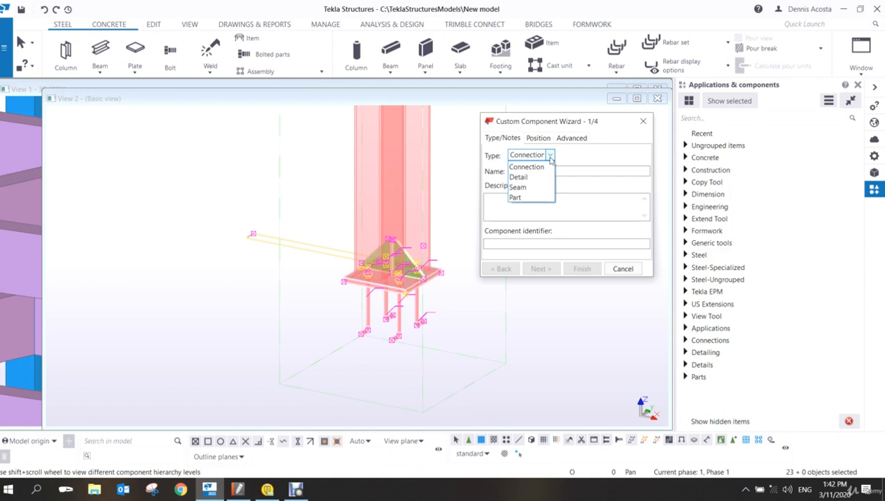
left_click(525, 178)
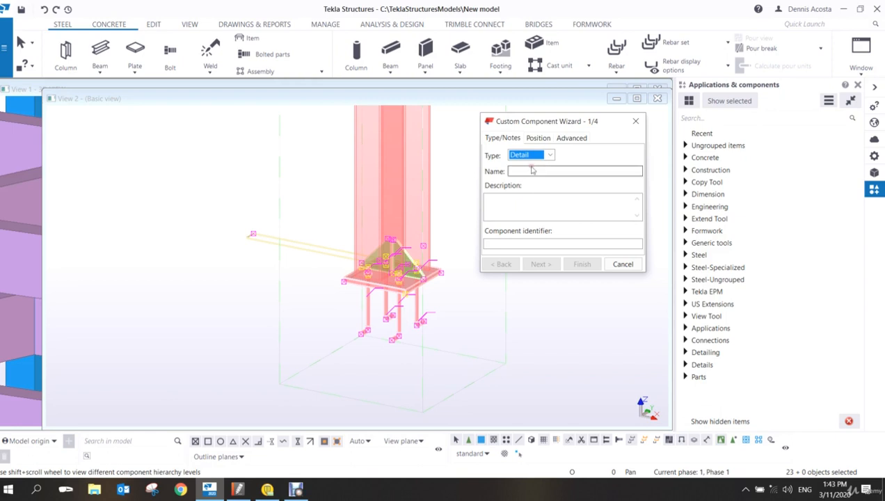
left_click(531, 171)
type("ac")
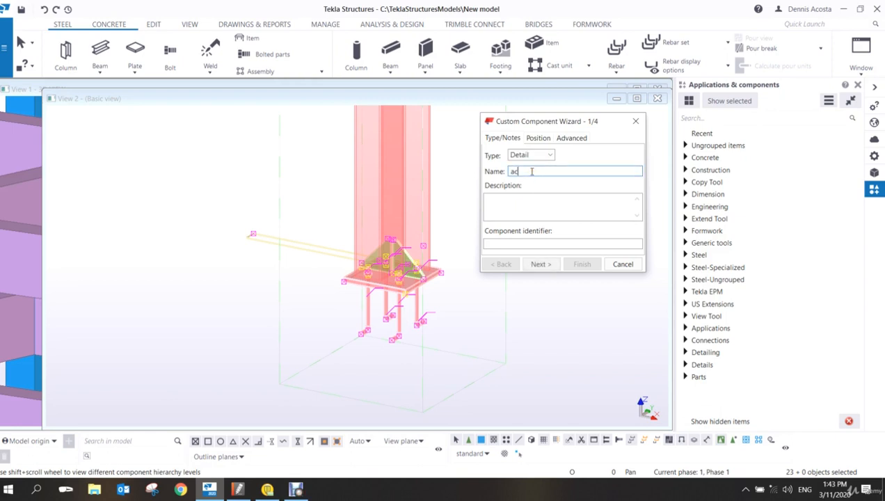
type("e_baseplt")
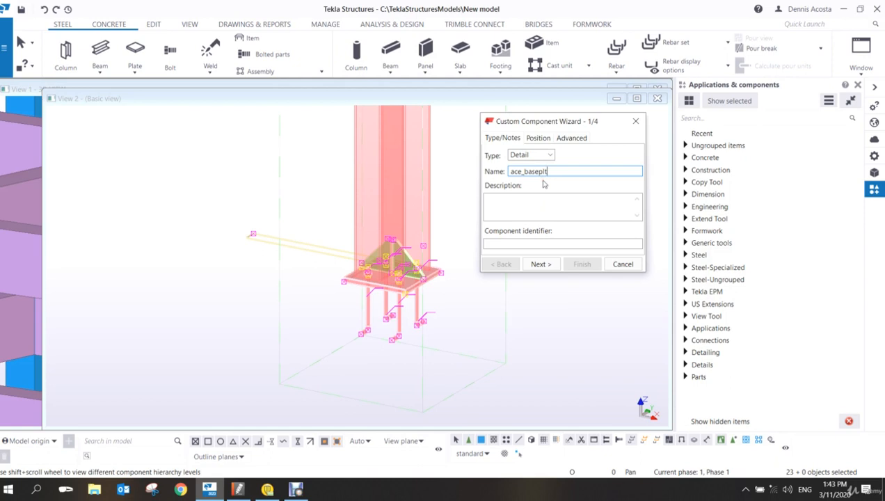
left_click(540, 264)
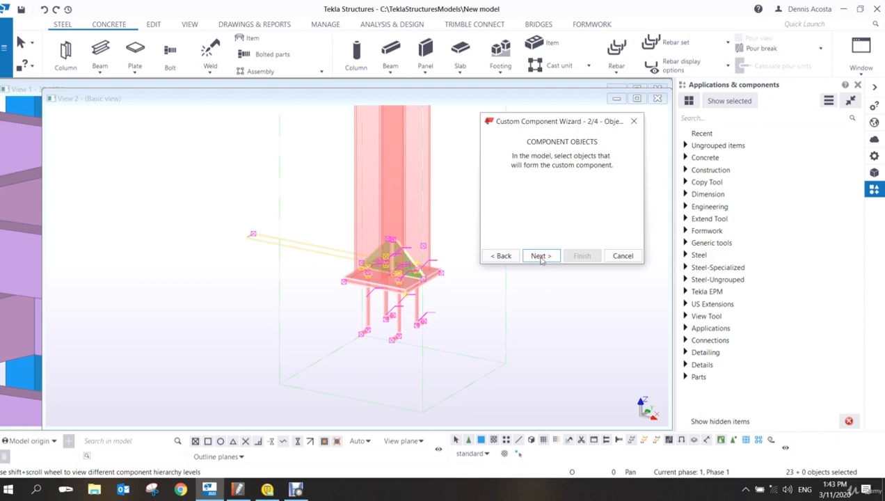
- Accept the selected component objects, pick the steel column as main part, and create the detail positioned by Main part
left_click(541, 256)
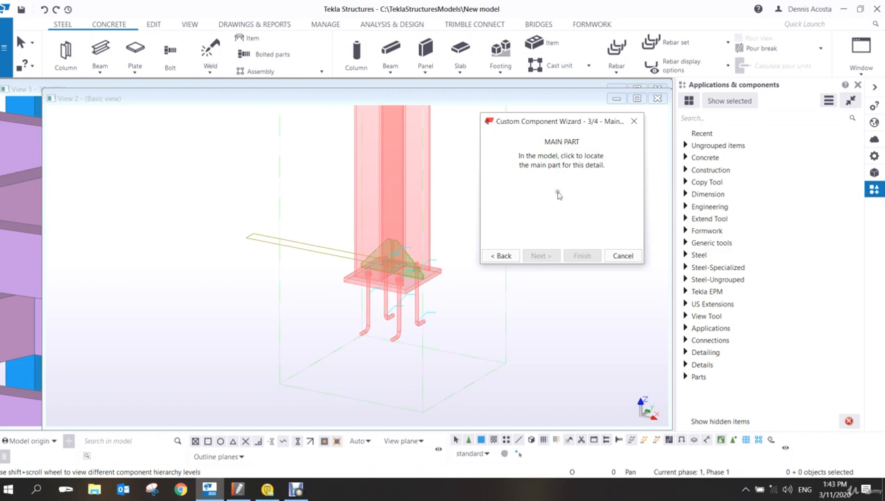
left_click(404, 148)
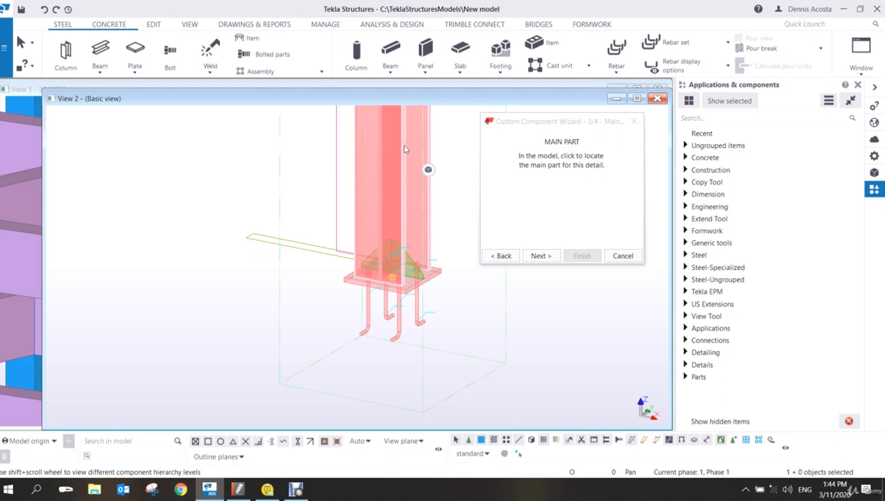
left_click(540, 257)
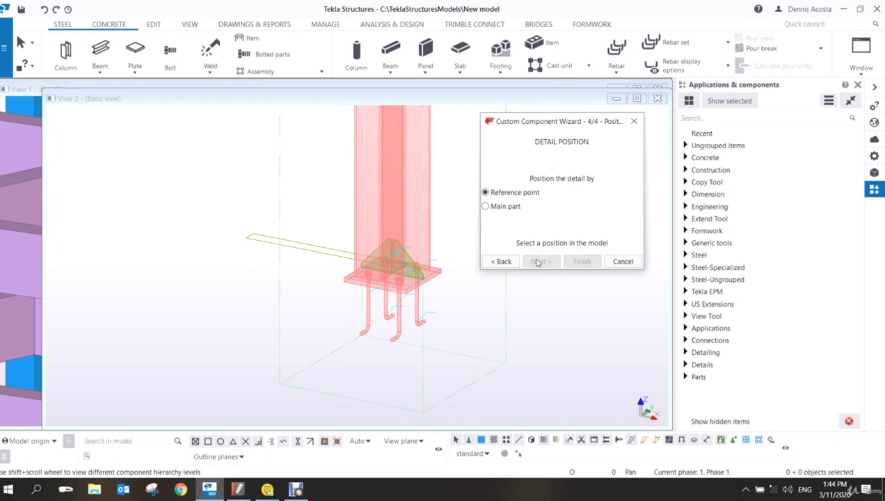
left_click(486, 207)
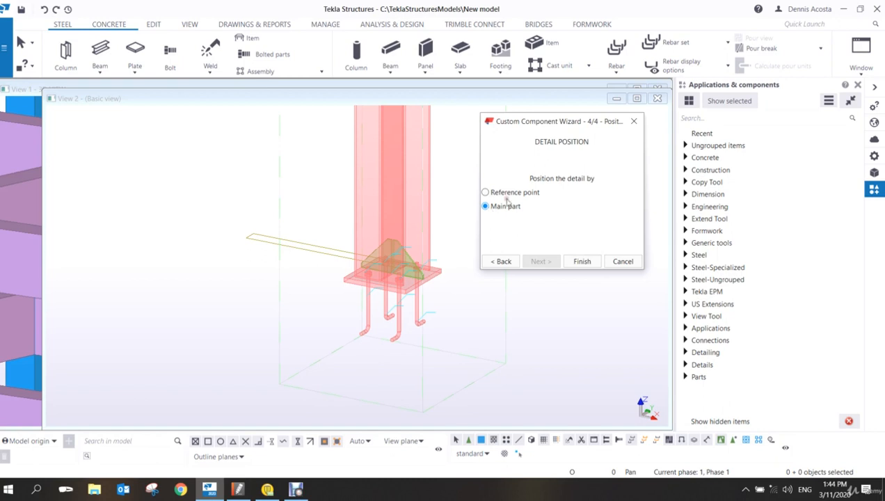
left_click(583, 261)
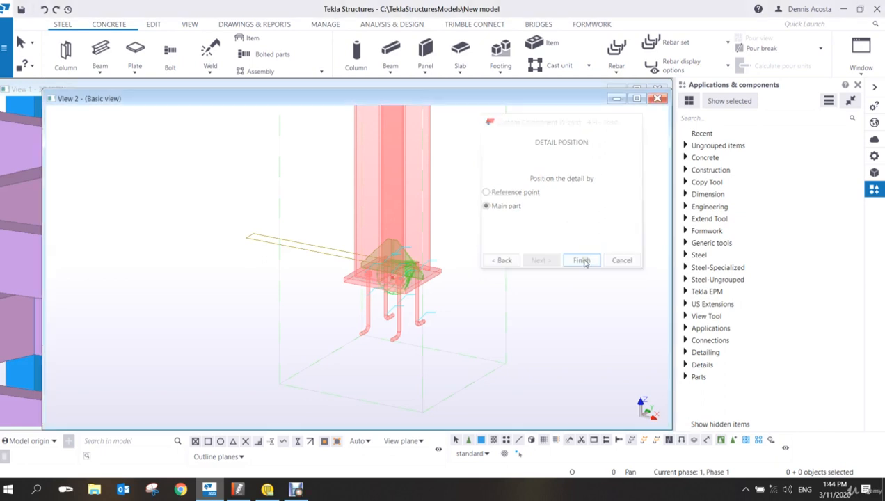
right_click(475, 179)
left_click(491, 183)
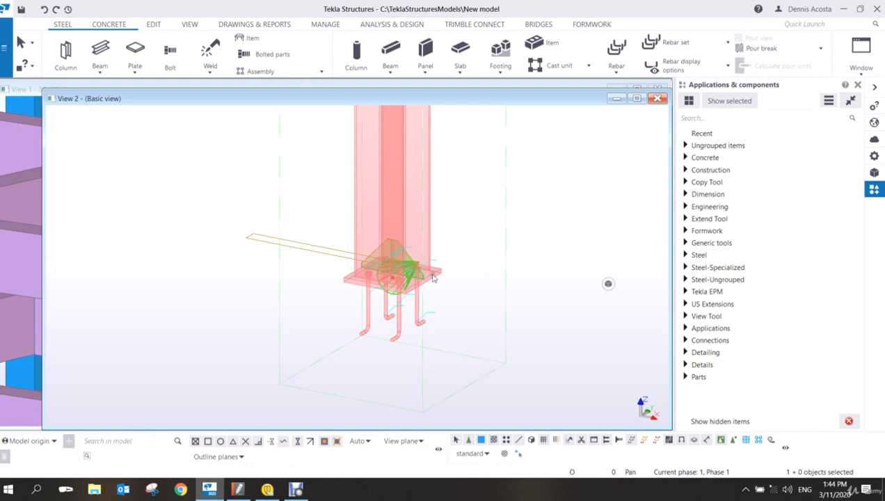
- Examine the new component's base plate, stiffeners and anchor rods, and select it as a whole
scroll(461, 255, "up", 2)
scroll(403, 312, "up", 1)
scroll(404, 312, "up", 6)
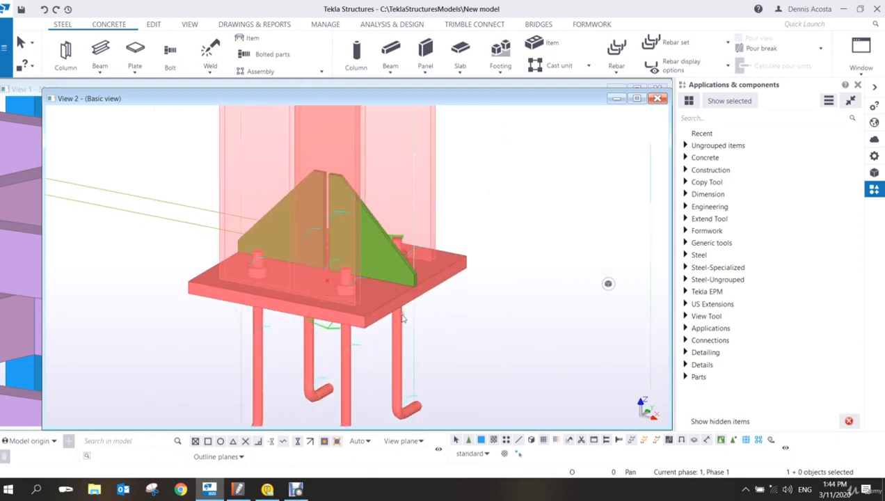
scroll(404, 312, "down", 5)
scroll(403, 313, "up", 2)
middle_click_drag(409, 316, 424, 304)
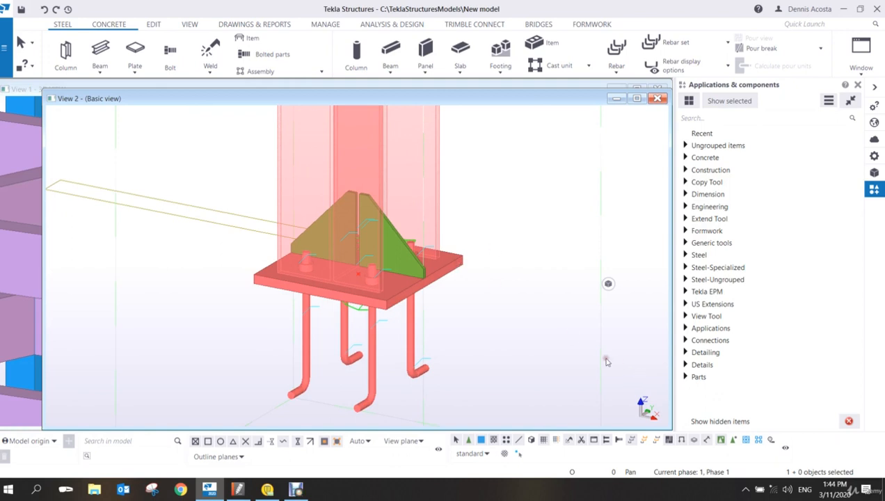
left_click(443, 272)
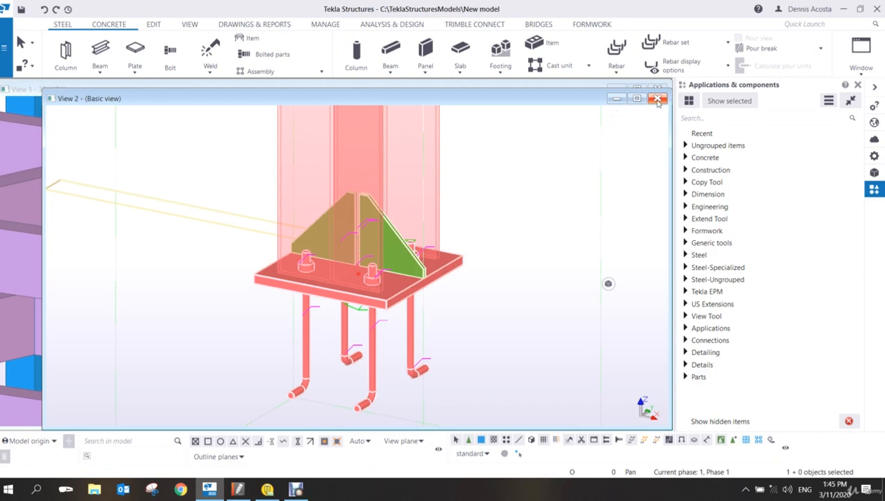
- Close the separate column view and return to the steel columns in the main 3D view
left_click(657, 99)
scroll(429, 292, "down", 5)
scroll(324, 279, "up", 4)
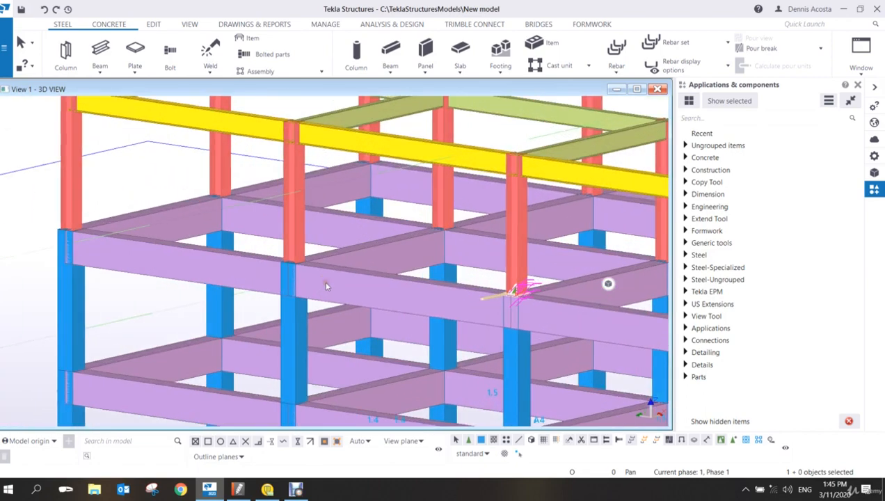
middle_click_drag(326, 282, 417, 275, "ctrl")
scroll(473, 251, "down", 1)
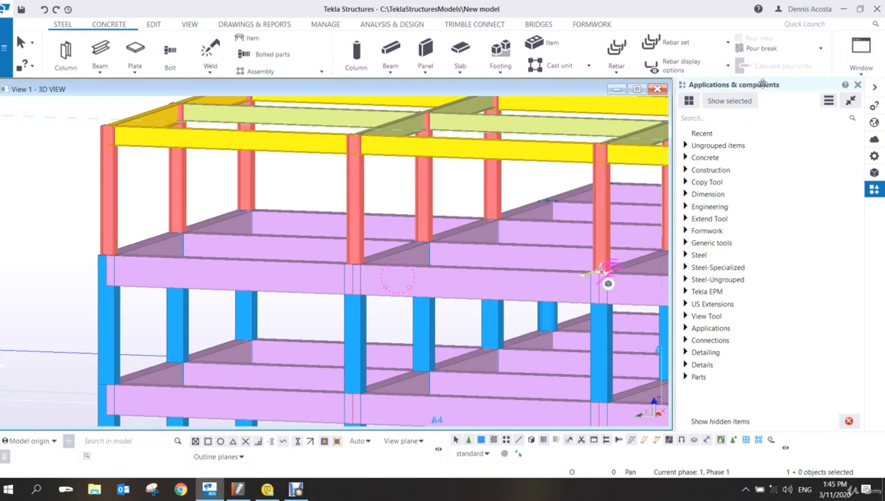
- Search the component catalog for "ace" and apply ace_baseplt to the edge steel column beside the corner column
left_click(755, 119)
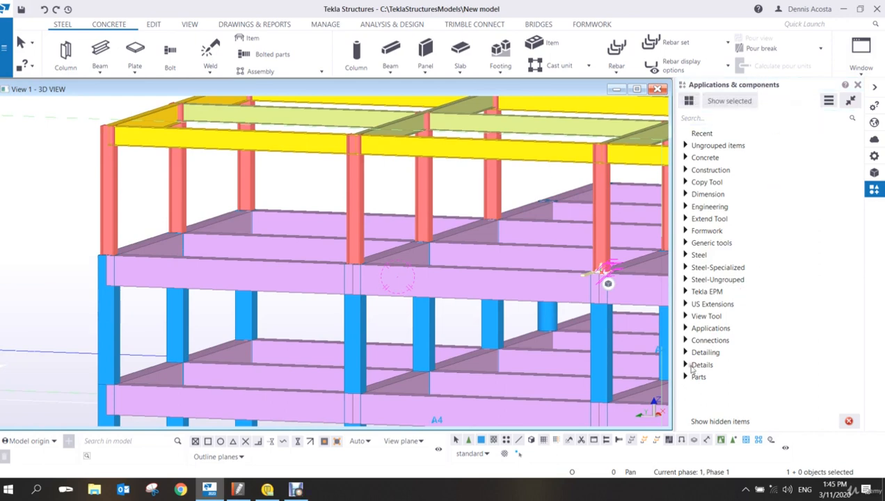
left_click(715, 116)
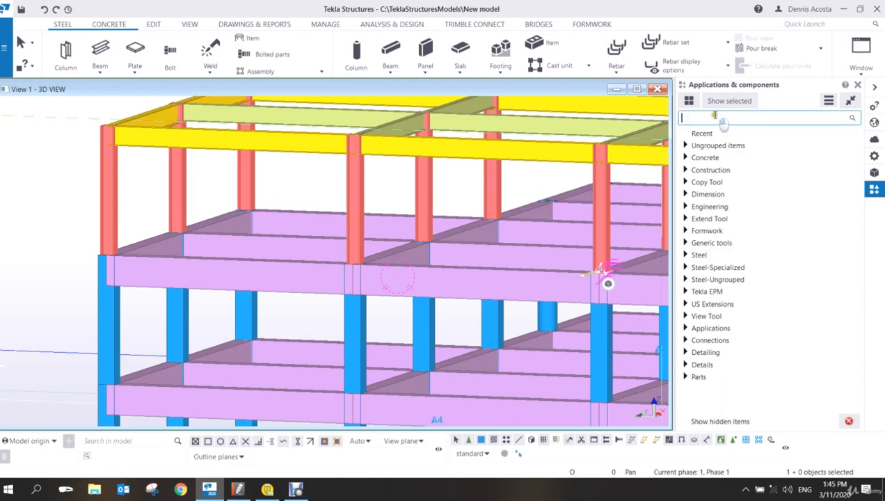
type("ace")
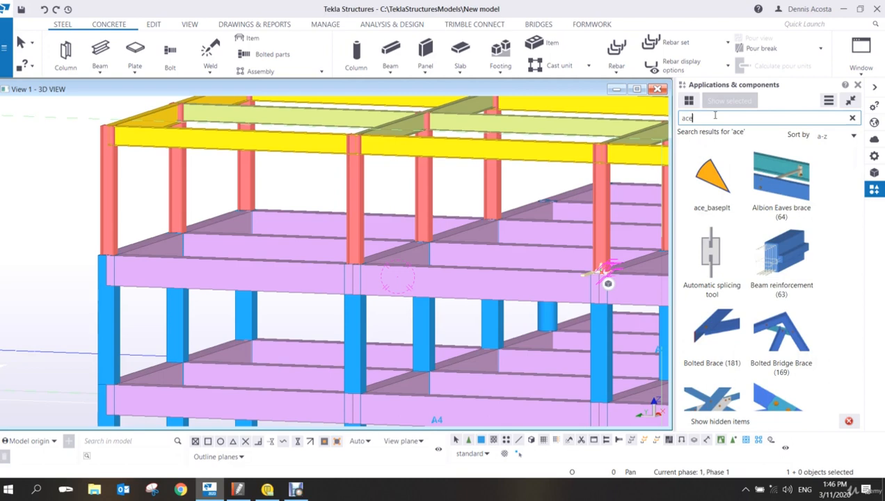
left_click(704, 187)
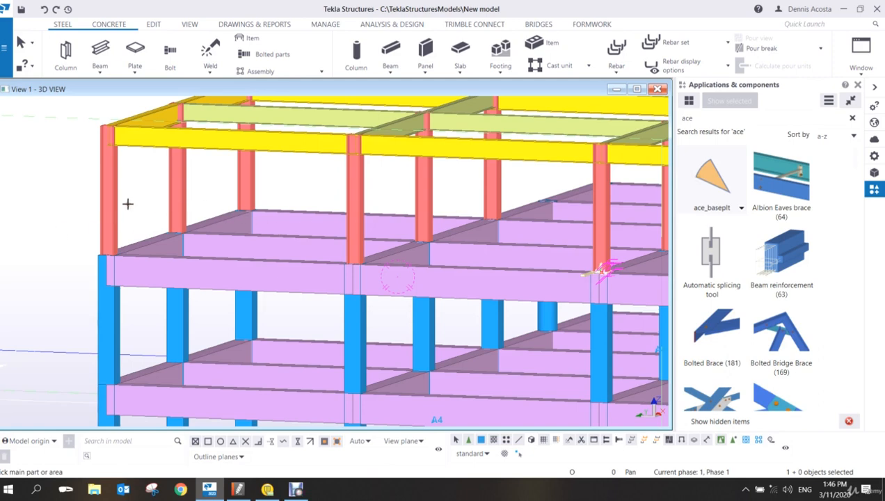
scroll(354, 261, "up", 4)
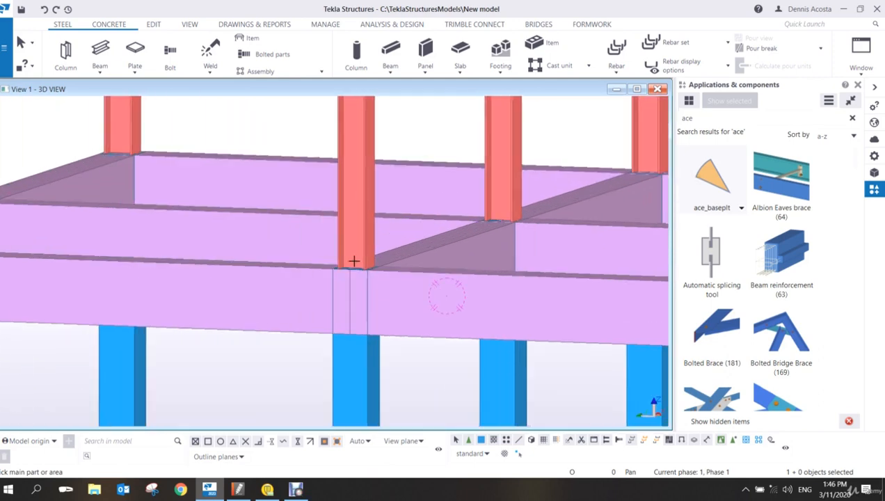
scroll(354, 261, "up", 2)
left_click(371, 129)
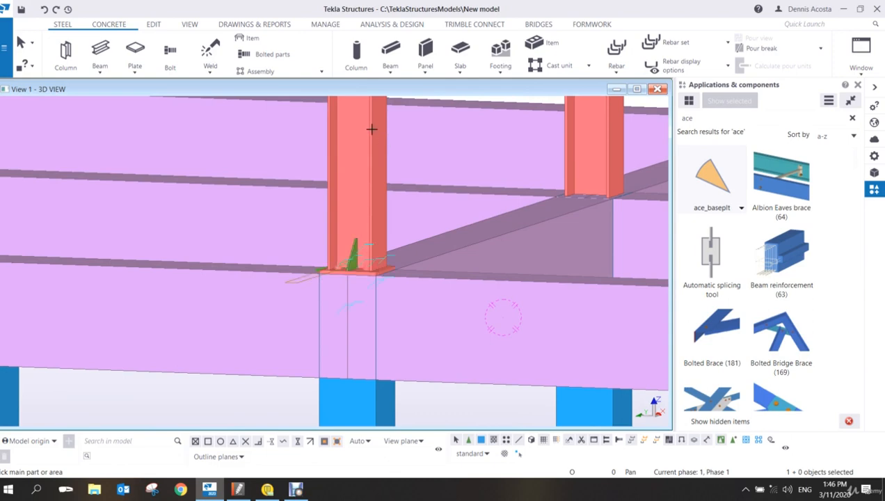
- Apply ace_baseplt to the corner column and the other two end-row steel columns, and show the model's parts as transparent
scroll(366, 165, "down", 5)
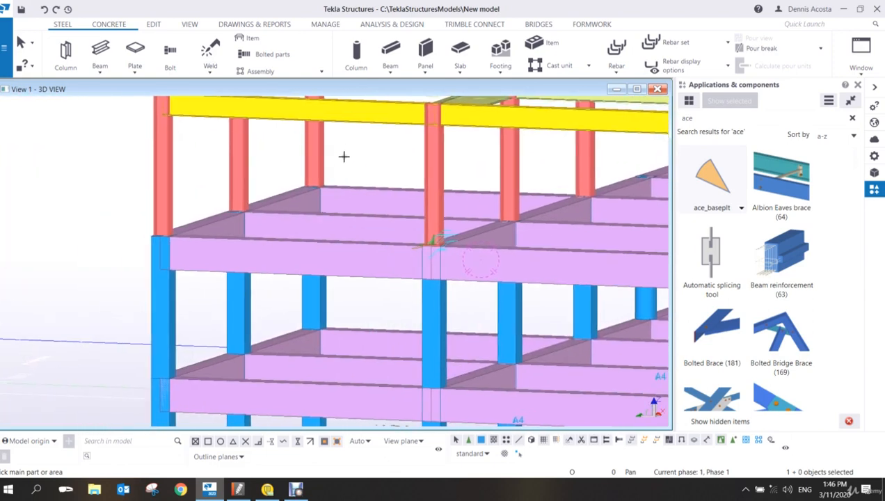
left_click_drag(351, 144, 128, 161)
scroll(267, 287, "up", 3)
middle_click_drag(111, 157, 152, 281)
key("ctrl+2")
scroll(351, 281, "down", 4)
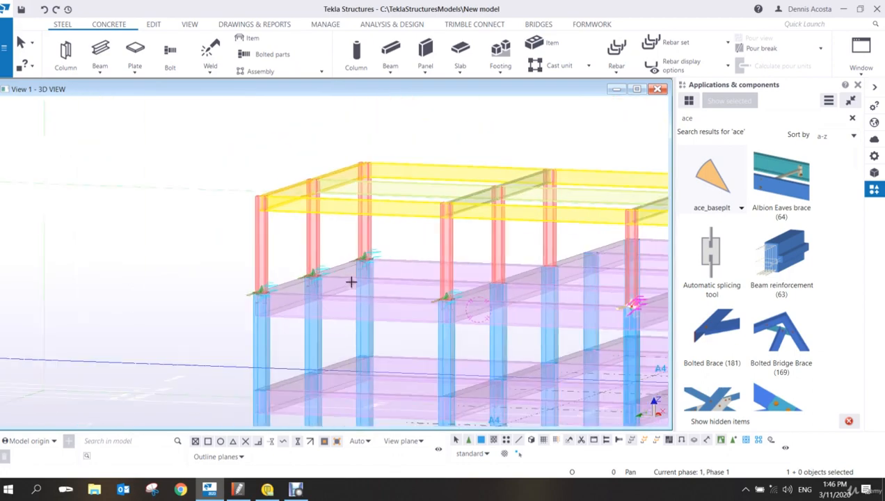
- Apply ace_baseplt to further steel columns in the neighbouring rows and end the command
middle_click_drag(465, 281, 368, 184)
scroll(336, 229, "up", 2)
left_click_drag(652, 214, 277, 239)
scroll(422, 287, "up", 5)
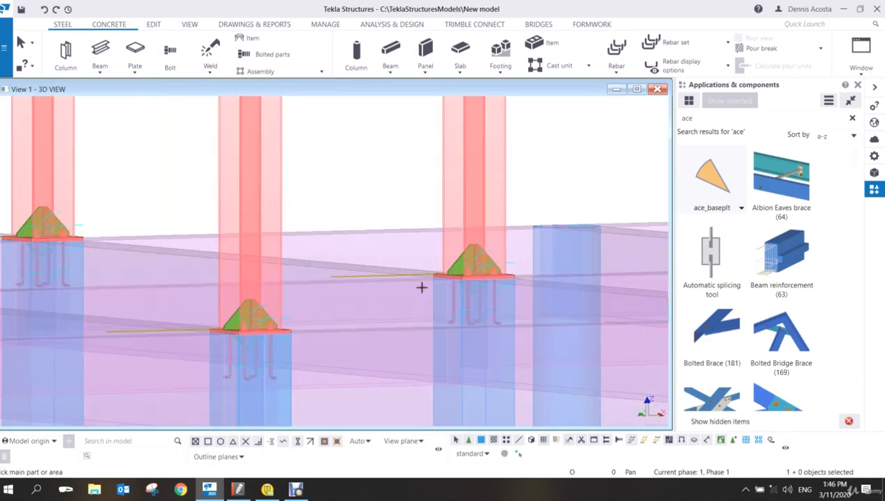
scroll(427, 287, "down", 7)
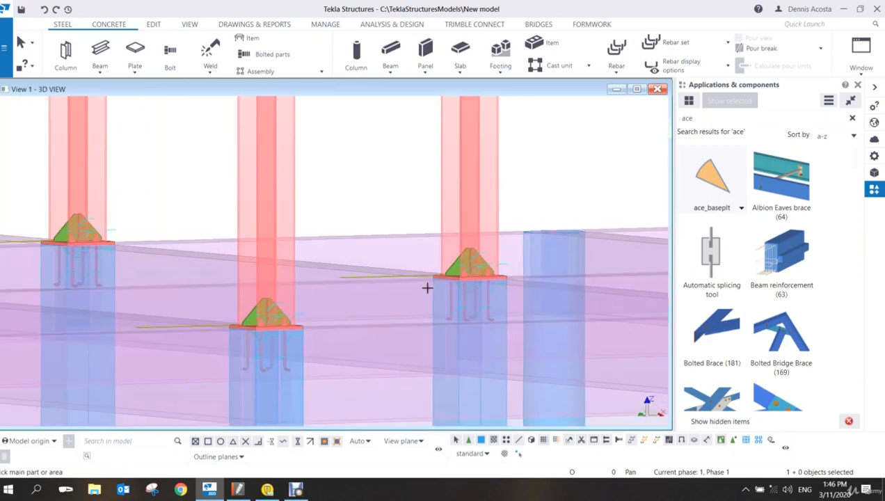
right_click(486, 242)
left_click(502, 250)
left_click(502, 258)
- Change the profile of the steel column near grid line A4 to UB533*210*122 from the profile catalog
scroll(504, 260, "up", 10)
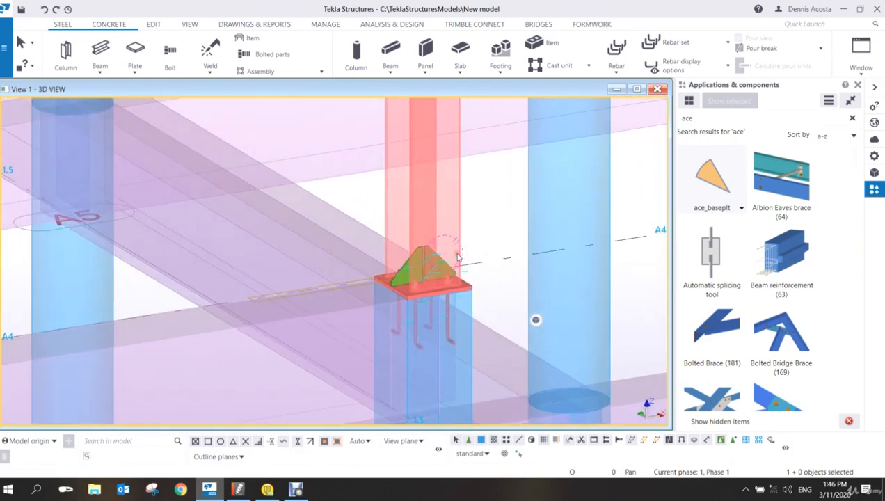
scroll(459, 256, "down", 4)
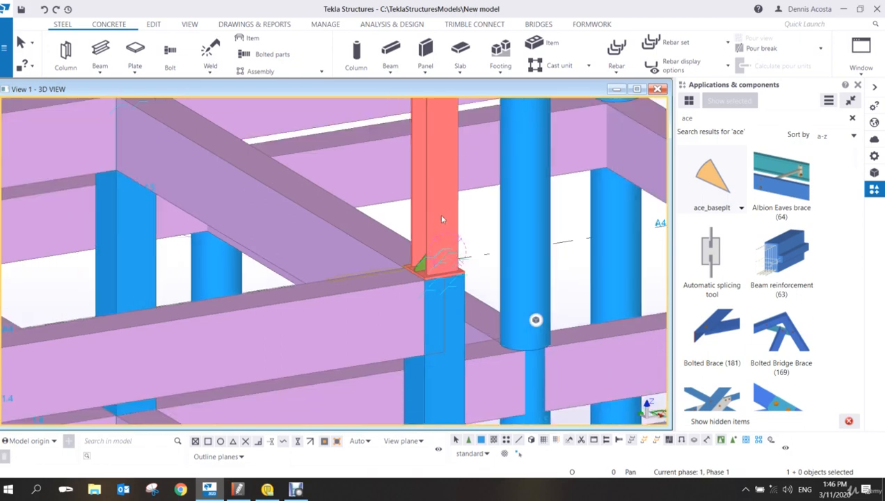
double_click(442, 219)
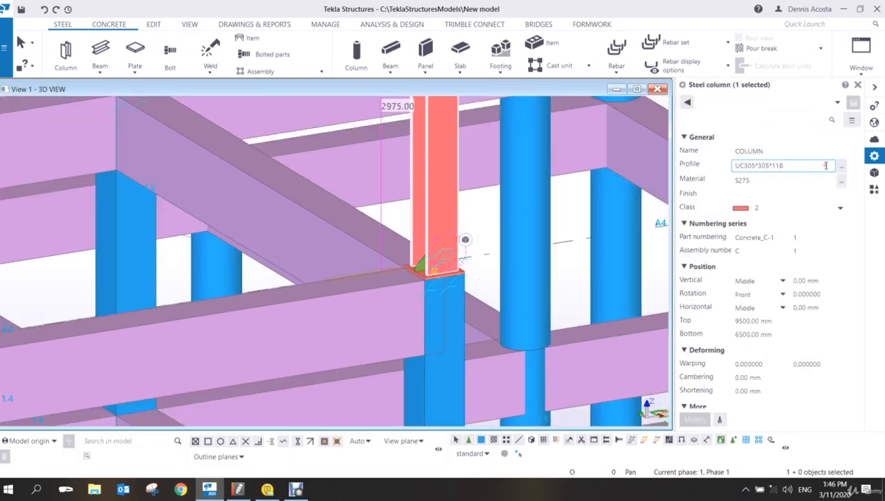
left_click(841, 167)
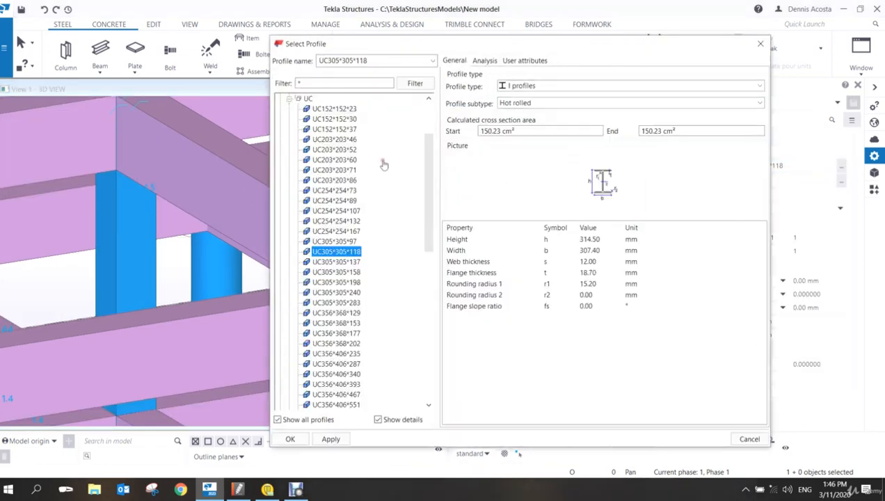
scroll(381, 163, "down", 4)
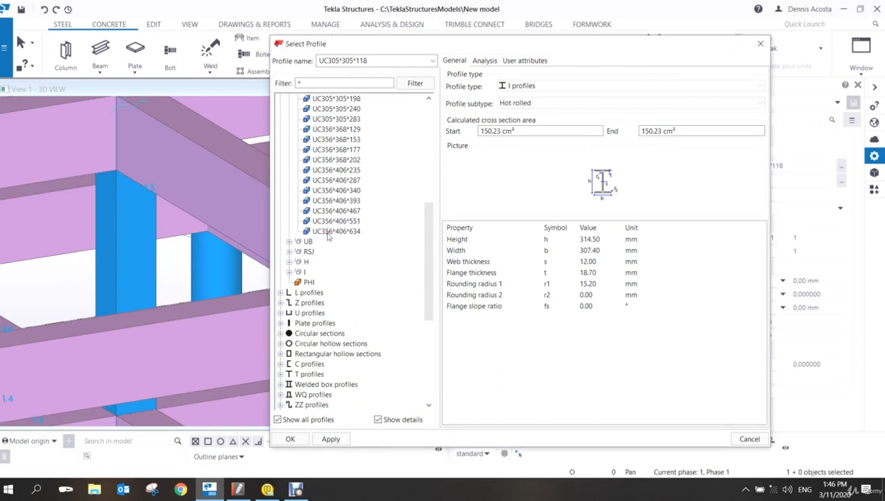
left_click(288, 240)
scroll(331, 354, "down", 10)
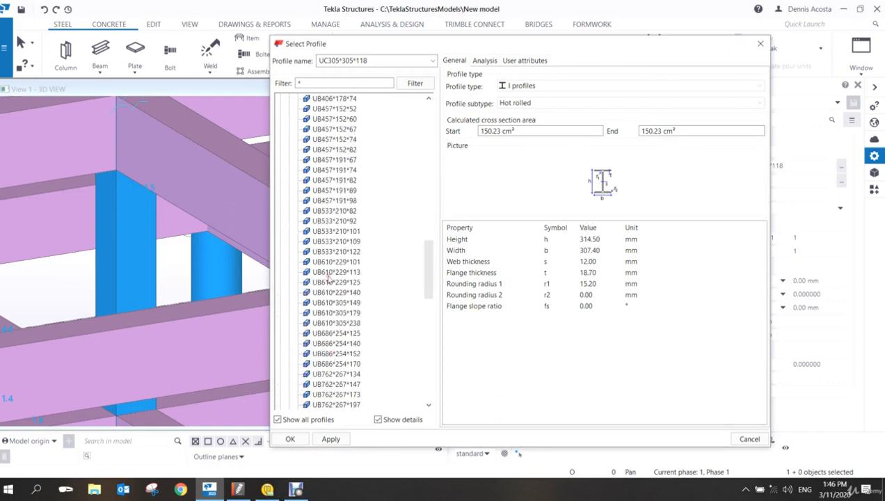
double_click(333, 252)
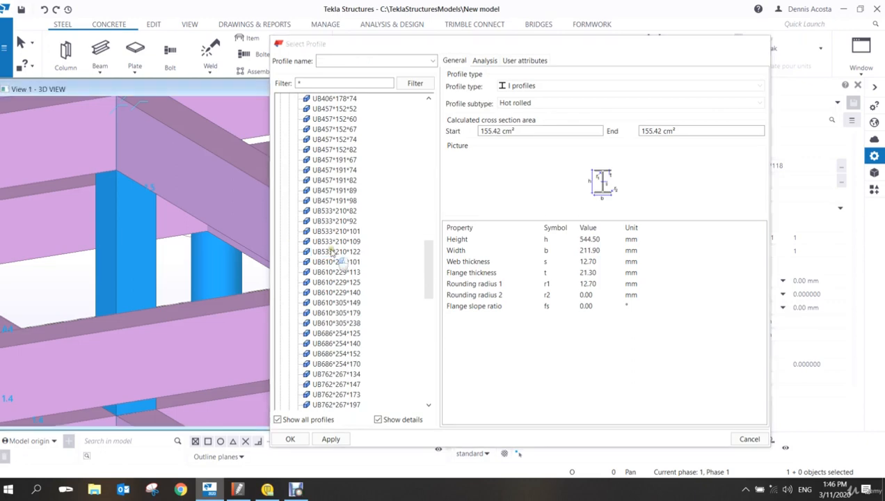
left_click(696, 419)
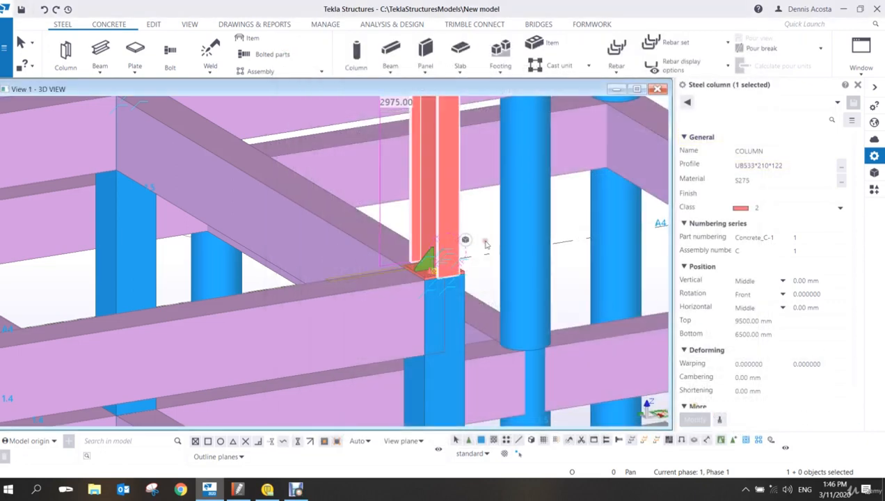
- Inspect the base plate, stiffener and anchor bolts under the modified column and select its ace_baseplt component
scroll(340, 253, "up", 5)
middle_click_drag(340, 254, 308, 243, "ctrl")
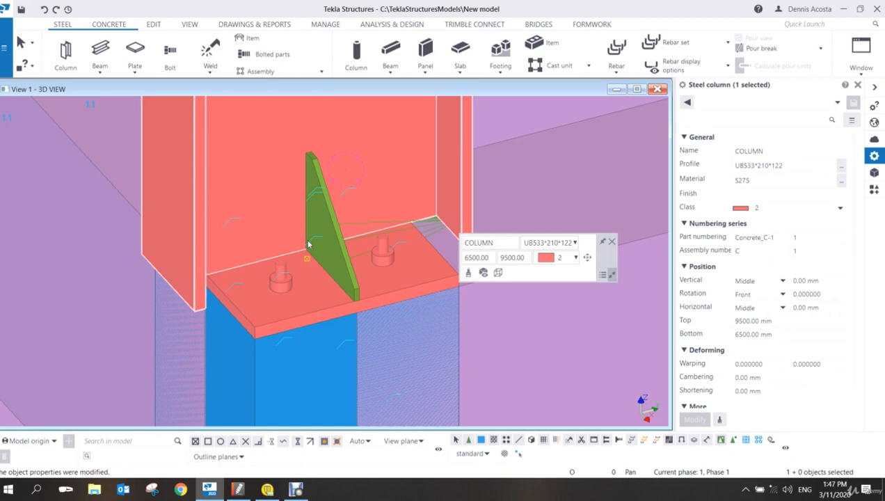
left_click(371, 229)
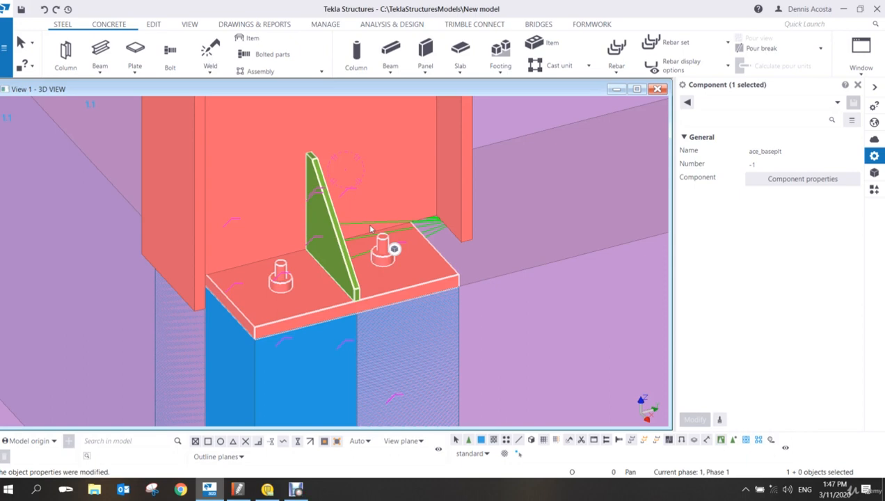
scroll(202, 316, "down", 2)
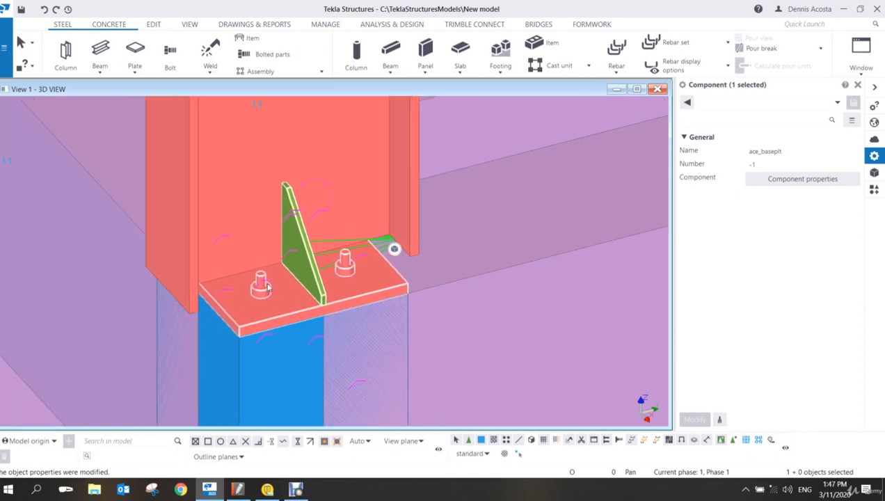
scroll(268, 287, "down", 3)
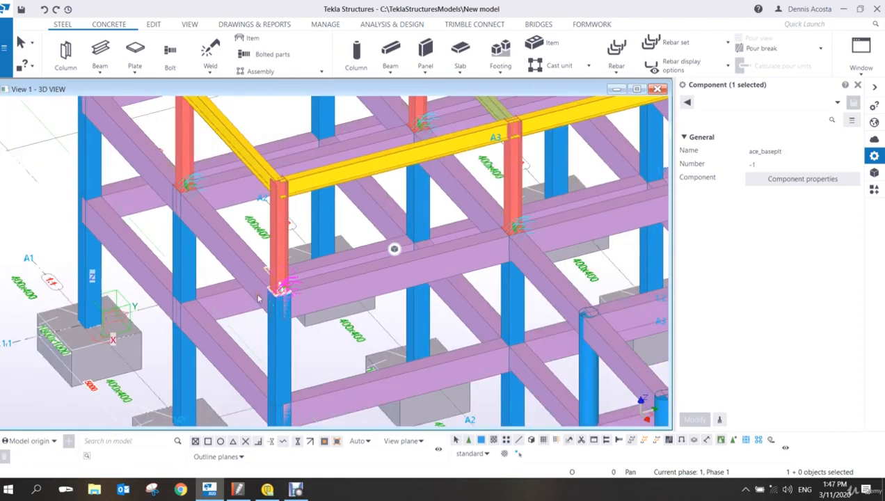
- Look over the whole steel frame and examine how the yellow roof beams meet the steel columns
middle_click_drag(368, 273, 466, 258, "ctrl")
scroll(367, 301, "down", 6)
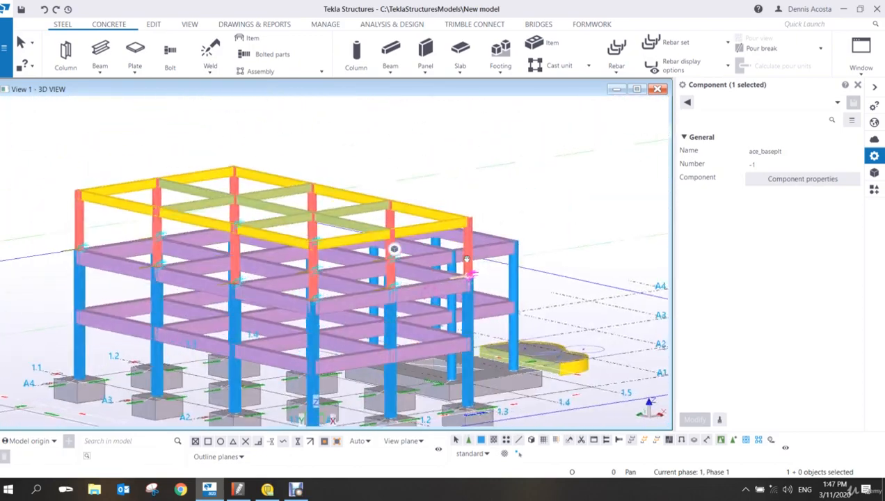
scroll(466, 259, "up", 5)
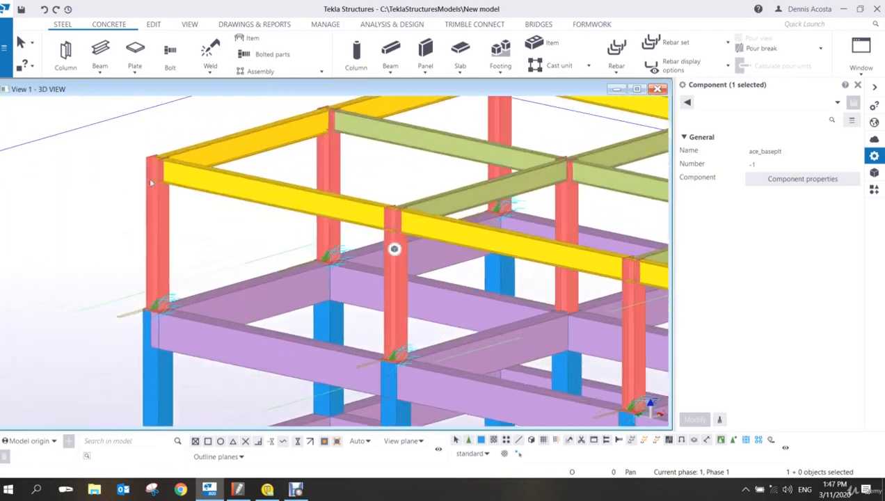
scroll(151, 182, "down", 4)
mouse_move(194, 249)
middle_mouse_down()
mouse_move(211, 258)
mouse_move(198, 246)
mouse_move(231, 250)
mouse_move(229, 262)
mouse_move(239, 252)
mouse_move(229, 261)
middle_mouse_up()
scroll(212, 257, "up", 6)
scroll(148, 334, "down", 5)
scroll(181, 233, "up", 5)
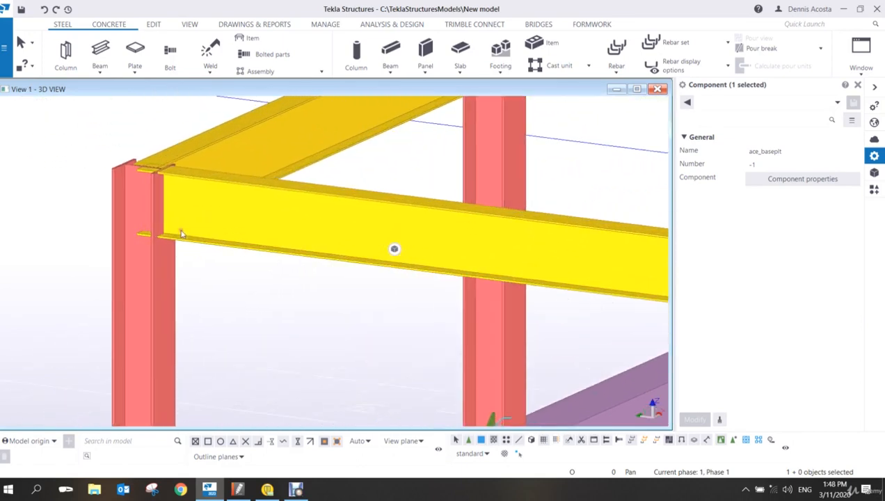
scroll(181, 233, "down", 8)
scroll(207, 238, "up", 3)
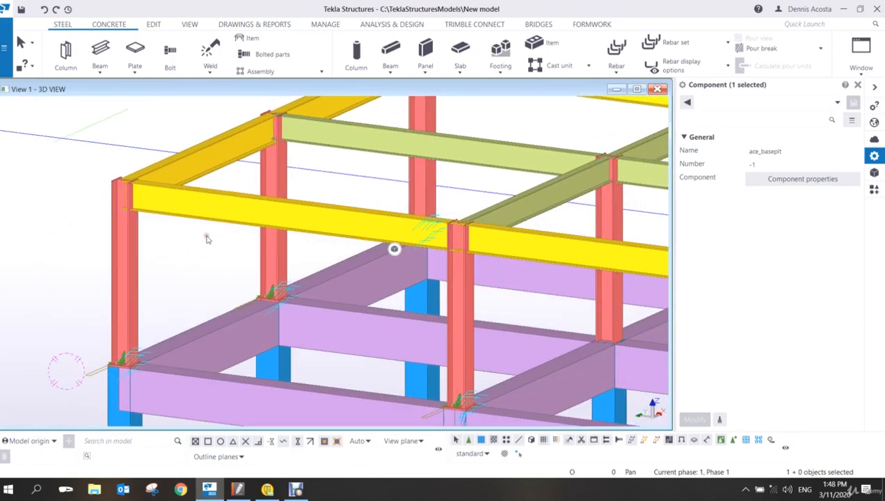
scroll(207, 239, "down", 5)
scroll(195, 237, "up", 2)
scroll(369, 306, "up", 3)
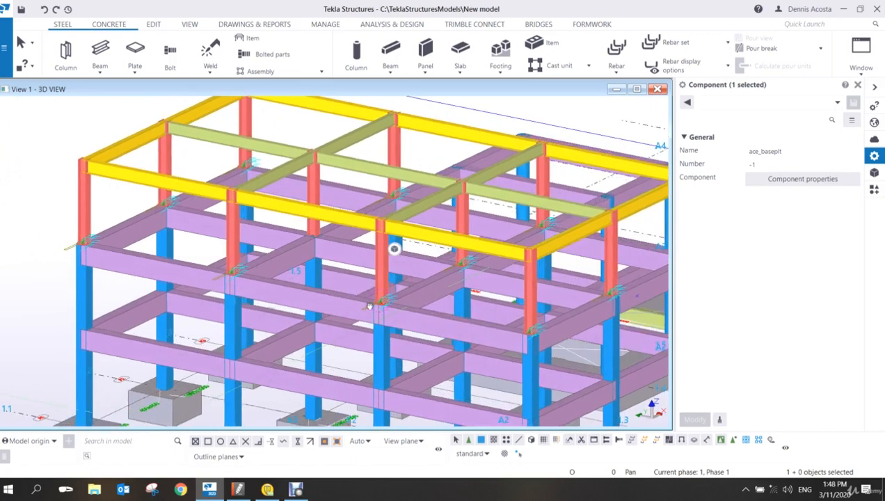
scroll(370, 306, "up", 2)
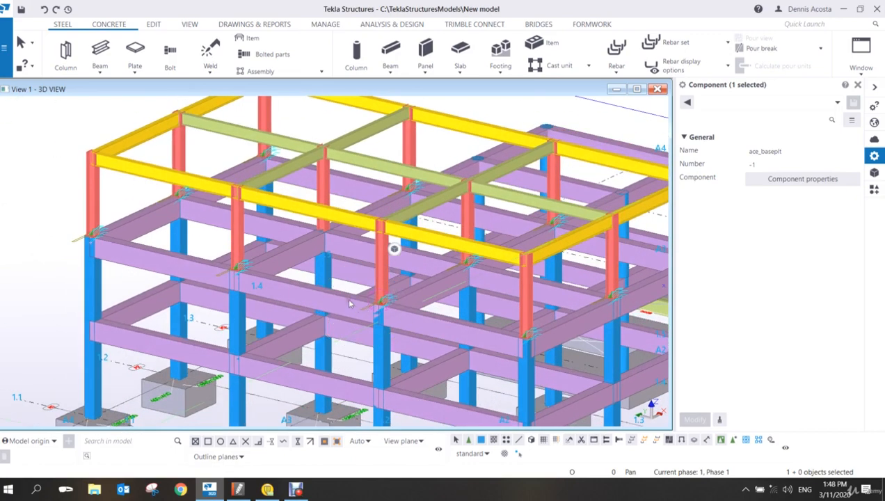
- Select the yellow edge roof beam at the corner column and examine closely how its end meets the column
left_click(128, 188)
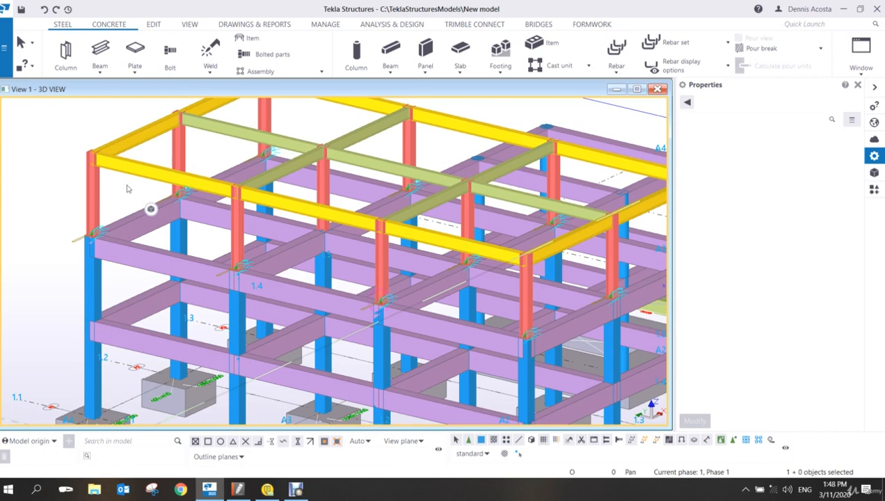
scroll(105, 189, "up", 8)
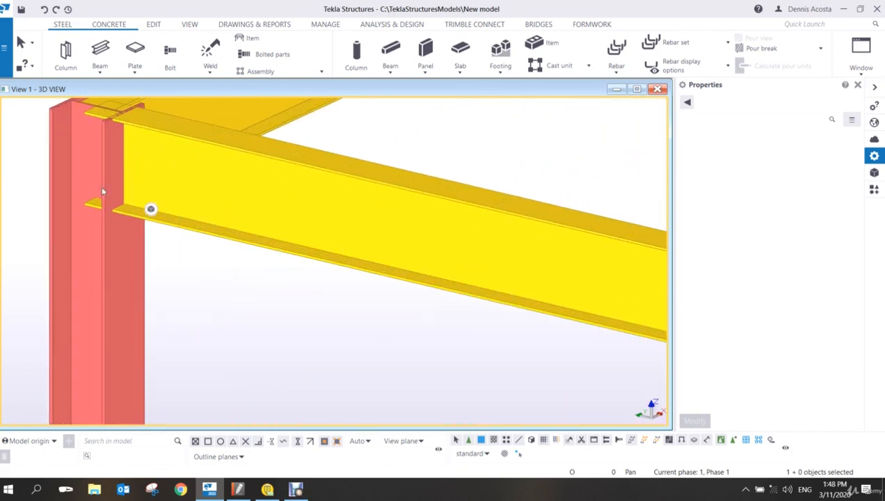
left_click(115, 238)
left_click(193, 171)
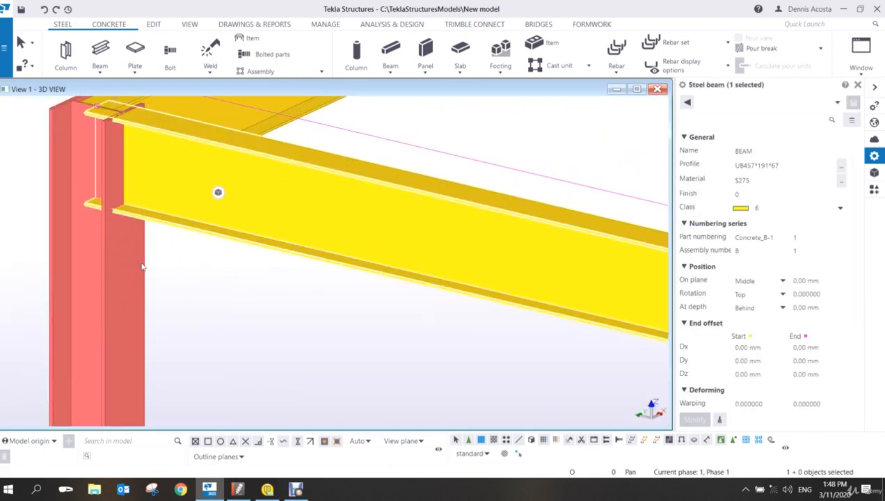
scroll(184, 257, "down", 4)
scroll(158, 229, "up", 4)
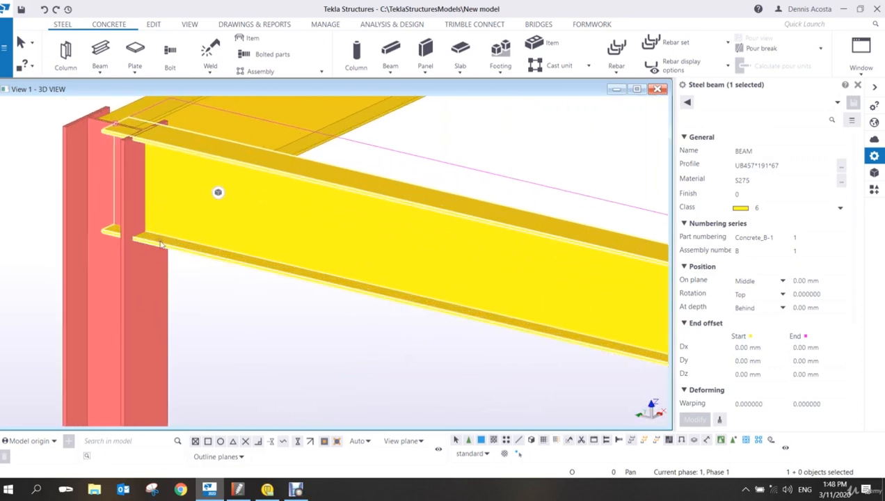
scroll(155, 265, "down", 3)
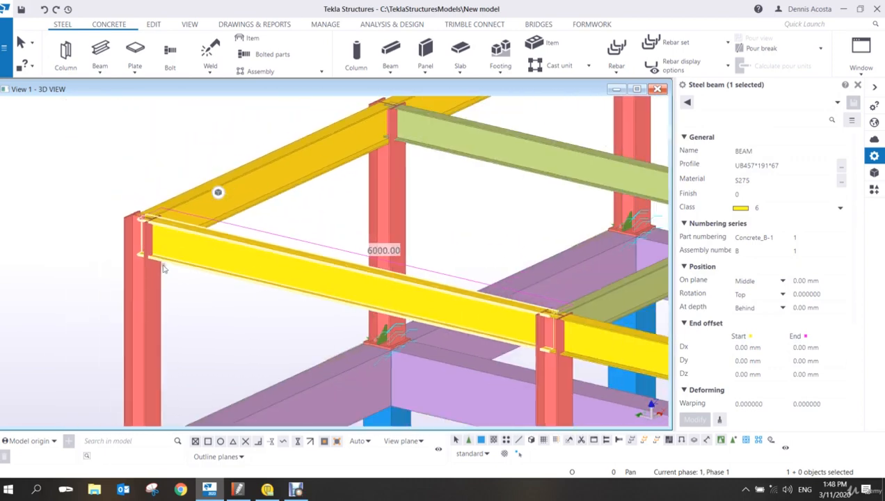
scroll(188, 286, "down", 3)
scroll(209, 292, "up", 1)
scroll(174, 259, "down", 1)
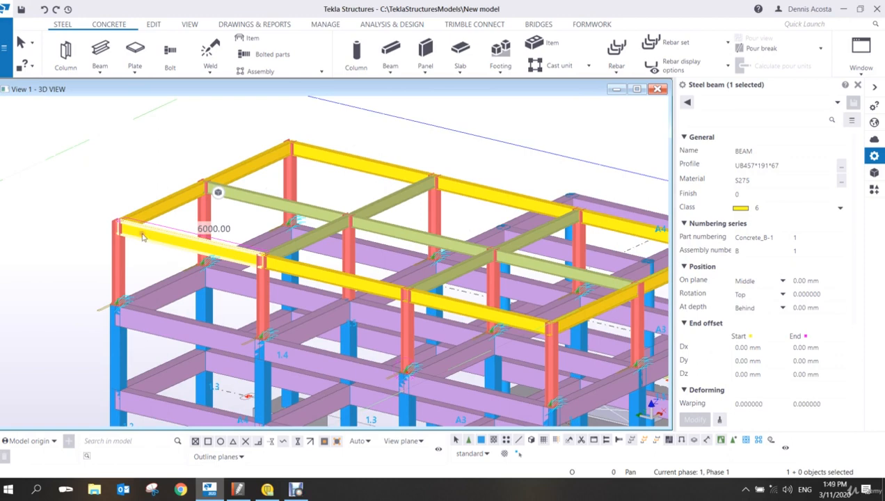
scroll(122, 257, "up", 4)
scroll(113, 208, "up", 8)
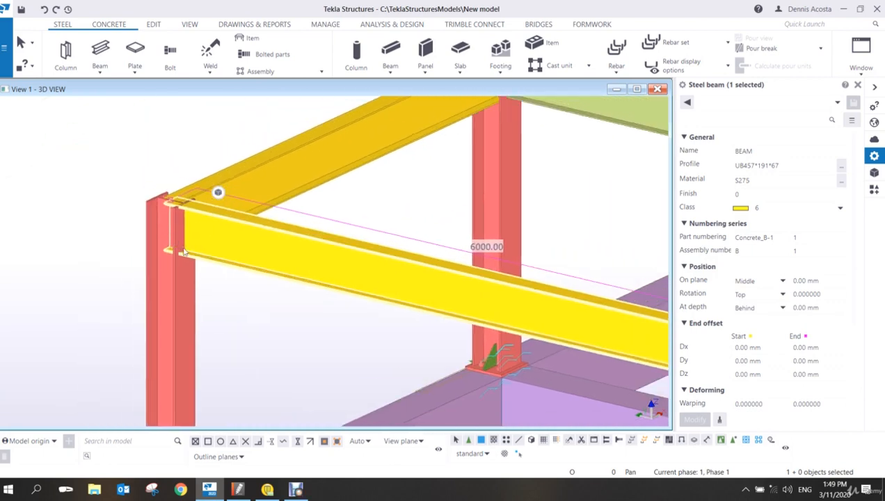
scroll(240, 287, "down", 5)
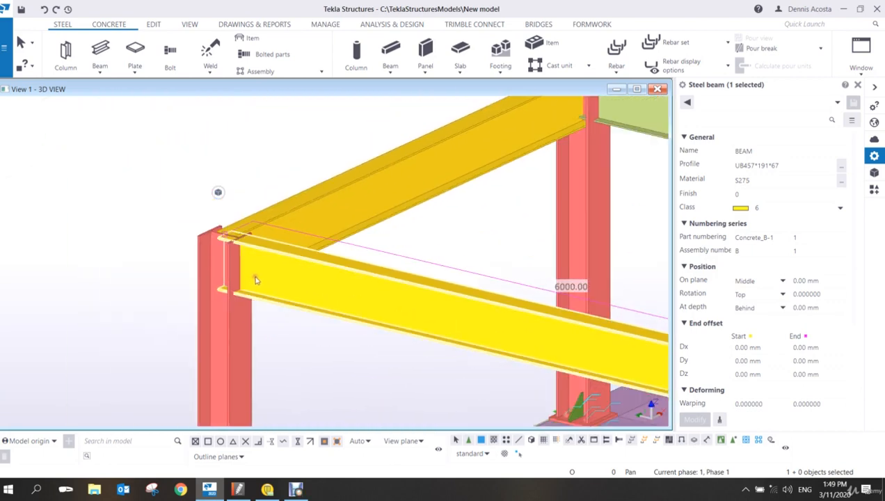
scroll(250, 286, "up", 4)
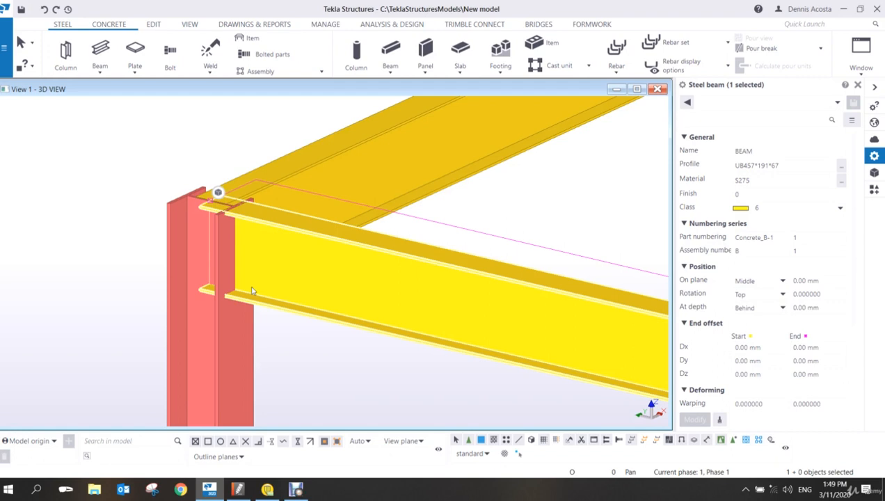
scroll(252, 291, "down", 5)
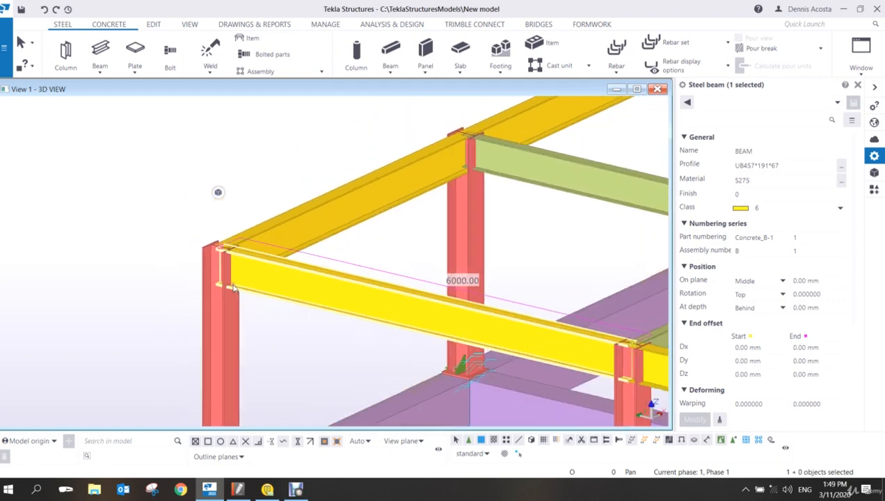
scroll(264, 287, "up", 5)
middle_click_drag(279, 285, 281, 288, "ctrl")
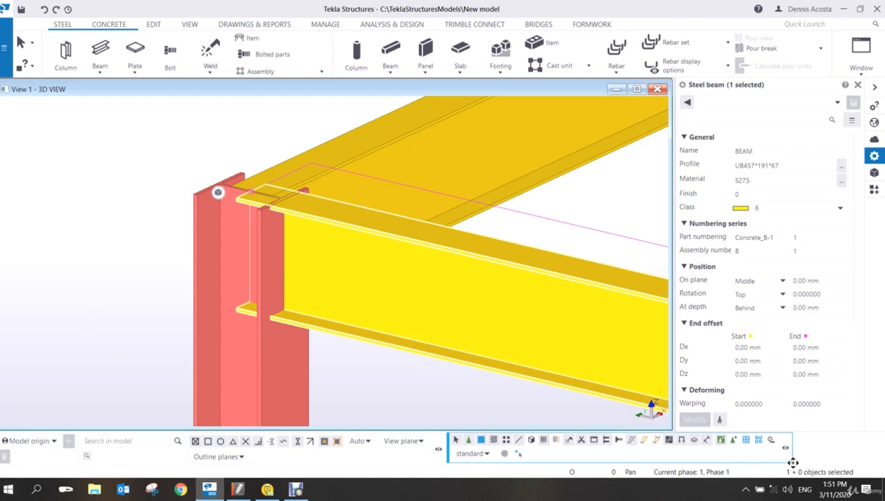
- Inquire the selected roof beam's object data, read through its section dimensions and close the report
right_click(455, 307)
mouse_move(509, 54)
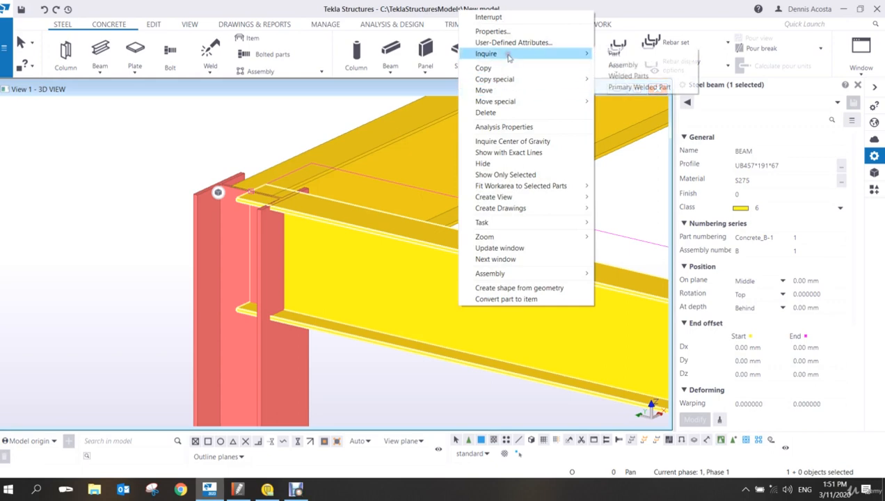
left_click(615, 55)
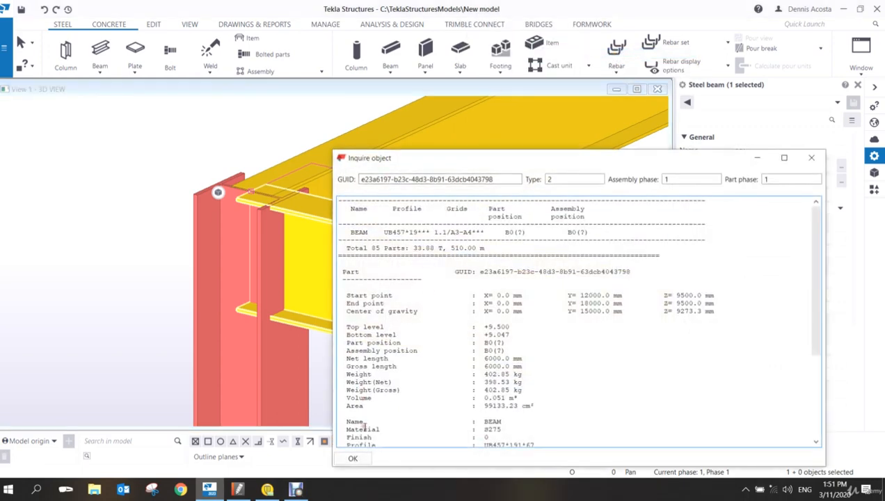
scroll(363, 423, "down", 3)
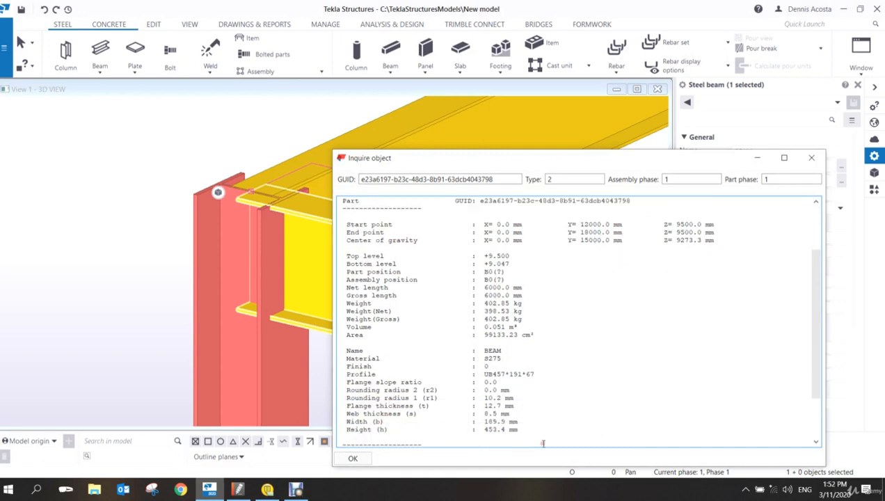
left_click(811, 157)
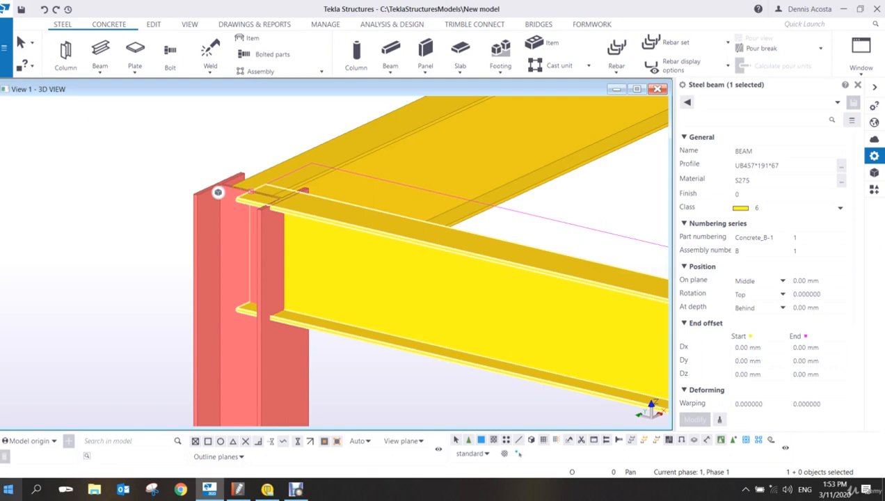
left_click(295, 489)
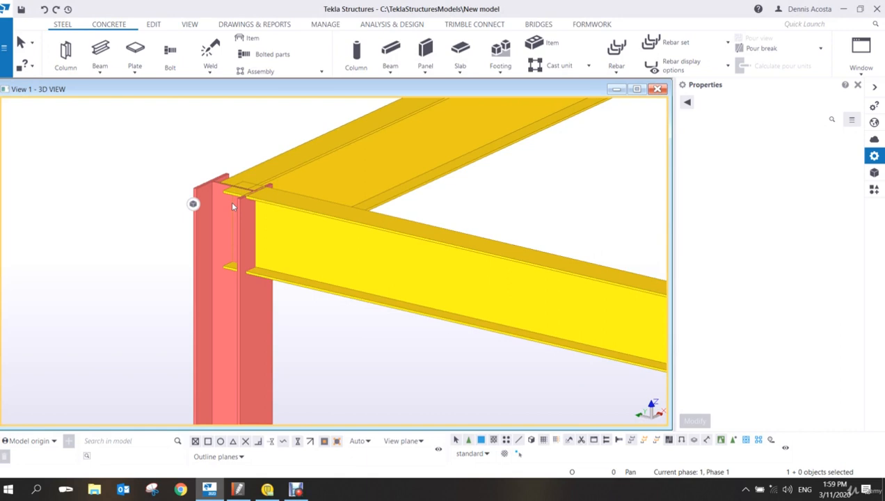
scroll(248, 233, "up", 3)
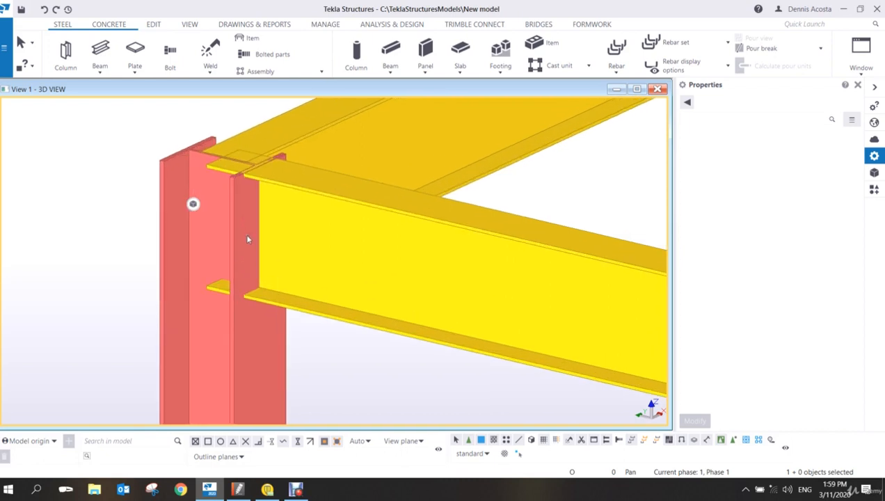
- Select the corner steel column and examine how the yellow roof beam meets it
scroll(244, 236, "up", 2)
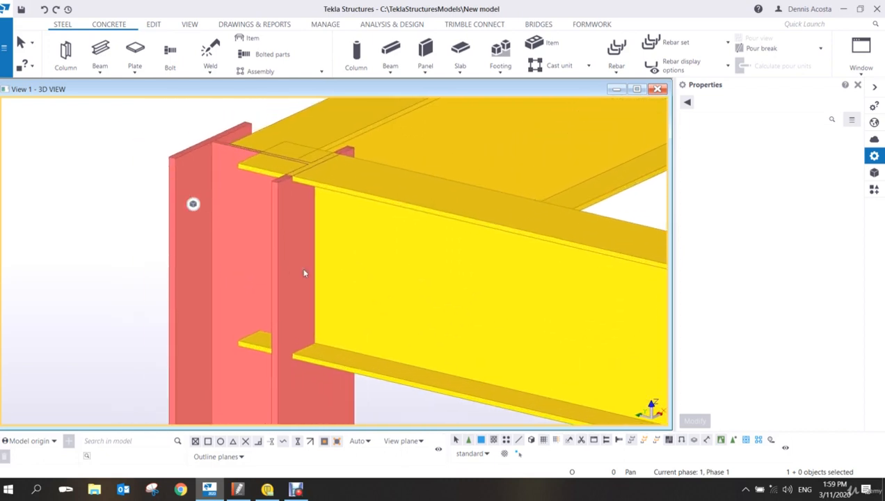
scroll(303, 250, "up", 1)
left_click(293, 244)
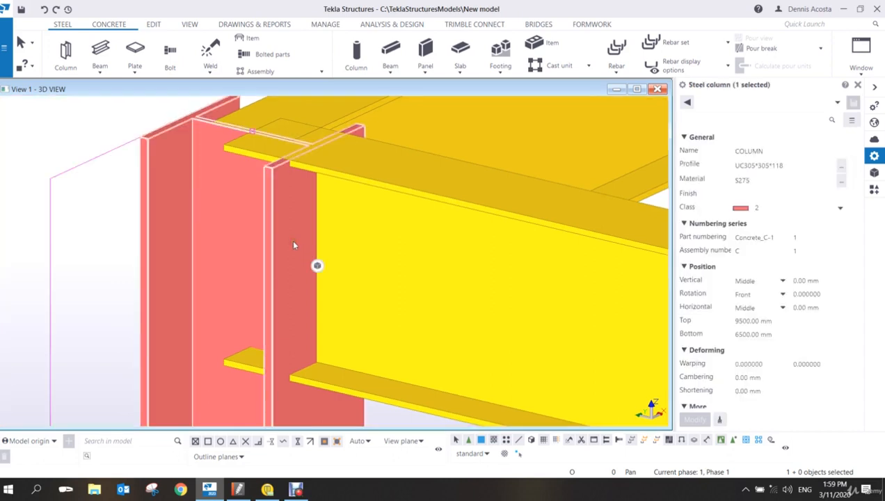
scroll(288, 250, "down", 5)
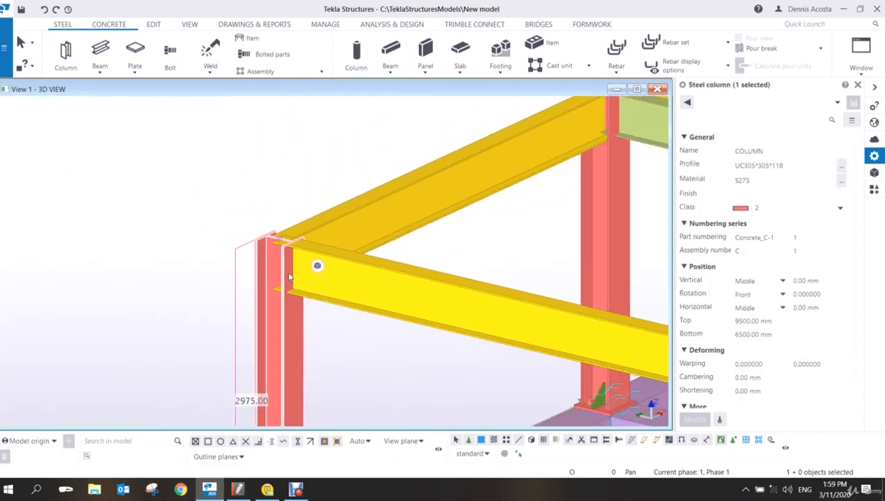
scroll(325, 295, "up", 2)
scroll(284, 272, "down", 2)
left_click(316, 265)
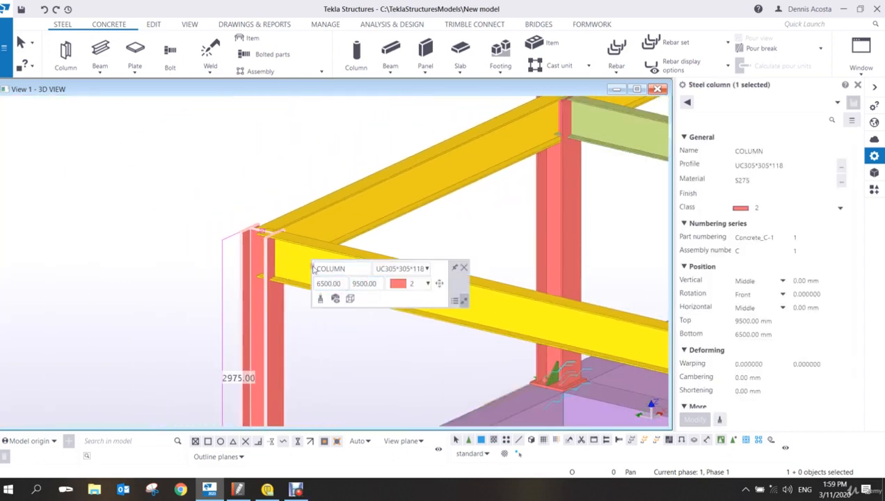
- Create a basic part view of the yellow roof beam and enlarge the new view window
left_click(500, 301)
right_click(409, 290)
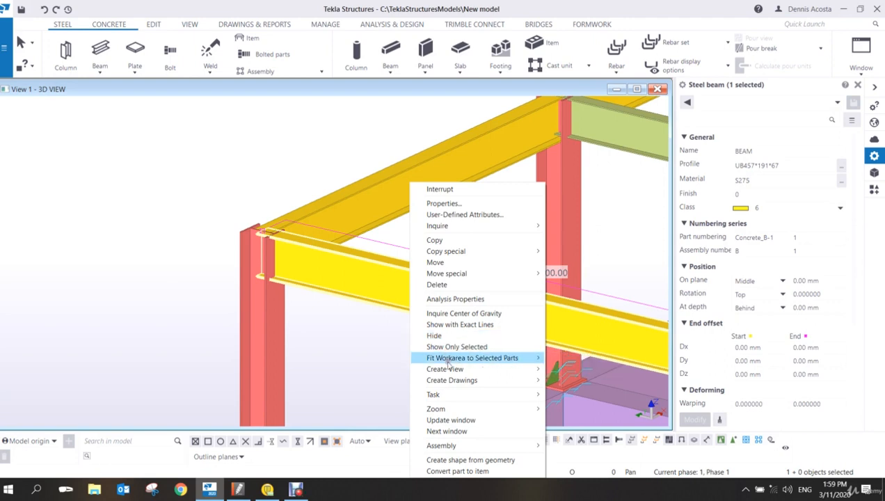
mouse_move(451, 369)
left_click(583, 369)
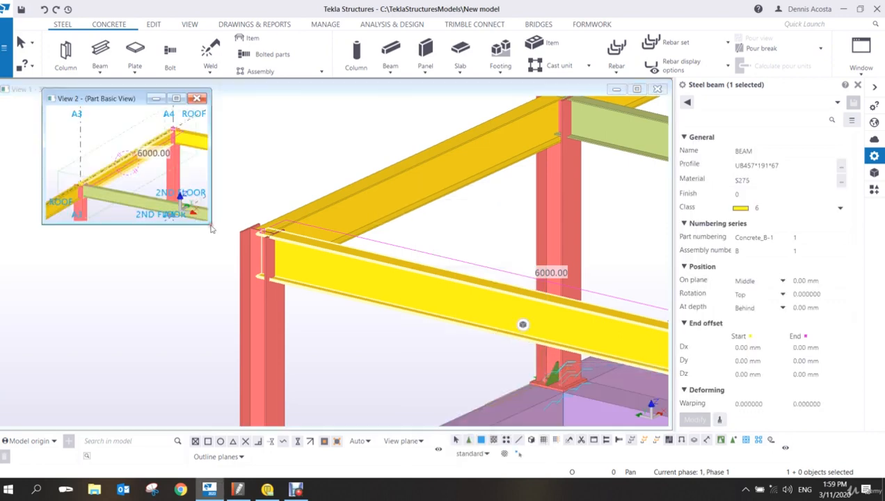
left_click_drag(211, 223, 671, 416)
- Switch the part view to a flat plane view and examine the beam's end at the column on grid A4
middle_click_drag(516, 333, 483, 306)
key("ctrl+p")
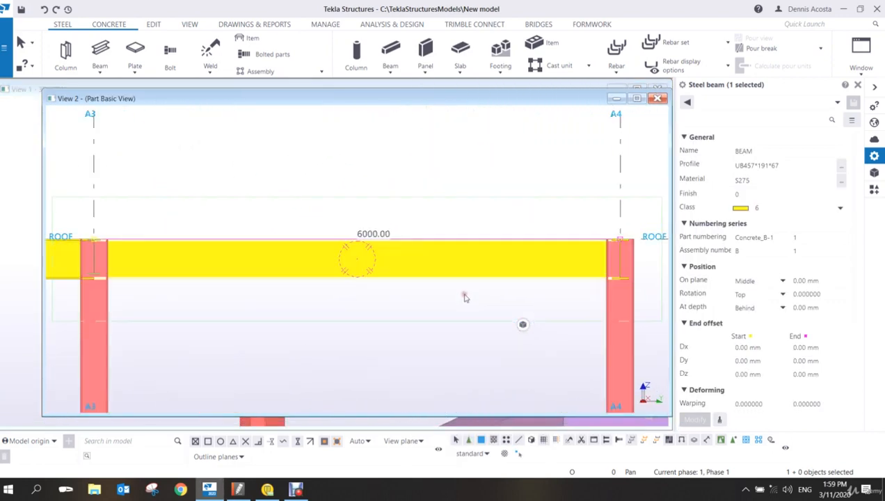
scroll(160, 284, "up", 2)
scroll(160, 284, "up", 1)
middle_click_drag(395, 265, 164, 243)
scroll(164, 244, "down", 3)
scroll(612, 197, "up", 5)
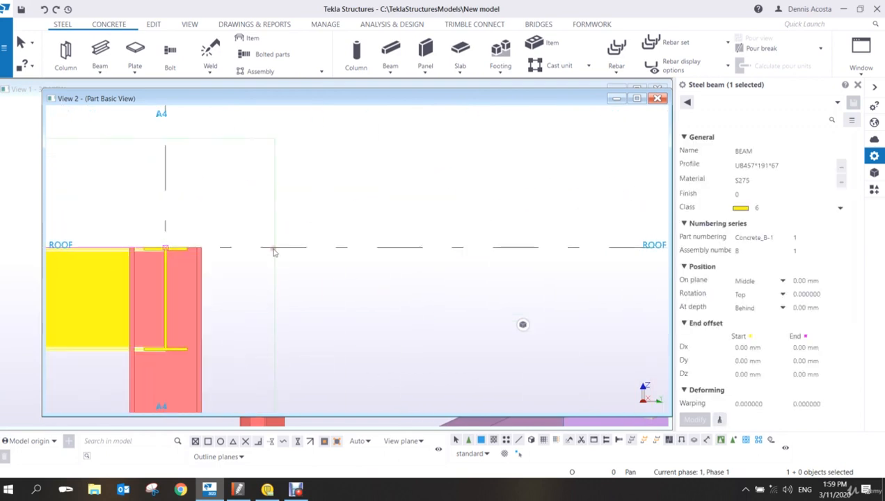
middle_click_drag(134, 353, 527, 243)
scroll(525, 242, "up", 1)
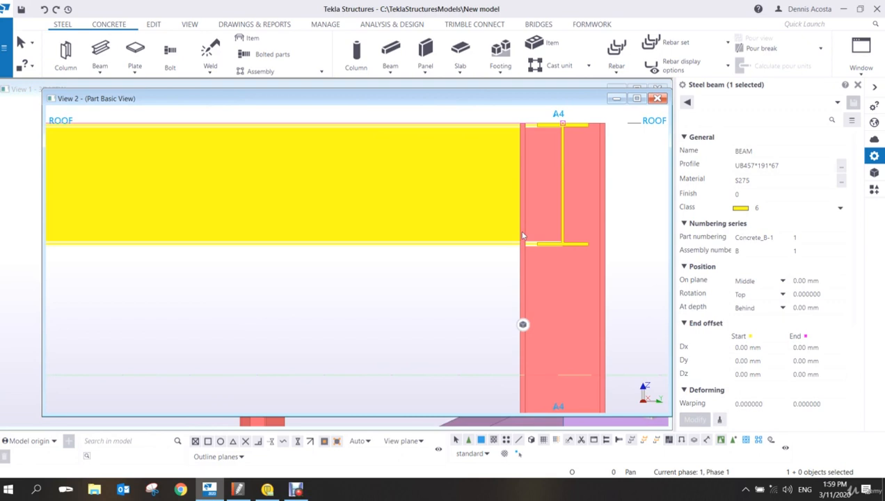
- Show only the column on grid A4 and the yellow roof beam framing into its flange in the part view
scroll(569, 184, "down", 2)
middle_click_drag(569, 185, 448, 240)
left_click(447, 235)
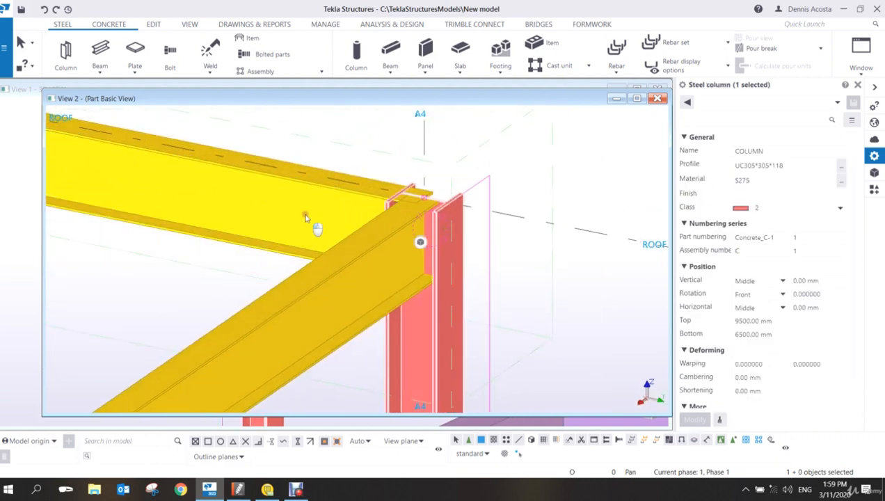
right_click(306, 211)
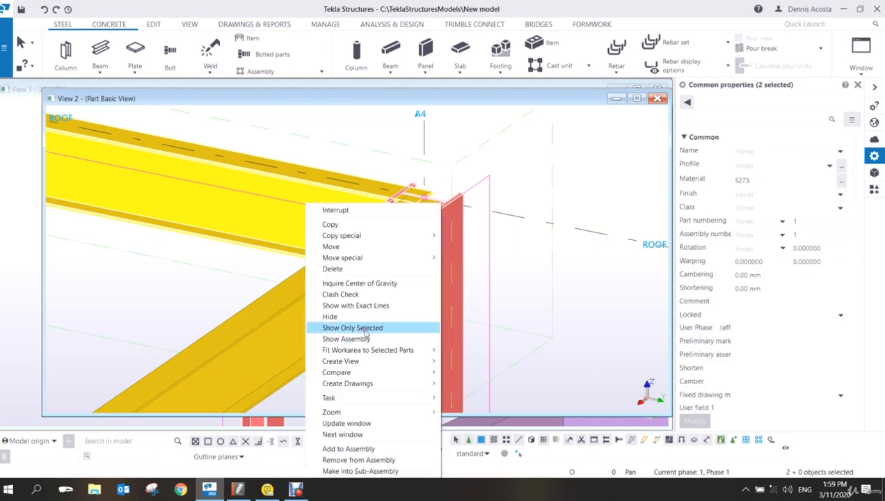
left_click(369, 328)
scroll(438, 212, "up", 5)
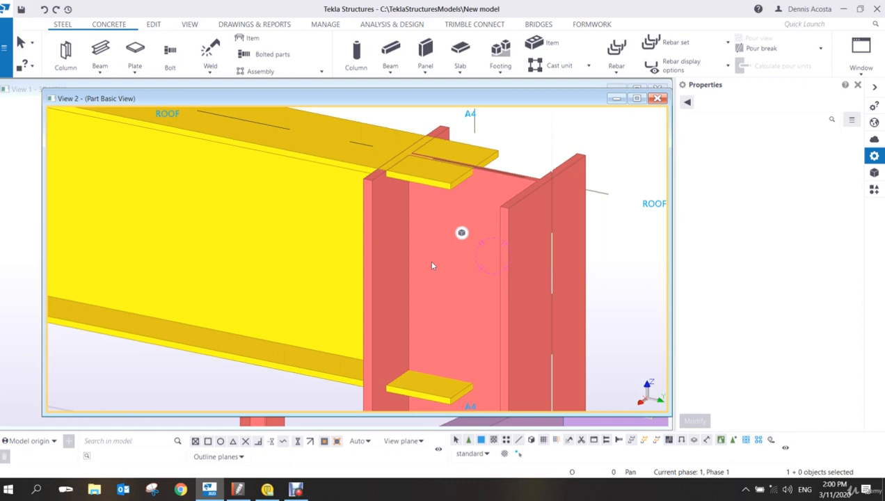
- Set the top level of the steel column on grid A4 to 9510 mm
left_click(532, 240)
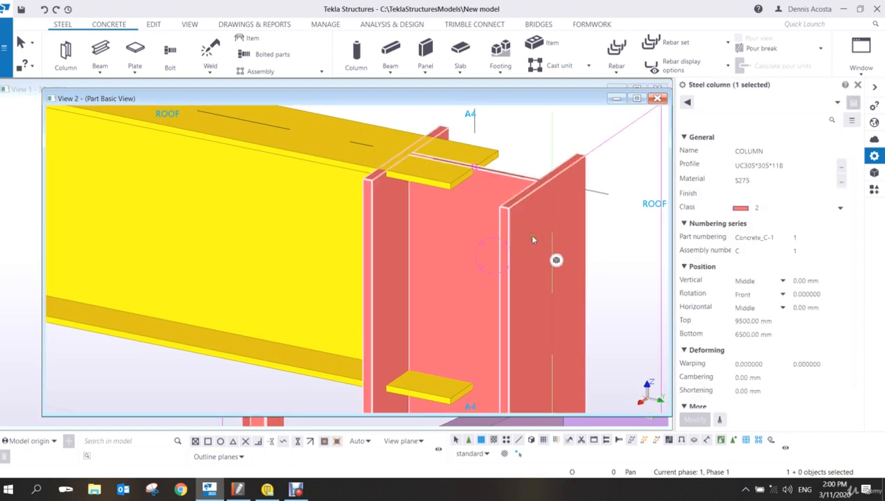
double_click(742, 320)
type("9510")
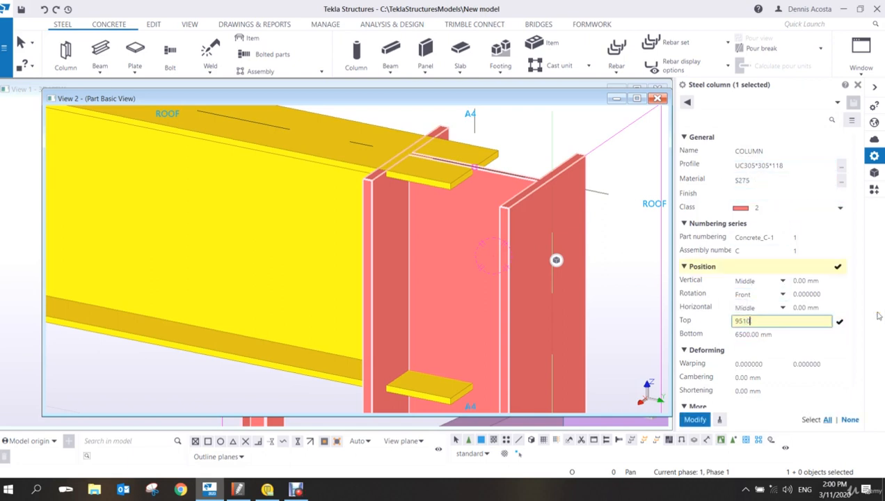
key("Return")
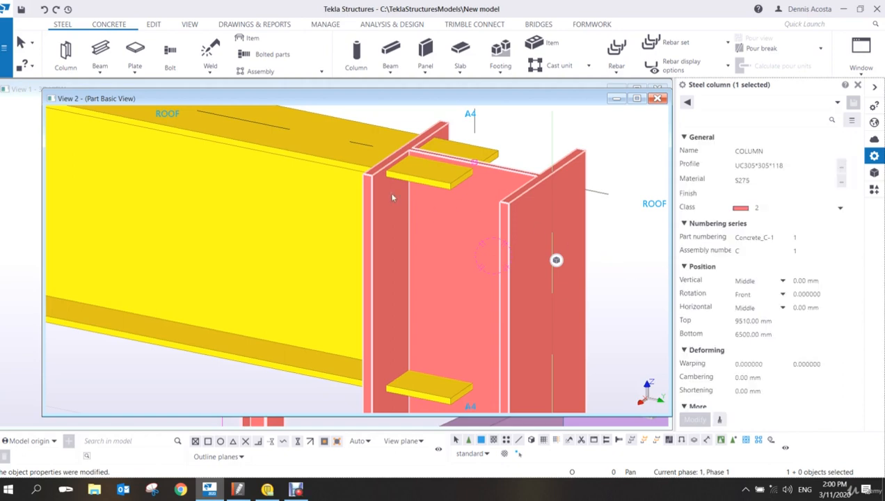
scroll(391, 183, "up", 3)
middle_click_drag(395, 172, 482, 217, "ctrl")
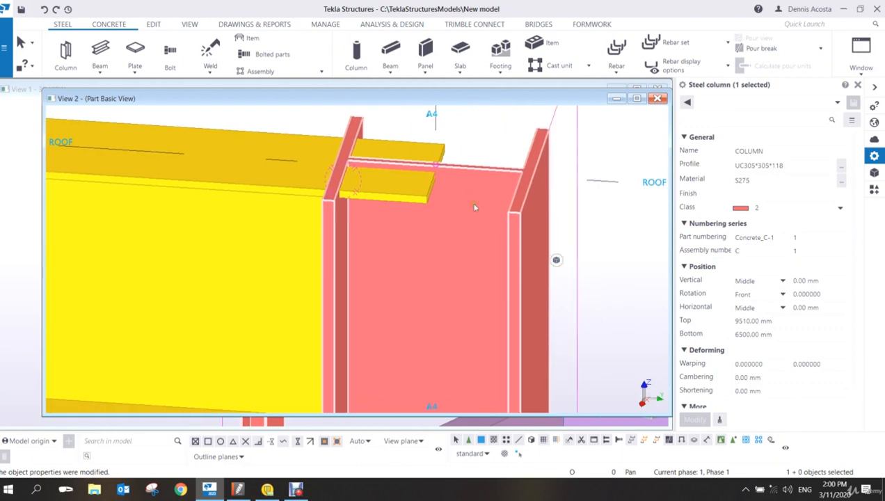
- Check the column's top level value and examine the column top against the roof beam in plane view
left_click(749, 320)
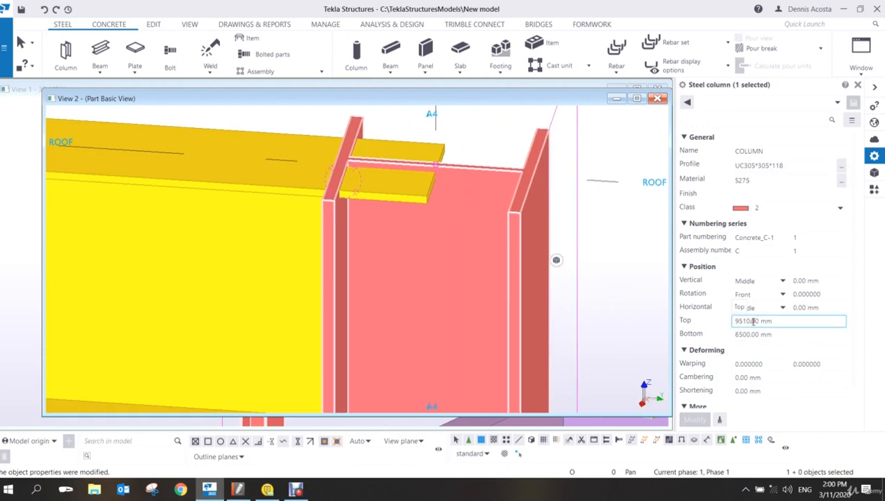
left_click_drag(750, 320, 804, 314)
left_click(800, 308)
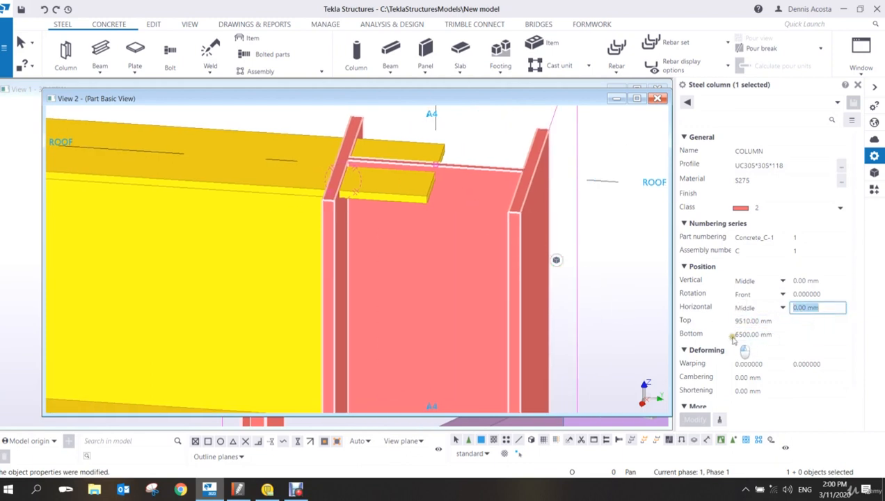
left_click(780, 322)
left_click_drag(780, 321, 735, 334)
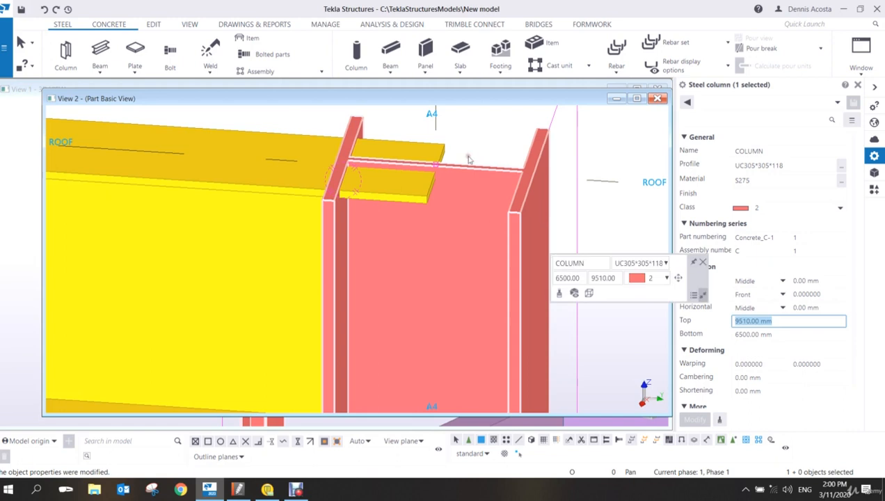
left_click(397, 127)
mouse_move(380, 144)
middle_mouse_down("ctrl")
mouse_move(332, 138)
mouse_move(309, 204)
mouse_move(327, 187)
mouse_move(380, 177)
middle_mouse_up("ctrl")
key("ctrl+p")
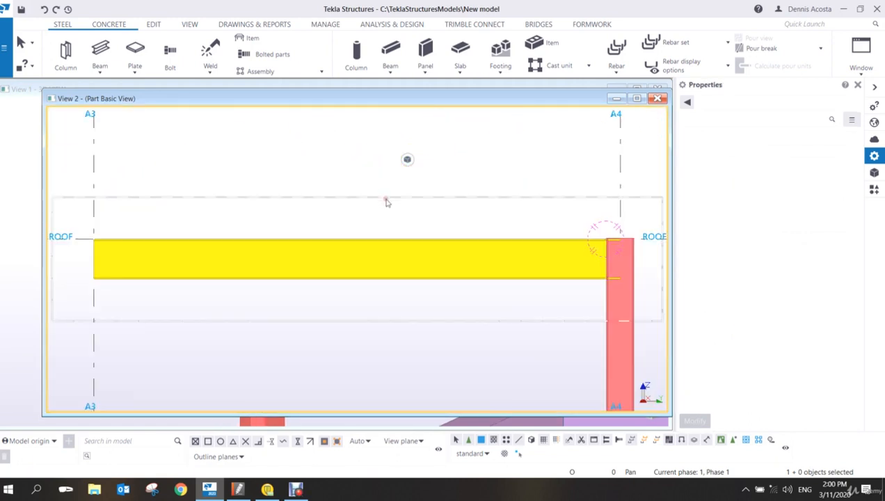
scroll(592, 252, "up", 3)
scroll(425, 206, "up", 4)
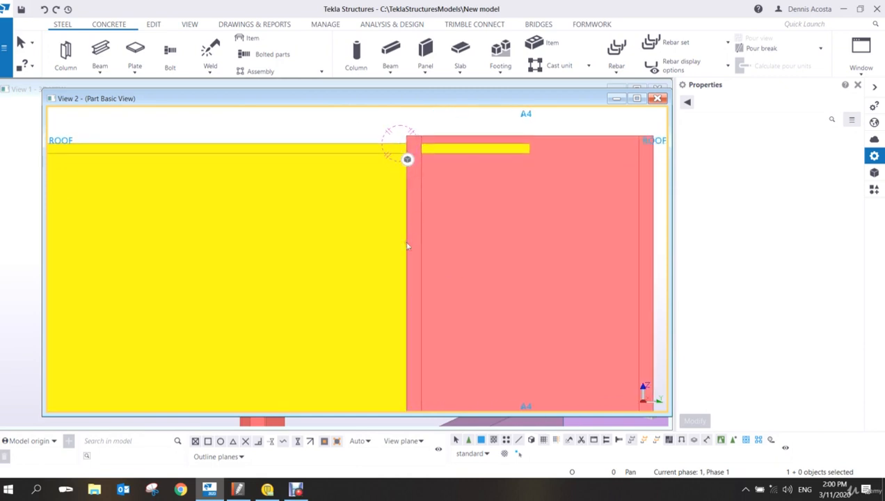
scroll(351, 228, "down", 3)
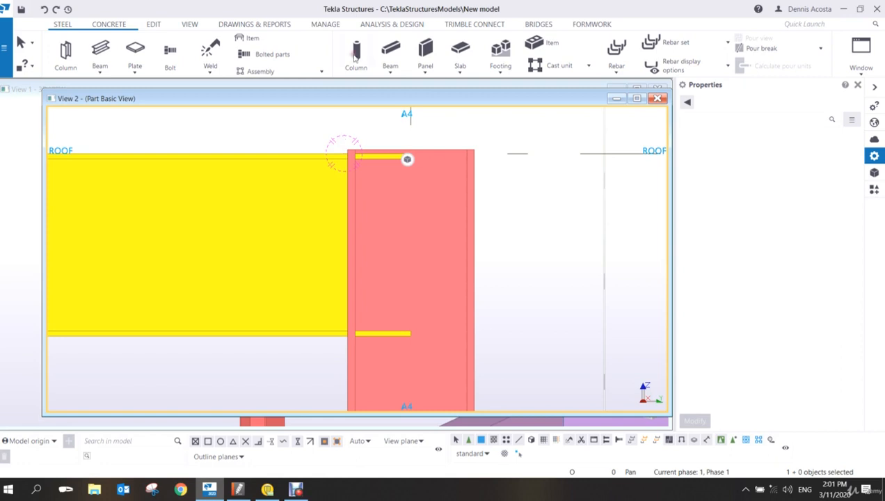
- Start a new steel beam with the name PLATE and class 3
left_click(98, 56)
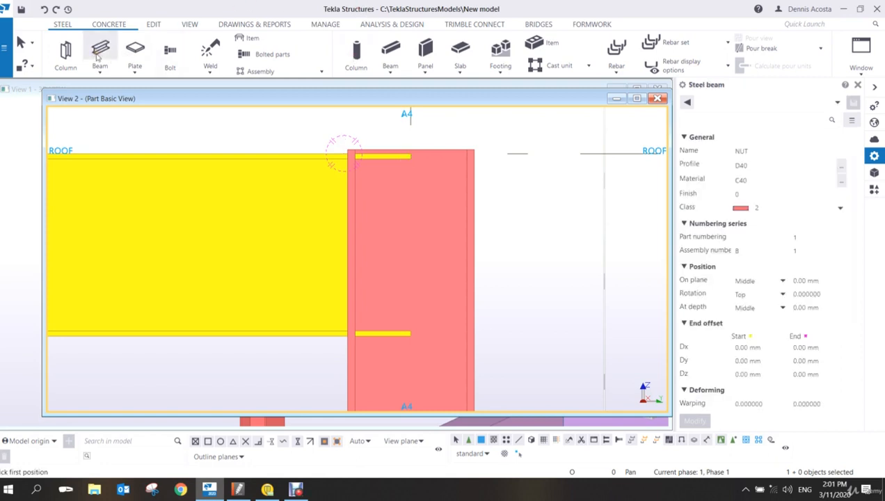
left_click(766, 151)
type("bea")
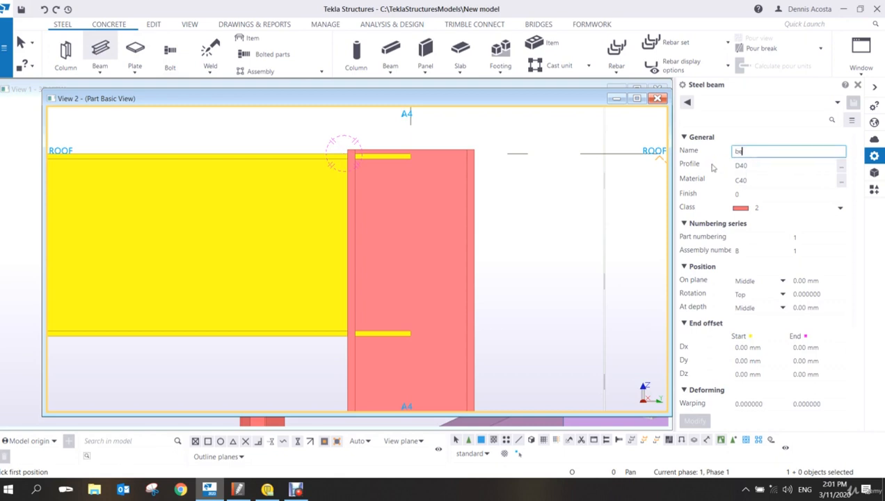
key("BackSpace")
key("BackSpace")
key("BackSpace")
type("PLATE")
left_click(782, 206)
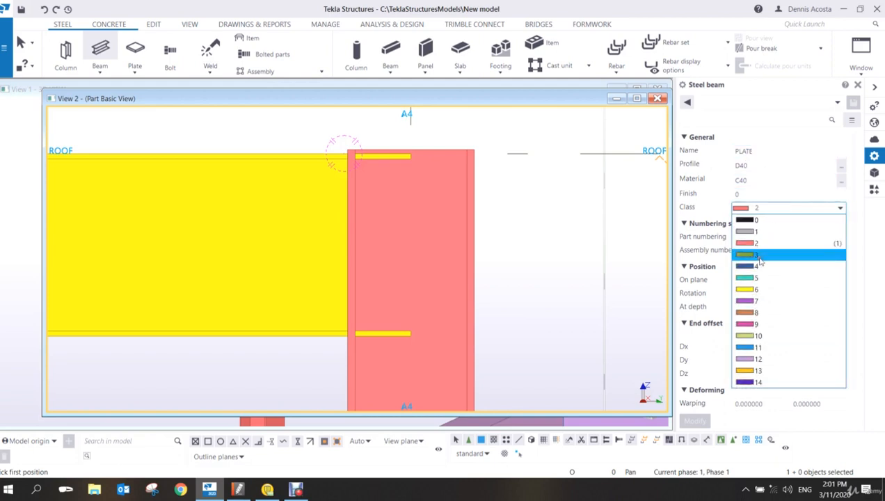
left_click(758, 257)
- Set the new part's profile to PL15*210
double_click(748, 166)
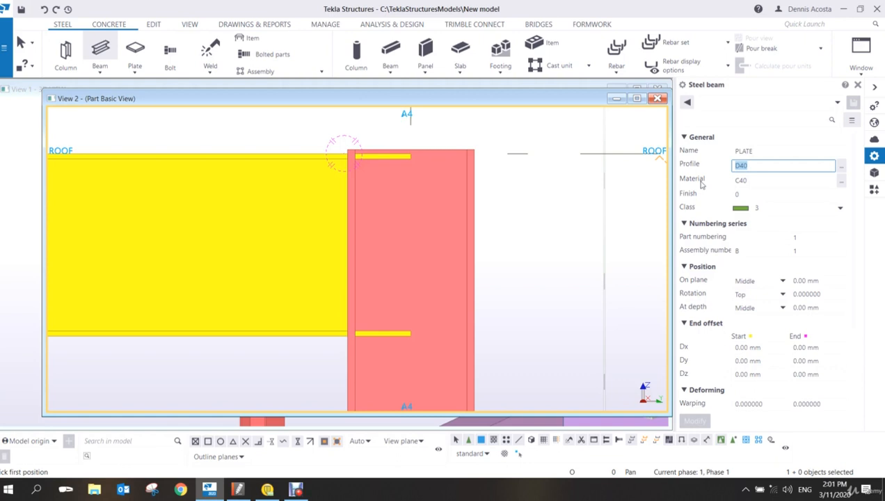
type("PL")
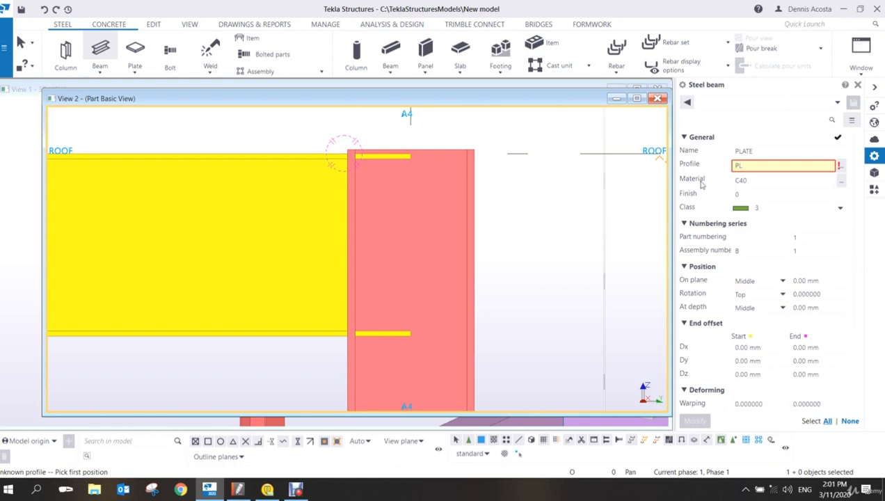
type("+15")
key("BackSpace")
key("BackSpace")
key("BackSpace")
key("BackSpace")
key("BackSpace")
type("PL15*")
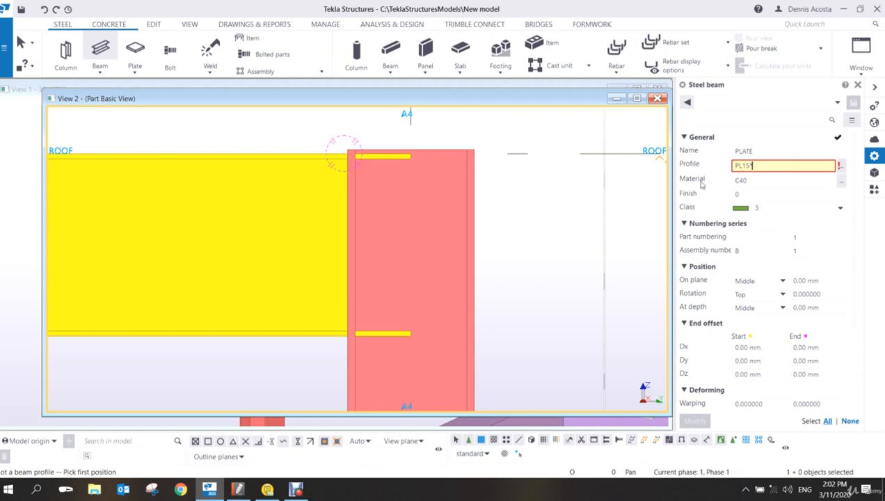
type("210")
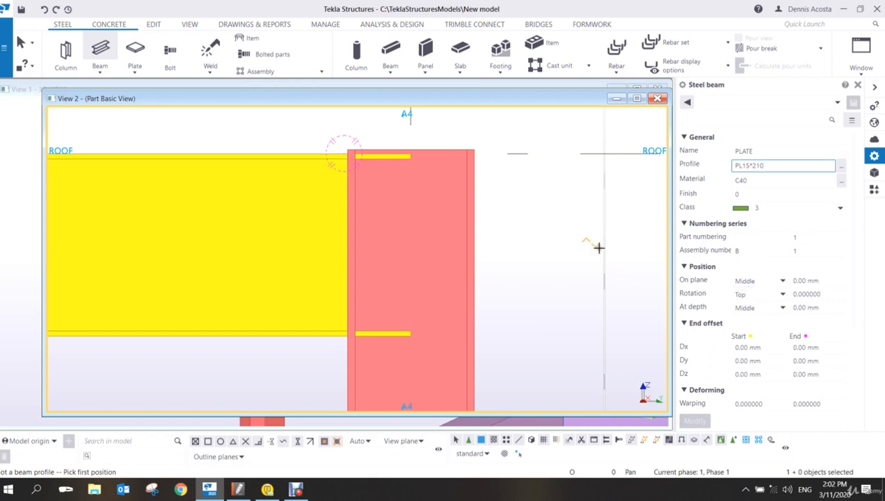
- Make the parts transparent and start the plate at the top end point of the column flange's outer face
middle_click_drag(473, 302, 527, 306)
key("ctrl+2")
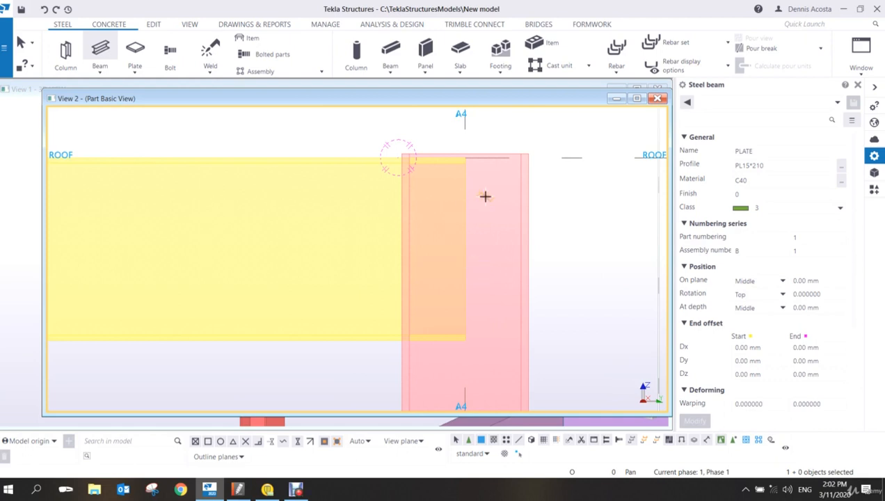
scroll(411, 193, "up", 1)
scroll(409, 171, "up", 3)
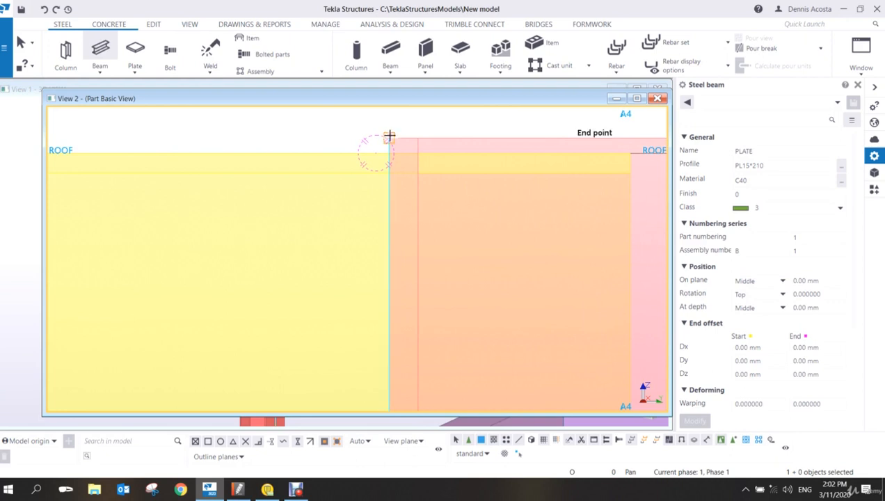
left_click(390, 137)
- End the plate on the column's outer face 10 mm below the roof beam's bottom flange
scroll(389, 163, "down", 4)
scroll(384, 366, "up", 2)
middle_click_drag(384, 366, 400, 274)
scroll(409, 302, "up", 4)
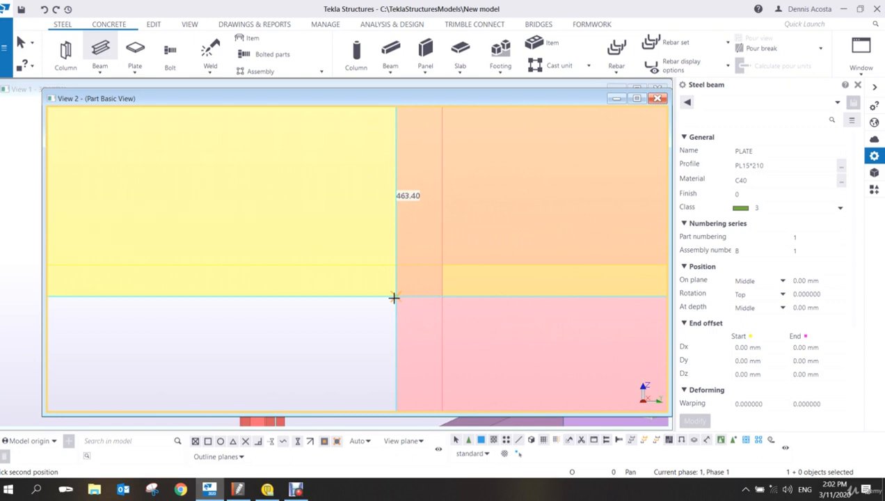
left_click(396, 297)
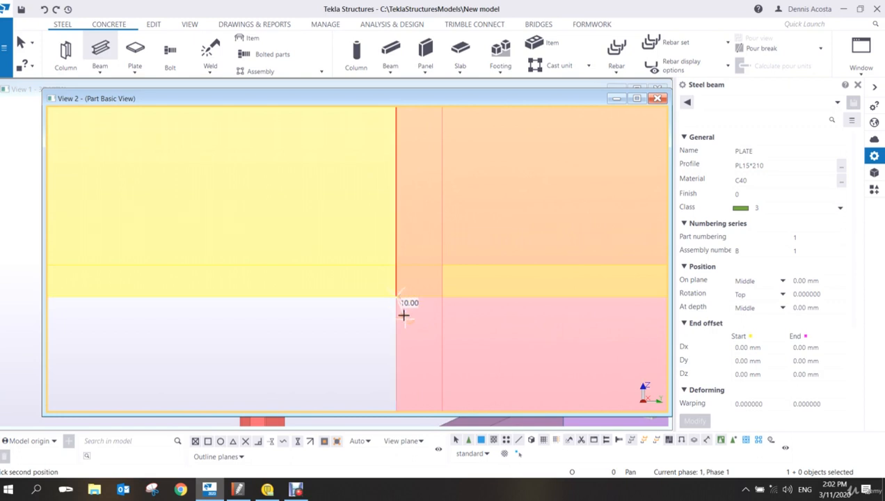
scroll(398, 329, "up", 2)
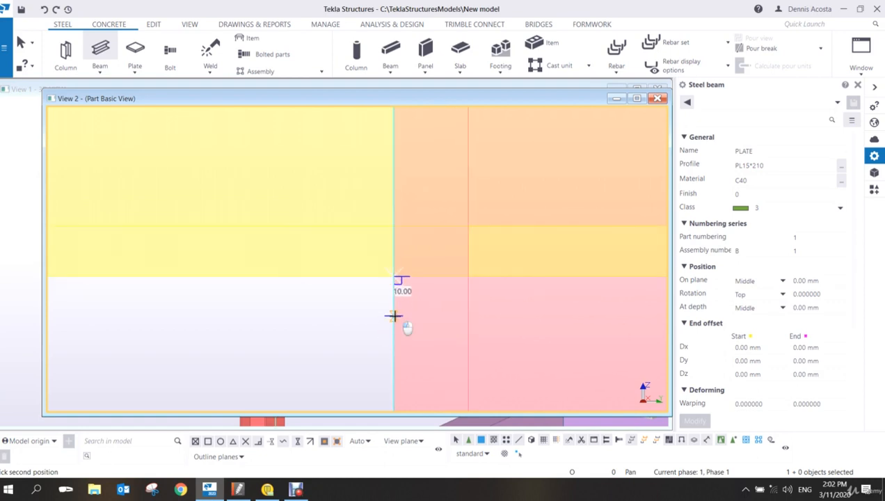
left_click(393, 316)
scroll(336, 329, "down", 3)
key("Escape")
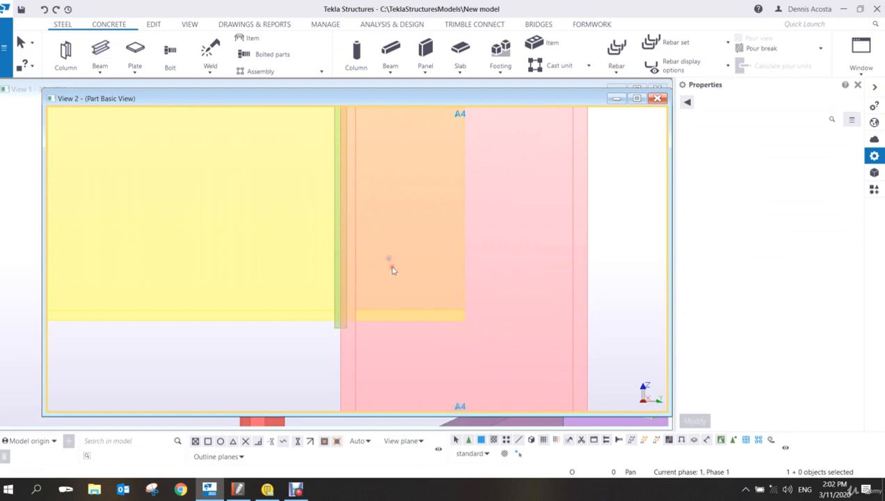
- Try the end plate's on-plane position at Left
scroll(390, 269, "down", 2)
middle_click_drag(383, 174, 400, 260)
scroll(394, 209, "down", 1)
scroll(391, 201, "up", 4)
scroll(382, 193, "up", 1)
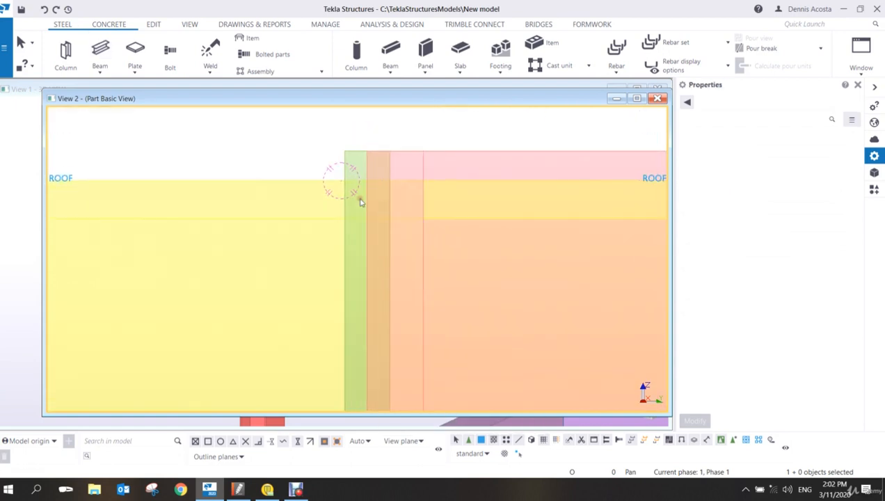
scroll(372, 183, "up", 1)
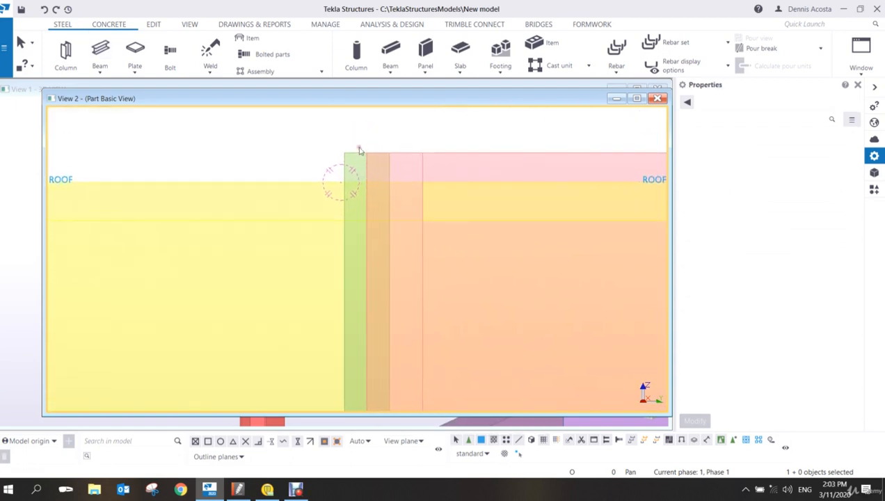
left_click(353, 154)
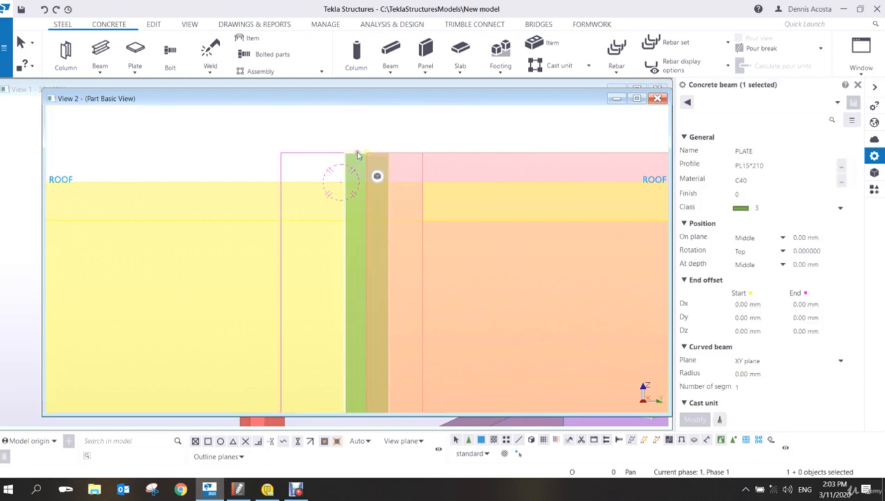
left_click(770, 240)
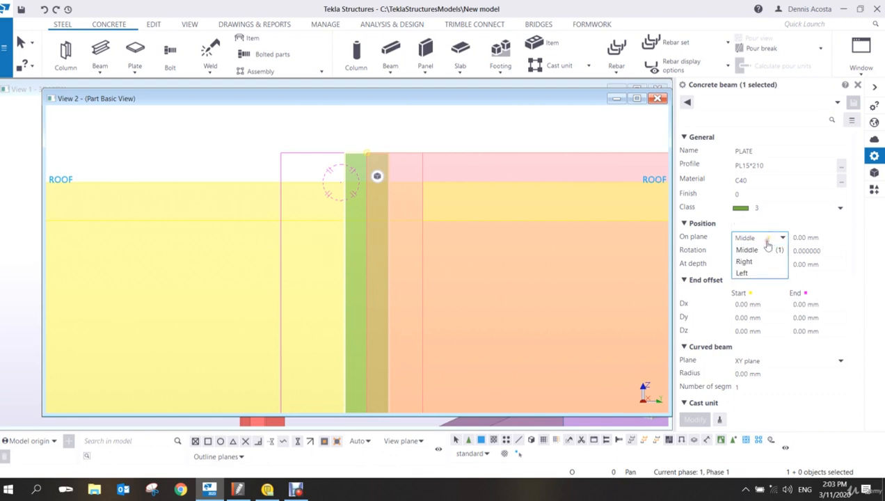
left_click(759, 262)
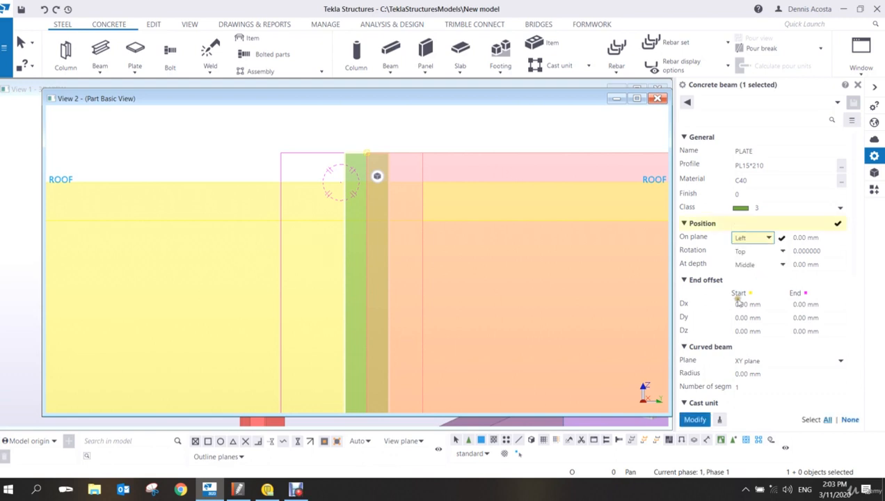
left_click(694, 420)
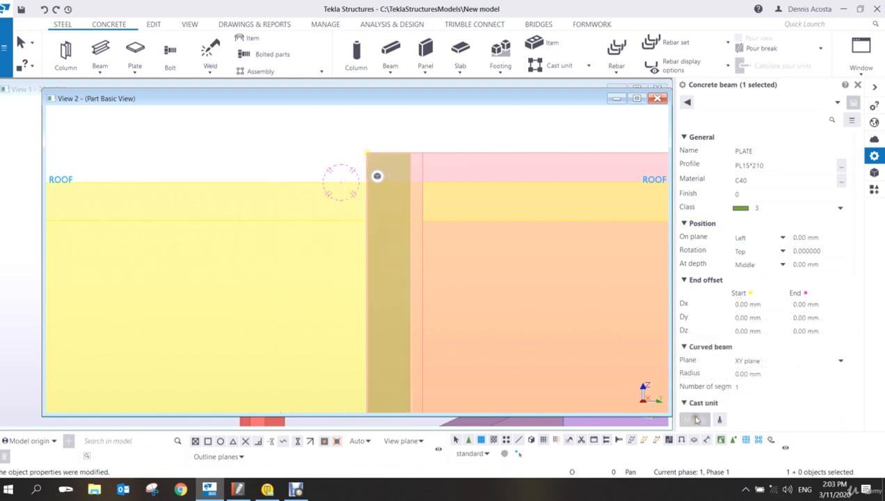
- Set the end plate's on-plane position to Right and view the joint in 3D
left_click(757, 239)
left_click(749, 257)
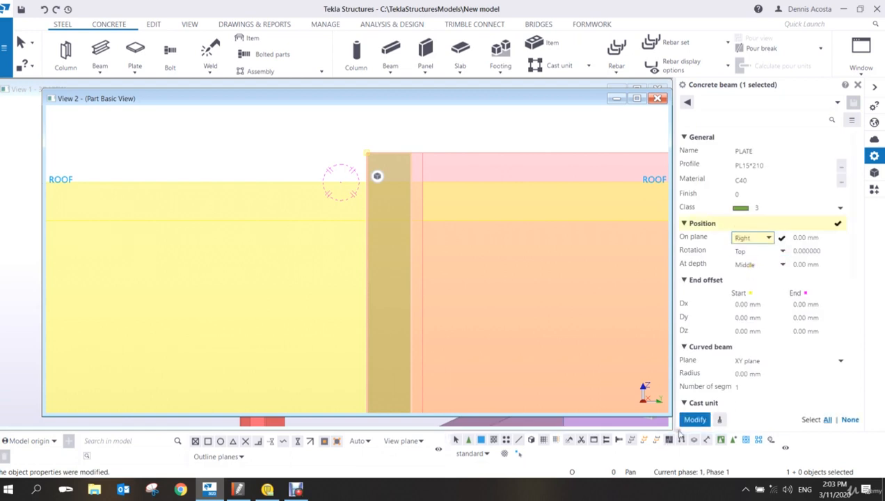
left_click(694, 419)
scroll(369, 149, "down", 3)
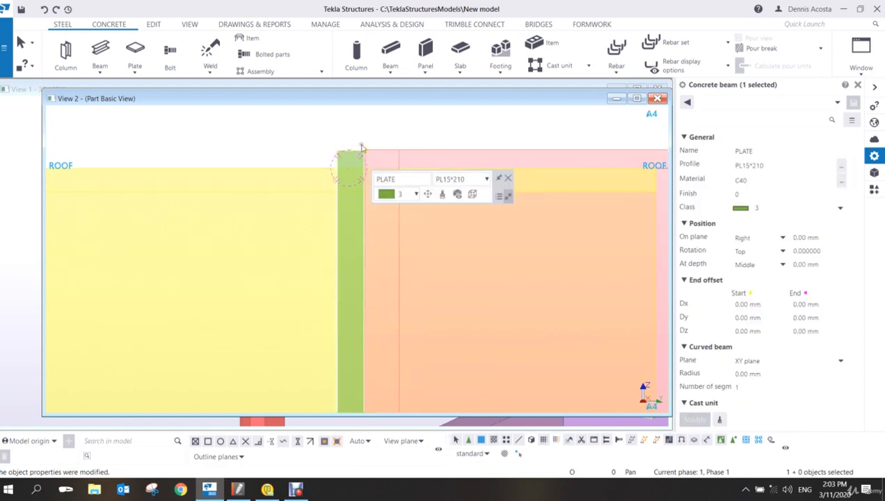
middle_click_drag(309, 211, 340, 233, "ctrl")
scroll(289, 216, "down", 3)
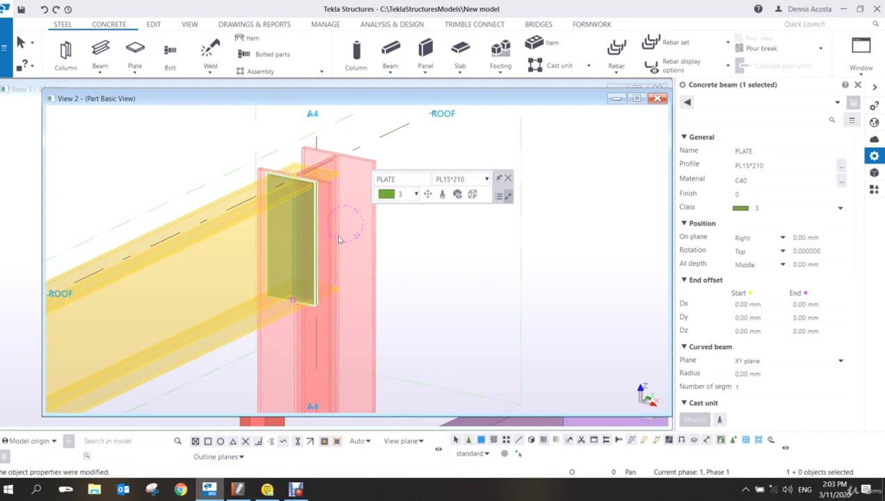
- Return to the plane view of the roof beam and column joint and delete the end plate
key("ctrl+p")
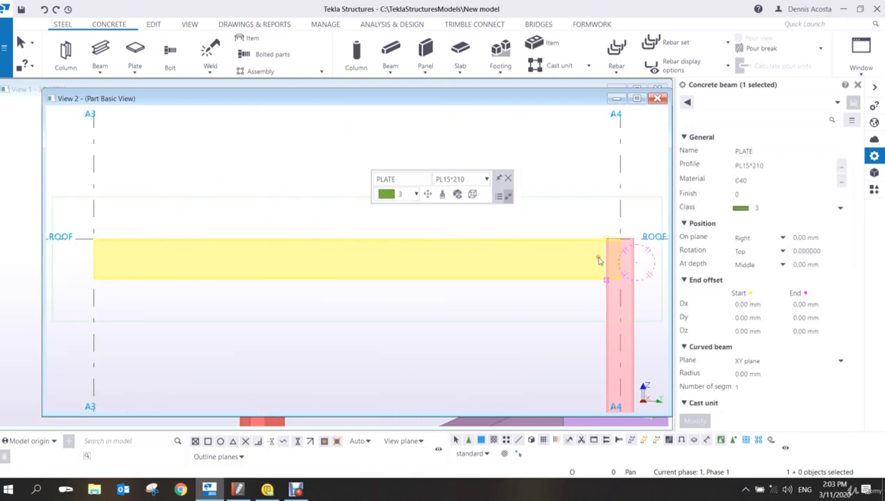
scroll(602, 257, "up", 5)
middle_click_drag(605, 258, 375, 180)
key("Delete")
scroll(398, 301, "down", 2)
scroll(366, 174, "down", 2)
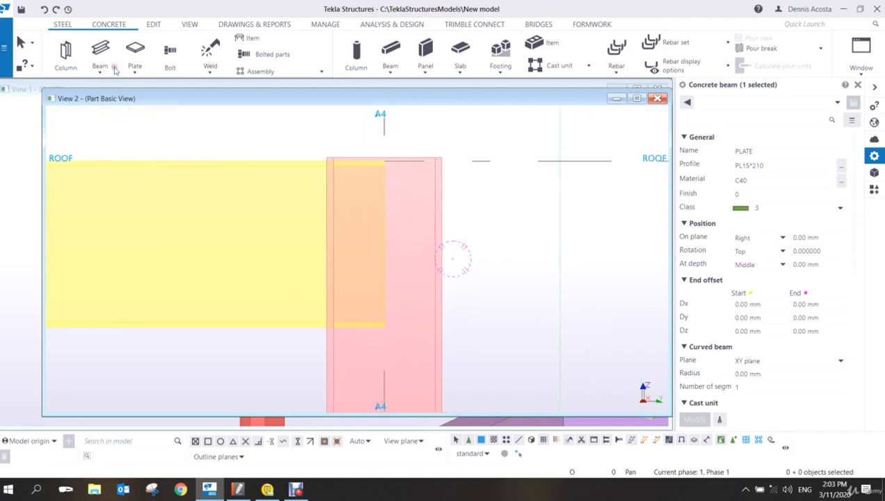
- Start a new PL15*210 steel beam named PLATE at the top end point of the column flange's outer face
left_click(101, 50)
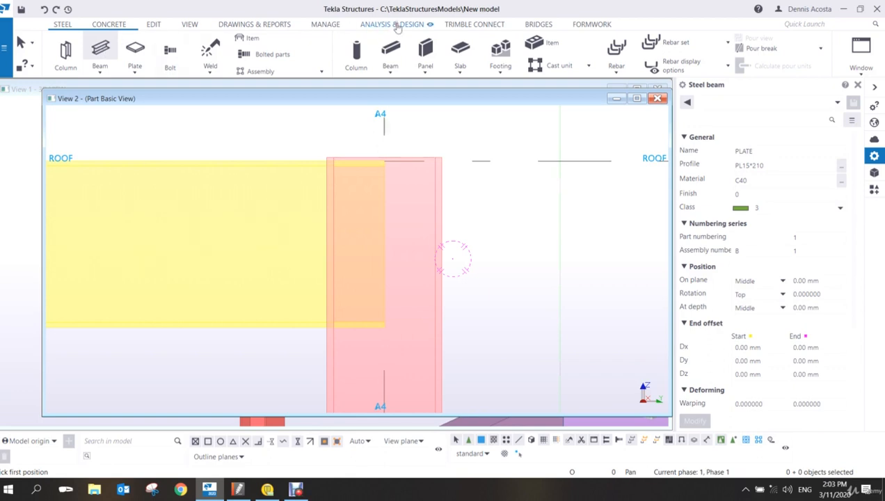
left_click(748, 165)
double_click(748, 164)
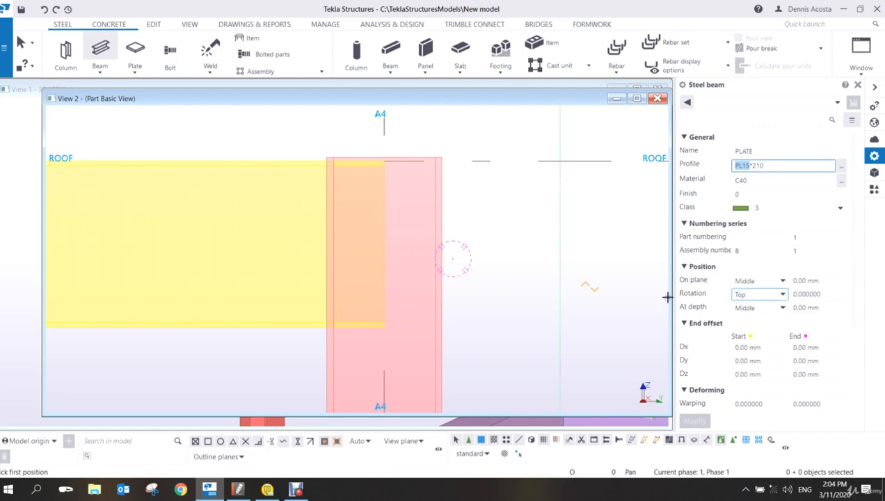
scroll(351, 154, "up", 3)
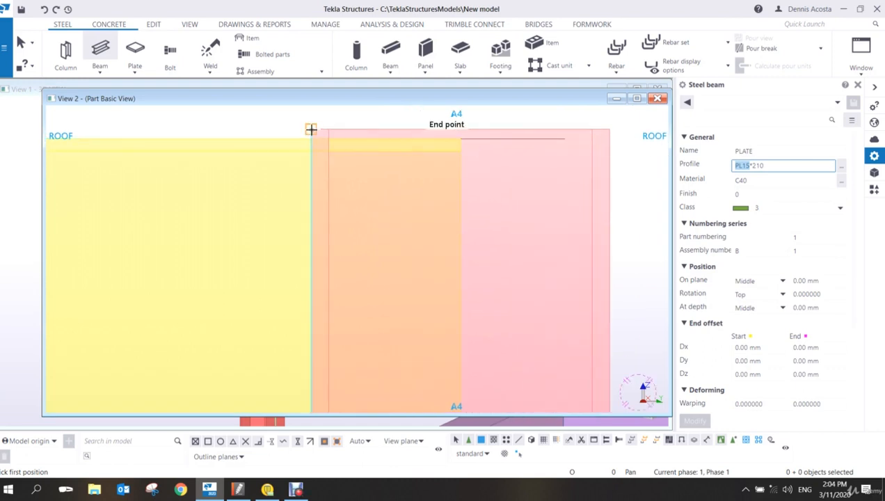
left_click(311, 131)
- End the plate on the column's outer face about 10 mm below the roof beam's bottom flange
middle_click_drag(320, 241, 345, 172)
scroll(350, 176, "down", 3)
middle_click_drag(365, 285, 363, 304)
scroll(363, 305, "up", 4)
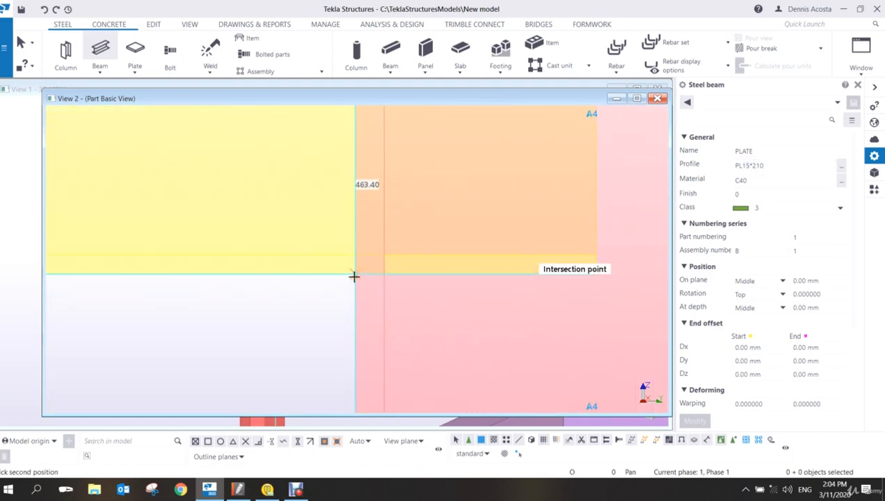
scroll(354, 276, "up", 5)
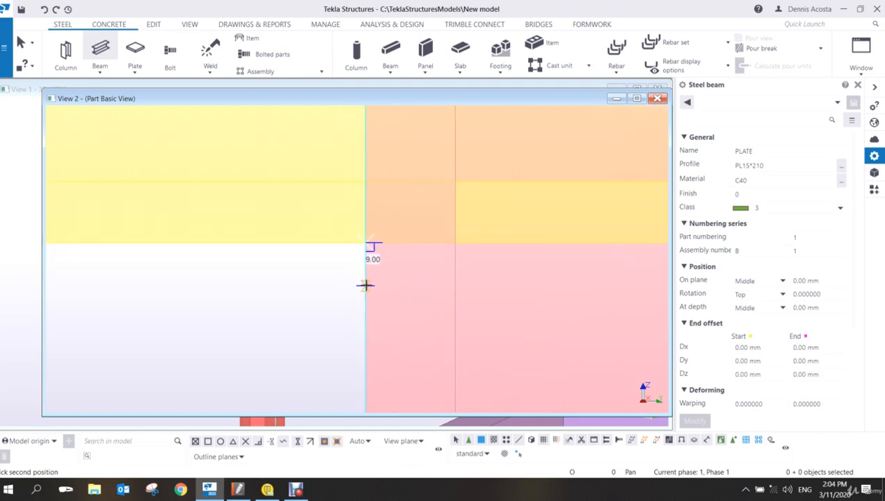
left_click(365, 291)
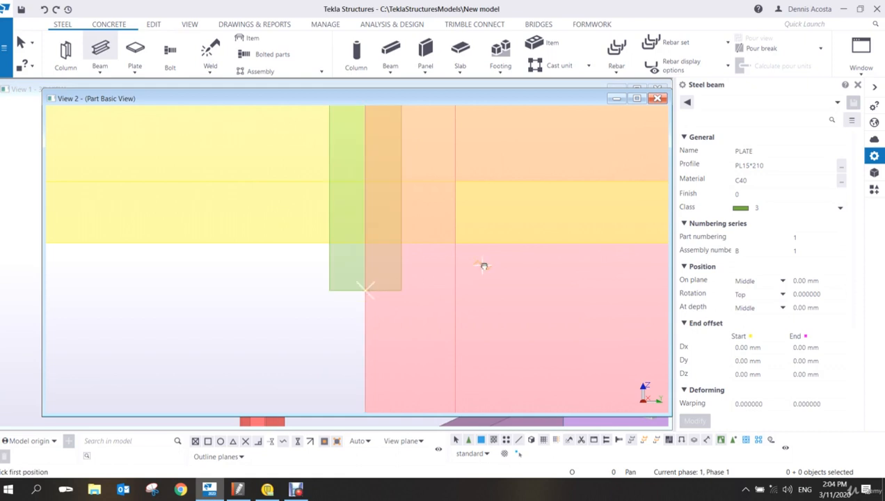
scroll(340, 320, "down", 4)
right_click(363, 283)
left_click(389, 283)
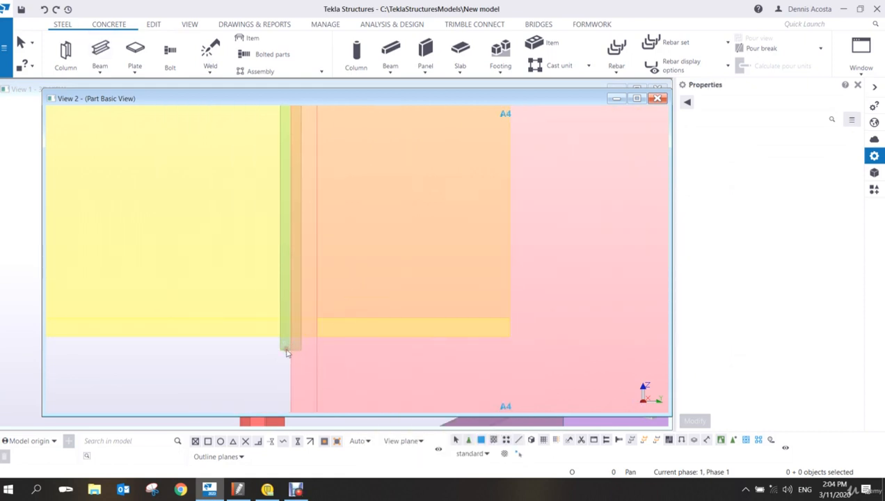
- Set the new plate's on-plane position to Right so it sits outside the column flange
left_click(286, 349)
left_click(756, 238)
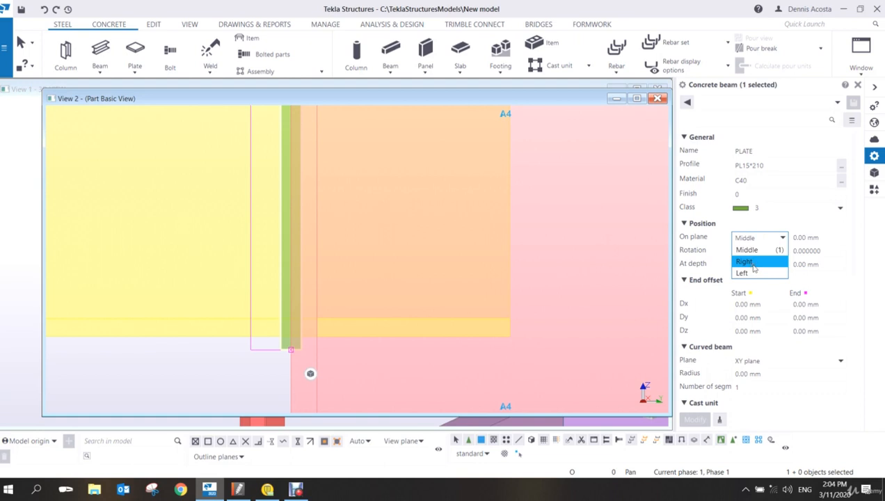
left_click(753, 272)
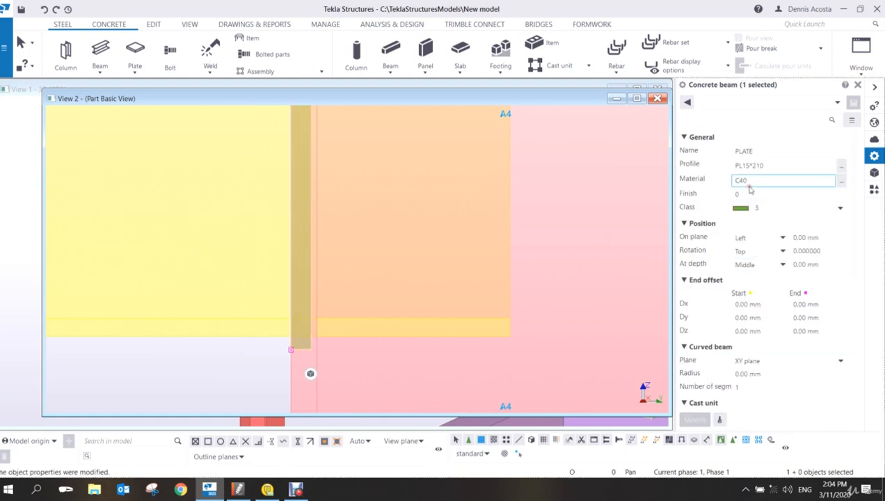
left_click(760, 237)
left_click(745, 261)
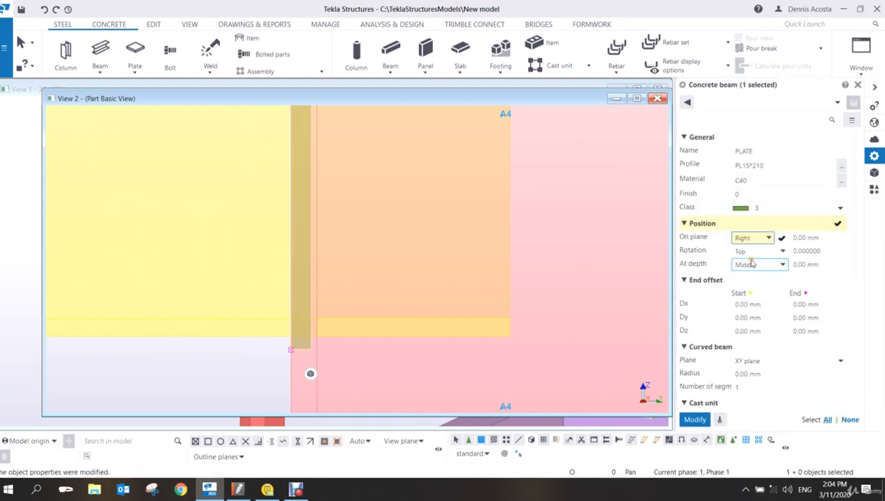
scroll(422, 208, "down", 4)
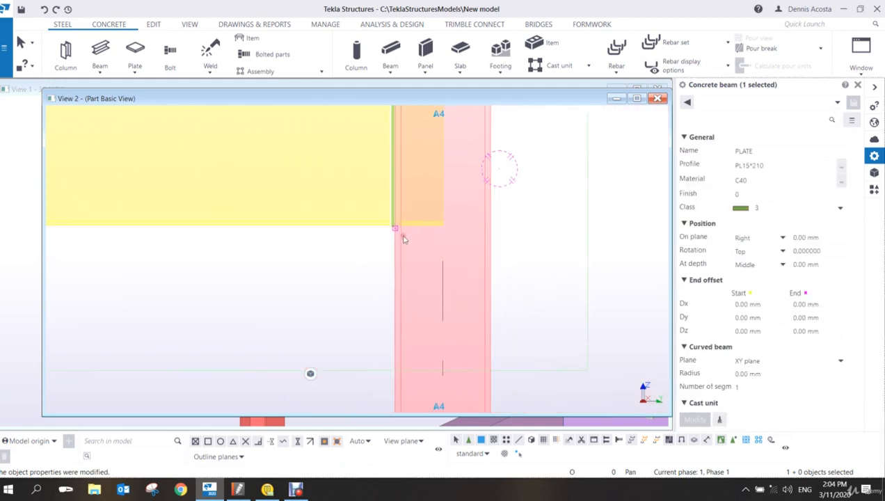
scroll(399, 237, "up", 2)
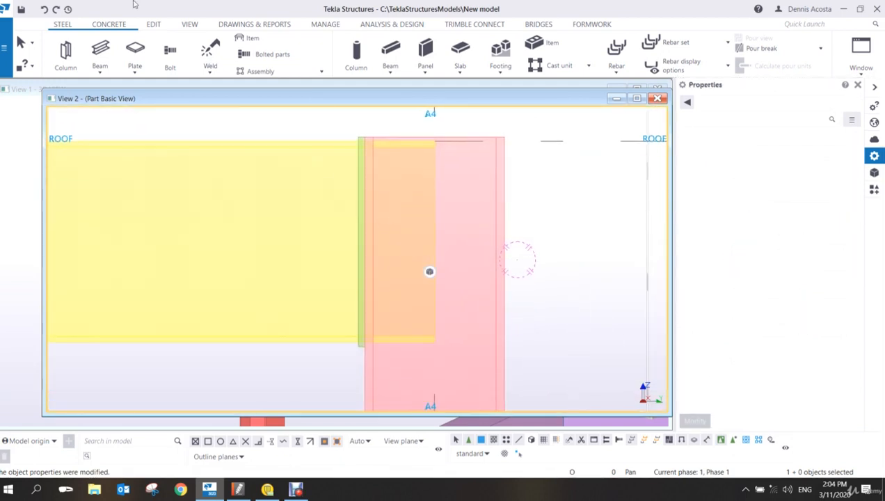
- Fit the roof beam's end to the end plate's beam-side face
left_click(154, 27)
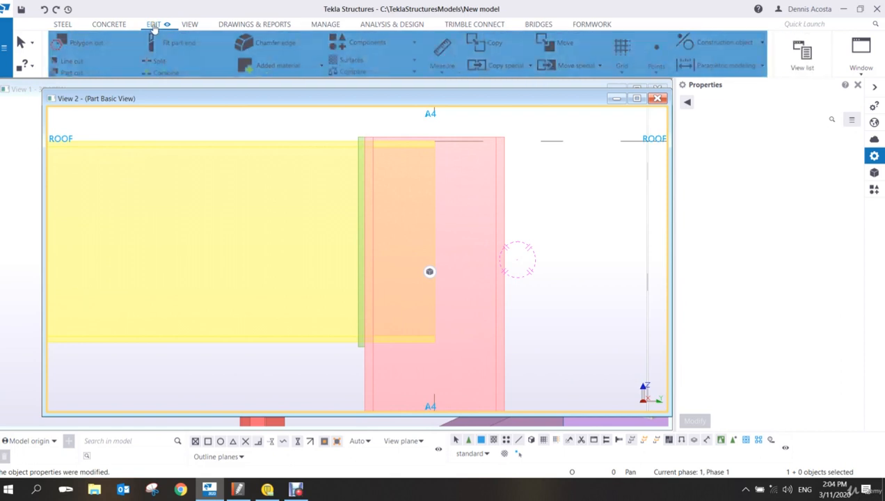
left_click(166, 44)
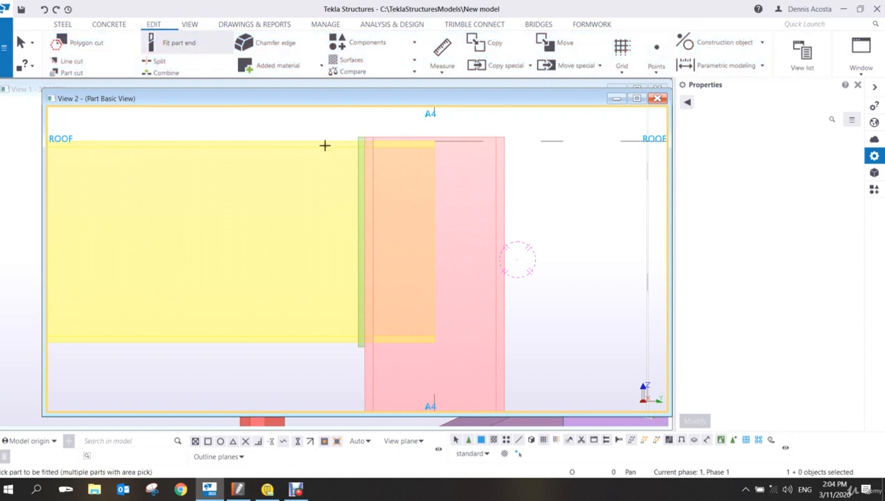
scroll(358, 170, "up", 2)
left_click(352, 191)
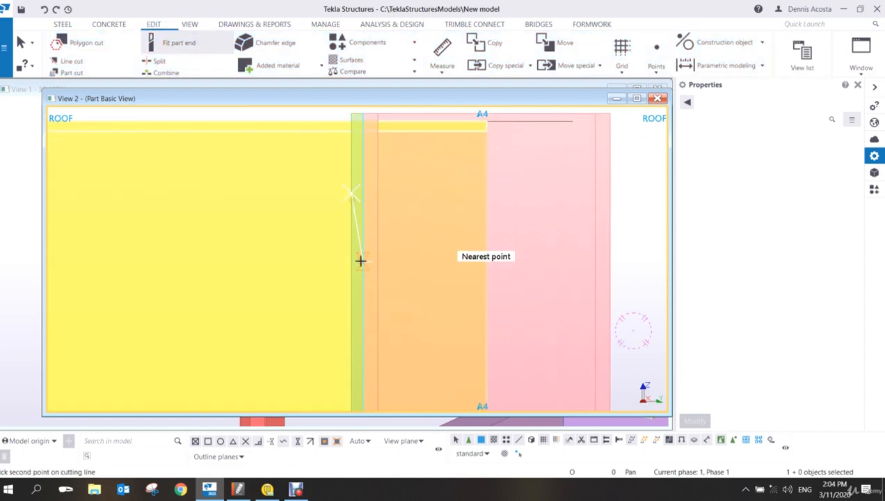
left_click(354, 281)
scroll(356, 282, "down", 3)
right_click(300, 223)
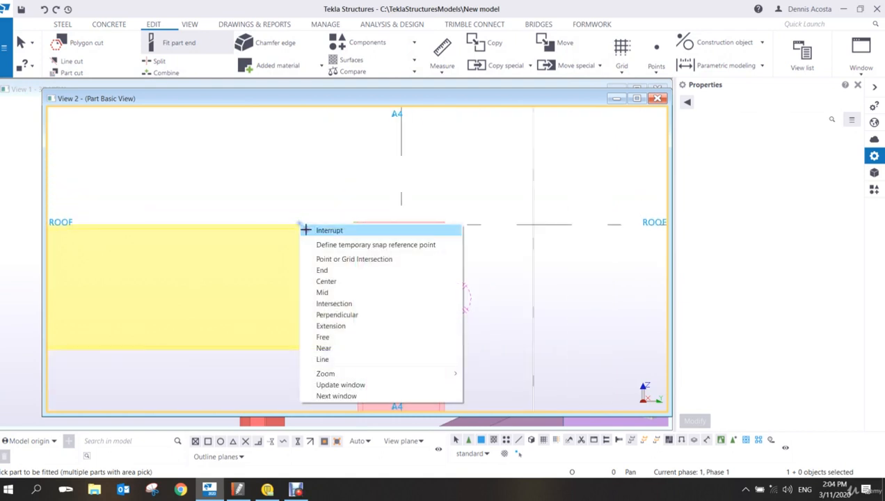
left_click(306, 231)
- Weld the end plate to the roof beam as a secondary part with a 6 mm fillet workshop weld
scroll(315, 249, "down", 2)
middle_click_drag(320, 277, 377, 328, "ctrl")
scroll(348, 289, "up", 4)
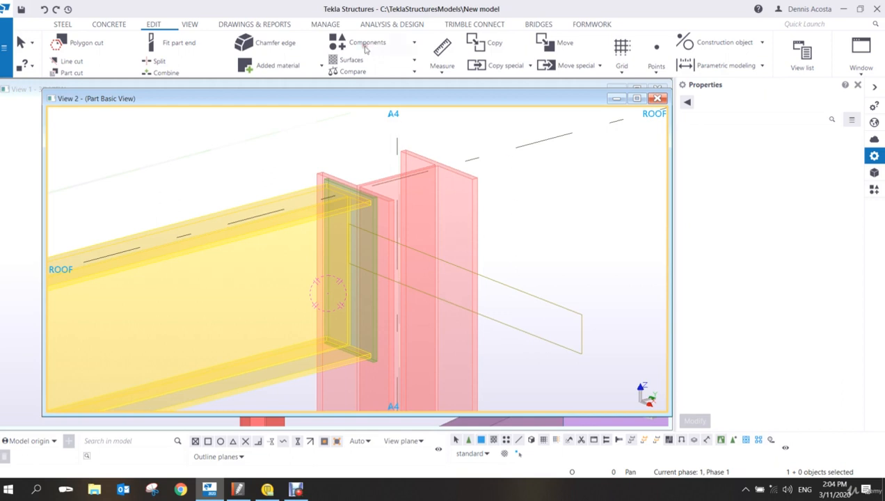
left_click(62, 25)
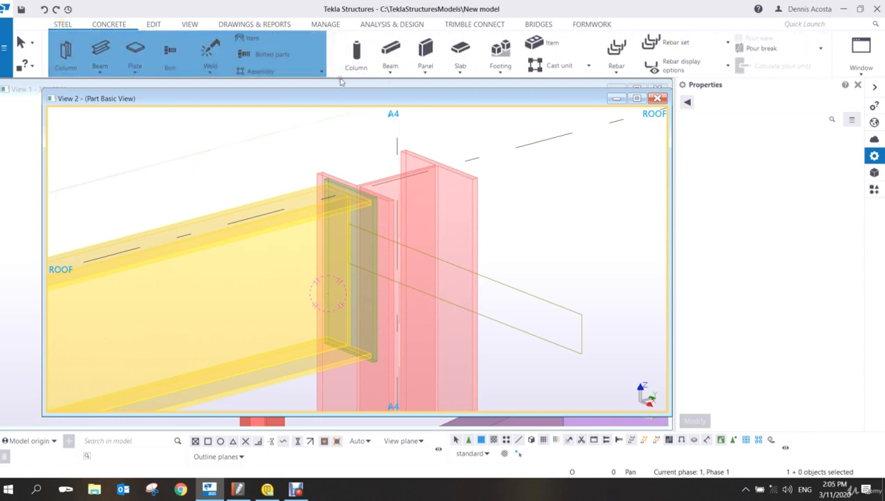
left_click(210, 50)
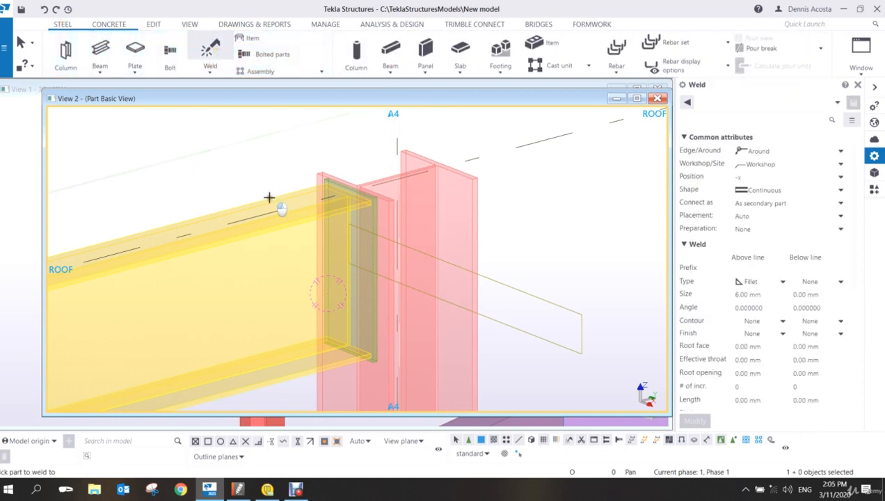
left_click(278, 208)
left_click(371, 224)
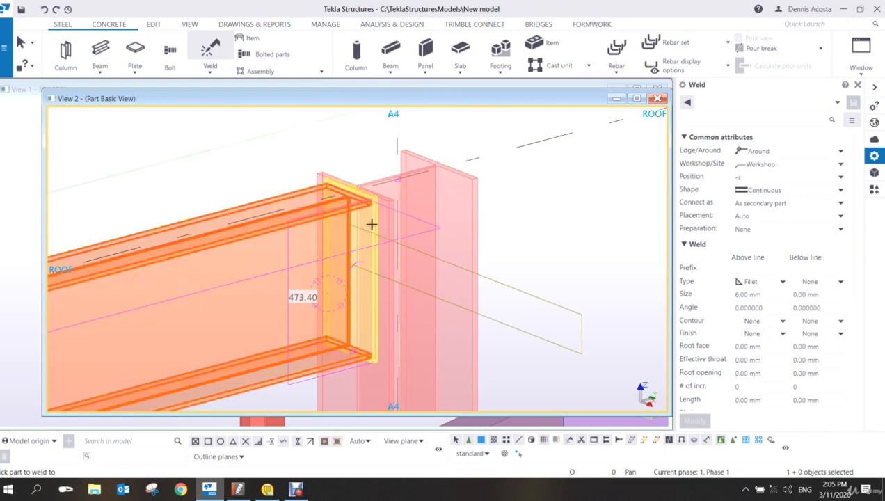
right_click(326, 141)
left_click(333, 149)
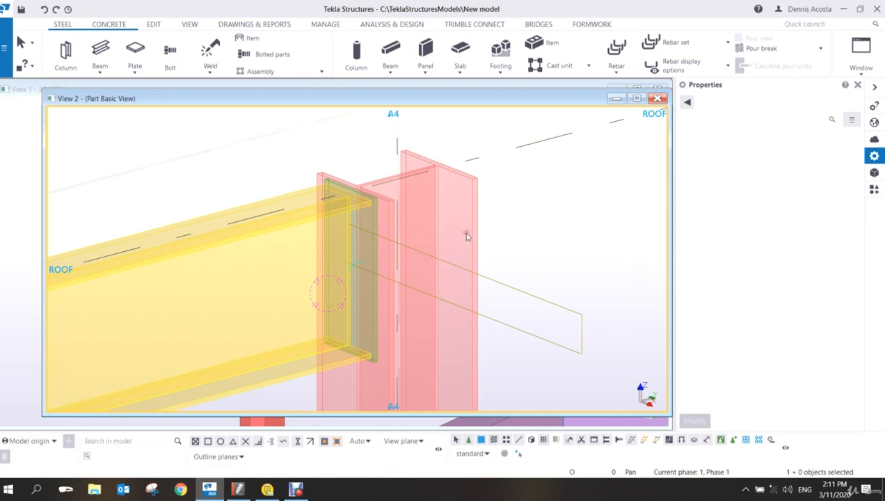
scroll(338, 240, "up", 4)
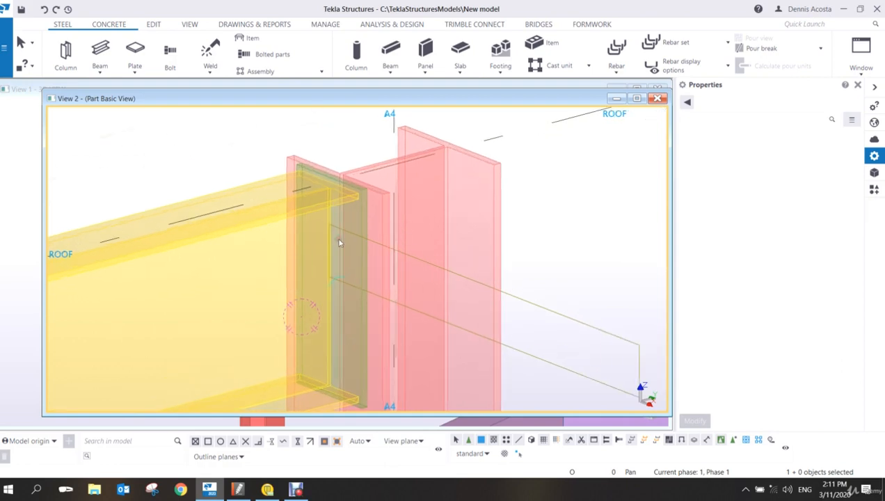
scroll(338, 234, "down", 4)
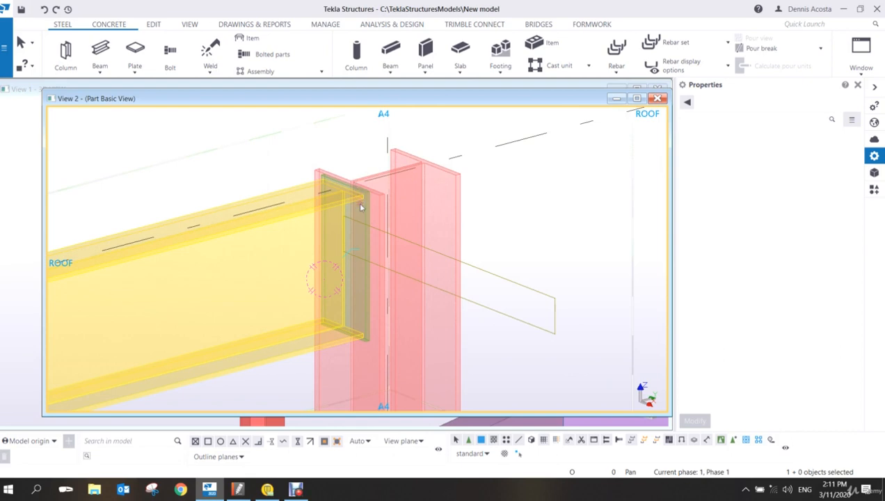
scroll(357, 231, "down", 3)
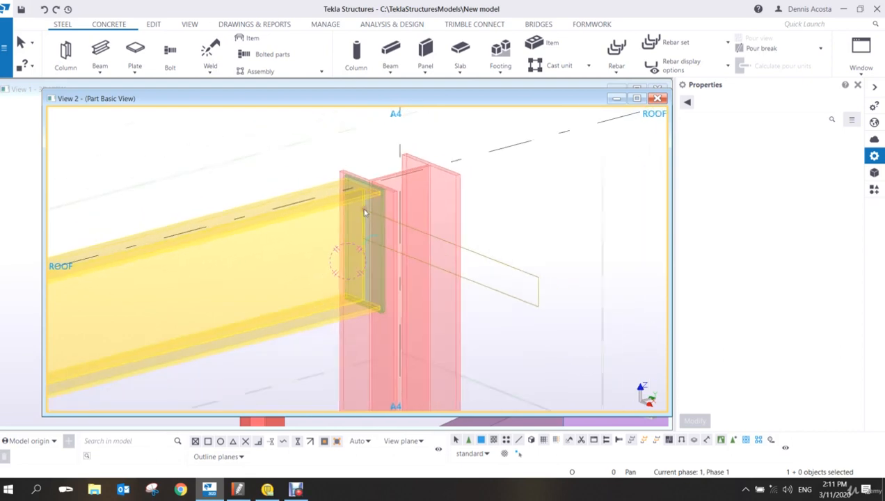
- Inquire the roof beam's assembly data to check that the end plate belongs to the same assembly
right_click(312, 185)
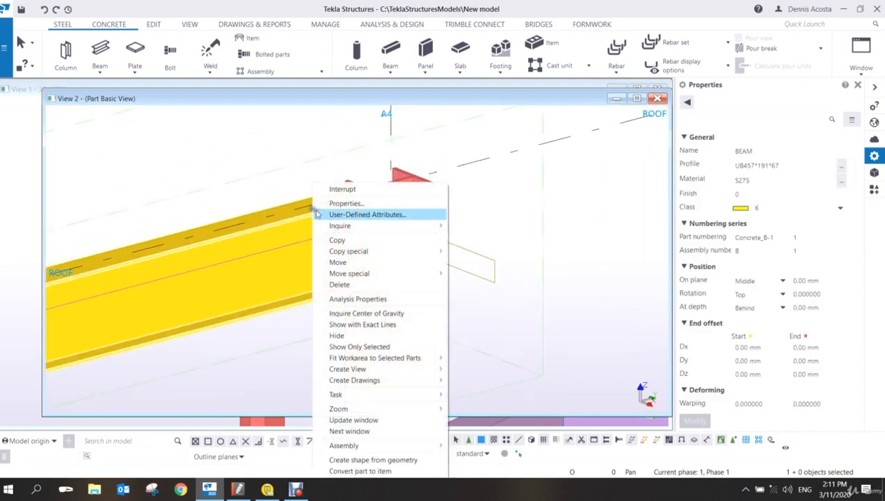
mouse_move(341, 226)
left_click(508, 237)
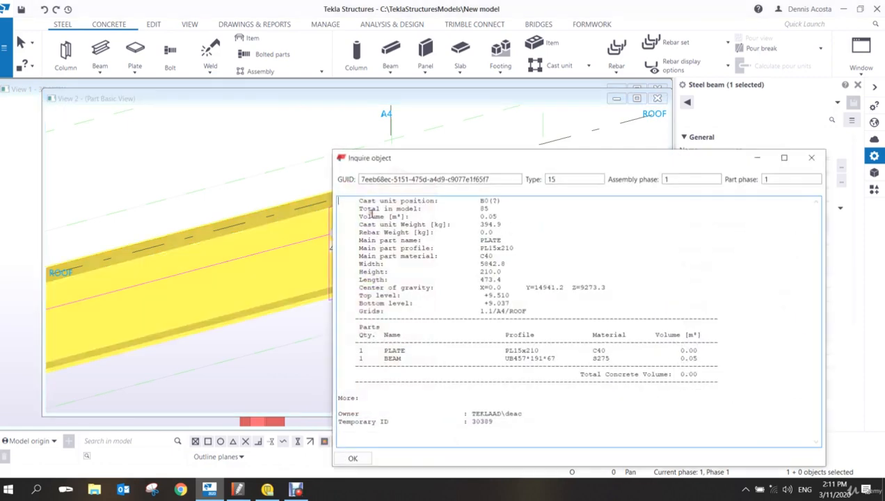
left_click_drag(421, 164, 544, 169)
scroll(404, 221, "up", 5)
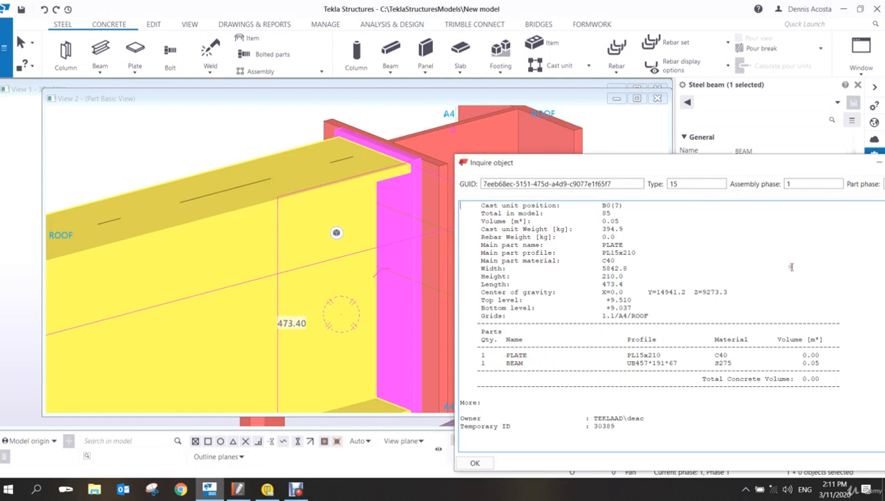
left_click_drag(843, 167, 815, 167)
left_click(830, 164)
left_click(489, 213)
- Switch View 2 to a flat side view with see-through parts, framed on the top of the end plate joint
middle_click_drag(489, 214, 477, 198)
key("ctrl+p")
scroll(573, 274, "up", 6)
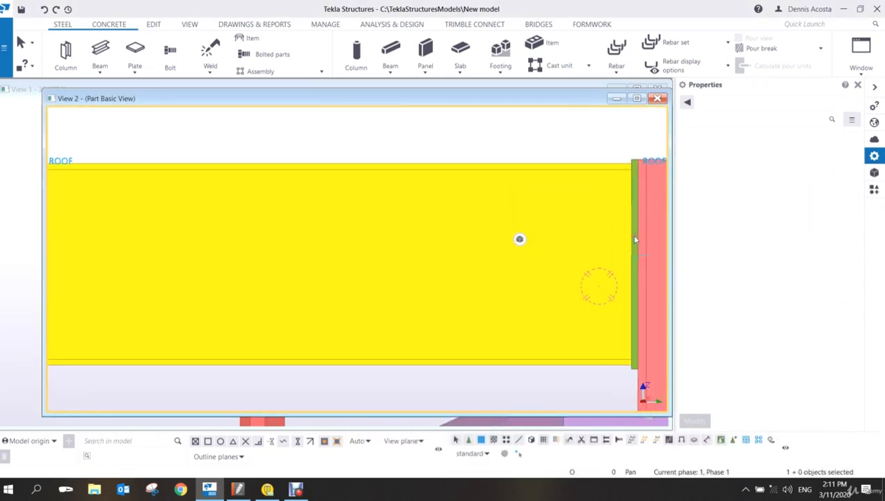
middle_click_drag(630, 237, 270, 243)
key("ctrl+2")
scroll(260, 206, "up", 2)
scroll(293, 250, "down", 2)
scroll(294, 251, "up", 1)
scroll(330, 170, "up", 4)
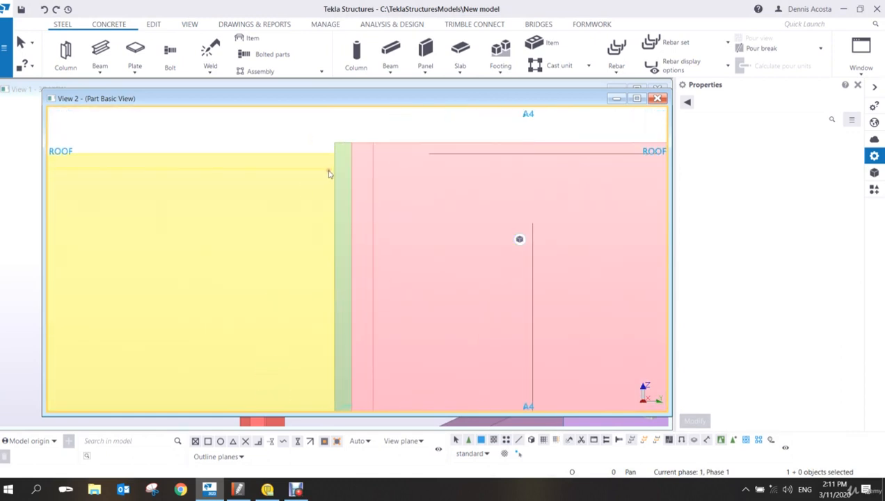
- Examine where the roof beam's top level meets the contact line between the end plate and the column flange
scroll(330, 172, "down", 2)
scroll(334, 172, "up", 2)
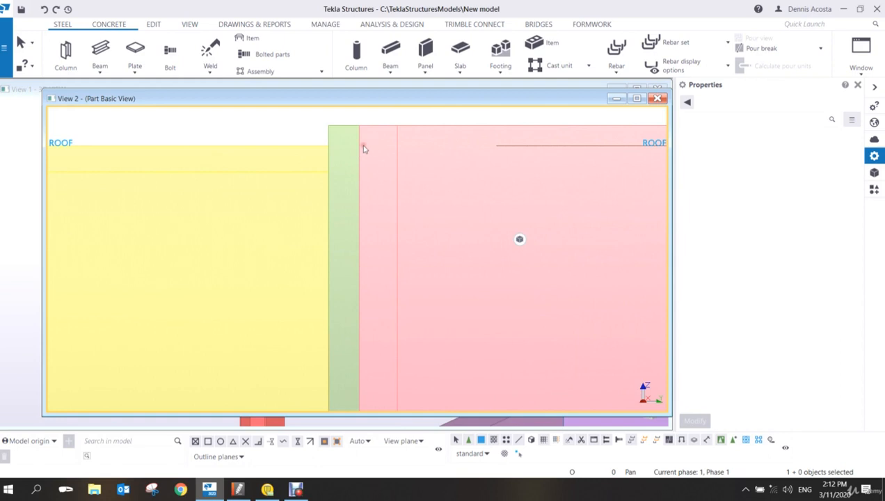
left_click(369, 149)
left_click(514, 146)
left_click(427, 122)
scroll(358, 150, "down", 2)
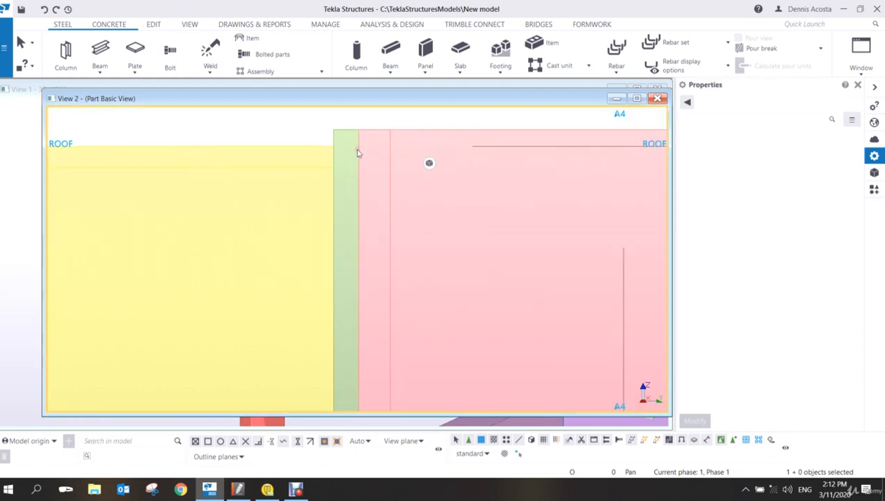
scroll(356, 149, "up", 1)
scroll(321, 147, "up", 2)
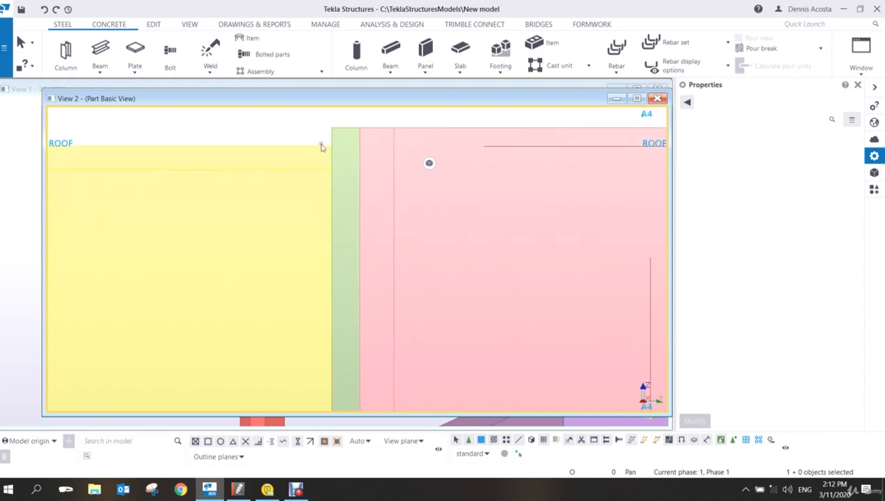
scroll(394, 158, "up", 3)
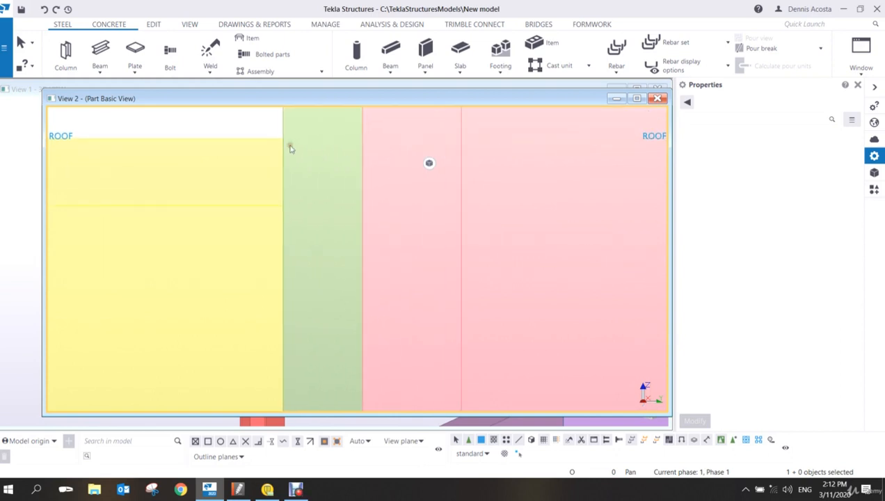
scroll(295, 146, "down", 3)
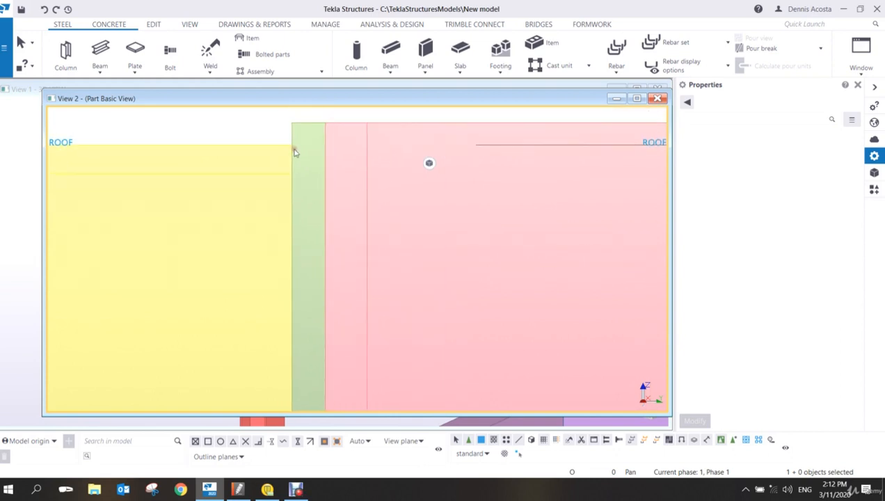
scroll(299, 148, "up", 1)
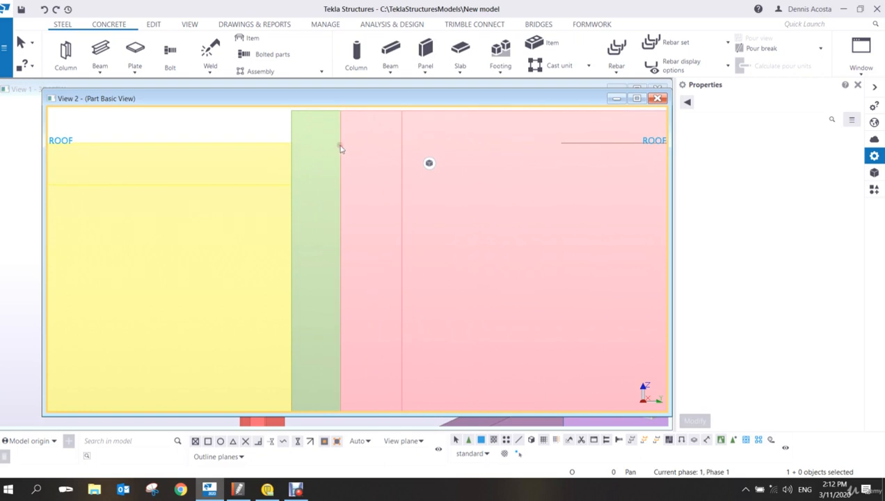
scroll(341, 149, "up", 1)
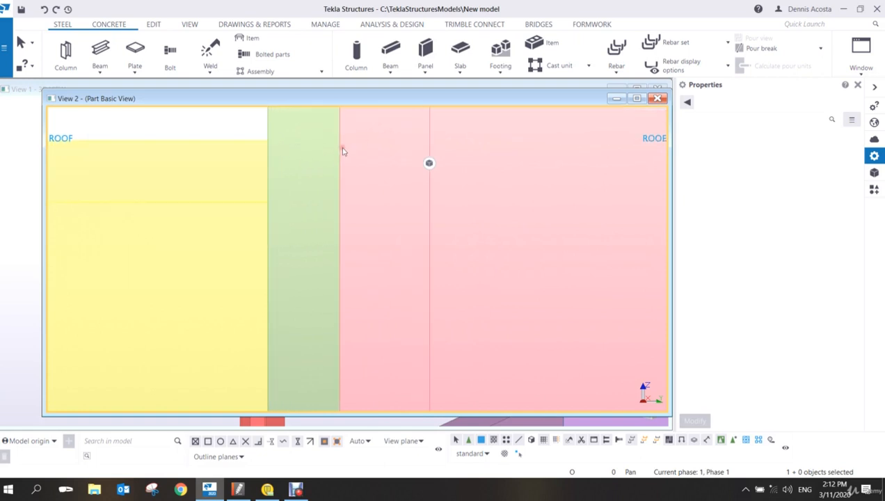
scroll(341, 148, "down", 1)
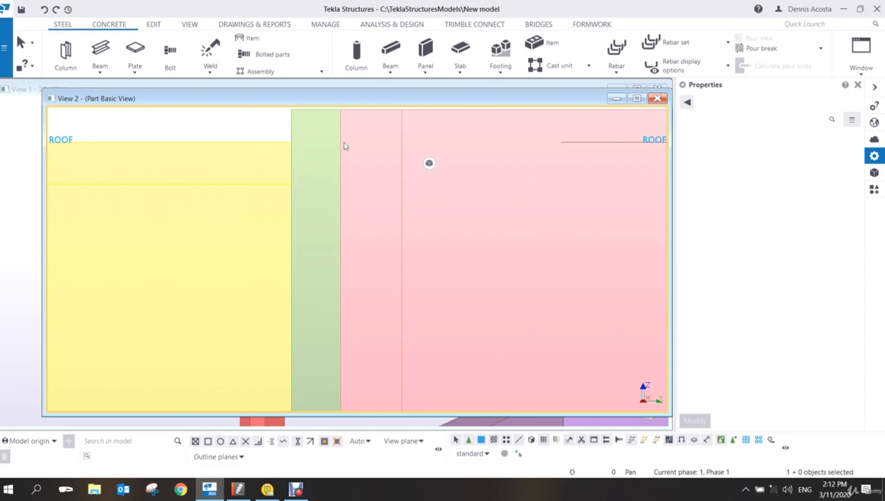
- Project the roof beam's top corner onto the plate-to-column contact line as a point, and delete that point
left_click(155, 25)
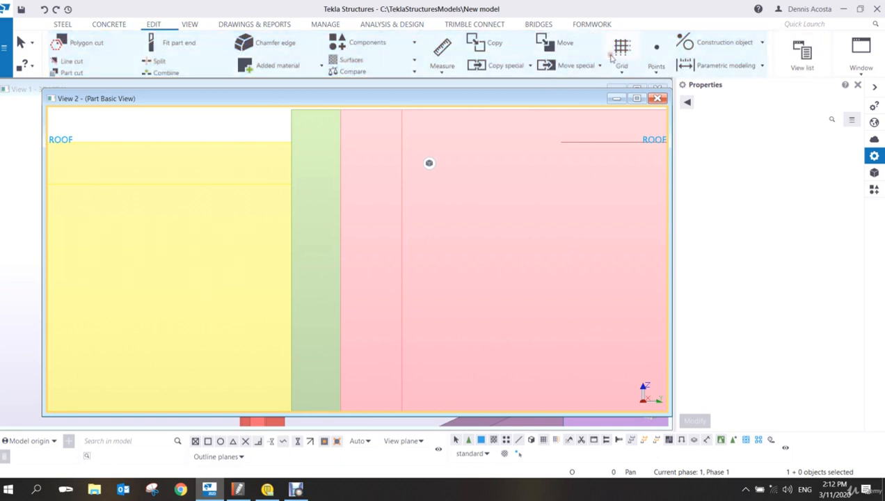
left_click(657, 66)
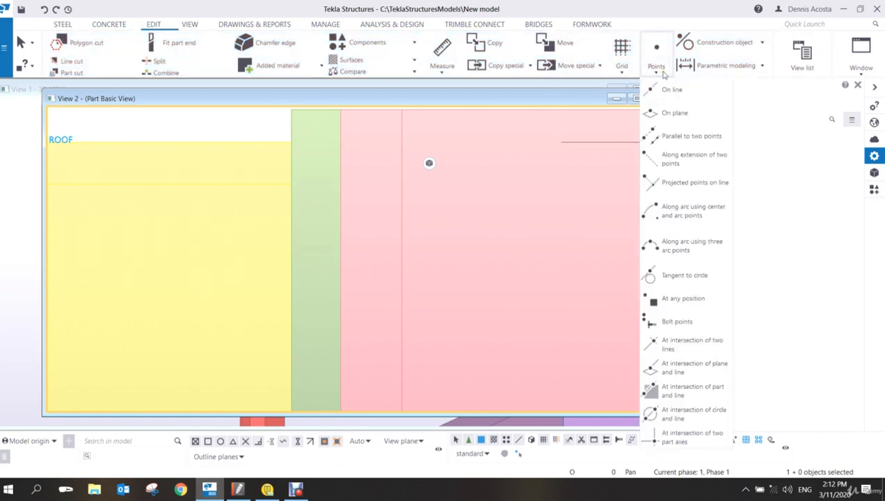
left_click(672, 185)
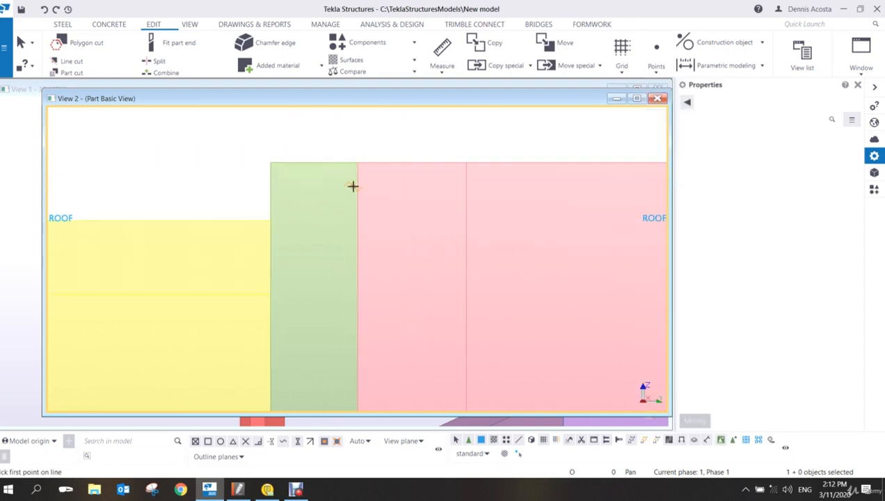
left_click(358, 162)
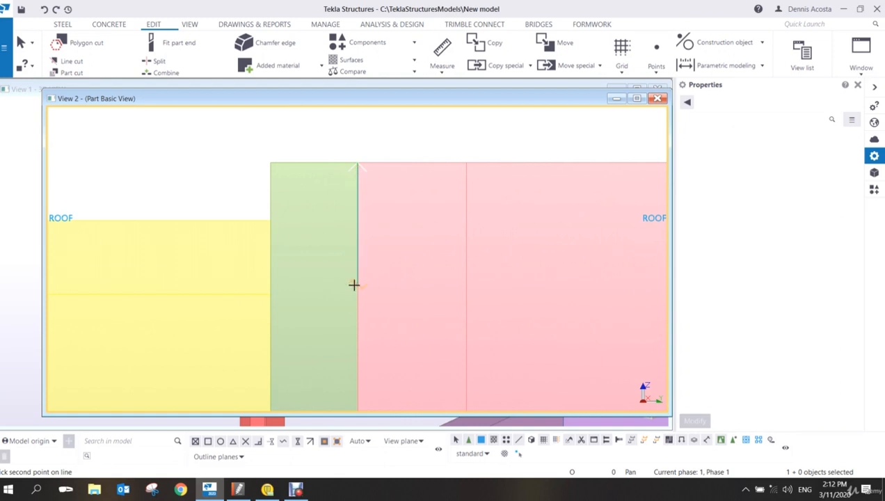
left_click(354, 284)
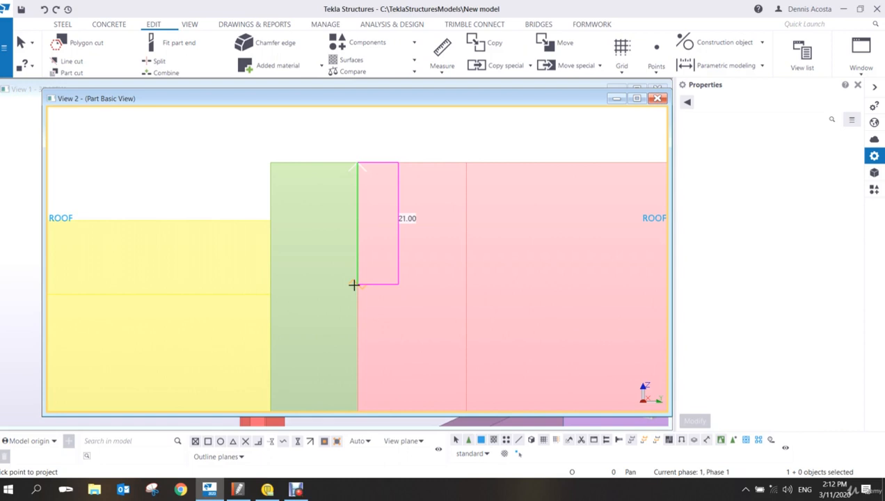
left_click(267, 218)
key("Escape")
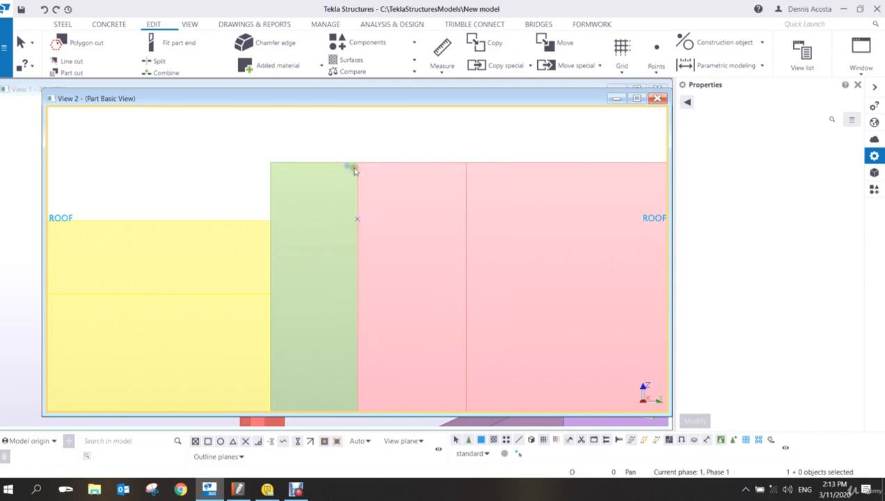
left_click(356, 218)
left_click_drag(318, 122, 380, 286)
- Project a point from the roof beam's top edge onto the contact line between the end plate and column flange
left_click(656, 68)
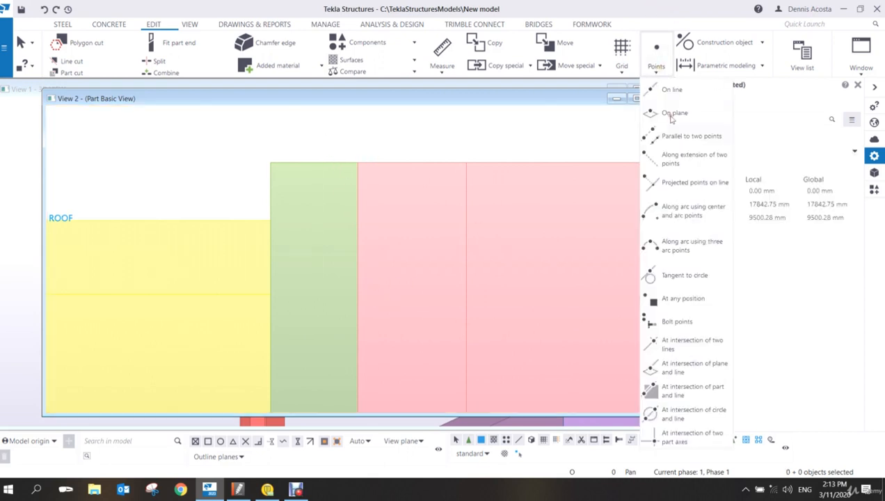
left_click(683, 184)
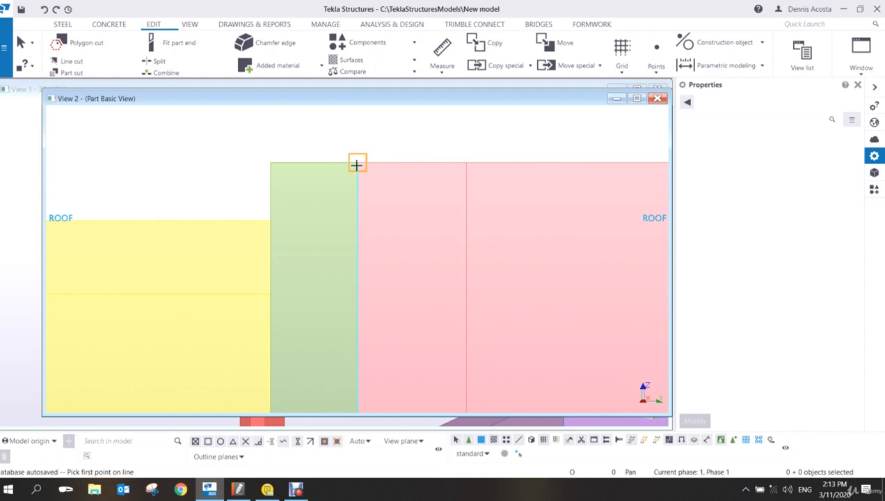
left_click(356, 164)
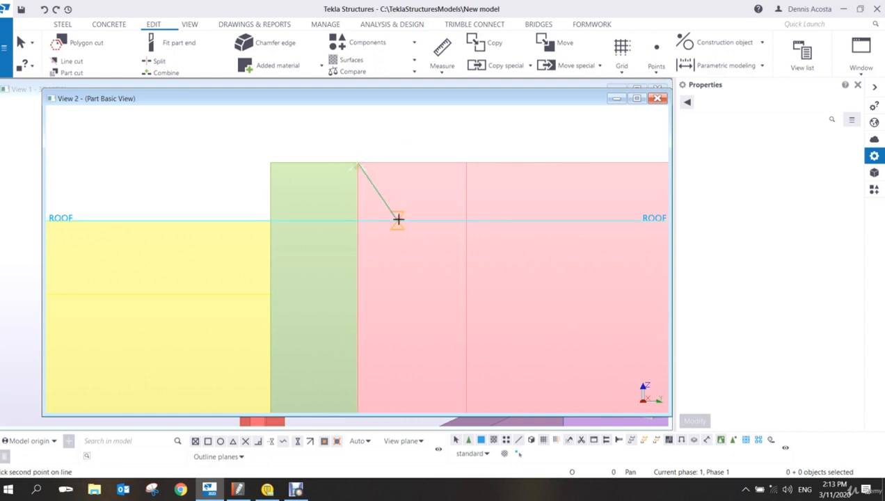
left_click(358, 343)
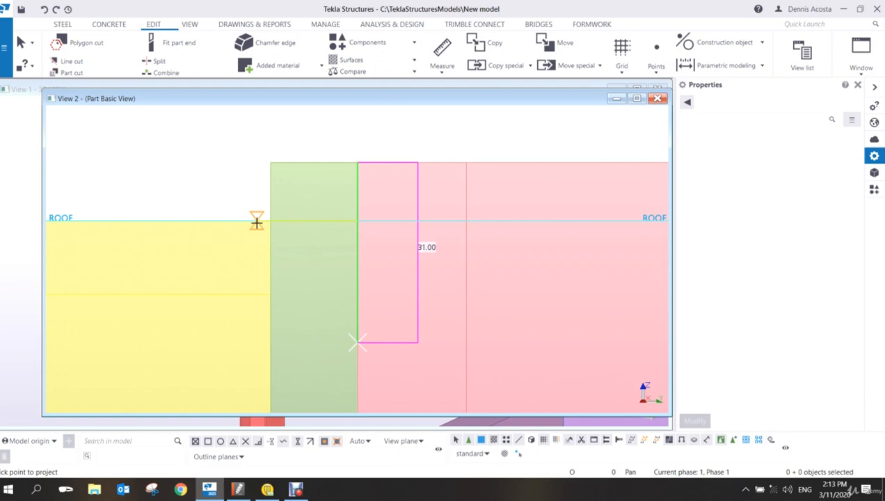
left_click(195, 221)
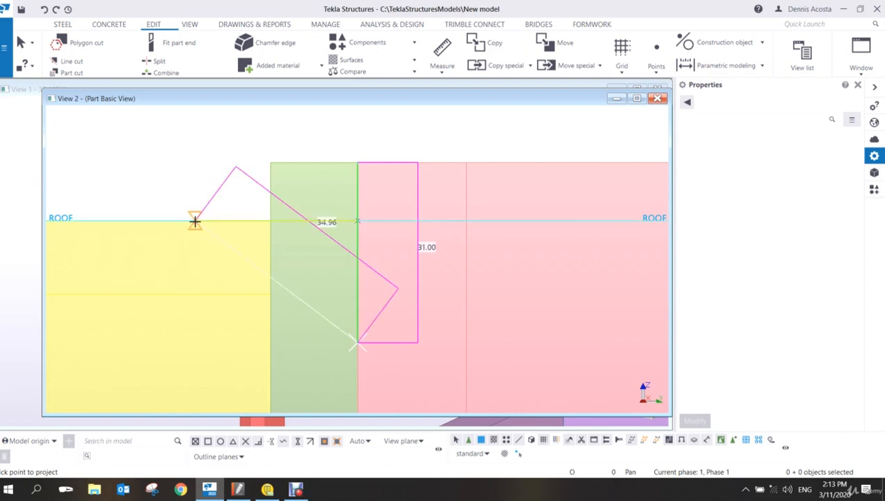
scroll(359, 219, "up", 4)
right_click(420, 203)
left_click(430, 207)
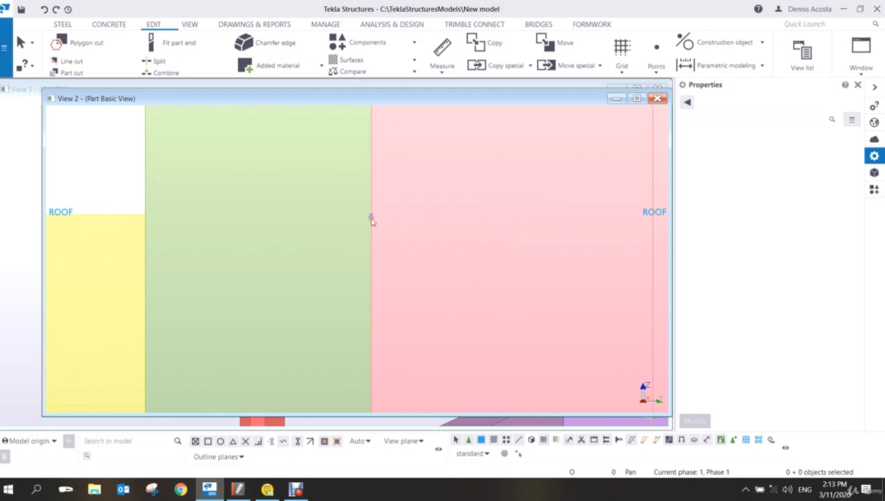
- Start the Bolt command and examine its bolt type, assembly, bolt group, hole, position and offset settings
scroll(375, 212, "down", 3)
scroll(378, 205, "down", 3)
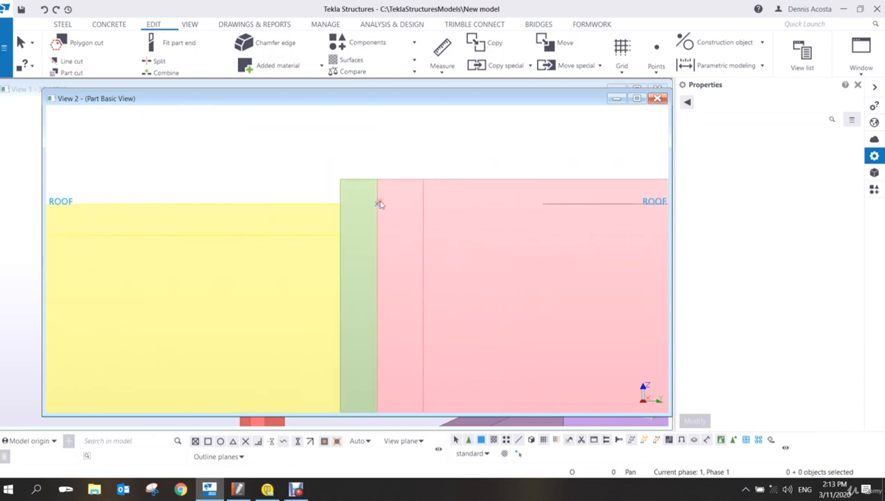
scroll(379, 209, "down", 3)
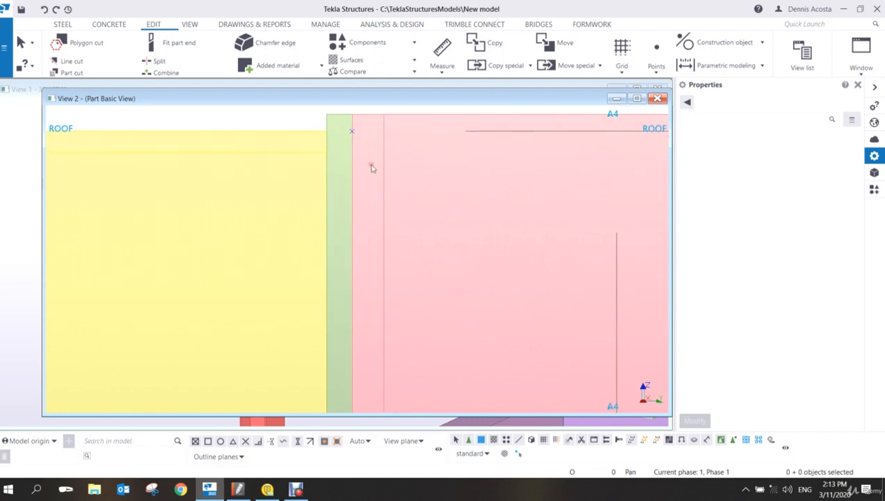
scroll(373, 226, "up", 1)
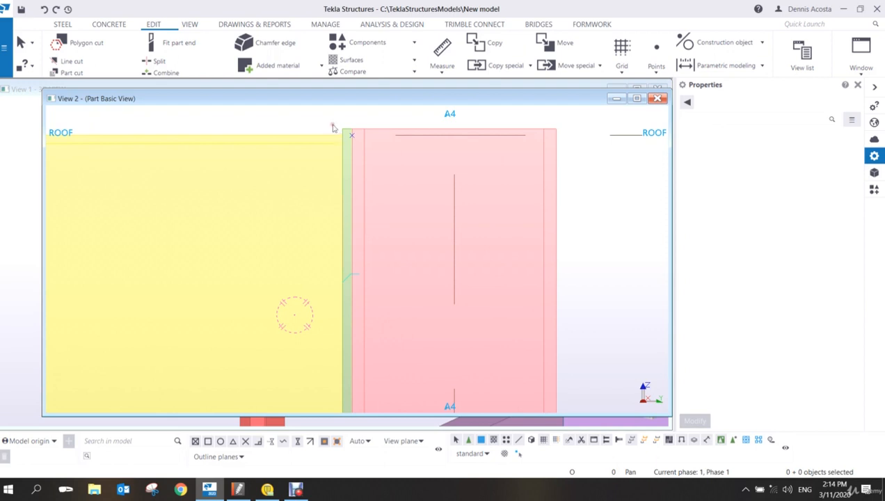
left_click(63, 25)
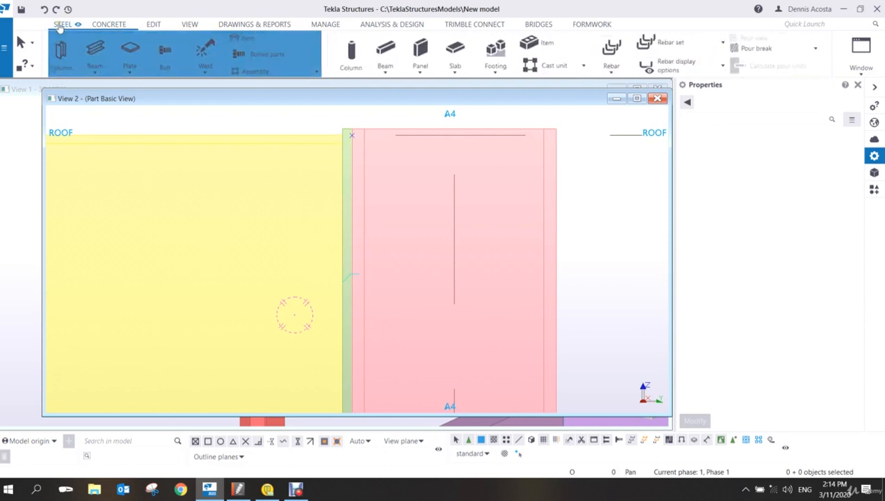
left_click(172, 56)
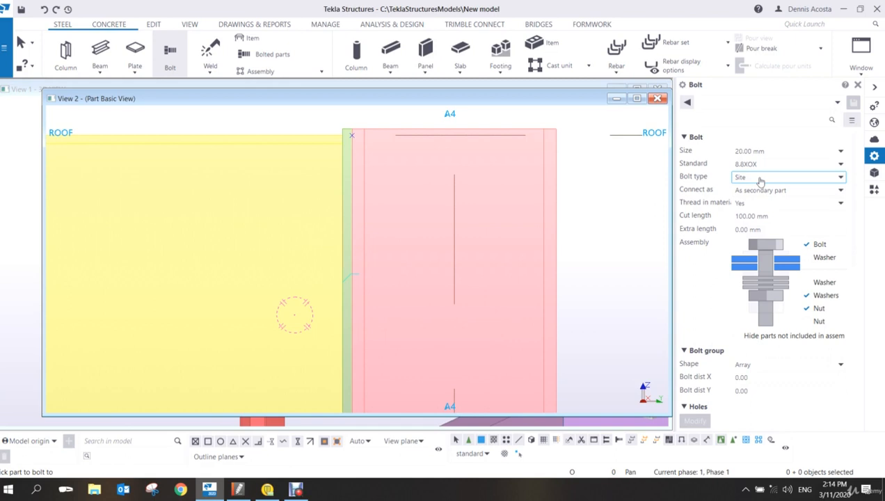
left_click(760, 179)
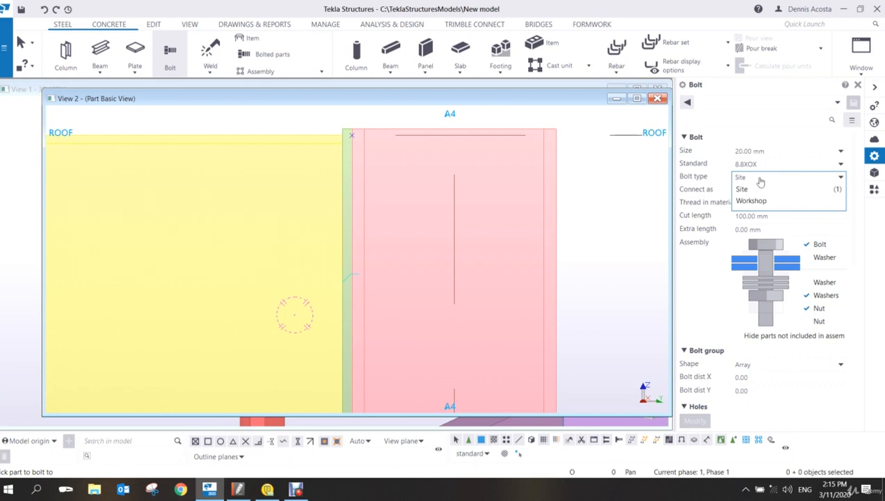
left_click(769, 134)
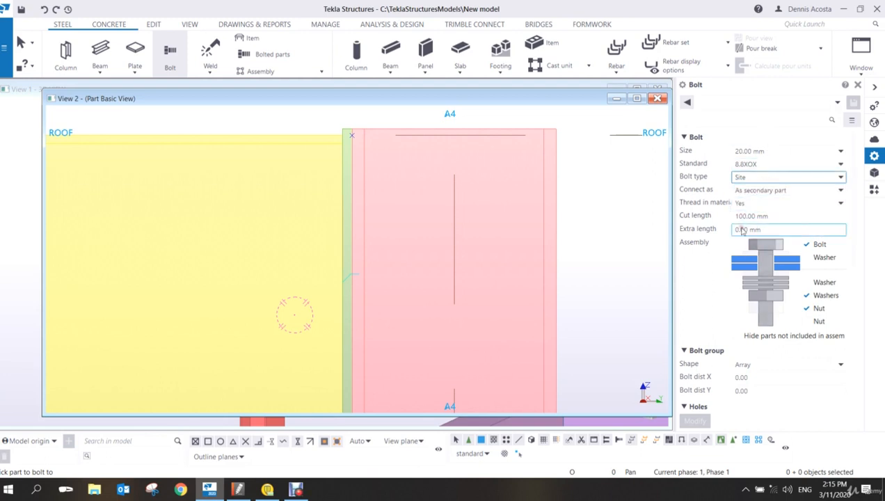
scroll(764, 282, "down", 1)
scroll(763, 283, "down", 1)
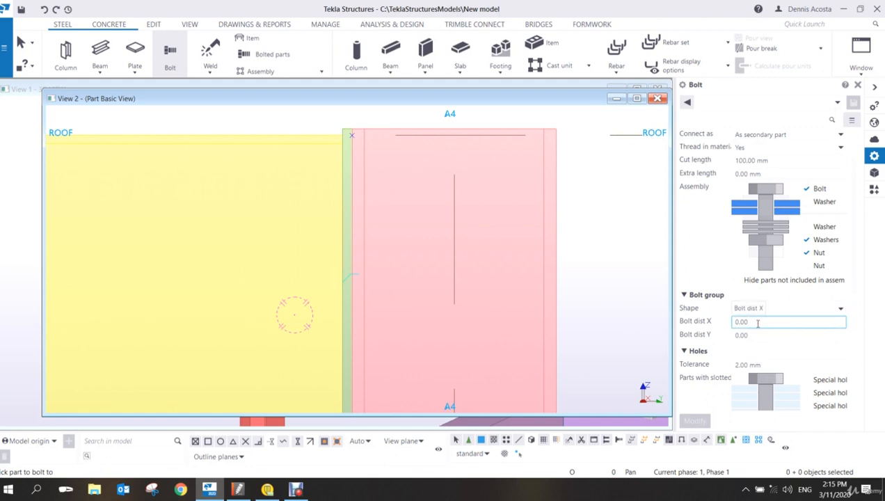
scroll(758, 322, "down", 5)
scroll(761, 319, "up", 5)
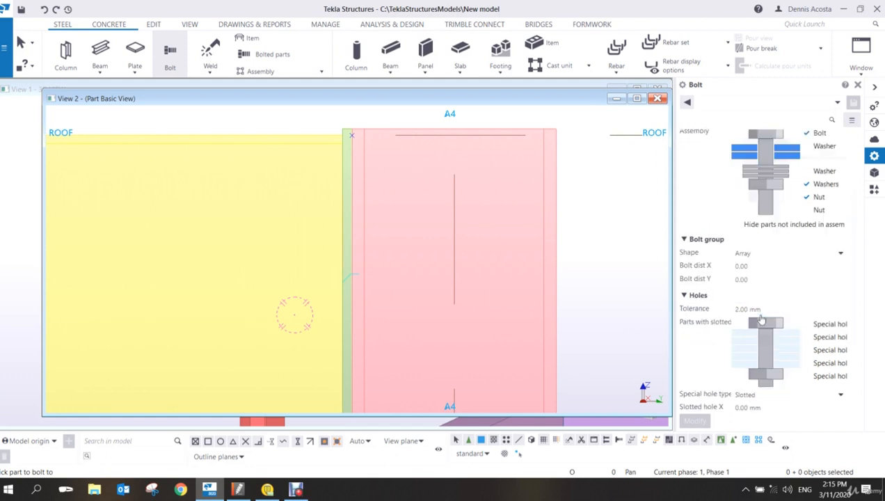
scroll(761, 316, "down", 9)
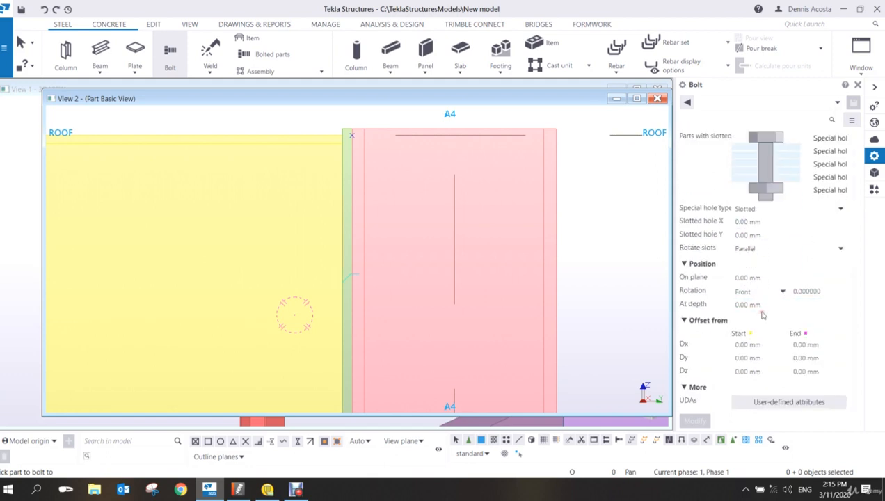
scroll(762, 311, "up", 6)
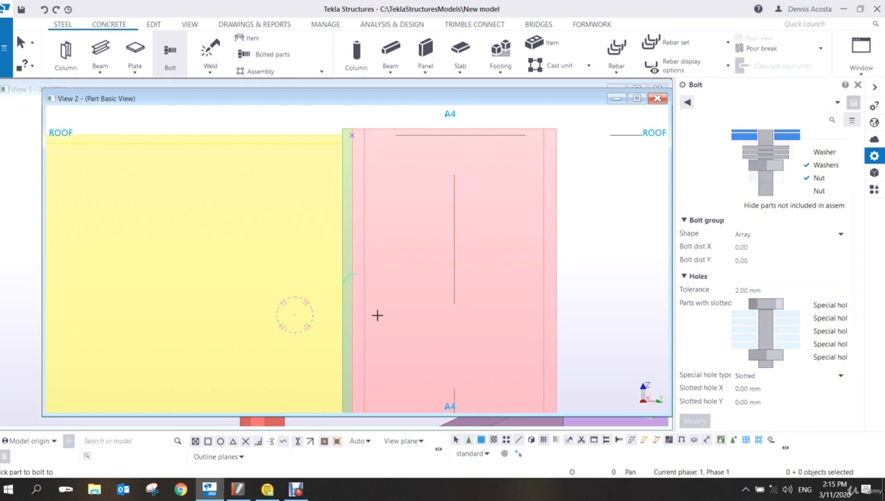
- Choose the column as the part to bolt to and the end plate as the bolted part, and confirm the selection
left_click(363, 161)
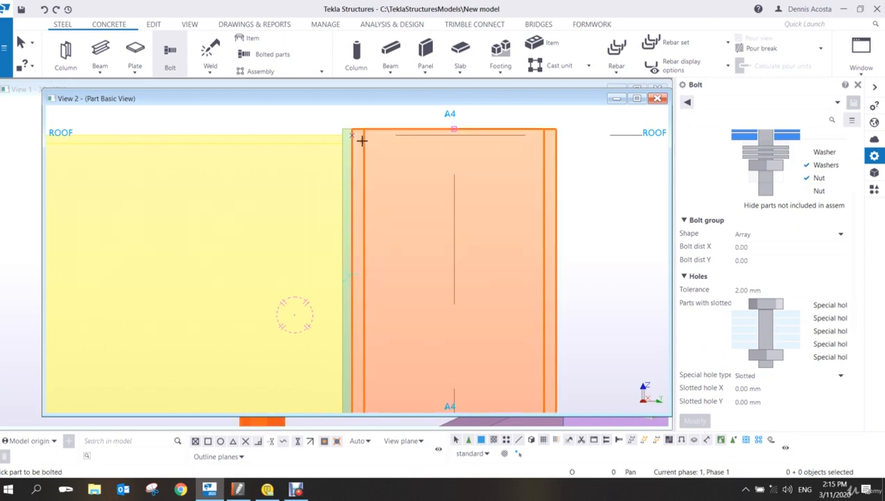
scroll(355, 131, "up", 5)
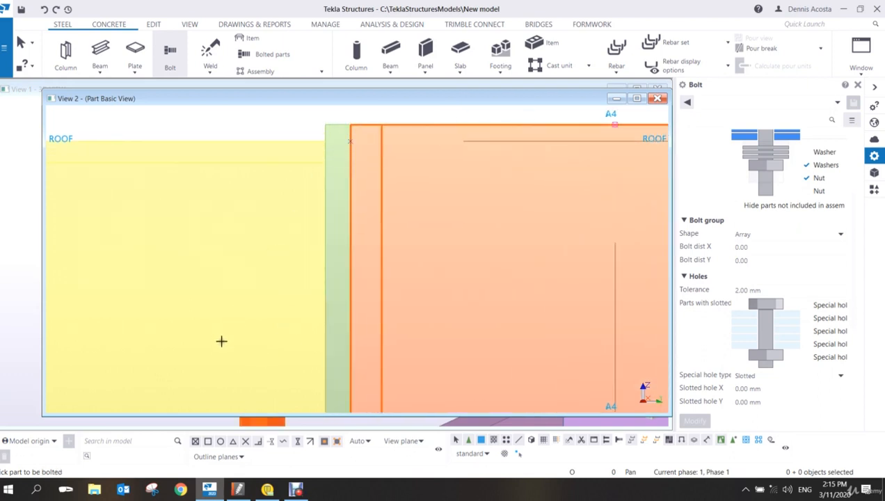
left_click(334, 125)
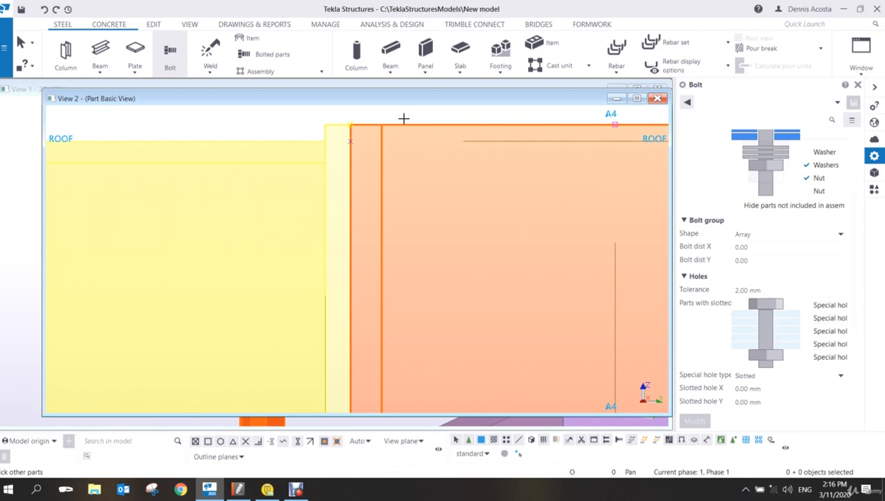
middle_click(493, 199)
- Place the bolt from the projected roof-level point to the end plate's lower corner on the column contact line, and end the command
scroll(384, 281, "down", 2)
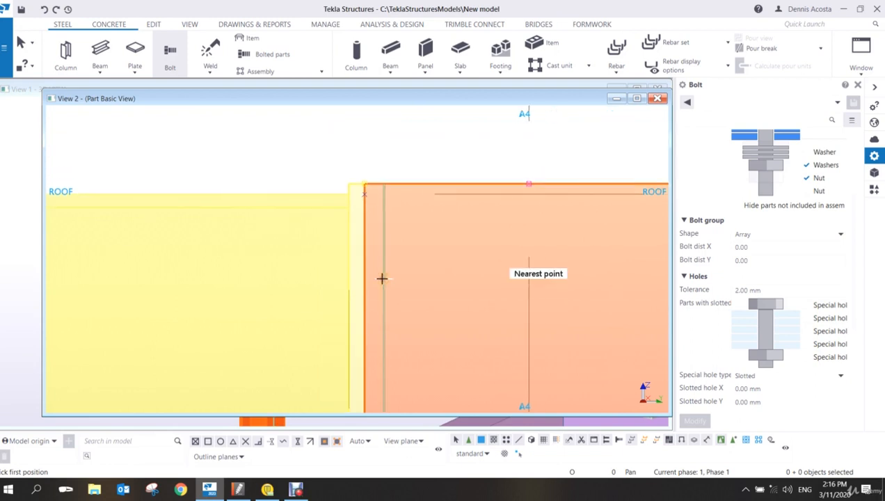
scroll(370, 231, "down", 2)
middle_click_drag(365, 299, 408, 219)
scroll(434, 232, "up", 2)
scroll(383, 209, "up", 3)
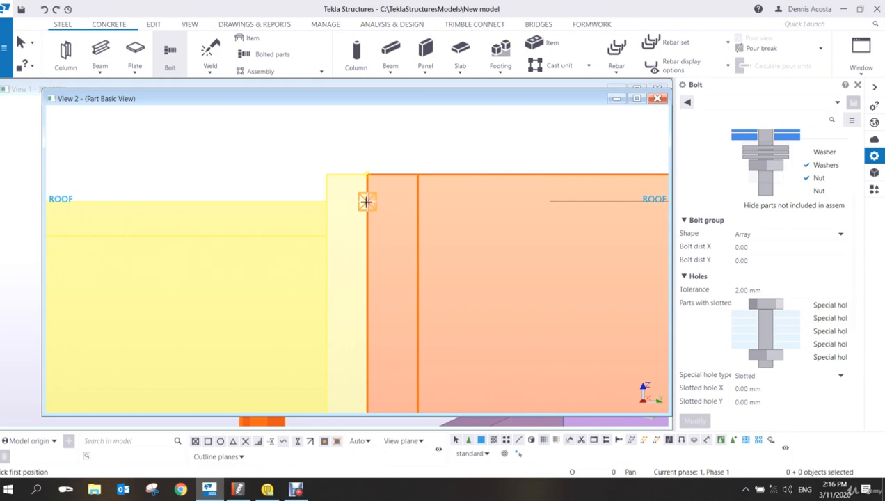
left_click(366, 201)
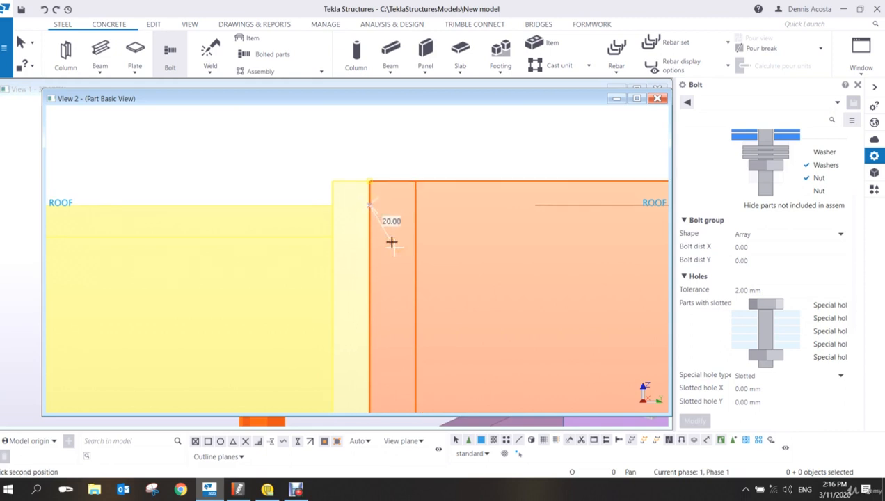
scroll(390, 292, "down", 3)
scroll(401, 292, "up", 1)
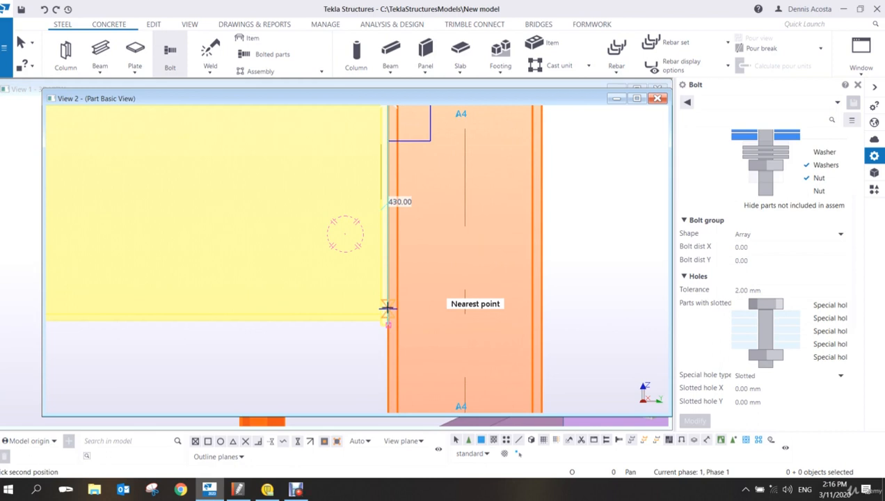
scroll(388, 308, "up", 2)
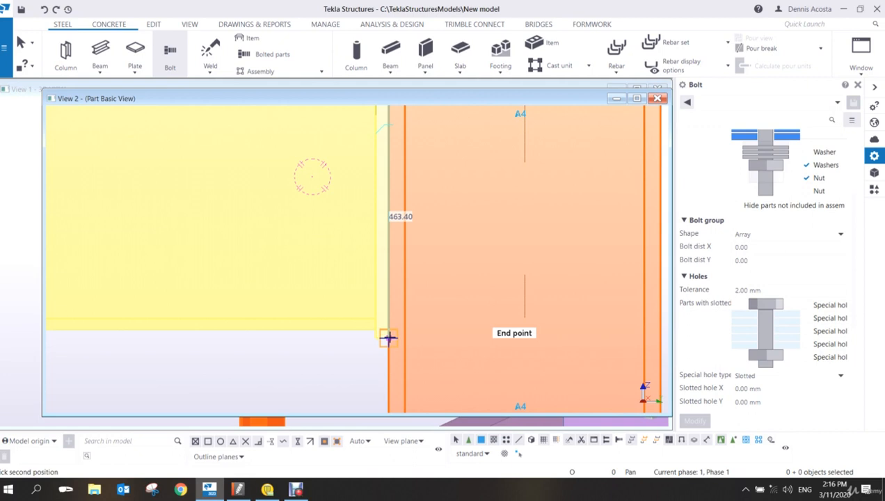
left_click(388, 338)
scroll(410, 319, "down", 3)
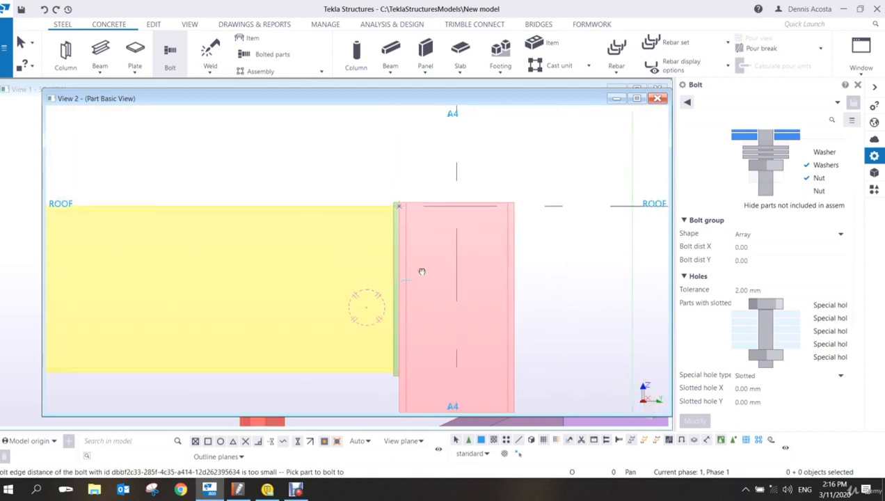
scroll(409, 233, "up", 3)
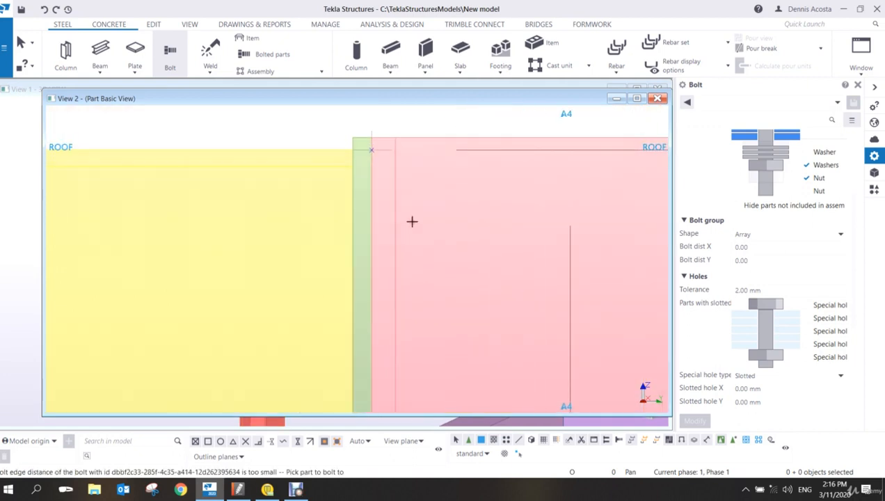
right_click(415, 184)
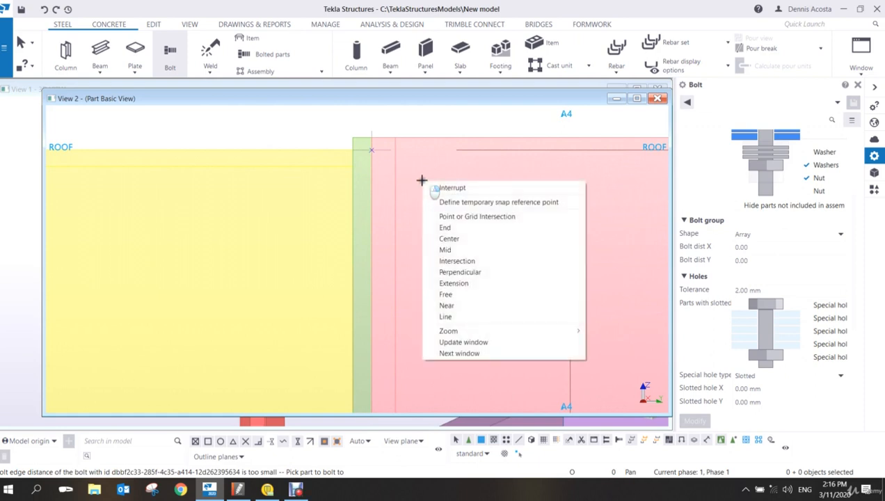
left_click(443, 187)
- Select the new bolt in the end plate joint and change its rotation to Top
middle_click_drag(415, 178, 386, 172, "ctrl")
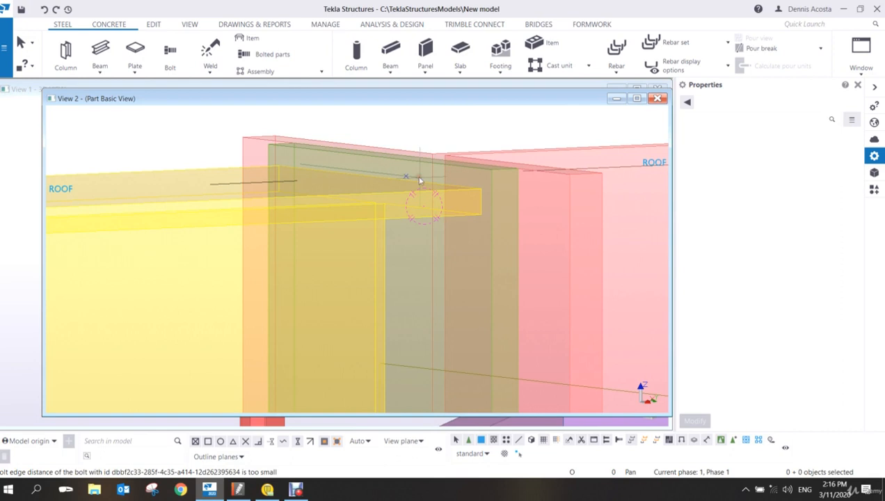
left_click(417, 167)
scroll(418, 171, "up", 3)
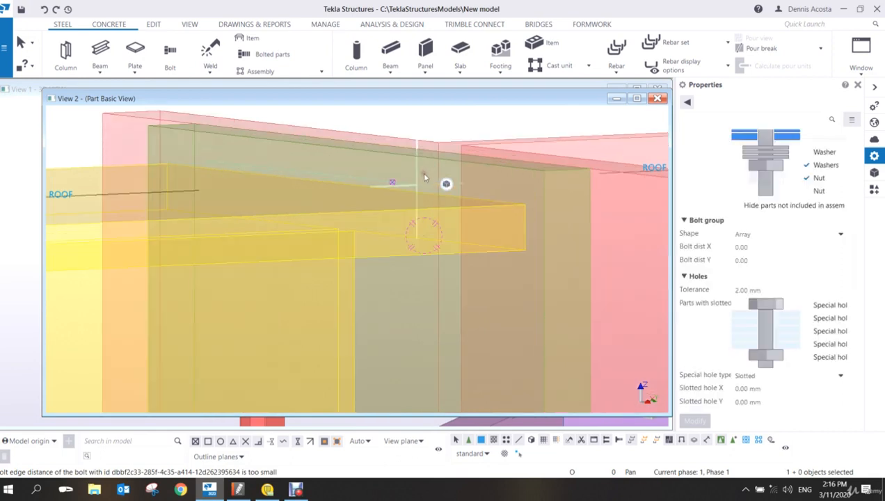
key("ctrl+p")
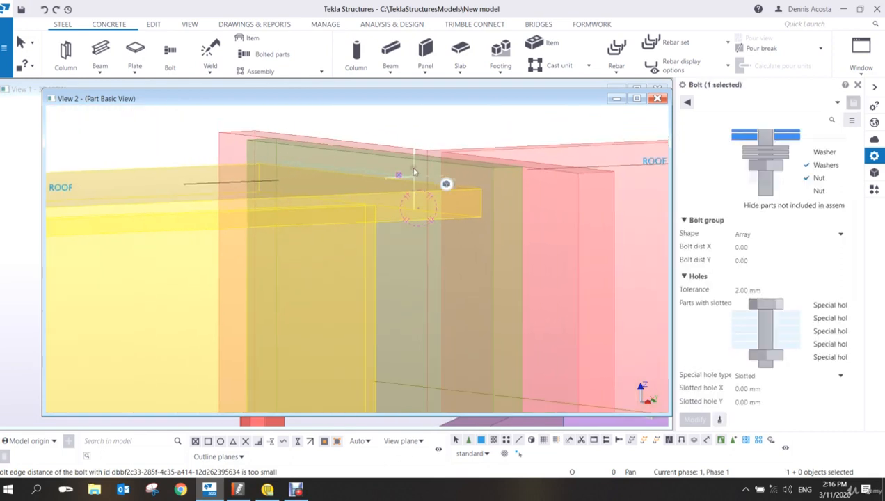
scroll(624, 239, "up", 8)
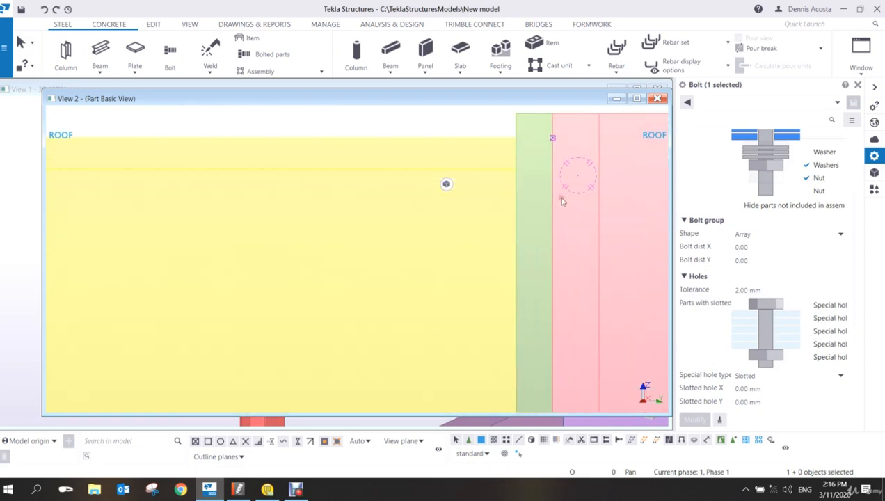
middle_click_drag(543, 174, 409, 226)
scroll(409, 226, "down", 2)
scroll(422, 202, "up", 4)
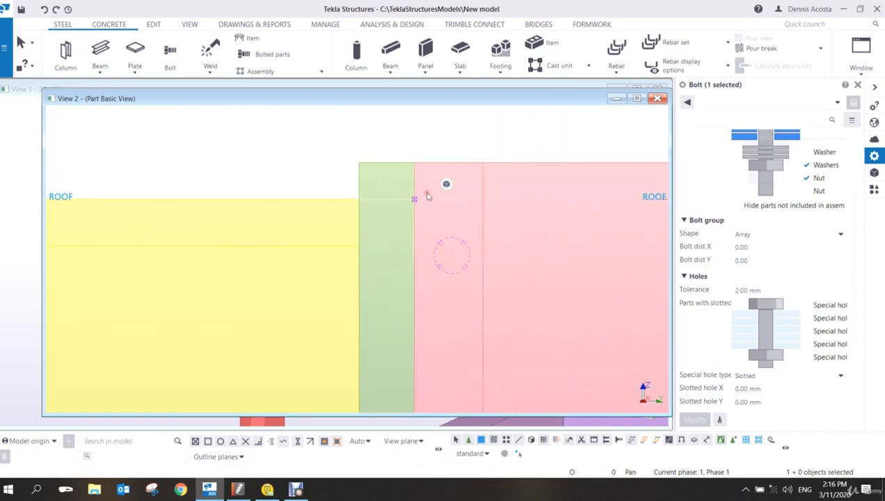
left_click(411, 157)
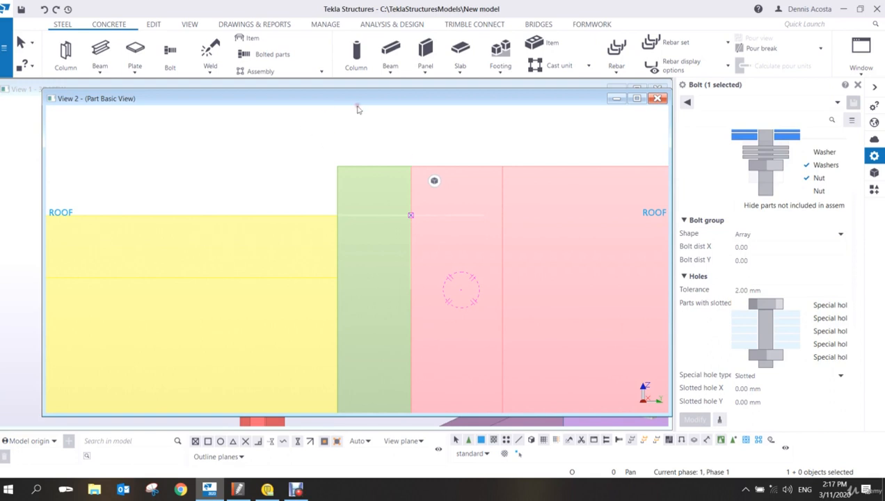
scroll(797, 304, "down", 3)
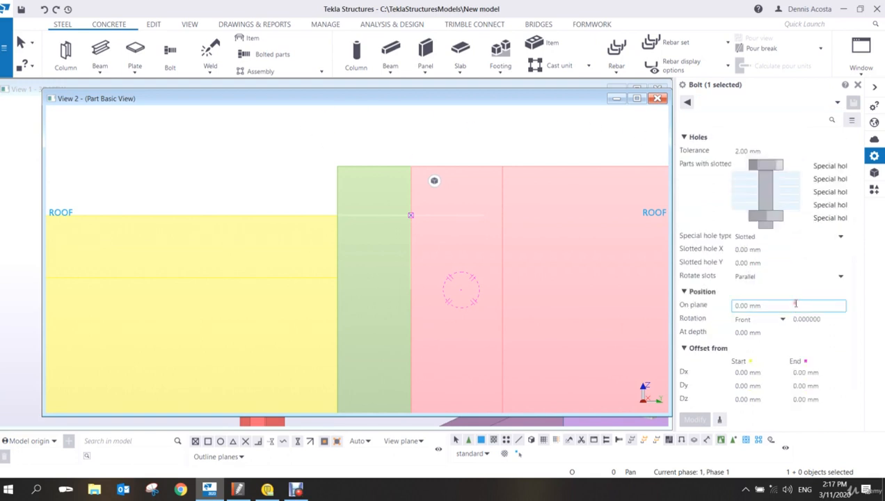
left_click(784, 319)
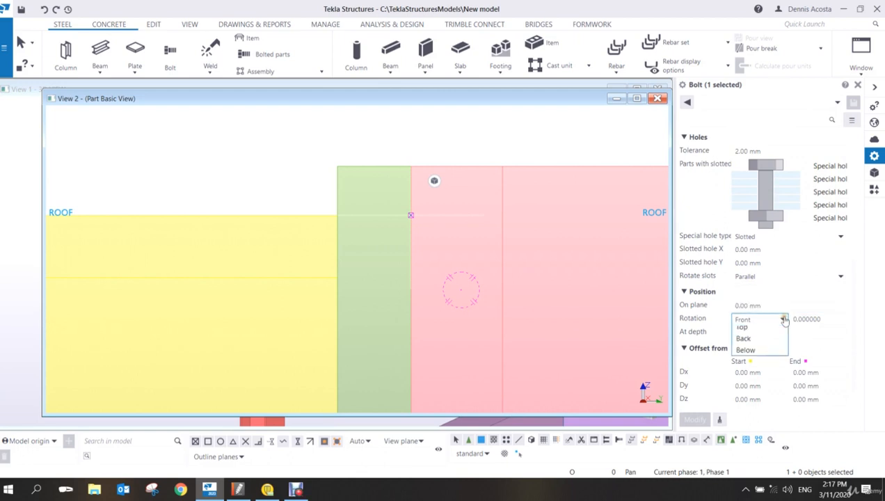
left_click(745, 344)
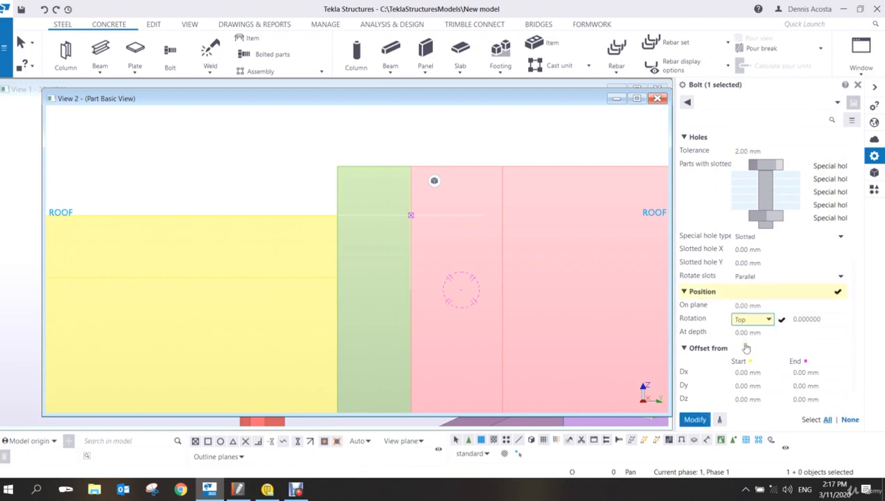
middle_click(745, 348)
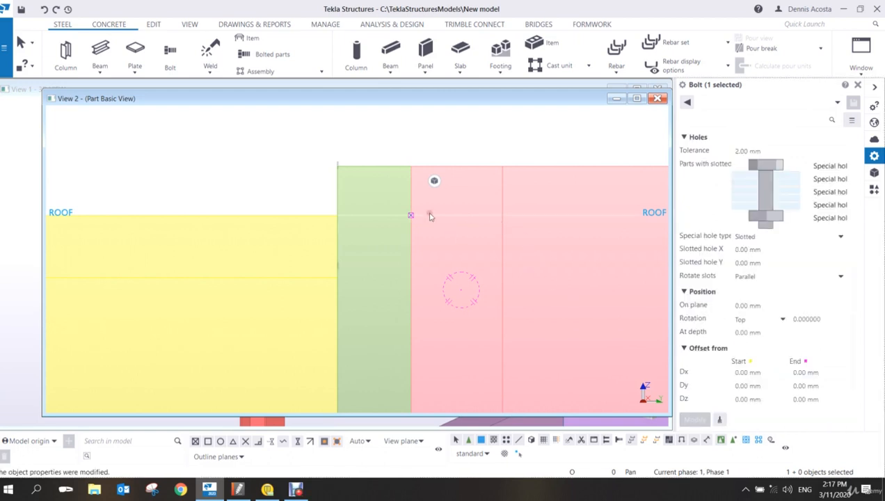
- Show the selected bolt in the end plate joint with exact lines and examine its head, washer, nut and shank
scroll(429, 213, "down", 1)
scroll(375, 174, "up", 1)
left_click(347, 171)
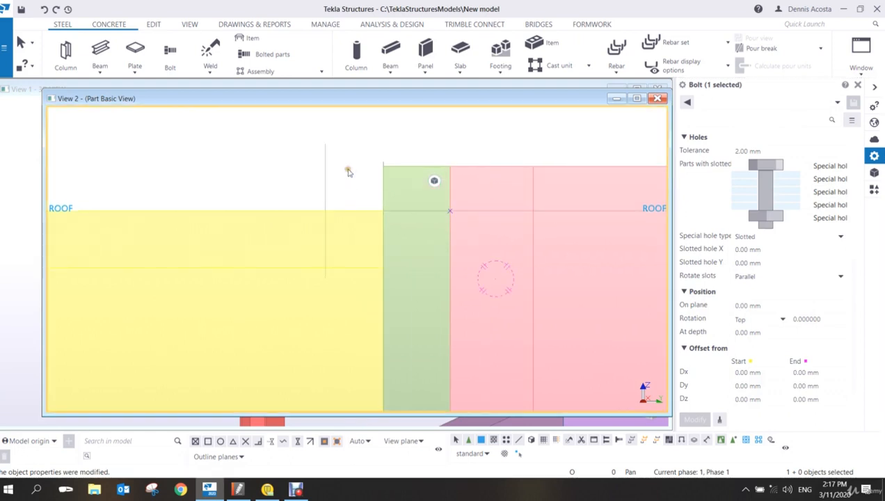
left_click(325, 162)
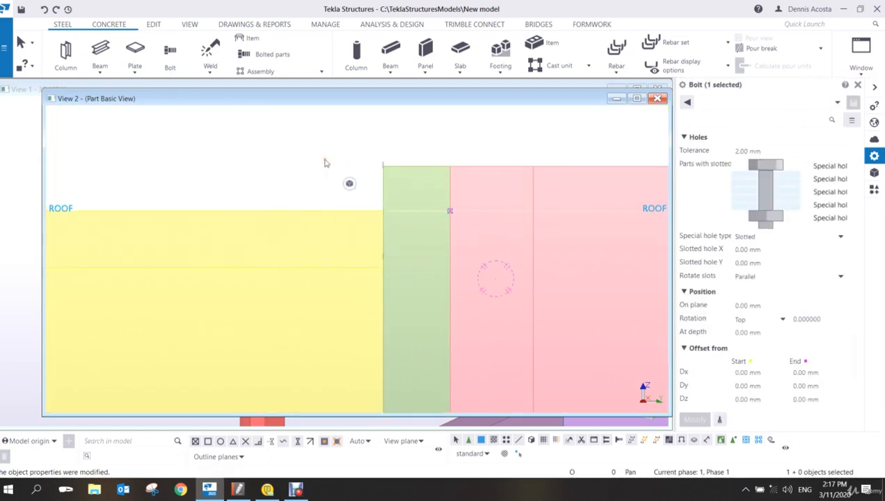
right_click(325, 161)
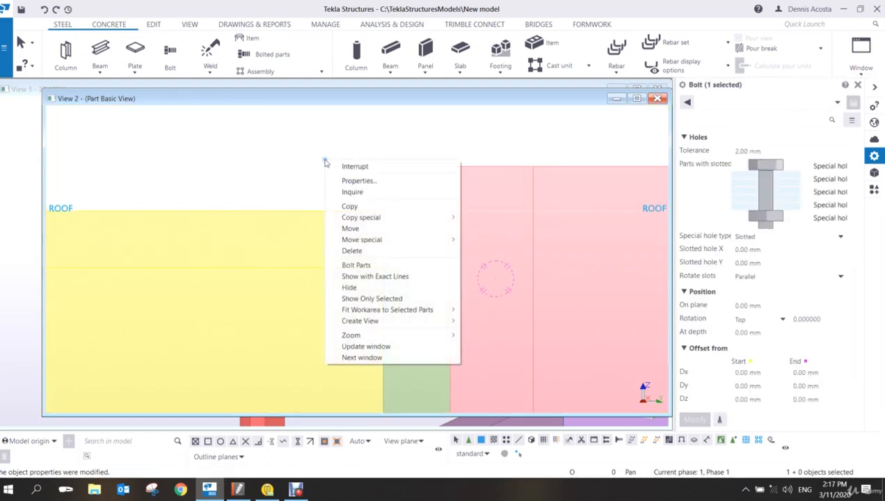
left_click(365, 277)
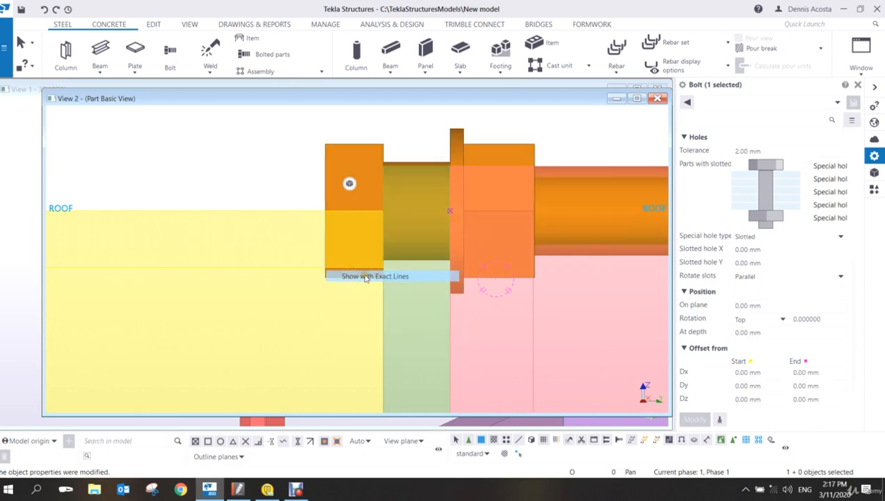
scroll(365, 276, "down", 3)
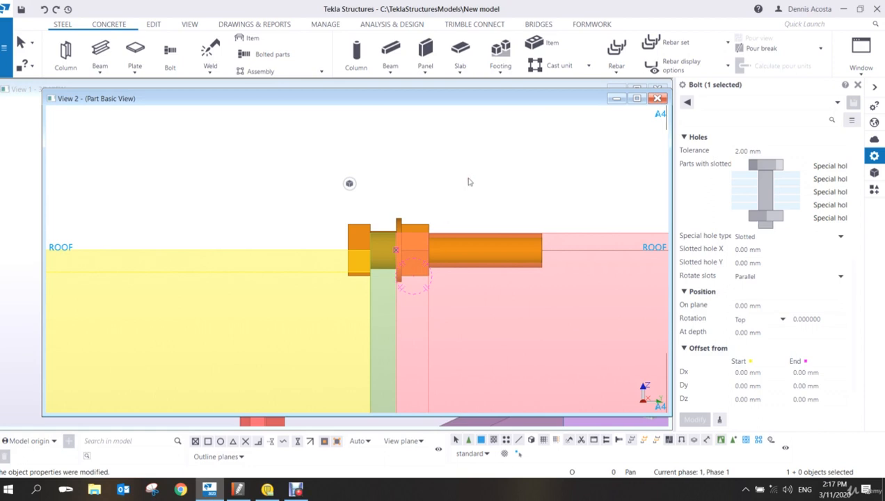
scroll(427, 252, "up", 3)
scroll(430, 252, "down", 1)
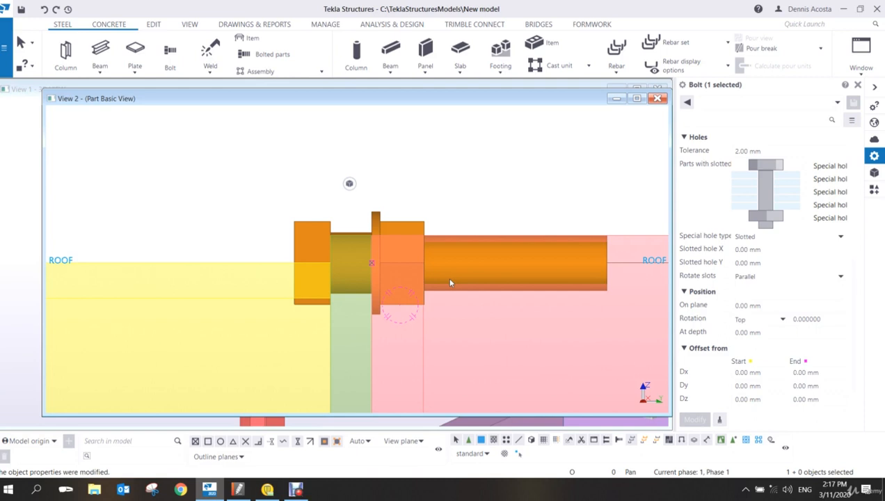
- Set the bolt's start Dx offset to 100 mm and apply the change
scroll(426, 266, "down", 6)
scroll(442, 316, "down", 4)
middle_click_drag(435, 319, 341, 262)
scroll(340, 262, "up", 3)
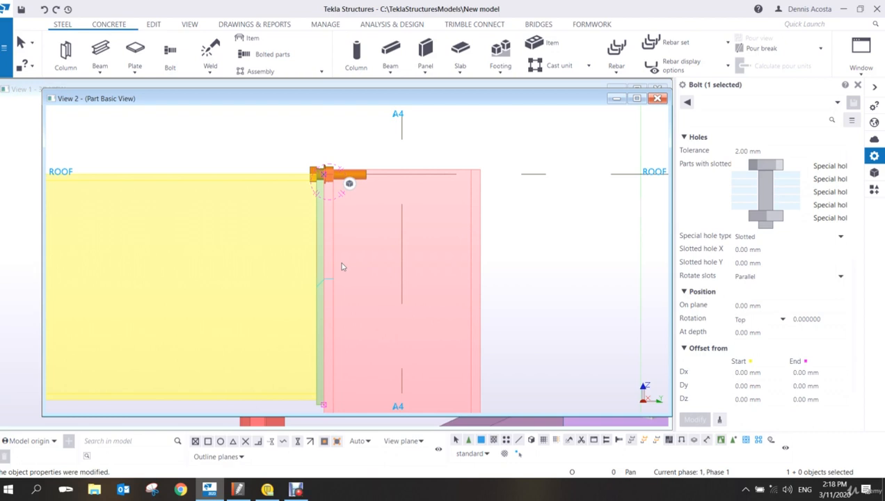
scroll(342, 196, "up", 3)
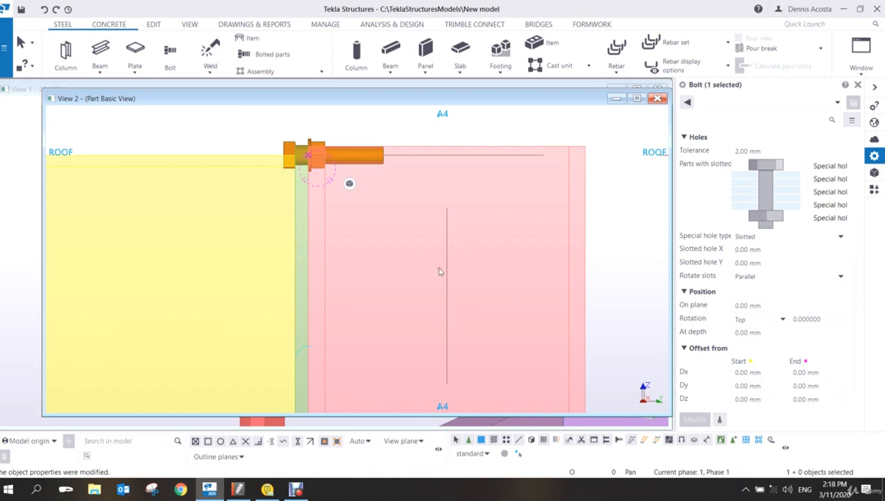
scroll(513, 253, "down", 1)
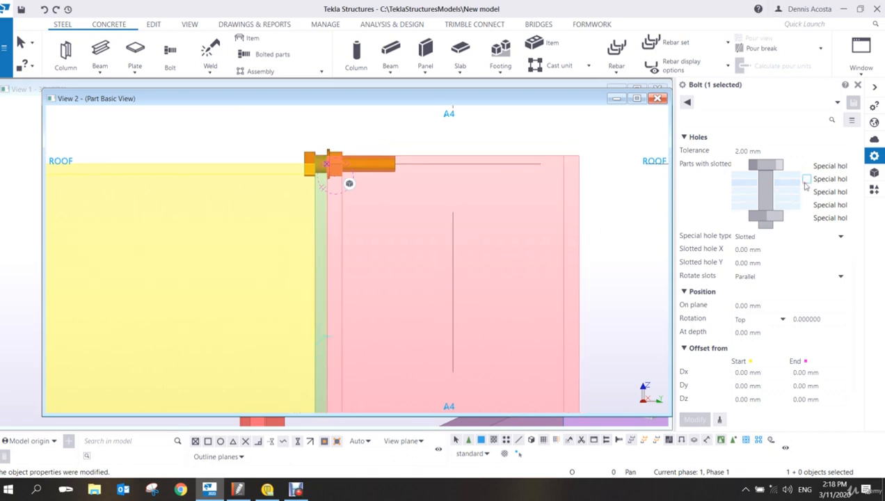
scroll(805, 192, "down", 1)
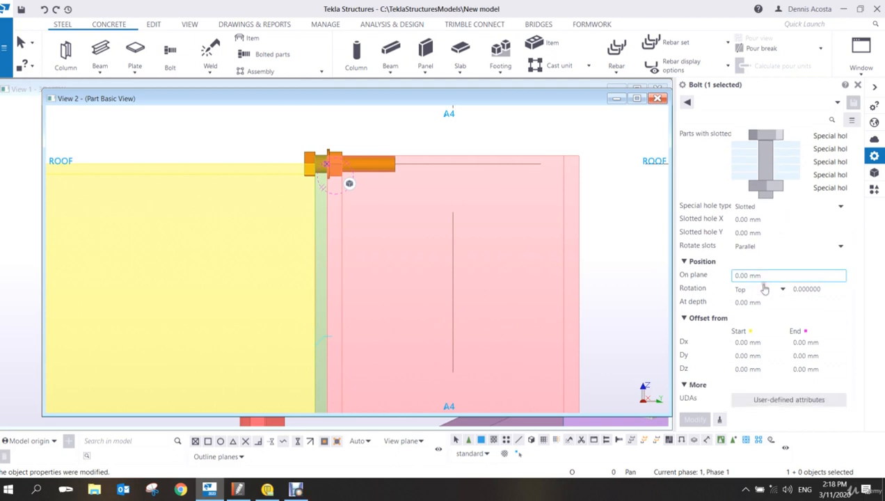
left_click(767, 342)
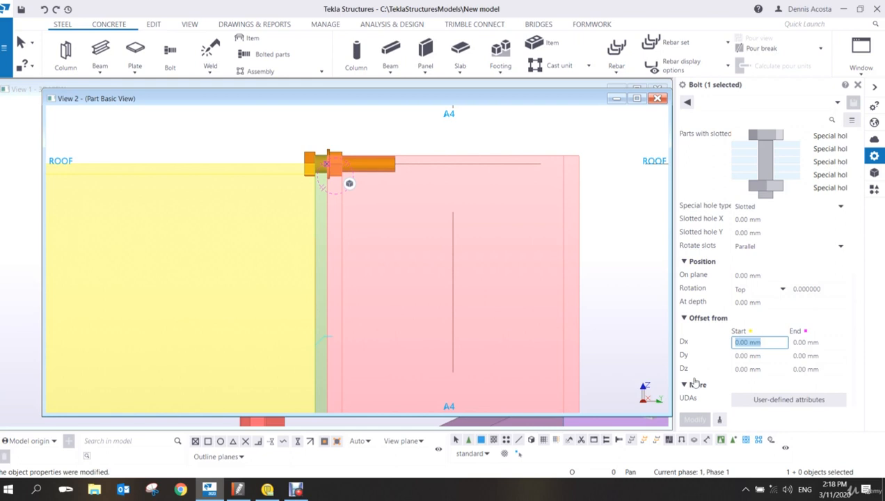
type("100")
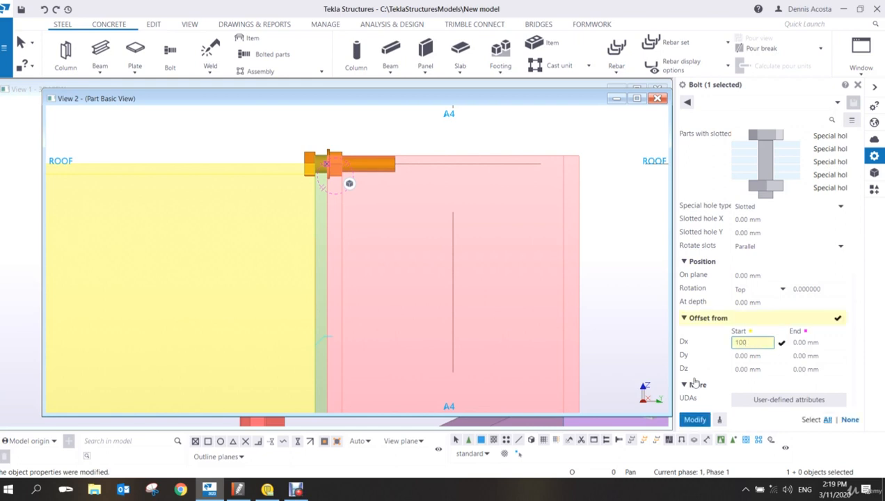
key("Return")
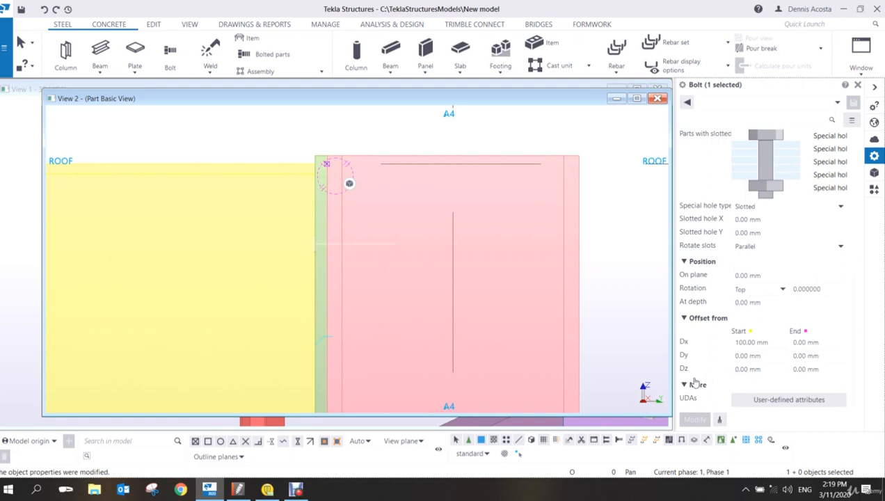
- Set the representation of bolts to Exact in the part view's display settings, apply it and close the view properties
scroll(354, 270, "down", 3)
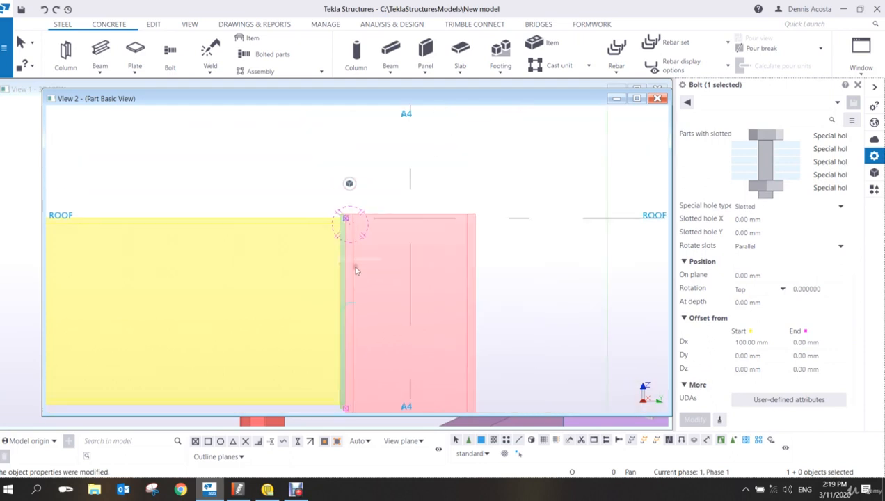
scroll(355, 270, "up", 3)
double_click(280, 134)
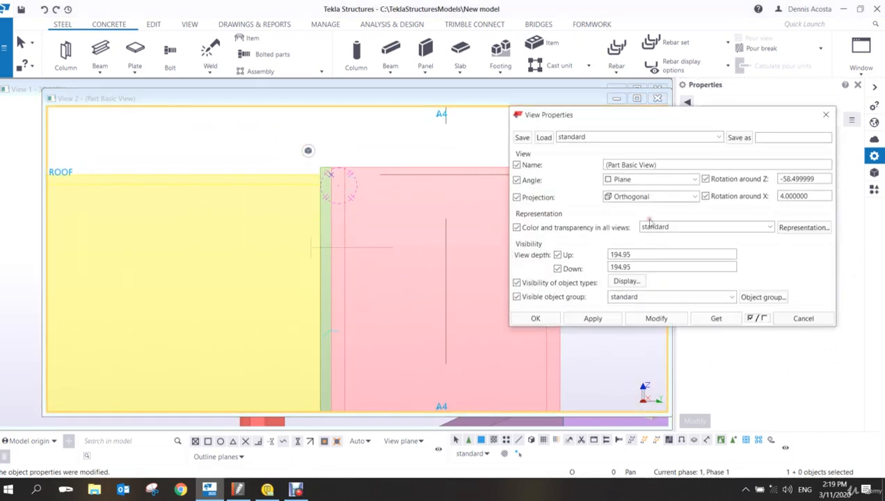
left_click(629, 281)
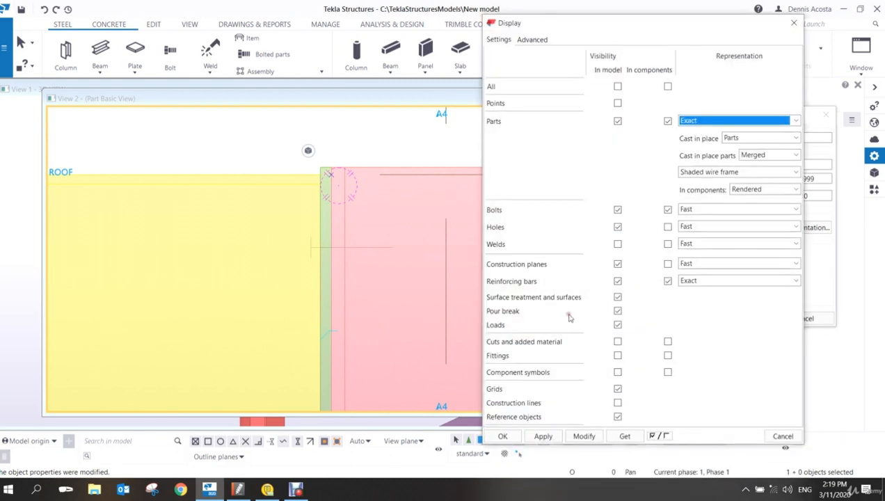
left_click(694, 210)
left_click(695, 224)
left_click(586, 435)
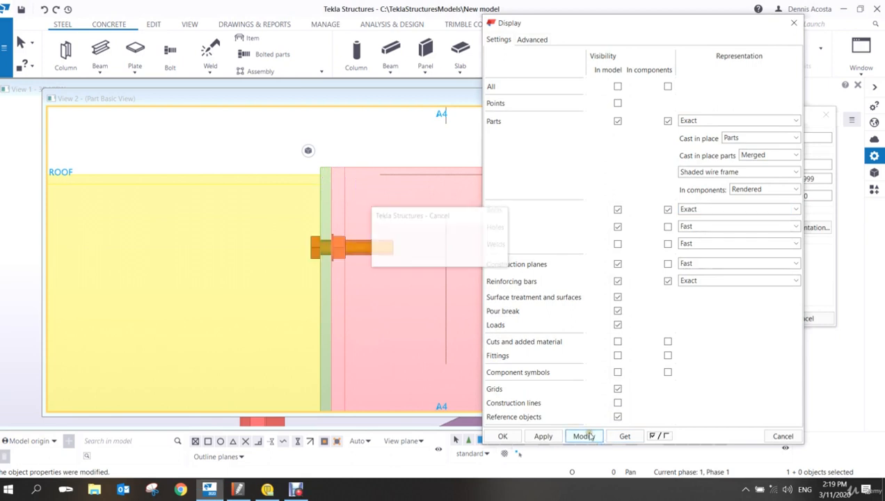
left_click(503, 436)
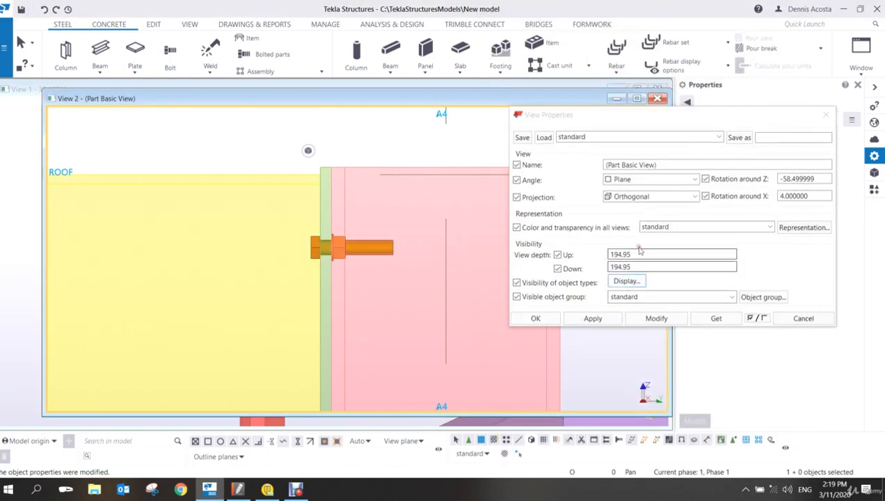
left_click(638, 252)
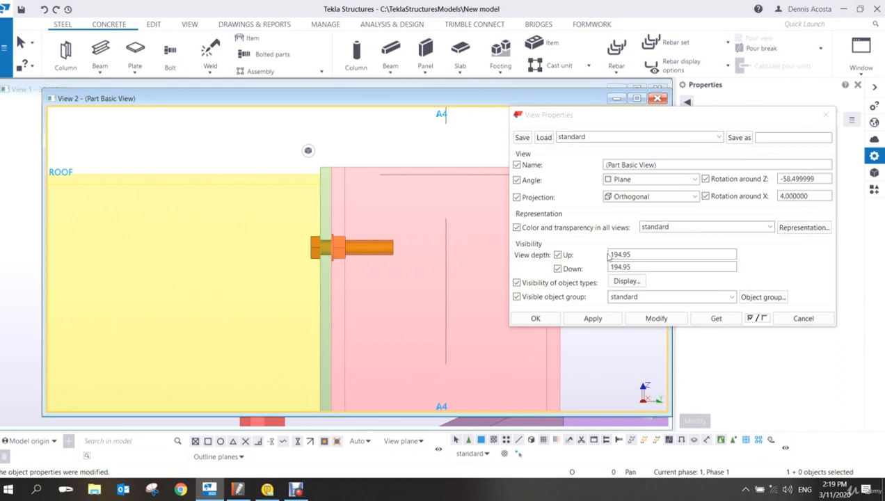
left_click(554, 317)
- Inspect the bolt's head, washer, nut and shank against the end plate and column flange, from the side and in 3D
scroll(365, 258, "up", 3)
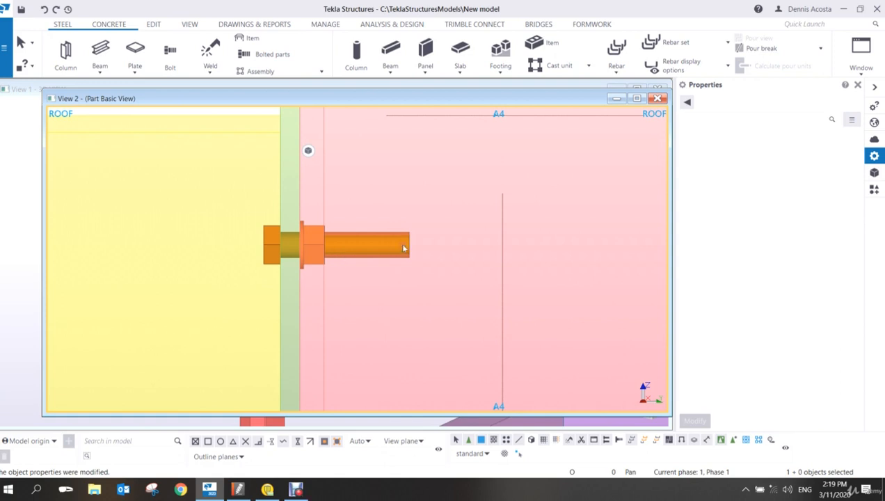
scroll(307, 244, "up", 4)
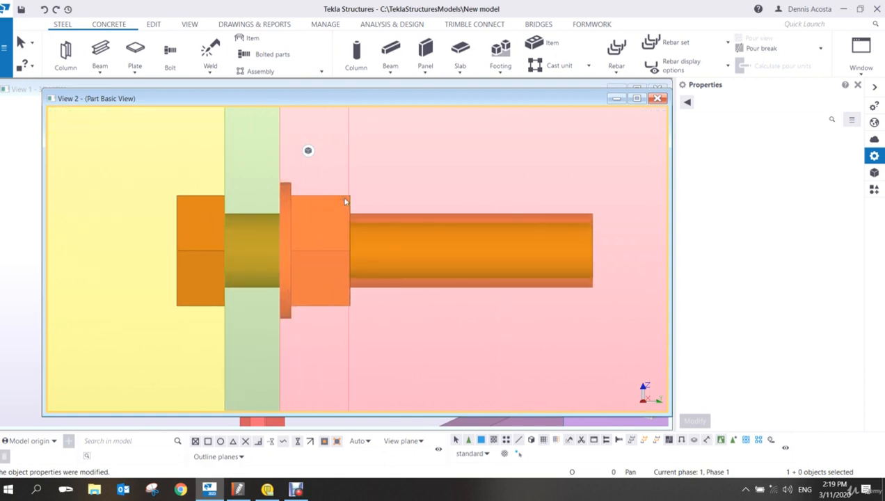
scroll(319, 241, "down", 5)
middle_click_drag(318, 241, 459, 248, "ctrl")
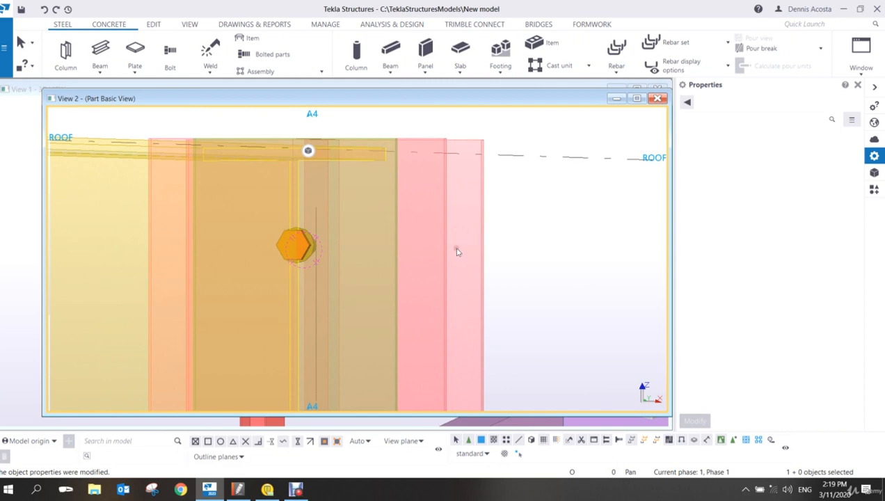
middle_click_drag(280, 314, 294, 303, "ctrl")
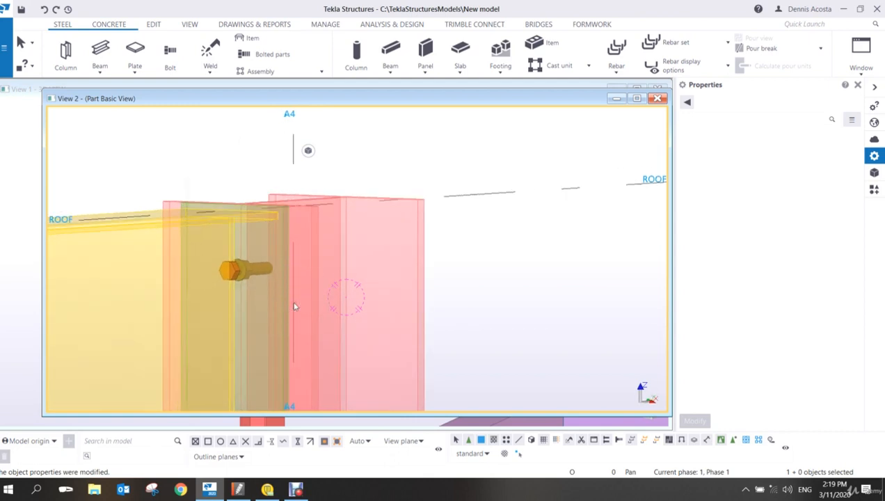
middle_click(235, 279, "ctrl")
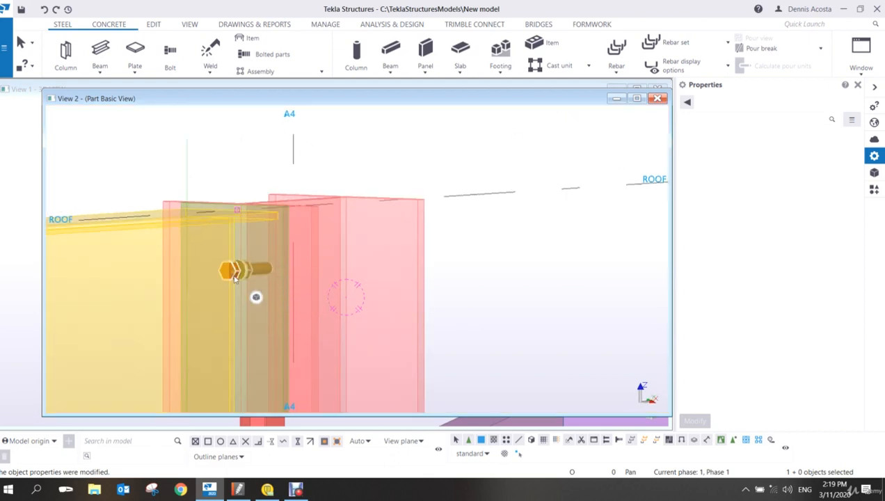
- Select the end plate bolt and set its Bolt dist Y to 120, applying the modification
left_click(235, 278)
middle_click_drag(235, 279, 431, 260, "ctrl")
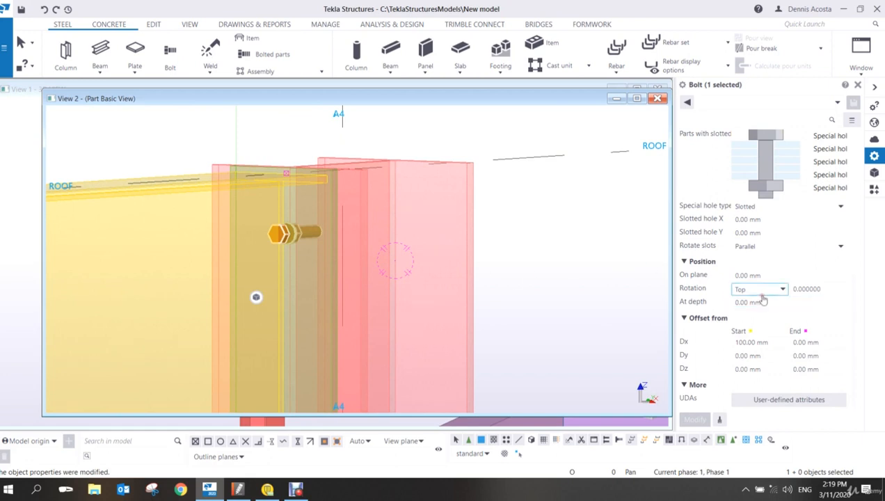
scroll(773, 278, "up", 5)
scroll(774, 271, "up", 1)
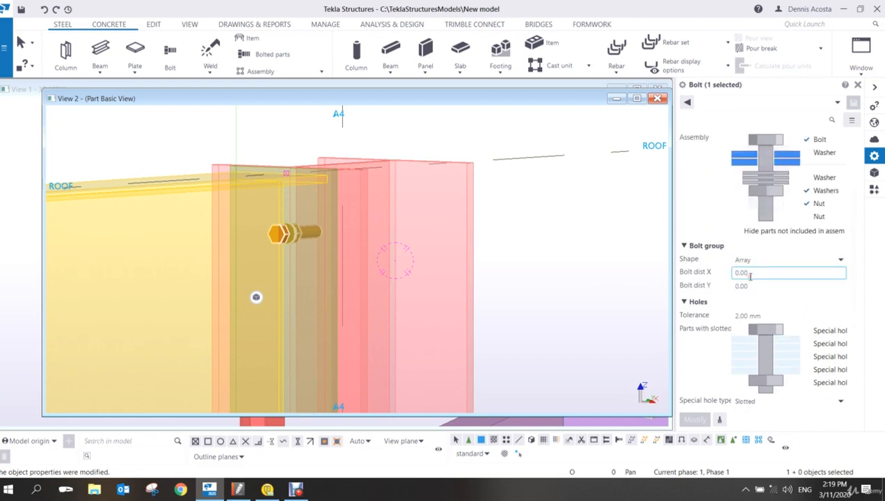
double_click(755, 284)
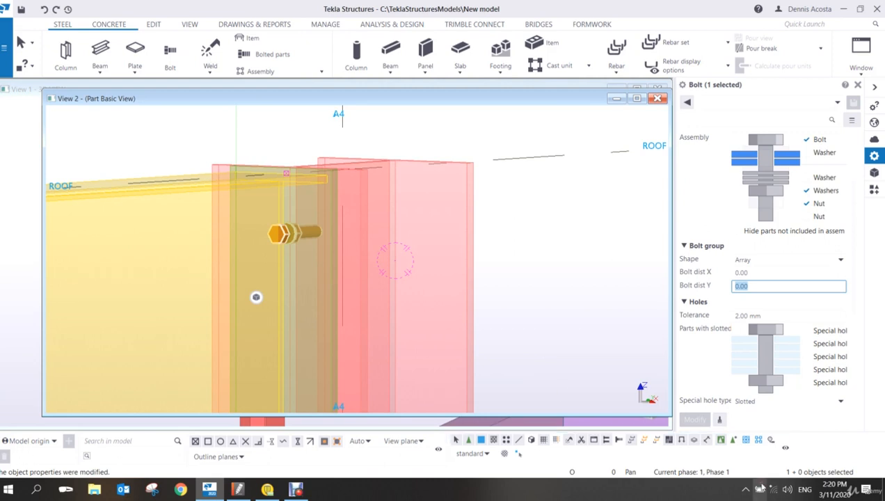
type("120")
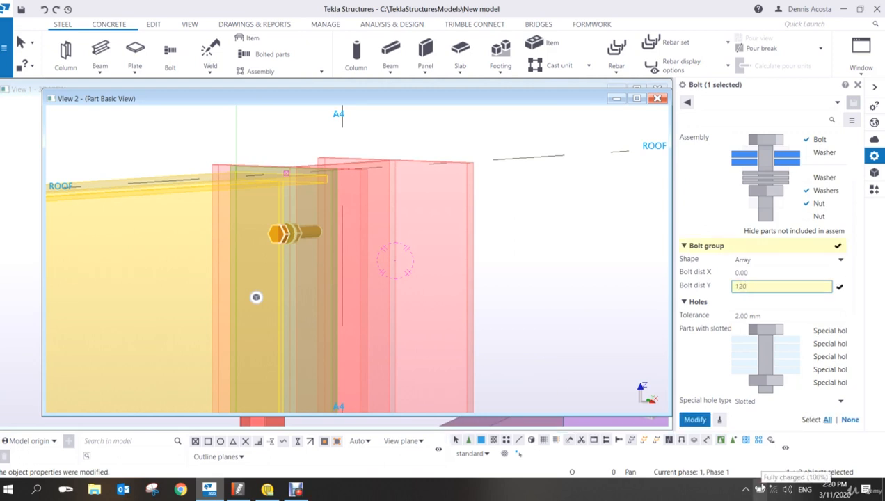
left_click(695, 418)
- Return to the plane view of the joint and set the bolt group's Bolt dist X to 80 80
middle_click_drag(361, 245, 316, 230, "ctrl")
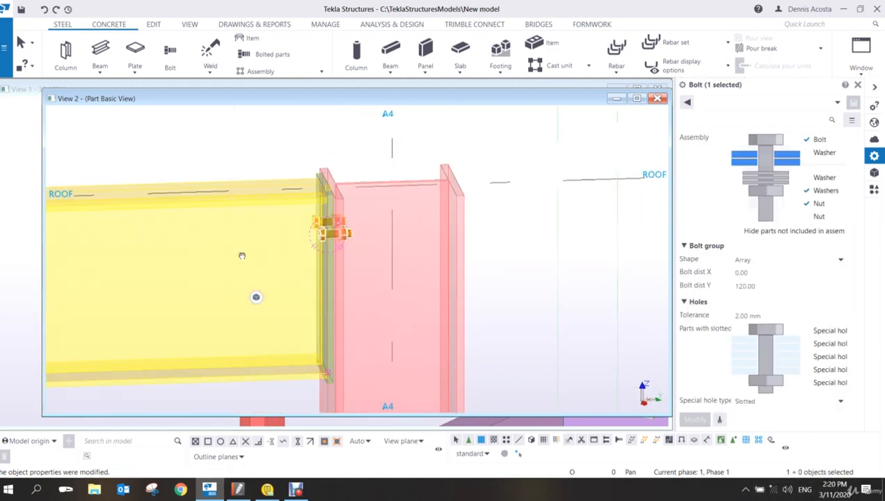
key("ctrl+p")
scroll(572, 248, "up", 8)
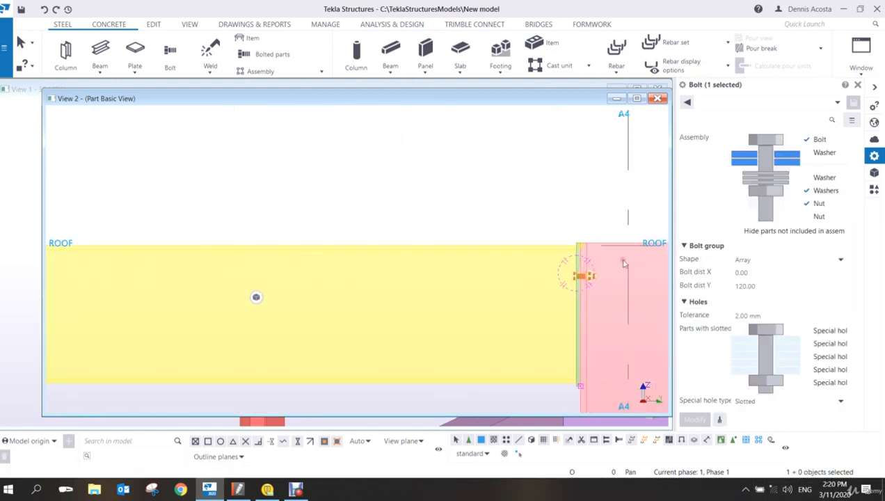
scroll(459, 252, "down", 5)
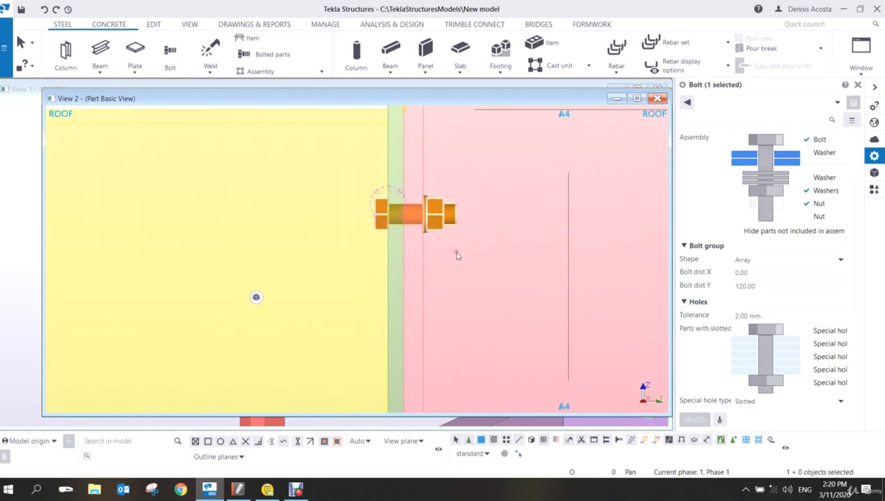
scroll(372, 245, "up", 1)
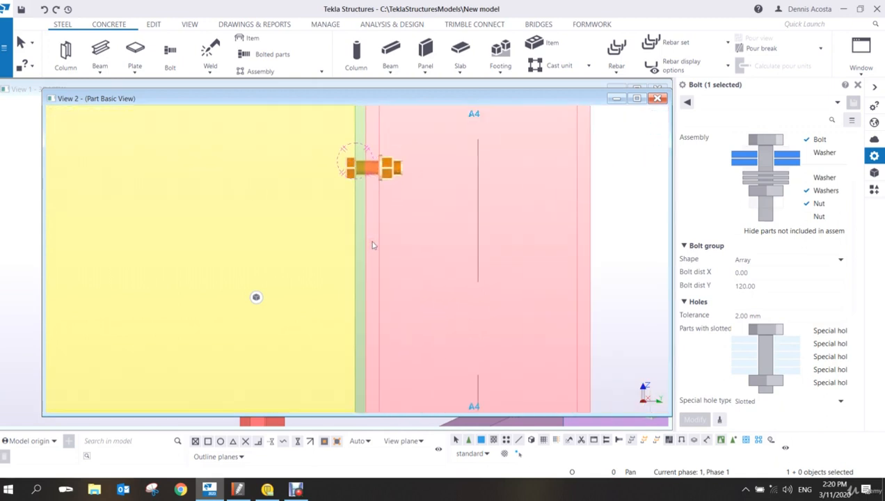
left_click(755, 271)
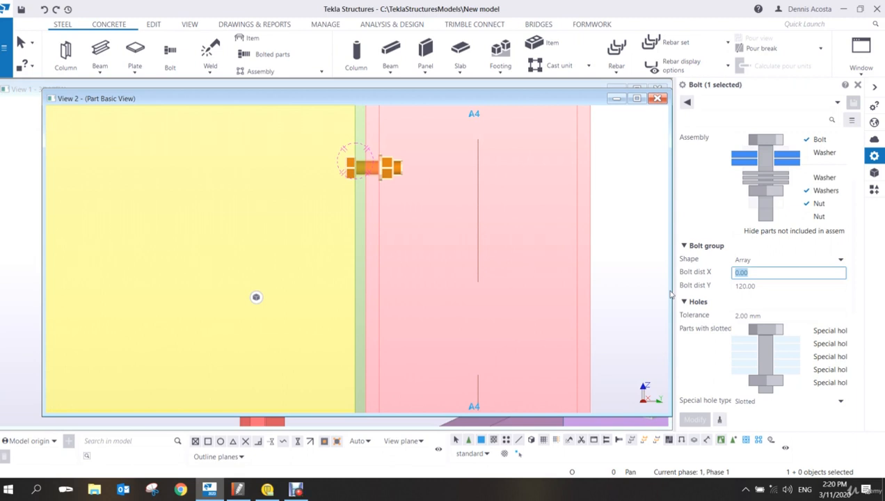
type("80 80")
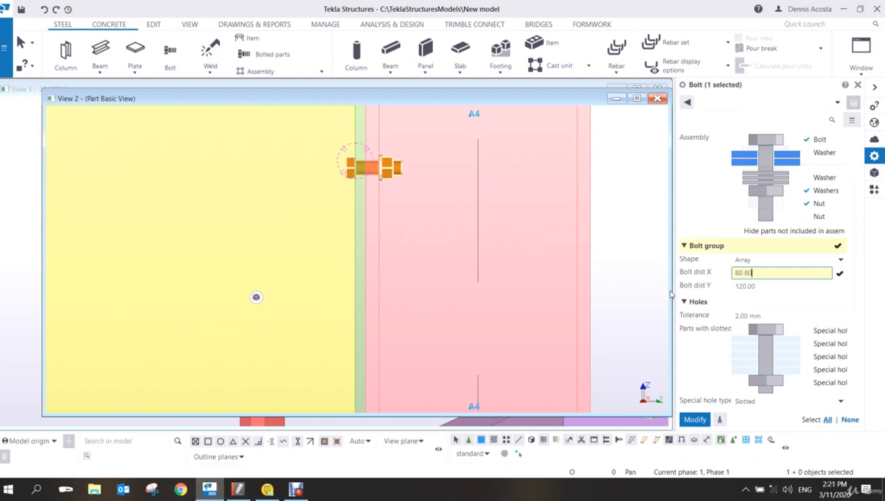
key("Return")
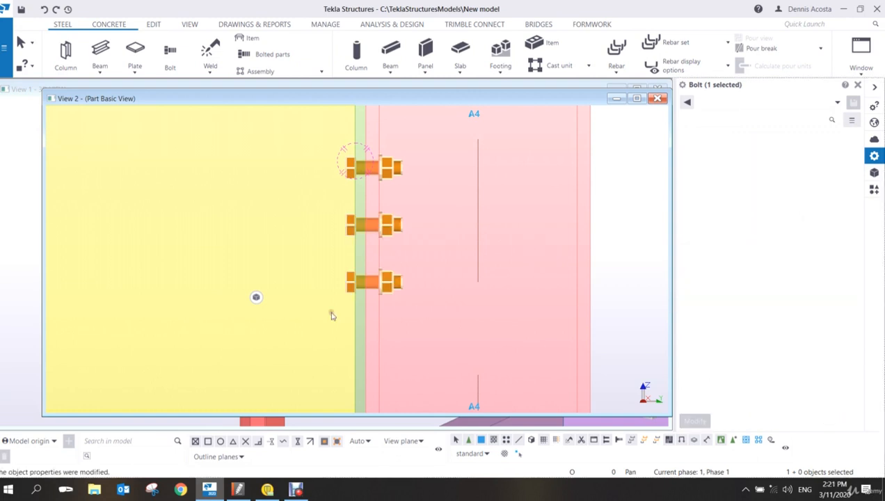
- Set the Bolt dist X of the selected end plate bolt group to 3*80
scroll(332, 315, "down", 2)
scroll(355, 255, "up", 5)
scroll(361, 249, "down", 4)
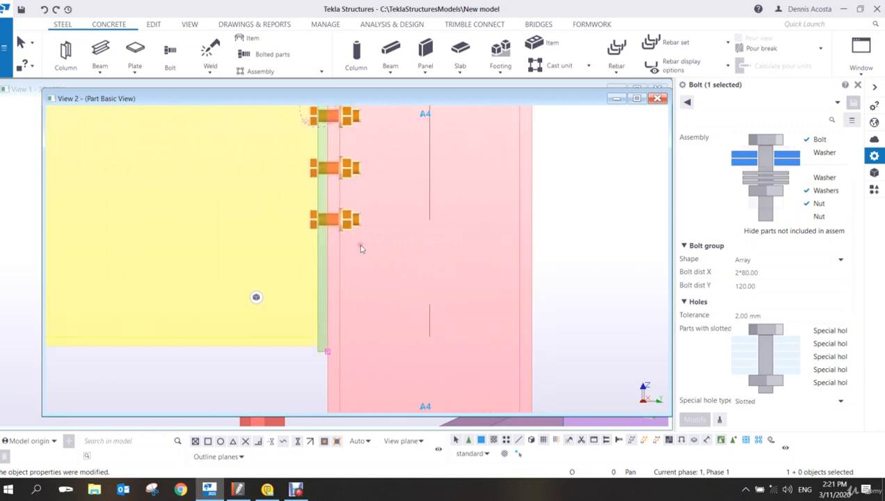
middle_click_drag(366, 237, 374, 280)
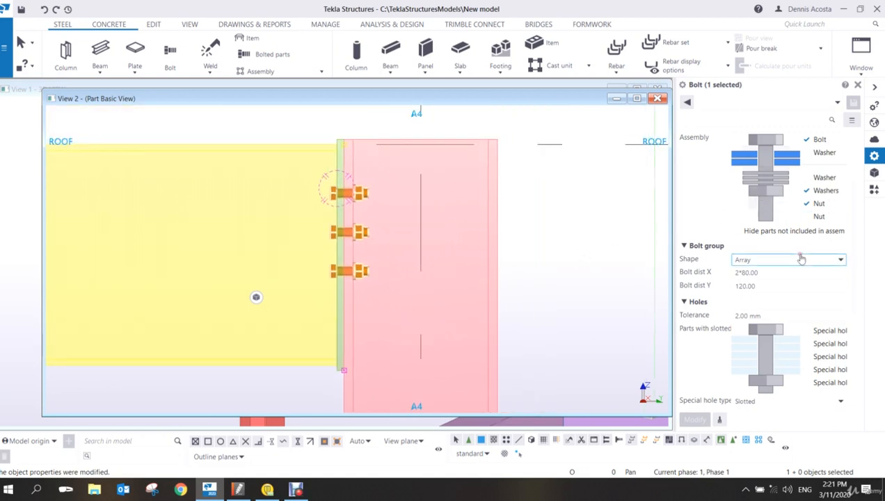
left_click(755, 272)
type("80")
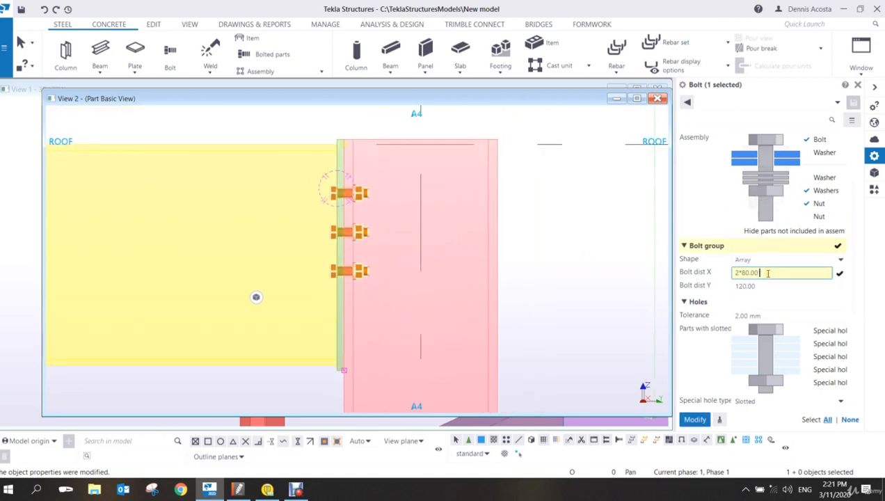
key("Return")
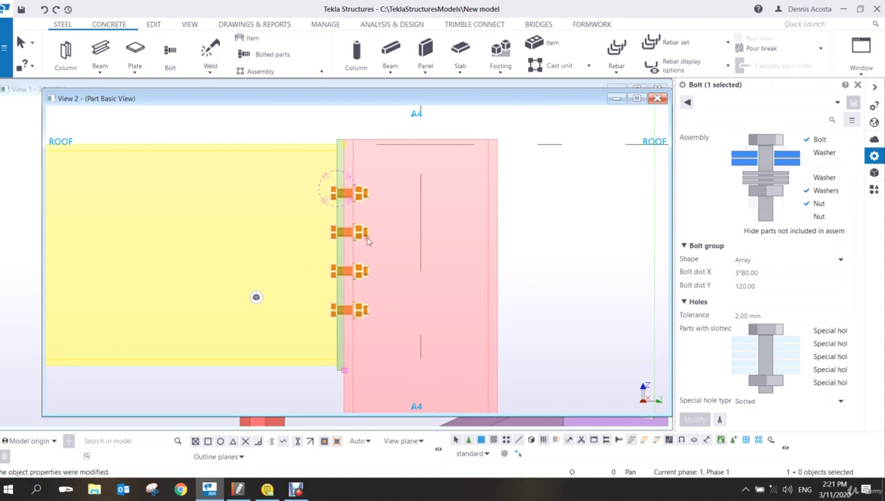
- Delete the bolt group and recreate it between column and end plate, from the roof line intersection down along their contact face
key("Delete")
scroll(543, 240, "down", 3)
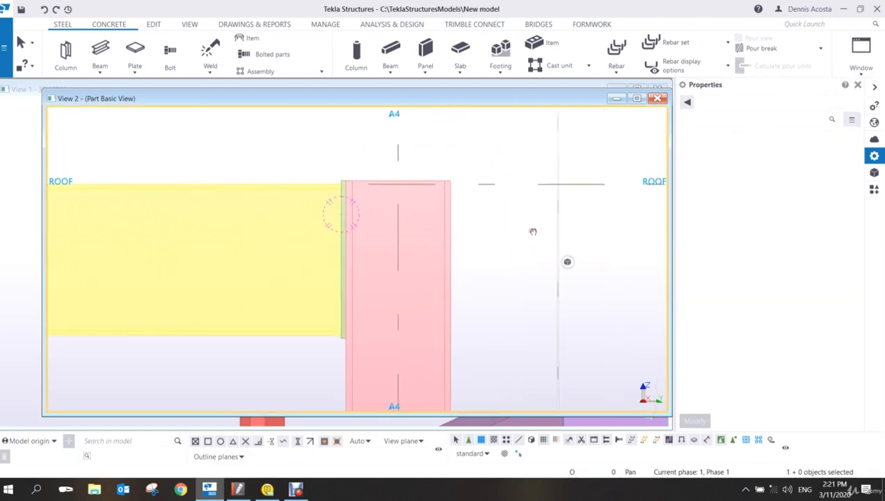
left_click(172, 56)
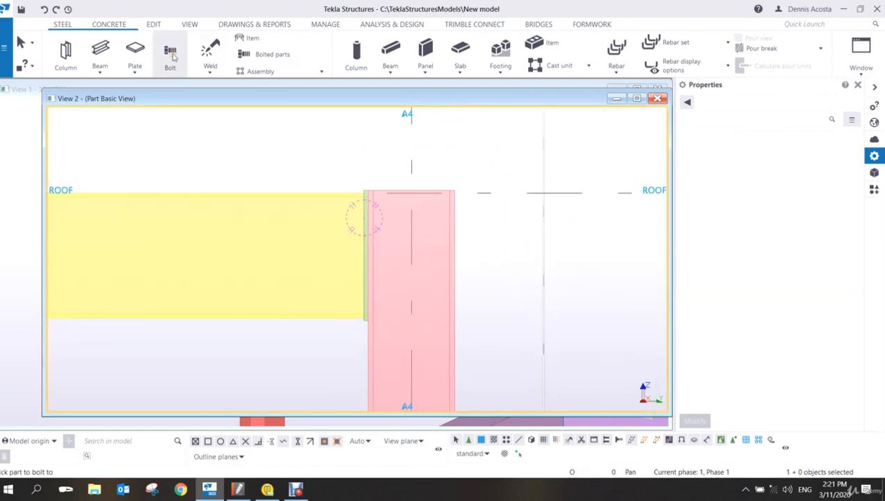
scroll(399, 209, "up", 2)
scroll(379, 203, "up", 3)
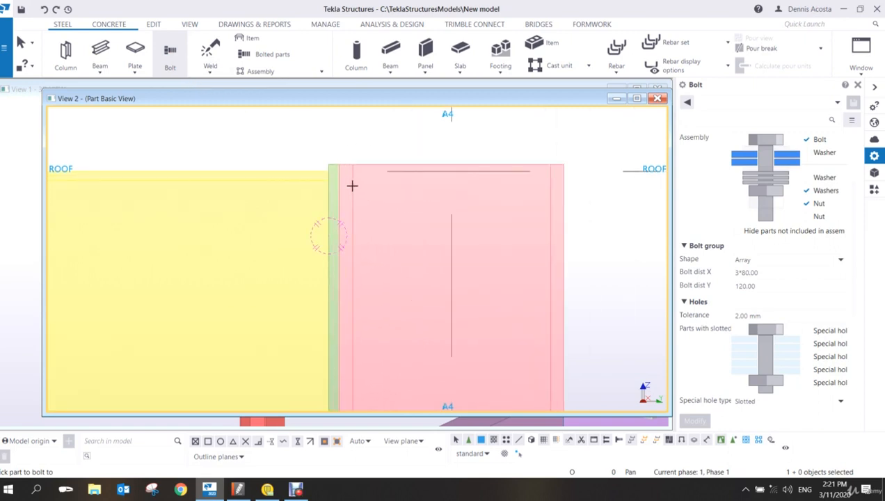
left_click(352, 185)
scroll(351, 184, "up", 2)
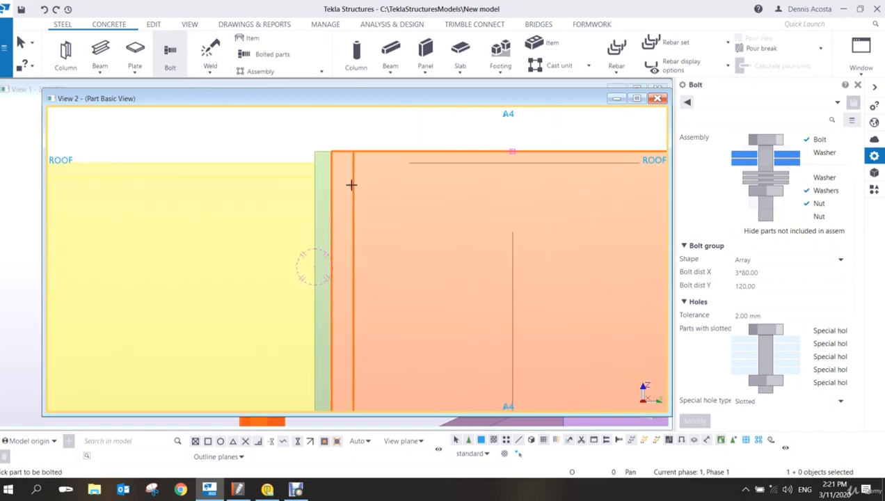
left_click(322, 151)
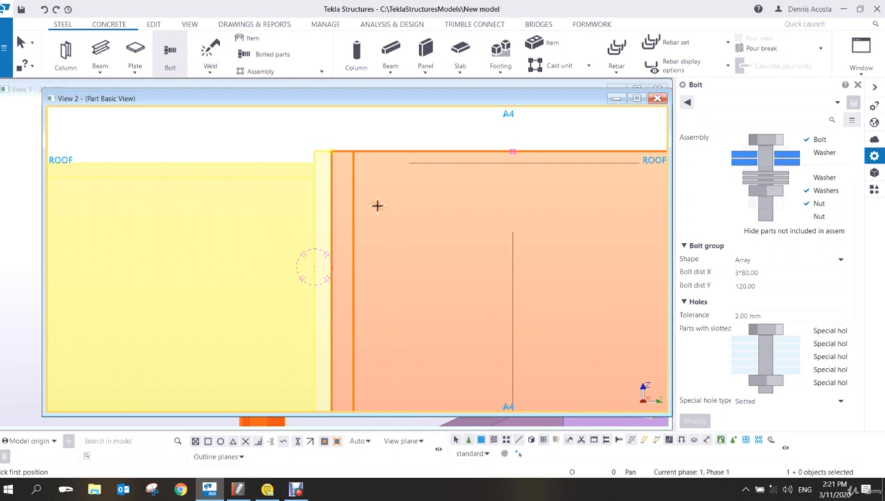
scroll(376, 203, "up", 2)
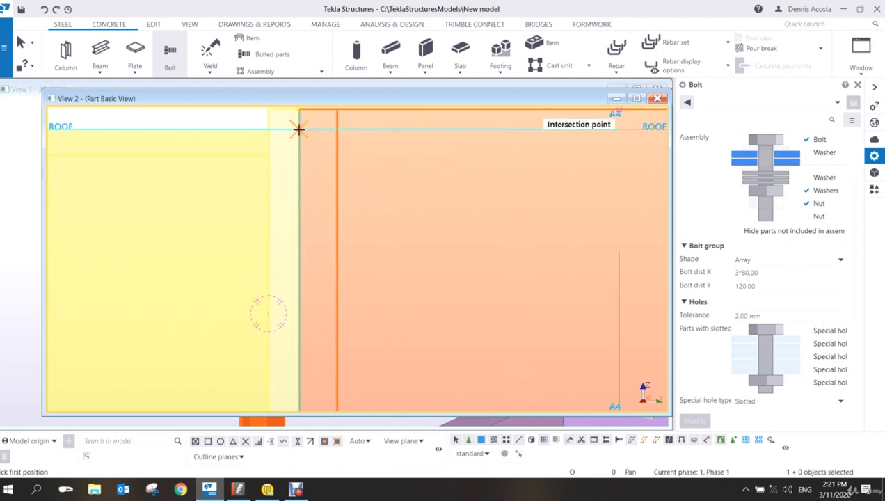
left_click(299, 129)
scroll(297, 252, "down", 2)
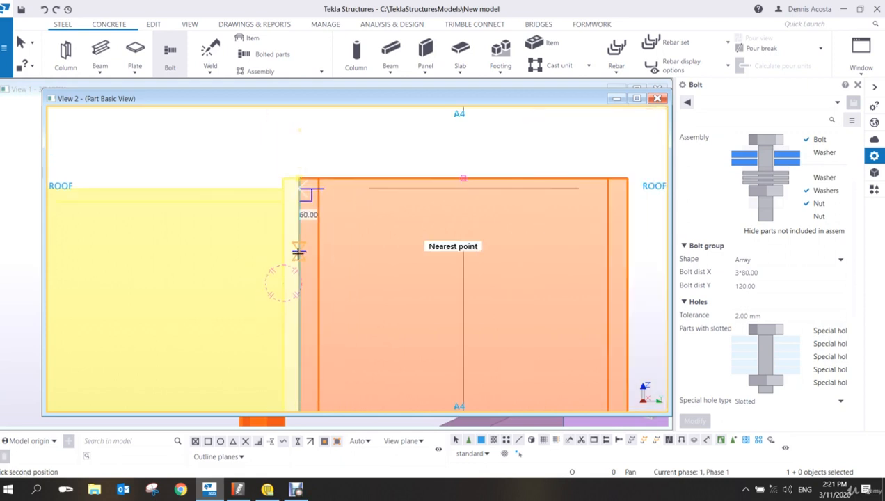
left_click(300, 388)
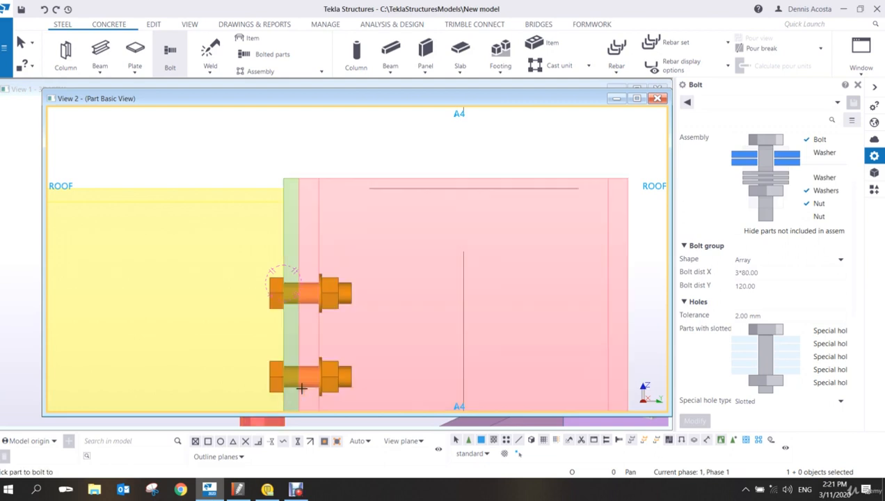
right_click(348, 278)
left_click(363, 284)
scroll(369, 281, "down", 2)
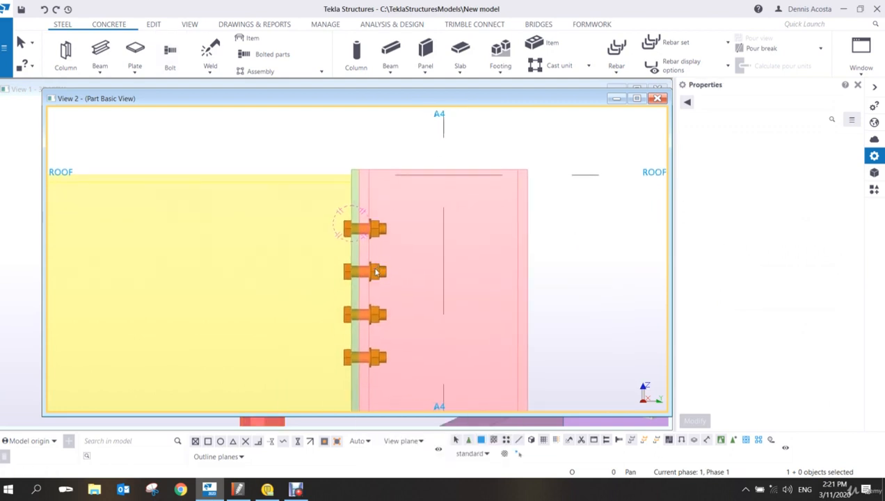
- Set both Bolt dist X and Bolt dist Y of the new bolt group to 0
left_click(382, 282)
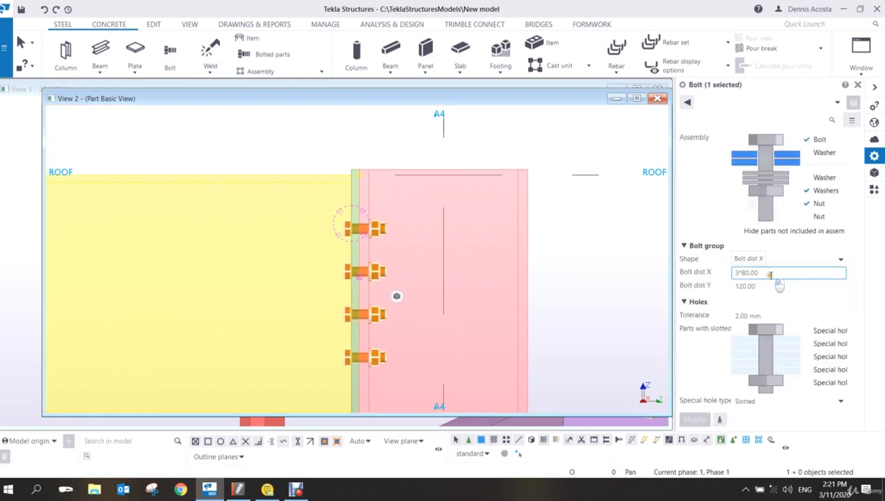
left_click_drag(770, 276, 664, 287)
type("0")
left_click_drag(768, 286, 661, 291)
type("0")
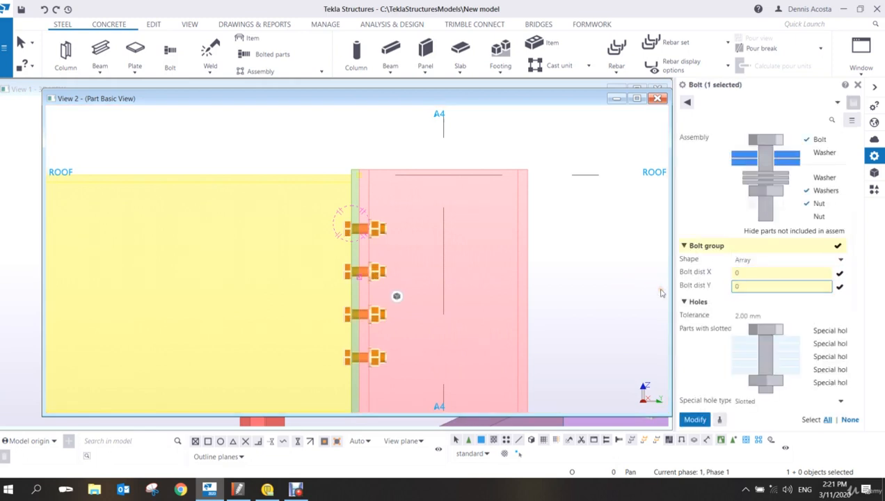
key("Return")
scroll(342, 240, "up", 2)
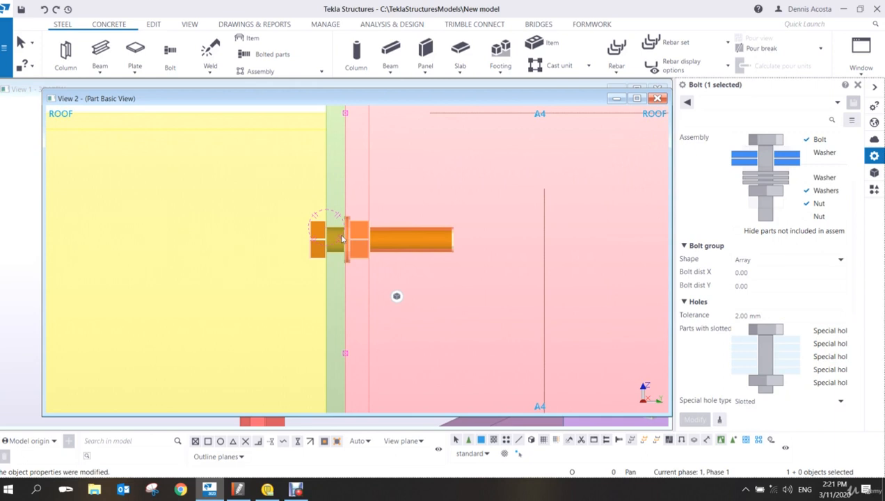
- Set the bolt group's Bolt dist X to 3*80 and Bolt dist Y to 120
scroll(341, 239, "down", 3)
left_click_drag(765, 272, 673, 282)
type("3-")
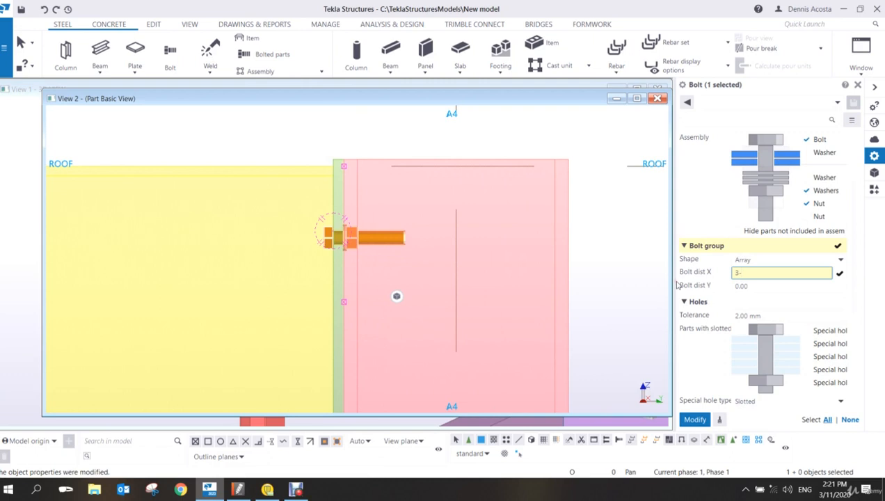
type("80")
key("Tab")
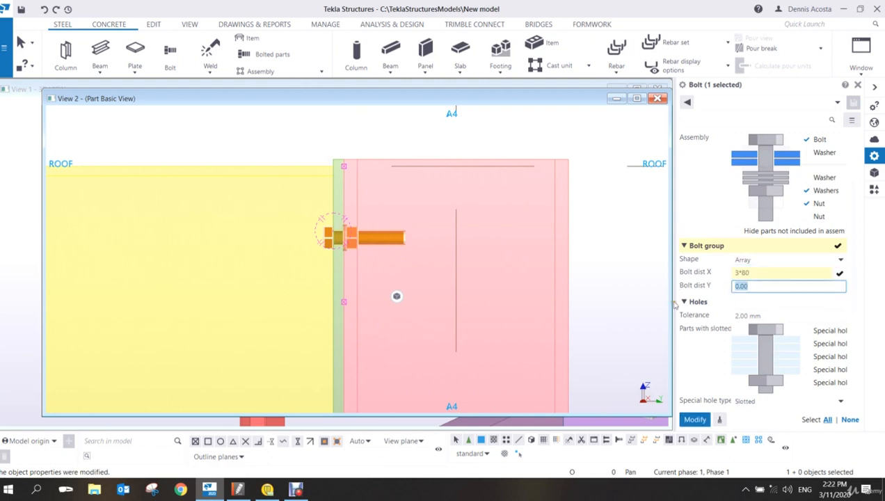
type("120")
key("Return")
scroll(398, 218, "down", 3)
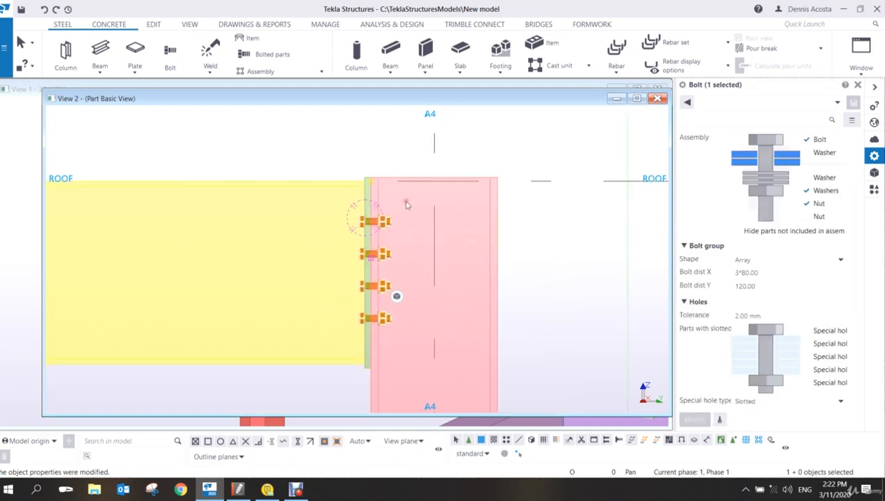
- Turn the joint to a 3D view and make welds visible in the model and in components through the view's display settings
scroll(397, 218, "up", 4)
middle_click_drag(393, 231, 425, 249, "ctrl")
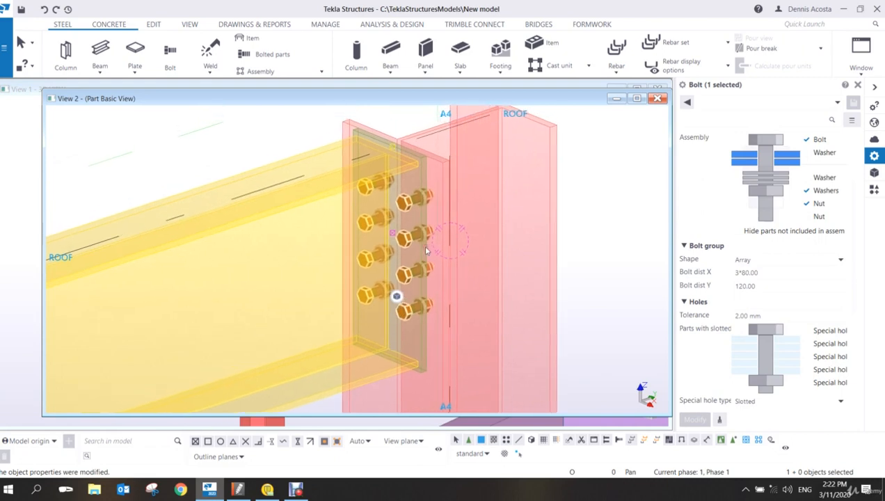
scroll(442, 243, "down", 5)
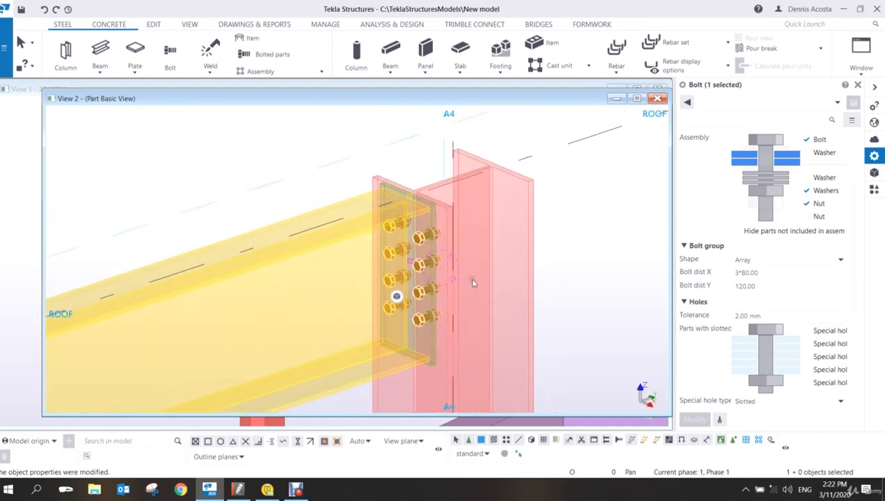
left_click(559, 276)
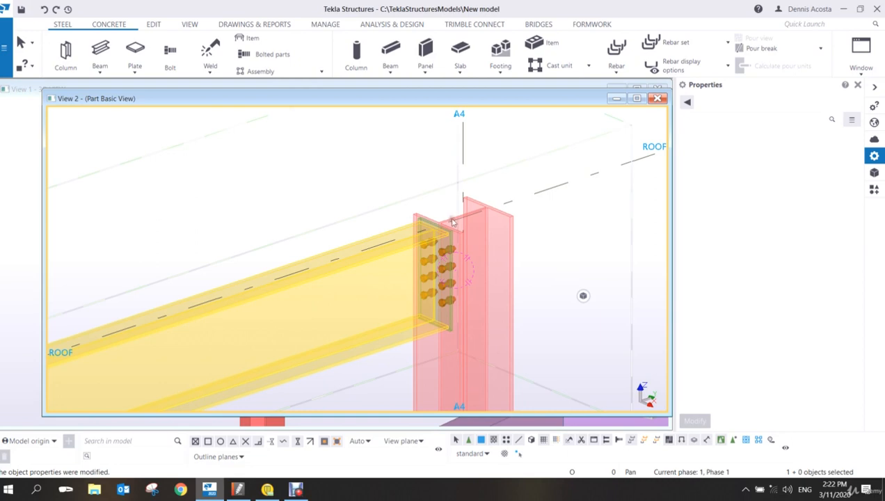
double_click(390, 178)
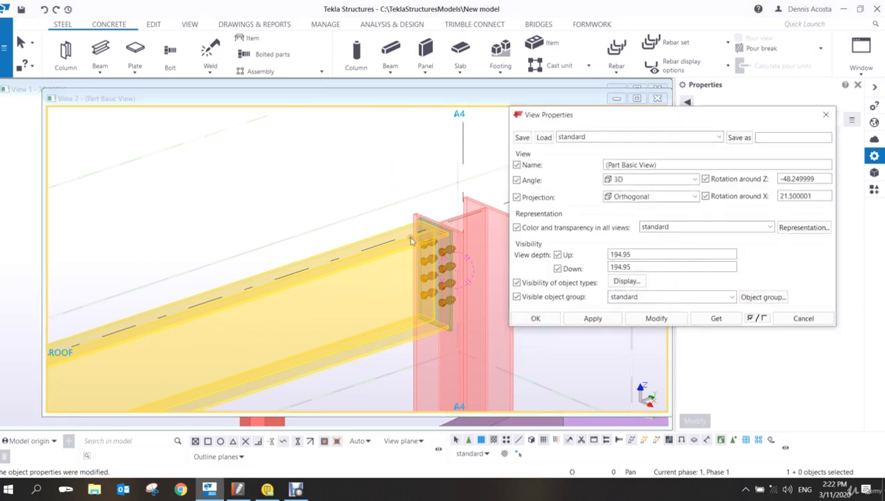
left_click(627, 281)
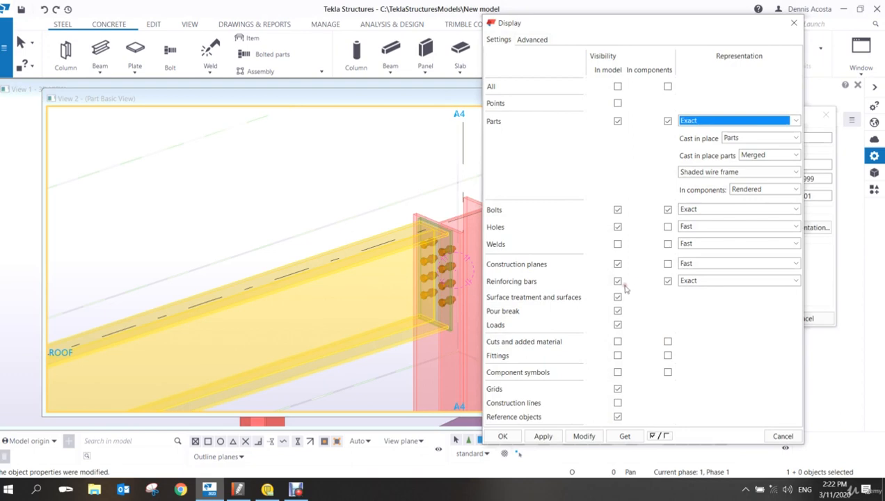
left_click(617, 244)
left_click(667, 243)
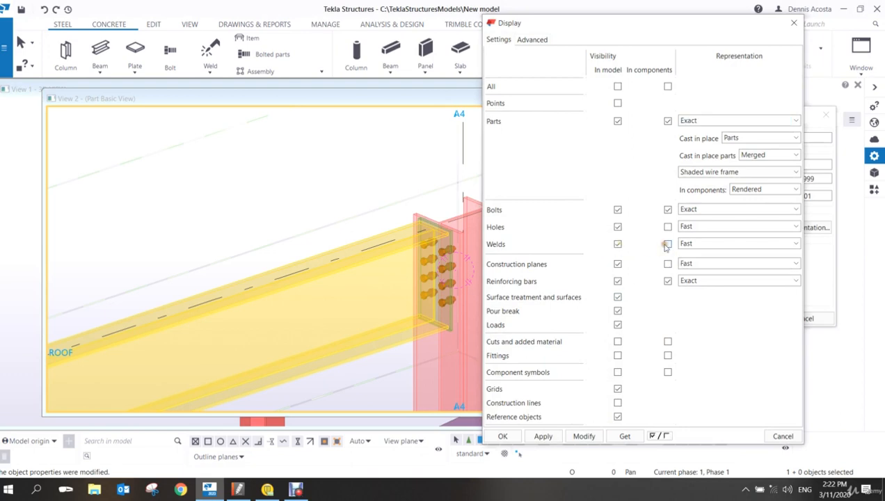
left_click(584, 436)
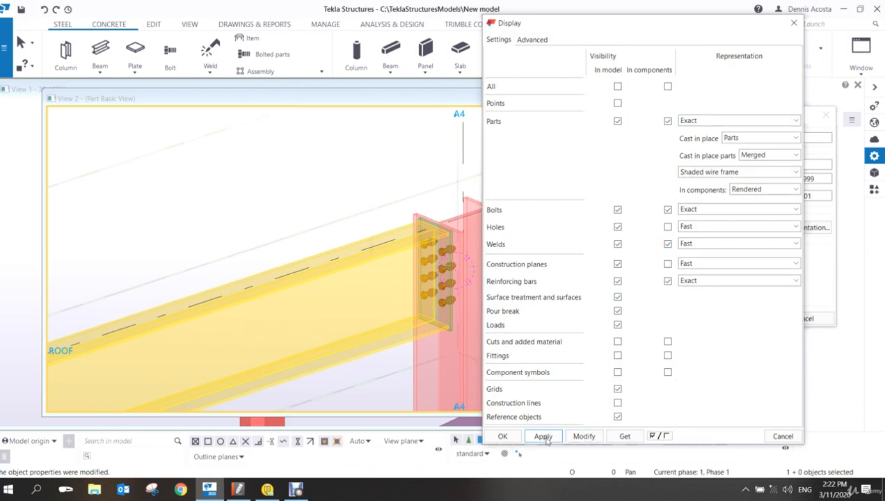
left_click(503, 436)
left_click(540, 319)
- Select the end plate together with its bolt group and connecting objects using a window around the joint
scroll(460, 263, "up", 5)
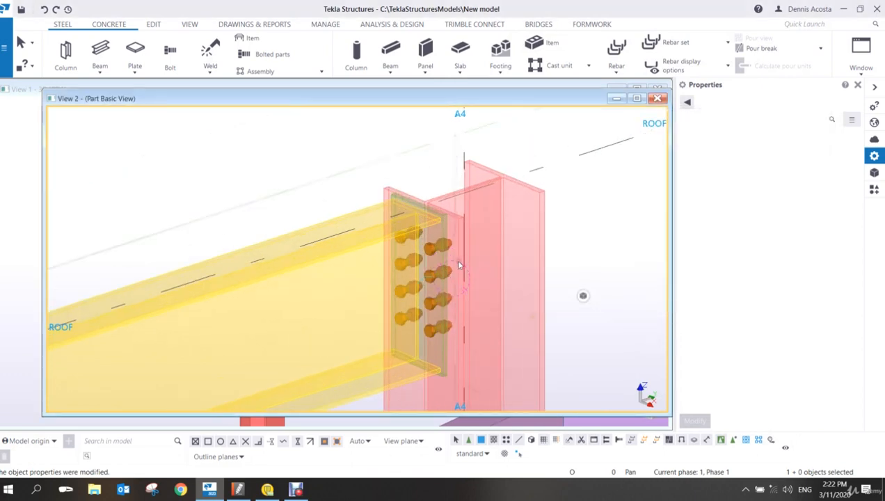
middle_click_drag(459, 247, 422, 238)
scroll(423, 238, "down", 4)
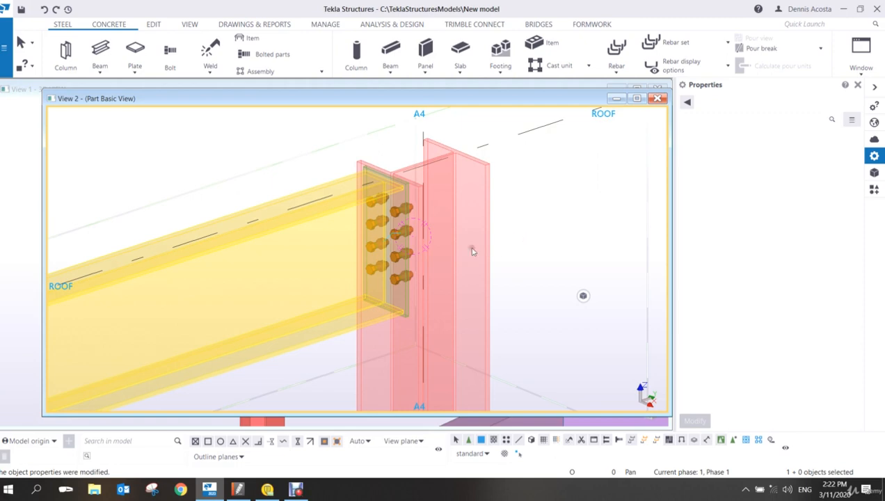
scroll(436, 215, "down", 5)
scroll(438, 217, "up", 4)
scroll(443, 224, "down", 2)
middle_click_drag(443, 224, 387, 234)
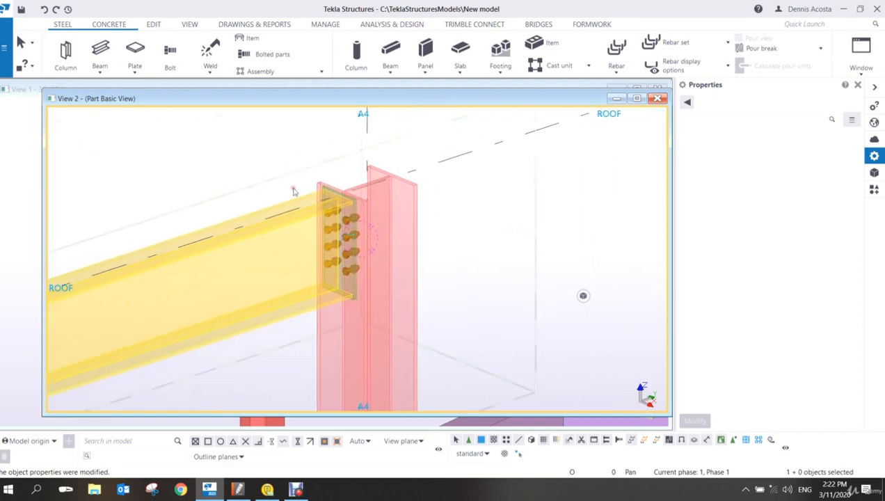
left_click_drag(261, 128, 459, 366)
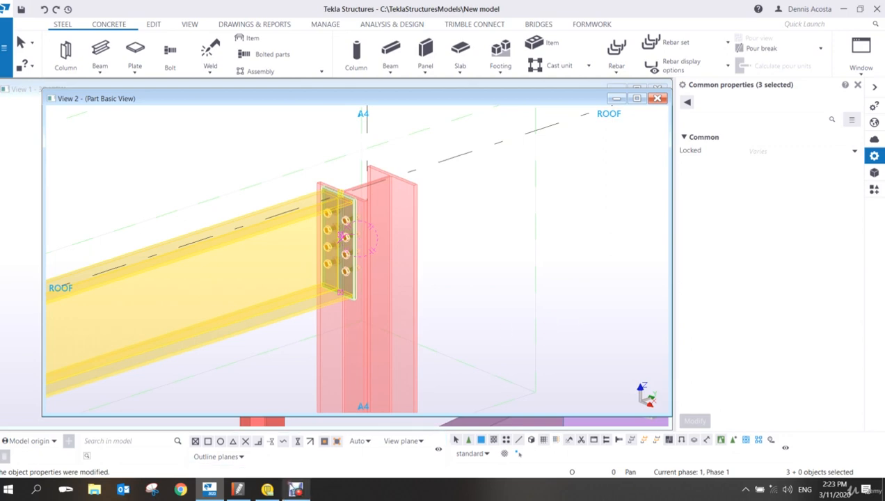
left_click(296, 489)
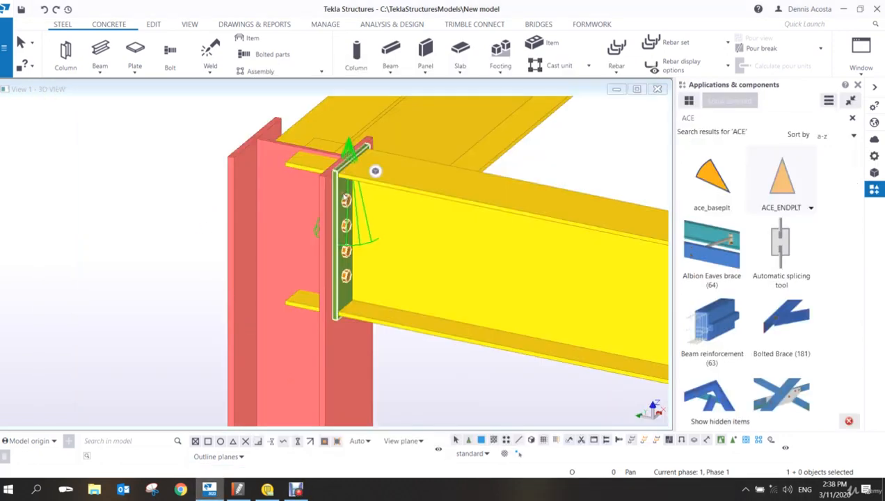
- Open the end plate component at the beam-to-column joint in the custom component editor and view the joint up close in 3D
right_click(353, 153)
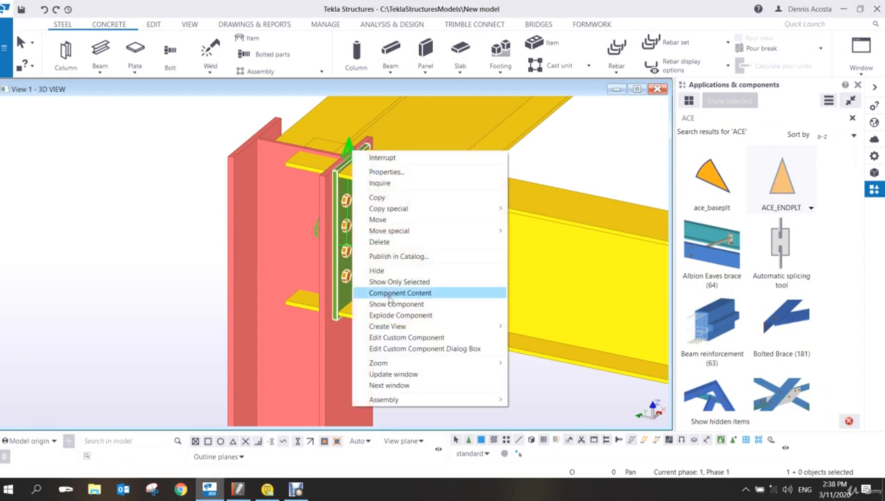
left_click(409, 340)
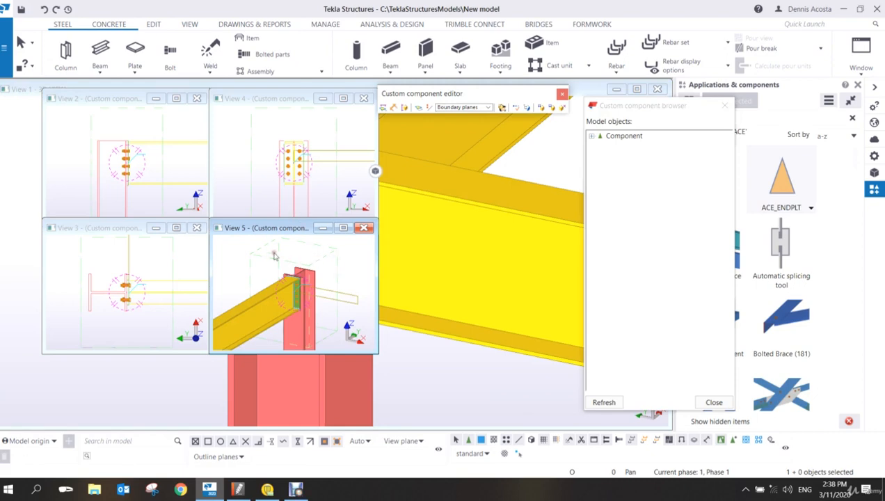
scroll(316, 299, "up", 4)
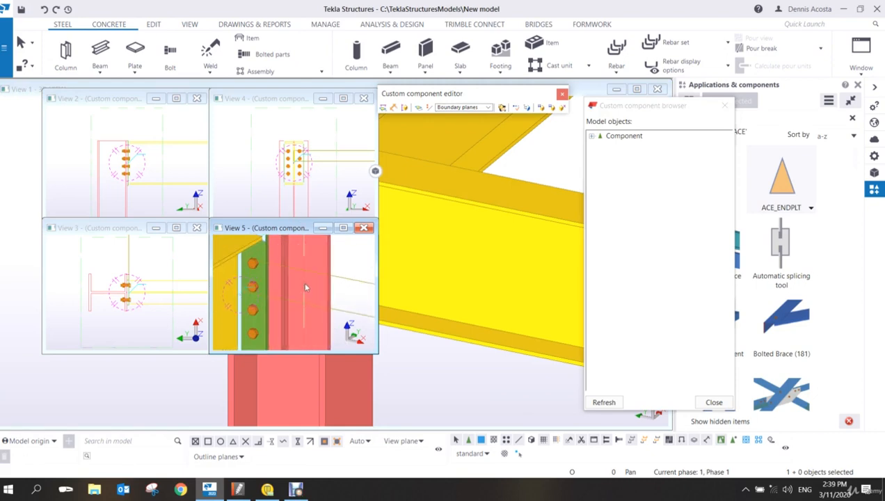
scroll(313, 288, "down", 3)
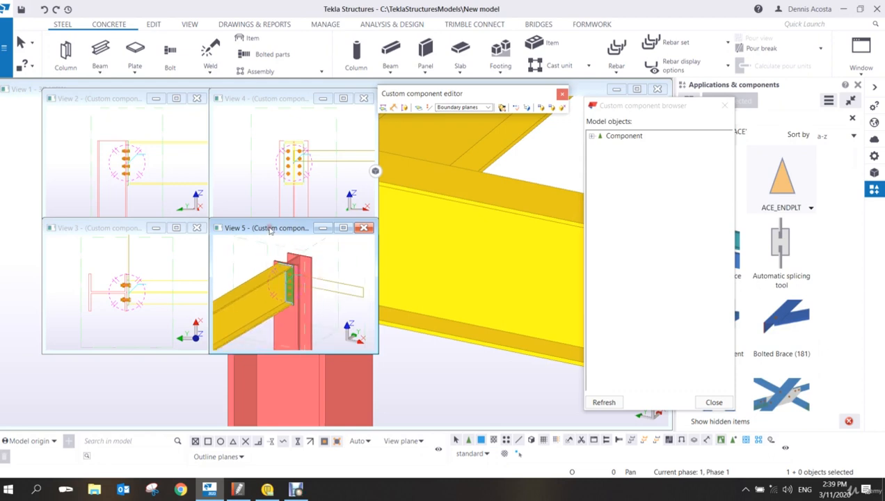
- Select the existing fitting at the beam's end in the component editor's 3D view and delete it
left_click_drag(271, 230, 294, 240)
left_click(167, 157)
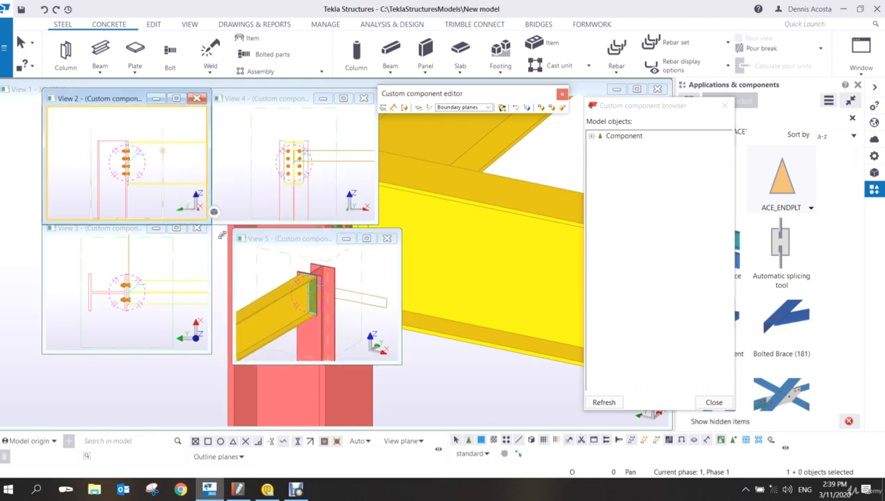
left_click(346, 293)
scroll(350, 294, "up", 3)
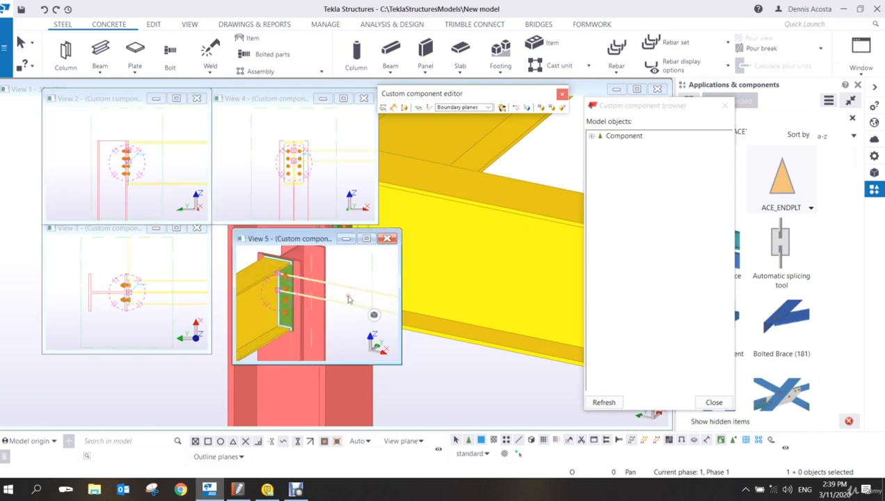
scroll(350, 294, "down", 1)
scroll(350, 294, "down", 2)
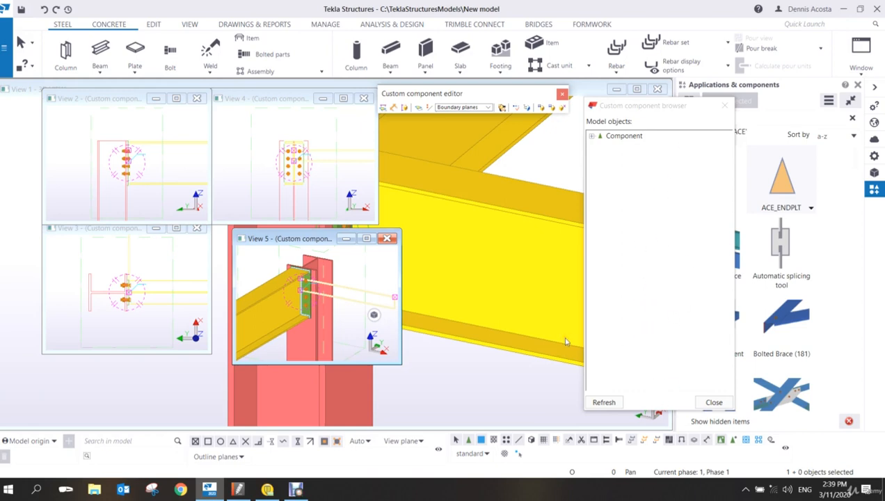
left_click(351, 291)
left_click(351, 292)
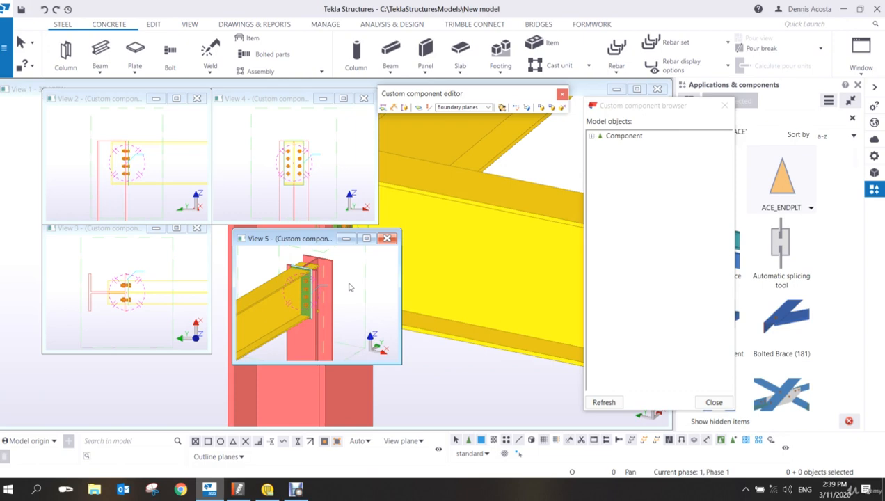
- Enlarge the custom component editor's front view window and bring the end plate and bolts into close view
left_click(167, 195)
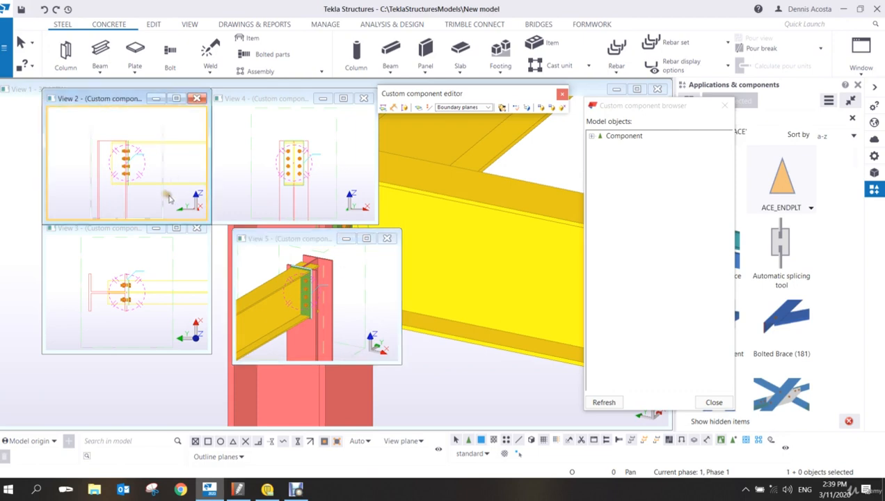
left_click_drag(211, 223, 557, 425)
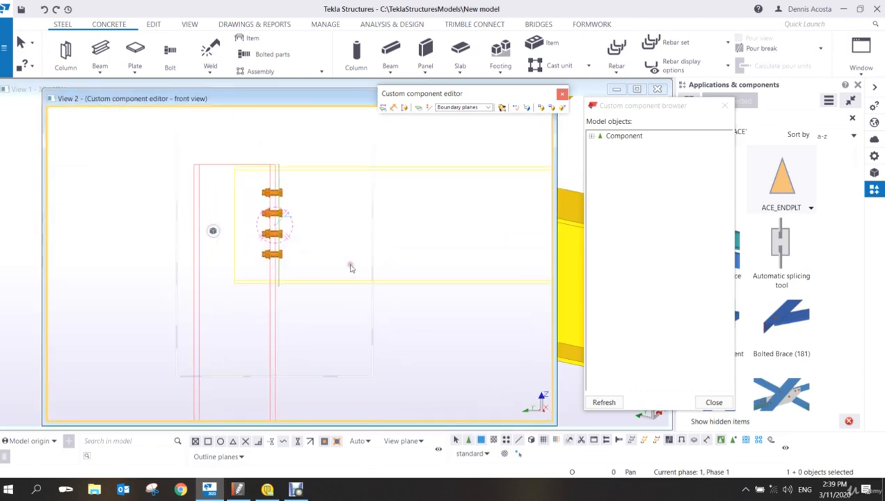
scroll(270, 209, "up", 4)
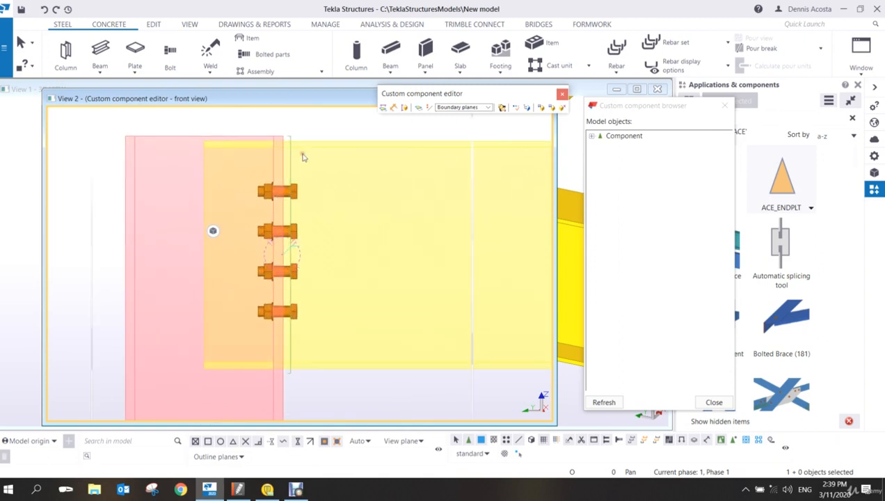
scroll(318, 385, "up", 2)
scroll(313, 379, "down", 3)
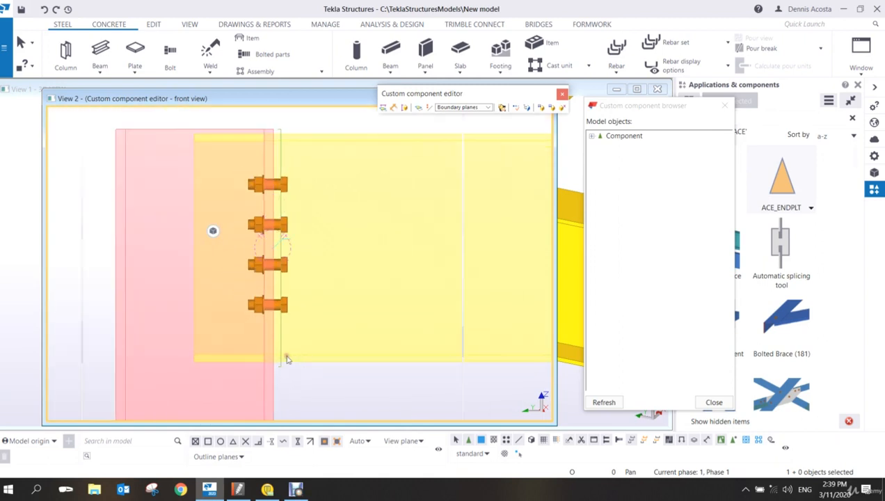
- Select the bolt group, the weld and the beam in turn to identify each one in the custom component browser
left_click(151, 26)
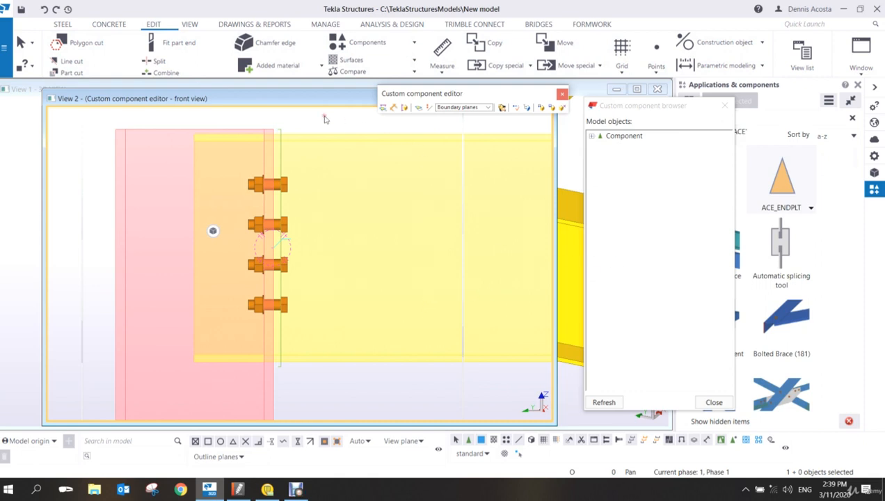
left_click(253, 184)
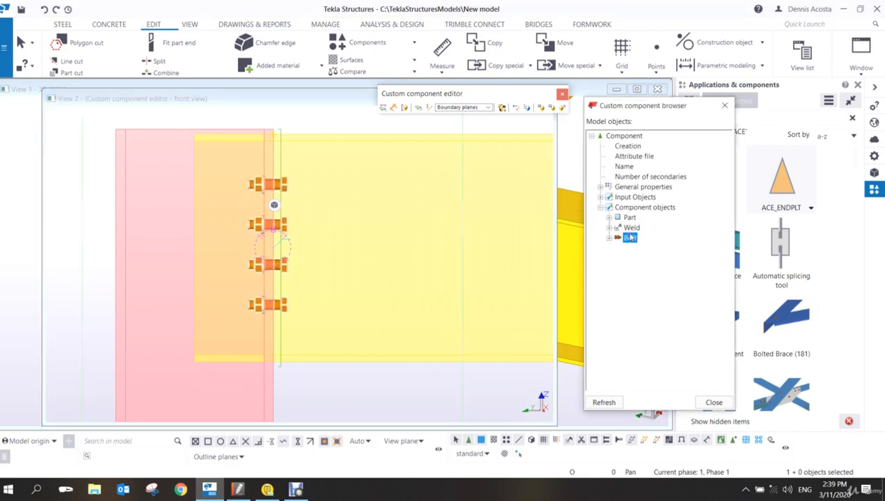
left_click(631, 228)
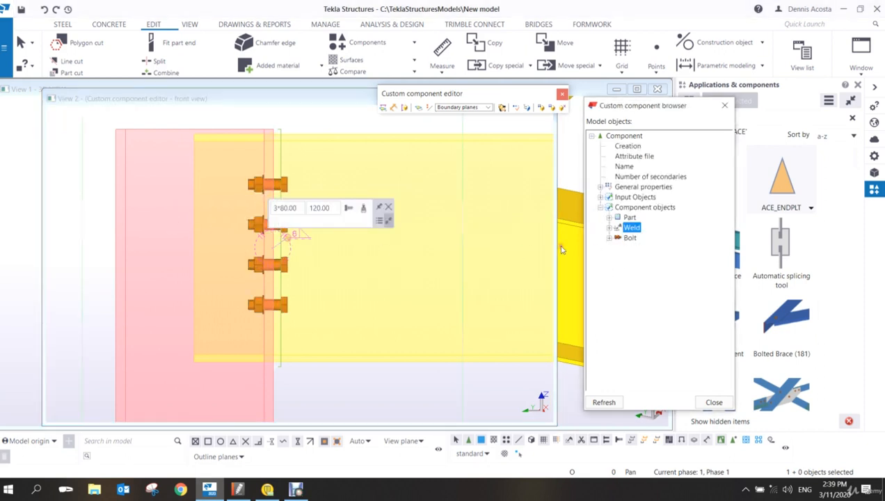
left_click(309, 138)
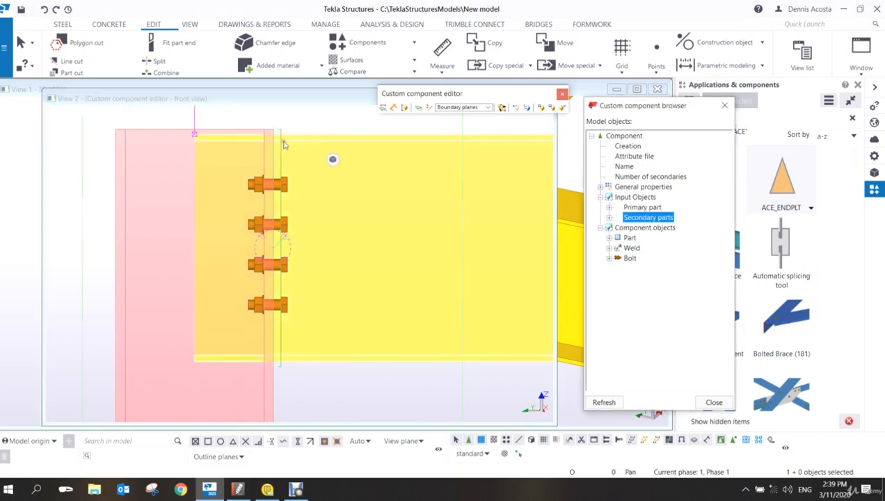
- Fit the end of the secondary beam to the end plate's beam-side face with Fit part end in the front view
left_click(282, 138)
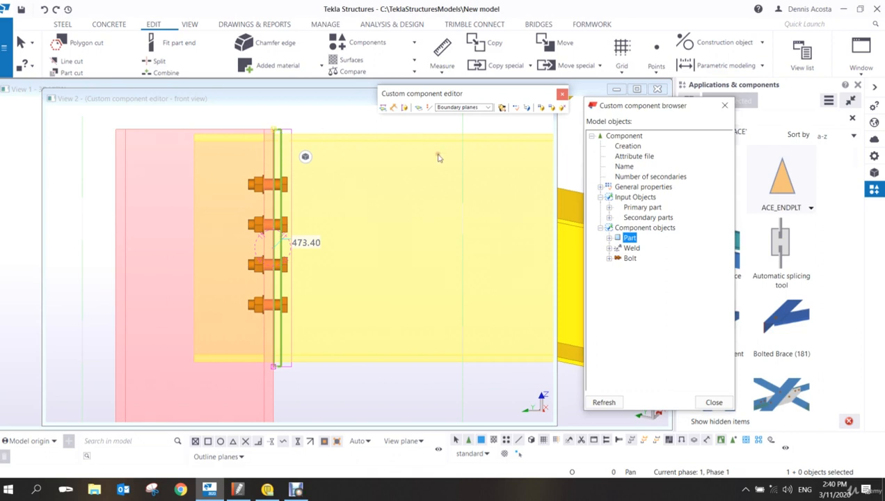
left_click(604, 402)
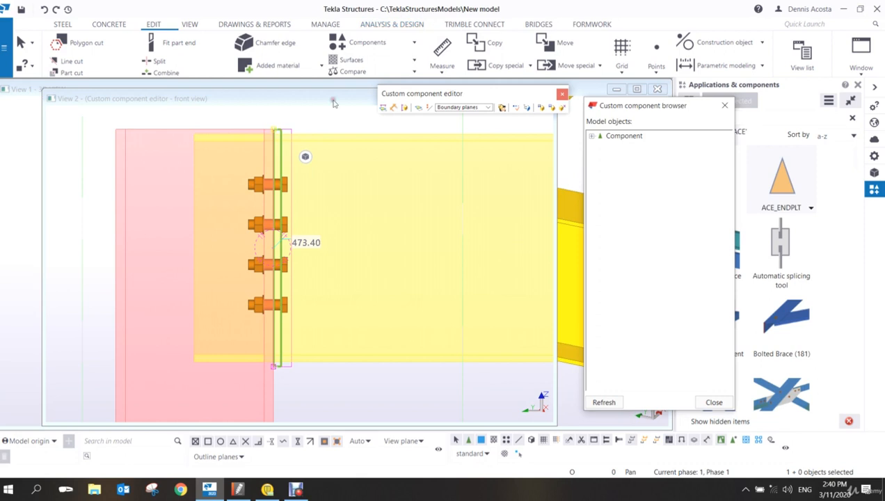
left_click(167, 43)
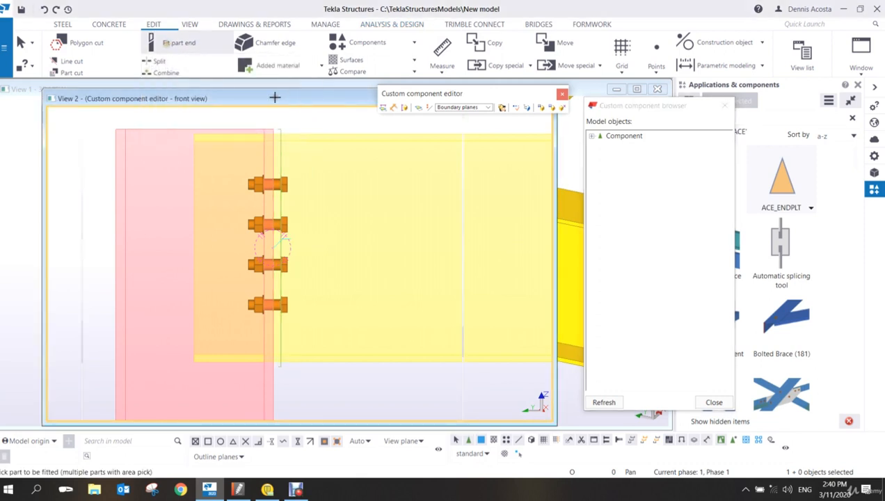
left_click(331, 135)
scroll(295, 149, "up", 2)
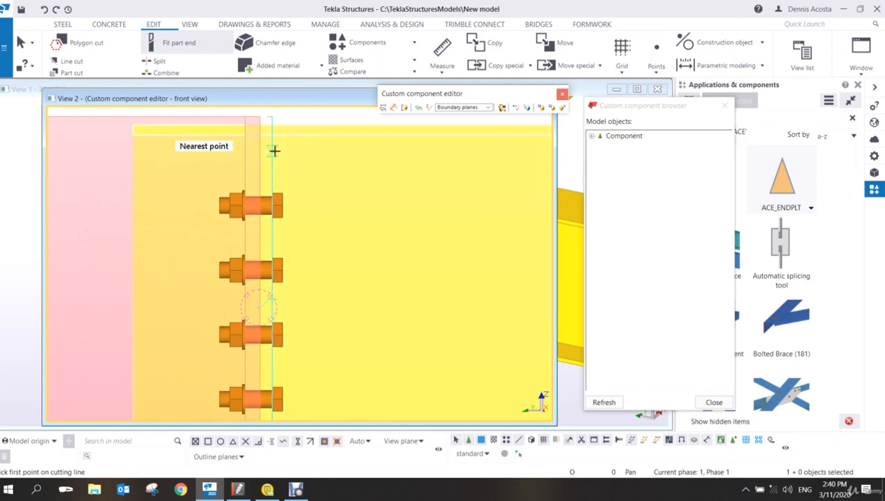
left_click(274, 150)
left_click(271, 247)
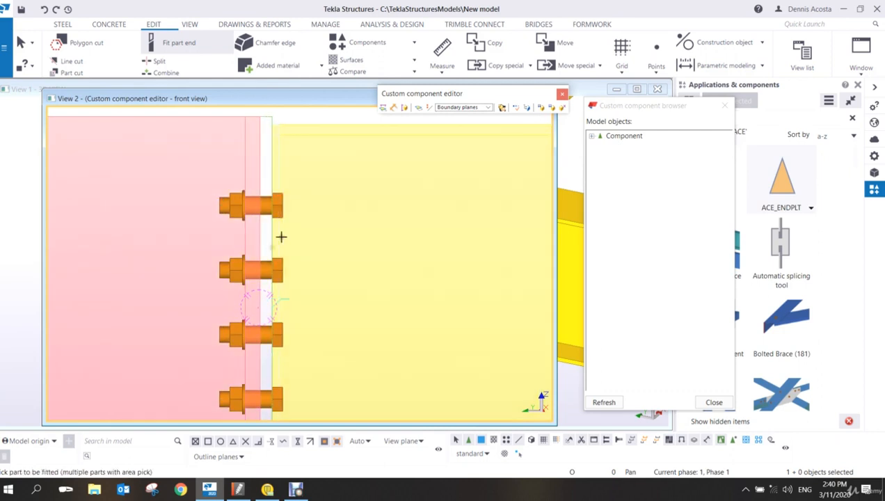
scroll(297, 178, "down", 3)
right_click(298, 173)
left_click(325, 177)
scroll(285, 200, "up", 2)
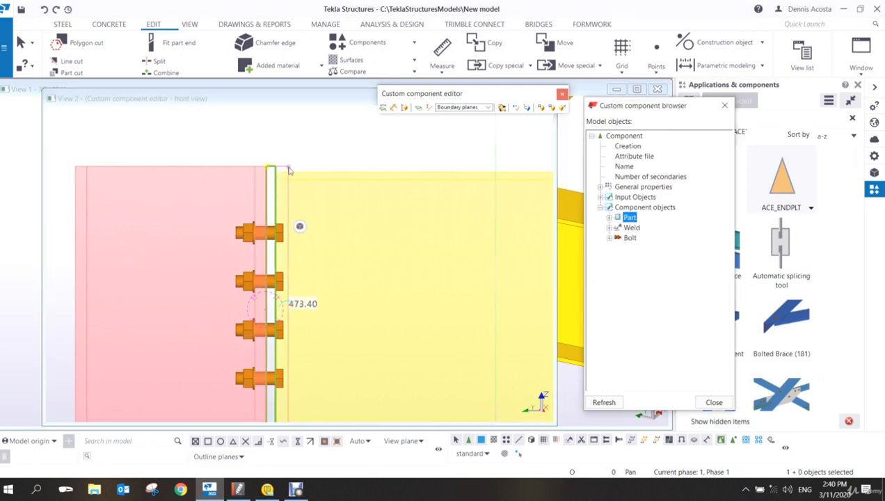
- Select the fitting at the beam end and refresh the component browser to check its entry under Component objects
middle_click_drag(275, 206, 239, 204, "ctrl")
middle_click_drag(456, 170, 353, 171)
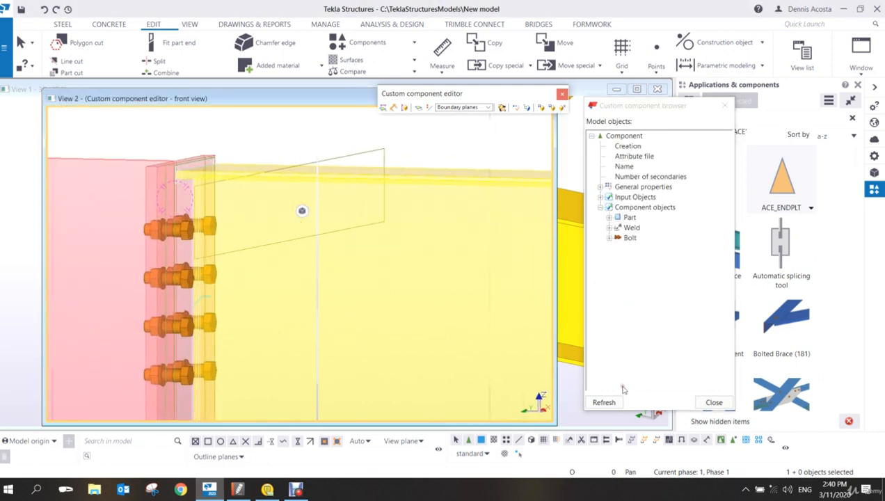
left_click(382, 151)
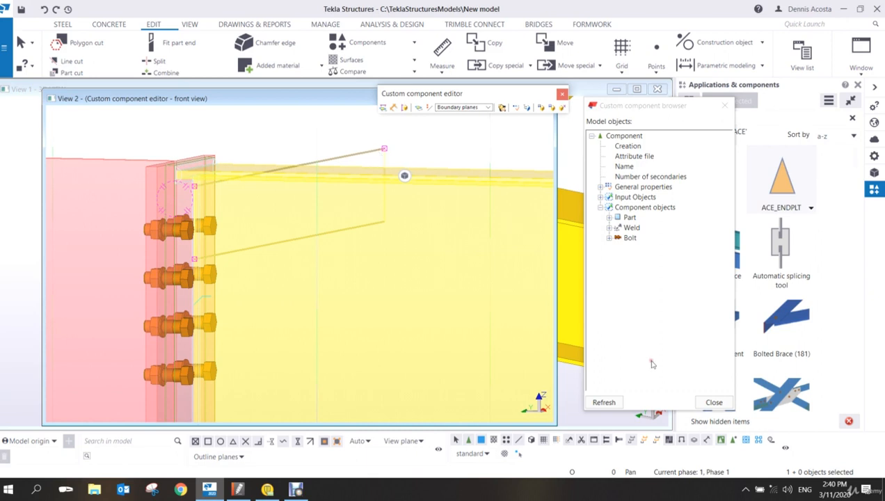
left_click(602, 390)
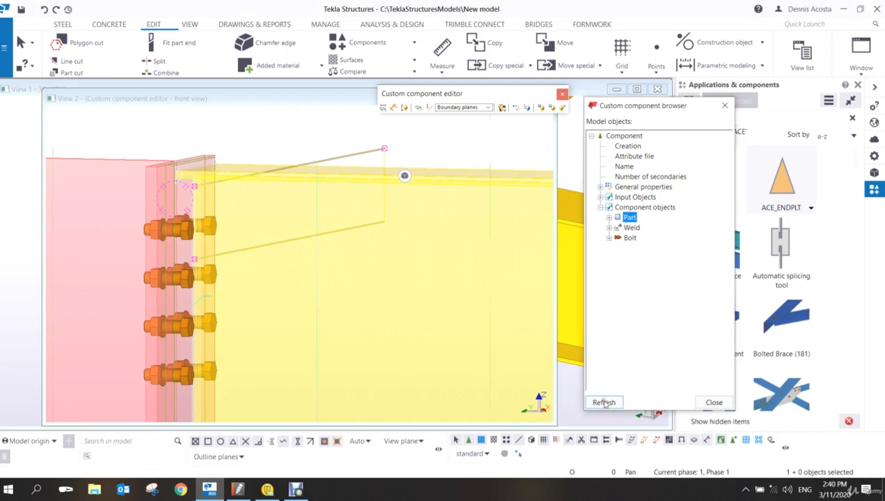
left_click(603, 402)
left_click(363, 123)
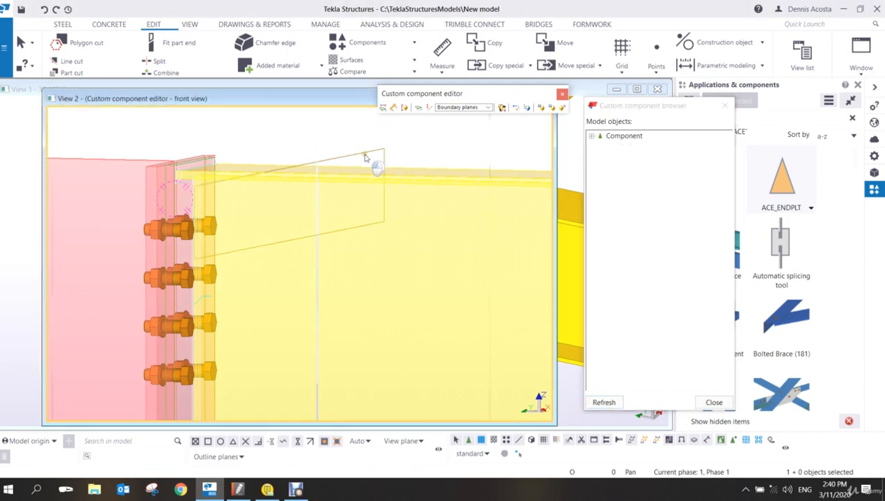
left_click(363, 154)
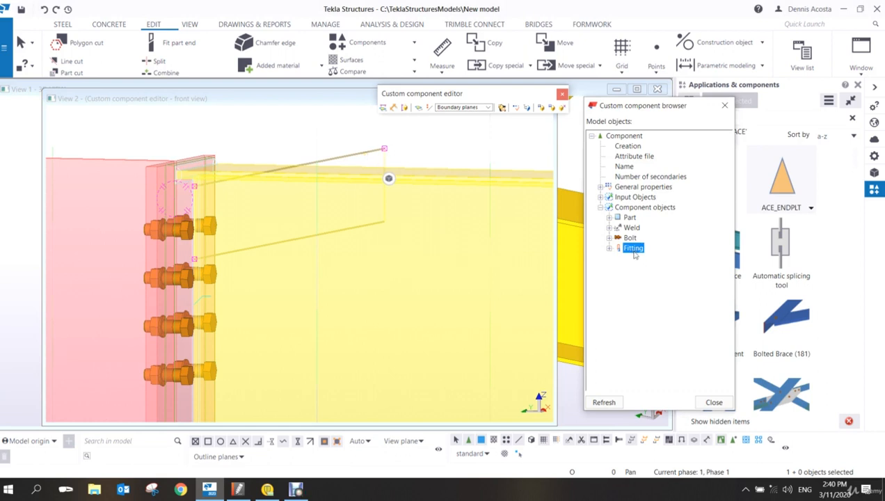
- Close the custom component editor, saving ACE_ENDPLT and replacing all its occurrences in the model
left_click(563, 107)
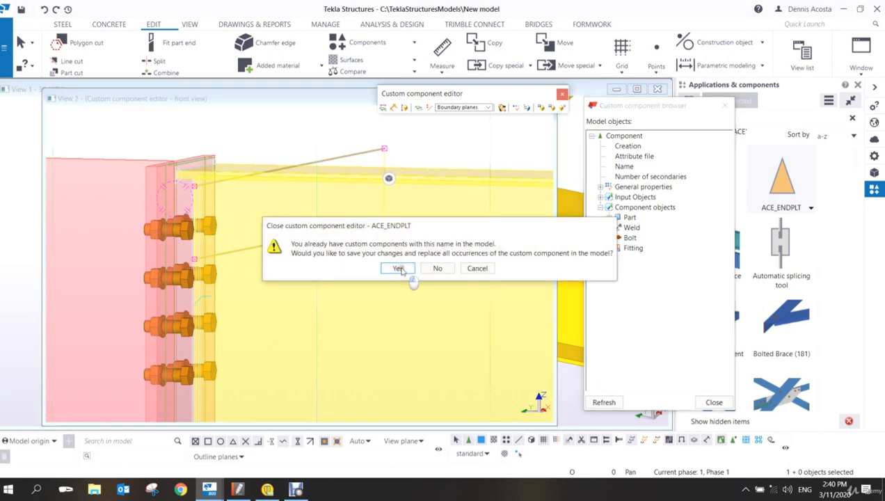
left_click(398, 268)
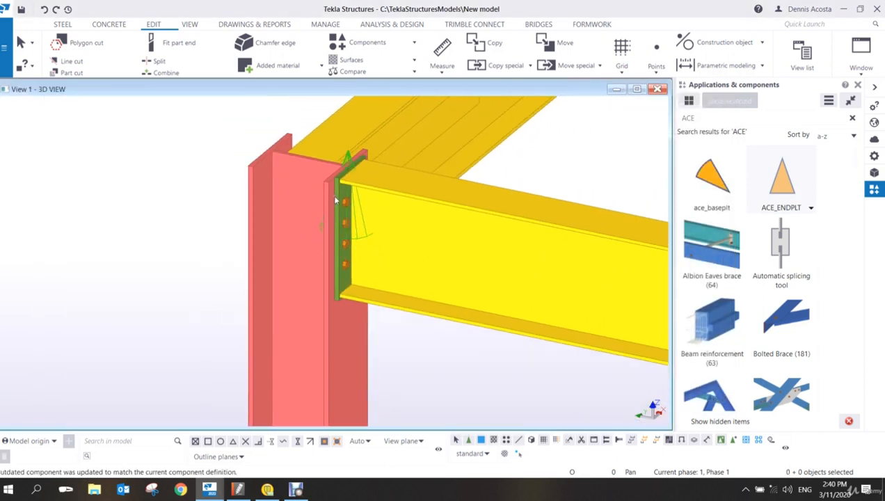
- Examine the ACE_ENDPLT connections at the beam-to-column joints along the frame in the 3D view
scroll(348, 204, "down", 1)
scroll(355, 205, "down", 1)
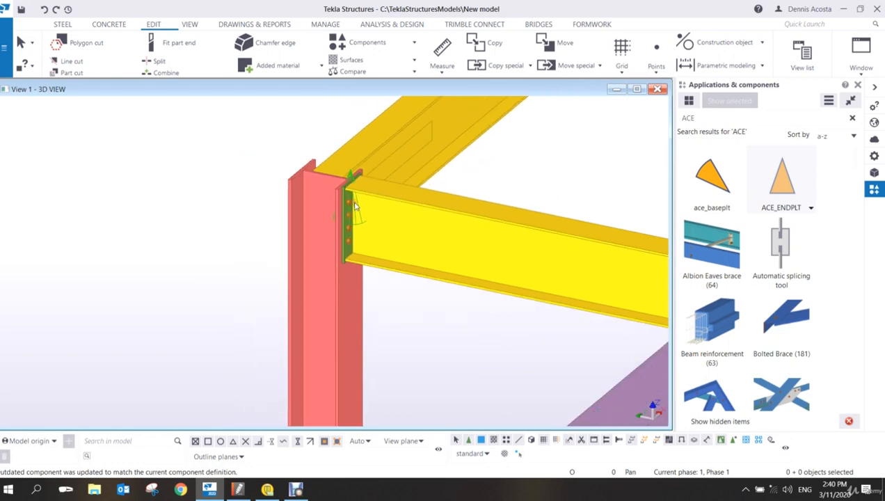
scroll(355, 205, "down", 2)
middle_click_drag(438, 186, 450, 292)
scroll(469, 167, "up", 6)
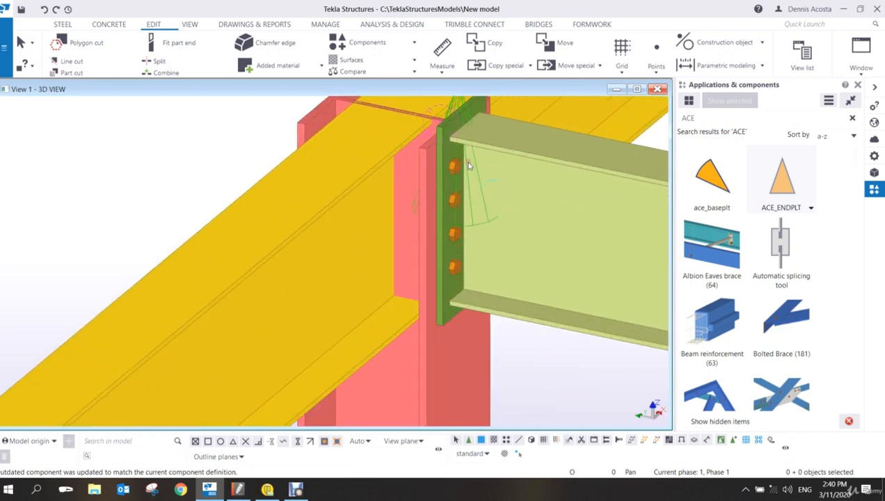
scroll(470, 166, "down", 5)
middle_click_drag(506, 168, 392, 320)
middle_click_drag(612, 223, 454, 295)
scroll(491, 148, "up", 4)
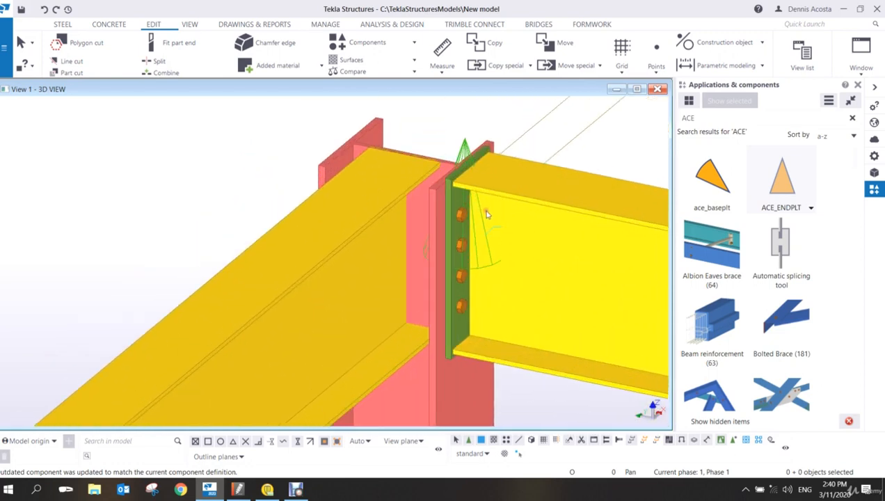
scroll(488, 212, "down", 4)
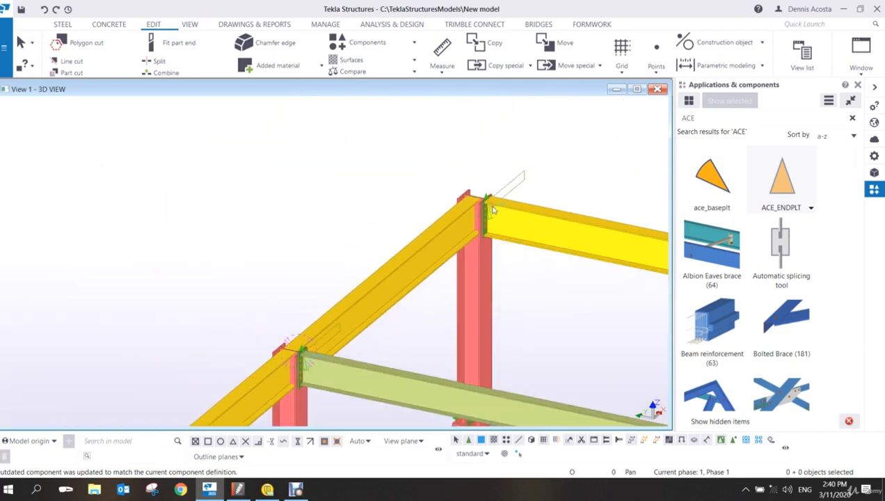
scroll(493, 210, "down", 1)
middle_click_drag(465, 292, 472, 171)
scroll(472, 171, "down", 2)
scroll(339, 244, "up", 3)
middle_click_drag(437, 215, 285, 320)
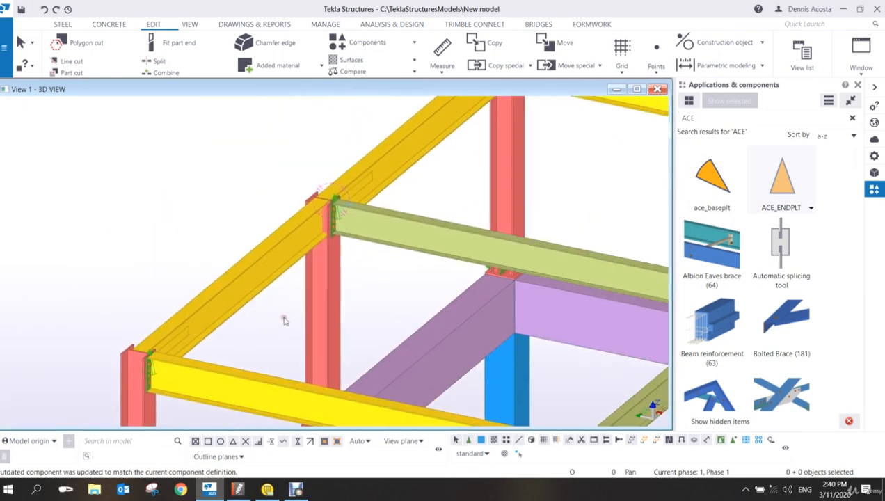
scroll(283, 320, "down", 2)
scroll(298, 279, "up", 4)
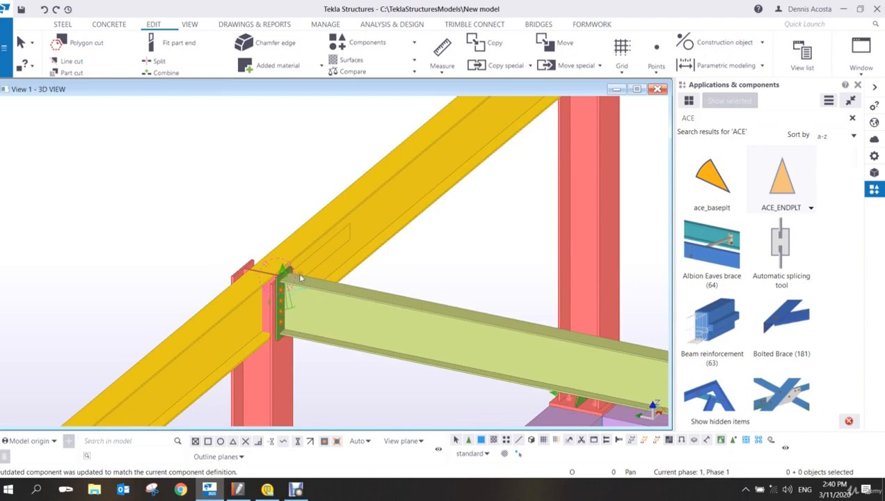
scroll(301, 278, "down", 3)
scroll(501, 139, "up", 3)
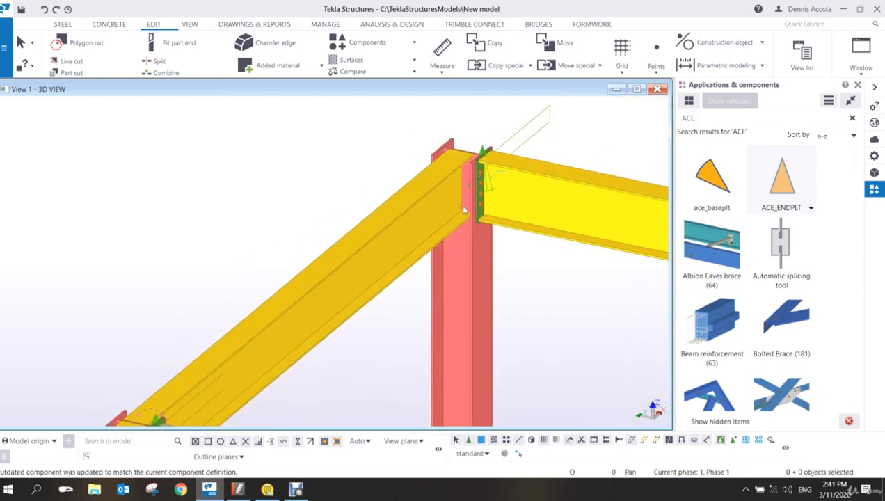
scroll(464, 209, "down", 5)
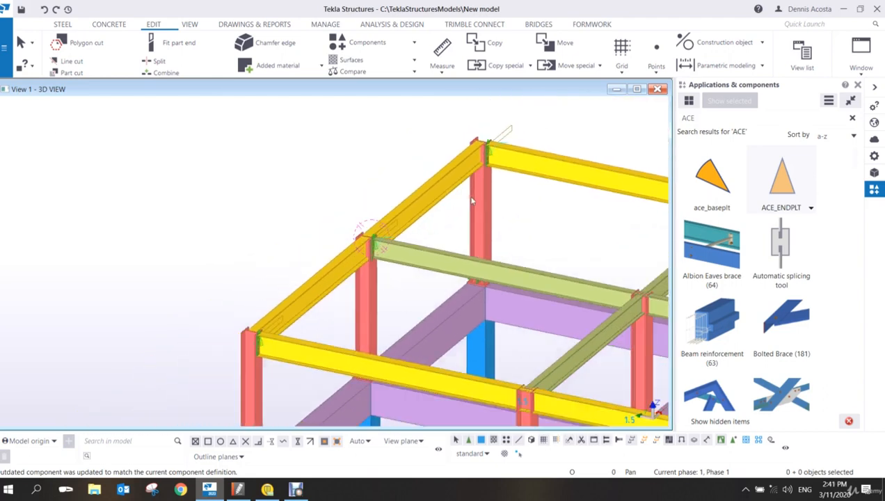
middle_click_drag(444, 255, 441, 234)
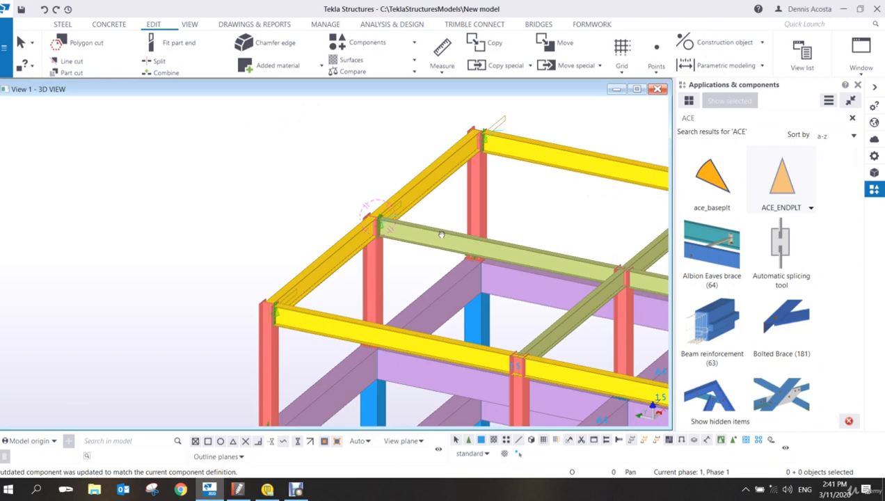
scroll(300, 319, "up", 4)
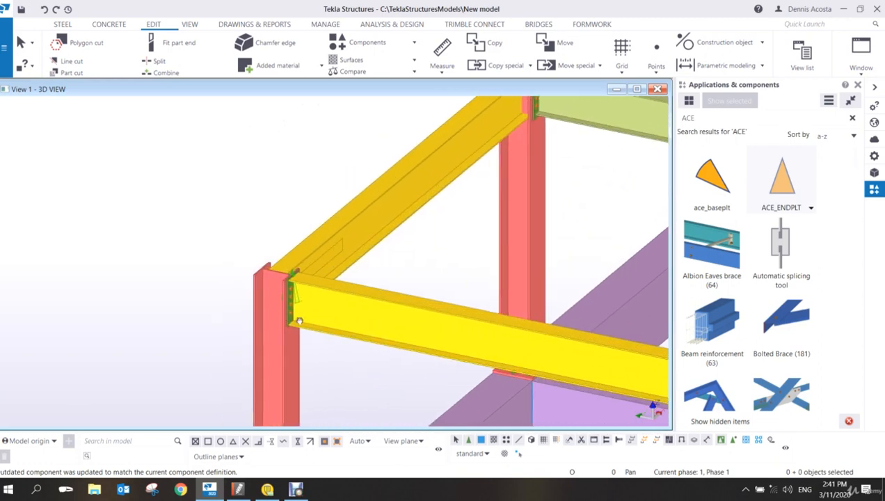
scroll(334, 321, "up", 4)
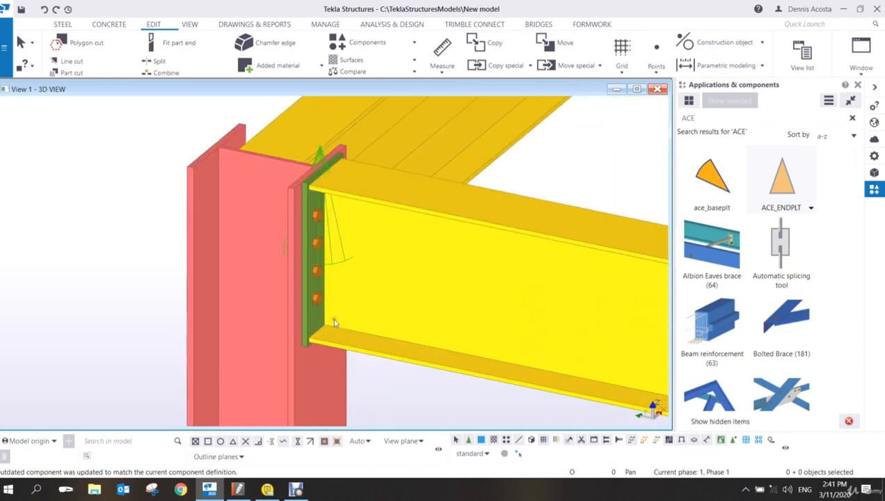
scroll(334, 322, "down", 3)
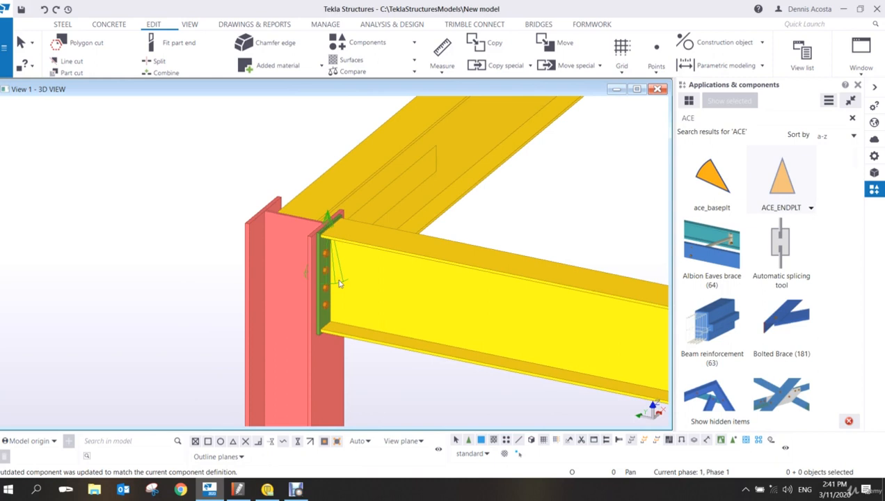
- Open the end plate connection at the corner column for custom component editing and enlarge the editor's front view
scroll(340, 278, "up", 2)
left_click(321, 195)
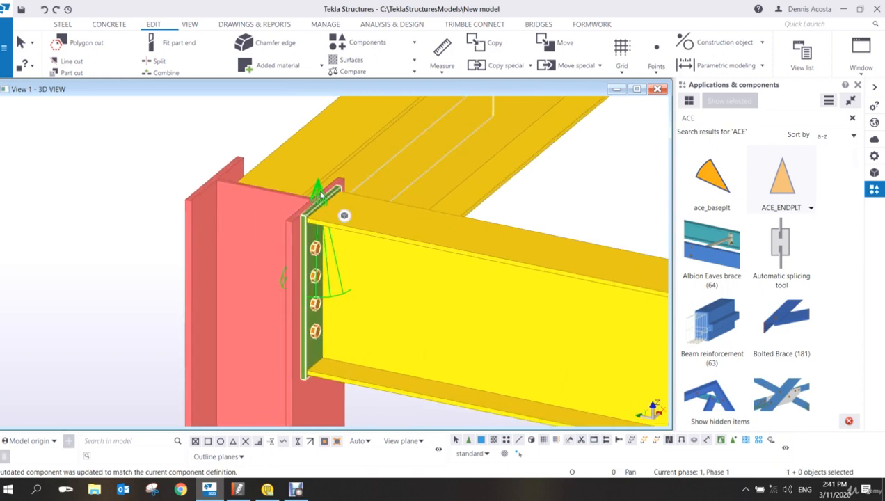
right_click(321, 197)
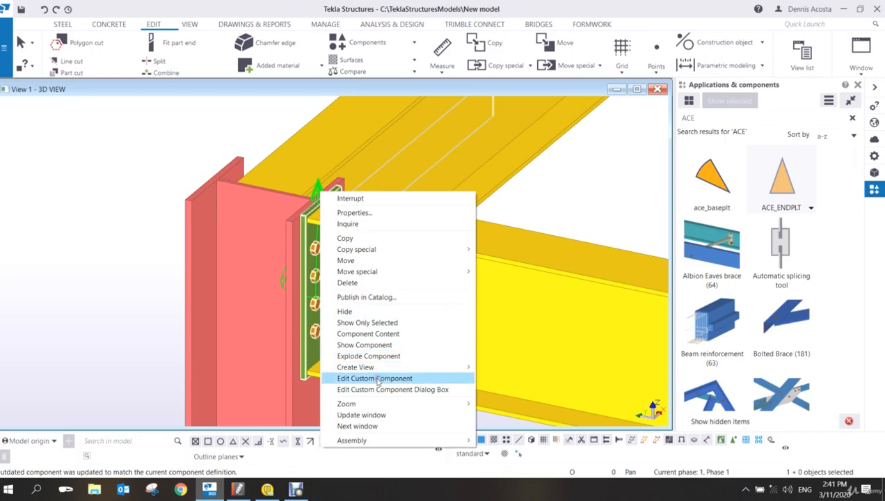
left_click(377, 379)
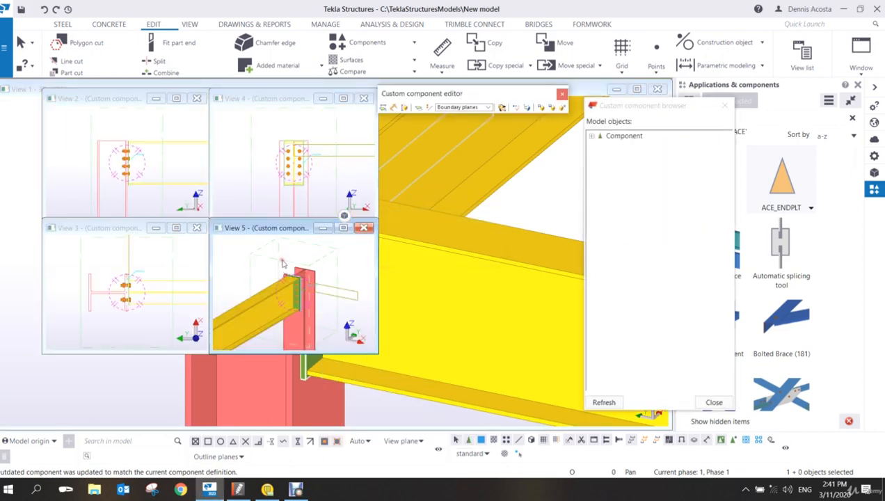
left_click(140, 164)
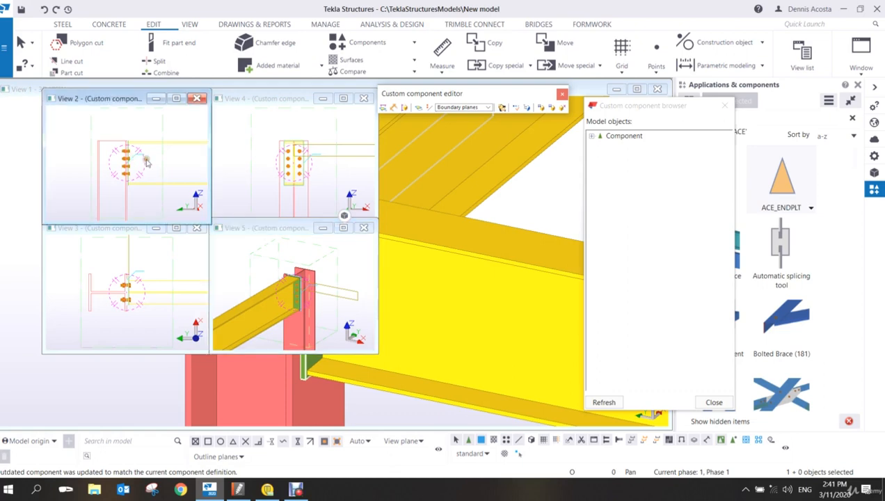
double_click(209, 222)
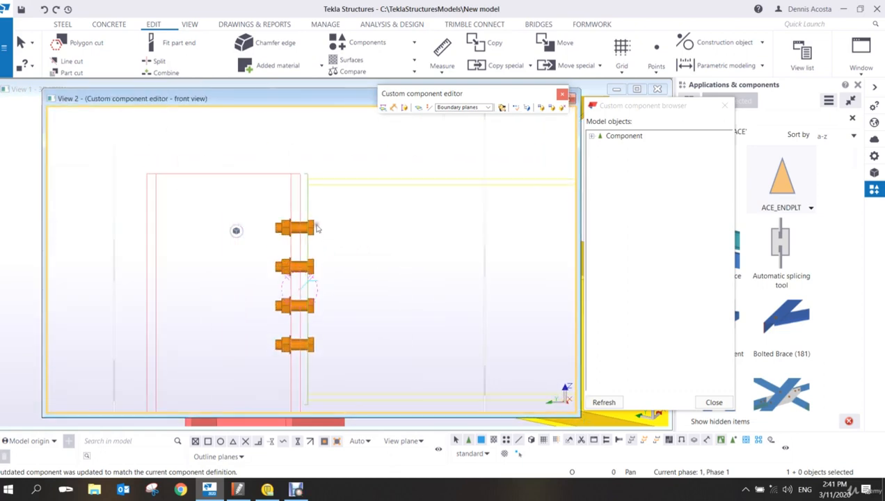
- Cut a 20 by 20 mm square polygon from the beam web, directly under the upper flange and against the end plate
scroll(315, 229, "up", 3)
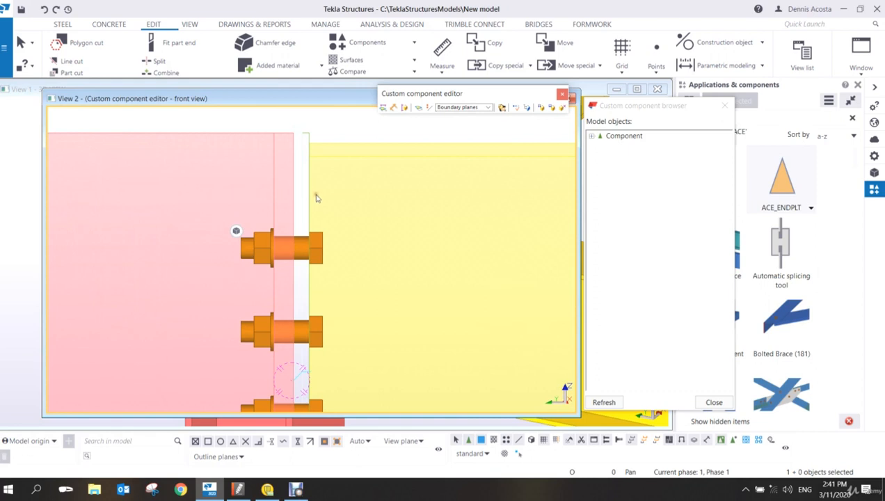
scroll(318, 194, "up", 4)
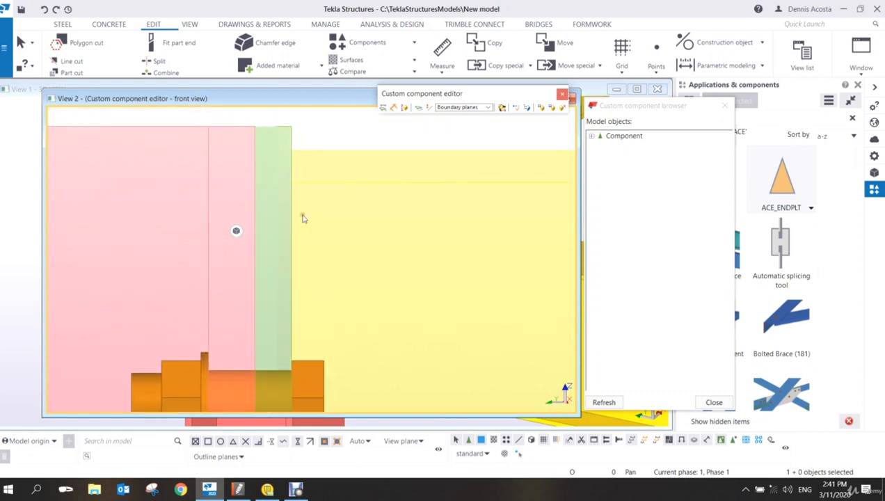
scroll(334, 212, "down", 2)
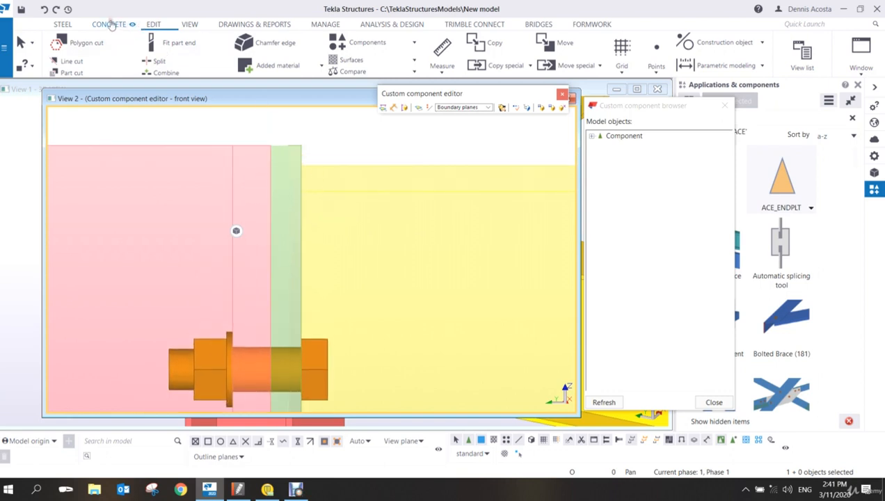
left_click(98, 42)
scroll(419, 251, "up", 2)
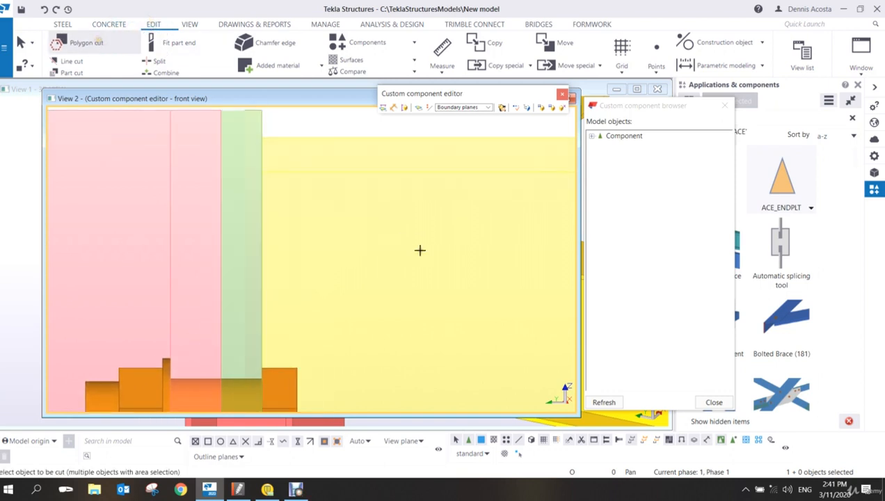
left_click(318, 159)
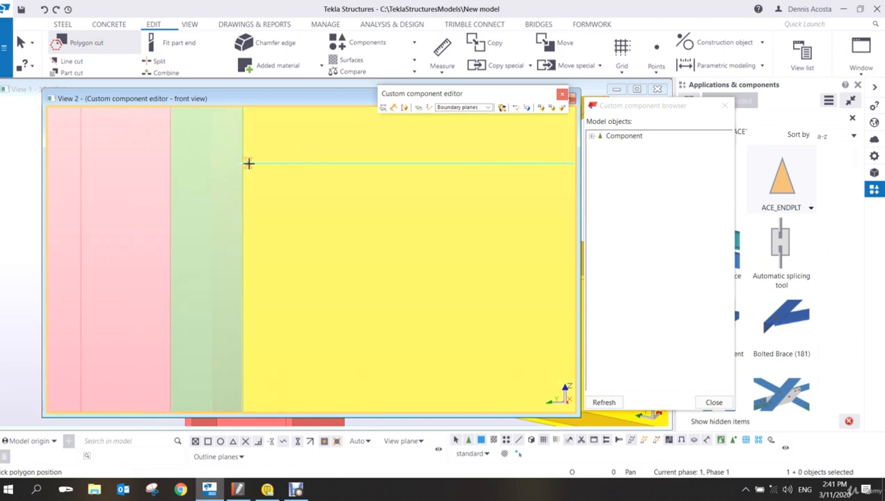
left_click(245, 162)
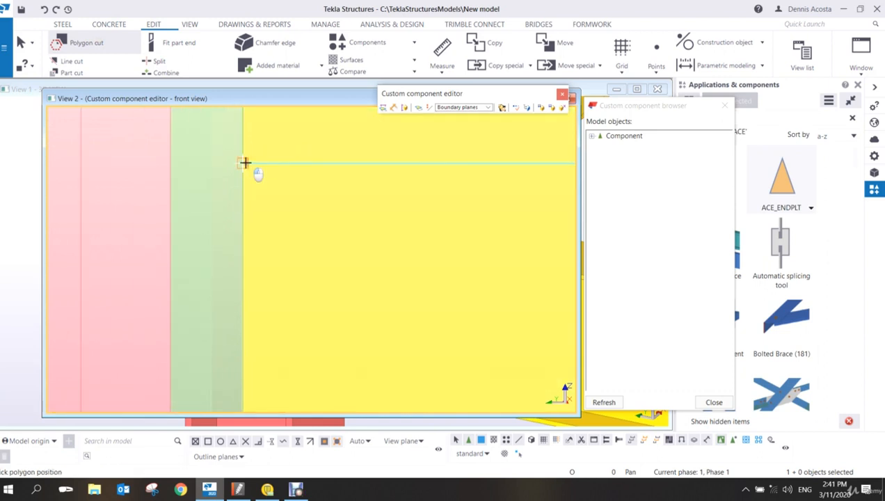
left_click(339, 163)
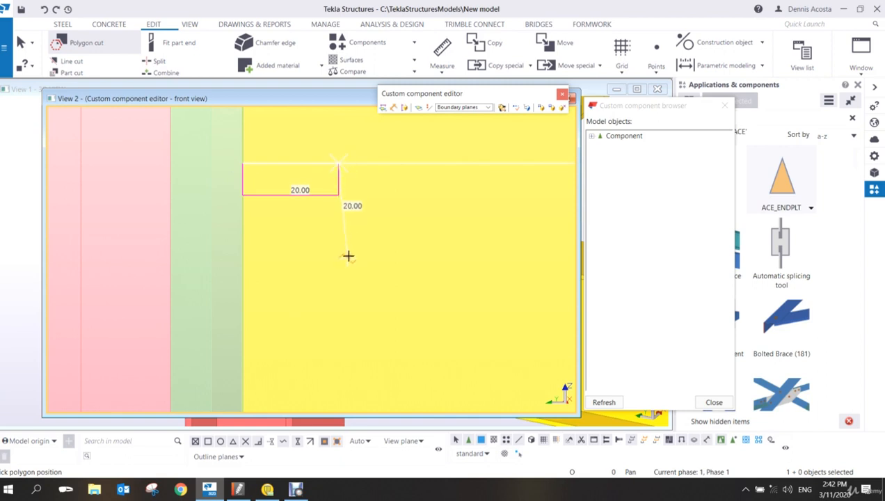
left_click(338, 259)
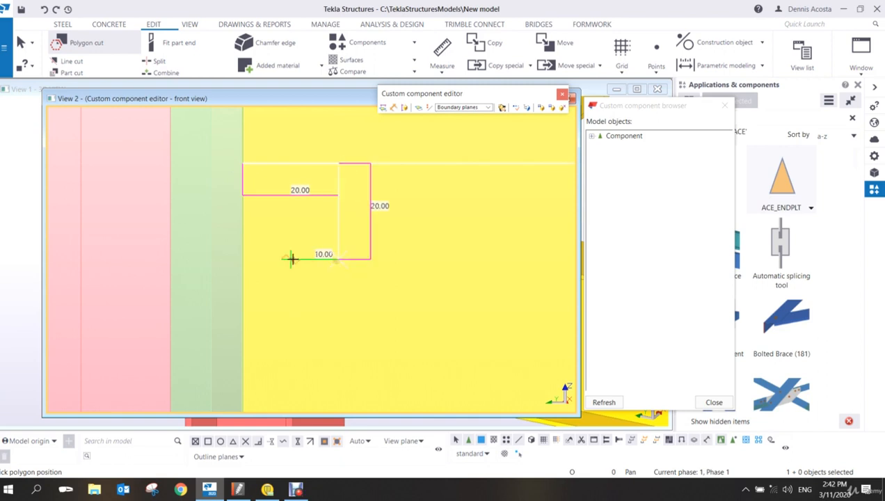
left_click(243, 259)
middle_click(268, 228)
right_click(283, 214)
left_click(311, 222)
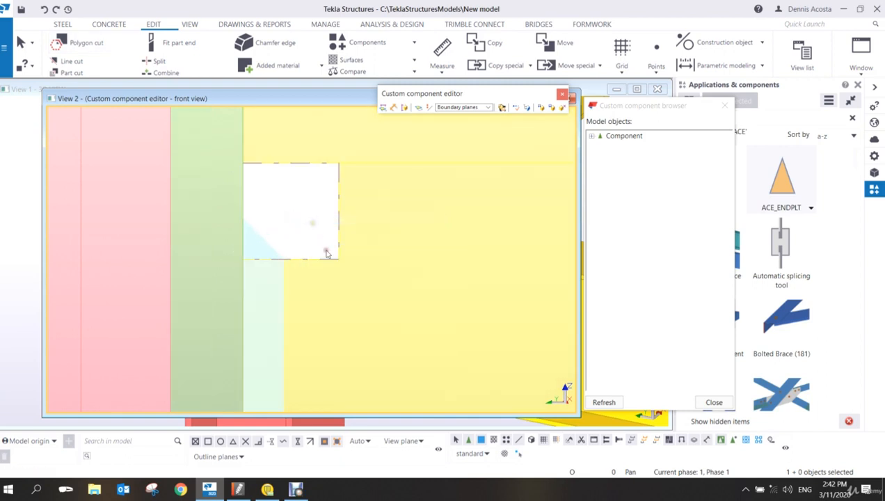
- Apply a 15 mm Rounding chamfer to the upper cut's inner corner, diagonally opposite the flange and end plate
scroll(326, 251, "down", 2)
left_click(332, 256)
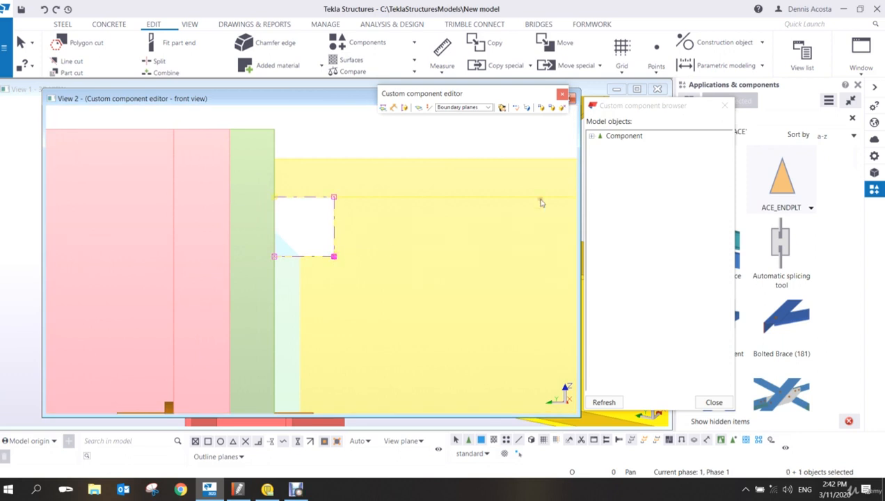
left_click(335, 256)
double_click(334, 257)
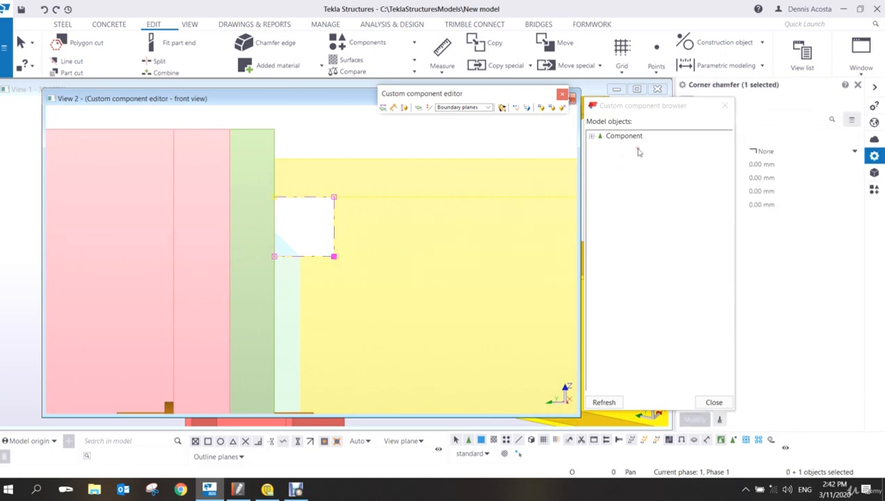
left_click(785, 151)
left_click(773, 185)
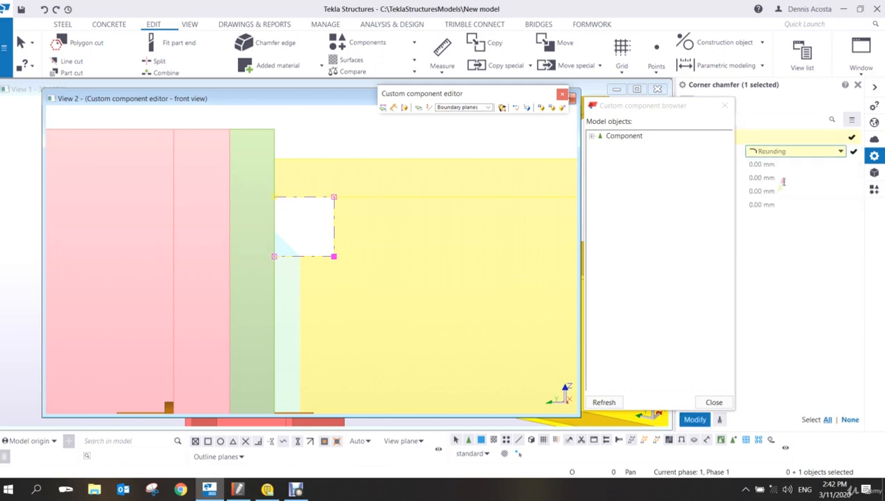
left_click(777, 164)
left_click_drag(778, 166, 743, 174)
left_click(777, 167)
type("15")
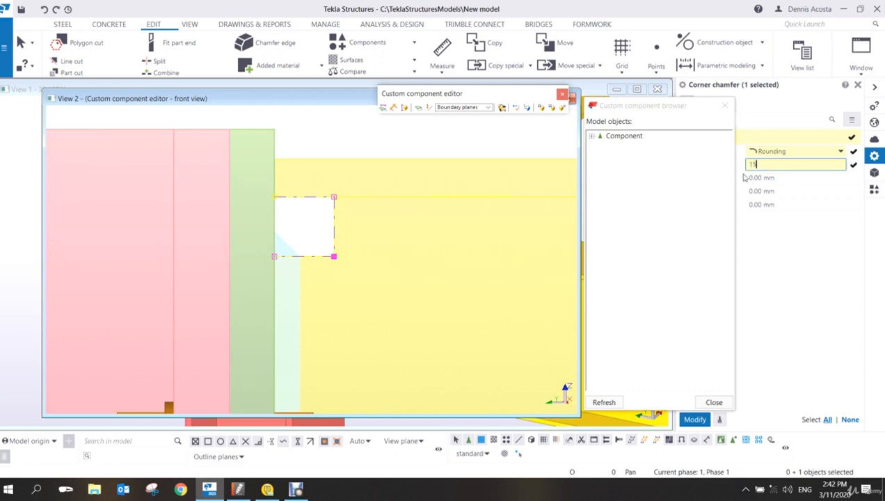
left_click(699, 419)
scroll(318, 239, "down", 2)
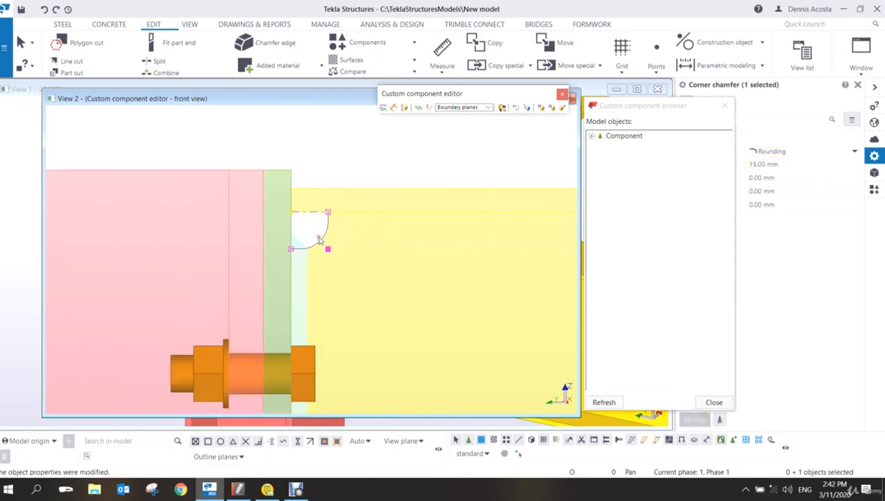
- Cut a 20 by 20 mm square polygon from the beam web, directly above the lower flange and against the end plate
scroll(329, 277, "down", 3)
scroll(318, 278, "up", 5)
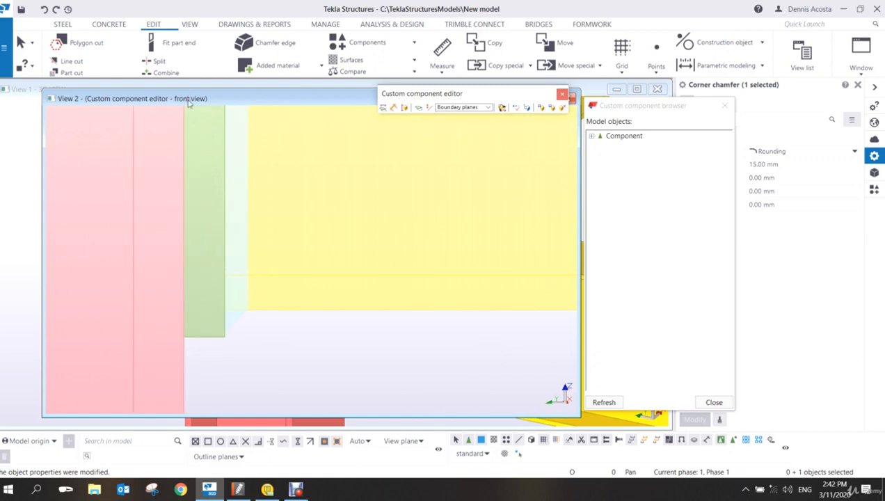
left_click(78, 43)
left_click(303, 281)
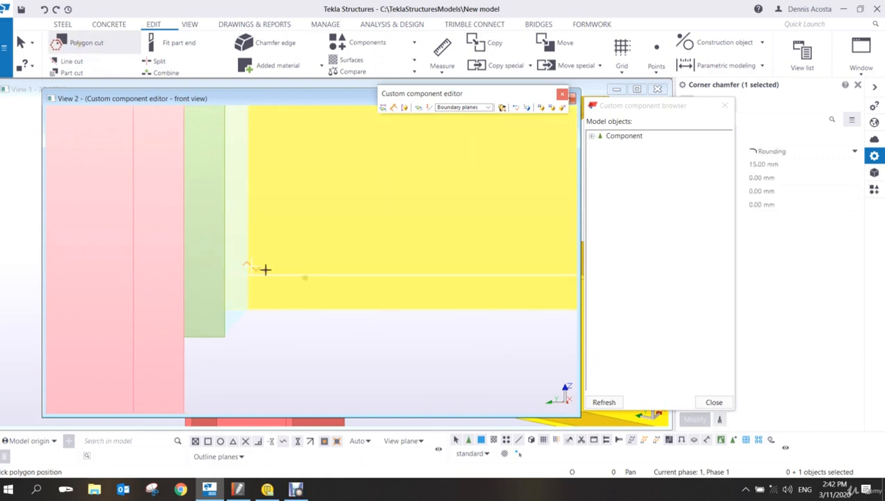
left_click(224, 275)
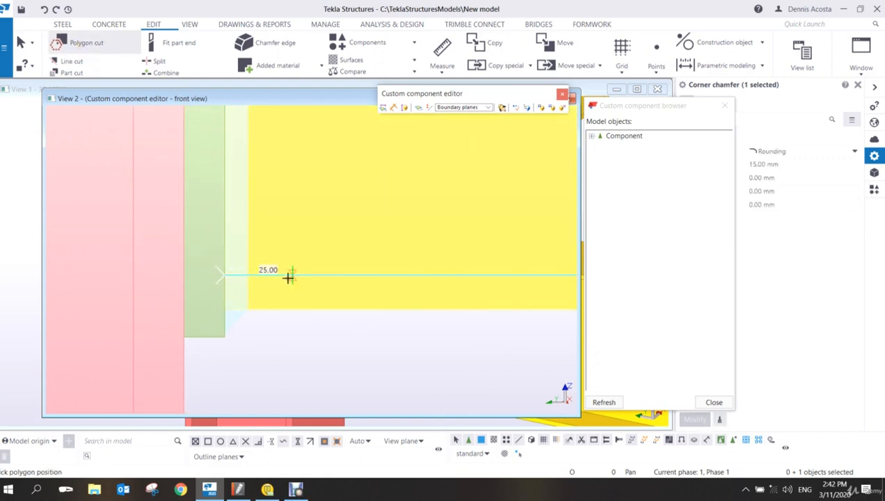
left_click(279, 275)
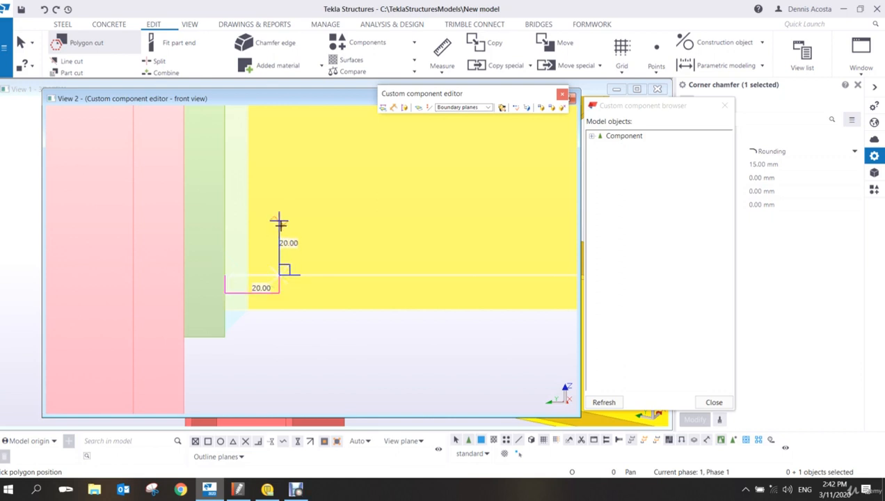
left_click(278, 221)
left_click(226, 222)
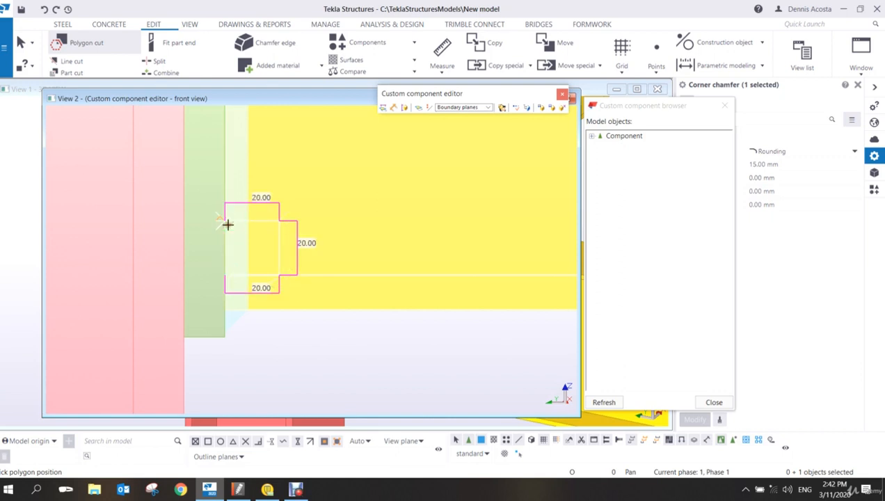
middle_click(268, 217)
- Apply a 15 mm Rounding chamfer to the inner corner of the lower web cut
left_click(279, 224)
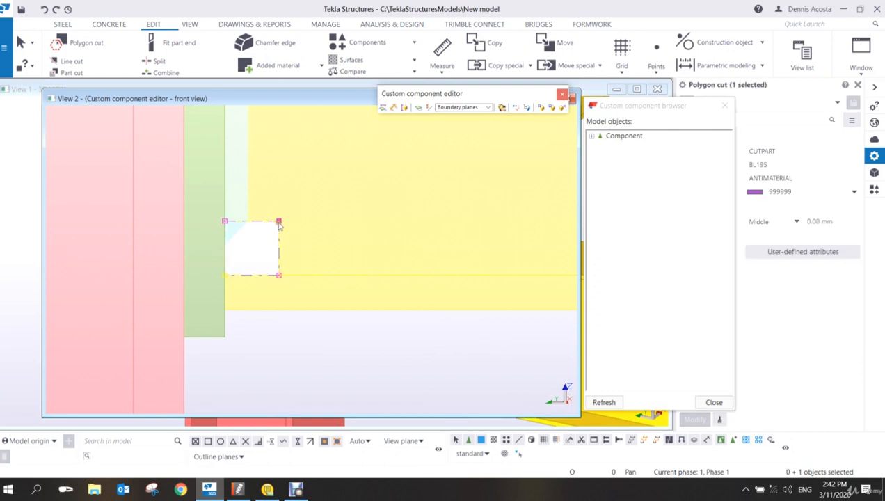
left_click(279, 221)
left_click(764, 156)
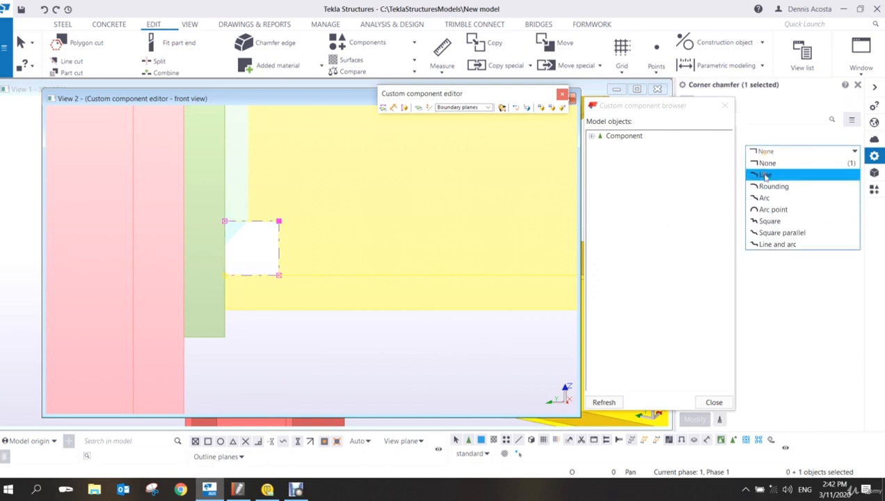
left_click(767, 185)
left_click(772, 165)
key("ctrl+a")
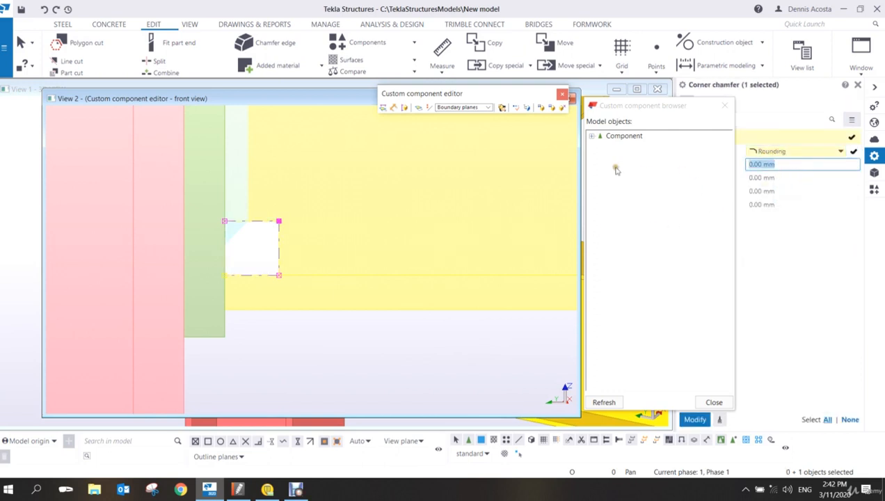
type("15")
key("Return")
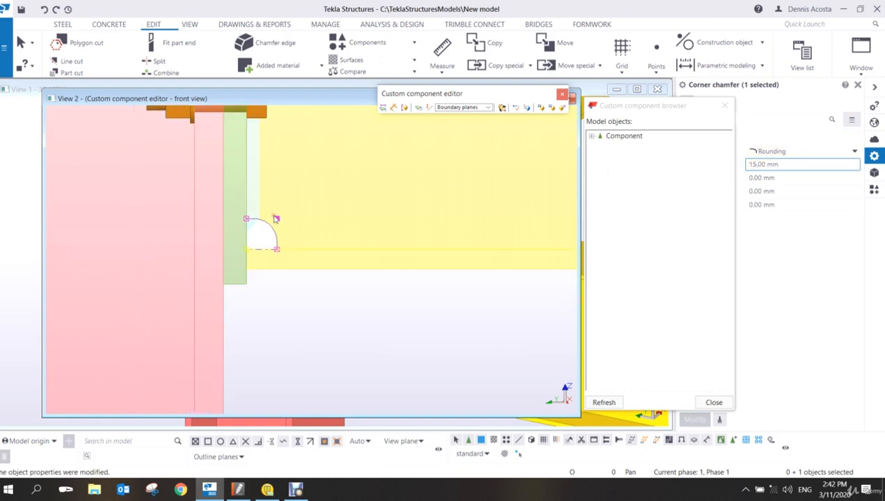
- Refresh the component browser and select the lower web cut to check its part cut entry under Component objects
scroll(289, 314, "down", 5)
scroll(289, 314, "up", 1)
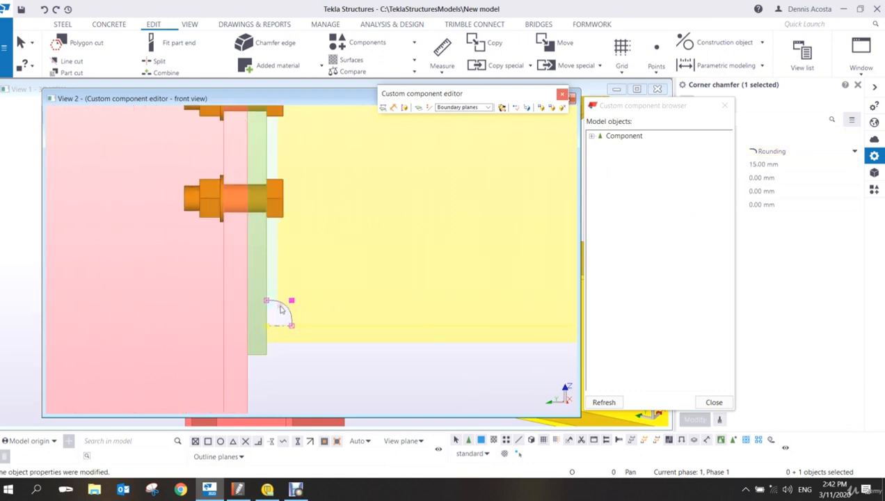
left_click(285, 305)
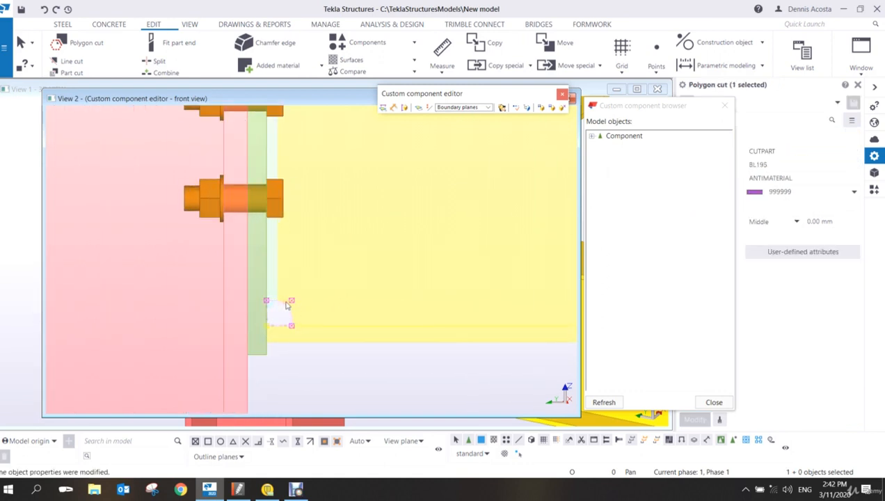
left_click(604, 402)
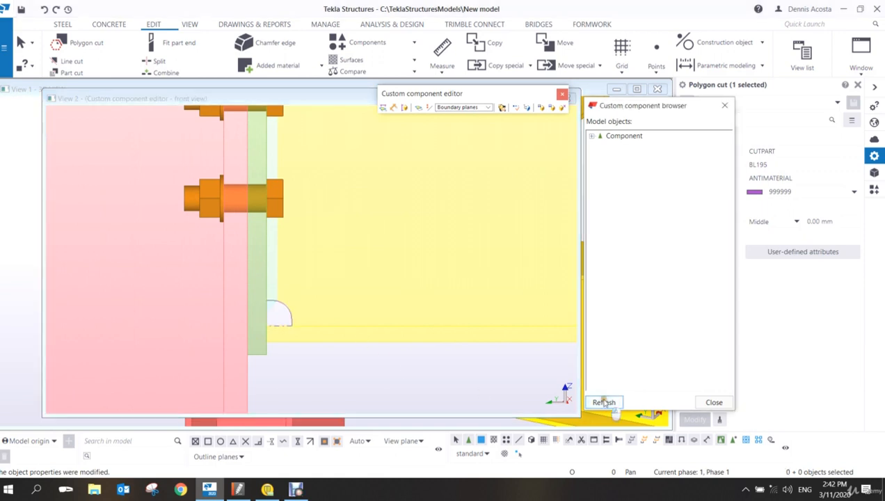
left_click(363, 320)
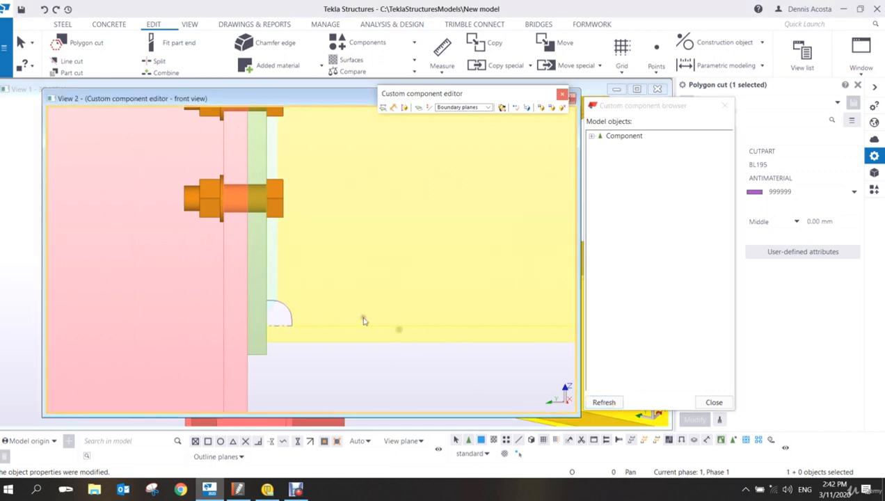
left_click(281, 304)
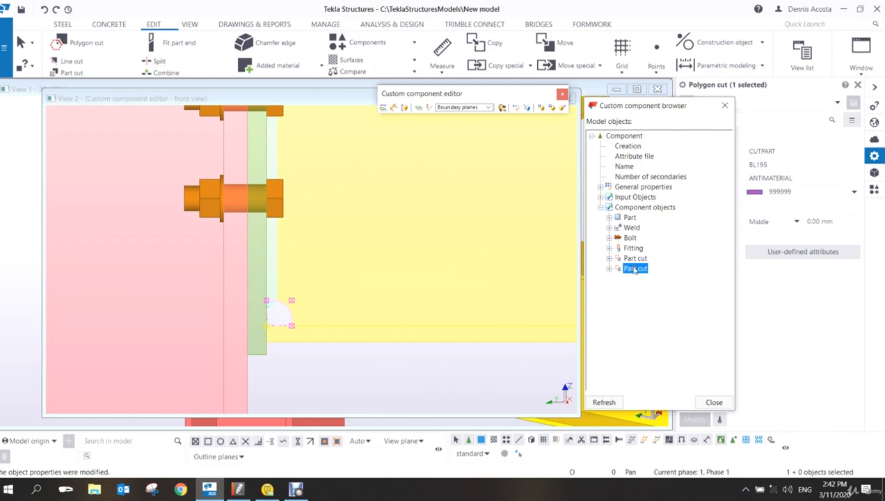
- Close the custom component editor, saving the web cuts to ACE_ENDPLT and replacing all its occurrences in the model
left_click(562, 94)
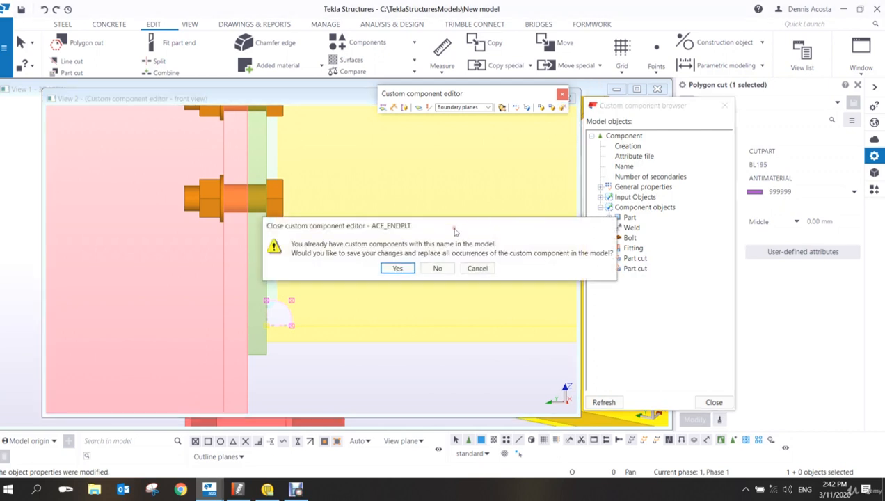
left_click(397, 270)
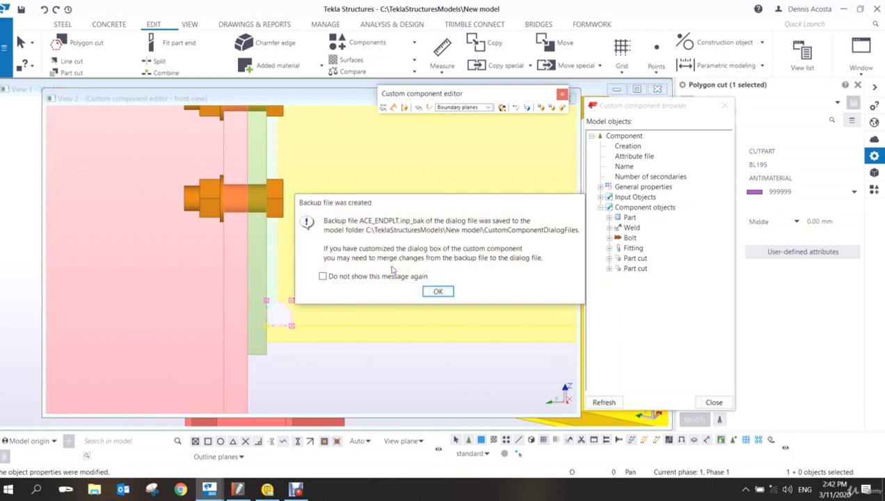
left_click(438, 292)
- Examine the rounded web cuts at the corner column's end plate and at the neighbouring beam-to-column joint in the 3D view
scroll(440, 297, "up", 5)
middle_click_drag(355, 367, 337, 304)
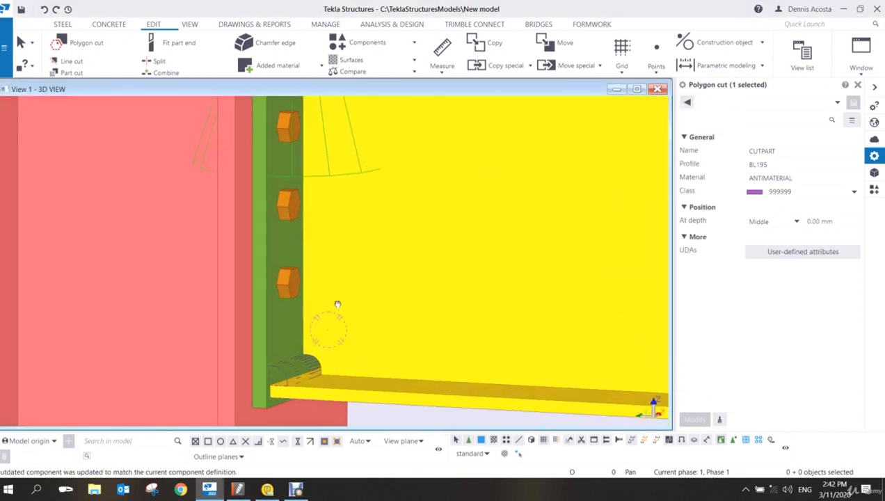
scroll(348, 302, "down", 6)
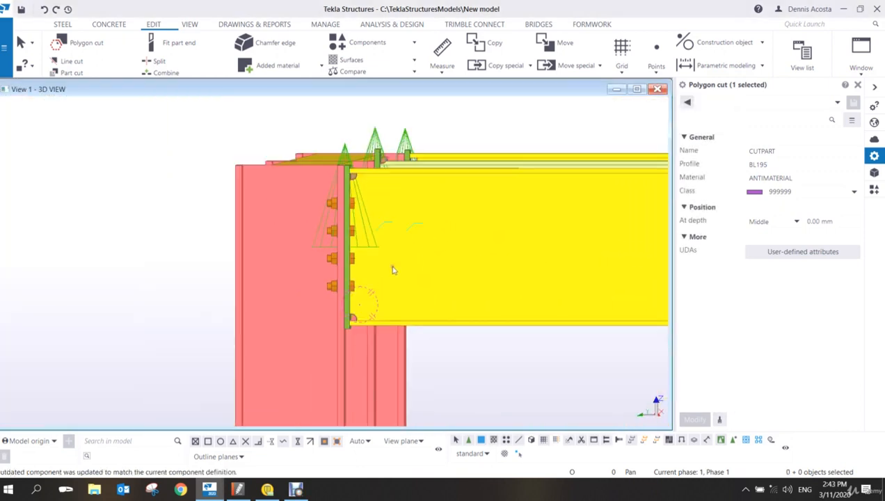
middle_click_drag(394, 270, 367, 259, "ctrl")
middle_click_drag(584, 139, 354, 320)
middle_click_drag(626, 212, 310, 304)
scroll(278, 233, "up", 3)
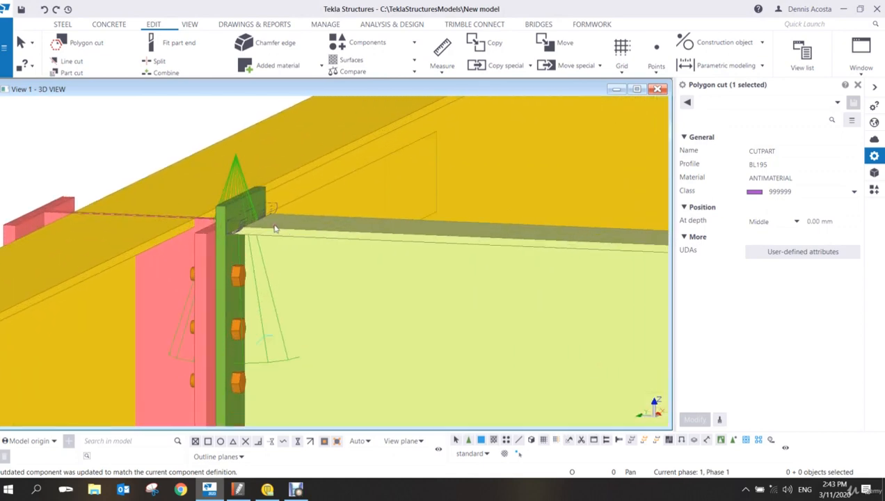
scroll(275, 228, "up", 4)
scroll(252, 197, "down", 3)
scroll(277, 189, "up", 1)
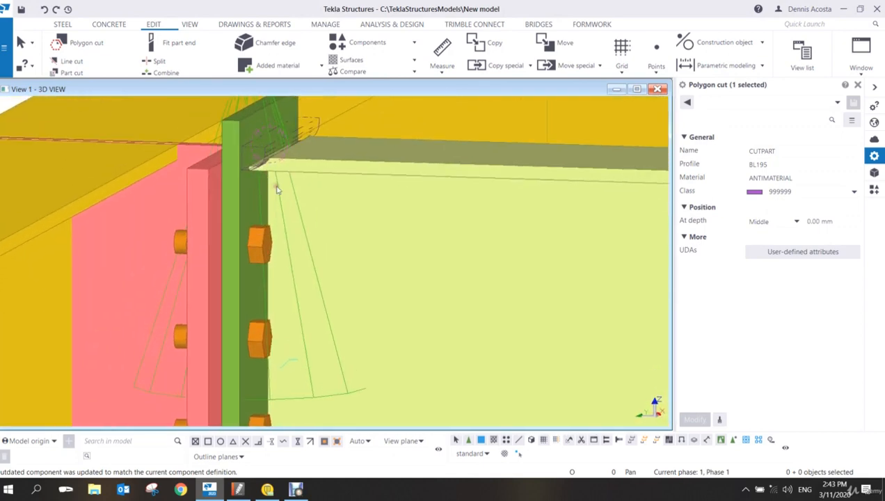
scroll(372, 221, "down", 3)
scroll(352, 312, "down", 4)
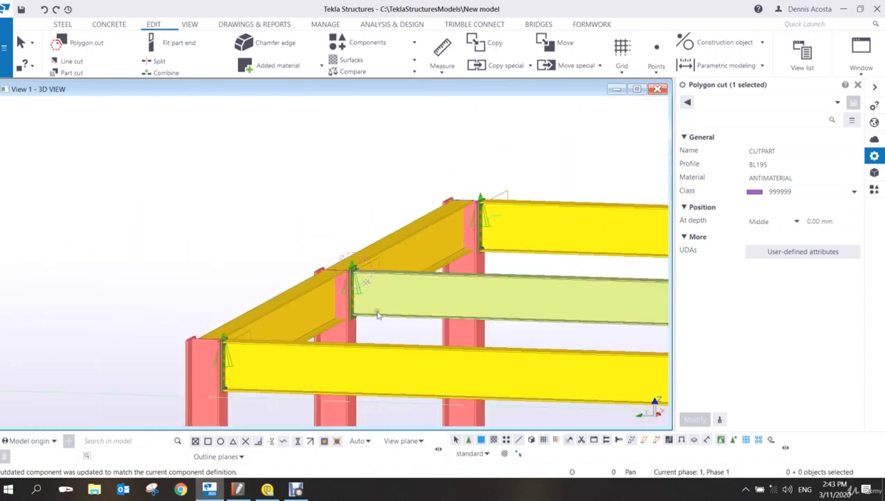
- Examine the end plate connections and rounded web cuts at the middle roof beam and the joint seen from the opposite side
scroll(365, 300, "up", 2)
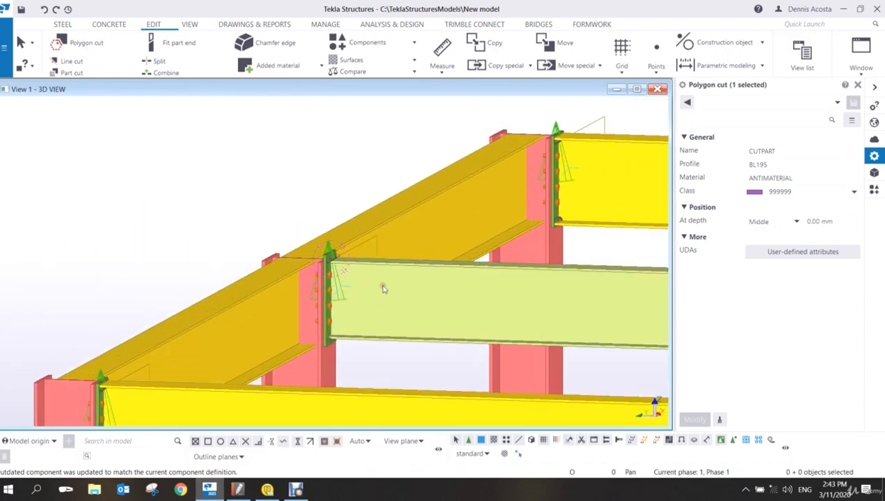
scroll(382, 289, "up", 2)
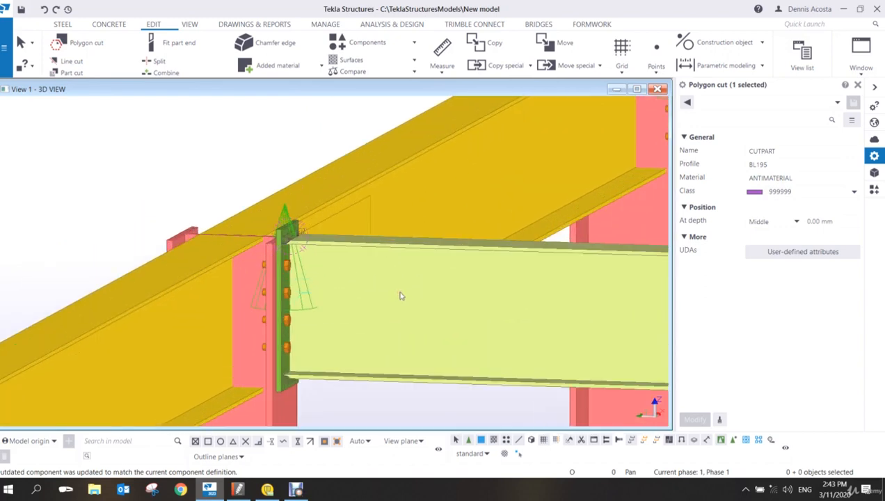
scroll(407, 288, "down", 2)
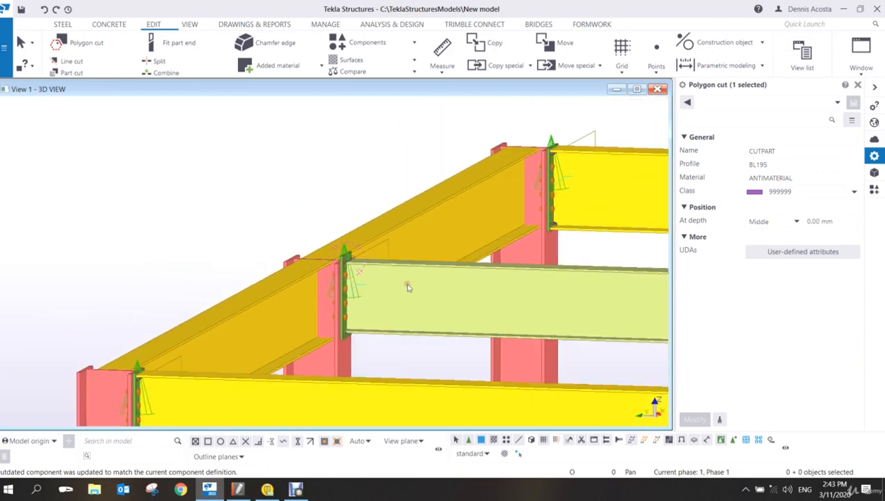
scroll(366, 262, "up", 6)
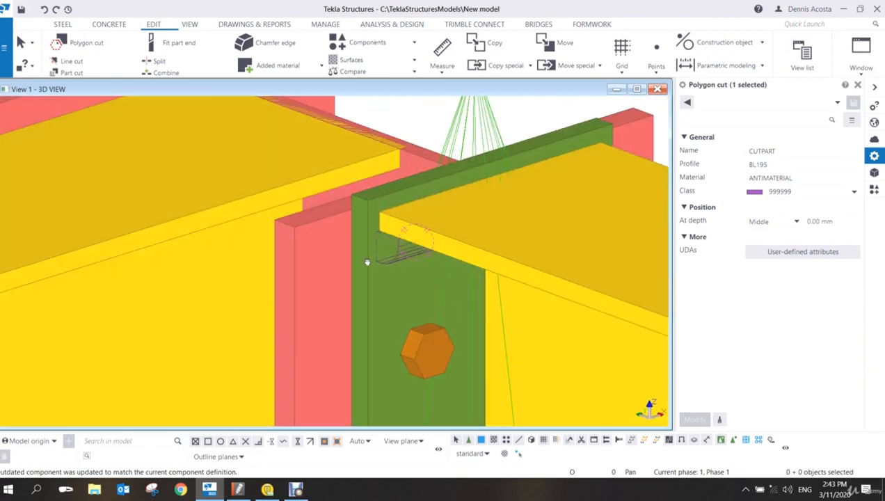
middle_click_drag(368, 263, 50, 131, "ctrl")
scroll(50, 130, "down", 4)
middle_click_drag(202, 202, 375, 275)
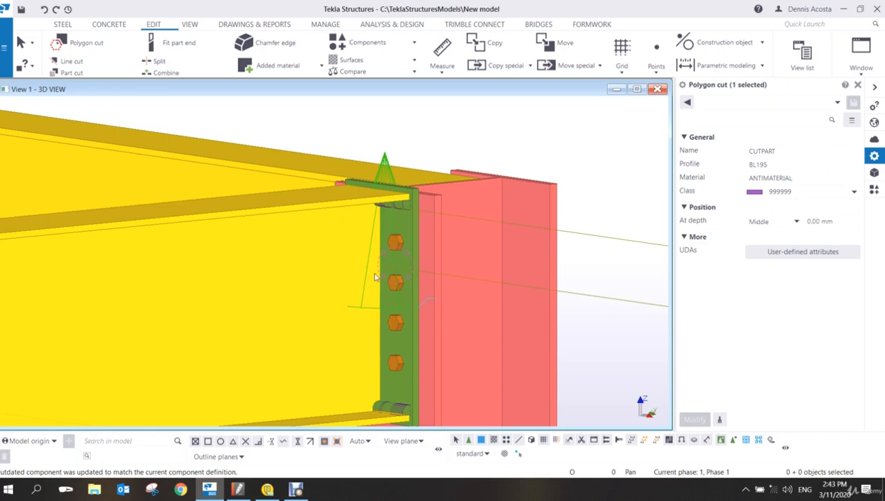
- Review the whole structure from the roof-level end plate connections down to the footings, leaving the web cut deselected
scroll(374, 277, "down", 8)
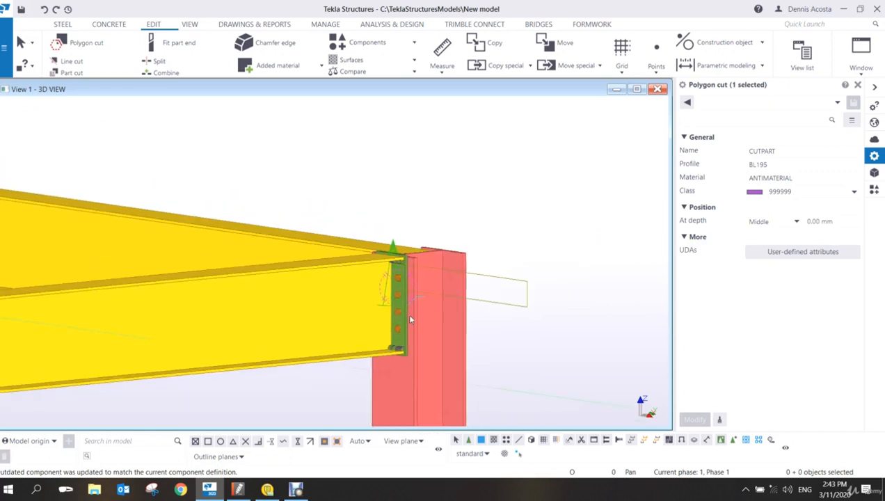
middle_click_drag(374, 314, 483, 238)
scroll(483, 239, "down", 5)
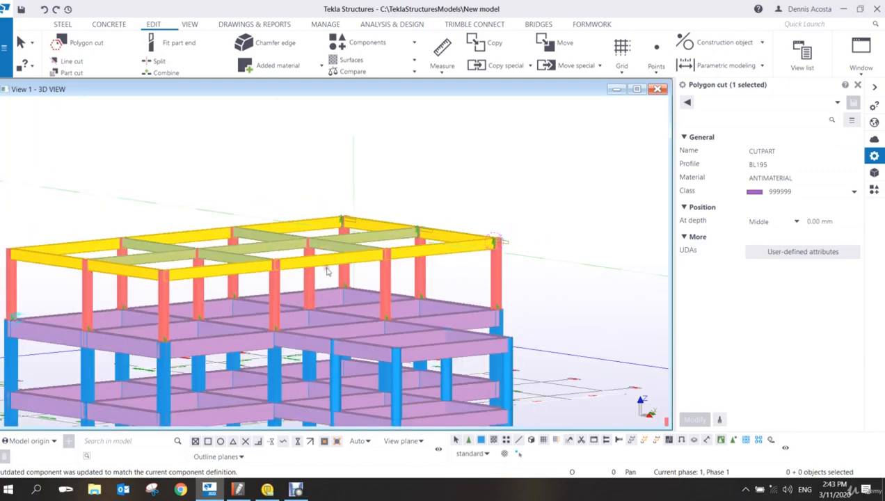
mouse_move(325, 270)
middle_mouse_down("ctrl")
mouse_move(386, 294)
mouse_move(332, 281)
middle_mouse_up("ctrl")
scroll(331, 281, "down", 8)
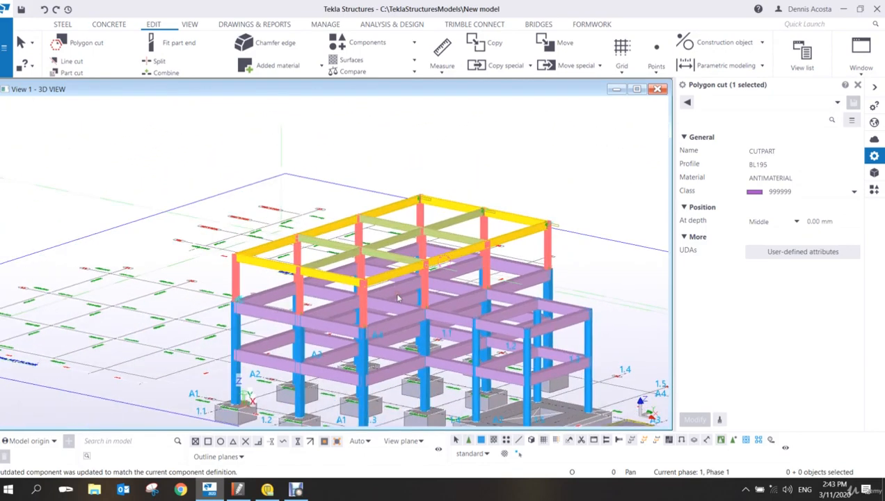
scroll(427, 276, "down", 3)
middle_click_drag(454, 310, 513, 283, "ctrl")
left_click(557, 233)
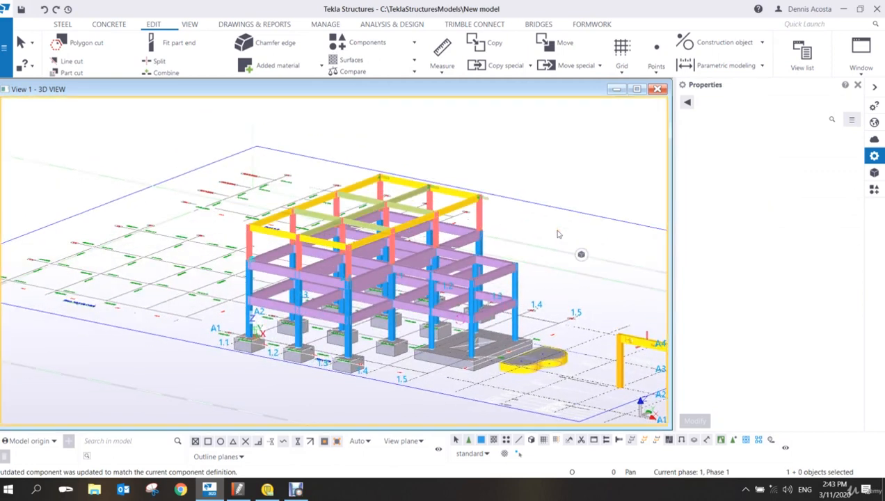
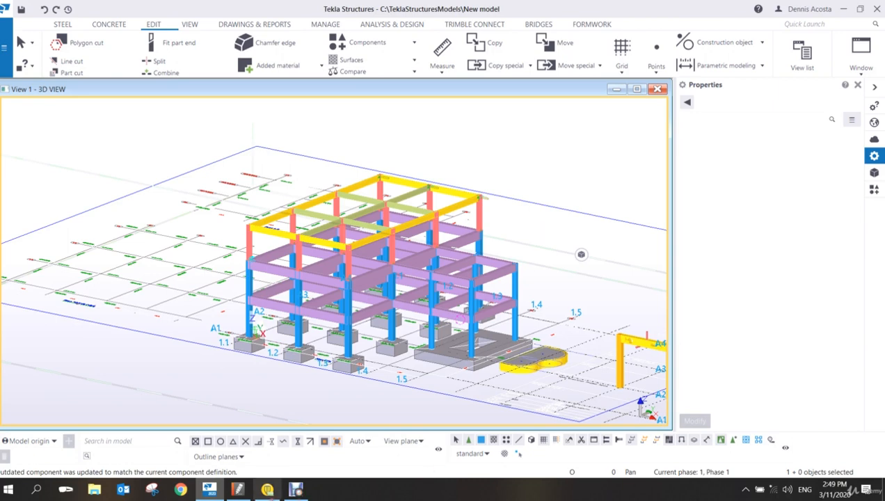
left_click(296, 489)
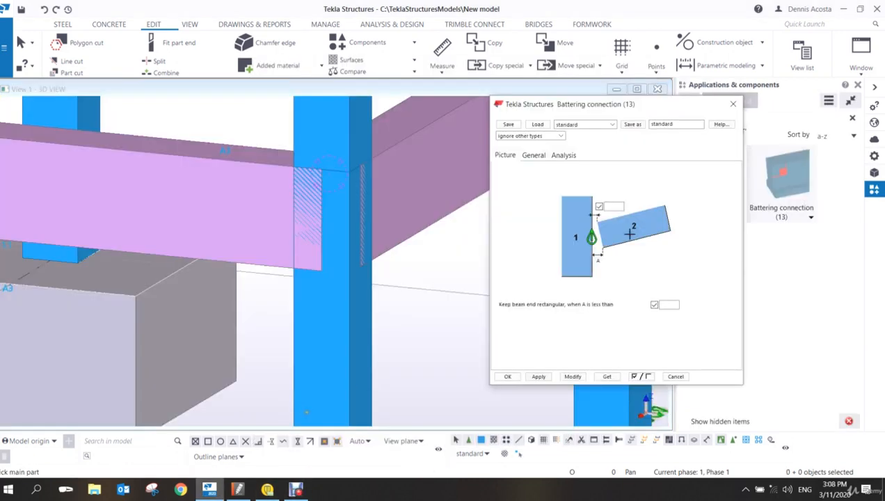
left_click_drag(531, 122, 520, 126)
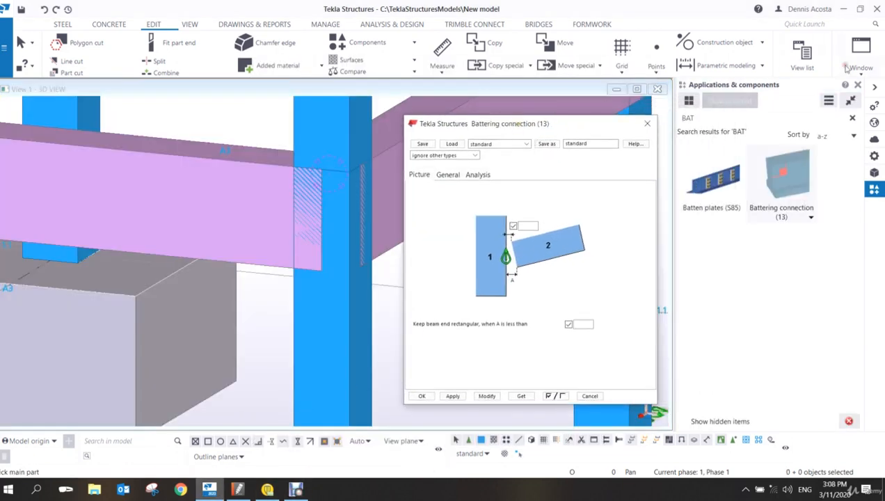
left_click(696, 118)
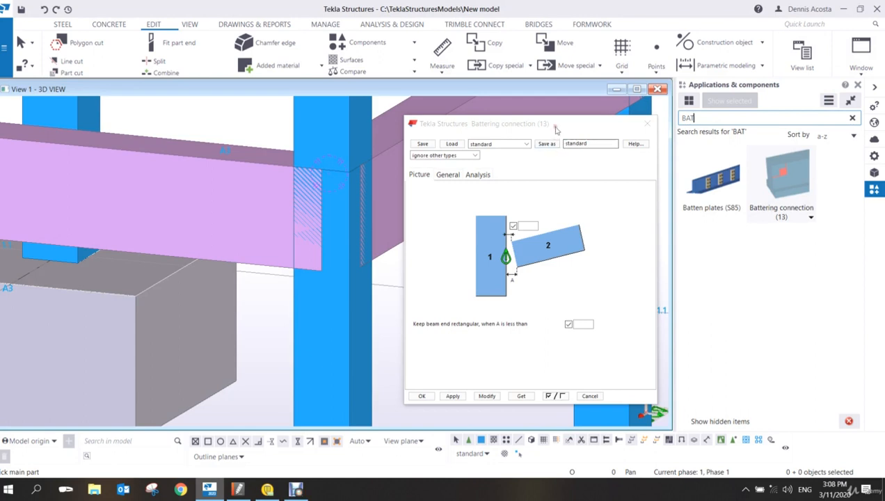
left_click_drag(554, 128, 579, 130)
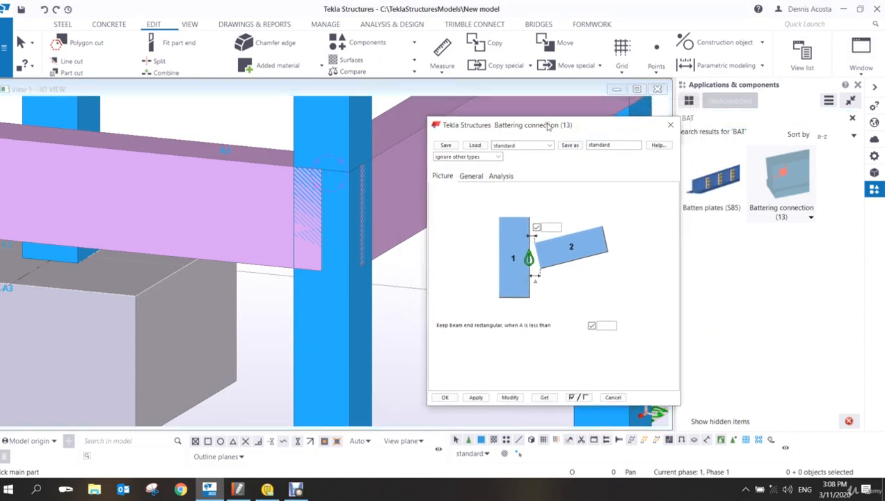
left_click_drag(550, 128, 607, 107)
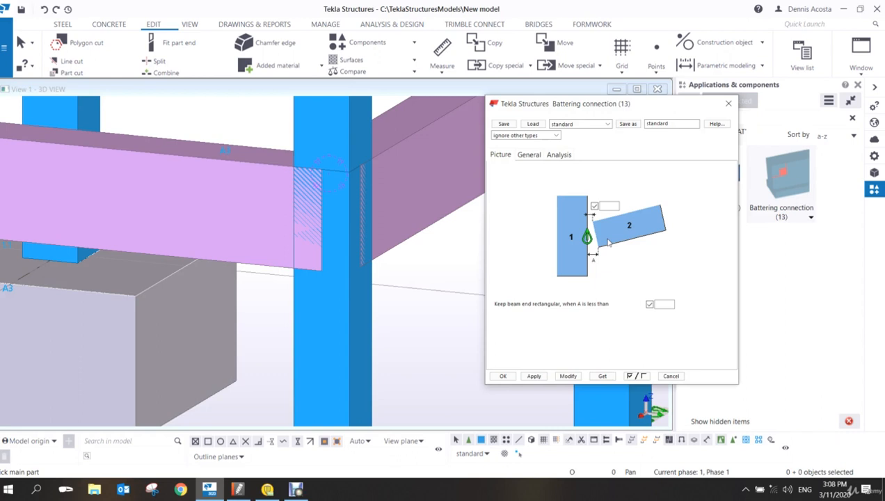
- Apply Battering connection (13) with the standard settings, using the corner column as main part and one lower-level beam as secondary part
left_click(534, 376)
left_click(342, 313)
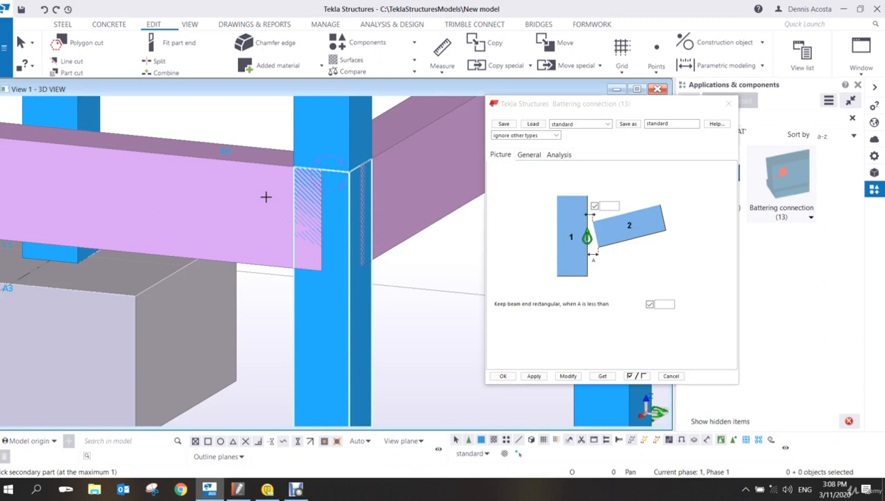
scroll(266, 197, "up", 2)
scroll(294, 202, "up", 3)
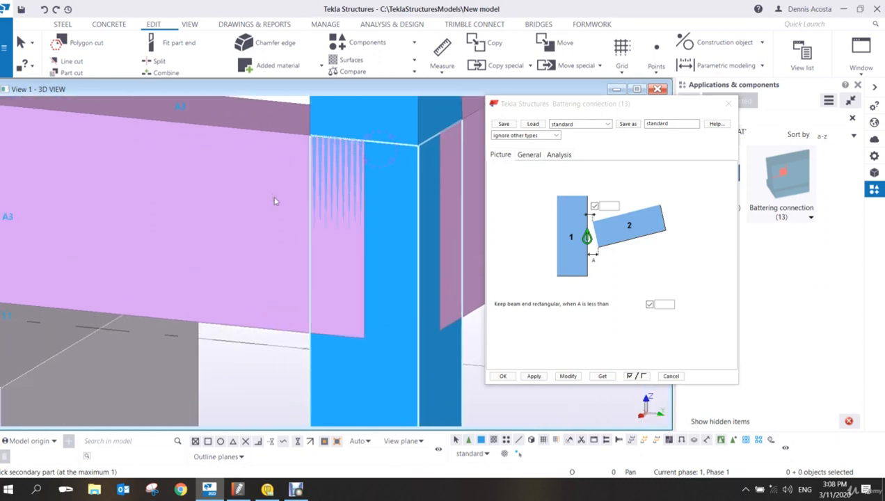
left_click(274, 201)
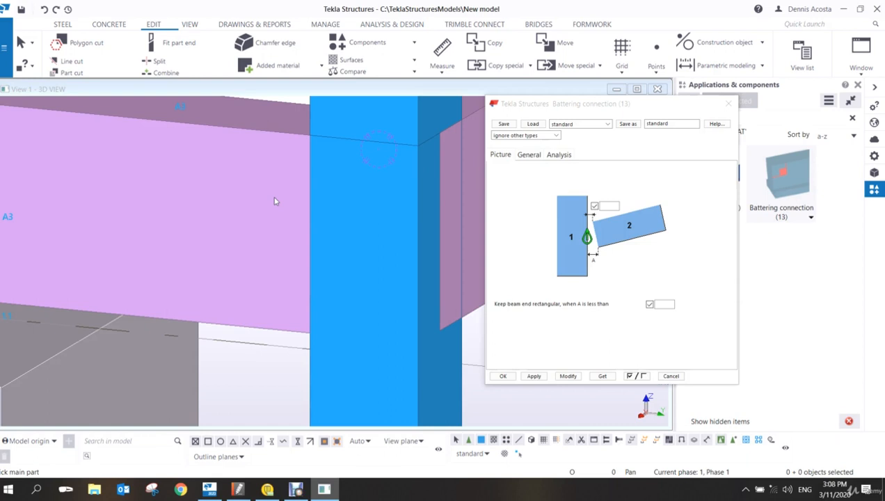
- Add a Battering connection (13) between the same corner column and the other lower-level beam framing into it
scroll(276, 199, "down", 5)
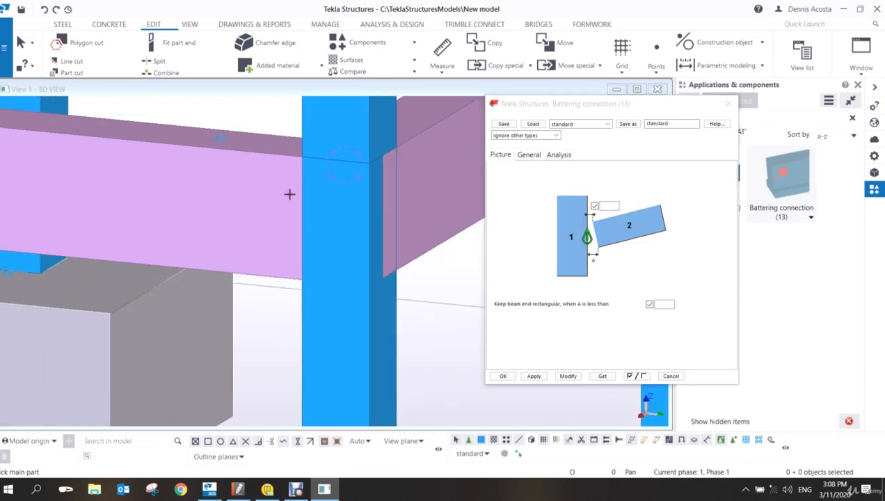
scroll(330, 265, "up", 5)
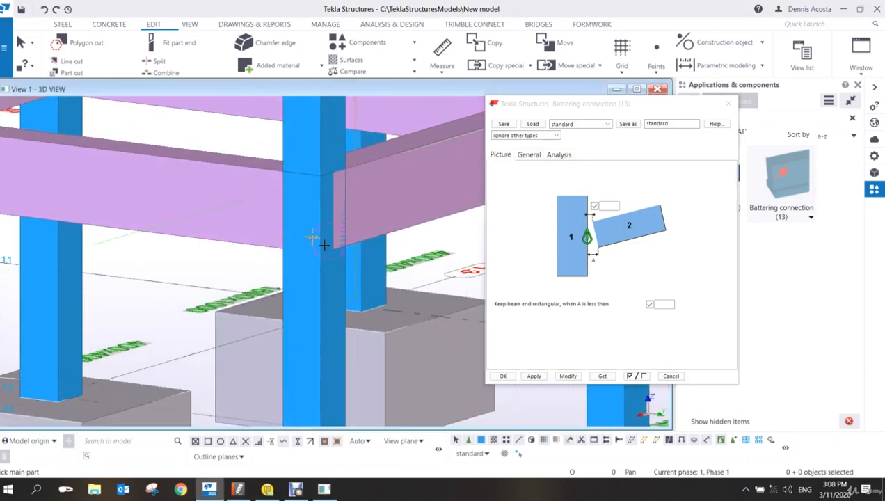
scroll(181, 262, "down", 4)
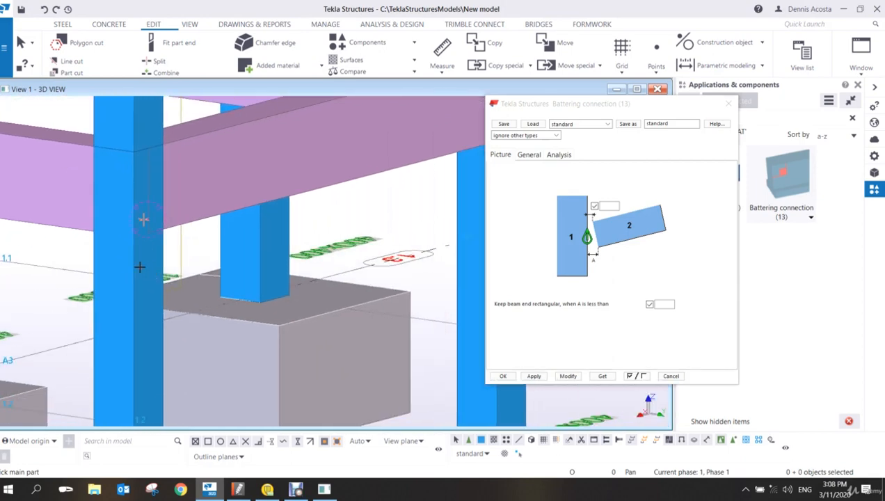
scroll(138, 253, "up", 5)
middle_click_drag(155, 268, 166, 304)
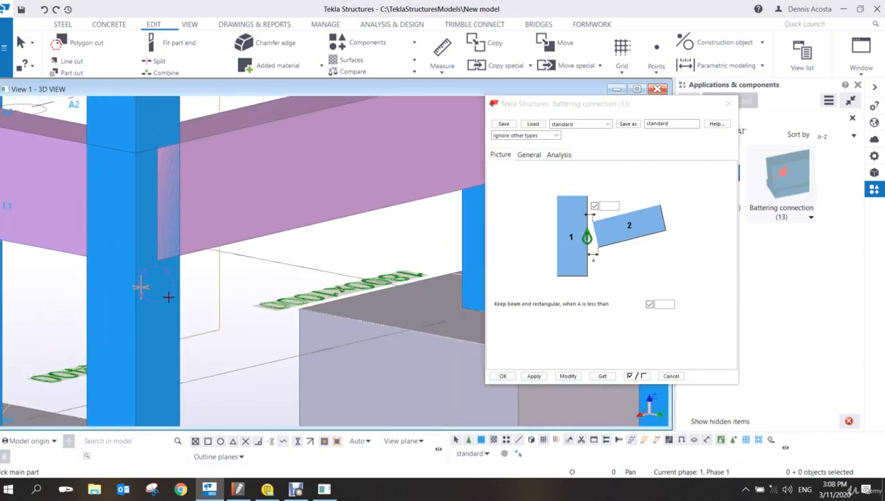
left_click(170, 289)
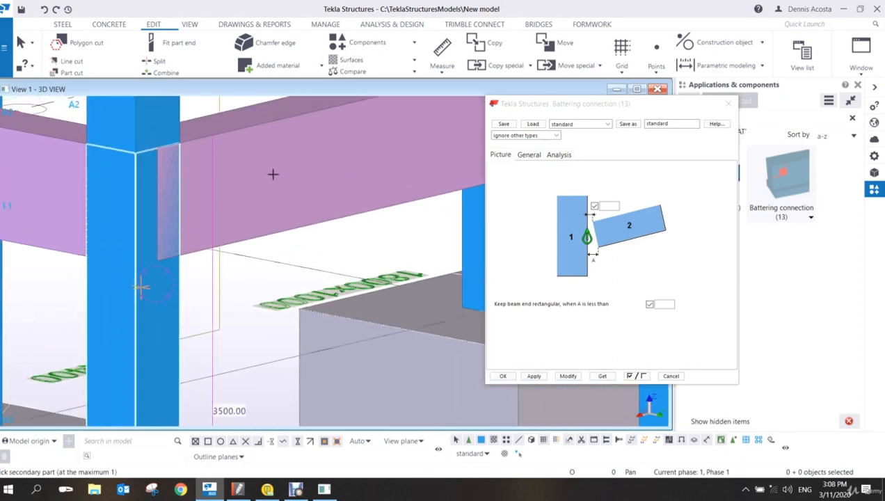
left_click(273, 174)
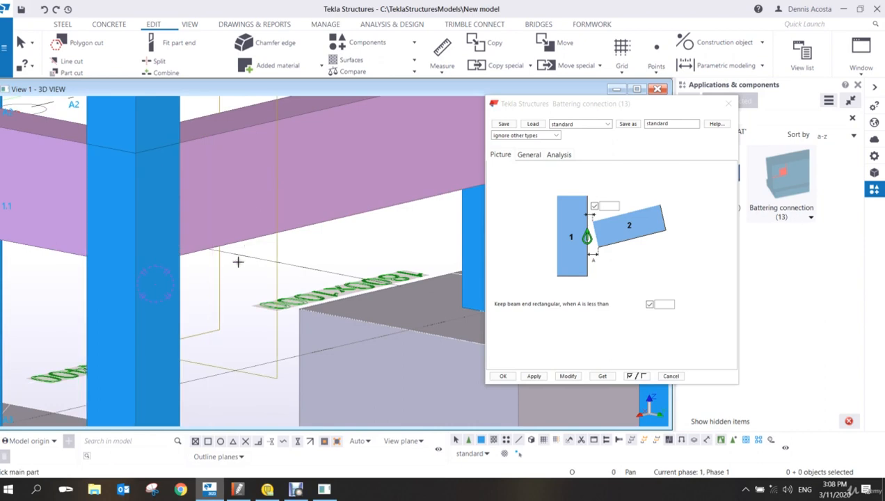
- Check the concrete1.exe console output for the connection run, and minimise that window
scroll(235, 278, "down", 2)
mouse_move(323, 489)
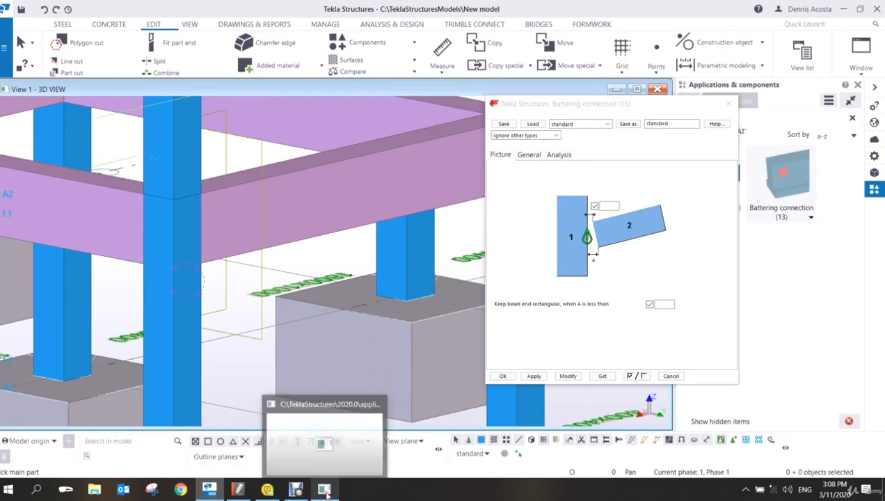
left_click(340, 420)
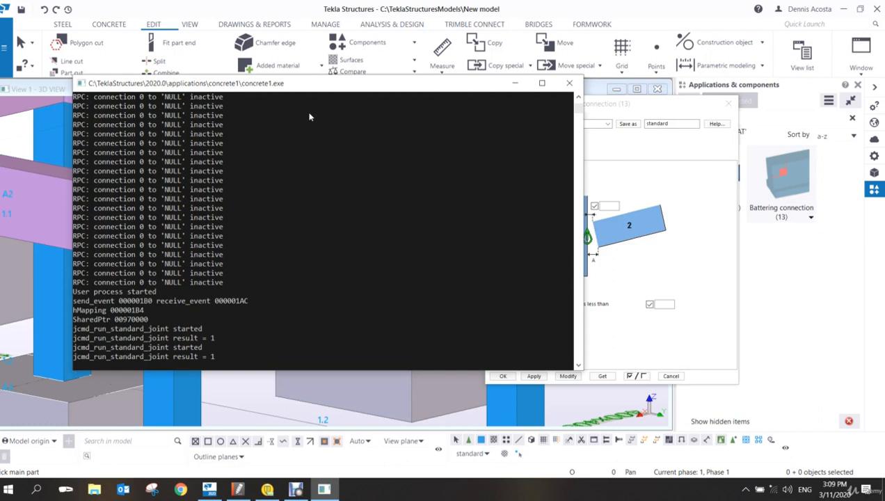
left_click(514, 86)
scroll(313, 315, "down", 4)
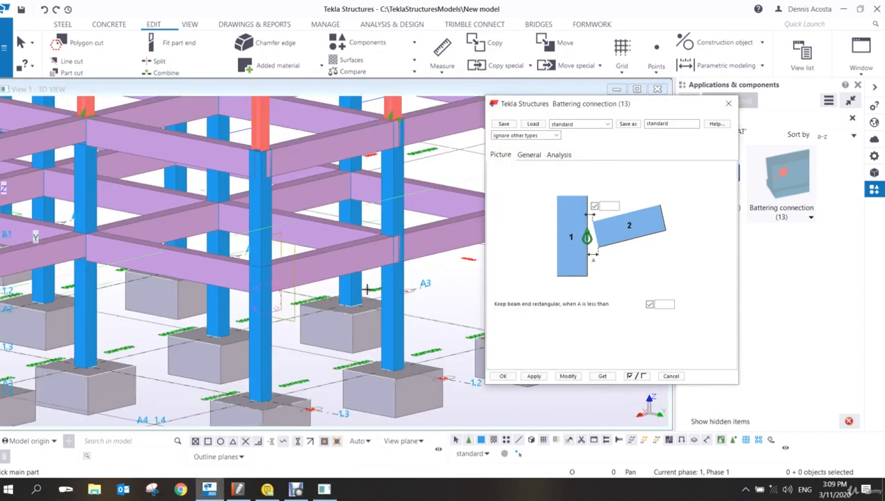
middle_click_drag(432, 237, 299, 265)
scroll(300, 265, "up", 2)
scroll(299, 265, "up", 2)
middle_click_drag(369, 318, 255, 333)
scroll(200, 290, "up", 2)
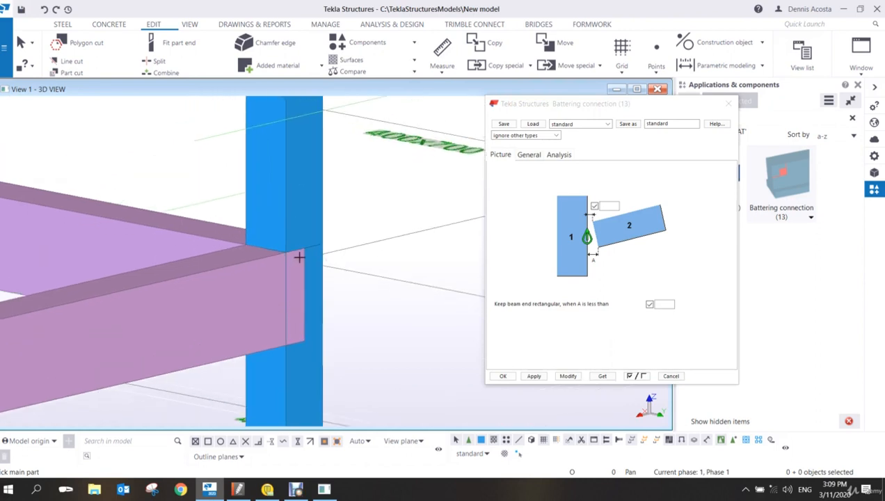
left_click(271, 154)
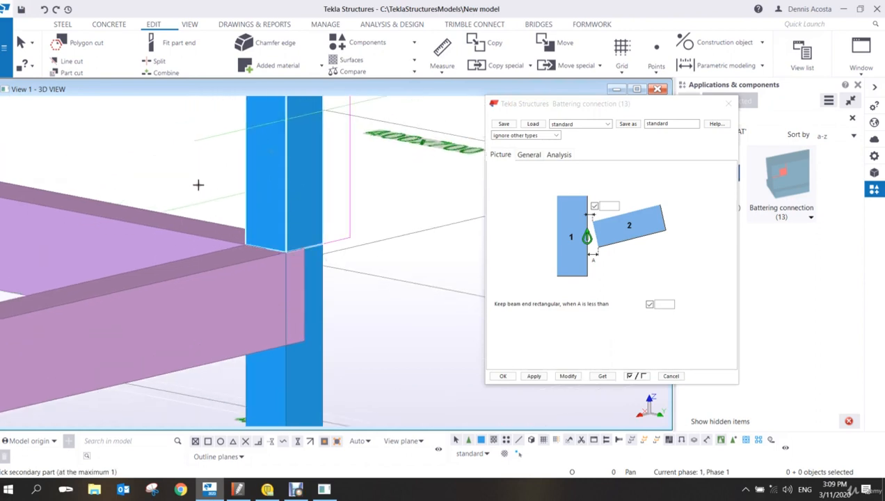
right_click(367, 173)
left_click(379, 175)
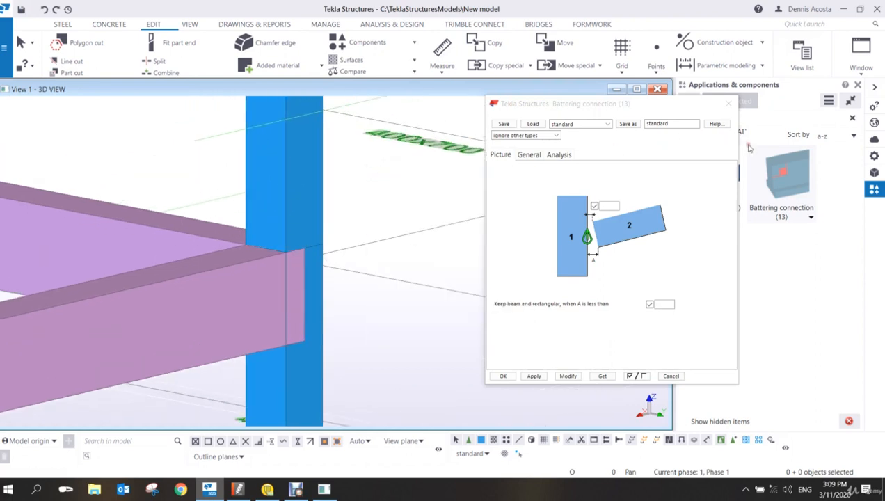
- Apply Battering connection (13) between the corner column near grids 1.1 and A4 and the lower-level beams framing into it
left_click(310, 366)
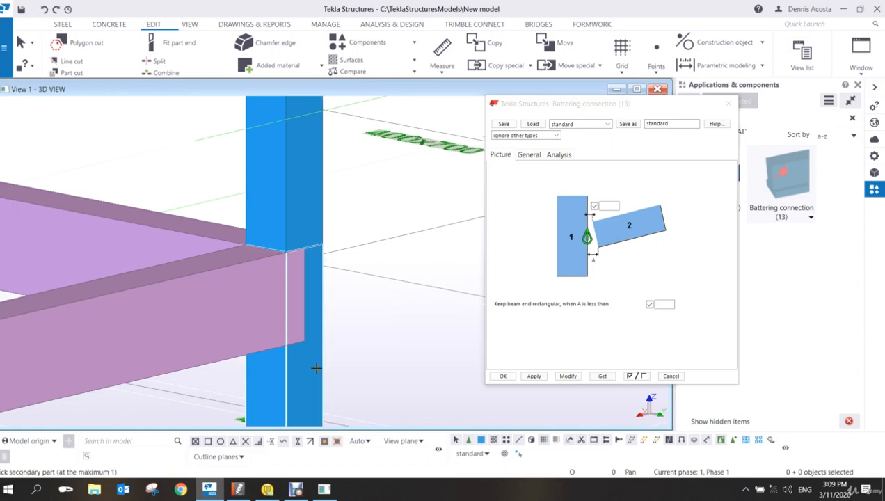
left_click(184, 283)
scroll(270, 240, "up", 2)
middle_click_drag(290, 250, 138, 271, "ctrl")
middle_click_drag(257, 283, 199, 272)
scroll(204, 217, "down", 2)
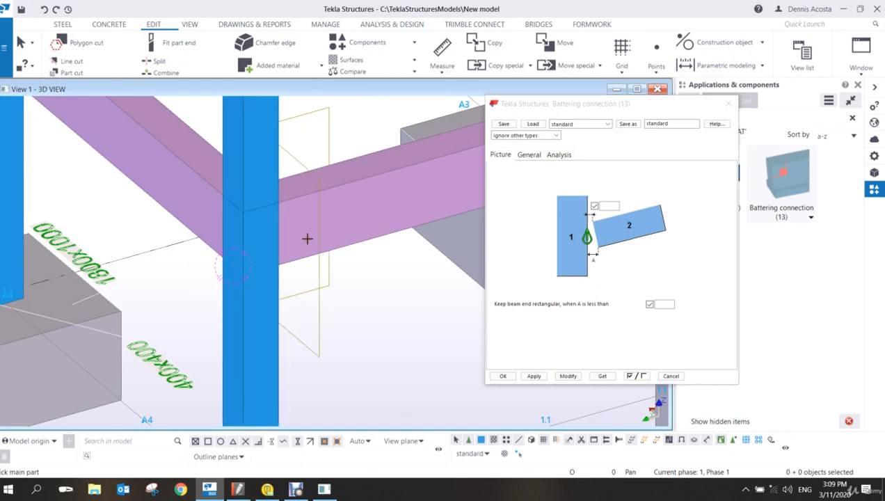
- Apply Battering connection (13) between the edge column at grid A3 and the lower-level beams on both of its sides
scroll(299, 287, "down", 2)
scroll(299, 286, "down", 3)
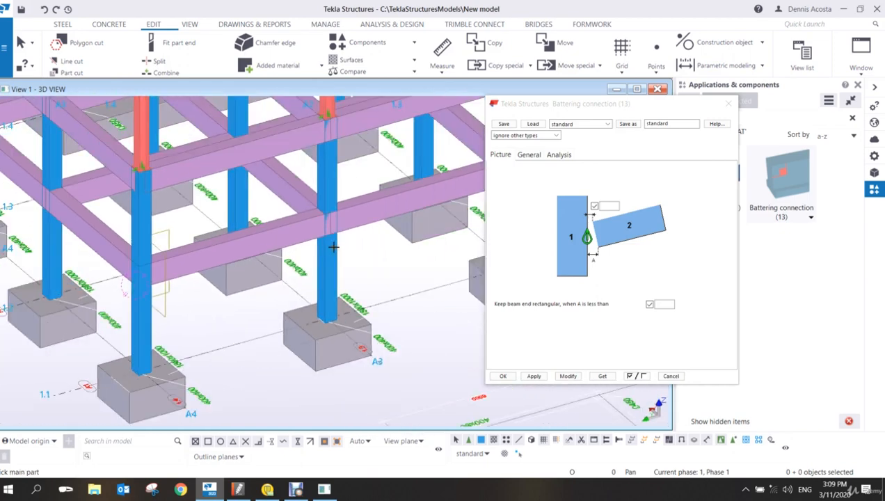
left_click(331, 236)
left_click(360, 218)
left_click(327, 258)
left_click(306, 237)
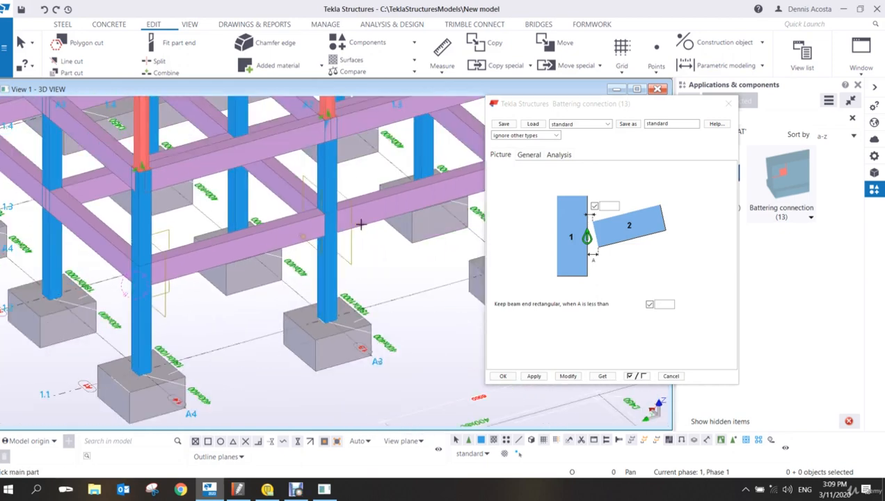
- Apply Battering connection (13) between the edge column at grid A2, the corner column at grids 1.1 and A1, and their lower-level beams
middle_click_drag(480, 190, 261, 265)
left_click(281, 275)
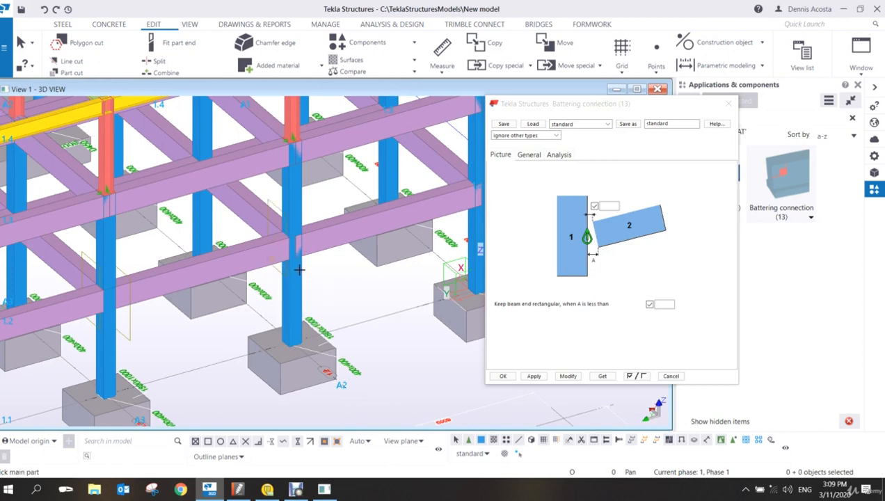
scroll(313, 252, "up", 5)
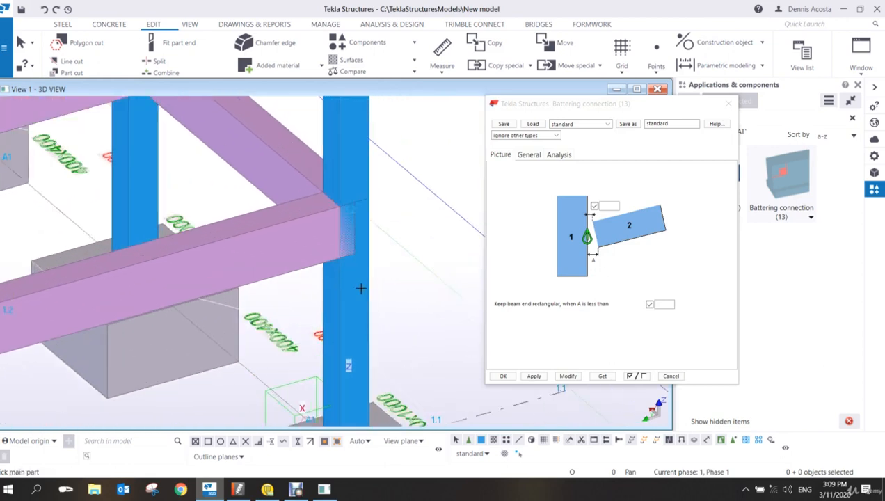
left_click(302, 258)
middle_click_drag(357, 253, 387, 265, "ctrl")
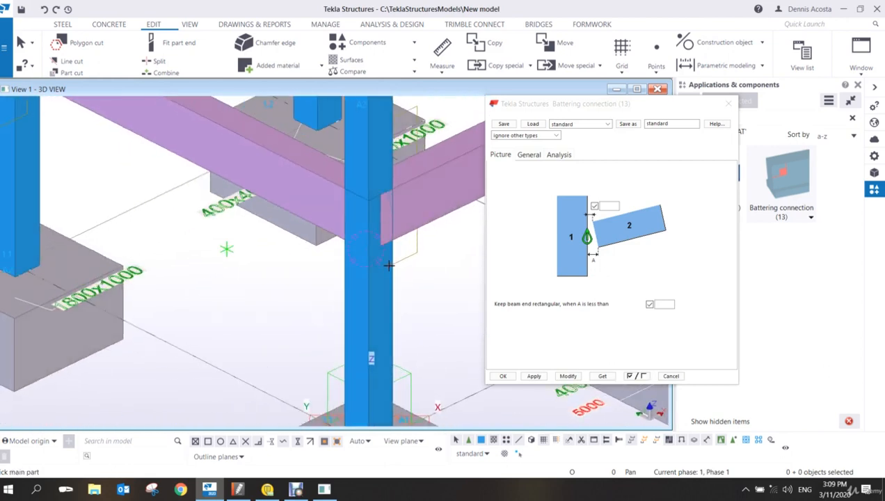
left_click(386, 274)
middle_click(400, 243)
- Apply Battering connection (13) between the edge column at grids 1.2 and A1 and the adjoining lower-level beams, and end the command
scroll(198, 285, "down", 10)
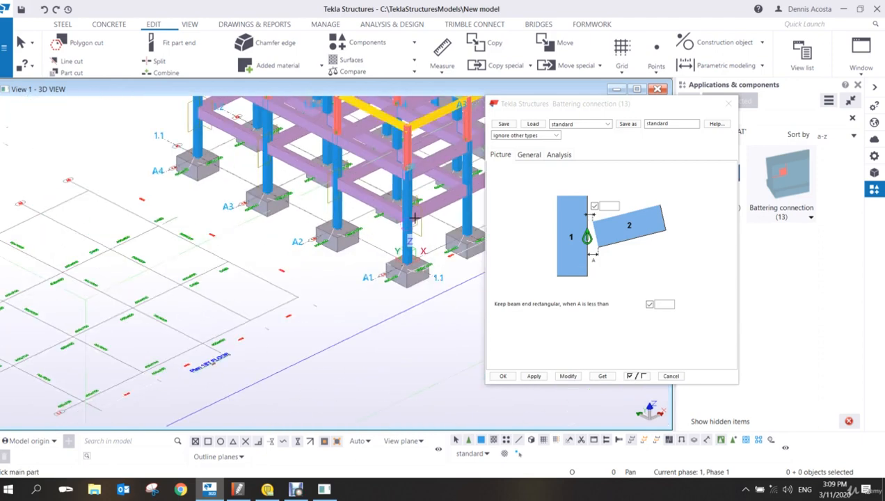
scroll(198, 285, "up", 8)
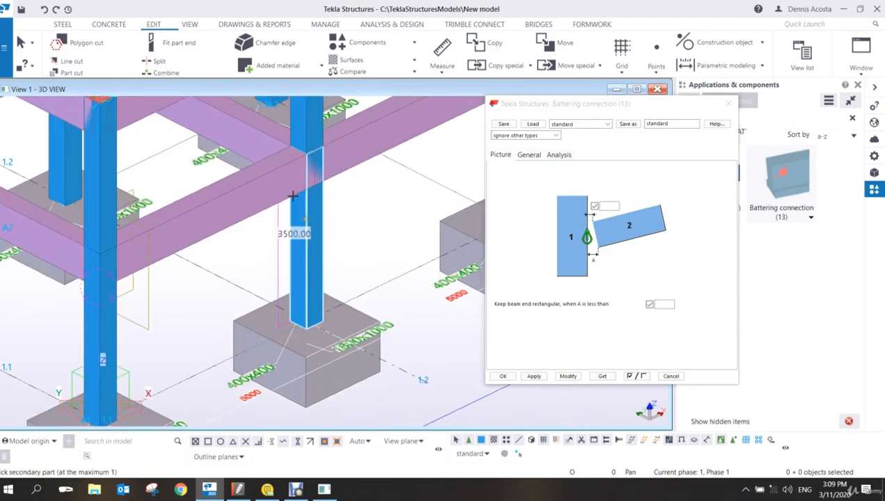
left_click(305, 198)
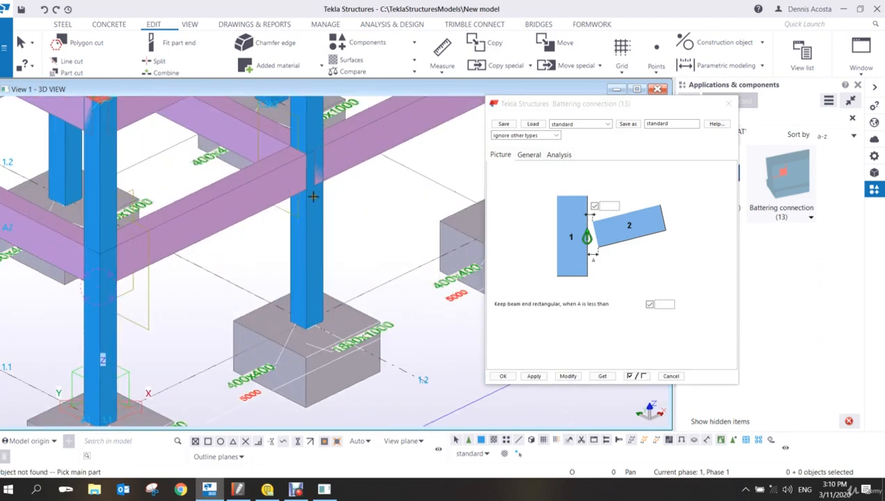
left_click(342, 159)
middle_click_drag(396, 167, 264, 288)
right_click(265, 288)
left_click(282, 293)
- Apply Battering connection (13) between the edge column at grids 1.3 and A1 and the lower-level beams framing into it
left_click(791, 178)
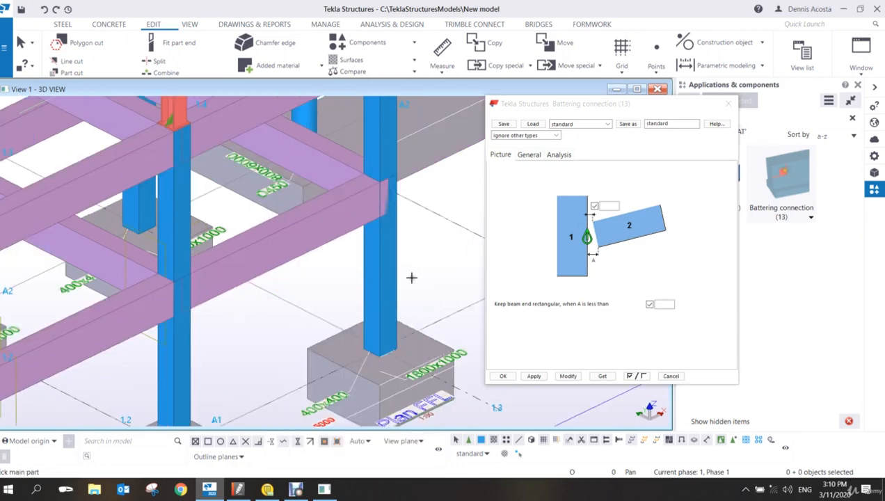
scroll(414, 238, "up", 2)
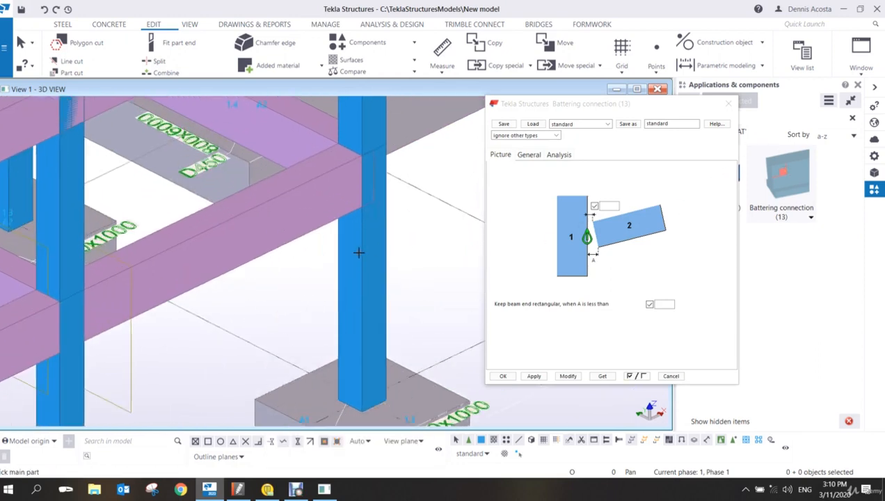
left_click(358, 252)
left_click(325, 227)
middle_click_drag(349, 228, 65, 323, "ctrl")
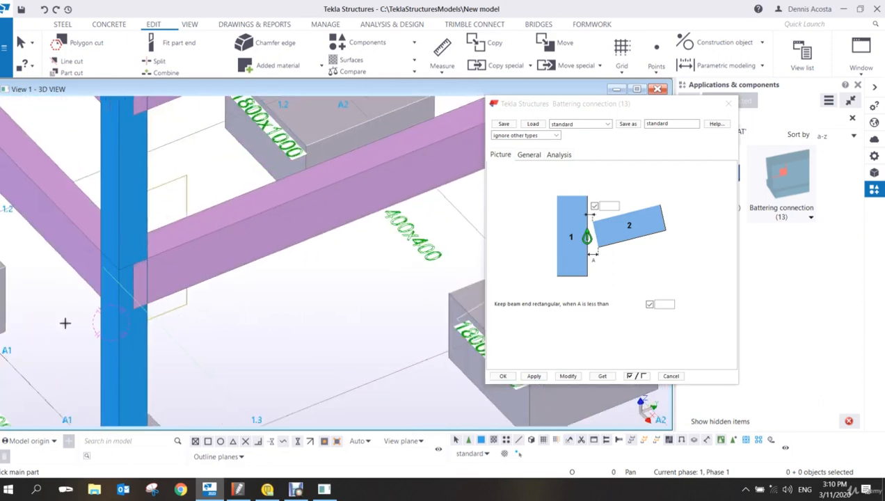
scroll(65, 322, "down", 2)
left_click(120, 336)
- Apply Battering connection (13) between the interior rectangular column beside the round columns and the lower-level beams crossing it, and end the command
scroll(174, 303, "up", 4)
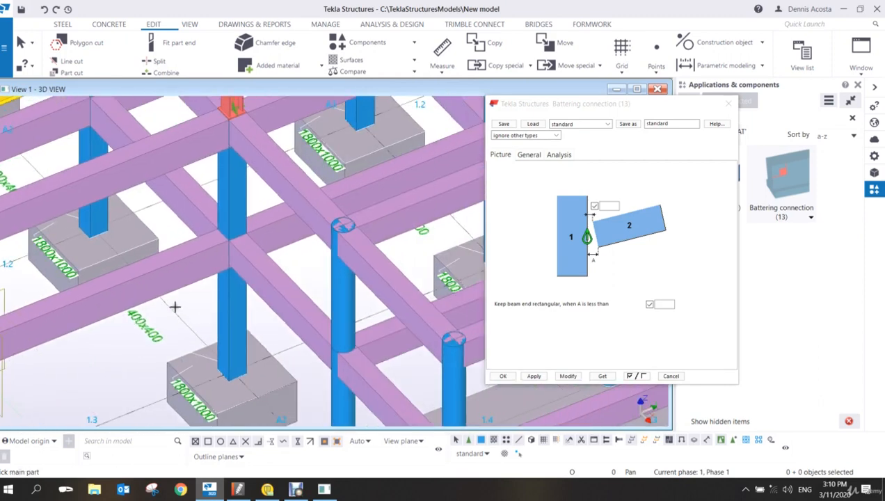
left_click(251, 299)
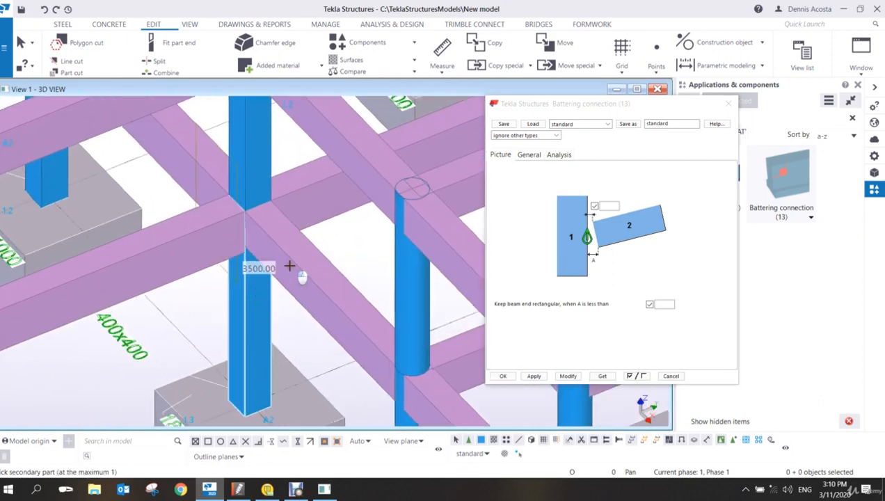
left_click(247, 313)
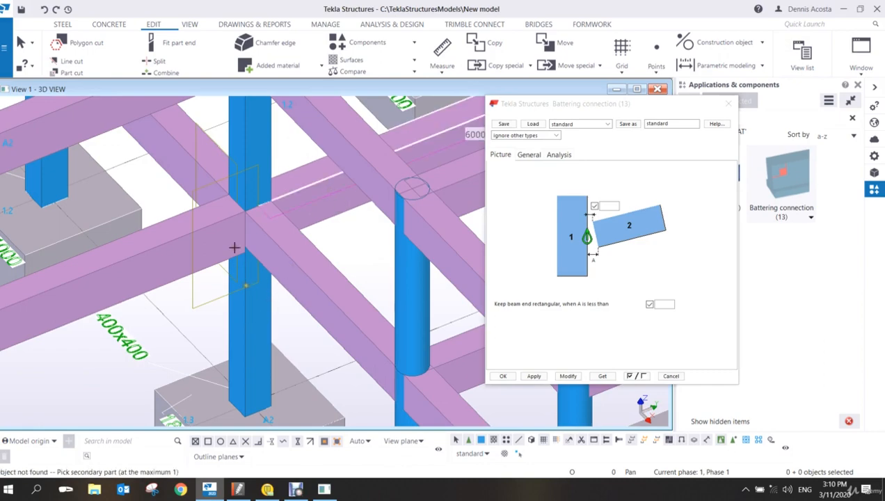
left_click(211, 185)
scroll(211, 223, "down", 4)
middle_click_drag(313, 215, 290, 227, "ctrl")
scroll(334, 244, "up", 4)
scroll(348, 256, "up", 2)
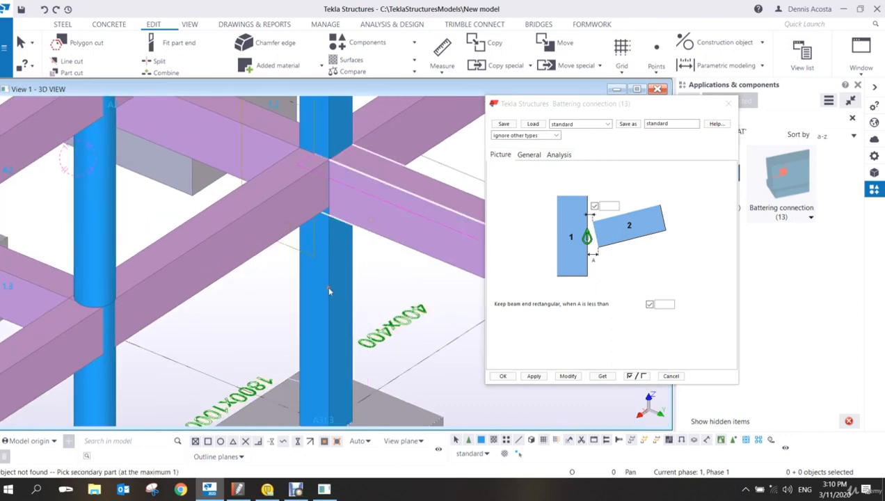
left_click(411, 143)
right_click(387, 192)
left_click(418, 199)
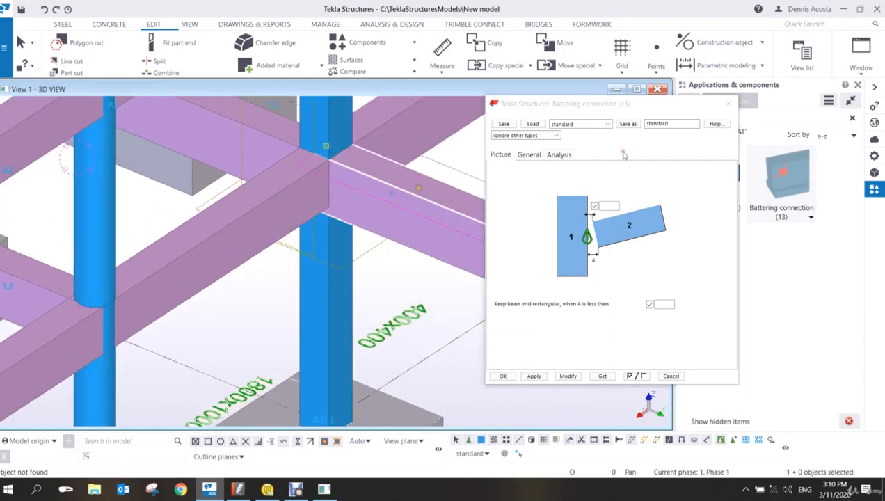
- Show the parts as transparent and add Battering connection (13) between the same interior column and another lower-level beam framing into it
mouse_move(329, 310)
middle_mouse_down("ctrl")
mouse_move(350, 244)
mouse_move(336, 272)
middle_mouse_up("ctrl")
left_click(780, 194)
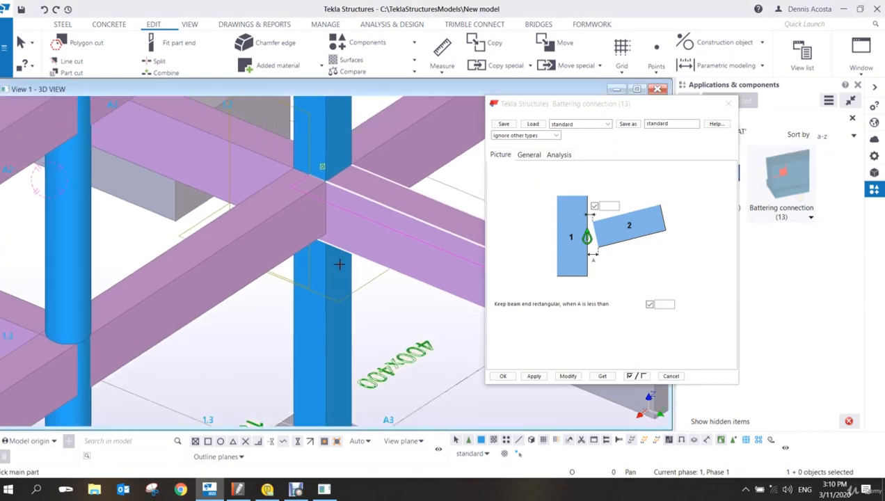
key("ctrl+2")
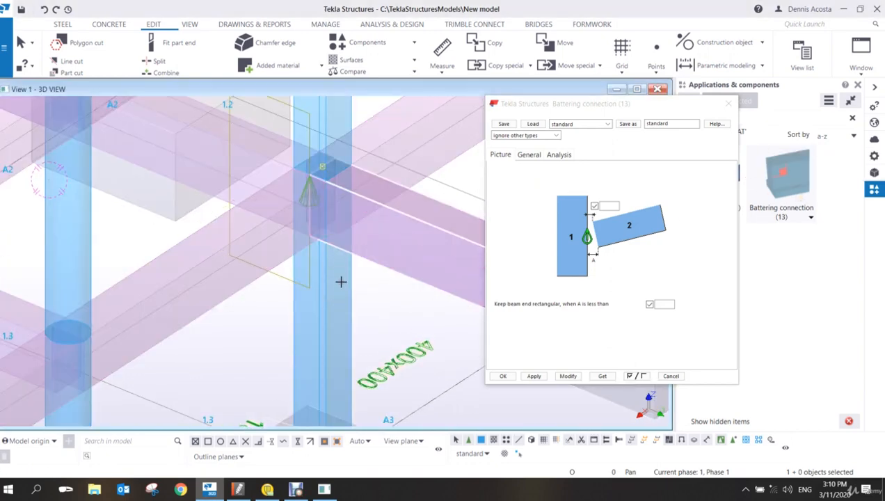
left_click(313, 311)
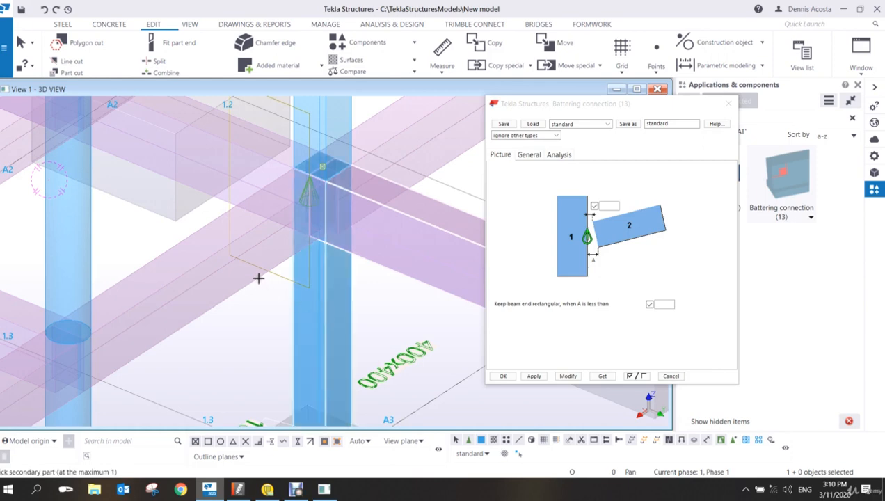
left_click(258, 277)
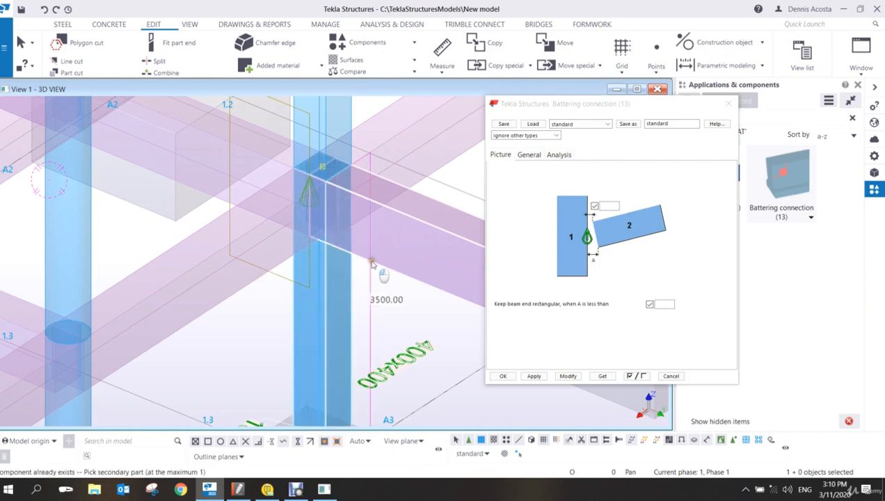
left_click(376, 268)
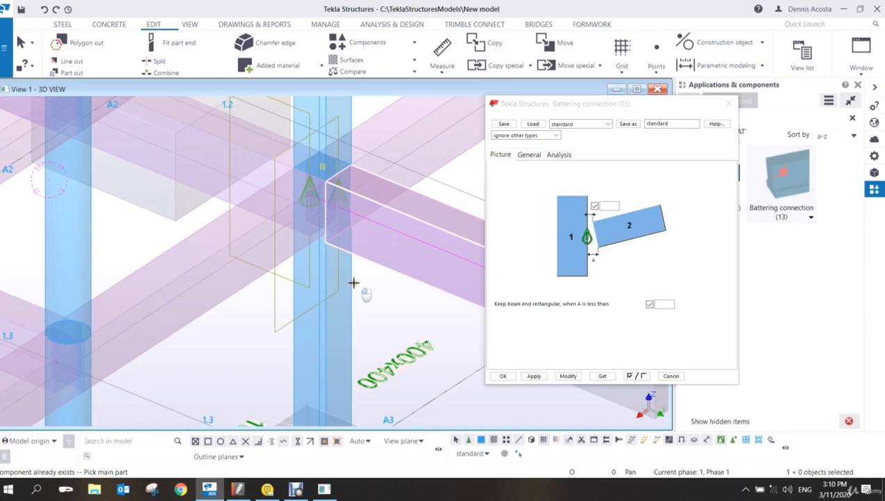
- Apply Battering connection (13) between the interior column and its remaining lower-level beams, and end the command
left_click(362, 291)
left_click(414, 185)
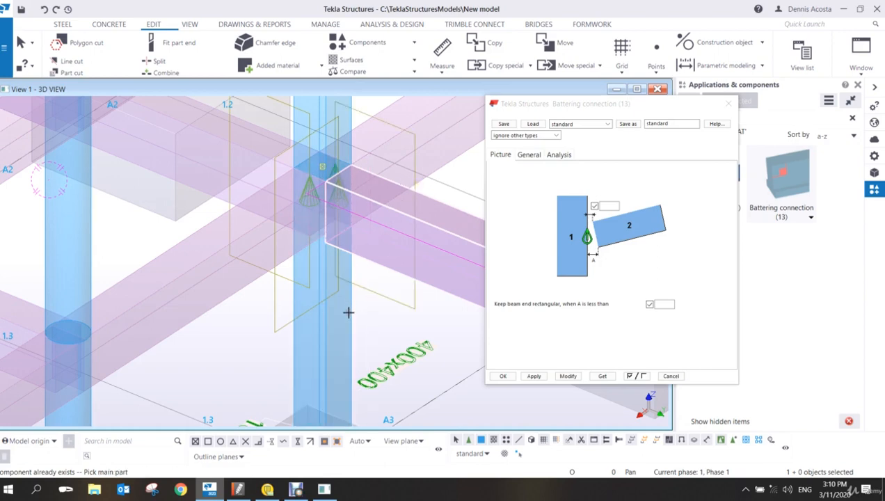
left_click(347, 304)
left_click(221, 203)
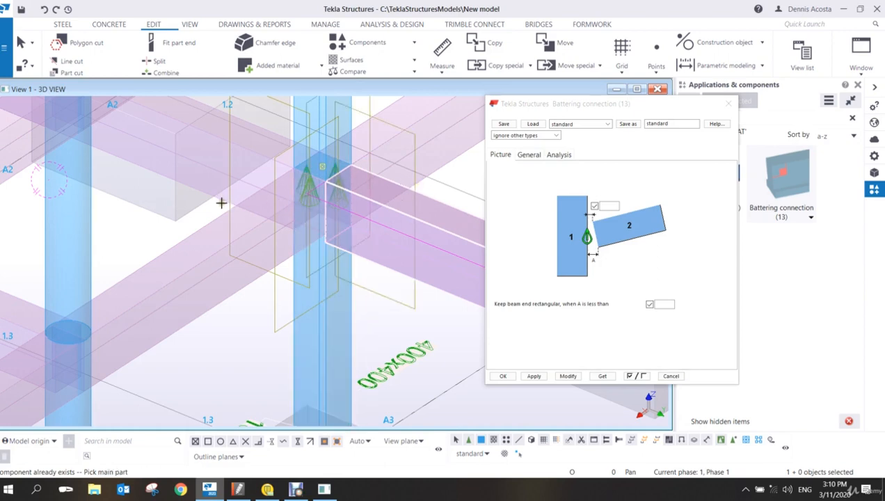
right_click(297, 180)
left_click(314, 187)
- Close the Battering connection (13) settings, and find Round tube (23) by searching the components for PIP and ROUN
scroll(287, 274, "down", 1)
middle_click_drag(296, 268, 354, 242, "ctrl")
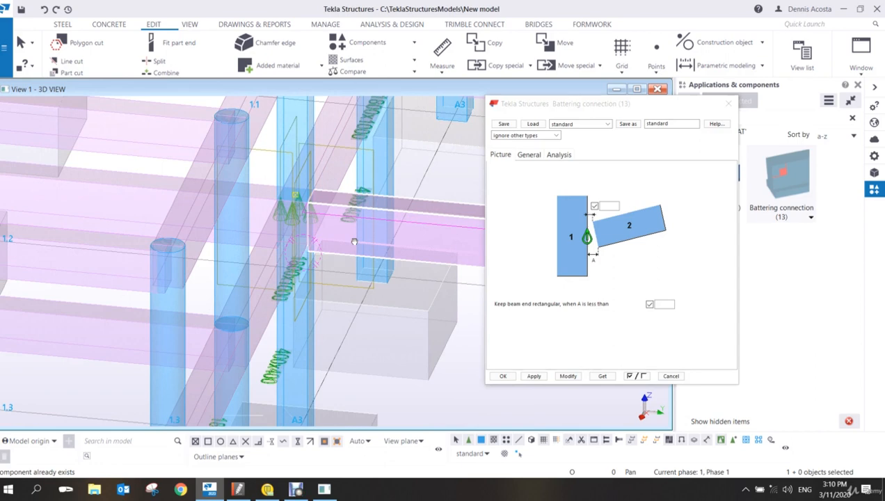
scroll(292, 306, "up", 2)
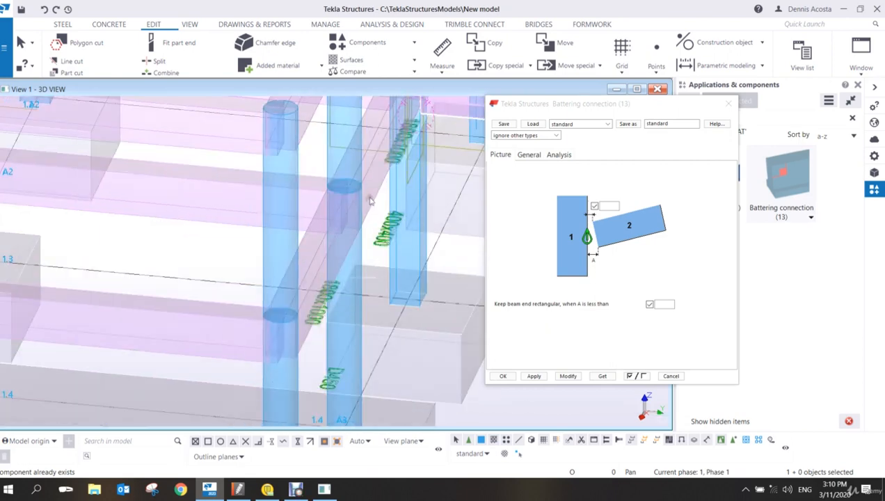
scroll(292, 326, "up", 3)
scroll(292, 321, "up", 2)
scroll(310, 317, "down", 4)
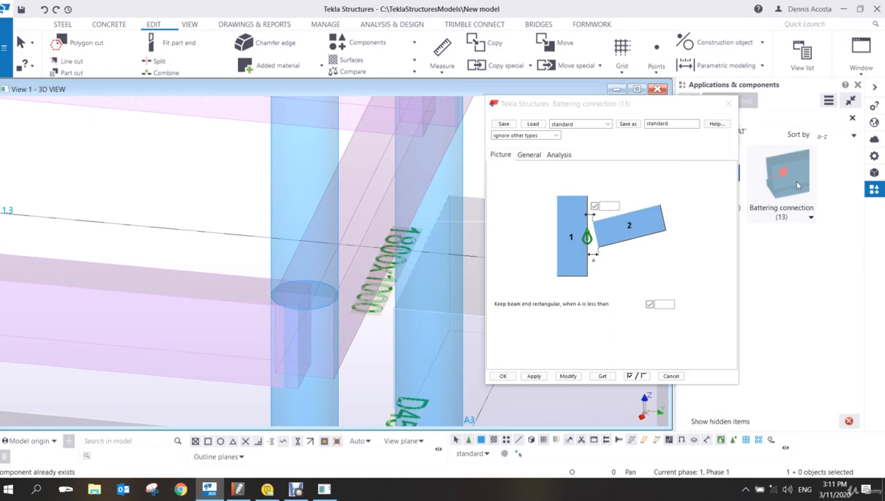
left_click(728, 103)
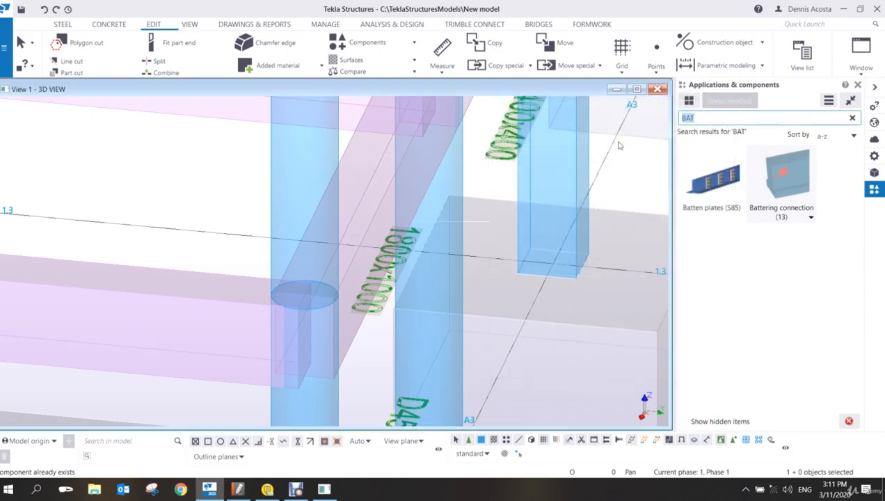
type("PIP")
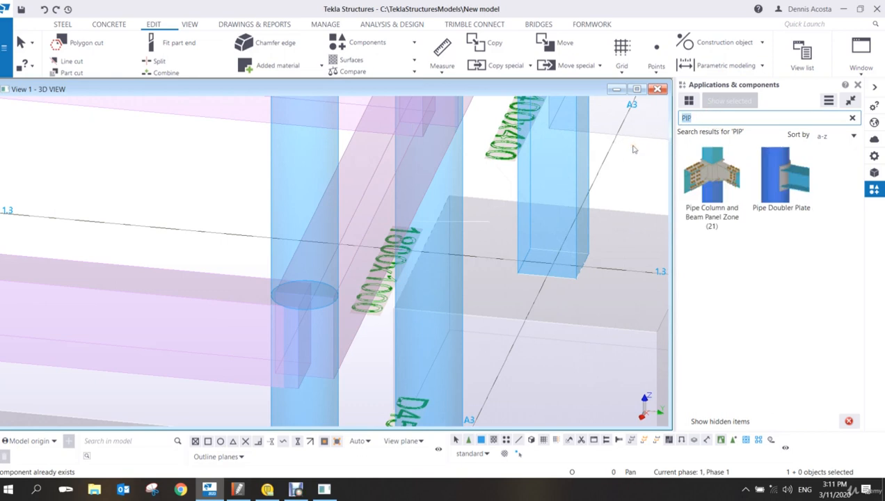
type("ROUN")
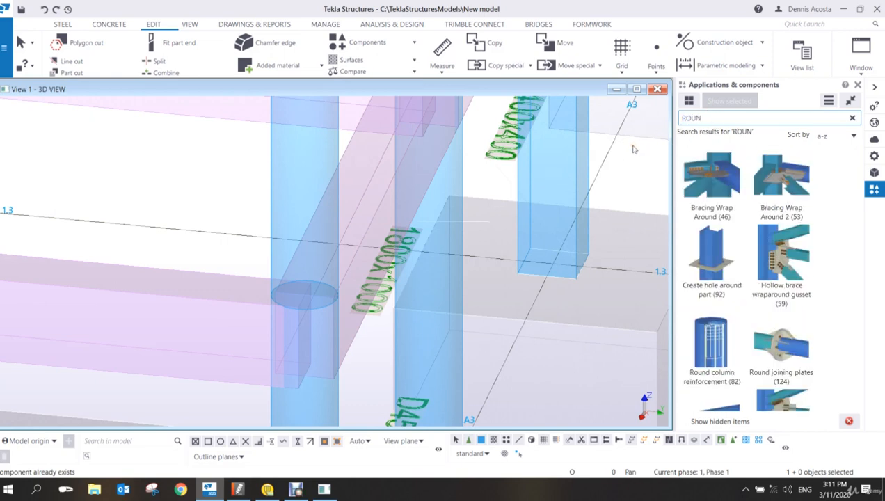
scroll(729, 268, "down", 2)
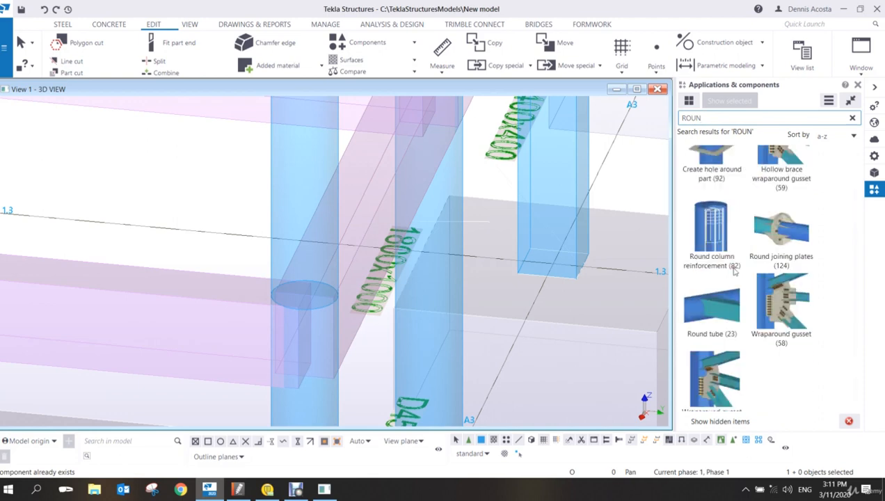
left_click(715, 314)
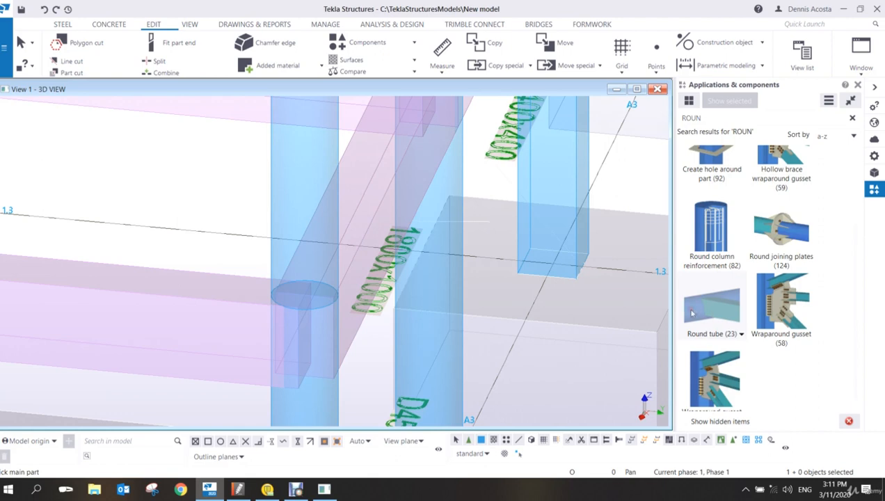
- Display the parts as solid and apply Round tube (23) between the round corner column near grid 1.4 and the lower-level beam framing into it
middle_click_drag(328, 278, 345, 231)
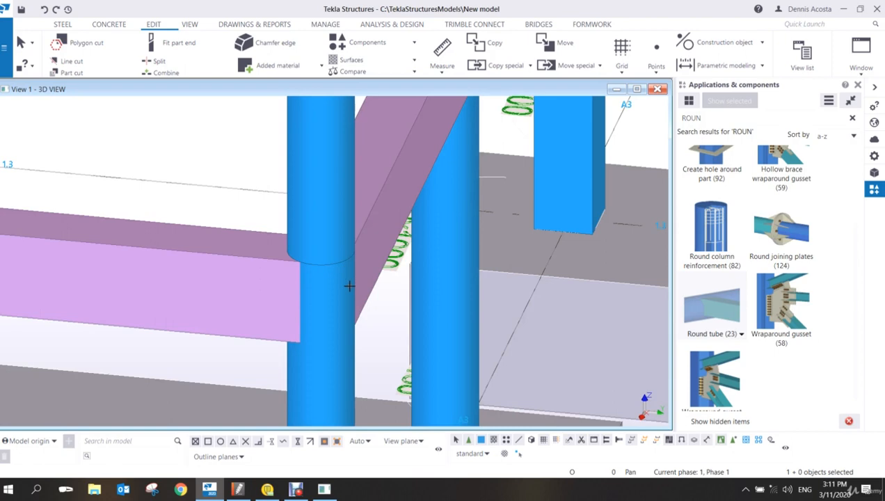
scroll(338, 313, "down", 2)
middle_click_drag(338, 313, 547, 258)
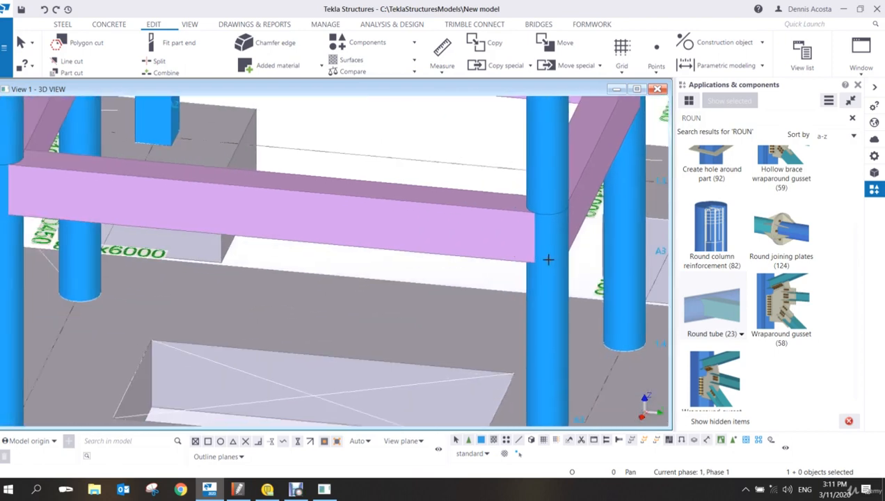
scroll(547, 258, "down", 2)
middle_click_drag(431, 261, 376, 281)
mouse_move(165, 239)
middle_mouse_down()
mouse_move(226, 247)
mouse_move(166, 238)
middle_mouse_up()
scroll(226, 246, "up", 2)
scroll(202, 270, "up", 2)
middle_click_drag(209, 269, 213, 299, "ctrl")
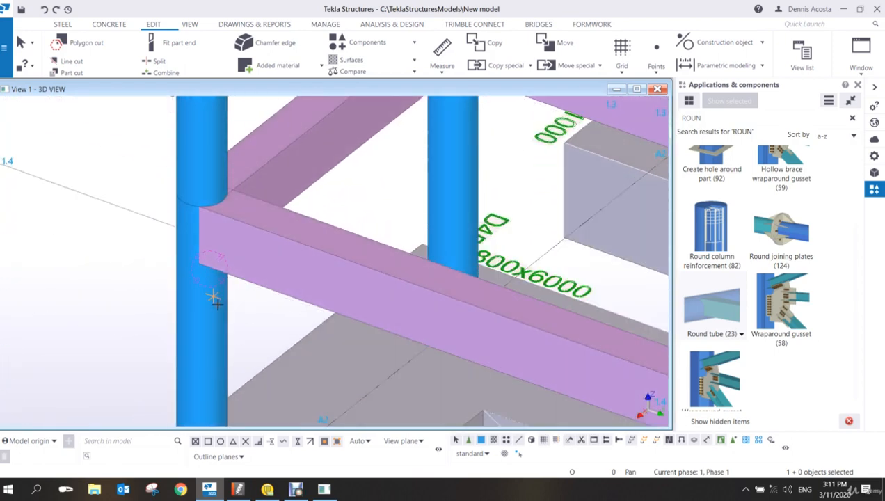
left_click(212, 296)
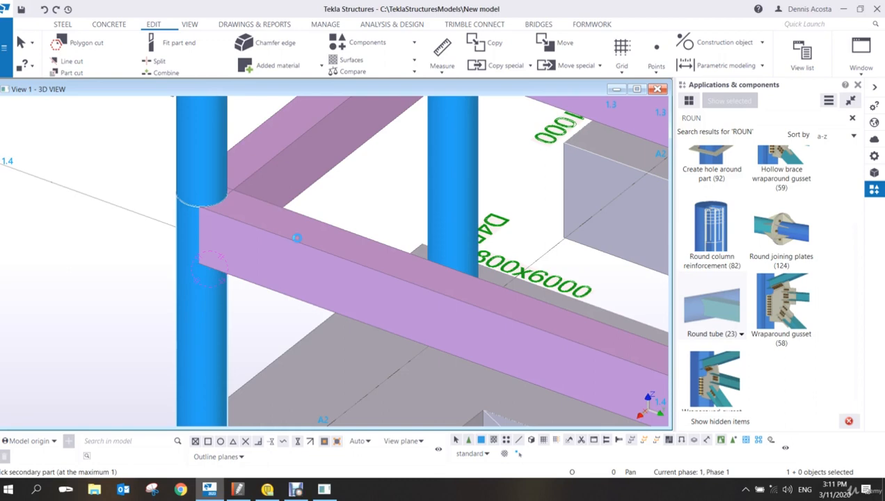
left_click(297, 238)
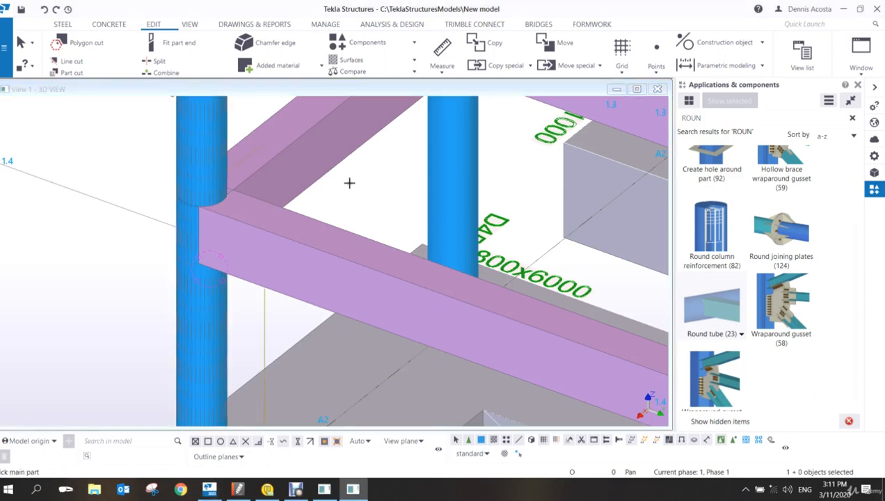
right_click(349, 183)
left_click(367, 194)
scroll(276, 257, "down", 5)
scroll(259, 225, "up", 4)
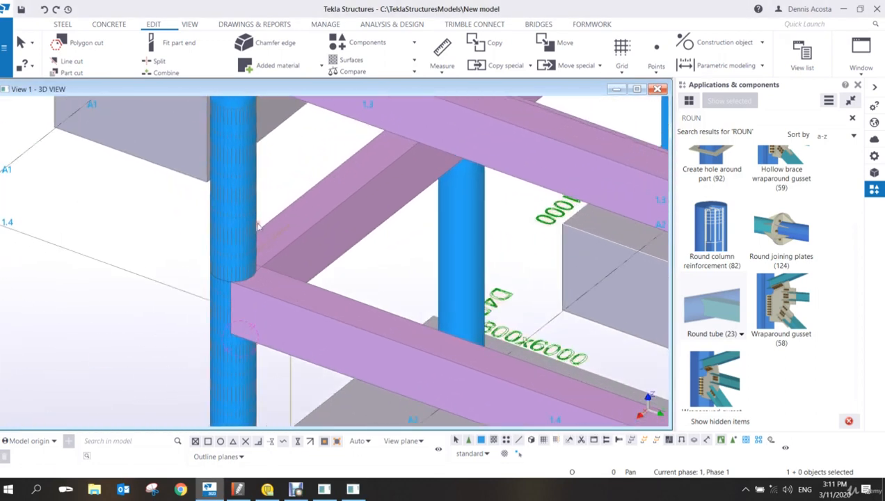
- Set the cut tolerance of the round corner column's Round tube (23) connection to 100, modify the connection, and close its settings
scroll(243, 222, "down", 5)
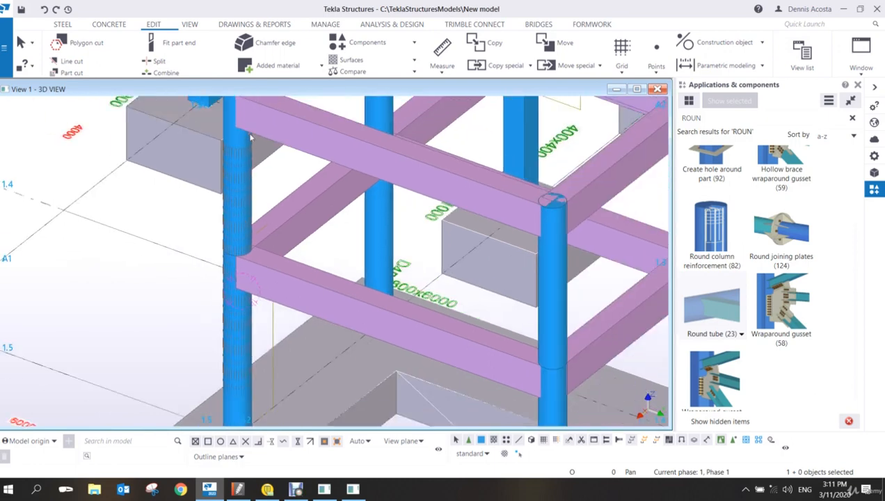
scroll(245, 264, "up", 4)
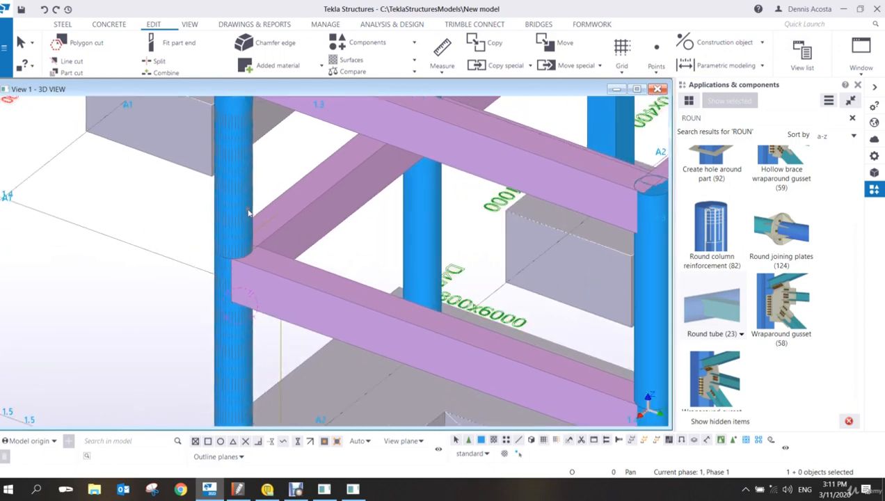
left_click(244, 212)
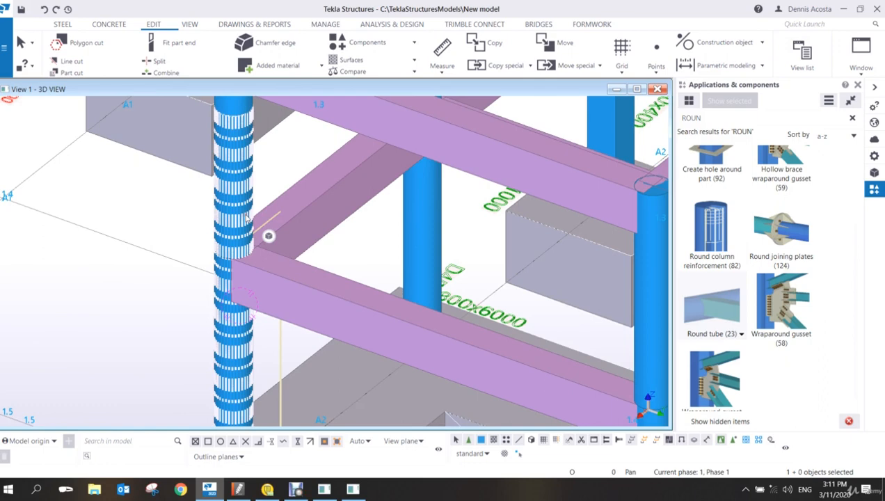
double_click(253, 221)
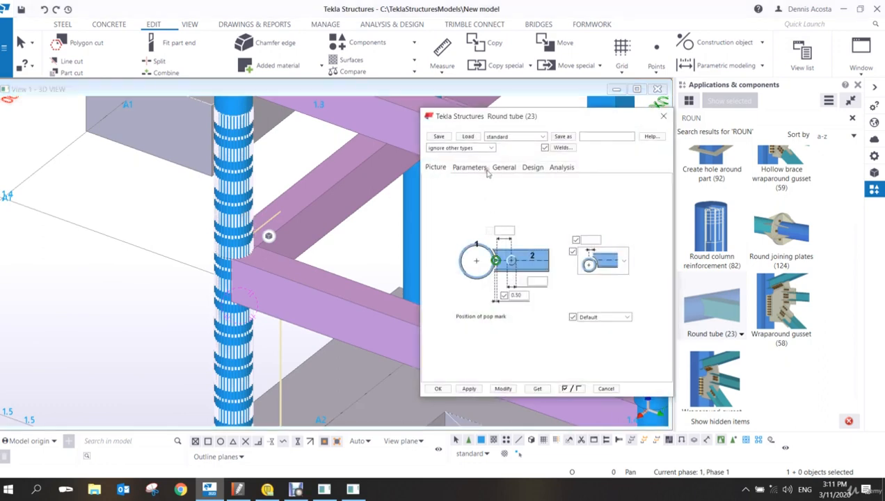
left_click(475, 169)
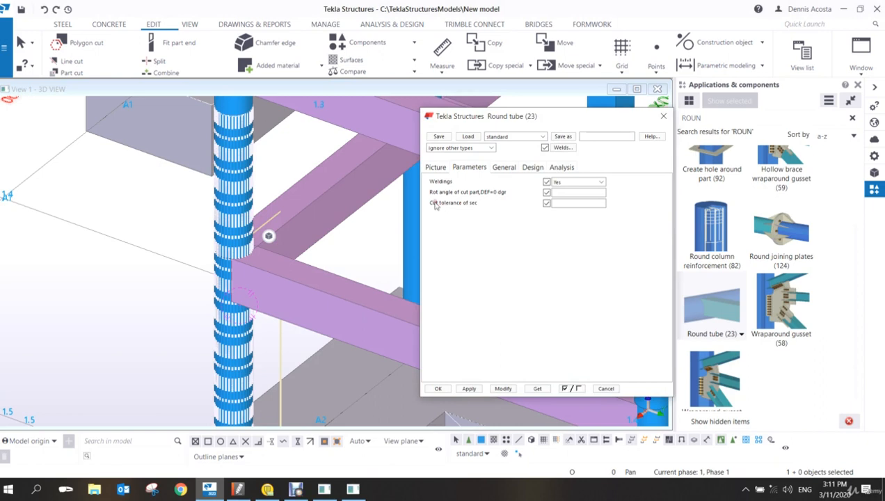
left_click(567, 205)
left_click(502, 389)
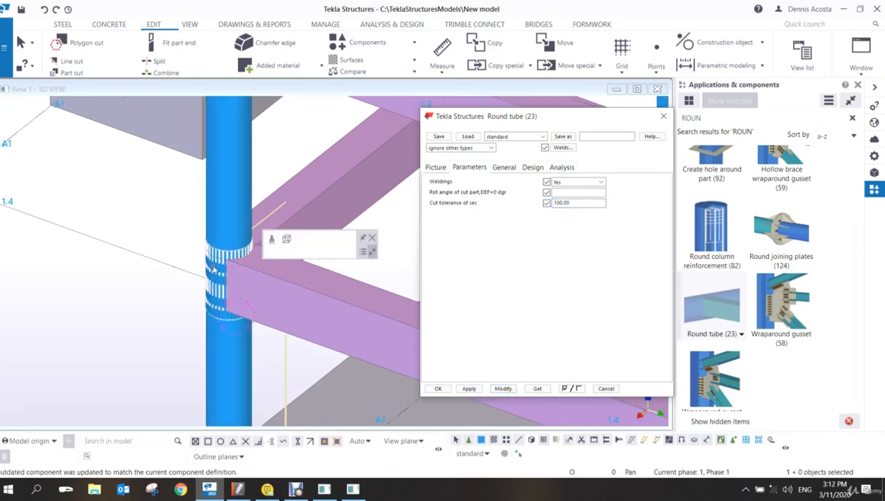
scroll(268, 240, "up", 5)
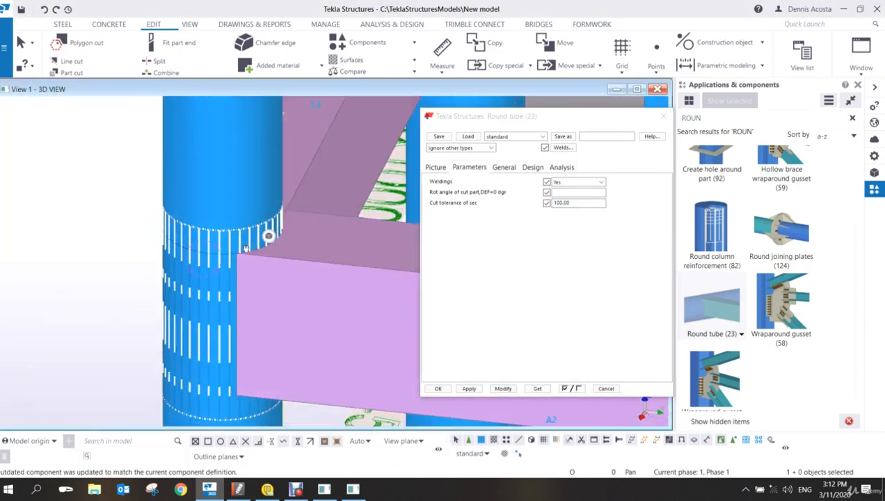
middle_click_drag(246, 249, 231, 259, "ctrl")
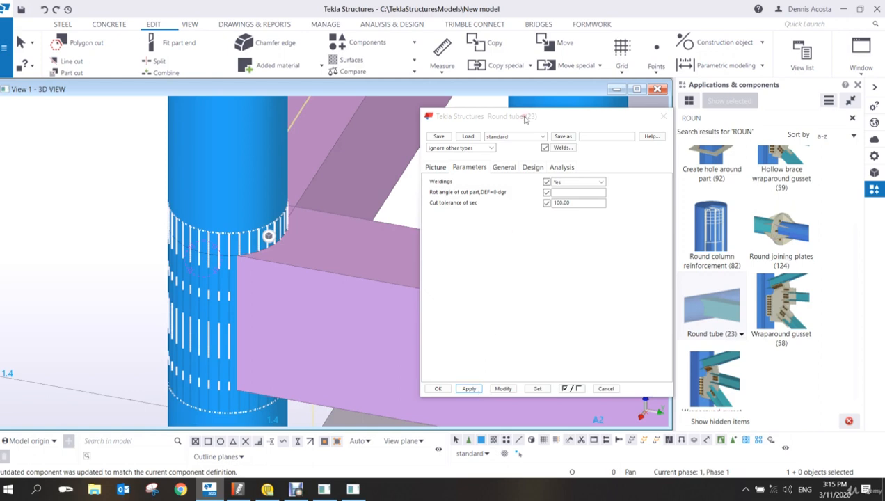
left_click(663, 116)
- Search the components for BAT, apply Battering connection (13) between the concrete column below a steel column and its upper beams, and end the command
scroll(470, 257, "down", 10)
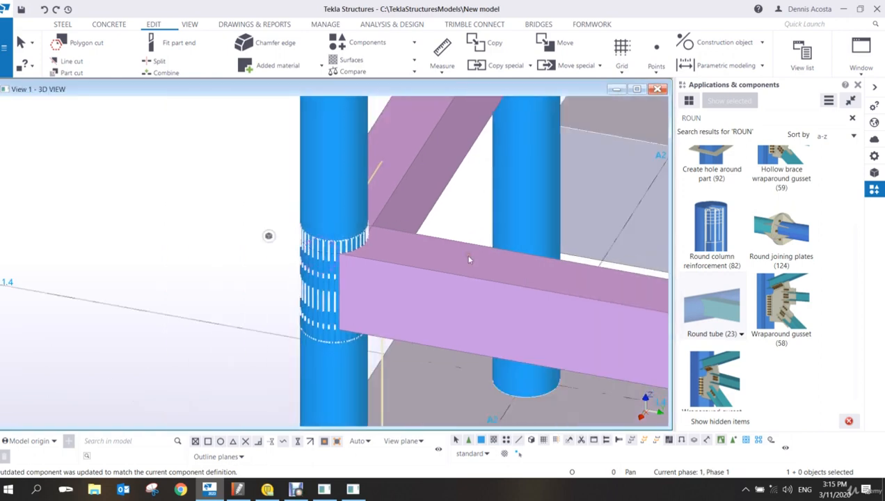
scroll(353, 294, "down", 2)
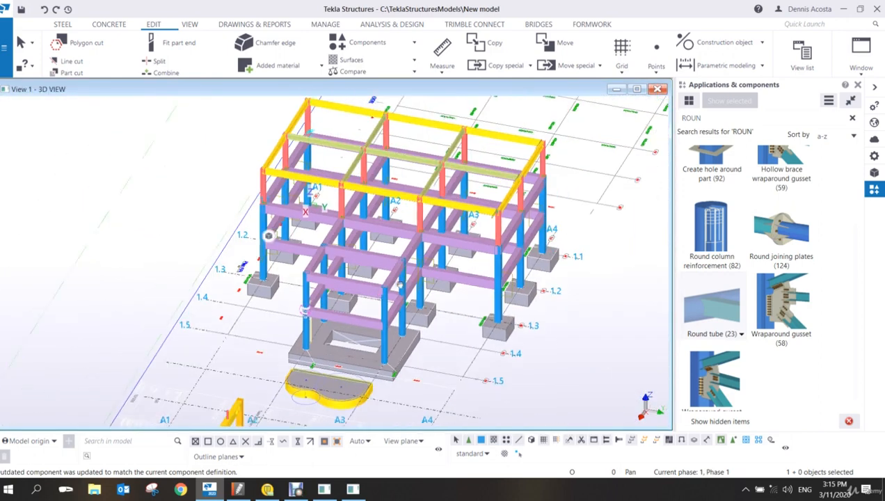
scroll(502, 235, "up", 10)
scroll(445, 236, "down", 4)
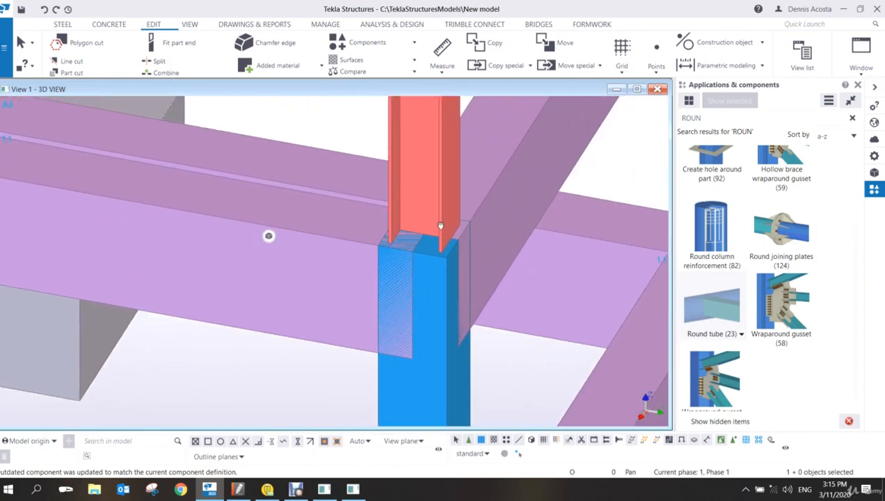
scroll(419, 243, "up", 4)
middle_click_drag(390, 258, 388, 264, "ctrl")
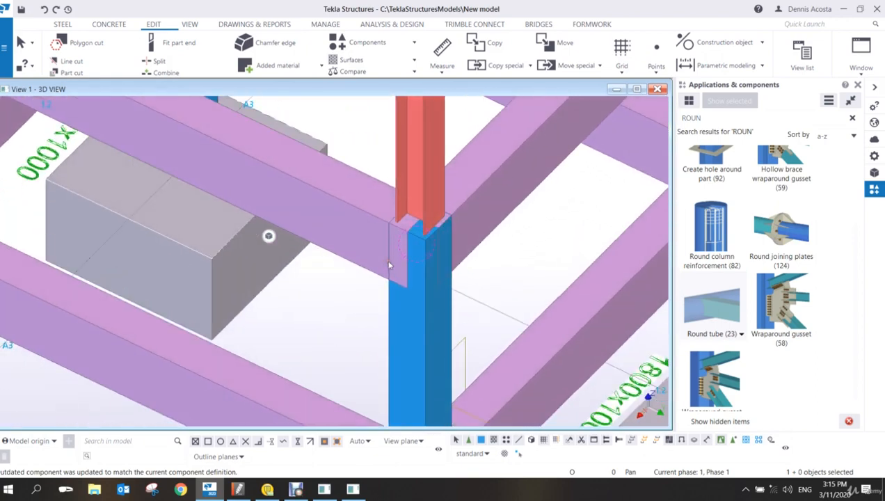
scroll(795, 199, "up", 2)
left_click_drag(715, 121, 546, 142)
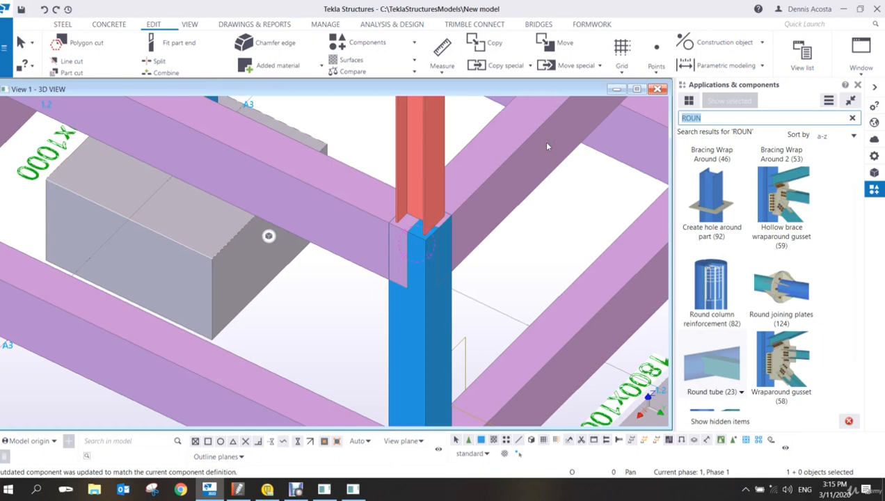
type("BAT")
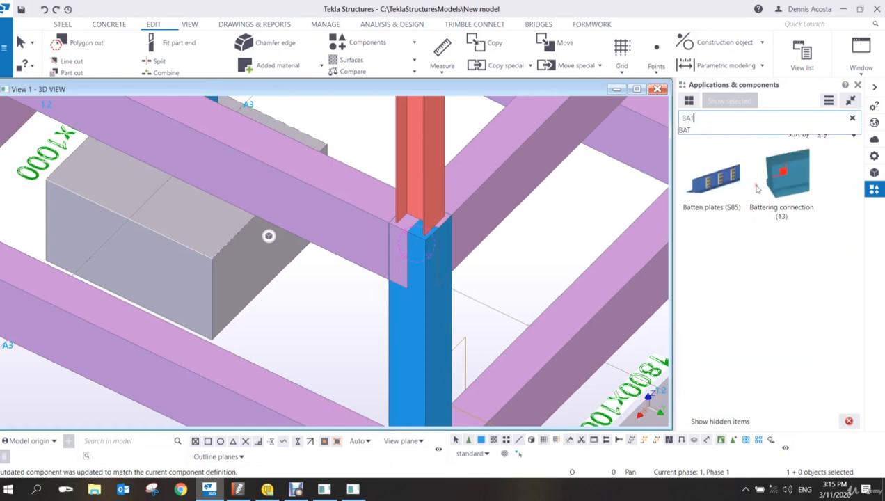
left_click(776, 178)
left_click(461, 255)
left_click(477, 228)
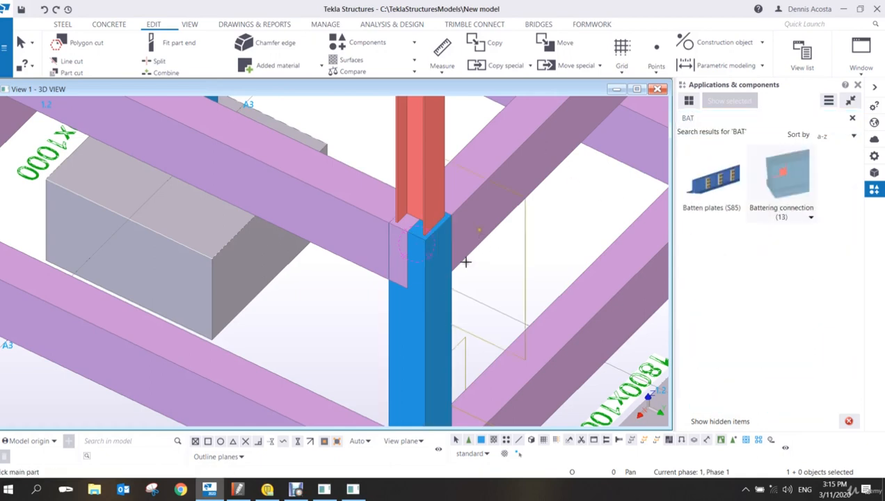
right_click(386, 153)
left_click(400, 160)
- Show only the steel column, the concrete column below it and the beams meeting at their joint
scroll(407, 209, "up", 3)
middle_click_drag(416, 226, 487, 212, "ctrl")
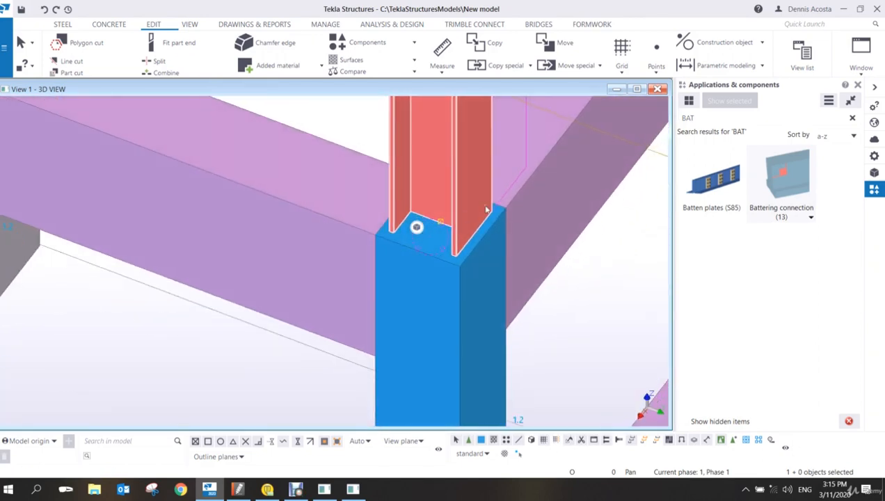
left_click_drag(526, 175, 364, 259)
right_click(394, 239)
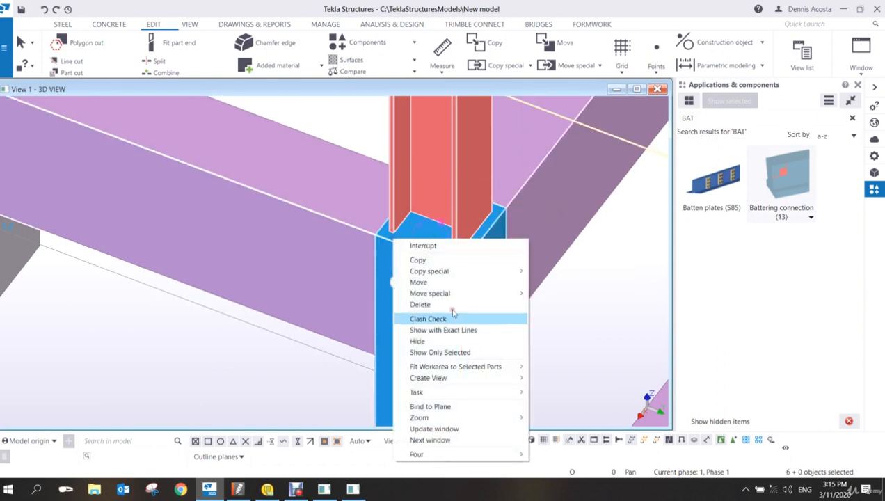
left_click(451, 354)
left_click(561, 316)
scroll(561, 316, "down", 5)
middle_click_drag(521, 312, 351, 241)
scroll(491, 286, "up", 4)
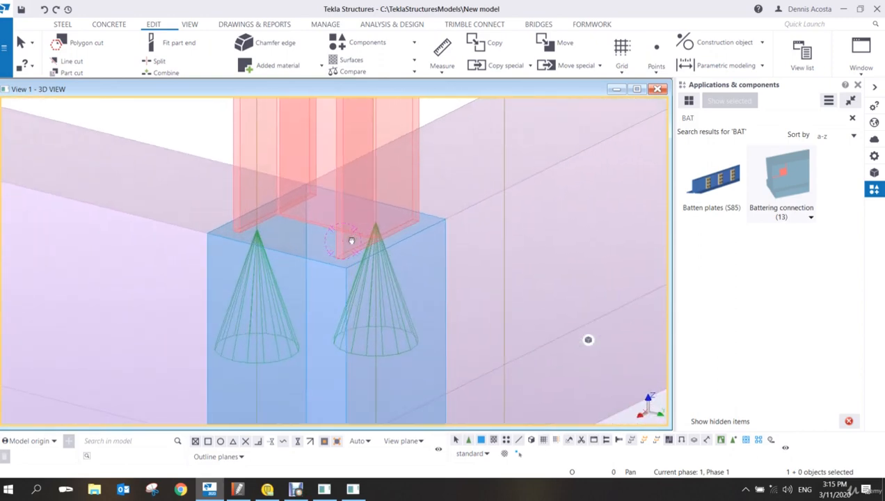
scroll(352, 248, "down", 3)
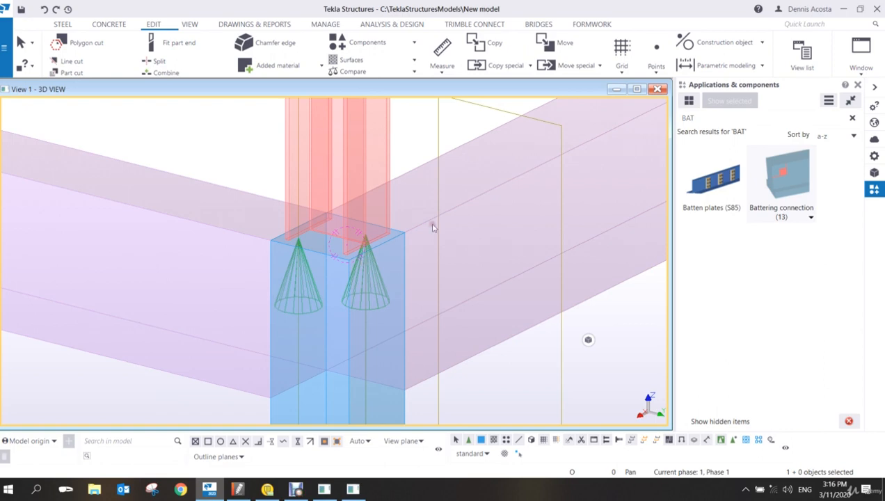
- Search the components for BASE and look through the available base plate components
left_click_drag(701, 117, 679, 123)
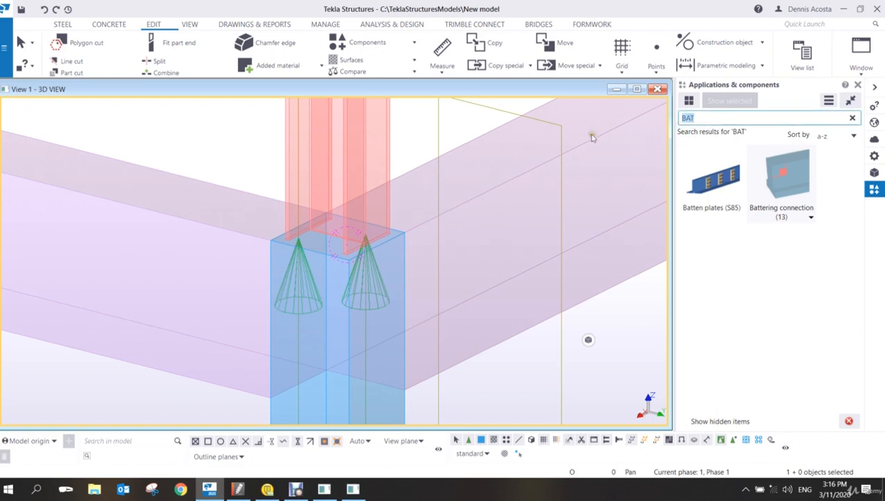
type("BASE")
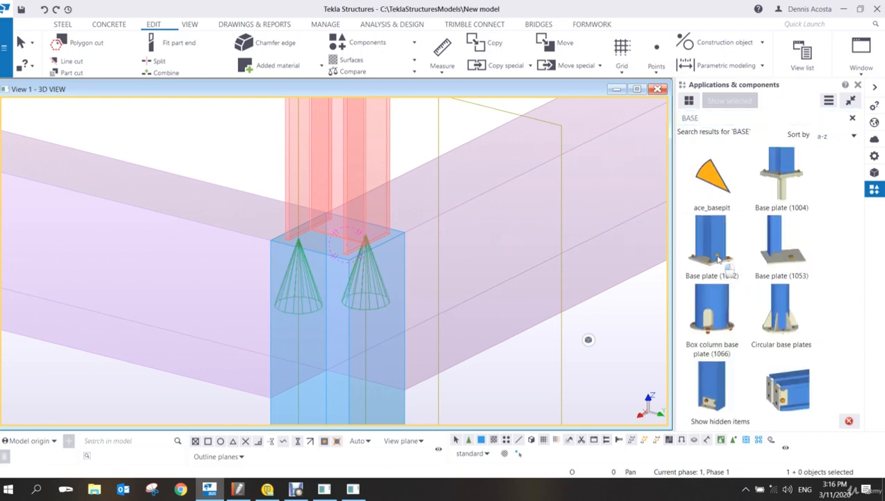
scroll(716, 261, "down", 2)
scroll(704, 262, "up", 1)
scroll(703, 262, "up", 1)
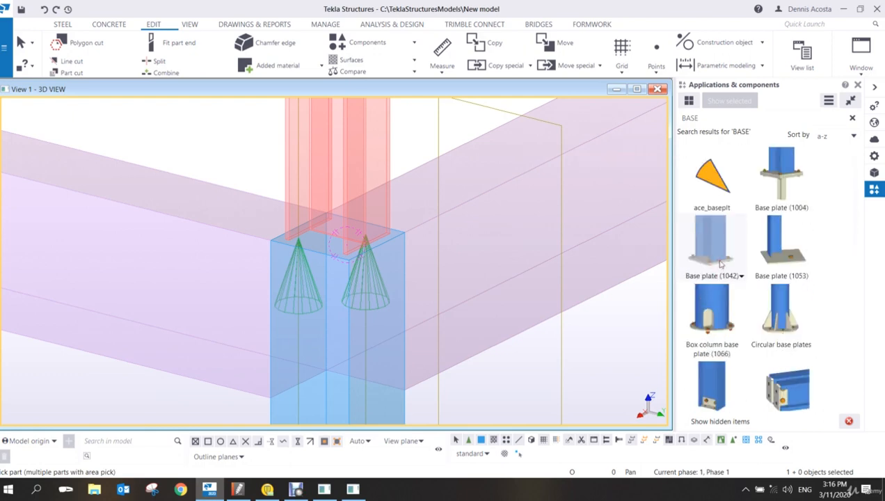
scroll(723, 263, "down", 1)
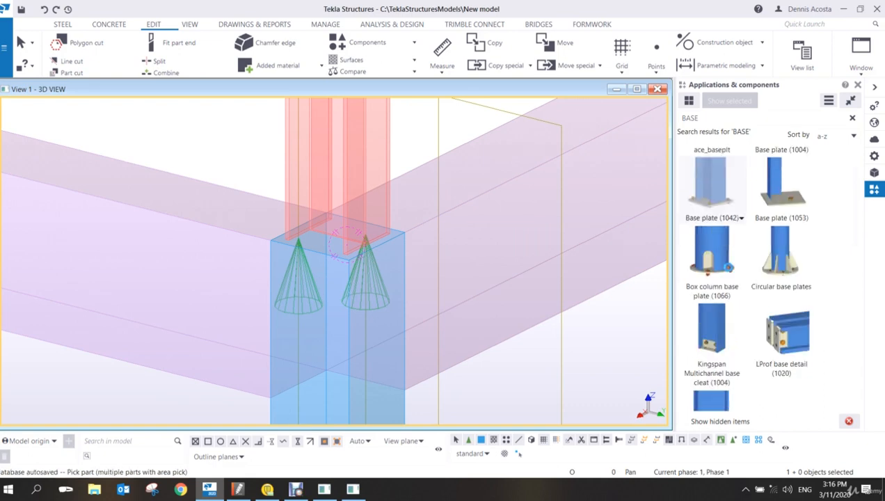
scroll(731, 268, "down", 6)
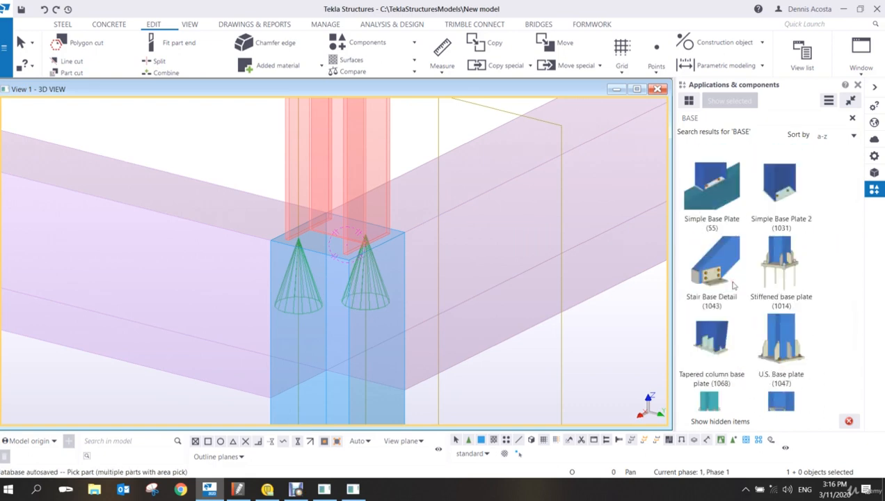
scroll(733, 285, "down", 1)
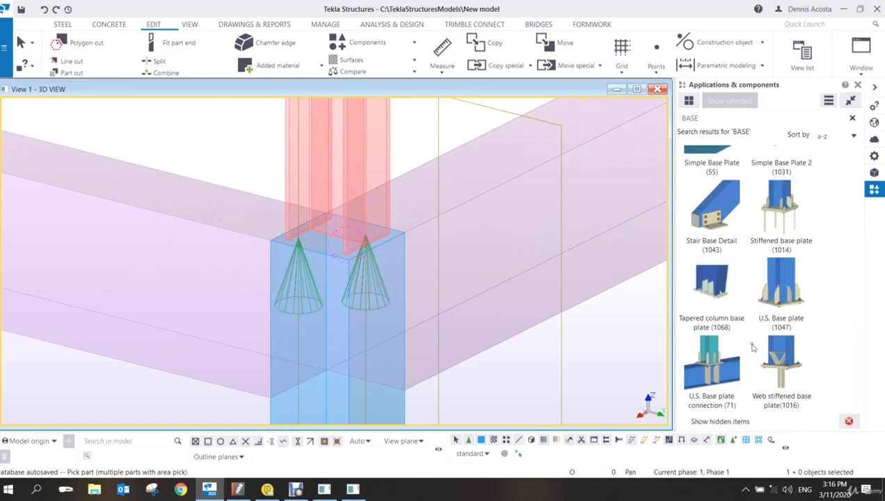
scroll(783, 331, "up", 1)
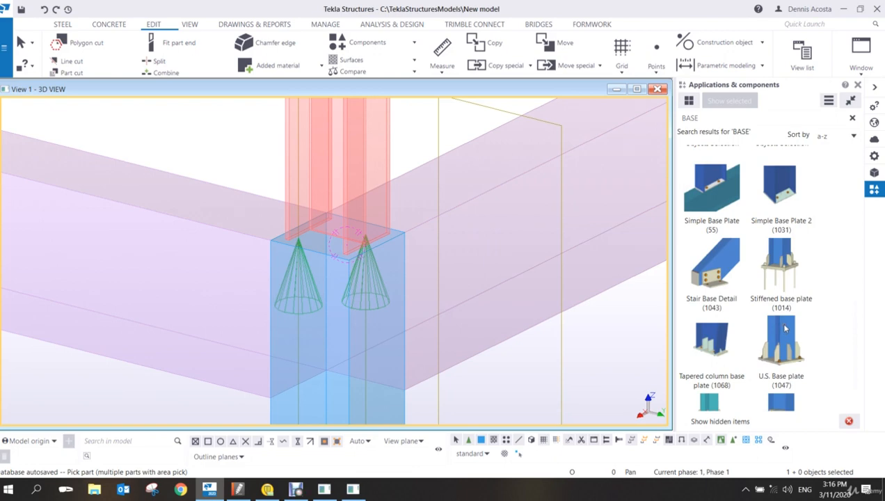
scroll(784, 328, "up", 8)
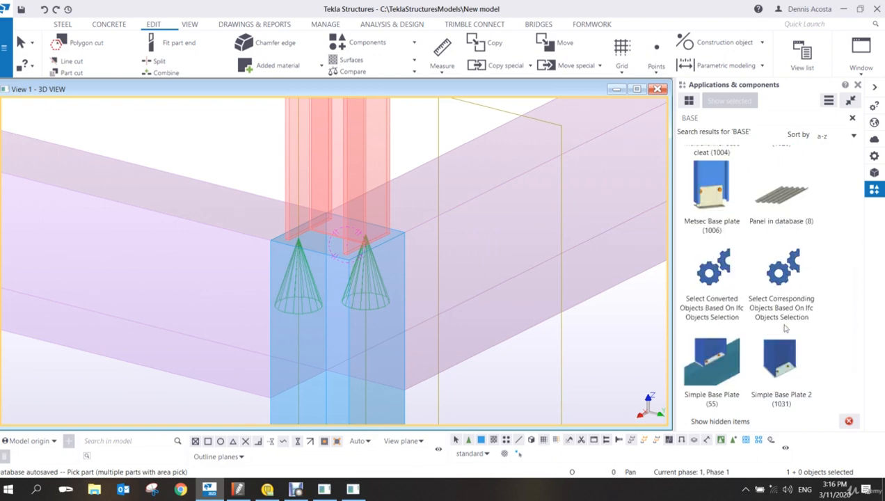
scroll(784, 328, "up", 2)
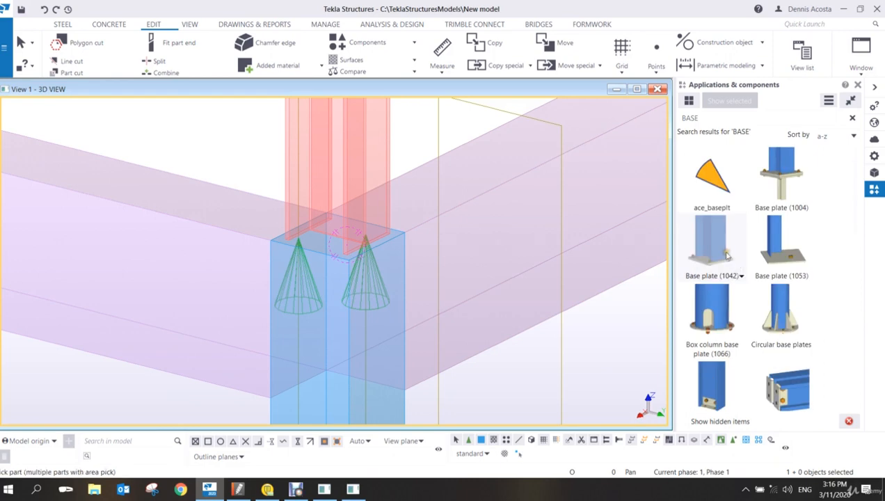
- Review the parts, parameters and general settings of Base plate (1042), close them, and end the command
double_click(705, 236)
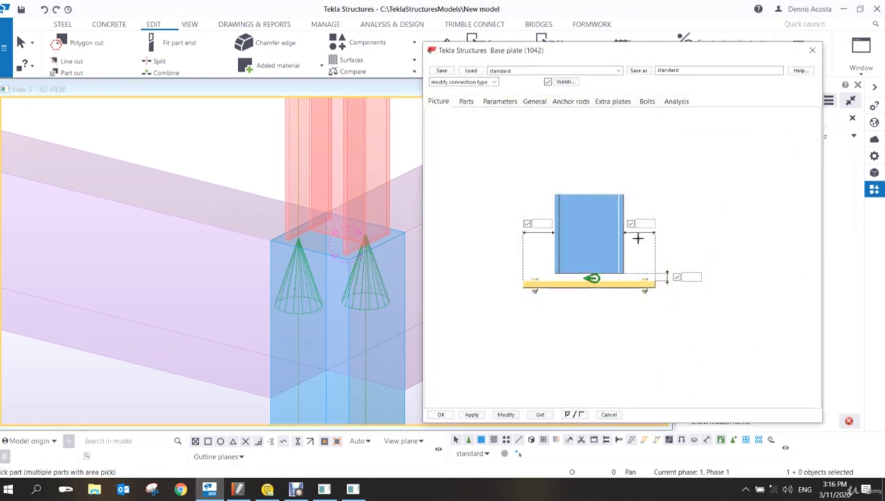
left_click(467, 102)
left_click(499, 101)
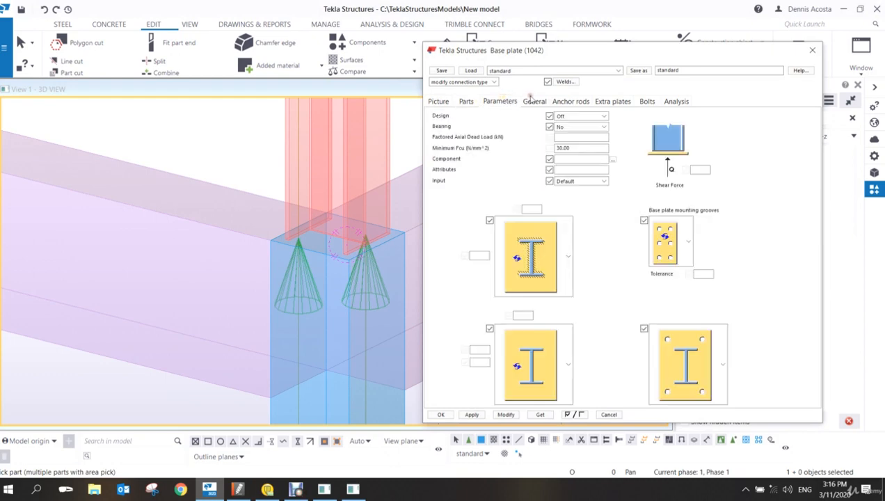
left_click(532, 102)
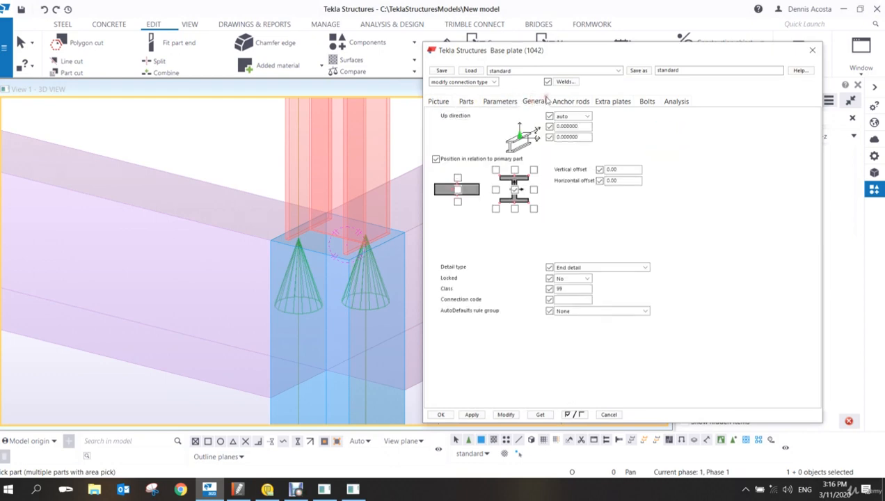
left_click(813, 54)
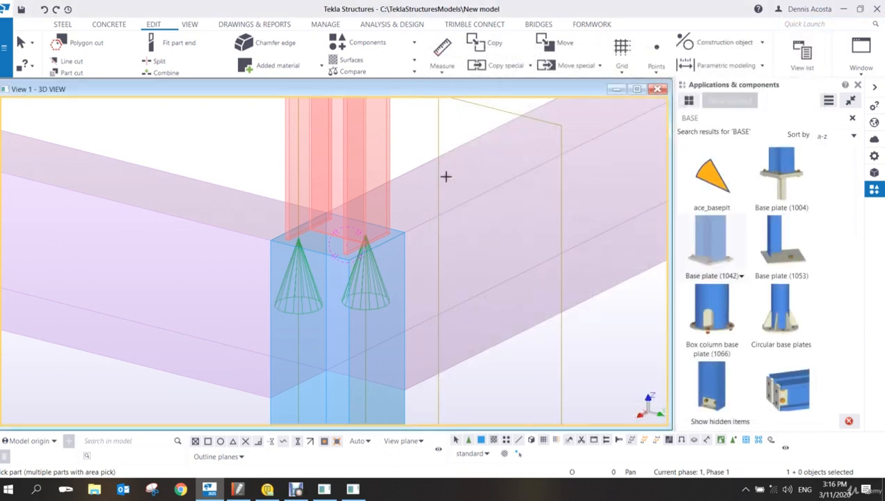
right_click(435, 142)
left_click(452, 149)
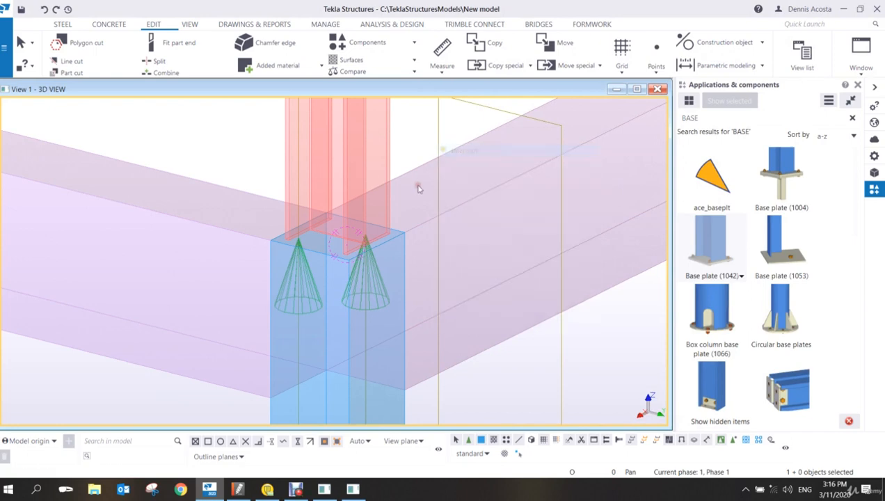
- Open the properties of the concrete column directly below the steel column
left_click(405, 410)
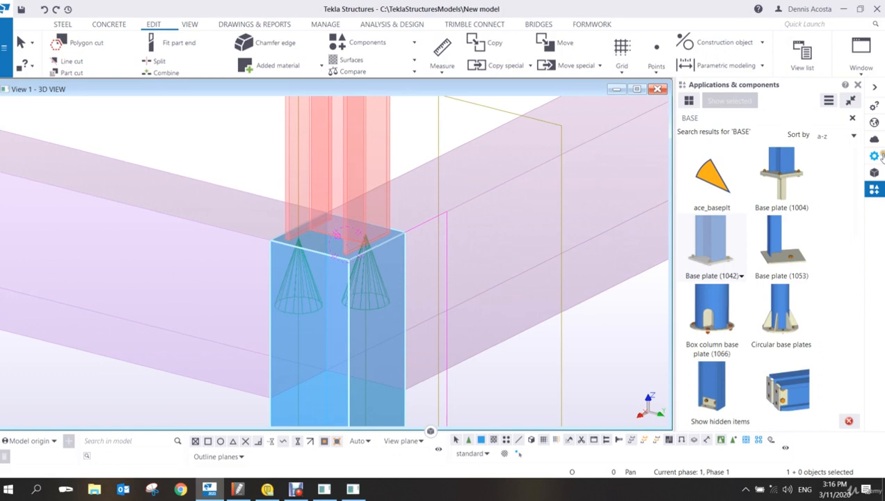
left_click(875, 155)
middle_click_drag(435, 317, 425, 286)
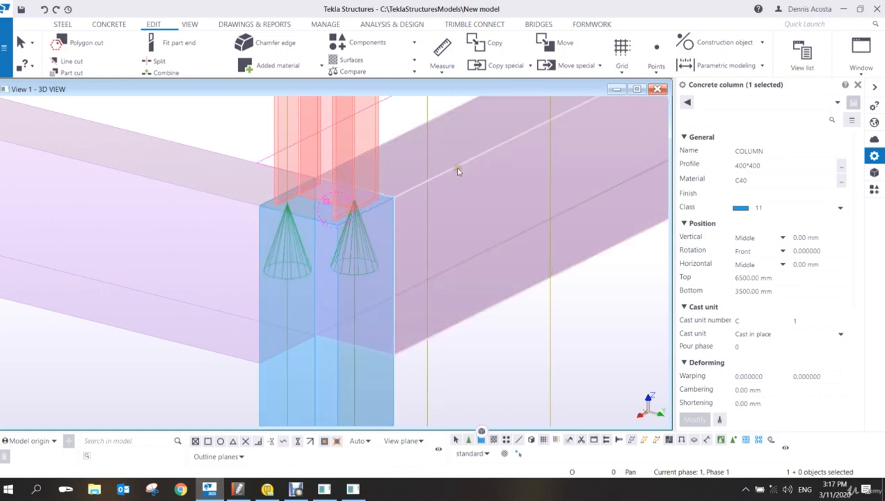
- Set the At depth position of the concrete beam on the far side of the joint to Middle
left_click(457, 172)
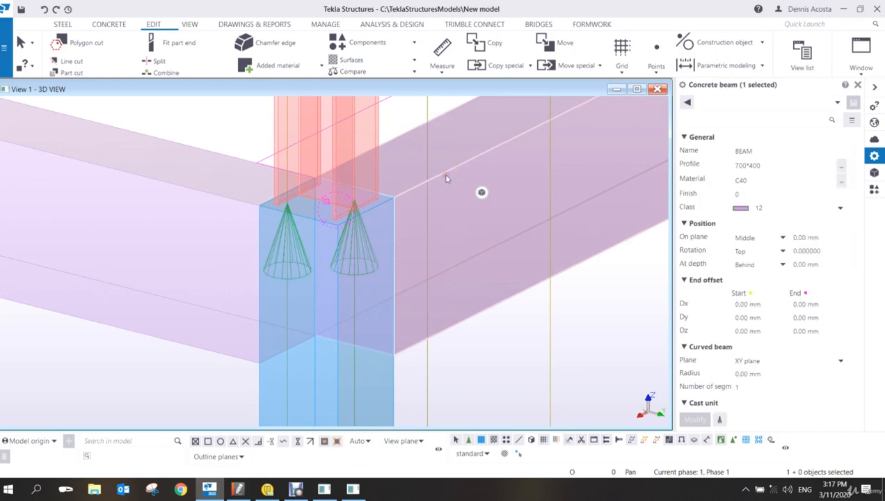
left_click(777, 266)
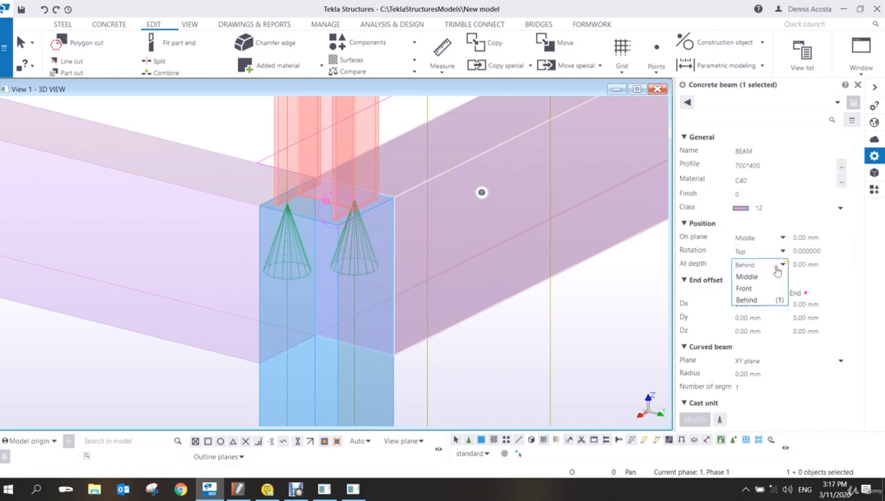
left_click(747, 277)
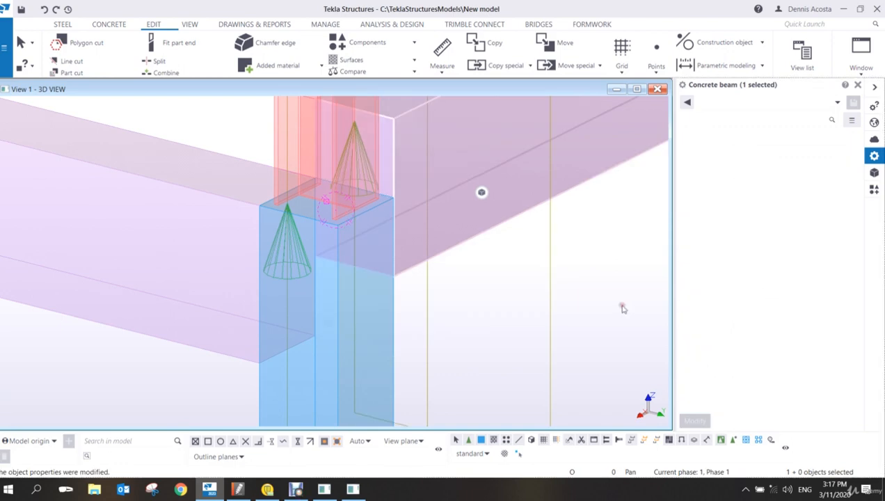
scroll(458, 317, "down", 2)
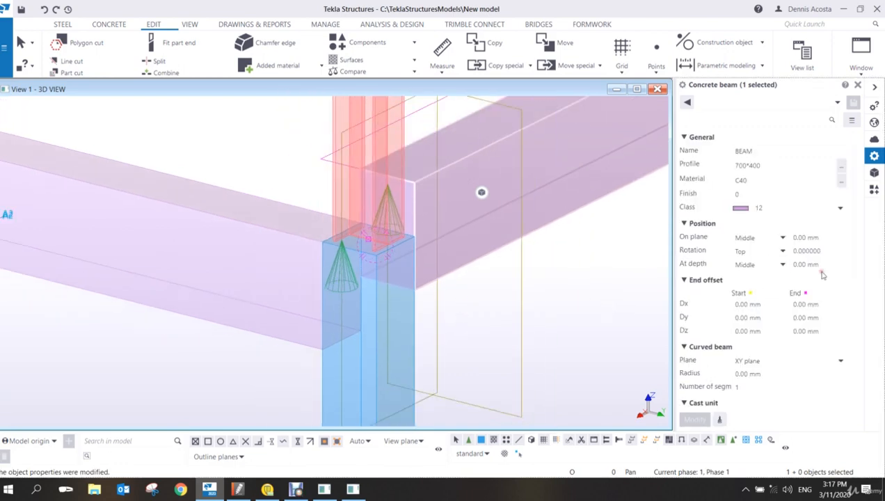
- Restore the same concrete beam's At depth position to Behind, apply the change, and deselect the beam
left_click(762, 250)
left_click(748, 265)
left_click(783, 265)
left_click(754, 297)
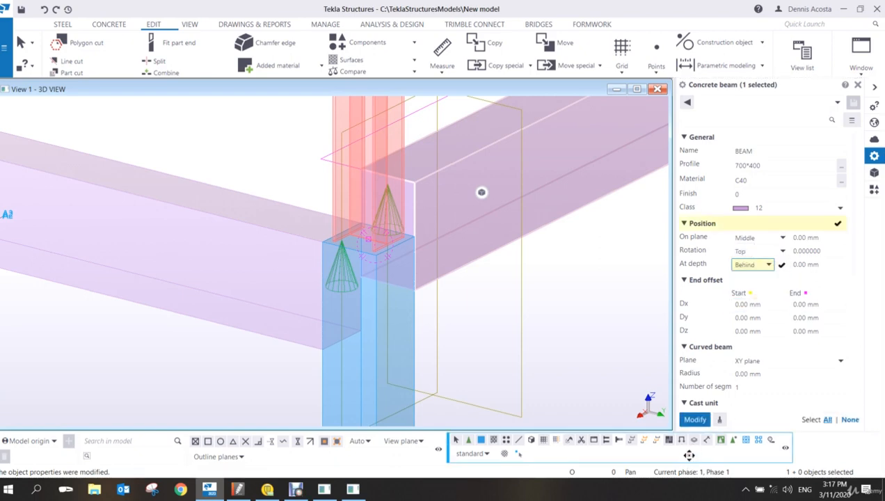
left_click(695, 419)
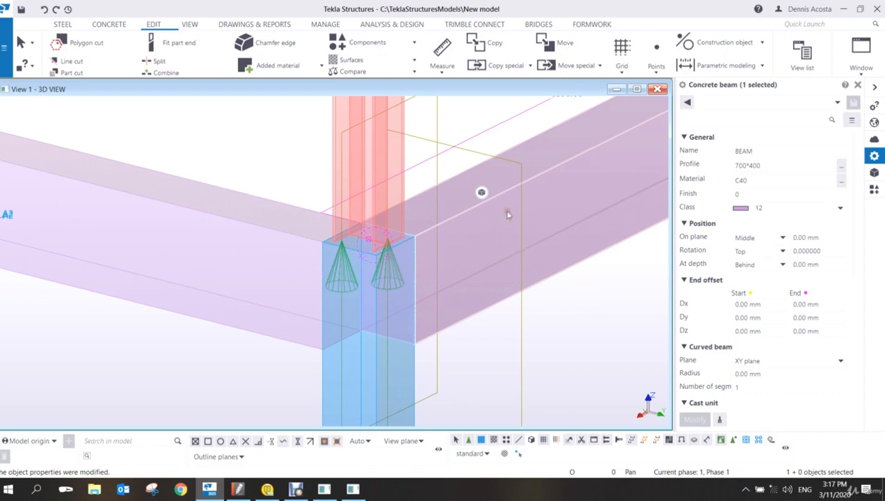
left_click(459, 159)
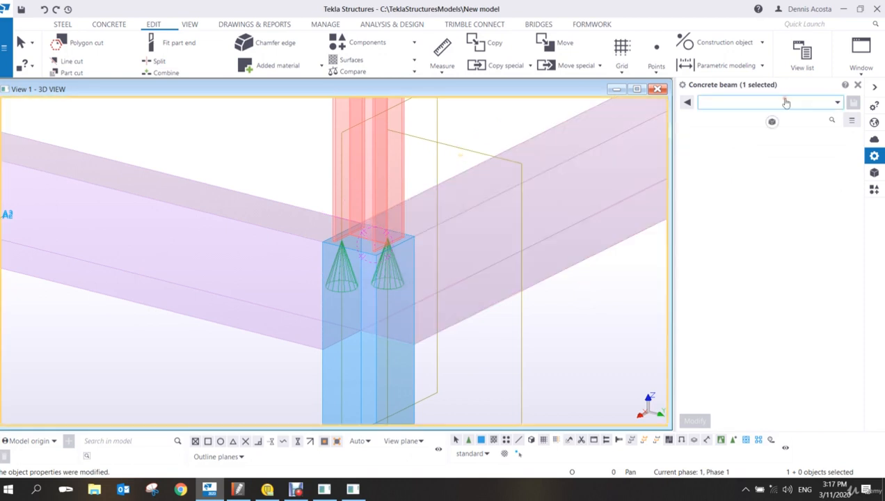
- Return to the component catalog and look through the base plate components found for BASE
left_click(874, 187)
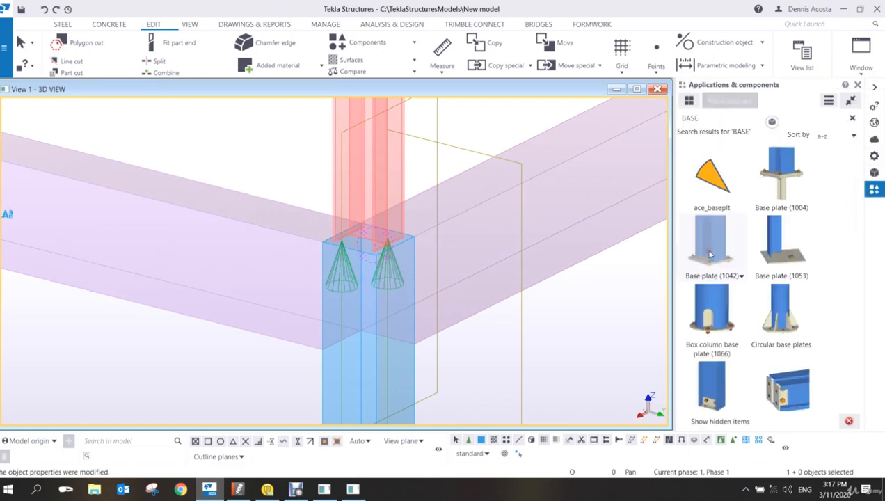
scroll(709, 254, "down", 5)
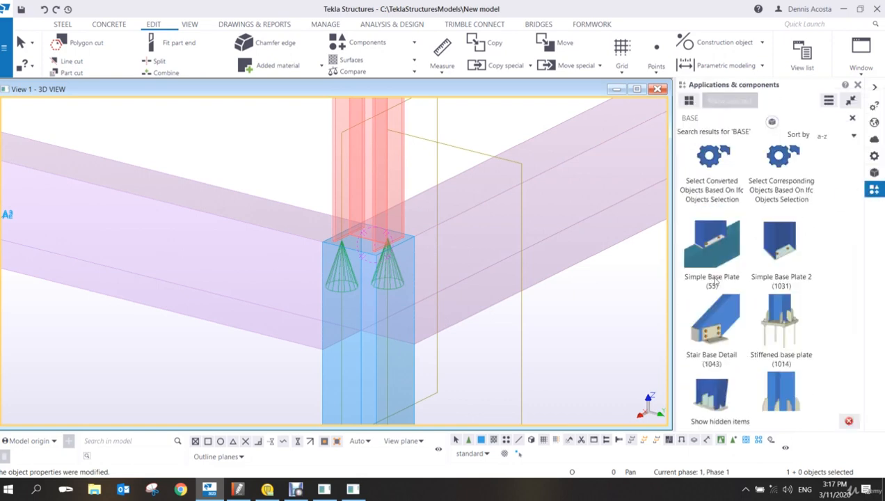
scroll(714, 279, "down", 2)
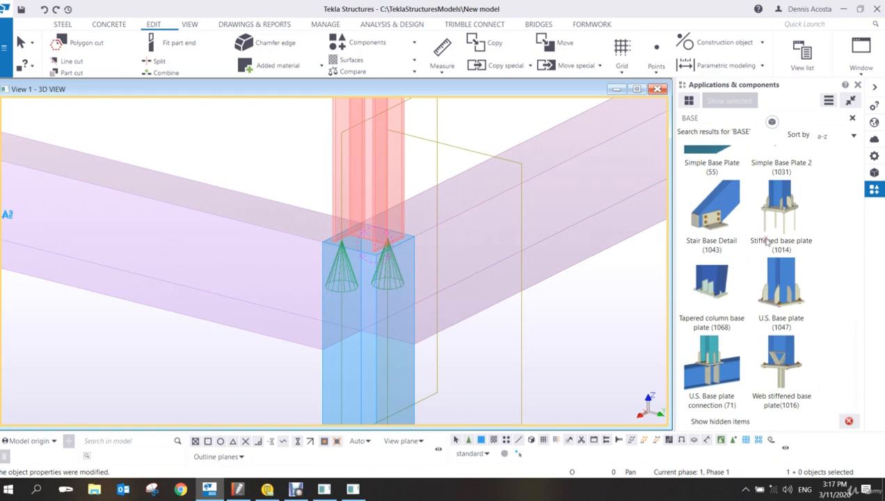
- Review the parts, parameters, bolts, stiffeners and anchor rod settings of U.S. Base plate (1047), and close them
left_click(788, 270)
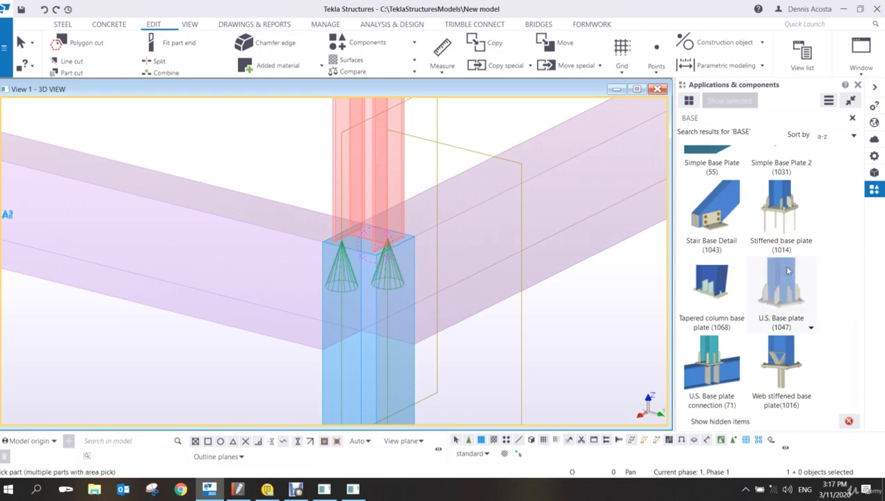
double_click(789, 264)
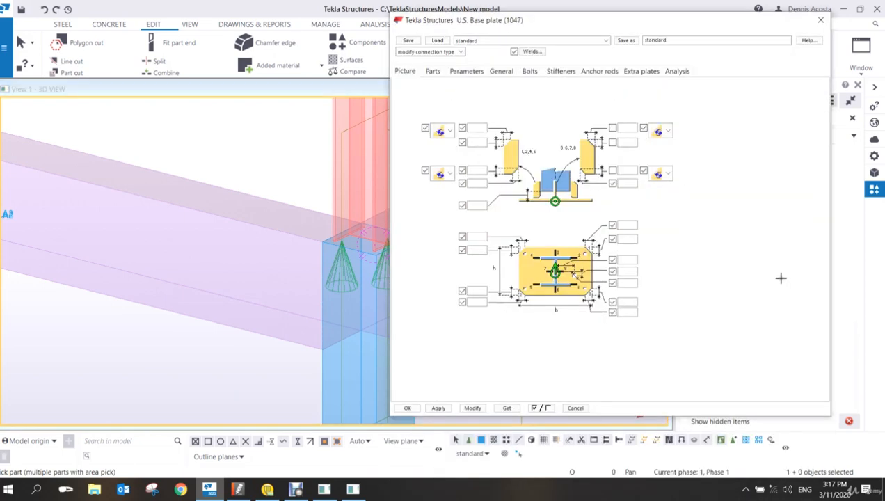
left_click(433, 70)
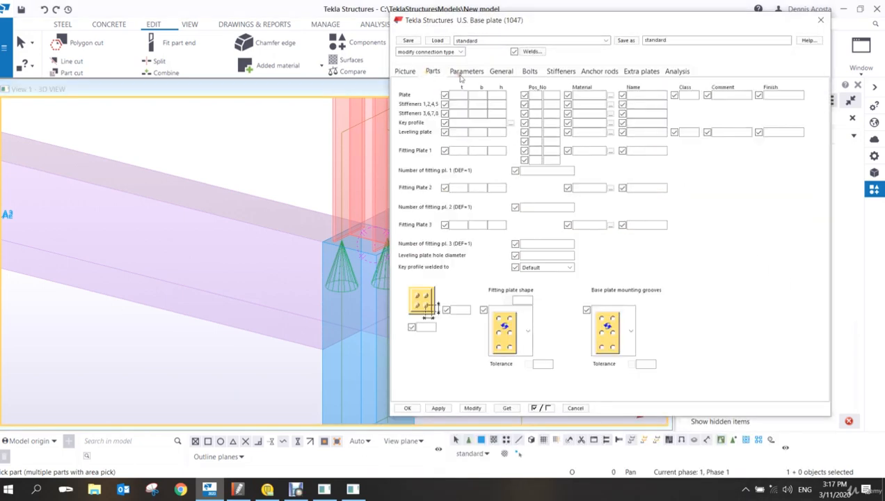
left_click(467, 71)
left_click(502, 72)
left_click(529, 72)
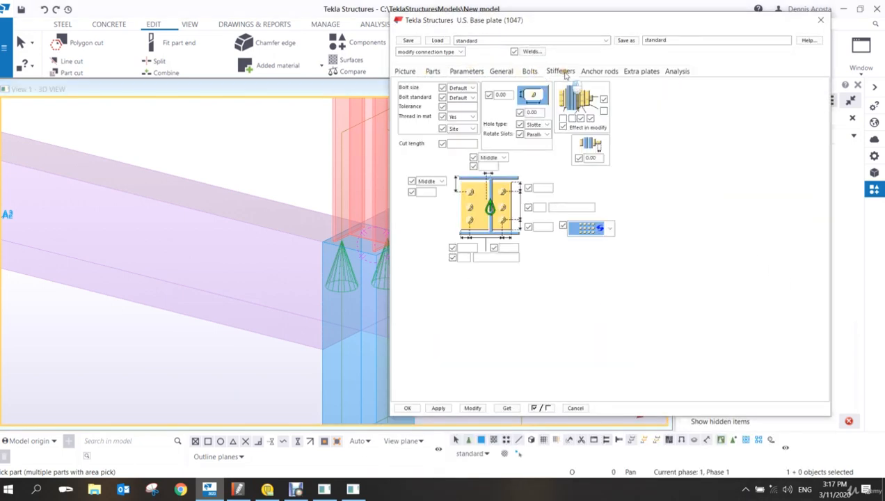
left_click(566, 71)
left_click(591, 72)
left_click(461, 71)
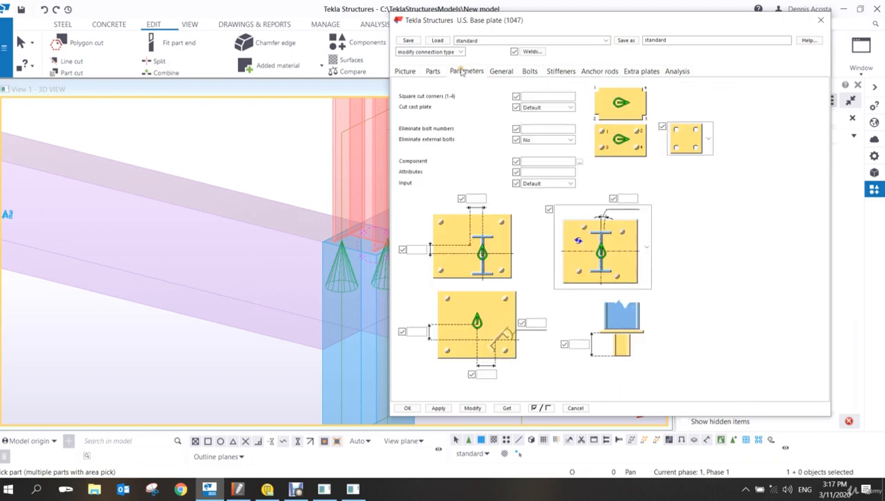
left_click(824, 22)
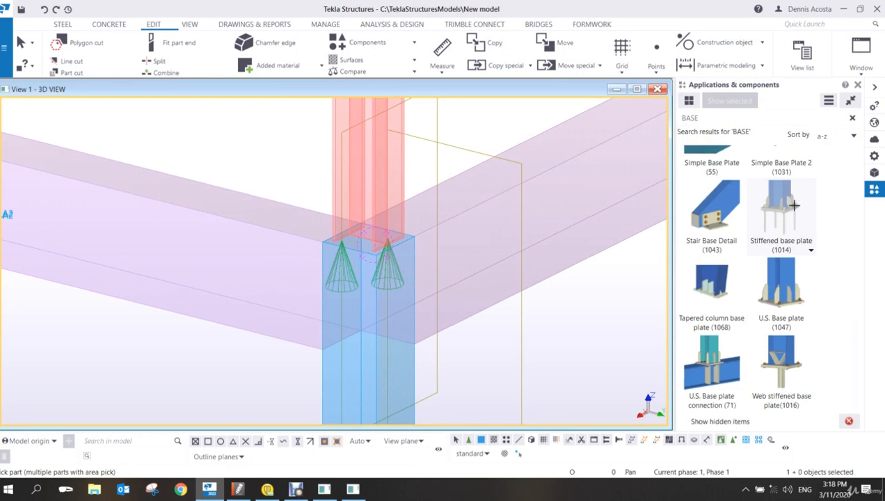
- Open Stiffened base plate (1014) beside the column joint and review its picture, anchor rods, bolts and stiffener settings
double_click(783, 202)
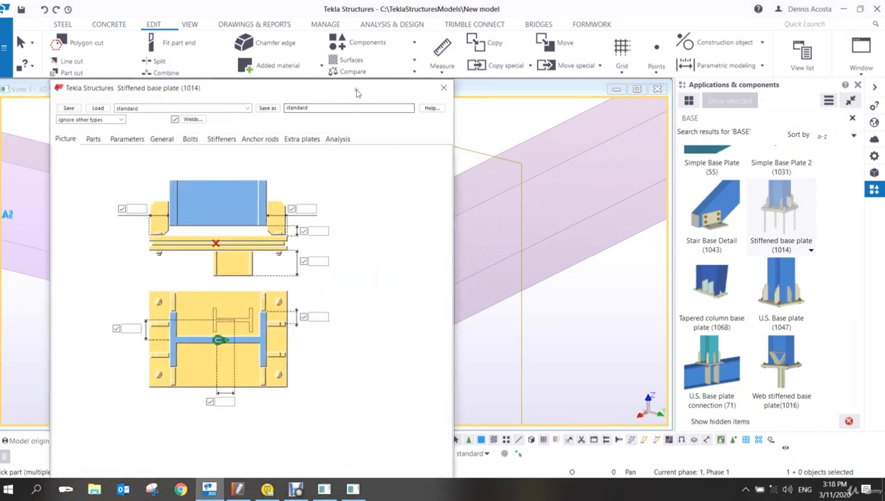
left_click_drag(353, 88, 709, 60)
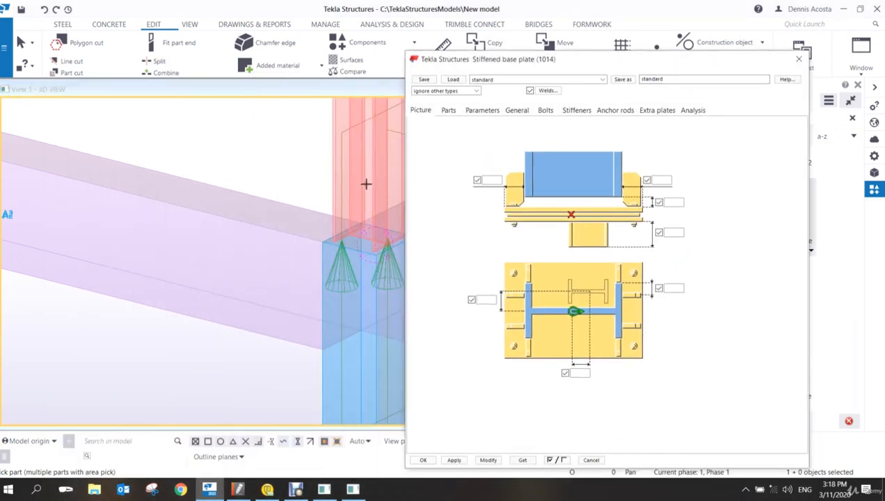
middle_click_drag(363, 182, 242, 170)
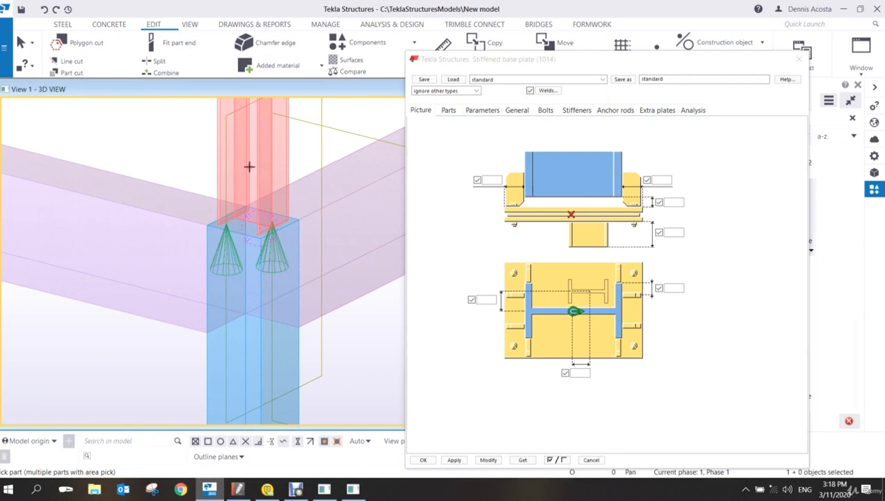
right_click(337, 127)
left_click(347, 131)
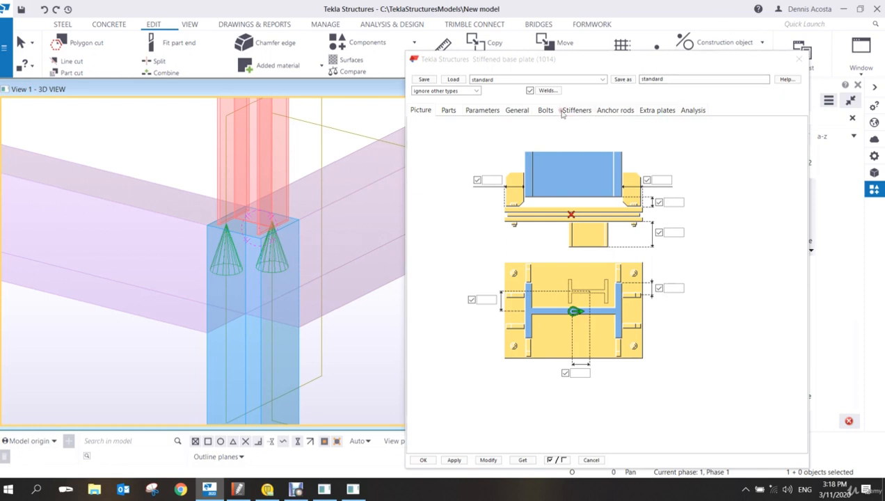
left_click(619, 113)
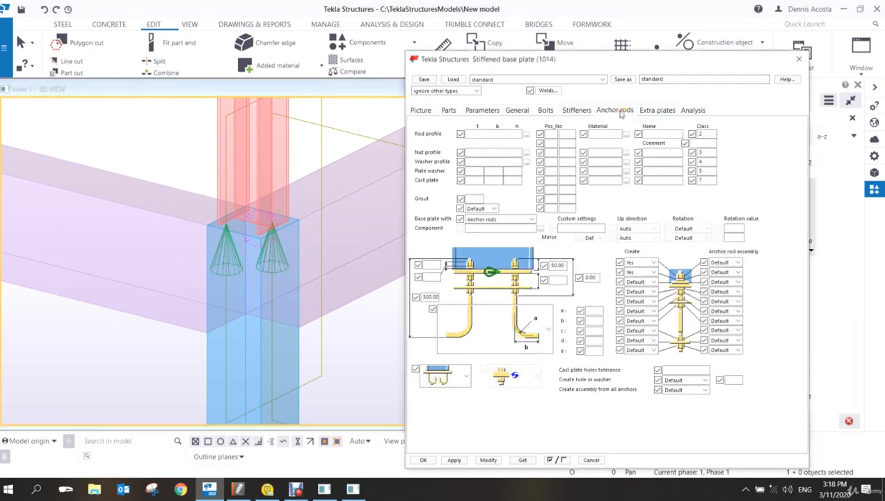
left_click(547, 112)
left_click(575, 113)
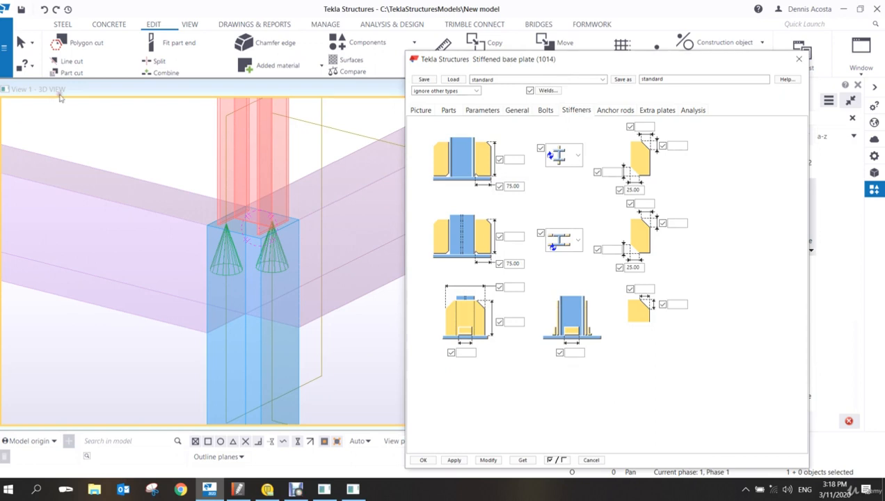
left_click(421, 111)
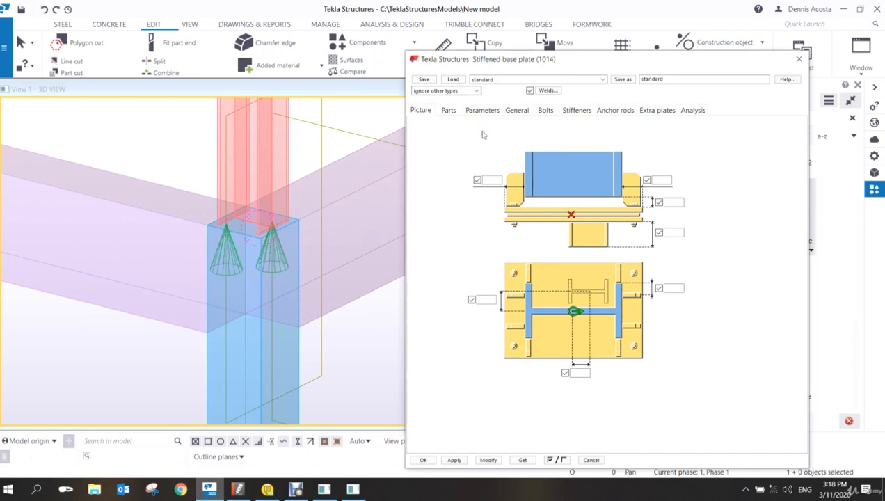
- Enter 25 as the plate thickness in the parts settings of Stiffened base plate (1014), and close the dialog without applying
left_click_drag(624, 63, 644, 37)
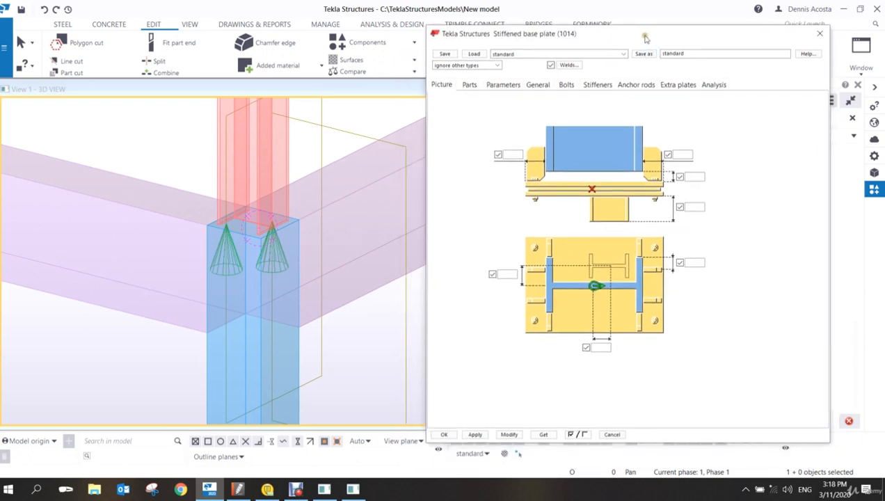
left_click(471, 85)
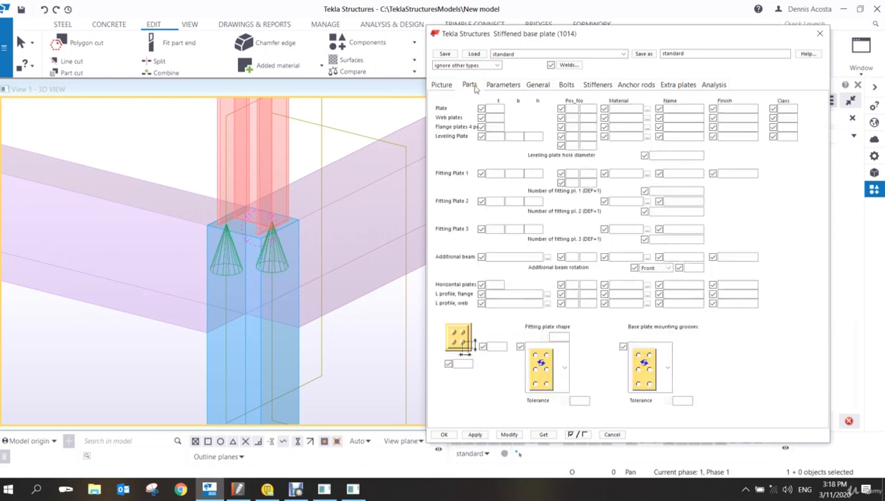
left_click(490, 109)
type("25")
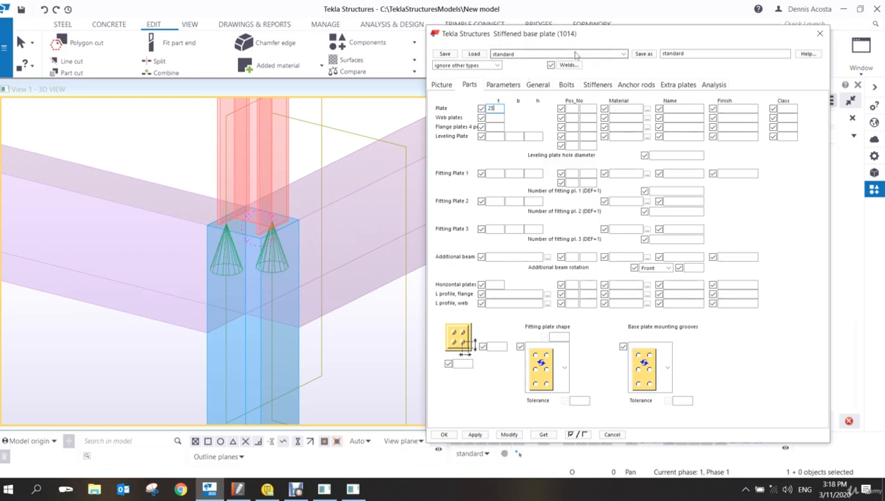
left_click(816, 34)
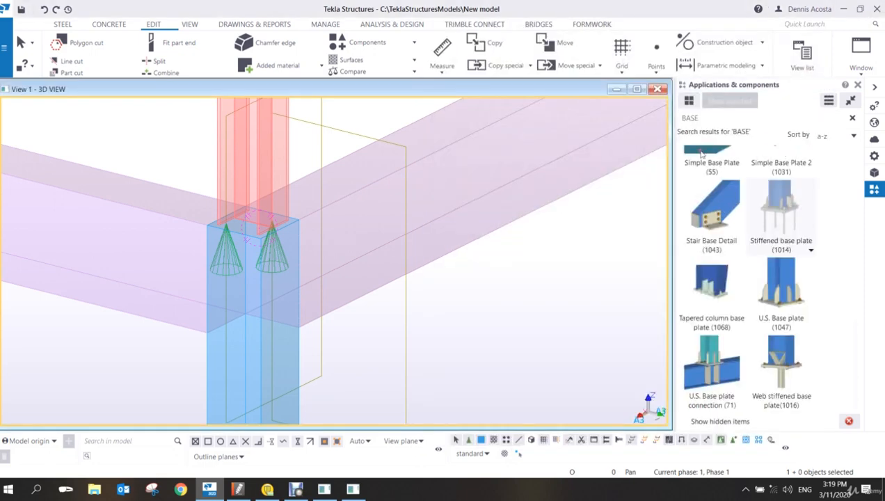
- Search the components for 1014 and open the settings of Stiffened base plate (1014) beside the column joint
double_click(720, 119)
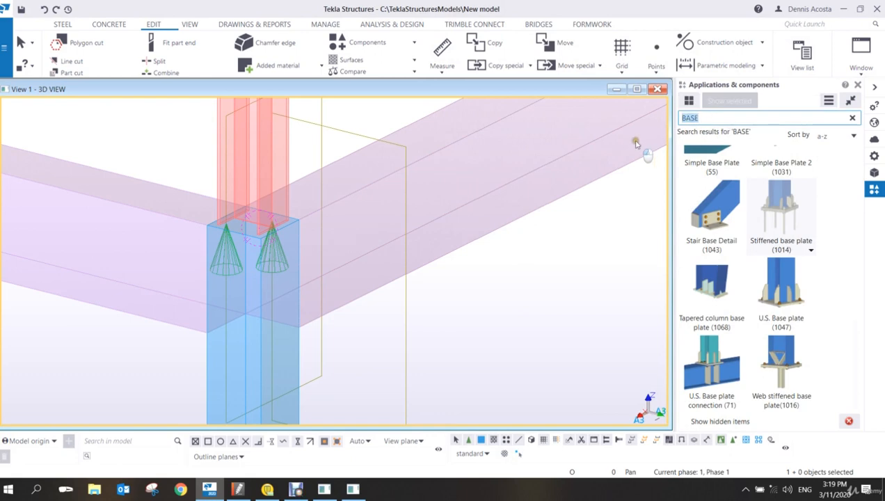
type("1014")
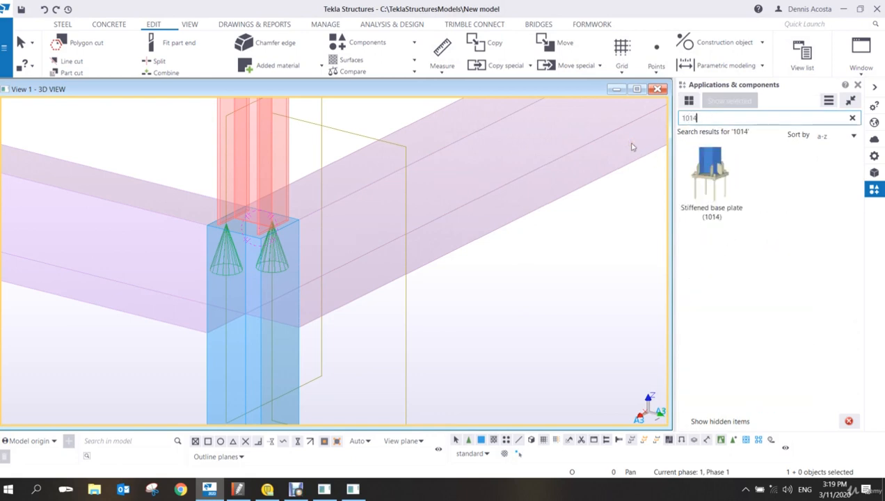
left_click(722, 179)
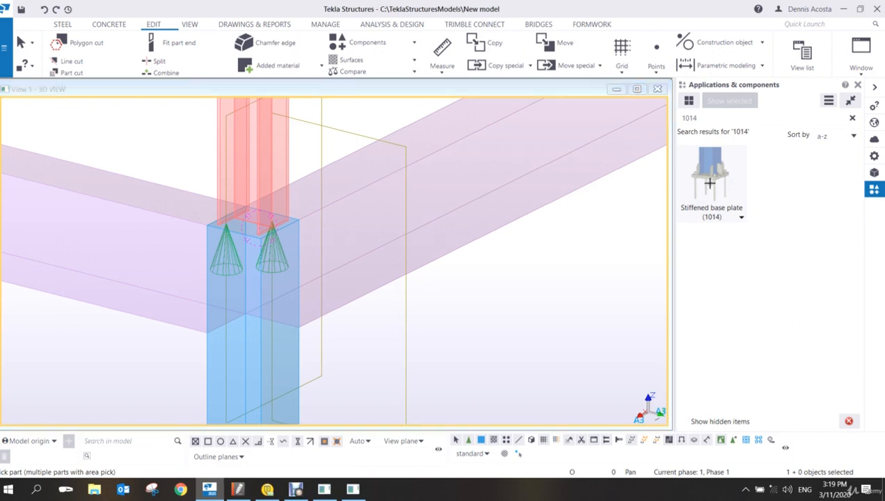
double_click(722, 179)
left_click_drag(654, 38, 659, 27)
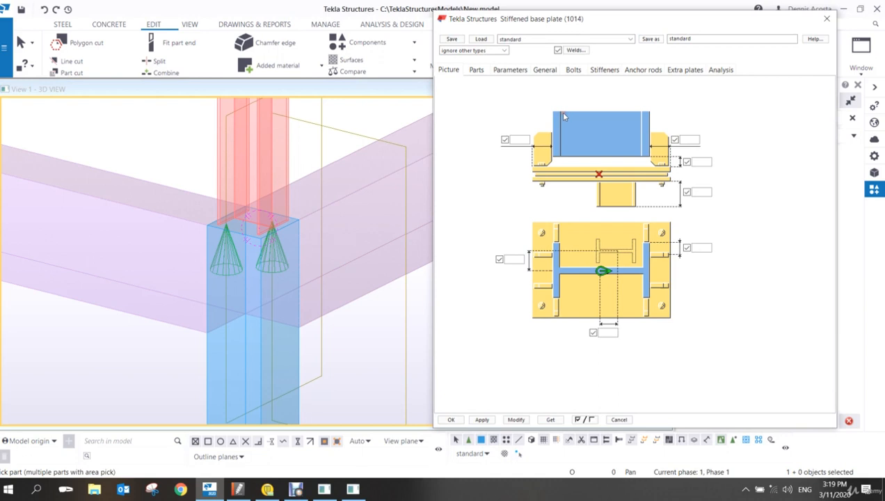
- Review the parts, parameters and grout hole options of Stiffened base plate (1014), and close the settings
left_click(477, 71)
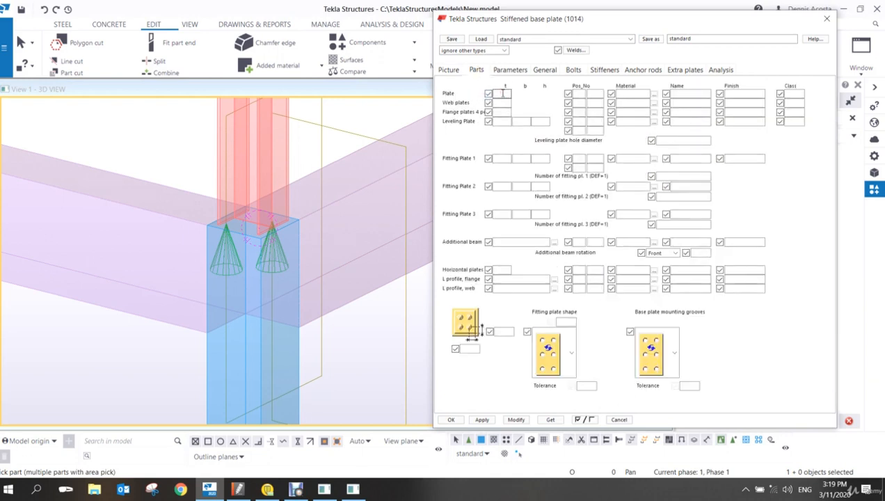
left_click(502, 93)
left_click(525, 70)
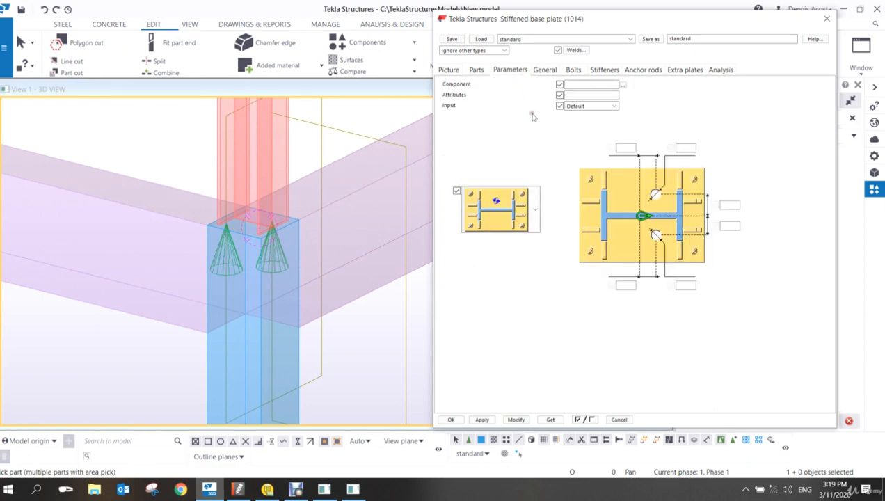
left_click(534, 207)
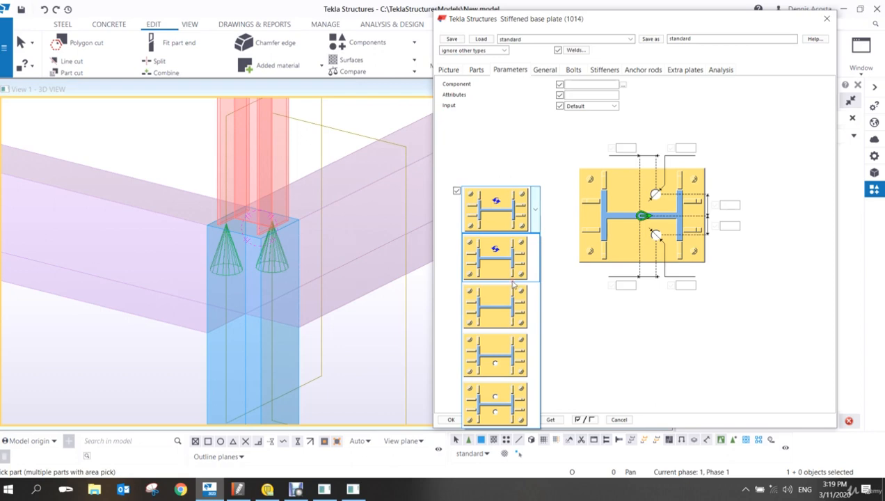
left_click(826, 22)
left_click(825, 21)
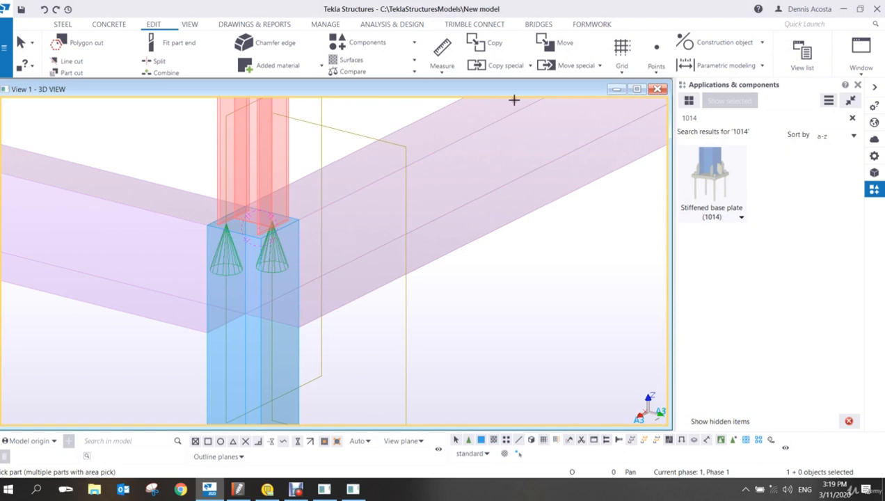
- Close the U.S. Base plate (1047) settings, then search the components for 55 and open Simple Base Plate (55)
left_click_drag(537, 24, 553, 26)
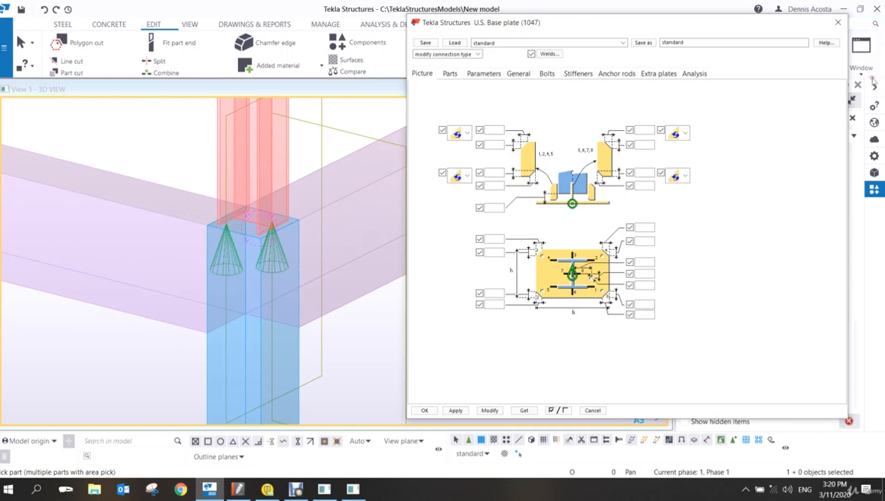
left_click(837, 25)
type("55")
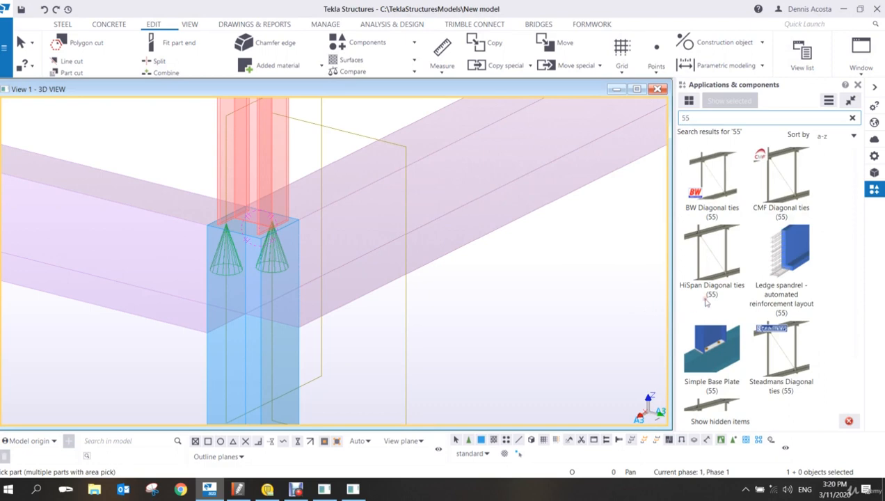
scroll(719, 297, "down", 1)
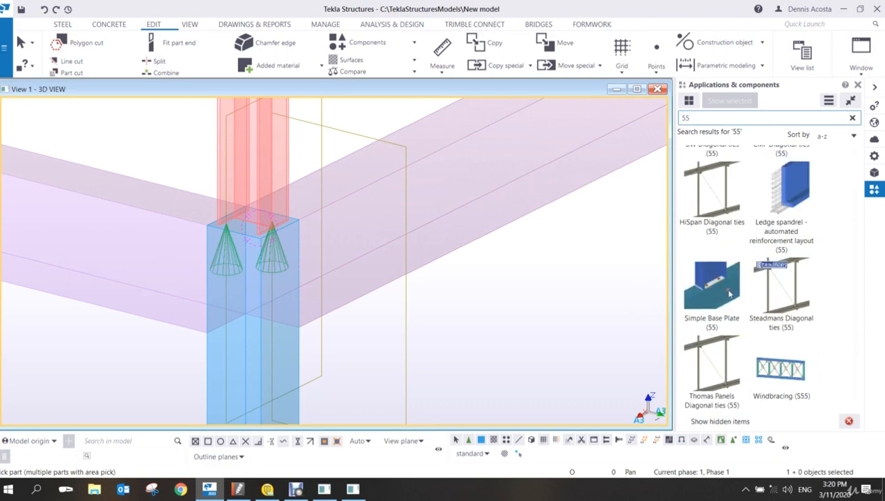
double_click(722, 293)
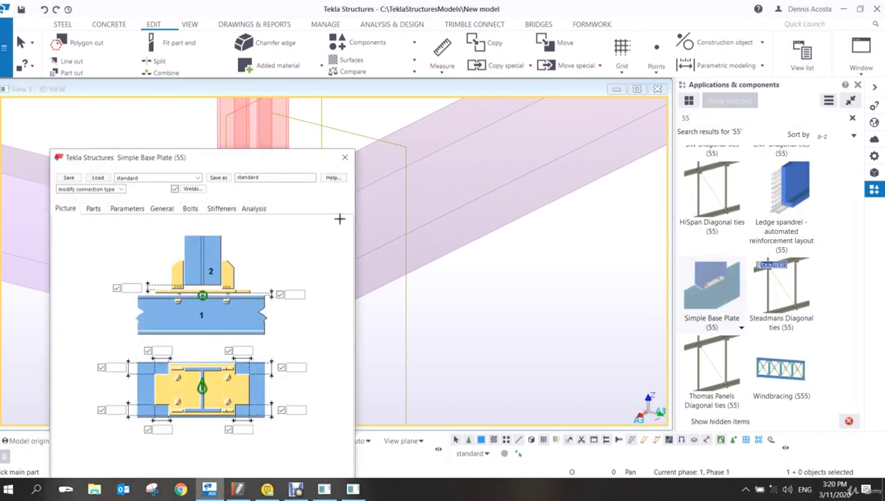
- Review the picture, parts, parameters and stiffener settings of Simple Base Plate (55), and close the dialog
left_click_drag(246, 158, 706, 55)
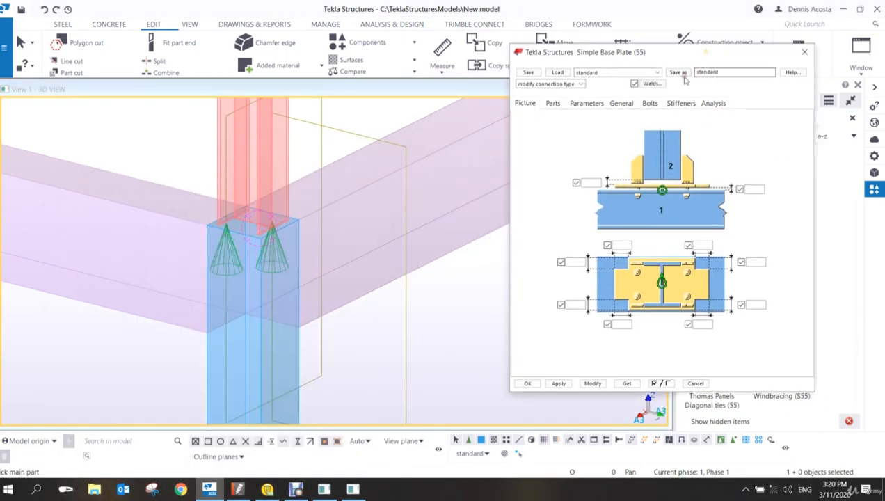
left_click(554, 104)
left_click(586, 105)
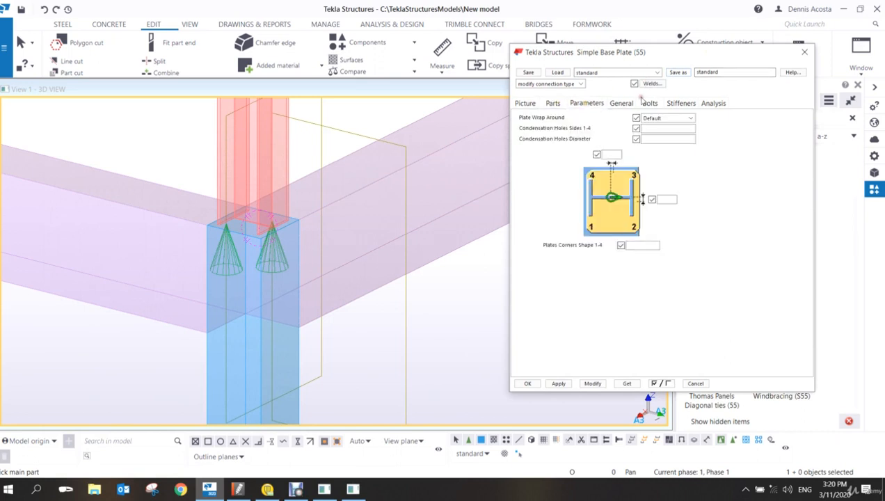
left_click(679, 103)
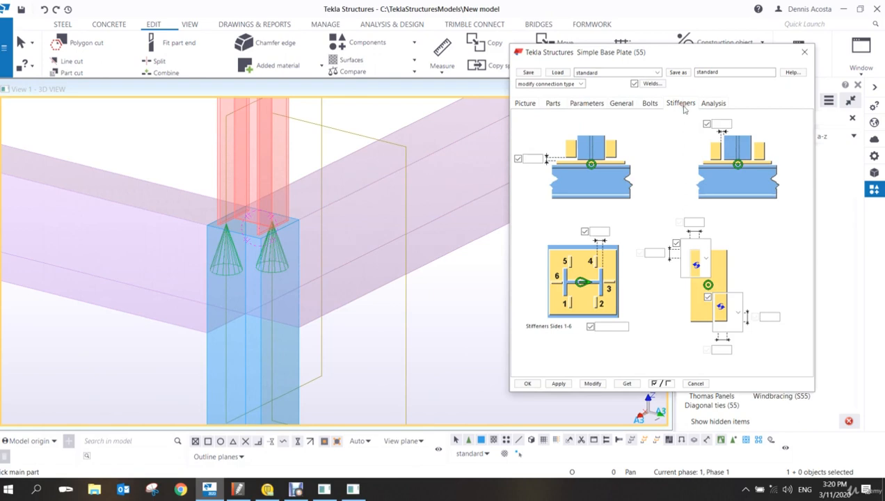
left_click(804, 56)
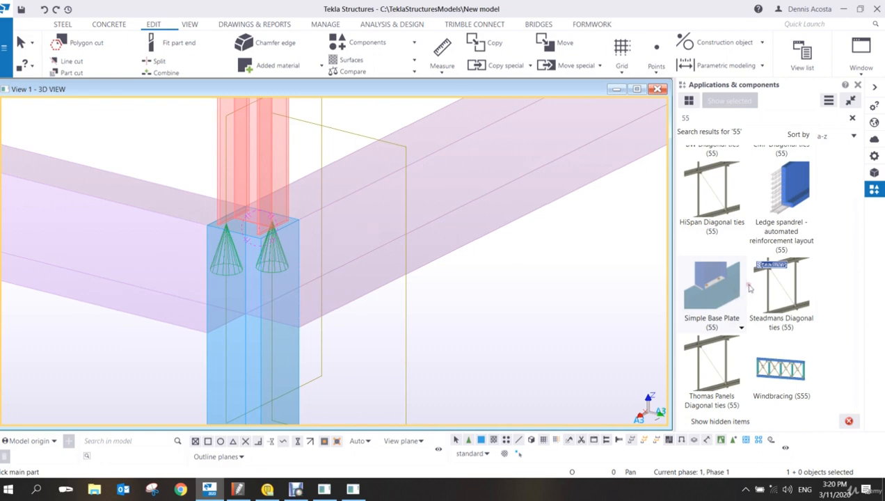
- Search the components for base and open the settings of U.S. Base plate (1047) beside the column joint
double_click(699, 117)
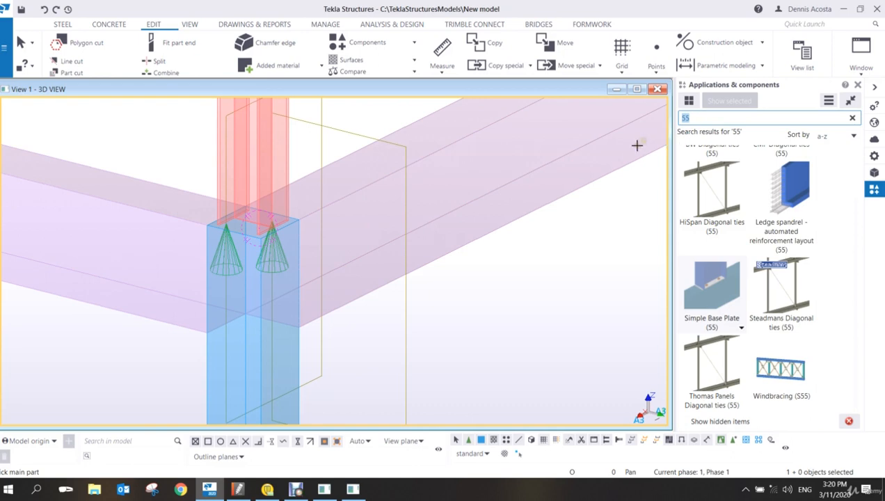
type("base")
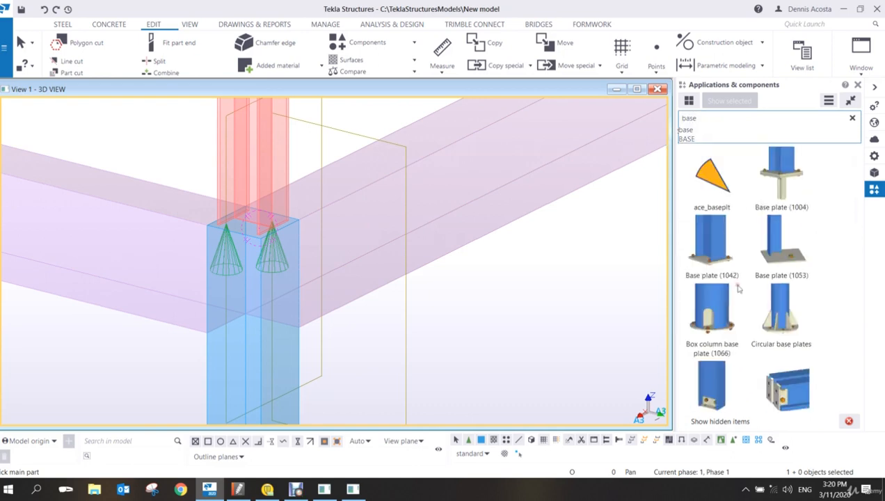
key("Return")
scroll(762, 292, "down", 10)
scroll(761, 304, "down", 2)
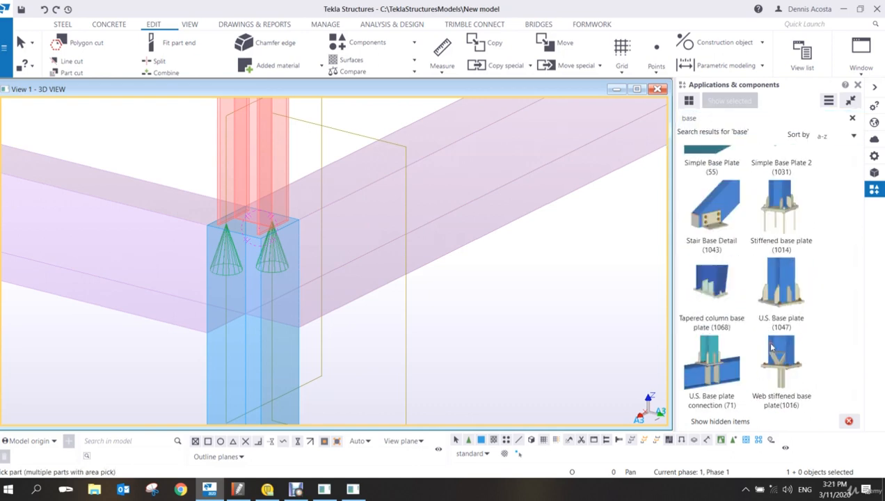
double_click(788, 295)
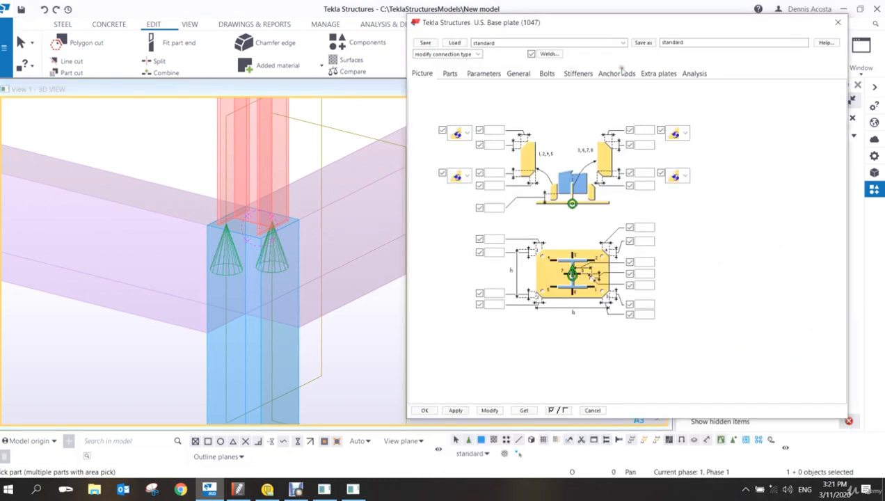
left_click_drag(577, 31, 586, 55)
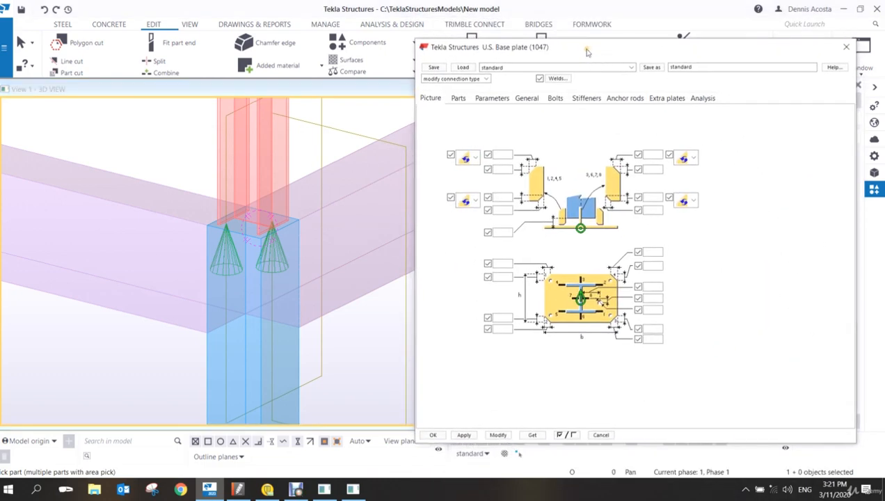
- Set the base plate's thickness to 25, its width to 400 and its height to 400 in the parts settings
left_click(459, 100)
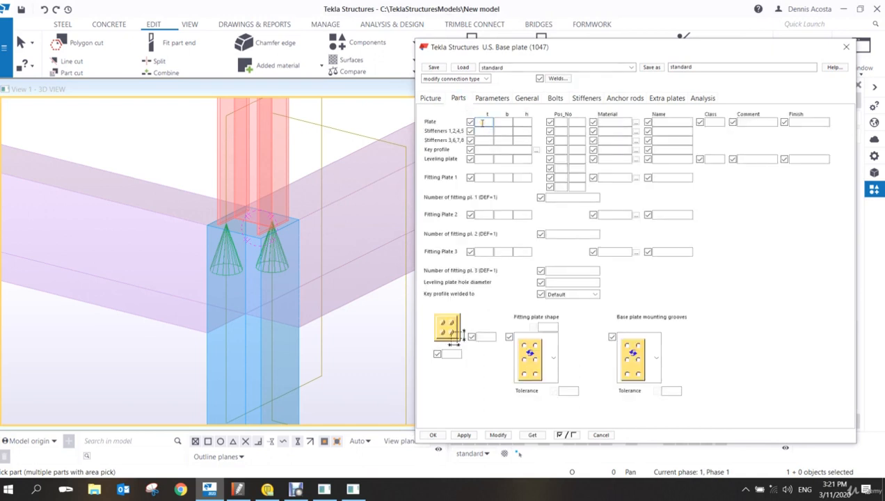
left_click(481, 123)
type("25")
left_click(509, 122)
type("400")
left_click(521, 123)
- Set the thickness of stiffeners 3, 6, 7 and 8 to 10, checking their positions in the component picture
left_click(432, 98)
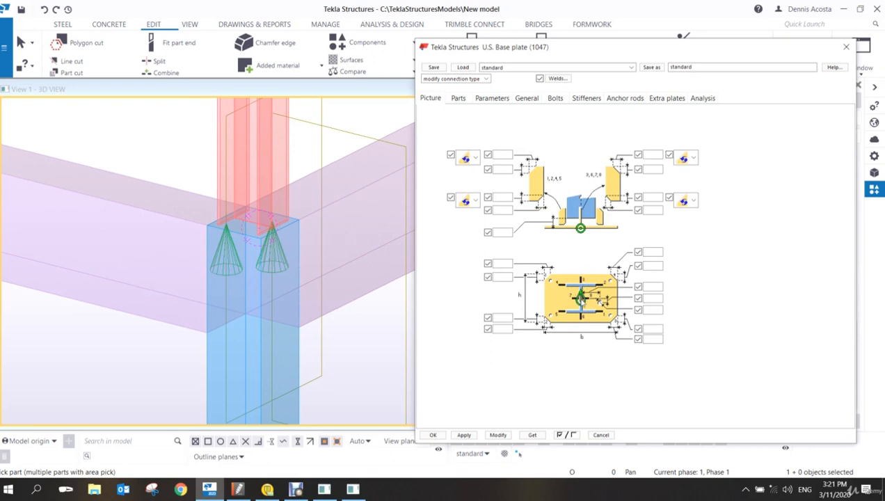
left_click(459, 99)
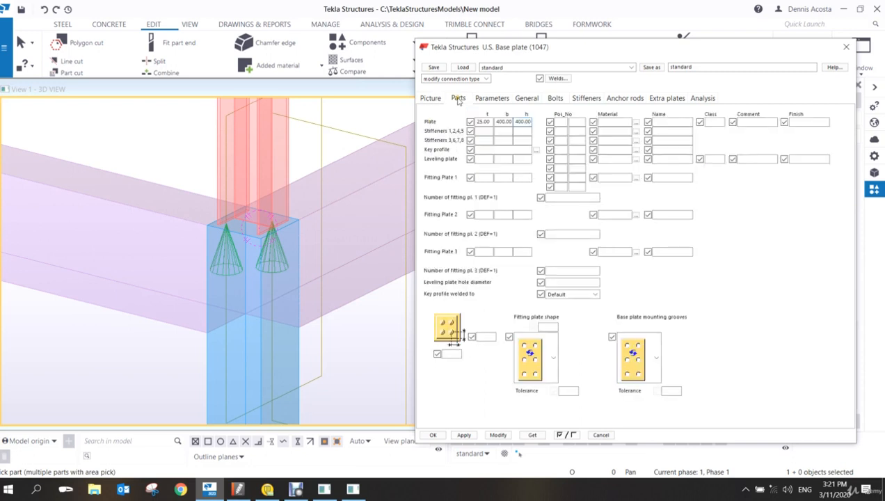
left_click(484, 141)
left_click(430, 99)
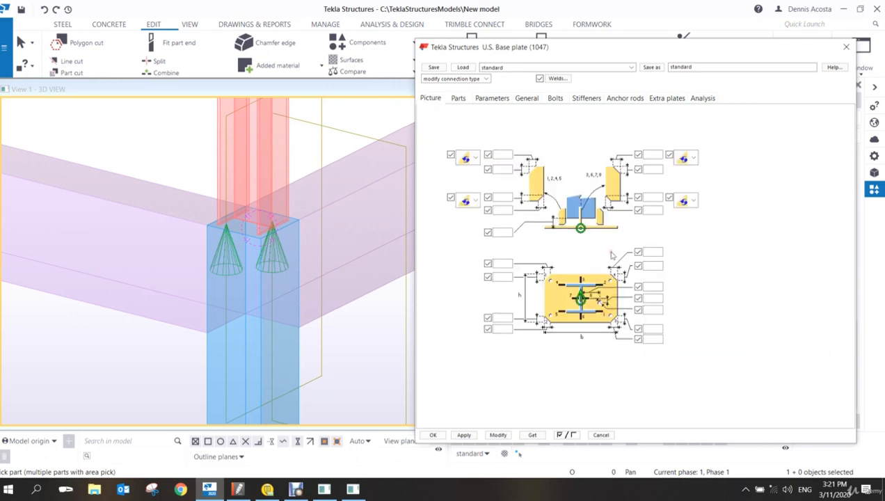
left_click(459, 102)
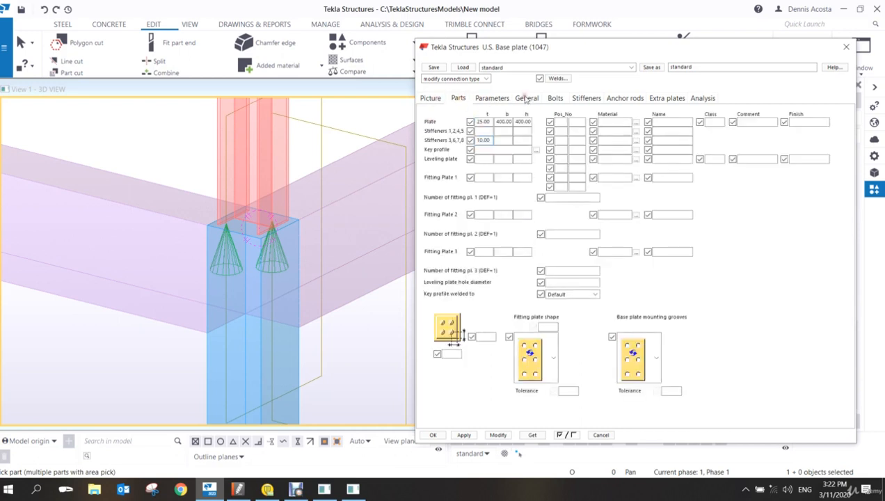
- Arrange the base plate bolts two by two, with 200 spacing in both directions
left_click(532, 101)
left_click(556, 100)
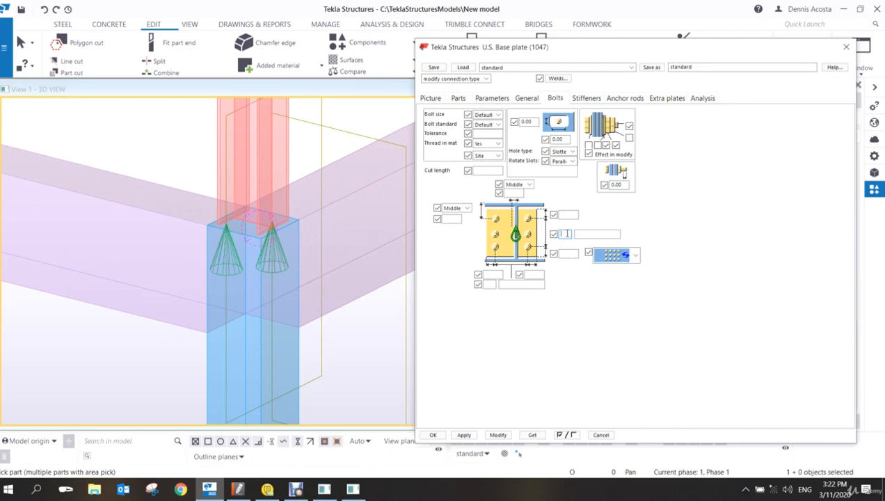
type("2")
key("Tab")
type("200")
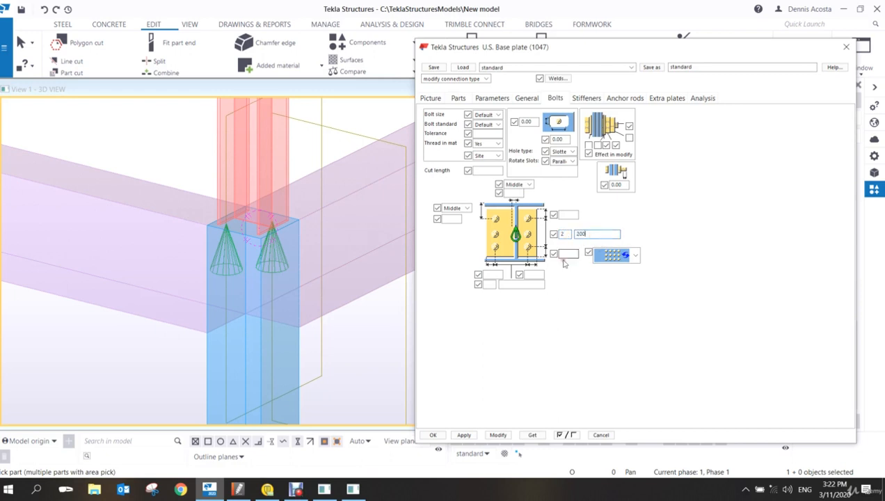
left_click(489, 284)
type("2")
key("Tab")
type("200")
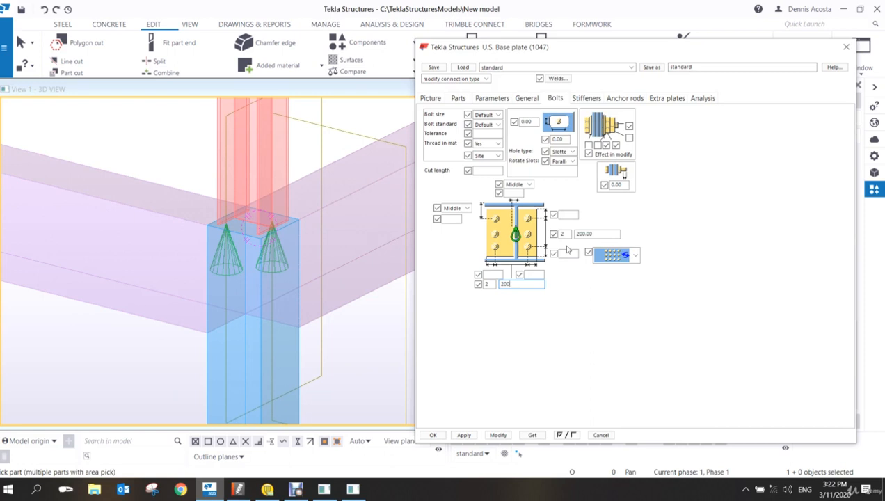
- Choose the L-shaped bent rod with dimensions a and b as the anchor rod type
left_click(619, 99)
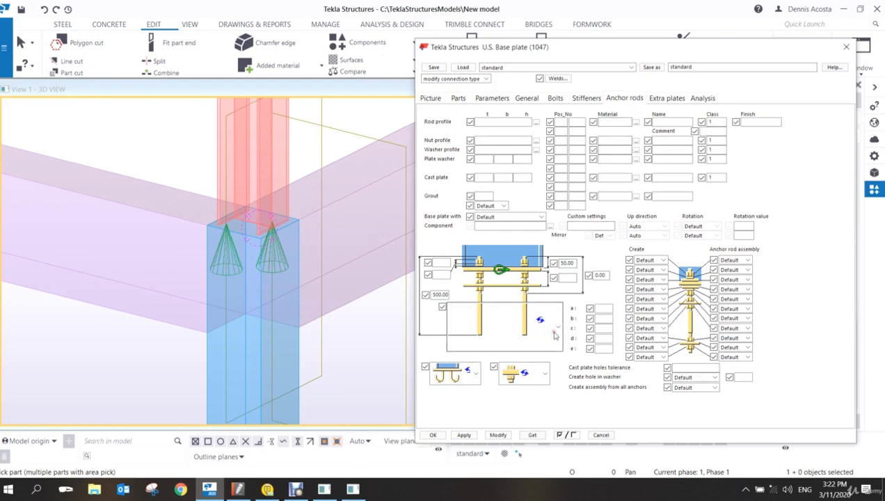
left_click(557, 329)
scroll(530, 277, "down", 1)
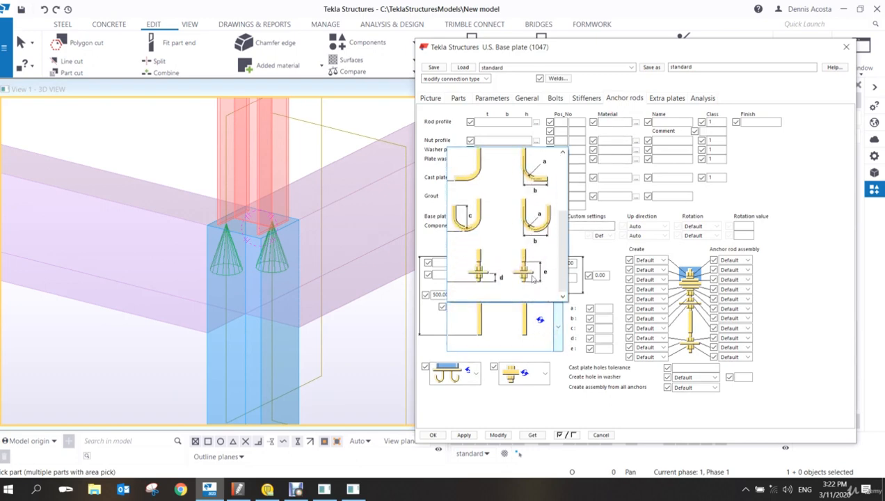
scroll(533, 278, "up", 2)
left_click(525, 273)
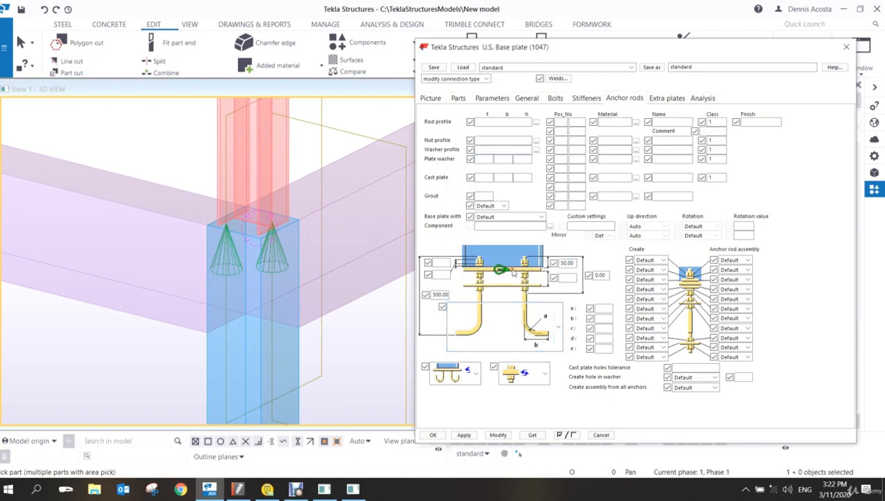
- Set the rod profile to D20 and create the base plate with Anchor rods
left_click(485, 122)
left_click(500, 217)
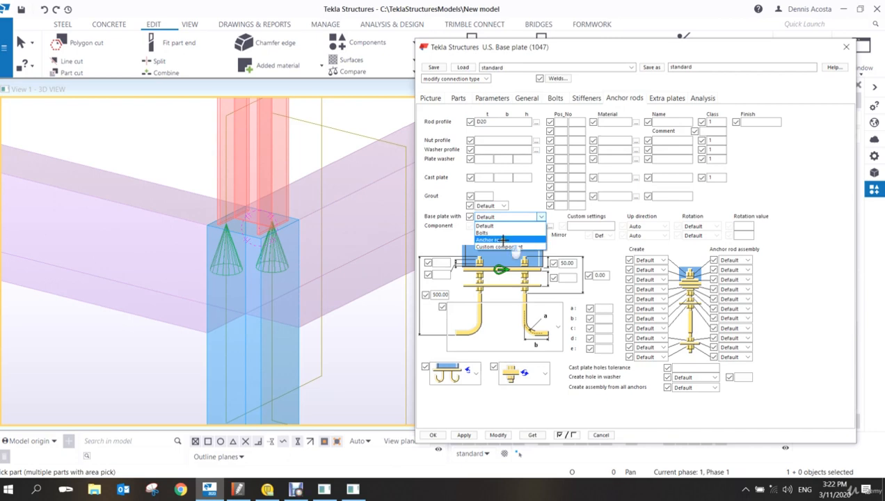
left_click(503, 240)
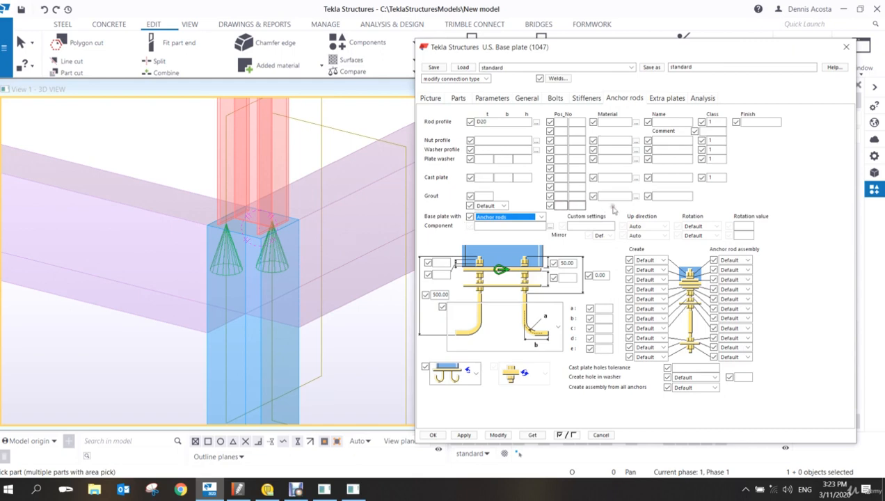
left_click(541, 217)
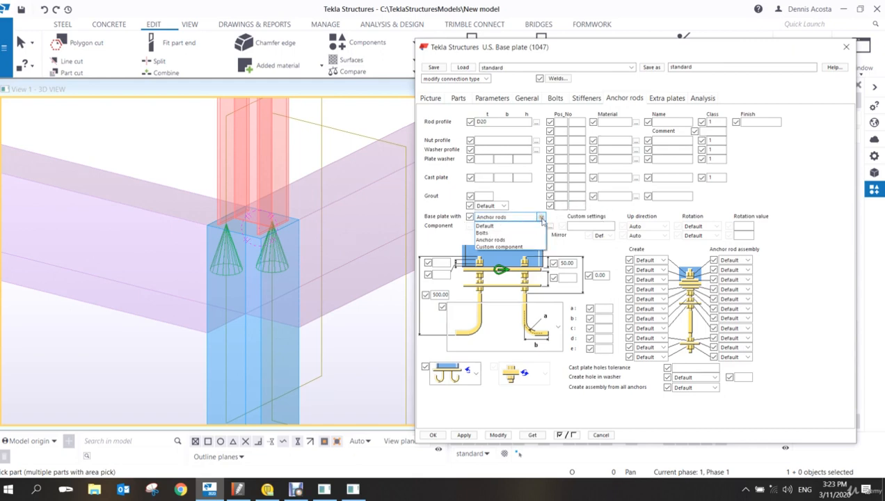
left_click(505, 239)
- Keep the L-shaped anchor rod type, and set its bend dimension b to 80 and the rod length to 375
left_click(558, 326)
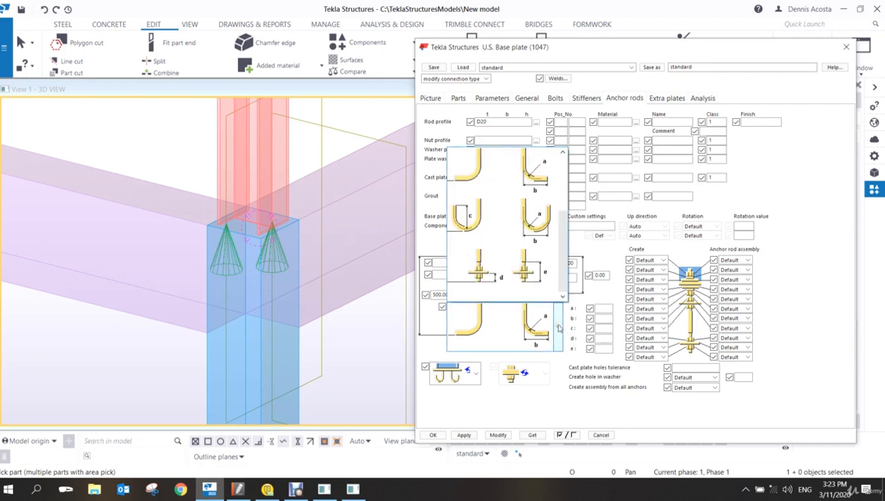
left_click_drag(564, 263, 564, 231)
left_click(535, 214)
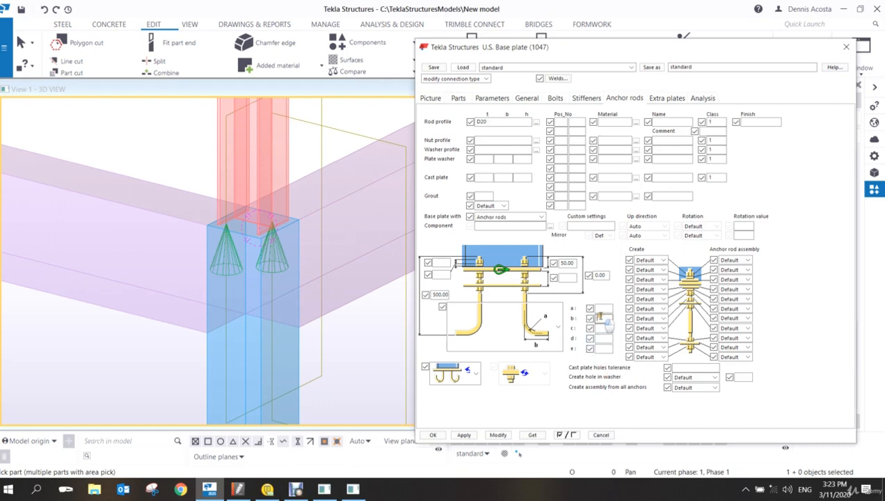
type("80")
left_click(439, 295)
double_click(439, 295)
type("375")
- Enter 7 8 as the stiffener positions and apply the component settings
left_click(586, 98)
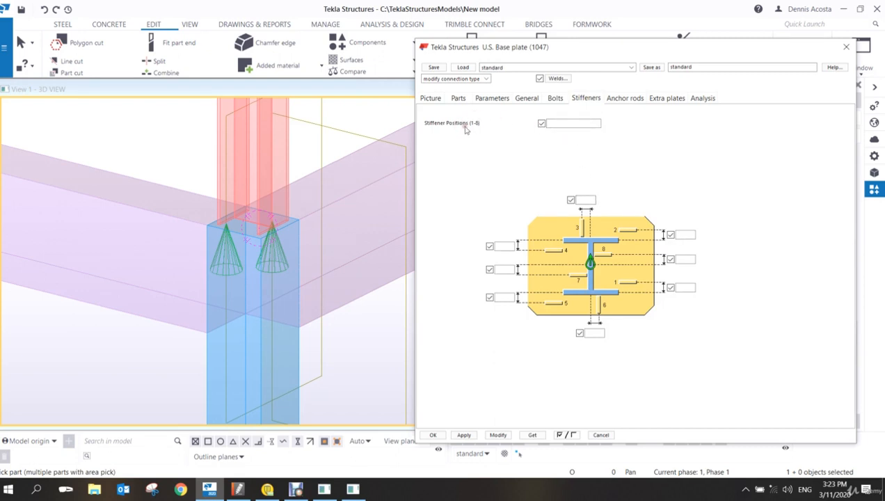
left_click(563, 126)
type("7 8")
left_click(471, 438)
- Check the parameters, and set the height of stiffeners 3, 6, 7 and 8 to 200 in the parts settings
left_click(492, 99)
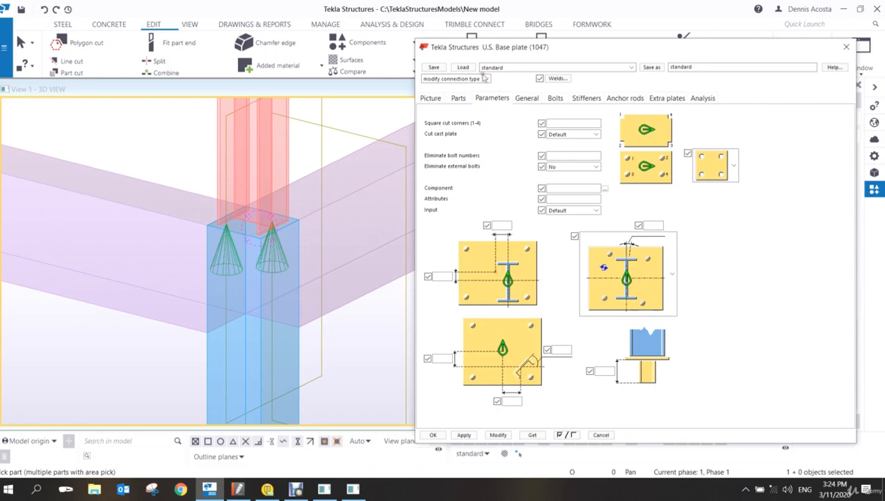
left_click(458, 98)
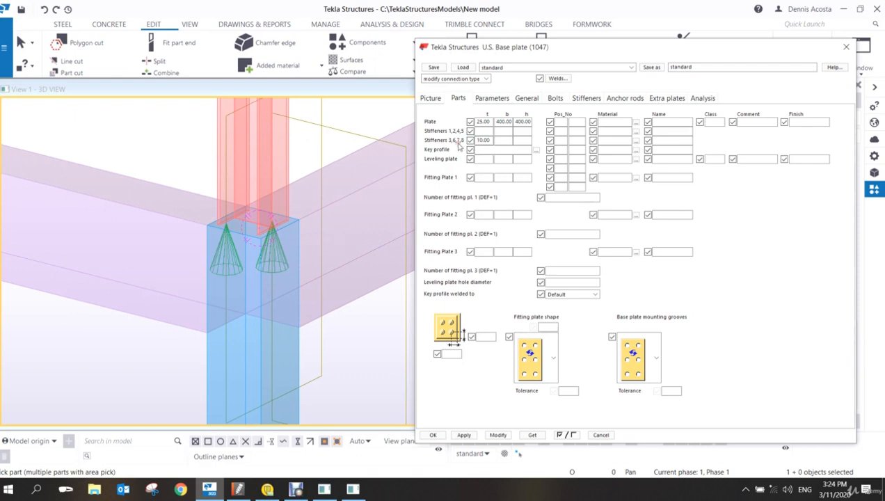
left_click(501, 142)
left_click(522, 140)
type("4")
- Check the component picture and set the width of stiffeners 3, 6, 7 and 8 to 194
left_click(429, 98)
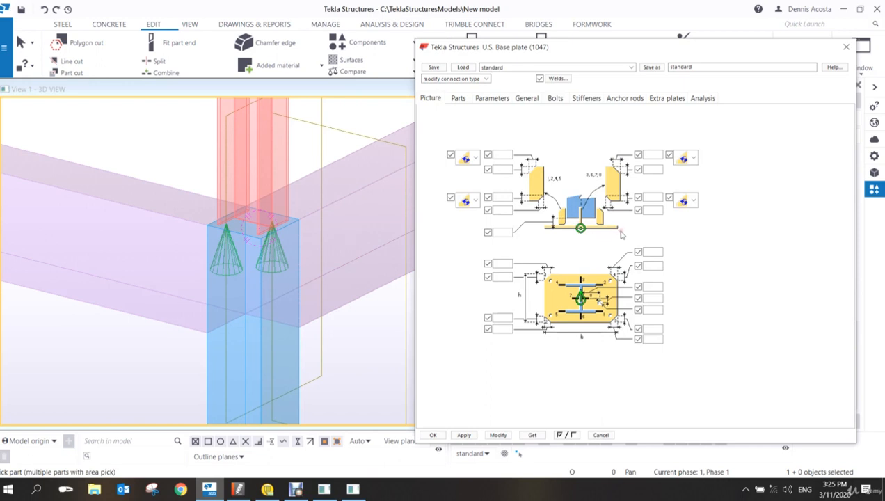
left_click(459, 99)
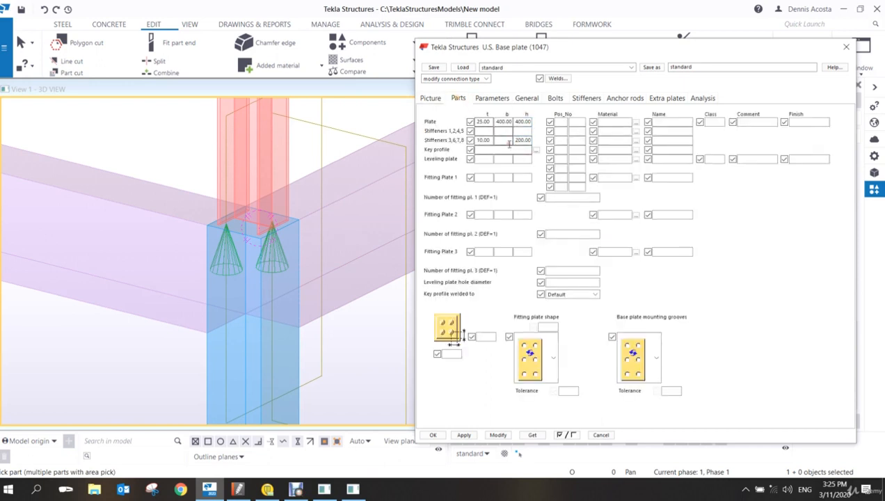
left_click(507, 141)
type("1")
key("BackSpace")
type("9")
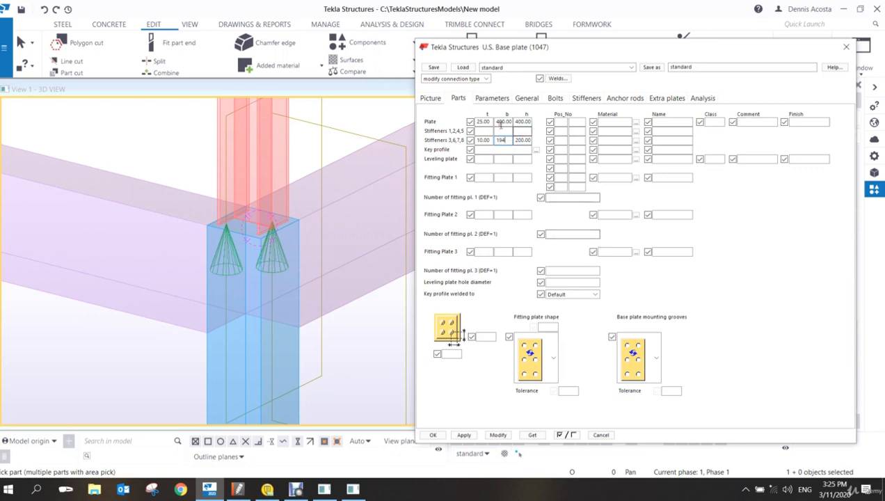
- Apply the 194 stiffener width and create the U.S. Base plate (1047) on the steel column at its lower end point
type("4")
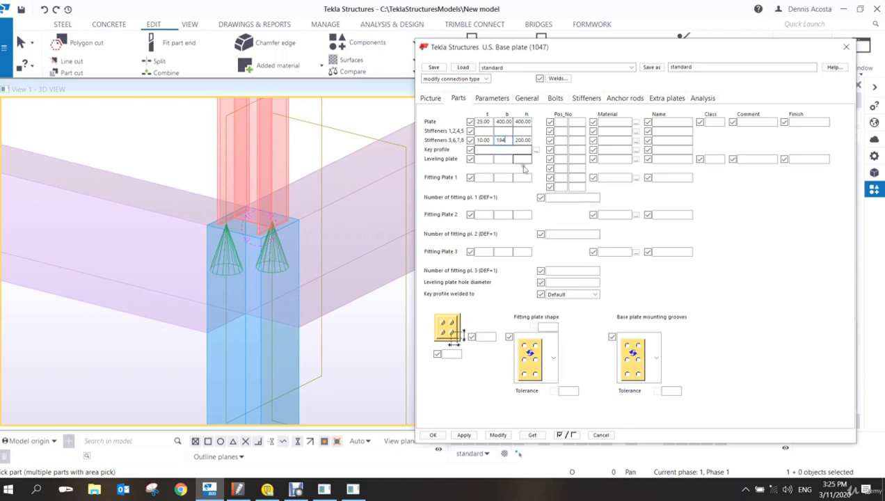
left_click(464, 434)
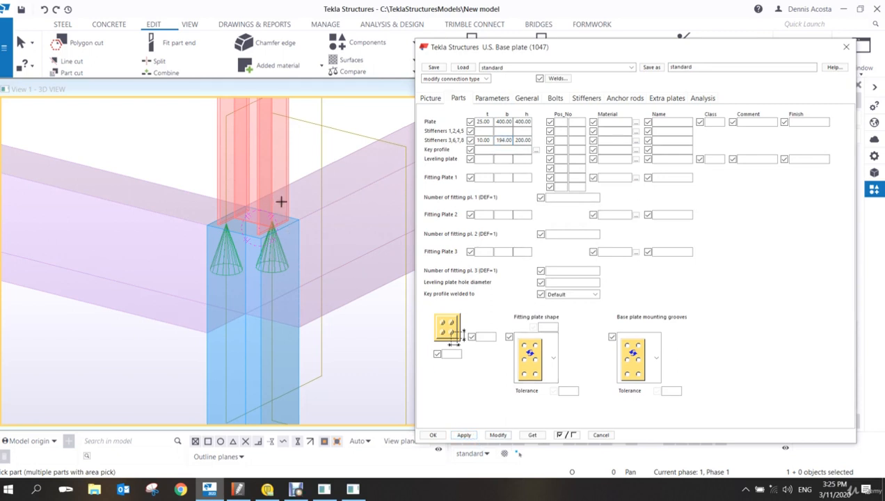
scroll(278, 194, "up", 3)
left_click(291, 137)
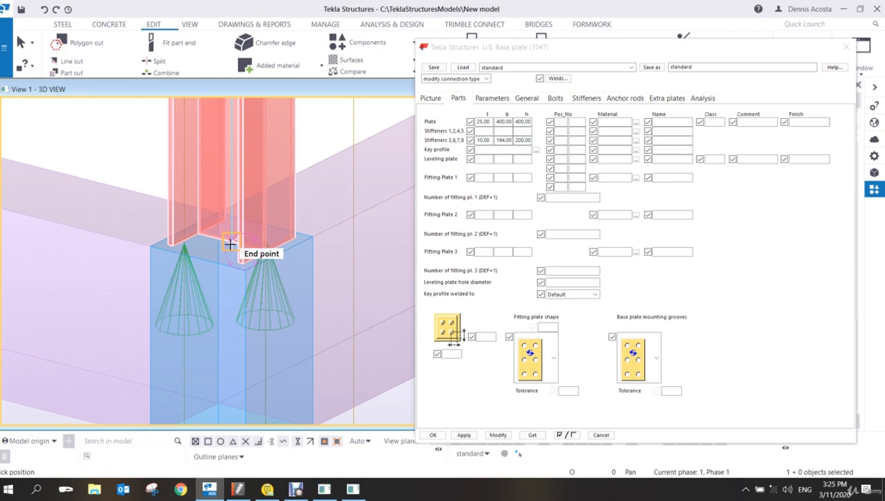
left_click(230, 244)
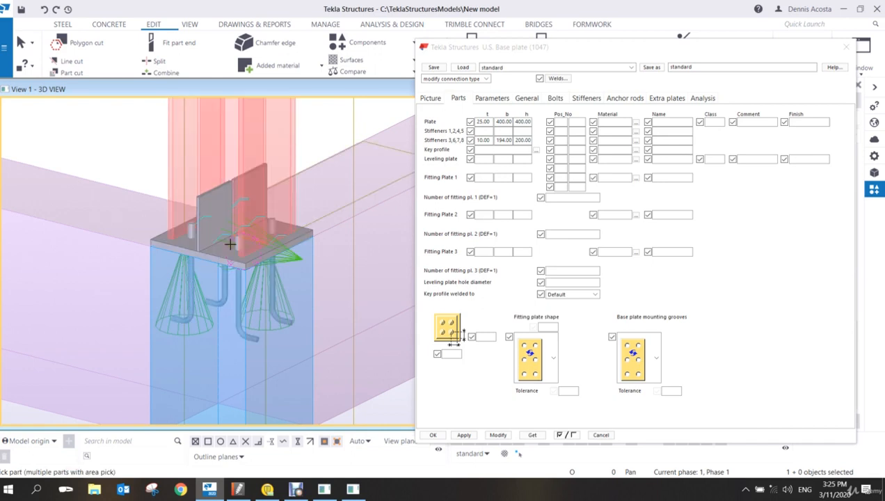
right_click(343, 165)
left_click(352, 173)
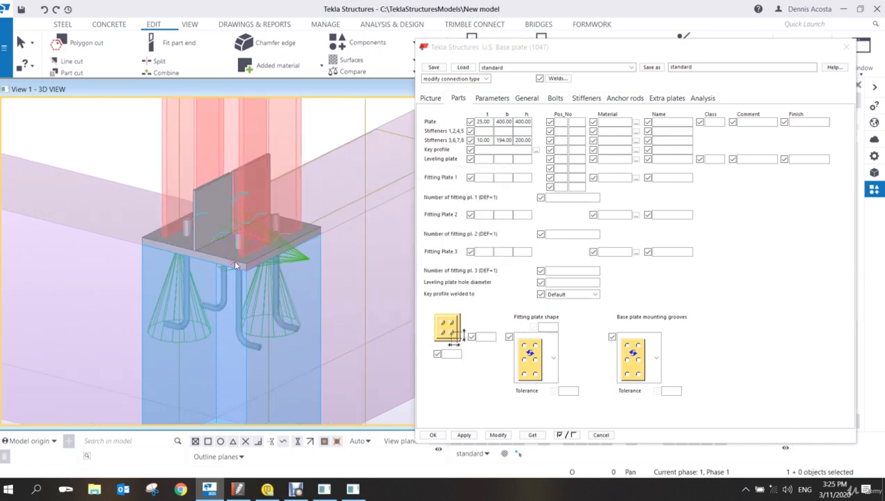
- Give stiffeners 3, 6, 7 and 8 a straight diagonal upper chamfer with dimensions 169 horizontally and 175 vertically
scroll(240, 256, "up", 3)
middle_click_drag(240, 276, 231, 219, "ctrl")
scroll(163, 198, "up", 3)
middle_click_drag(163, 198, 220, 187, "ctrl")
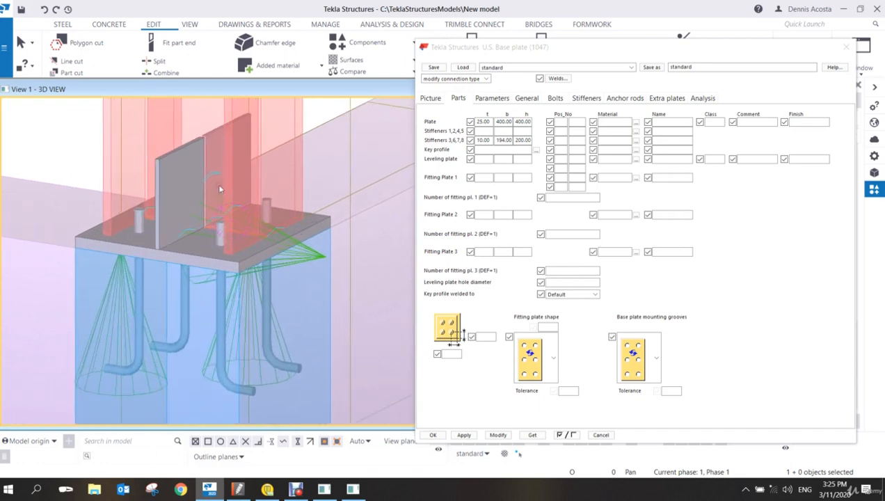
left_click(431, 99)
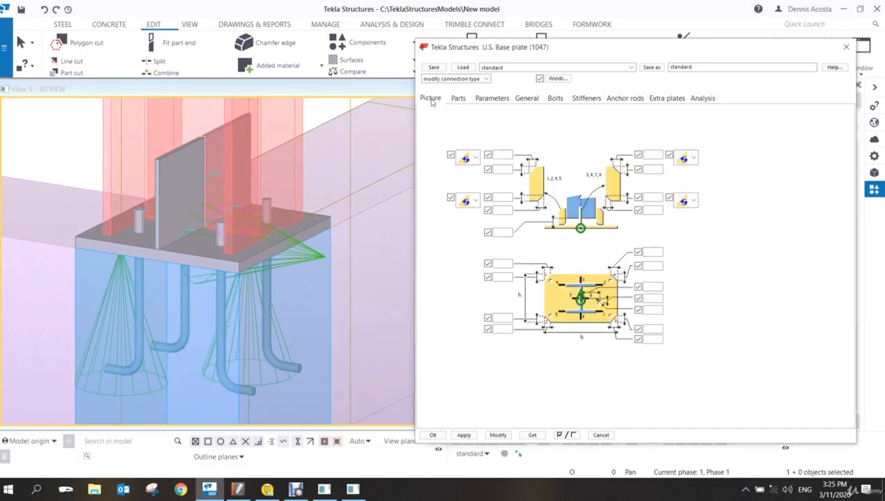
left_click(646, 153)
type("169")
left_click(690, 158)
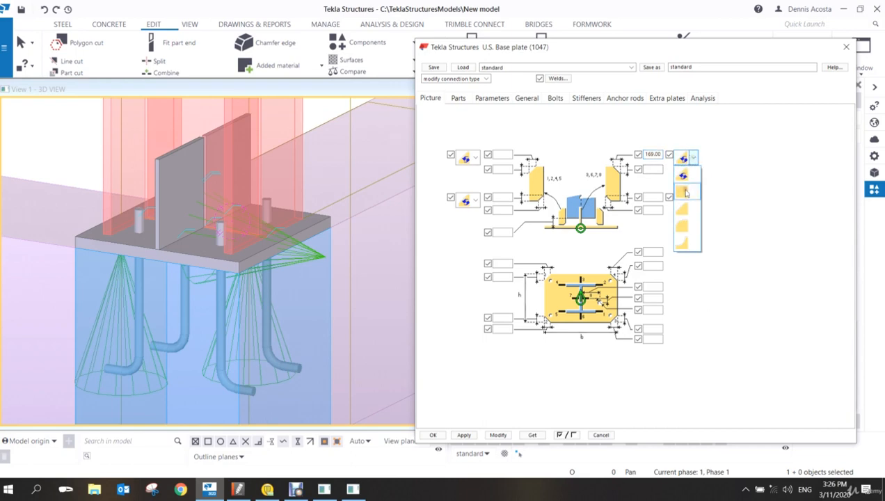
left_click(685, 192)
left_click(654, 169)
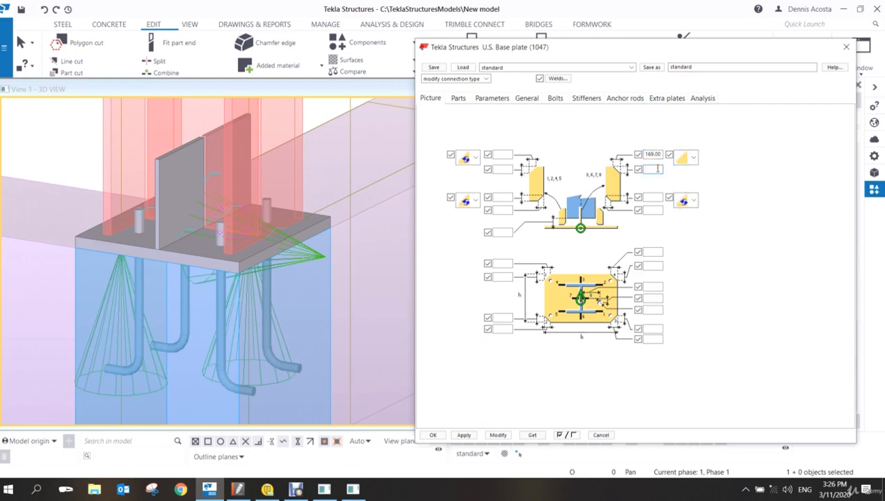
type("11")
type("5")
- Select the base plate component in the model and modify it with the stiffener chamfer settings
left_click(498, 434)
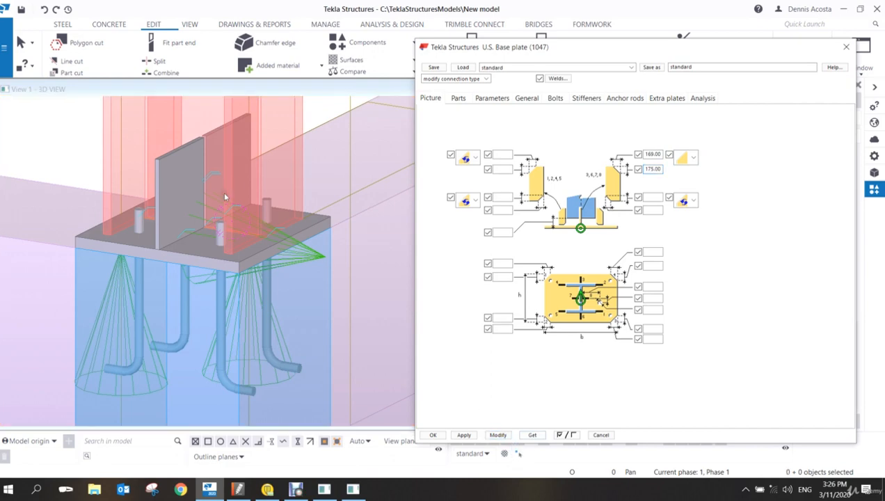
left_click(220, 214)
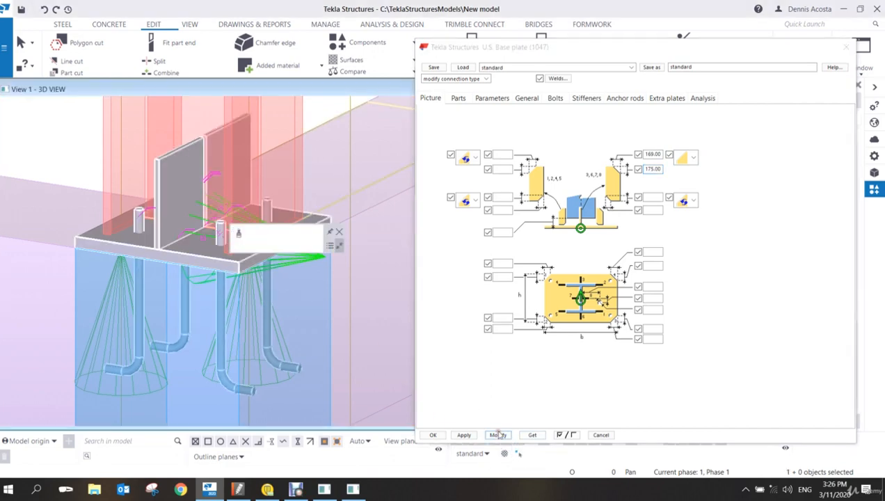
left_click(498, 434)
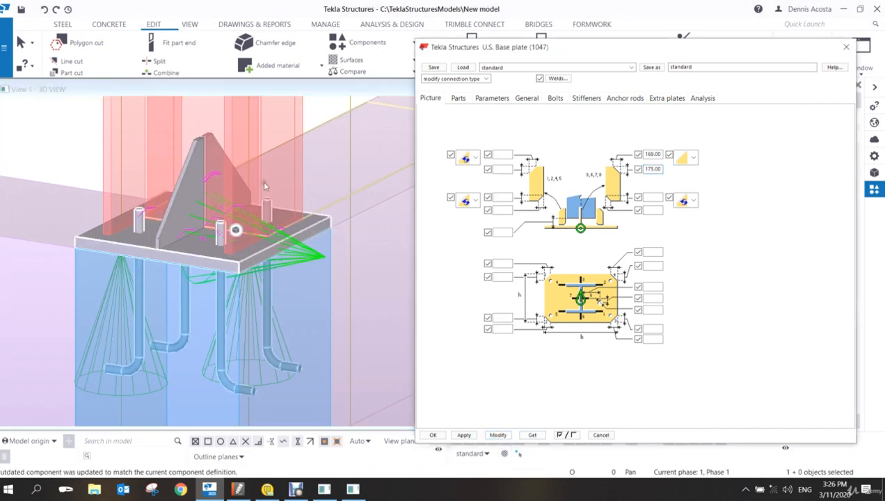
middle_click_drag(277, 176, 282, 176)
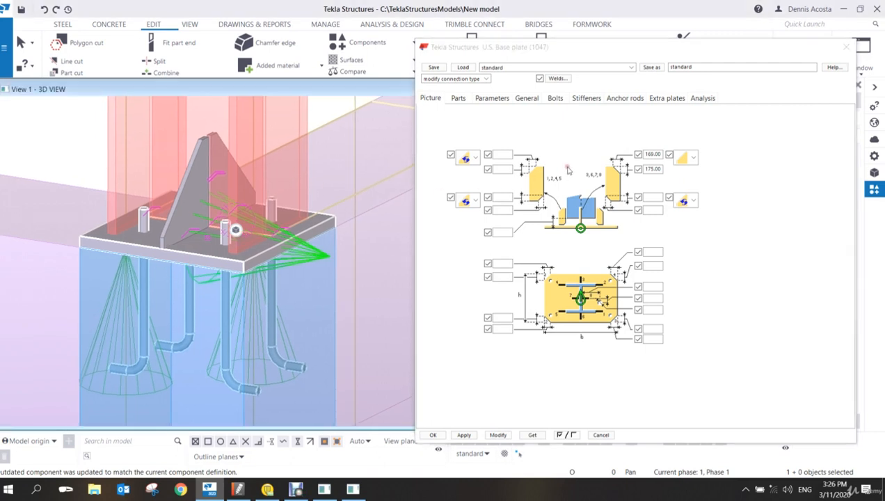
middle_click_drag(232, 176, 242, 180)
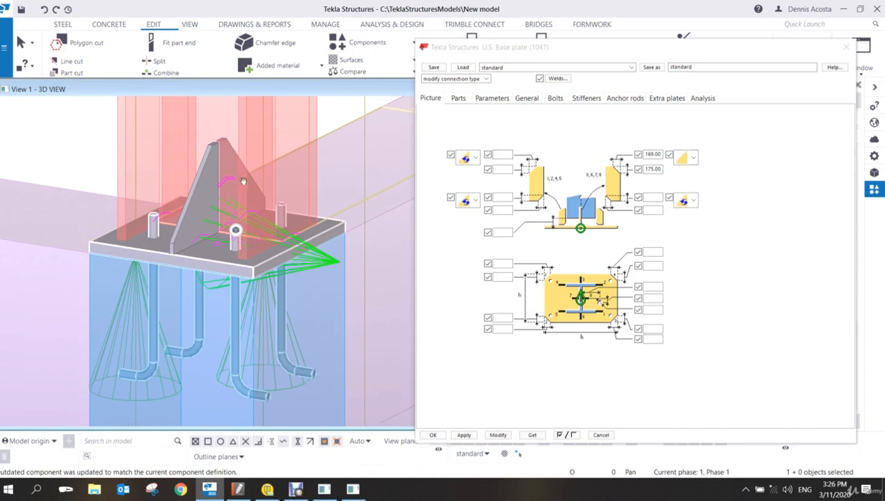
left_click(80, 152)
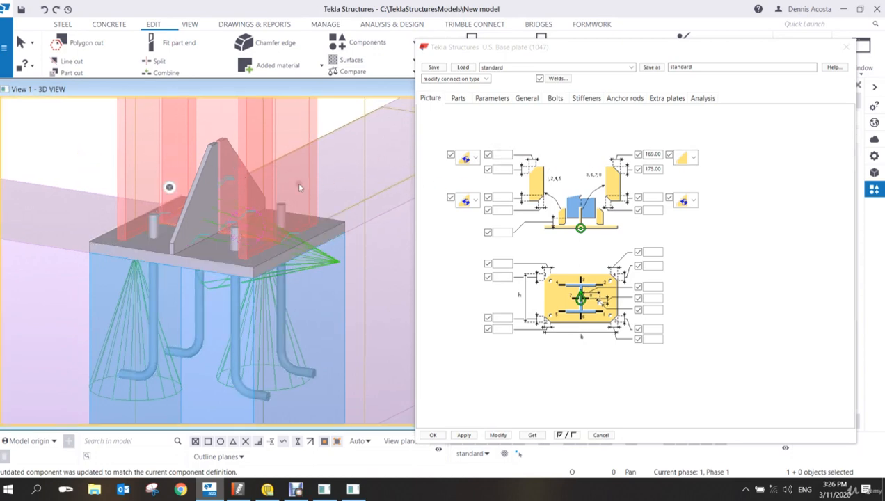
left_click(654, 169)
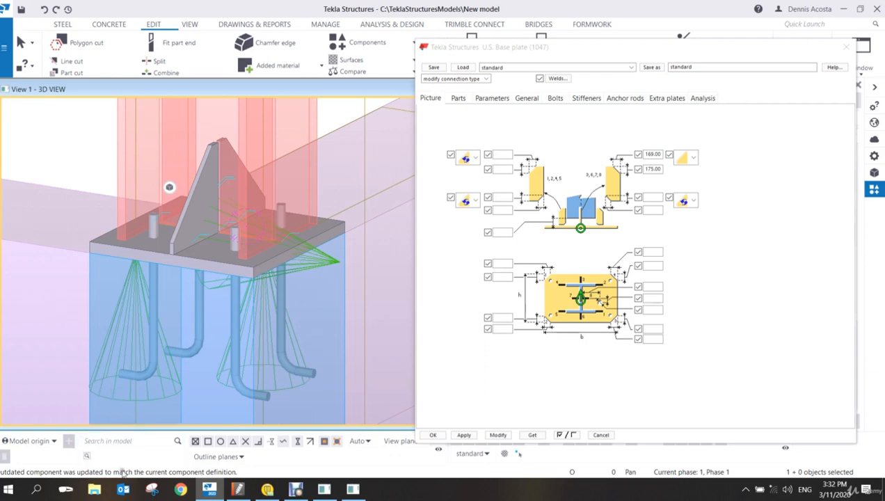
left_click(295, 491)
left_click(295, 491)
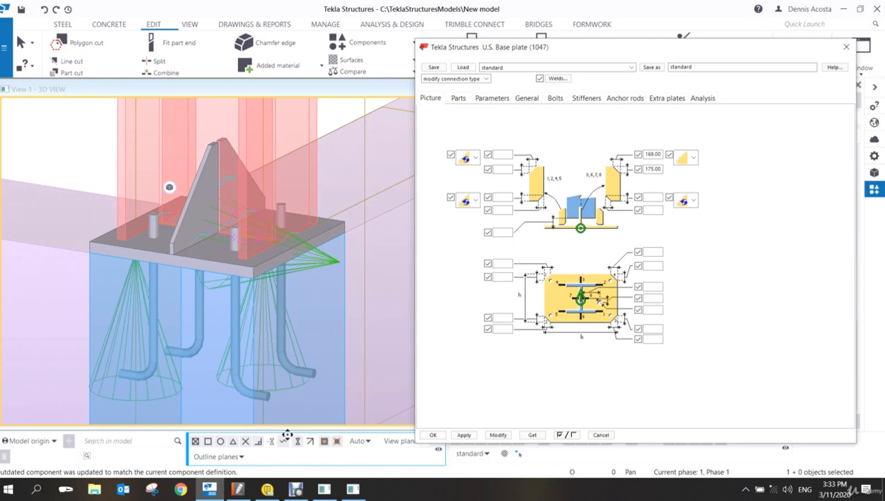
- Set creation of the uppermost anchor rod nut to Yes and modify the base plate component on the column
scroll(154, 227, "up", 5)
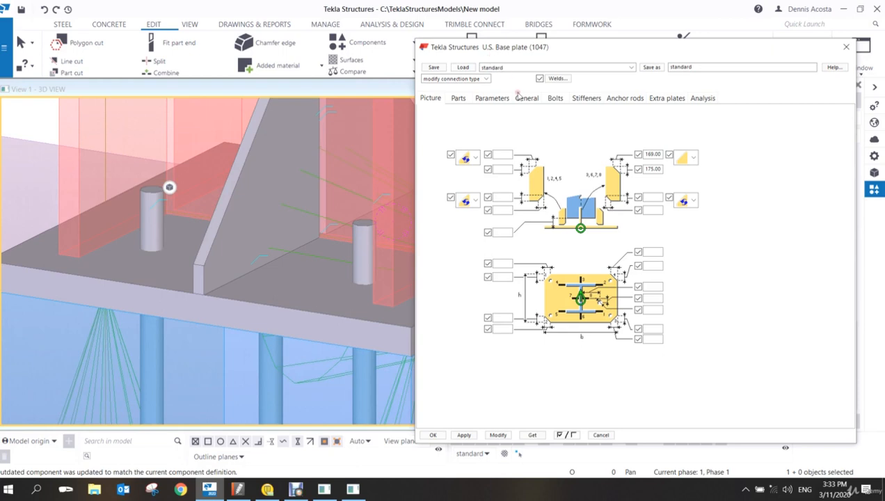
left_click(637, 99)
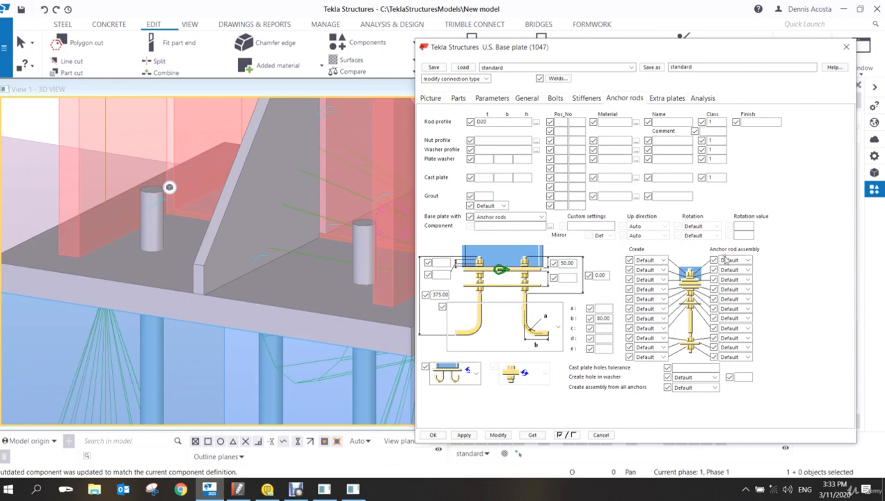
left_click(663, 260)
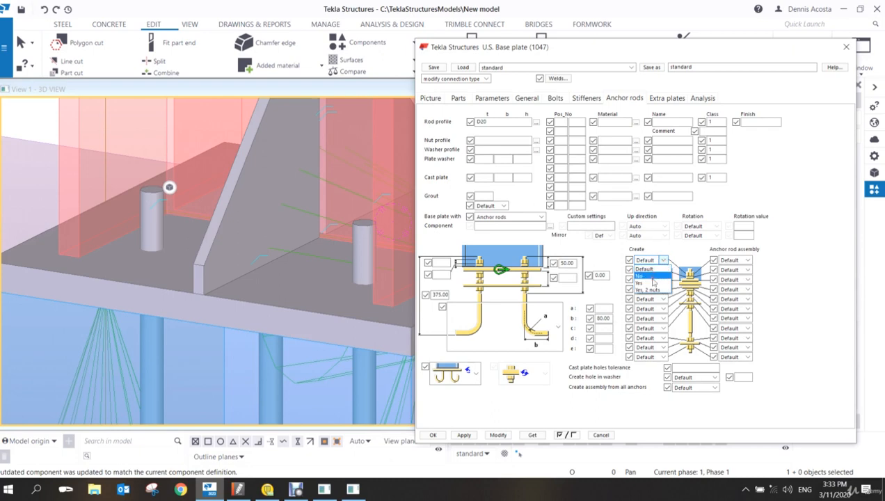
left_click(653, 282)
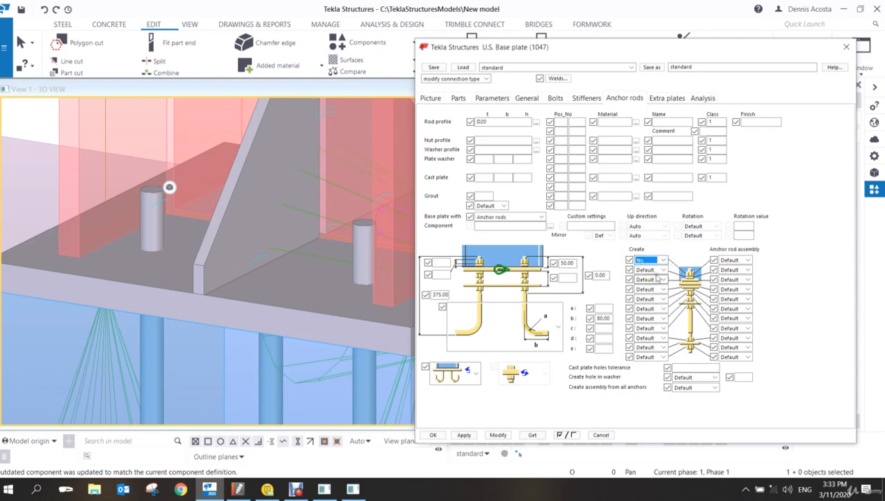
left_click(498, 435)
left_click(205, 254)
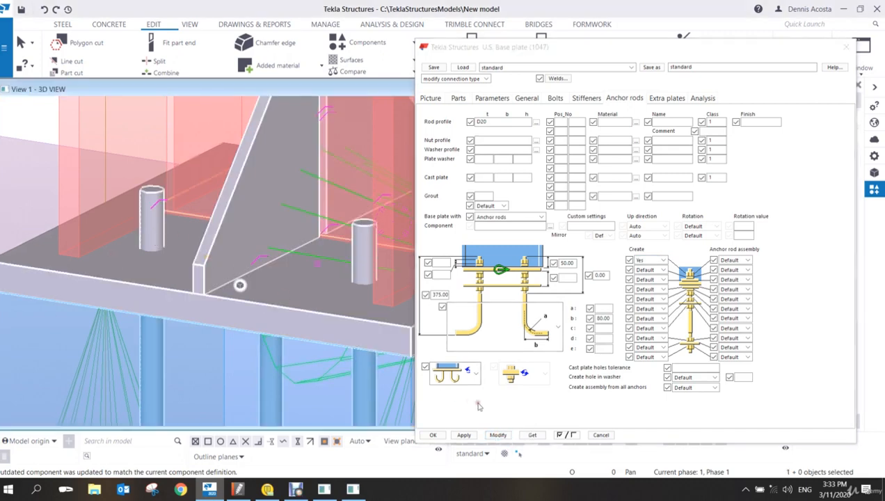
left_click(498, 435)
scroll(150, 240, "up", 3)
scroll(150, 240, "up", 2)
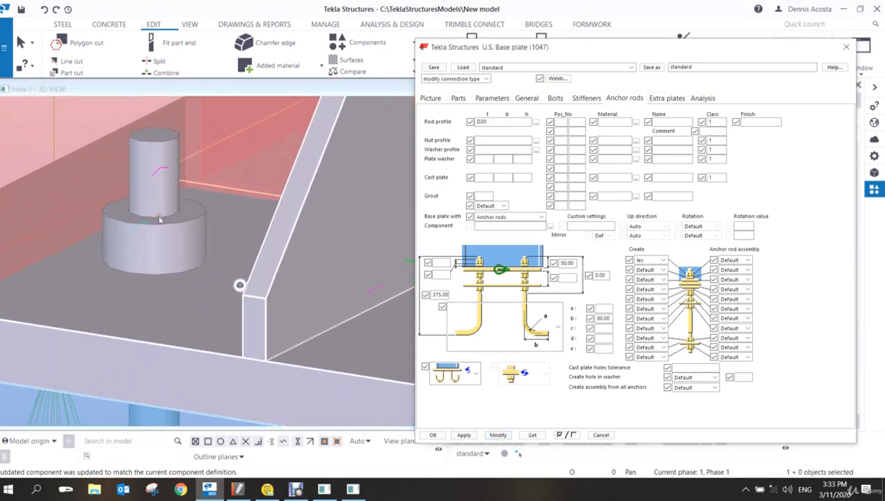
- Redraw the 3D view to bring back all hidden parts and close the base plate settings
scroll(198, 254, "down", 5)
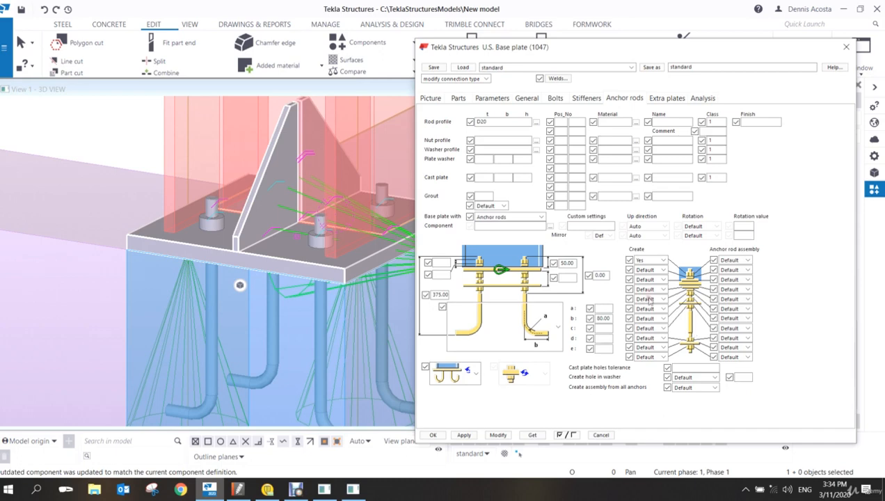
scroll(239, 284, "down", 5)
scroll(299, 226, "down", 8)
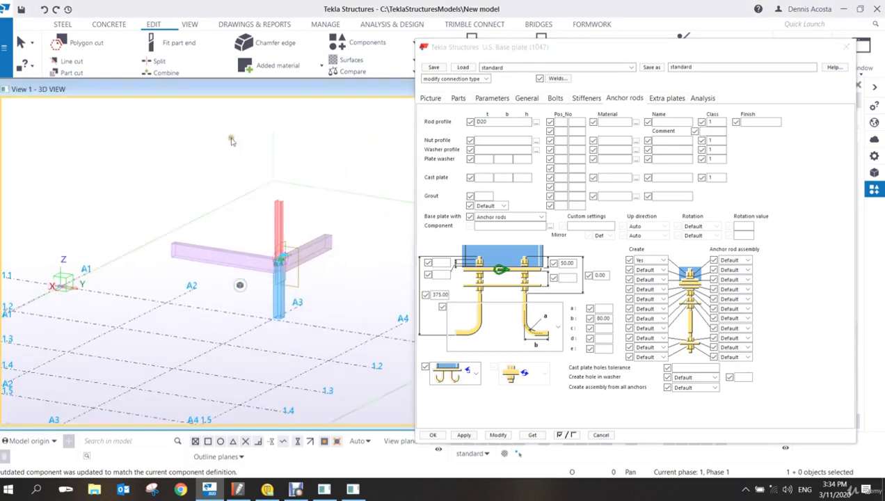
right_click(230, 139)
left_click(277, 196)
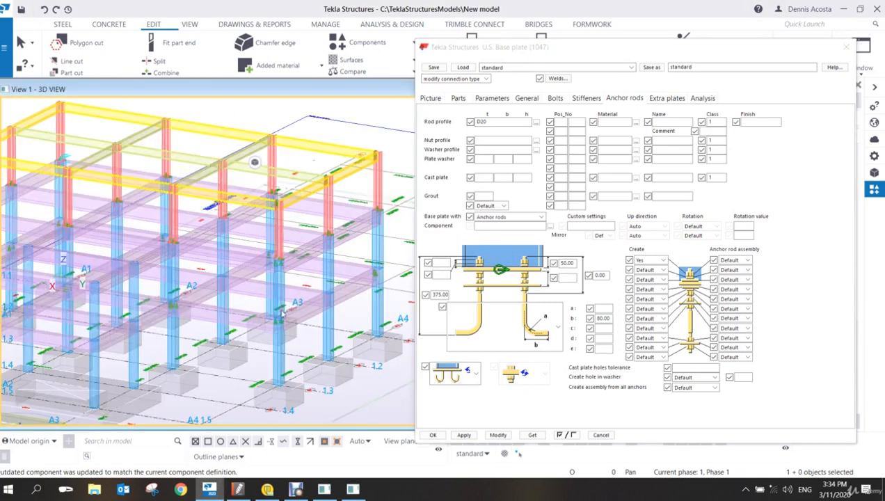
scroll(278, 243, "down", 6)
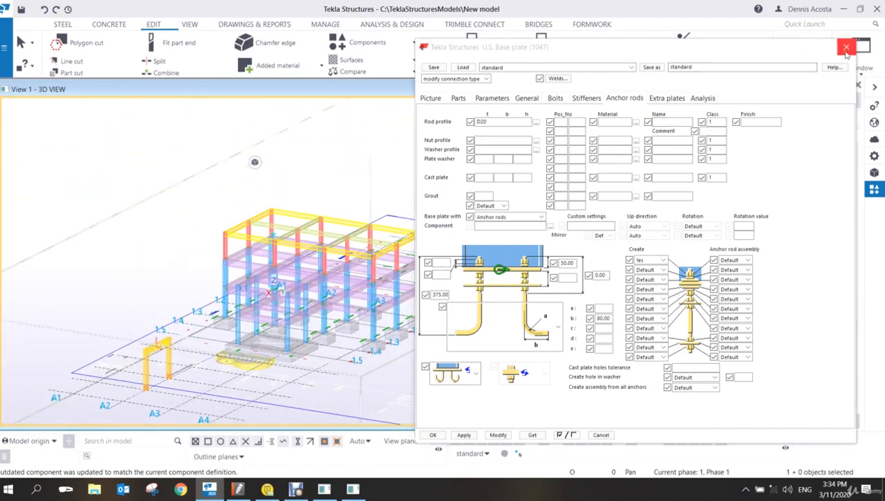
left_click(846, 49)
- Examine the whole structure in the 3D view, from the footings and concrete columns to the steel columns and roof beams
scroll(361, 268, "up", 5)
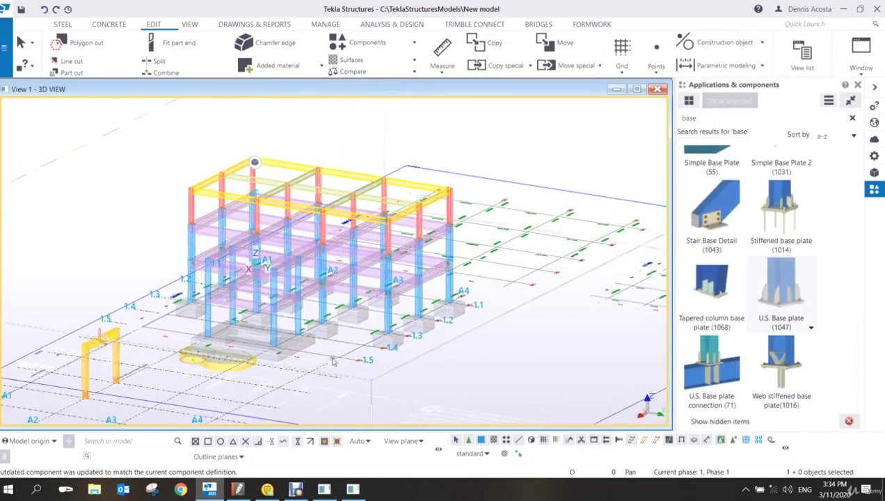
mouse_move(369, 253)
middle_mouse_down("ctrl")
mouse_move(341, 257)
mouse_move(365, 263)
middle_mouse_up("ctrl")
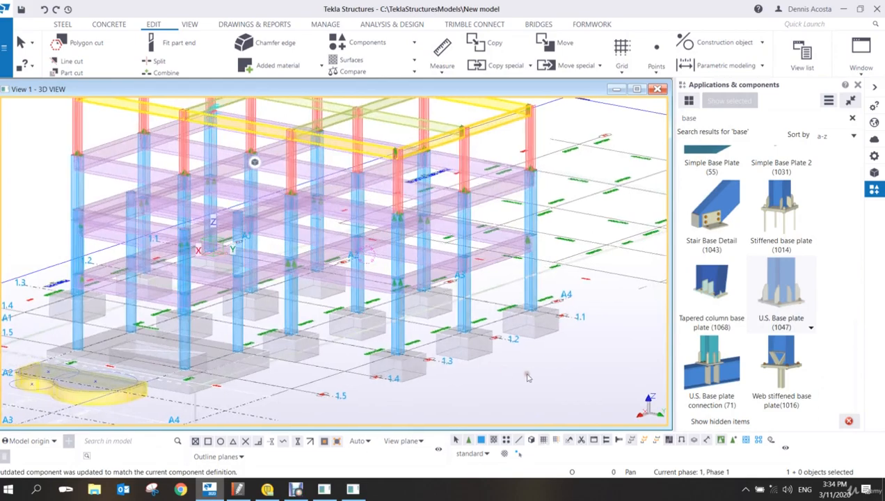
scroll(456, 279, "up", 2)
scroll(435, 258, "down", 5)
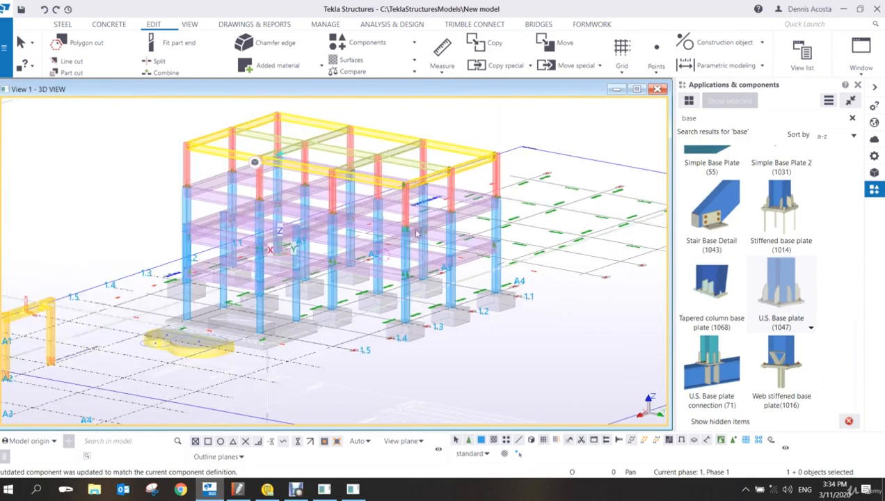
scroll(402, 205, "up", 4)
middle_click_drag(402, 203, 398, 229, "ctrl")
scroll(398, 228, "down", 6)
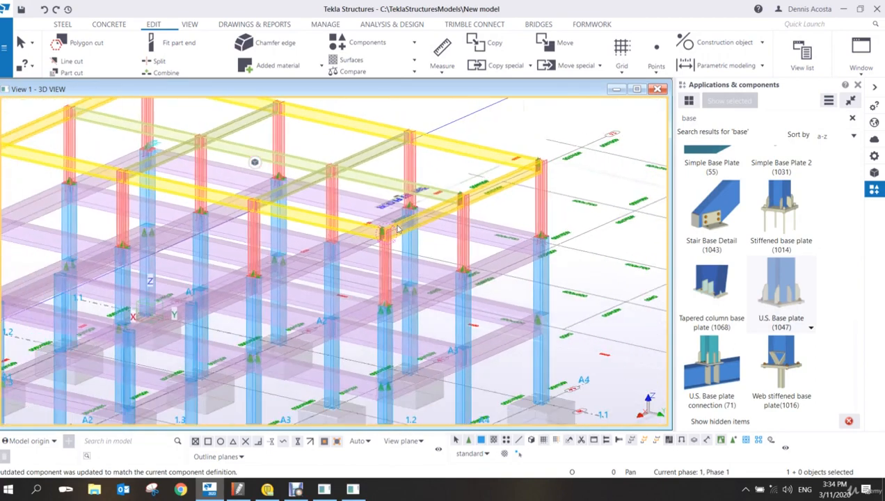
scroll(334, 176, "up", 3)
scroll(354, 209, "down", 2)
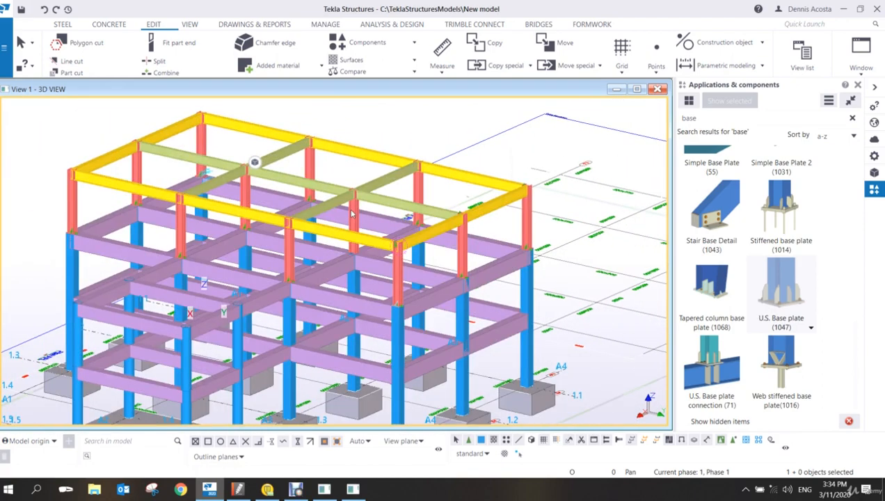
left_click(295, 489)
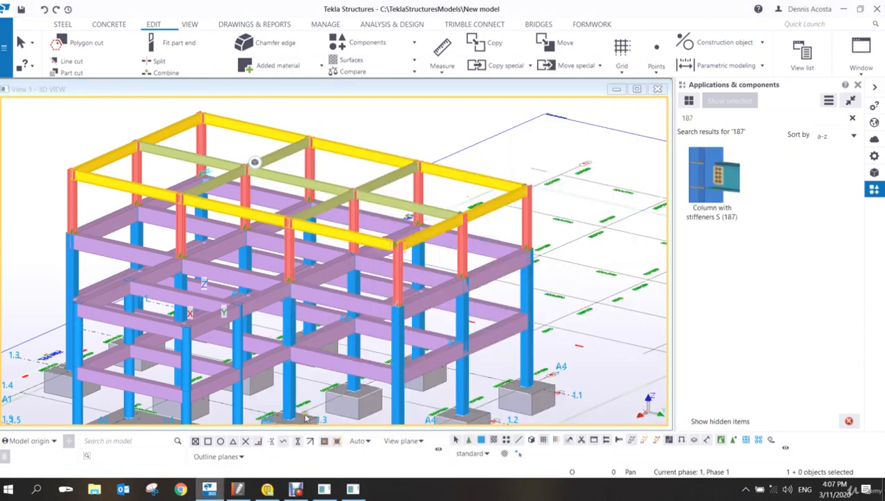
scroll(453, 260, "up", 4)
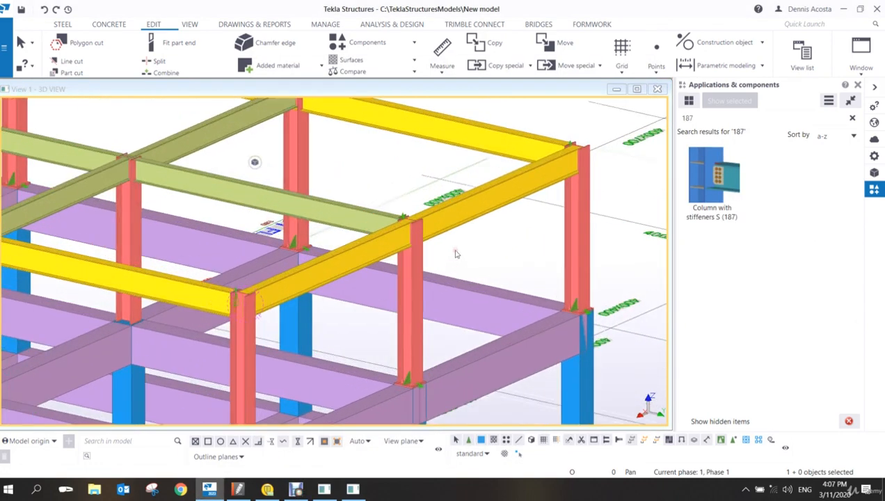
scroll(306, 313, "down", 4)
middle_click_drag(425, 256, 407, 261, "ctrl")
scroll(387, 270, "down", 3)
middle_click_drag(315, 285, 199, 311, "ctrl")
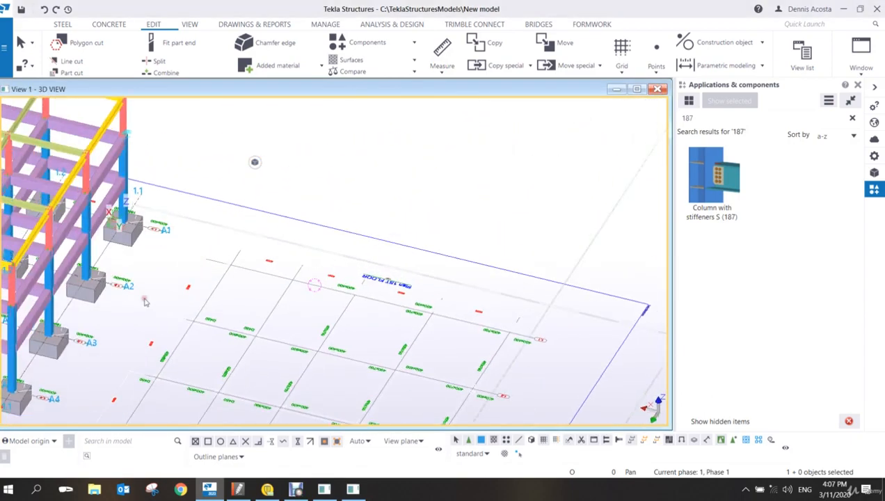
- Examine the existing bolted connection between the yellow beam and the flange of the red corner column
middle_click_drag(66, 283, 417, 278)
scroll(385, 221, "up", 2)
scroll(385, 221, "up", 6)
scroll(414, 279, "down", 2)
middle_click_drag(174, 253, 334, 269, "ctrl")
scroll(203, 151, "up", 3)
scroll(255, 238, "up", 5)
scroll(207, 242, "up", 2)
scroll(207, 244, "down", 2)
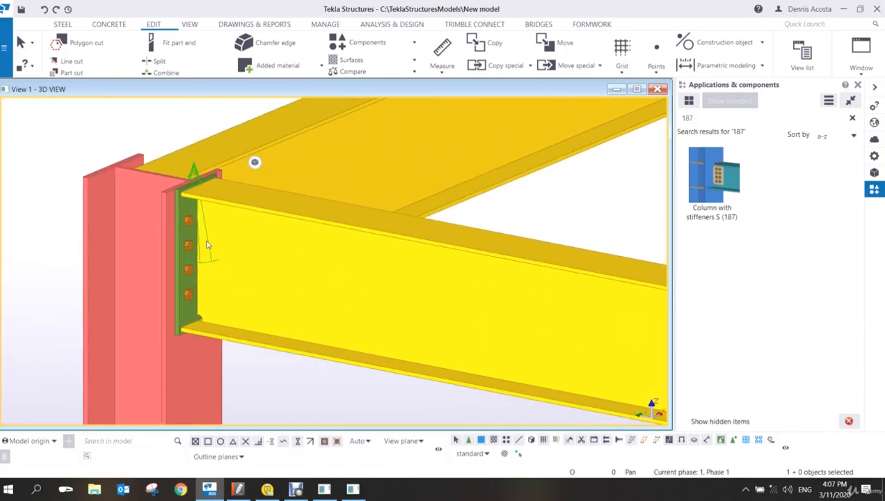
scroll(197, 249, "up", 1)
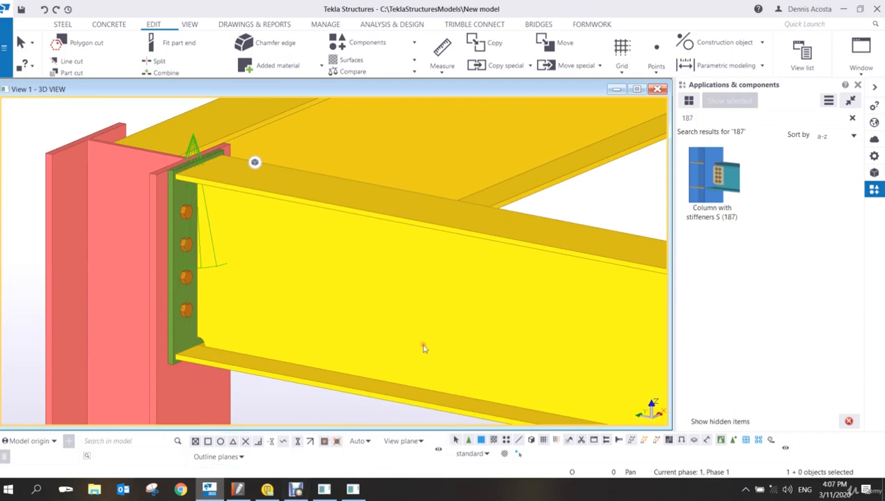
scroll(239, 249, "down", 3)
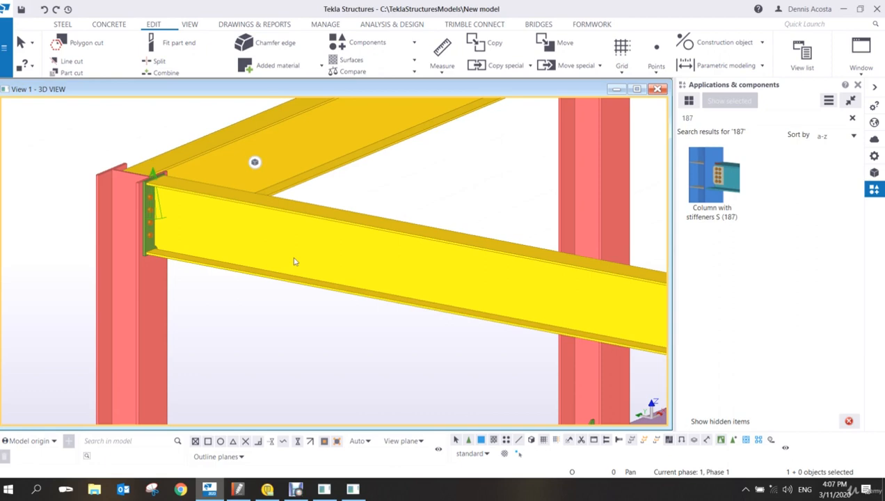
scroll(162, 247, "up", 2)
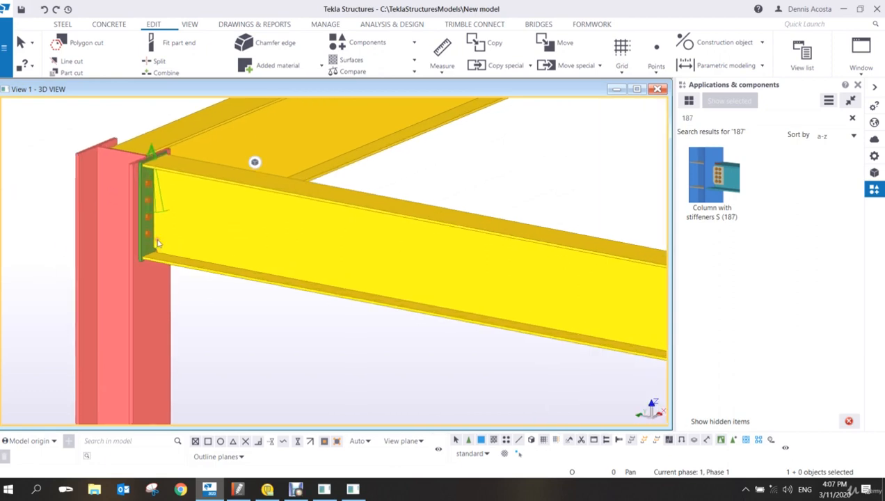
- Inspect the neighbouring red steel column where the yellow beams on both sides still have no connection
scroll(157, 238, "down", 2)
scroll(156, 238, "down", 2)
middle_click_drag(344, 306, 157, 282)
scroll(533, 264, "up", 4)
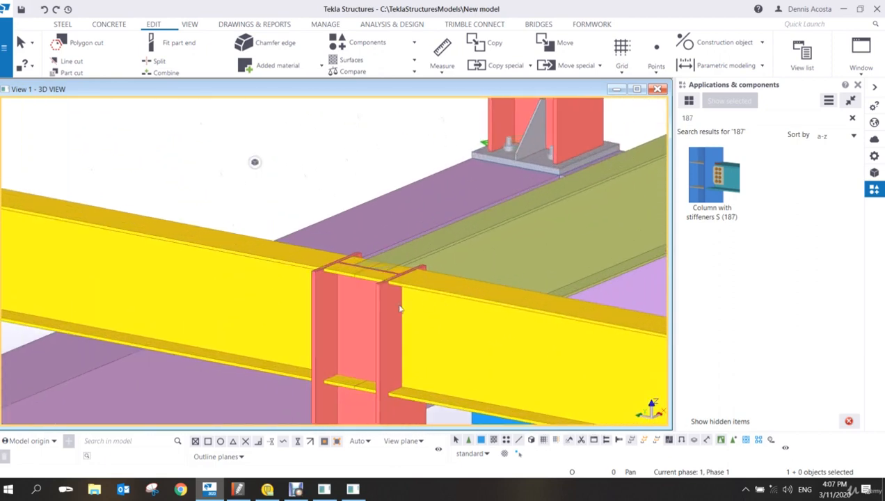
scroll(398, 307, "up", 2)
middle_click_drag(296, 324, 441, 236, "ctrl")
scroll(362, 288, "up", 2)
scroll(362, 288, "down", 2)
- Search the component catalog for 144 and open the settings of End plate (144)
left_click(712, 120)
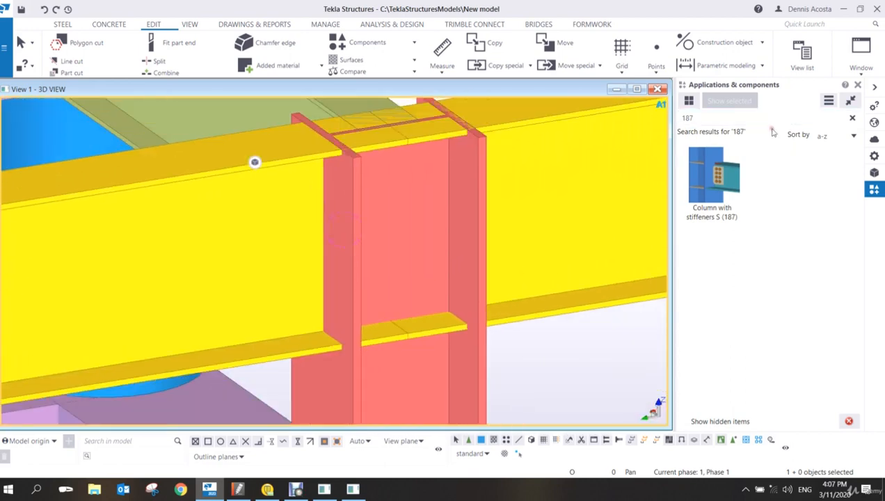
key("BackSpace")
key("BackSpace")
key("BackSpace")
type("144")
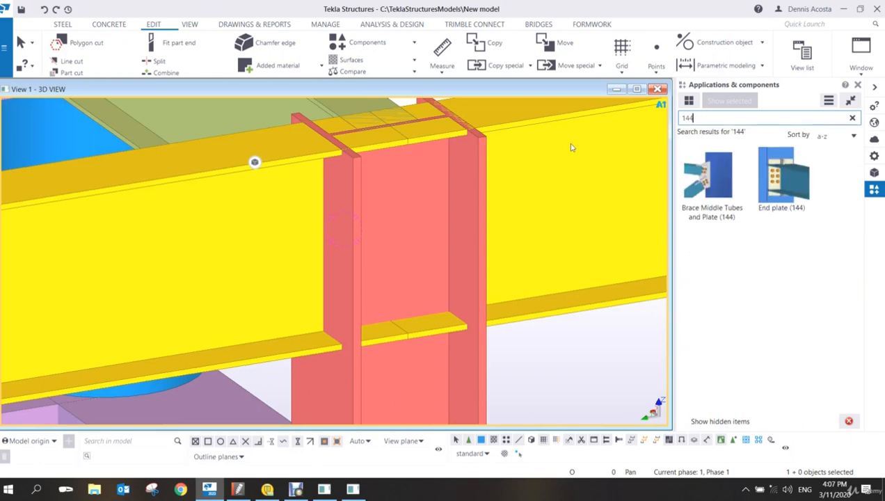
left_click(785, 181)
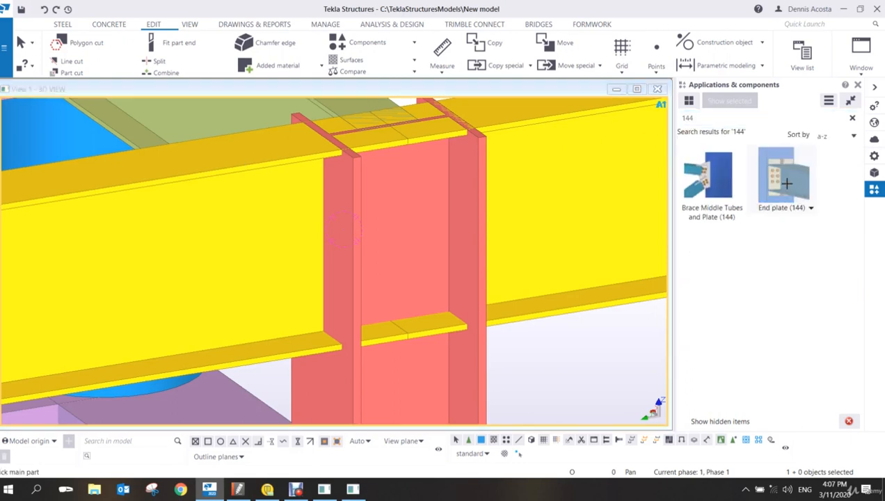
double_click(786, 183)
left_click_drag(552, 80, 658, 84)
- Create the End plate (144) connection with the red column as main part and the adjoining yellow beam as secondary part
scroll(336, 245, "up", 5)
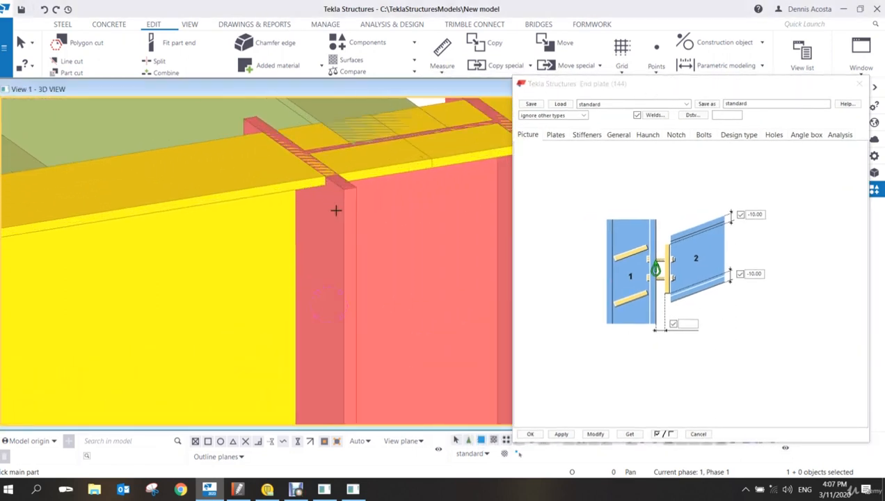
scroll(314, 167, "up", 2)
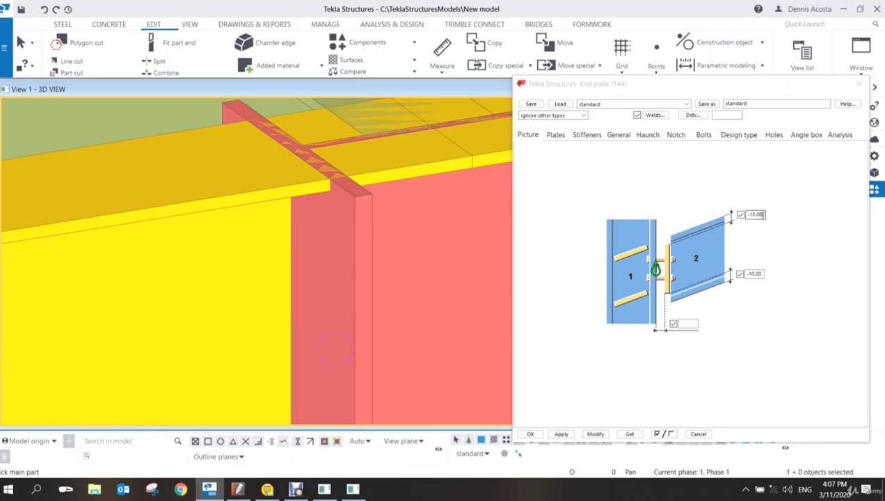
double_click(758, 214)
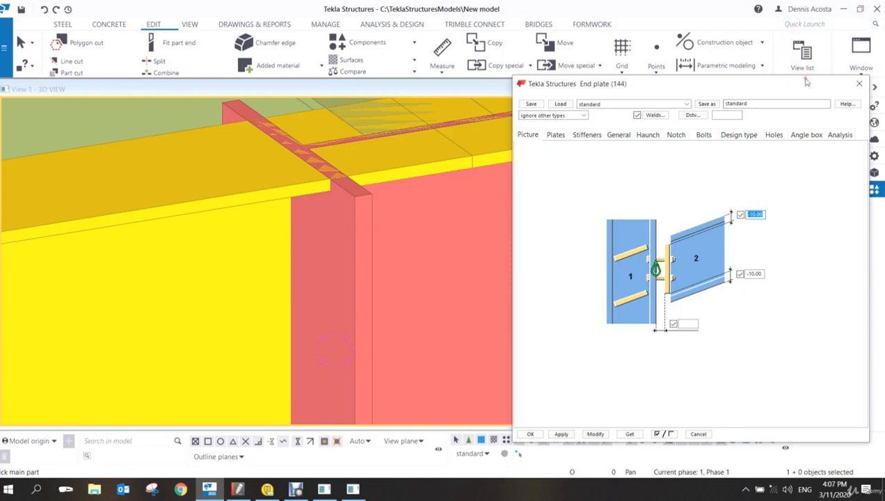
left_click_drag(836, 79, 740, 210)
scroll(313, 281, "down", 3)
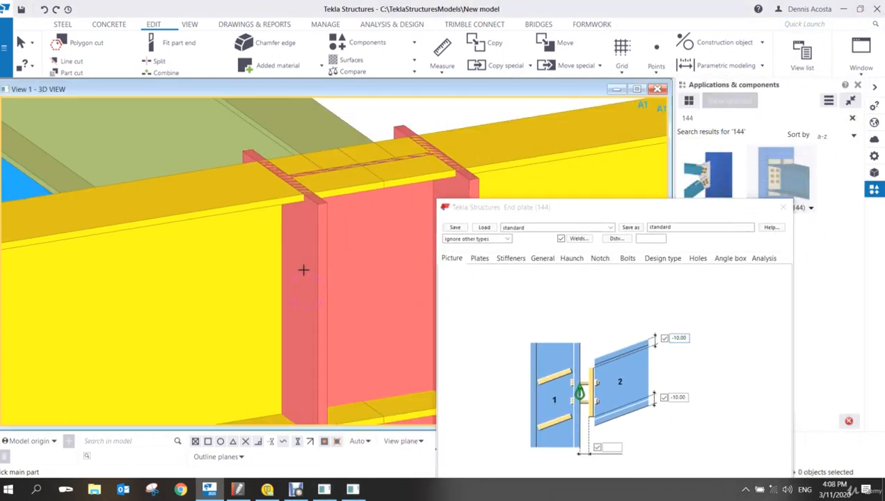
left_click(302, 282)
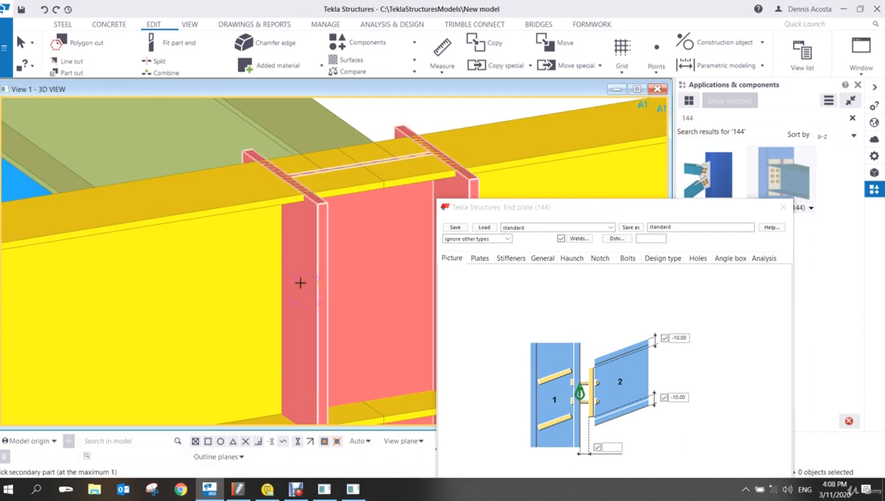
left_click(240, 268)
right_click(327, 207)
left_click(349, 215)
scroll(317, 241, "up", 4)
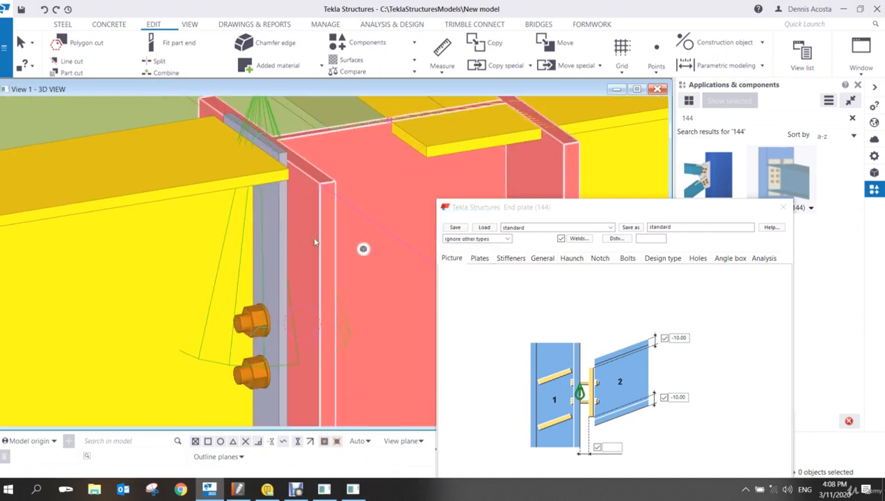
scroll(279, 251, "down", 5)
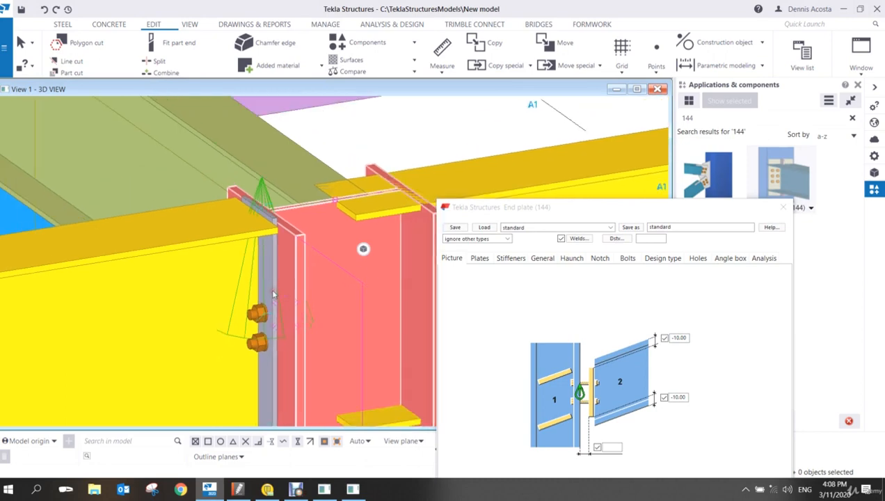
- Set the end plate's upper edge distance to 0 and modify the selected connection
scroll(291, 241, "up", 2)
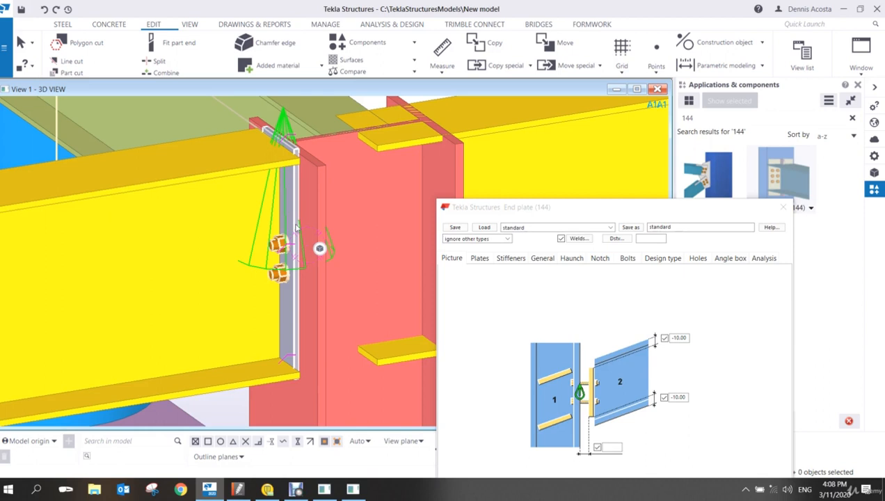
scroll(250, 257, "up", 2)
scroll(279, 281, "down", 2)
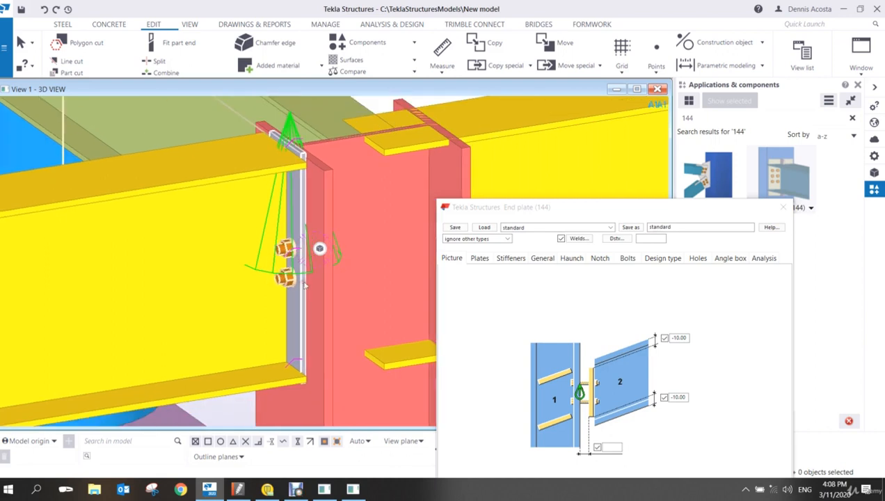
scroll(301, 240, "up", 5)
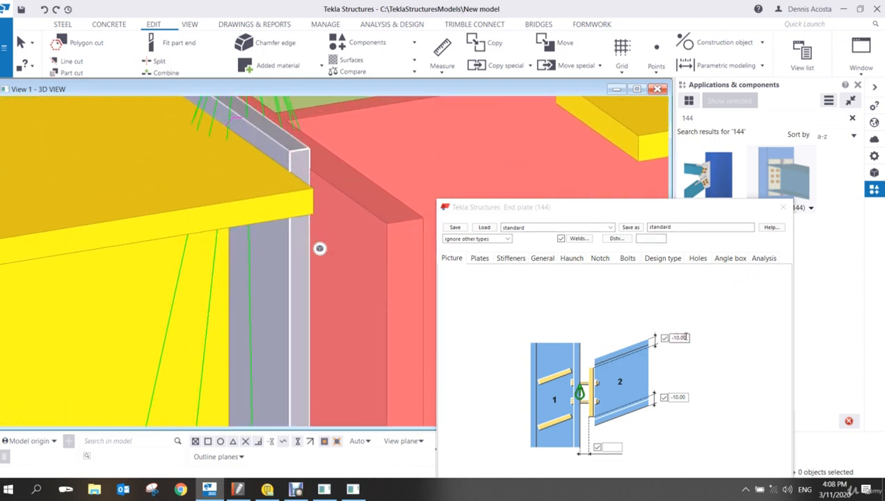
double_click(685, 338)
type("0")
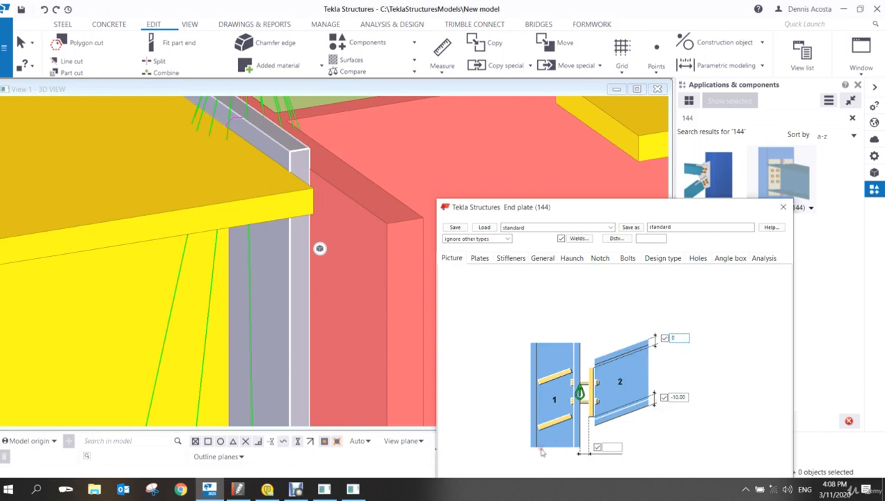
left_click_drag(568, 207, 628, 118)
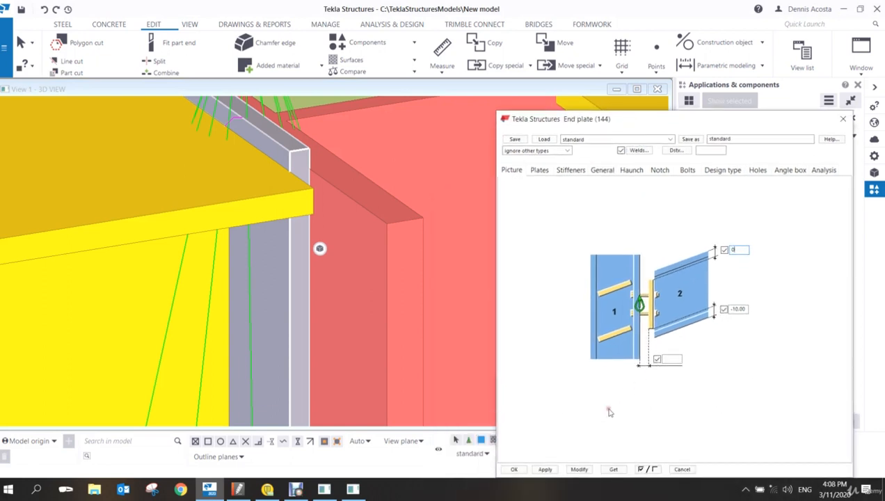
left_click(580, 469)
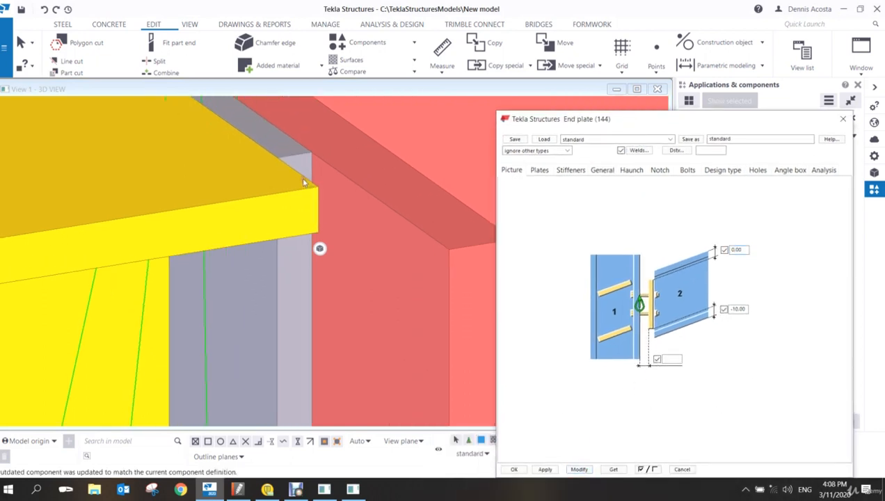
- Set the end plate thickness to 15 and modify the connection
scroll(303, 181, "down", 4)
middle_click_drag(303, 181, 273, 159, "ctrl")
scroll(304, 189, "up", 5)
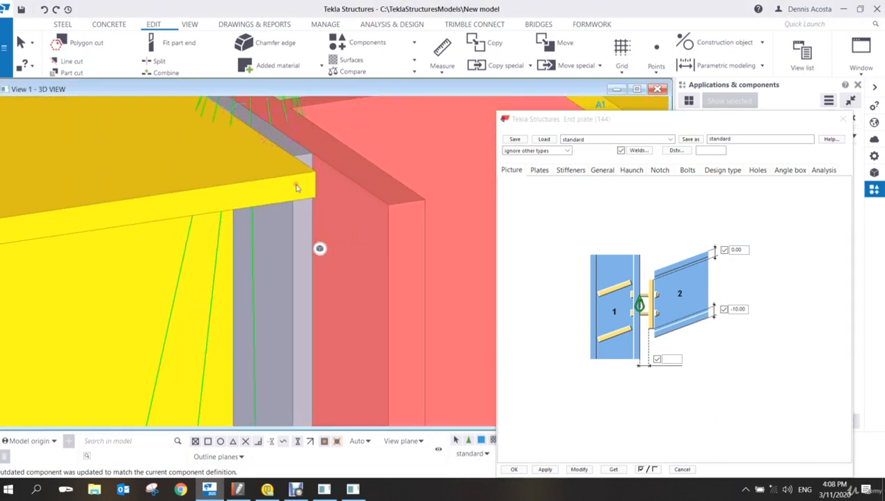
middle_click_drag(314, 175, 341, 181, "ctrl")
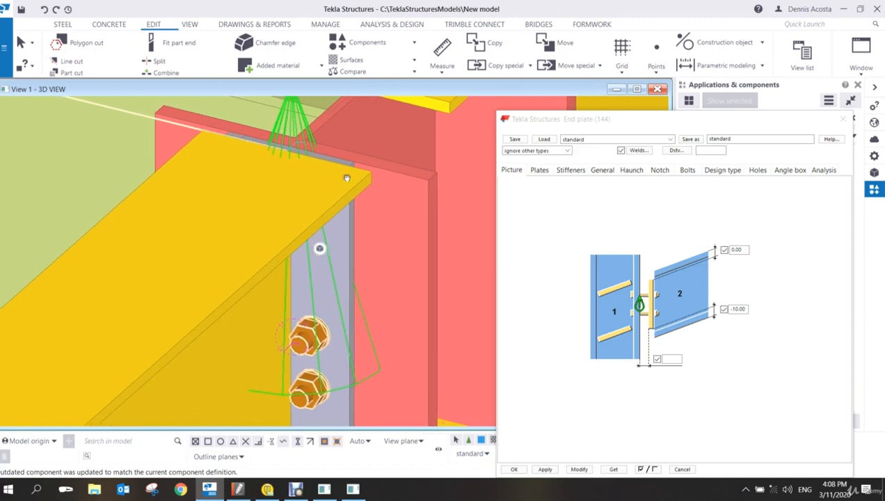
left_click(543, 171)
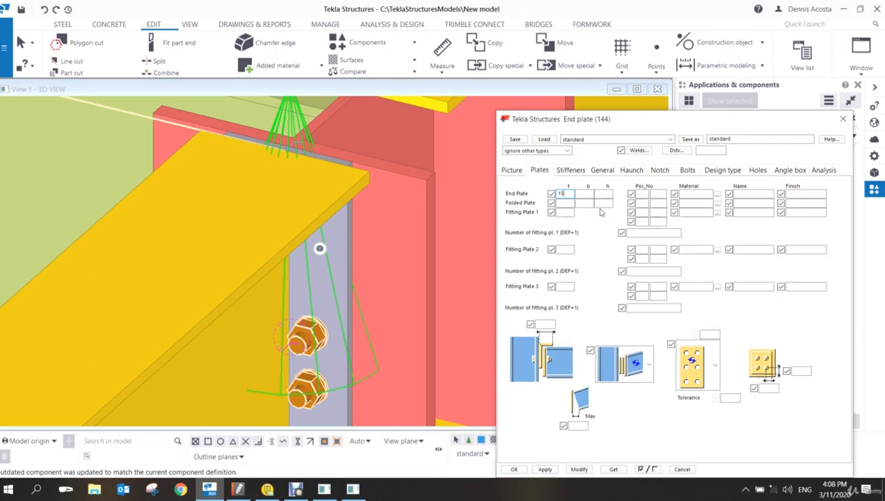
left_click(579, 469)
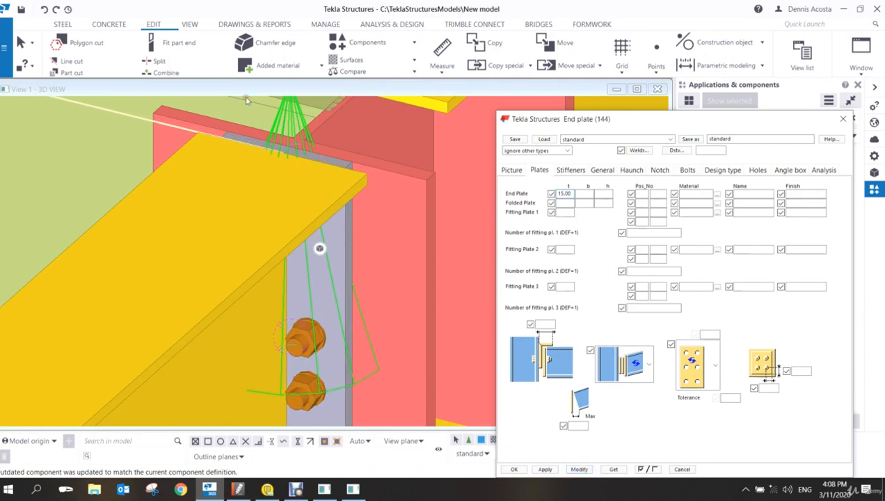
- Set the end plate width to 210 and modify the connection
mouse_move(245, 100)
middle_mouse_down("ctrl")
mouse_move(322, 156)
mouse_move(353, 194)
mouse_move(326, 205)
mouse_move(321, 192)
middle_mouse_up("ctrl")
scroll(359, 213, "up", 3)
middle_click_drag(376, 204, 334, 182)
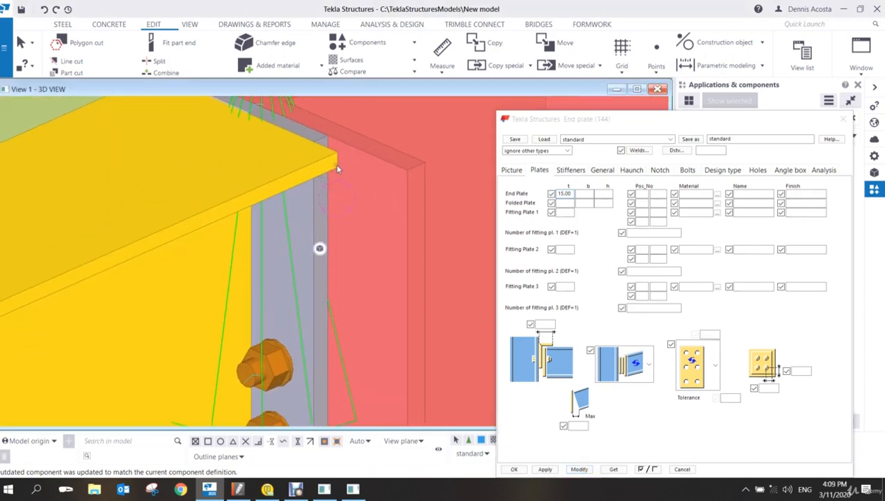
scroll(336, 165, "down", 3)
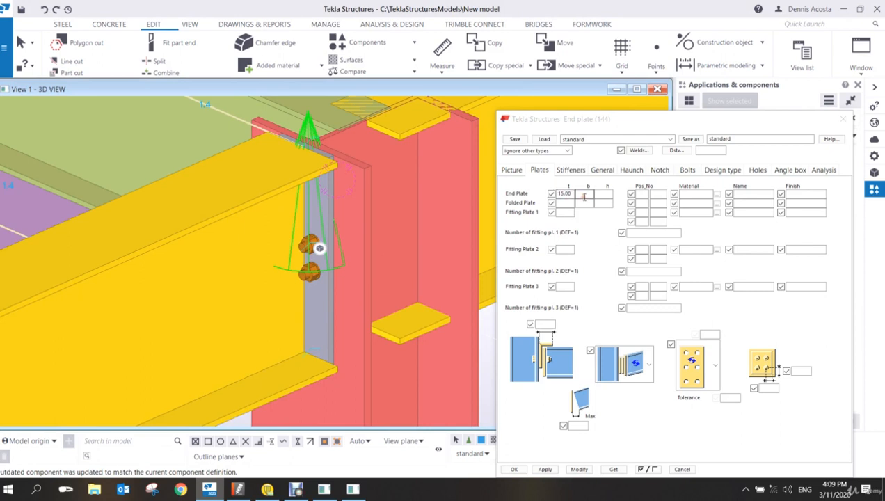
left_click(584, 197)
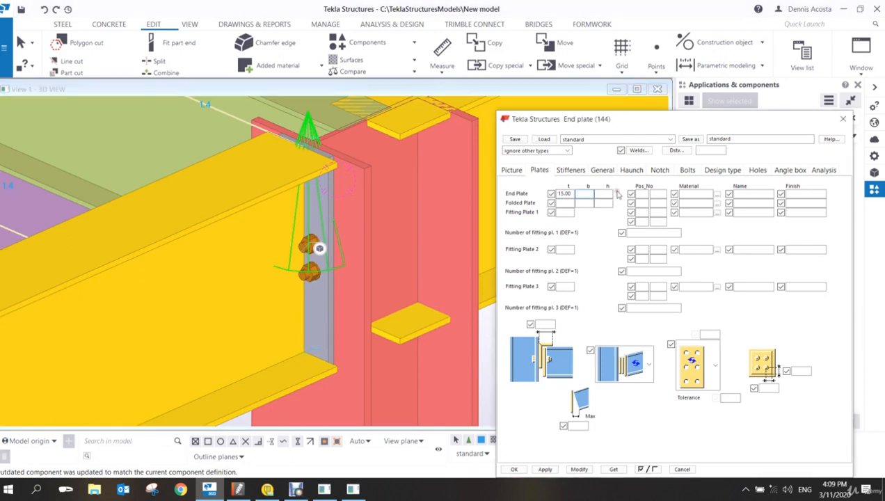
type("210")
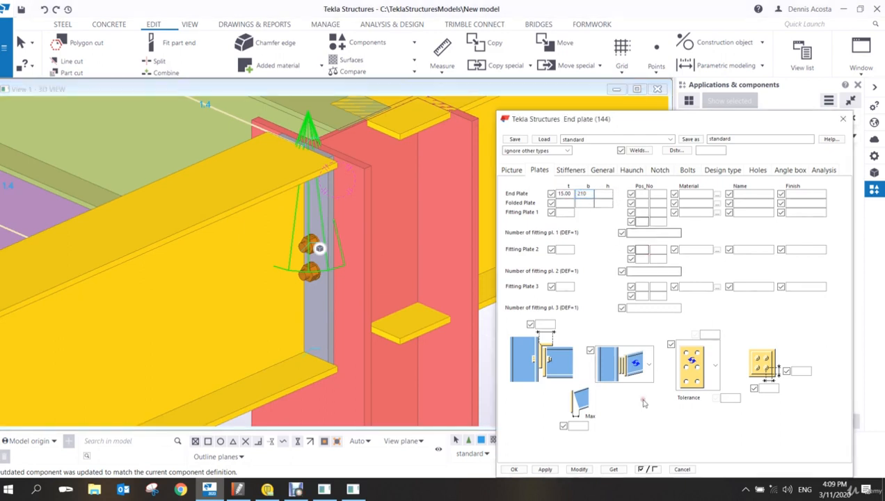
left_click(579, 469)
- Change the end plate connection's class to 3 and modify it in the model
mouse_move(324, 164)
middle_mouse_down("ctrl")
mouse_move(458, 154)
mouse_move(343, 191)
mouse_move(368, 247)
middle_mouse_up("ctrl")
scroll(324, 192, "up", 2)
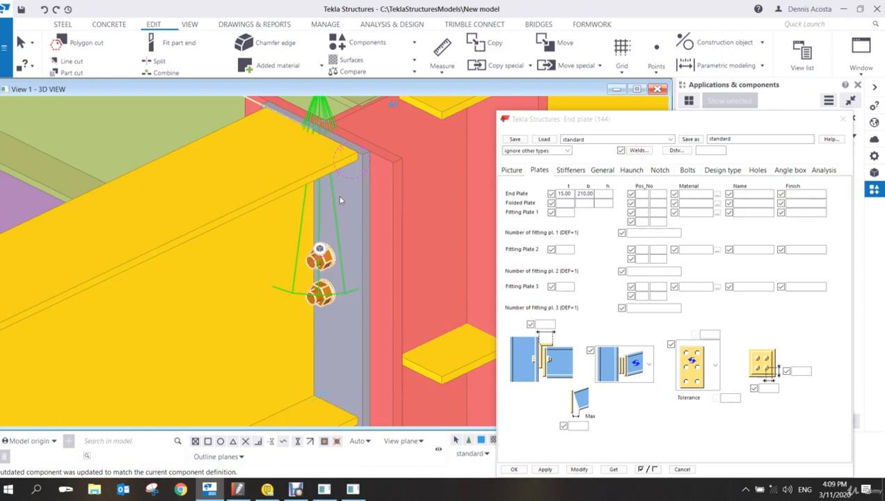
left_click(600, 172)
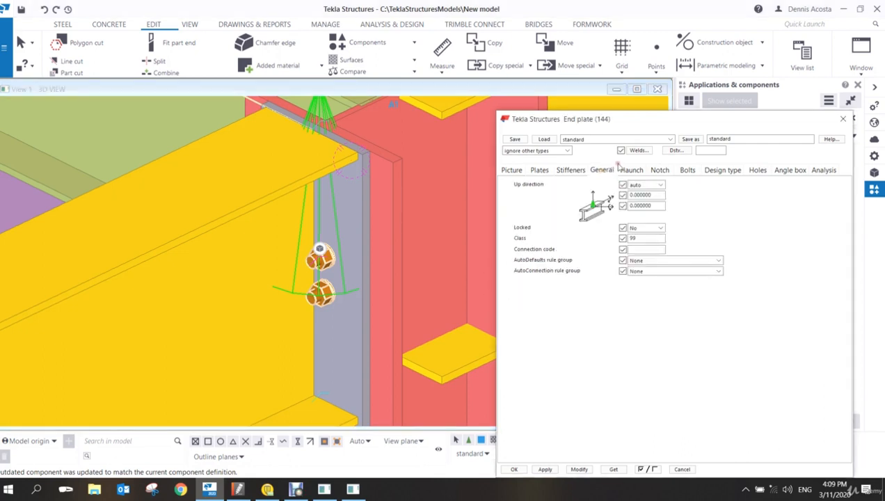
double_click(635, 238)
type("3")
left_click(579, 468)
scroll(355, 256, "up", 1)
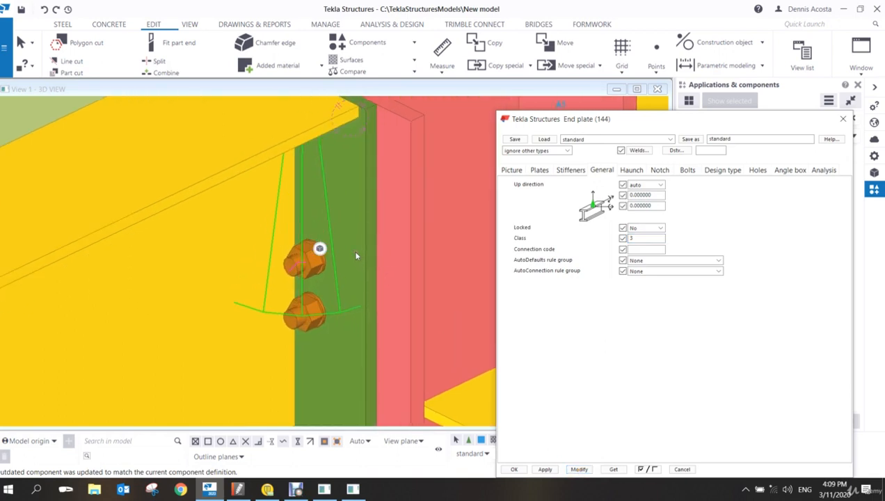
- Set the end plate's vertical bolt group reference to Top with an edge distance of 100
scroll(357, 254, "down", 3)
middle_click_drag(358, 260, 346, 236)
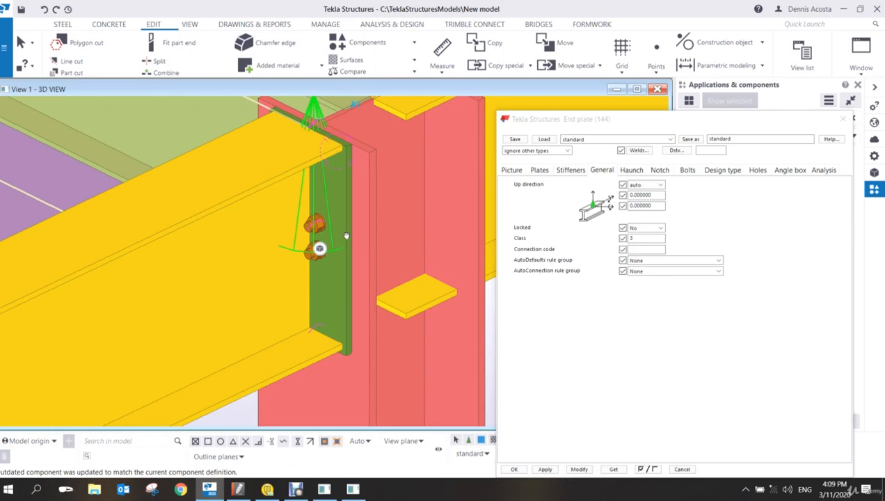
middle_click_drag(346, 235, 338, 265, "ctrl")
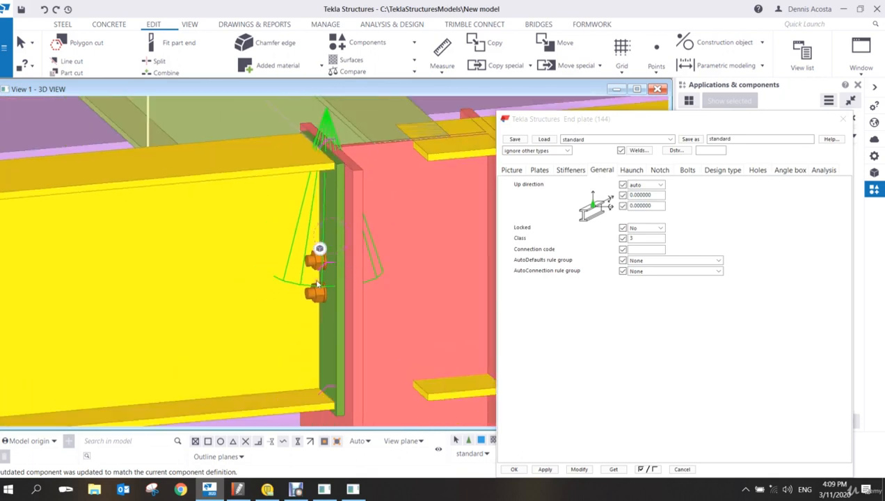
left_click(684, 171)
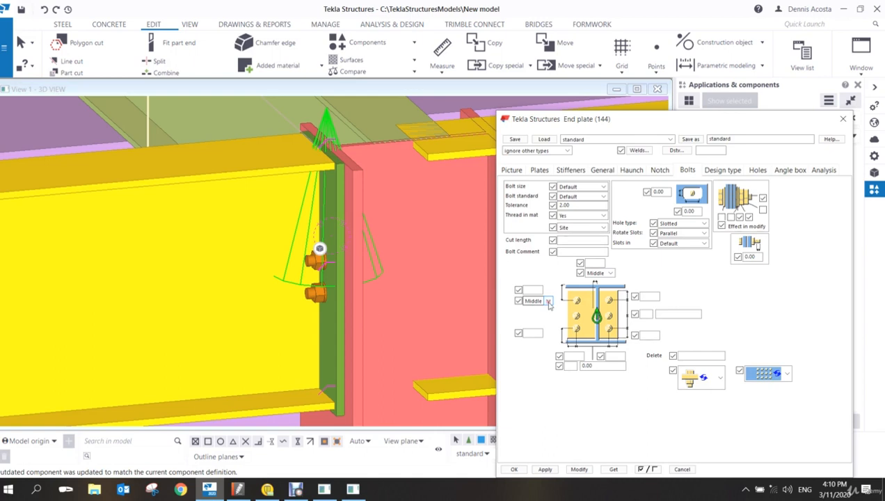
left_click(547, 303)
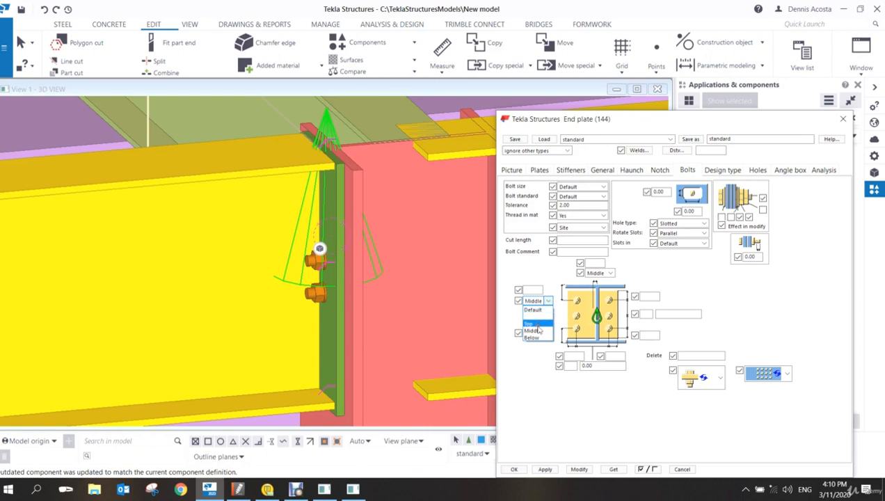
left_click(536, 324)
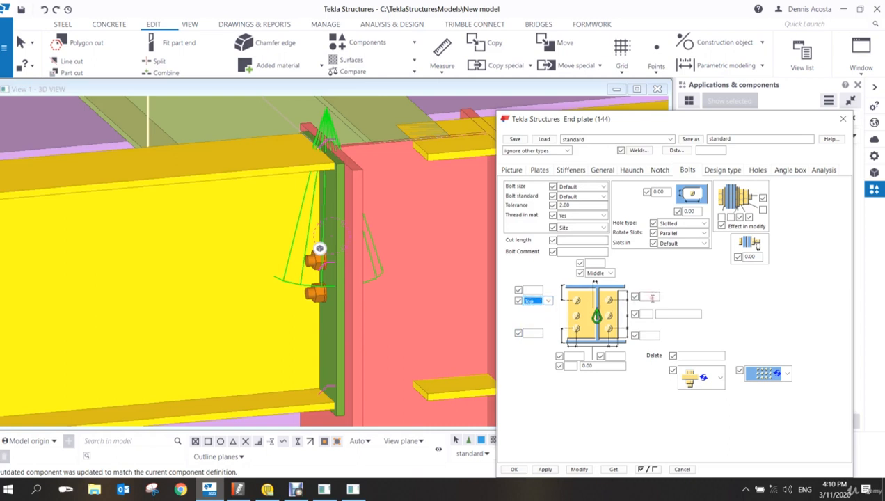
left_click(529, 289)
type("100")
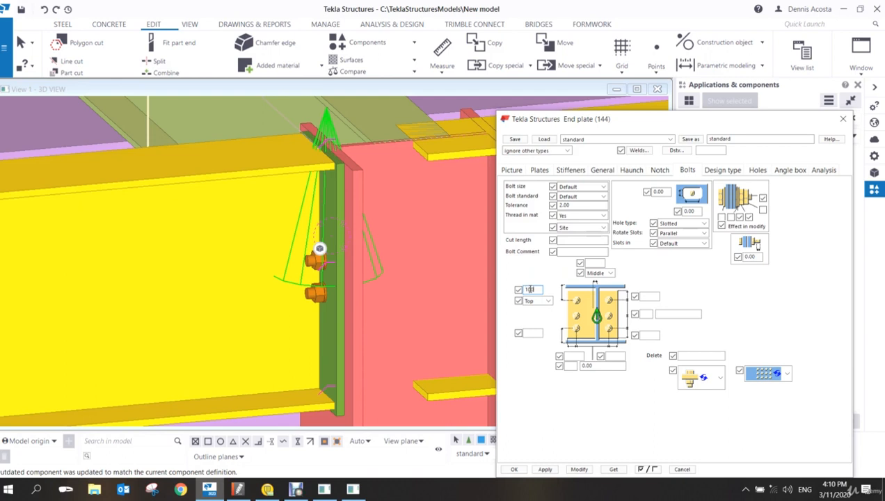
- Set the end plate bolts to 4 rows at 80 spacing, size 20, standard 8.8XOX, and modify the connection
left_click(646, 314)
type("4")
left_click(672, 313)
left_click(590, 192)
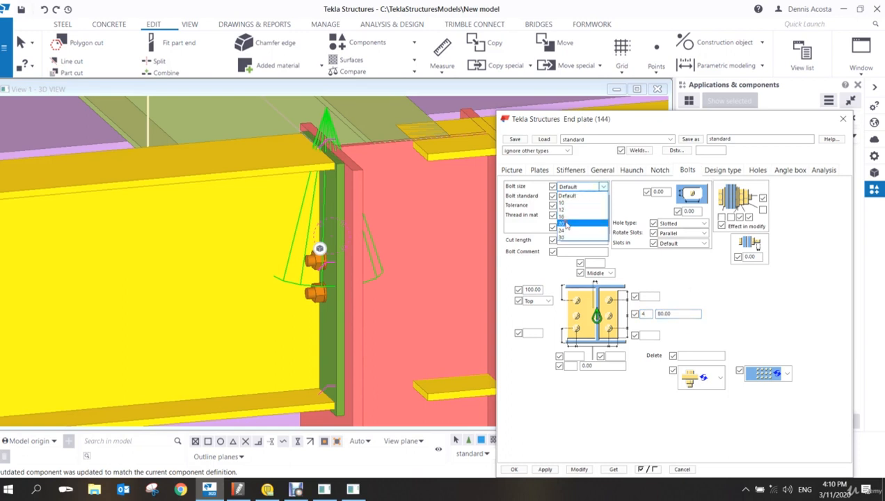
left_click(565, 220)
left_click(579, 197)
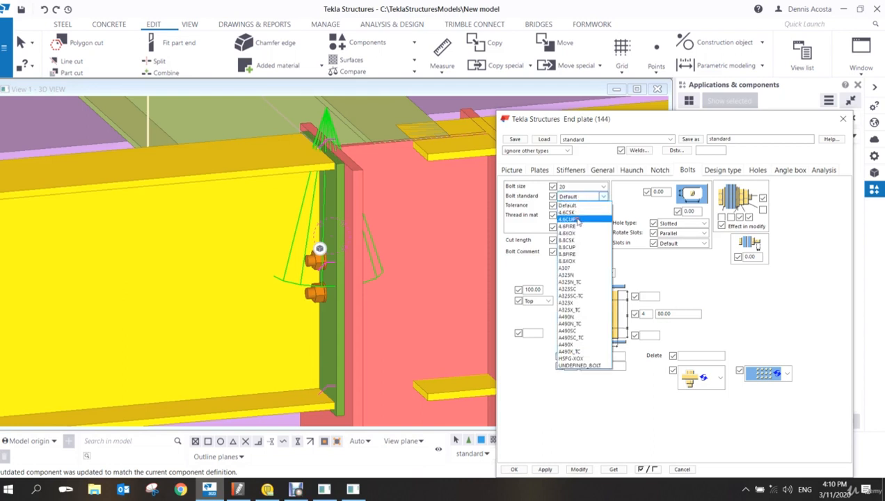
left_click(577, 262)
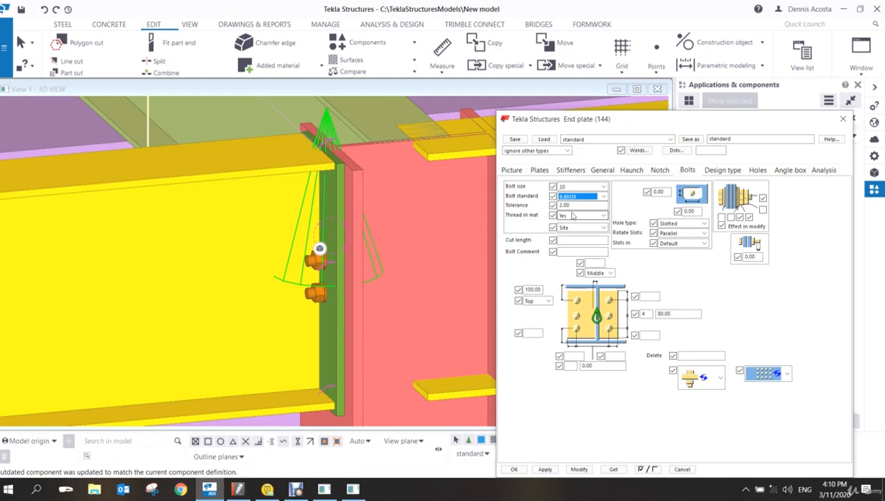
left_click(580, 470)
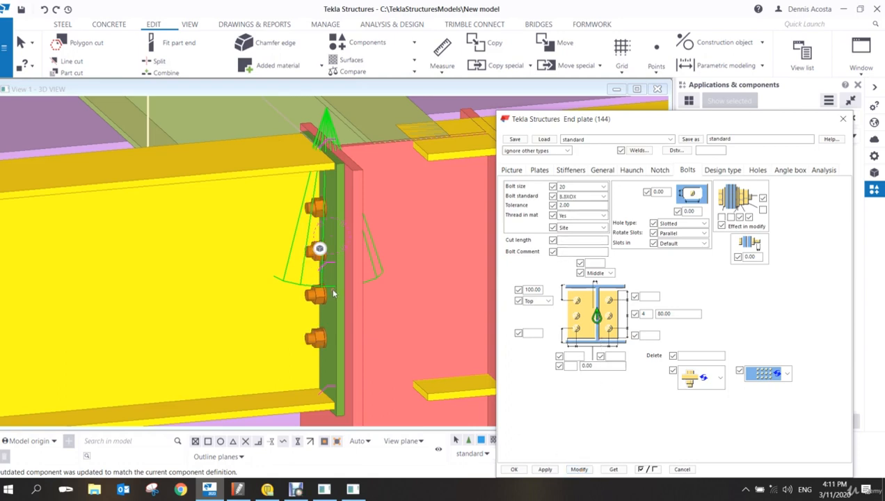
- Set the end plate's horizontal bolt layout to 2 bolts at 120 spacing and modify the connection
scroll(330, 275, "down", 2)
scroll(330, 270, "up", 2)
middle_click_drag(284, 285, 308, 334, "ctrl")
scroll(308, 334, "up", 2)
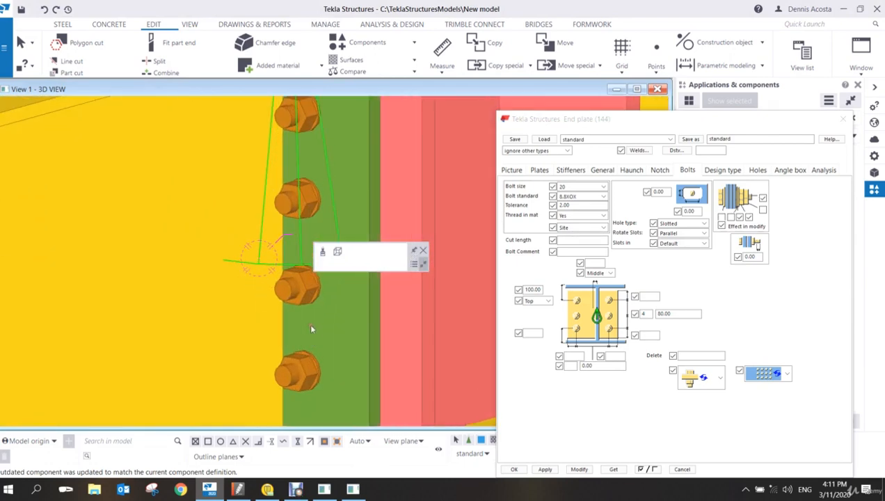
scroll(311, 324, "down", 2)
double_click(599, 366)
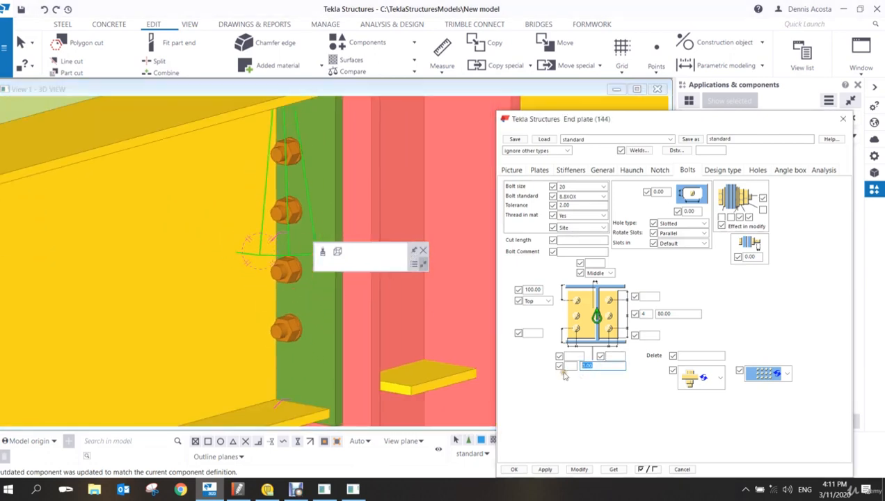
type("120")
left_click(571, 366)
type("2")
left_click(588, 470)
- Save the end plate settings as ACE_UB406, apply them and close the connection properties
scroll(295, 310, "down", 3)
middle_click_drag(292, 309, 315, 231, "ctrl")
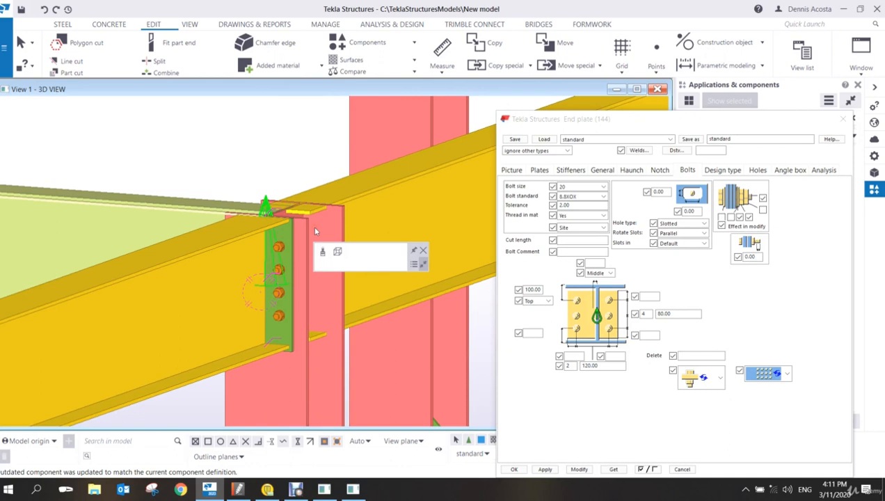
double_click(741, 138)
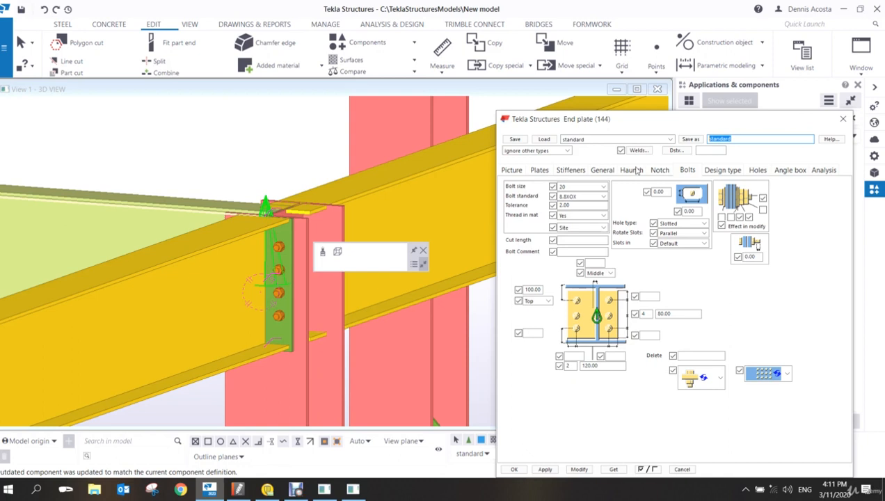
type("ACE_UB406")
left_click(690, 139)
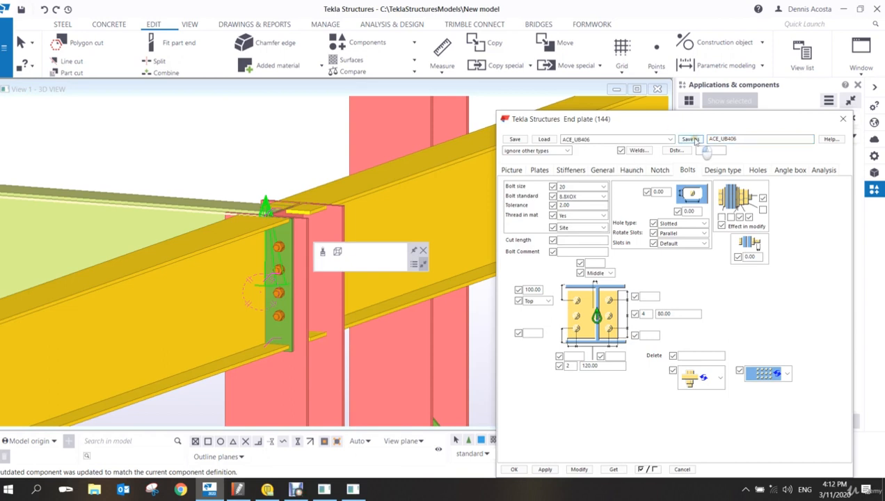
left_click(550, 470)
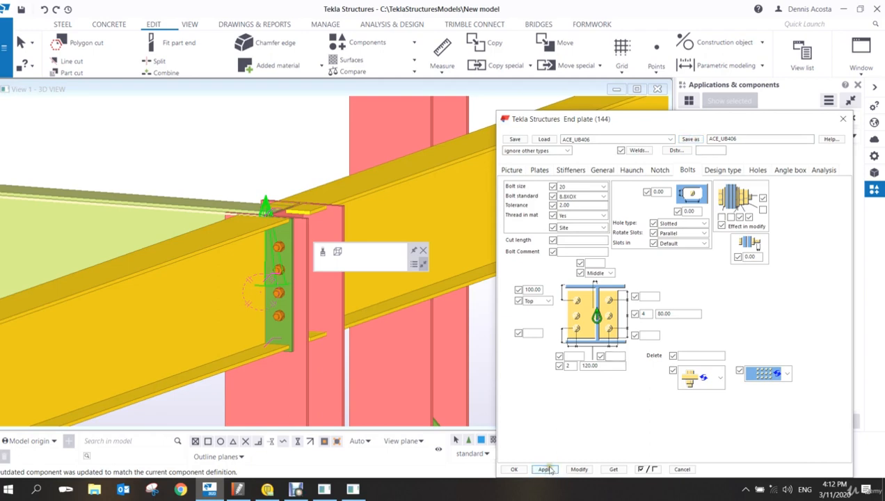
left_click(510, 471)
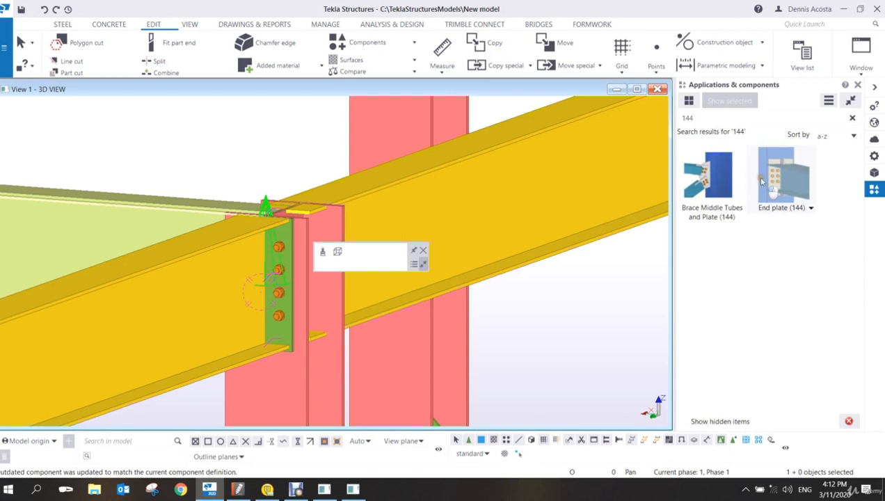
- Add End plate (144) connections between the next column along the edge and the beams on both of its sides
left_click(761, 181)
middle_click_drag(393, 294, 252, 270)
scroll(304, 262, "down", 2)
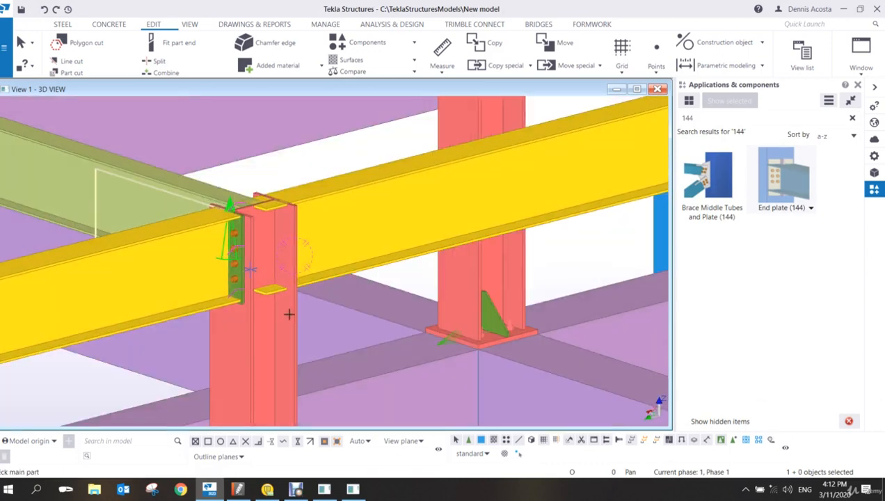
scroll(336, 245, "down", 3)
scroll(172, 302, "up", 2)
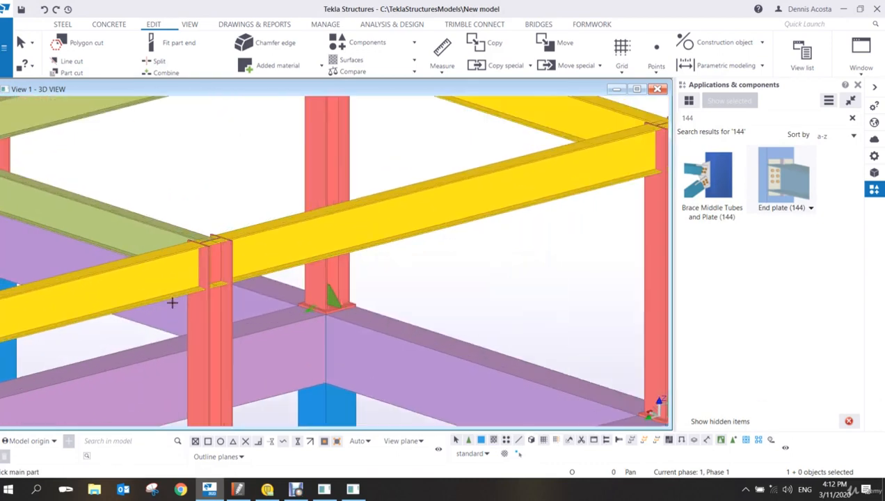
scroll(172, 301, "up", 1)
left_click(200, 308)
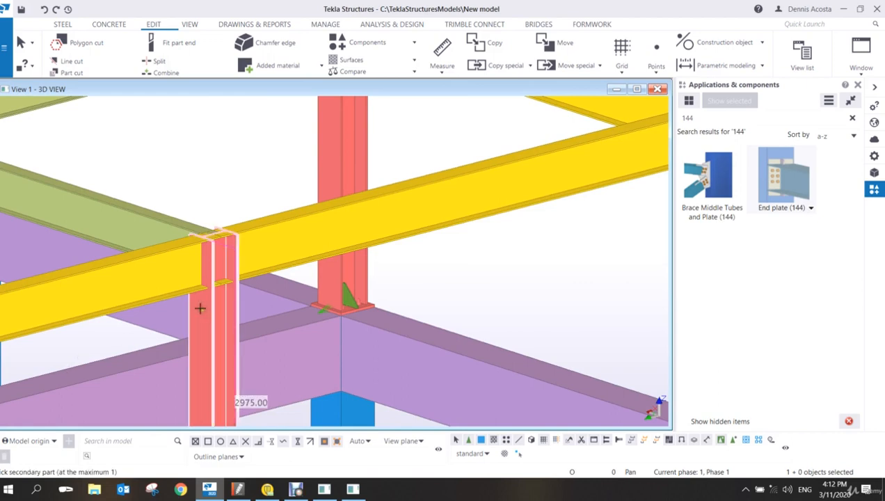
left_click(179, 287)
left_click(232, 308)
left_click(269, 263)
- Add an End plate (144) connection between the column at the beam's far end and that beam, and end the command
scroll(278, 257, "down", 1)
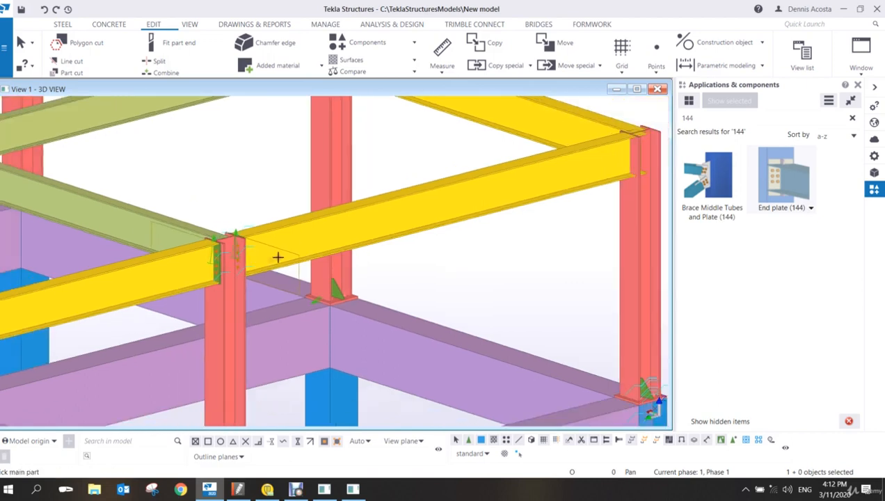
scroll(278, 258, "down", 2)
middle_click_drag(497, 224, 369, 273)
scroll(436, 268, "up", 2)
left_click(459, 284)
left_click(407, 234)
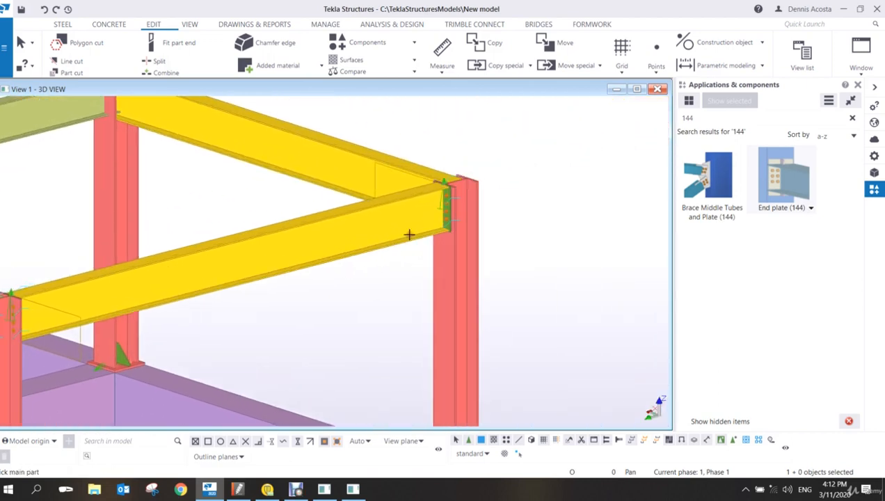
scroll(409, 235, "down", 4)
scroll(517, 235, "down", 1)
scroll(487, 241, "up", 1)
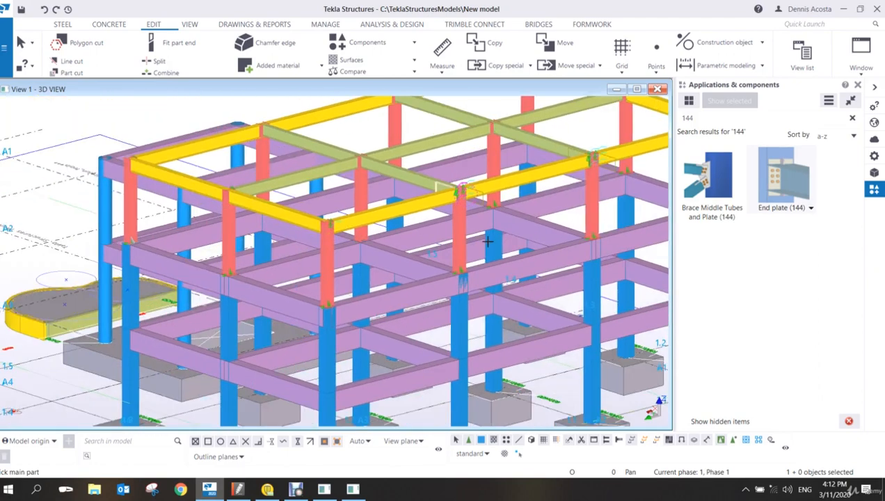
scroll(431, 240, "up", 1)
scroll(411, 229, "up", 1)
scroll(368, 220, "down", 2)
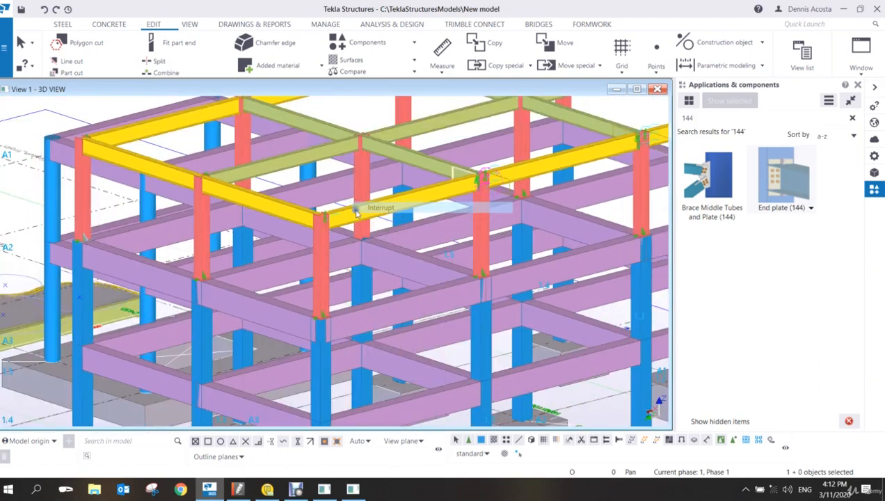
- Search the component catalog for 187 to connect the beam framing into the corner column's web
scroll(356, 213, "down", 3)
middle_click_drag(399, 210, 260, 206, "ctrl")
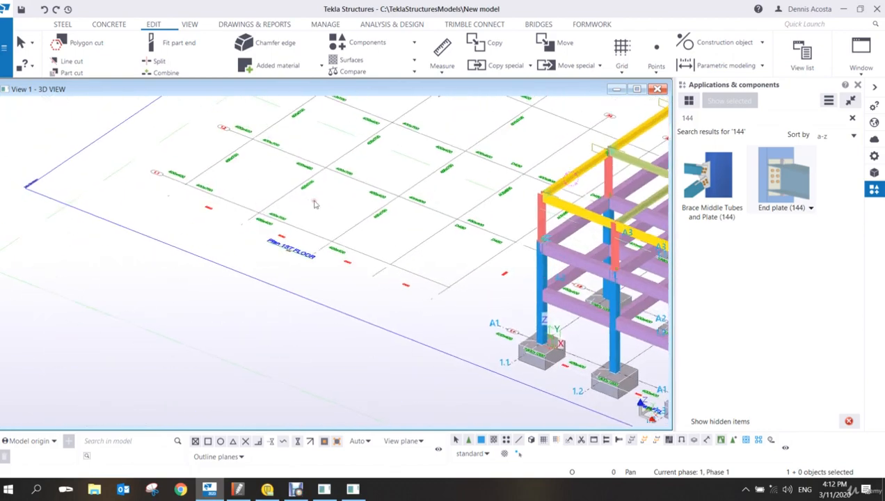
scroll(550, 205, "up", 2)
scroll(550, 205, "up", 5)
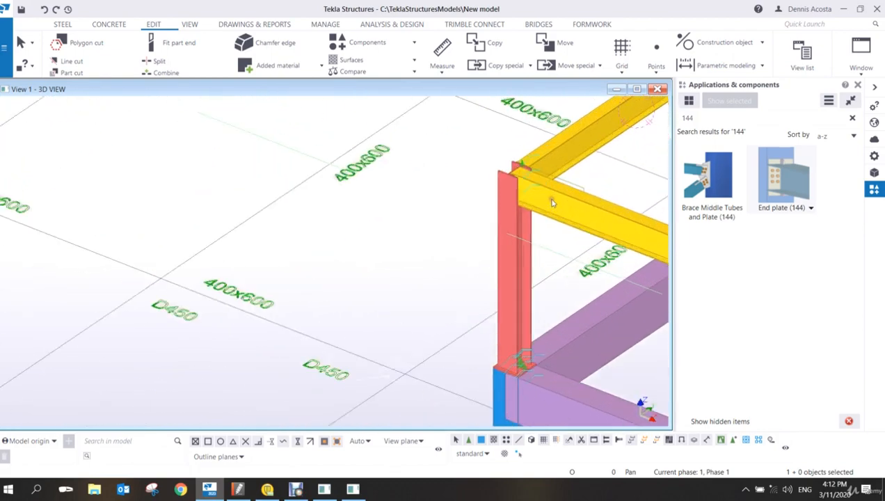
middle_click_drag(405, 159, 374, 183, "ctrl")
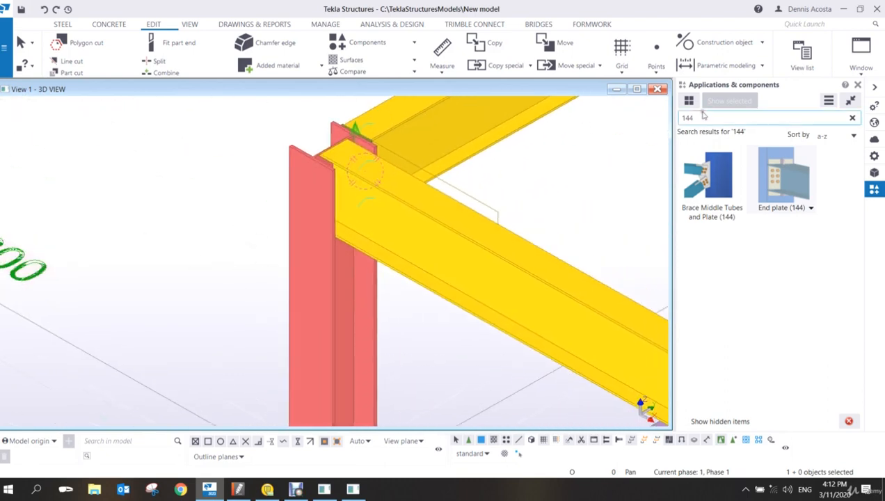
double_click(703, 118)
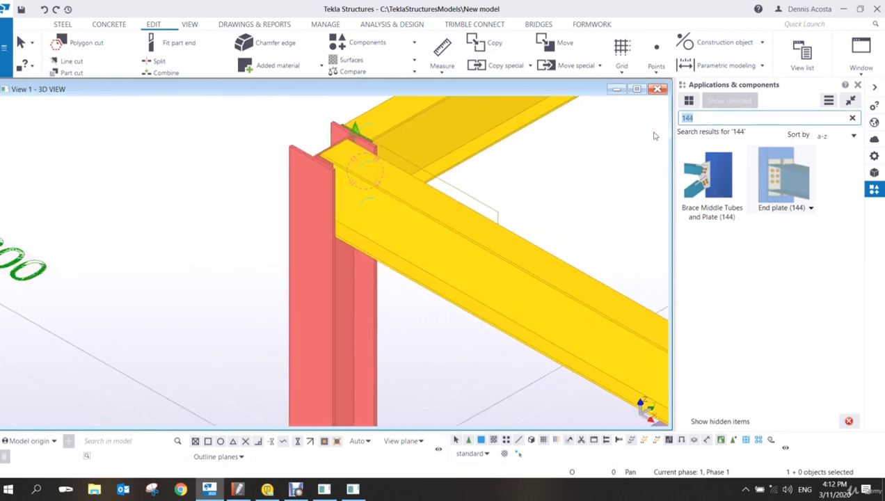
type("187")
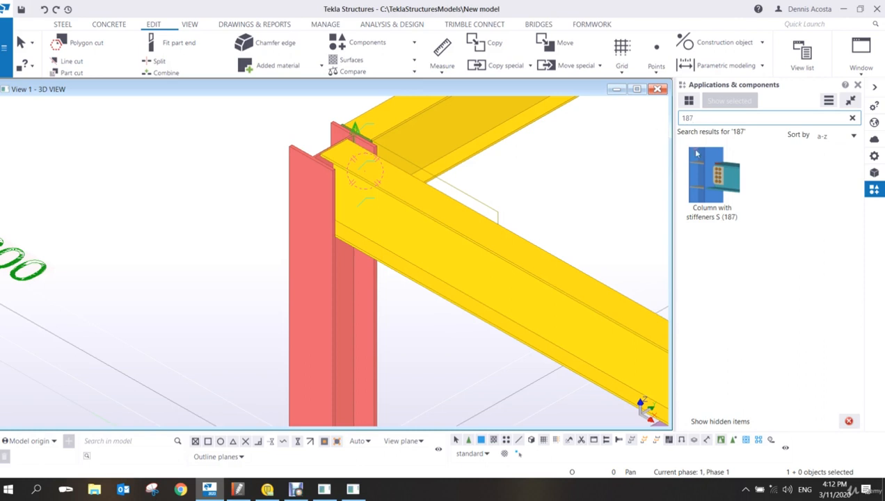
- Add Column with stiffeners S (187) between the corner column and the beam framing into its web, and end the command
left_click(725, 178)
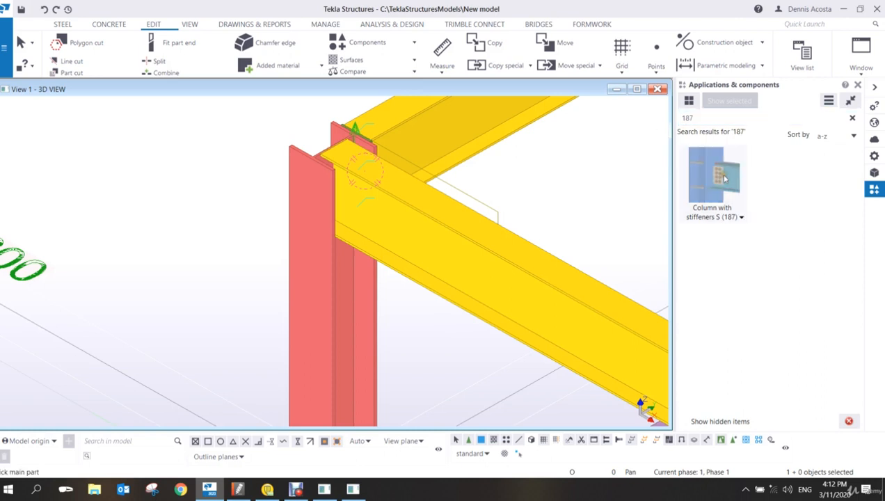
left_click(326, 280)
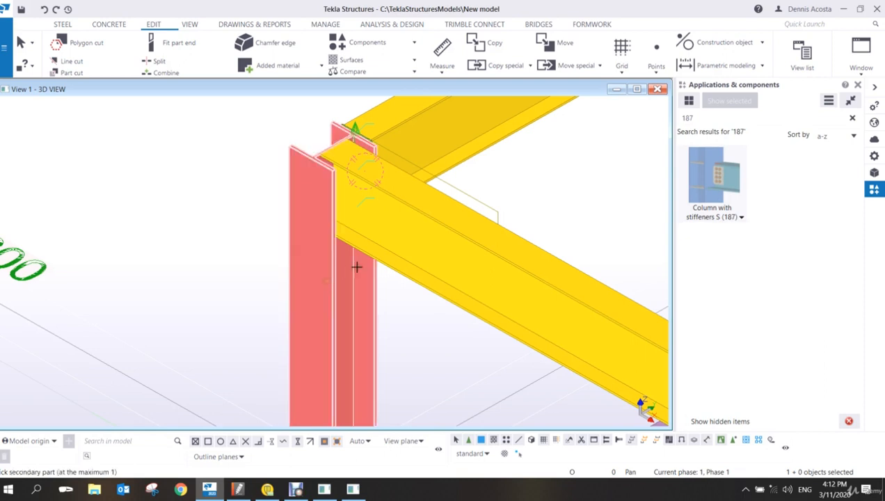
left_click(406, 265)
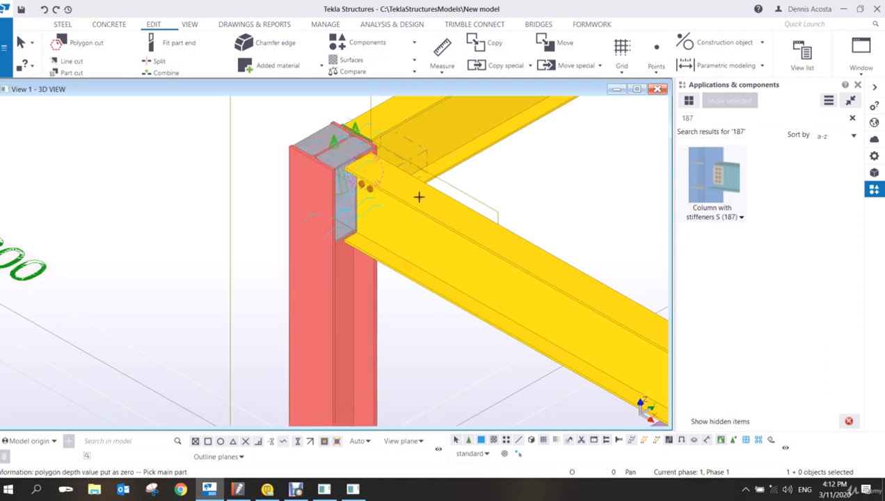
right_click(459, 176)
left_click(475, 182)
scroll(335, 141, "up", 6)
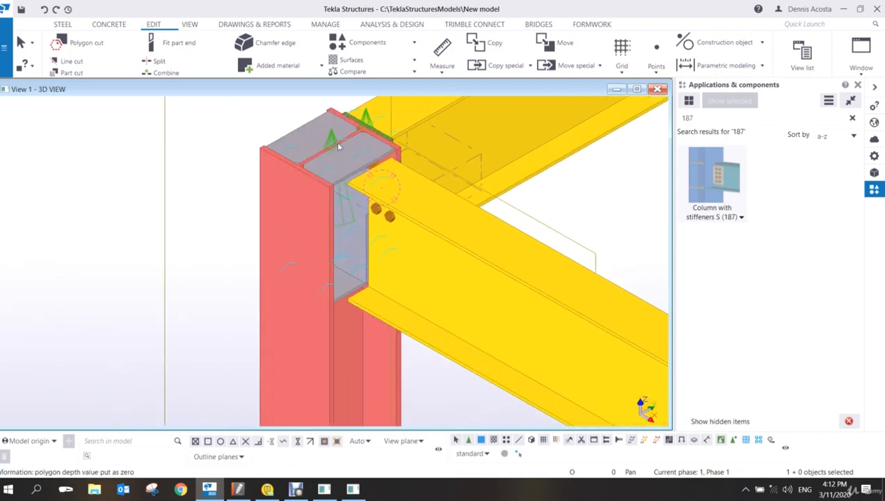
mouse_move(346, 183)
middle_mouse_down("ctrl")
mouse_move(530, 127)
mouse_move(569, 191)
mouse_move(316, 172)
mouse_move(354, 128)
mouse_move(351, 154)
mouse_move(411, 139)
mouse_move(358, 152)
mouse_move(356, 174)
mouse_move(312, 173)
mouse_move(292, 160)
mouse_move(424, 157)
mouse_move(464, 192)
mouse_move(331, 189)
middle_mouse_up("ctrl")
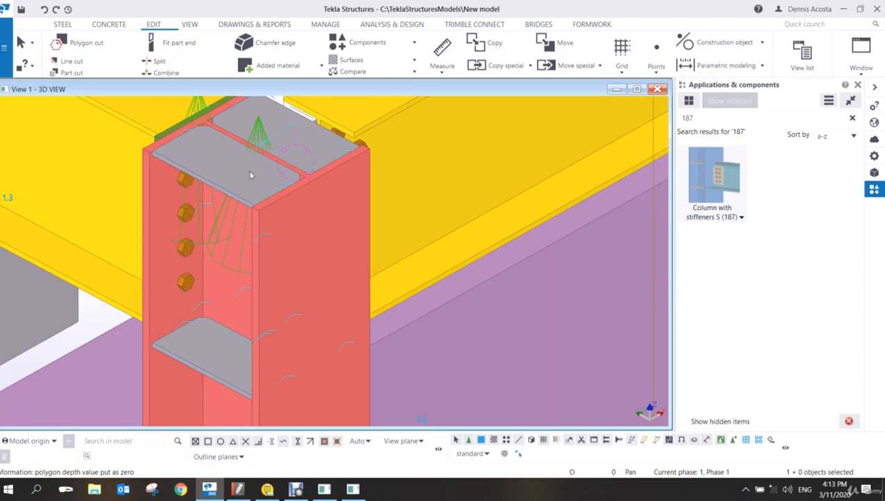
- Set the class of the Column with stiffeners S (187) connection at the corner column to 3 and apply the modification
scroll(250, 175, "down", 10)
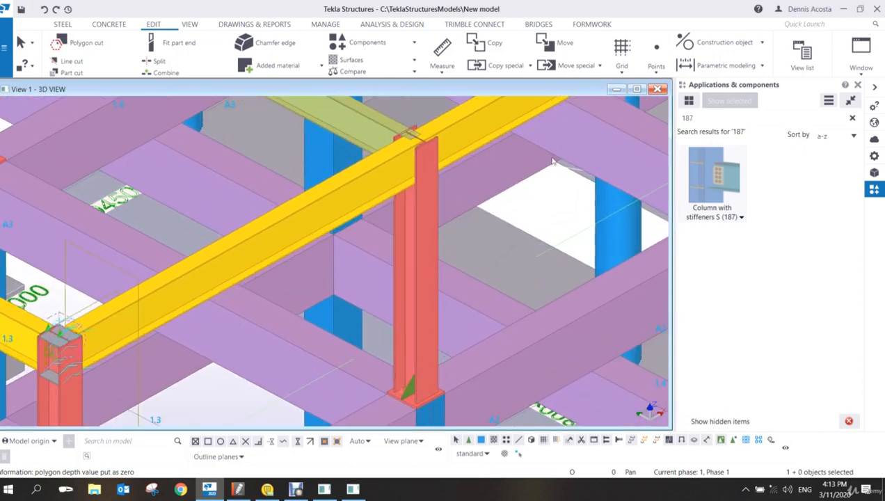
scroll(602, 202, "up", 2)
scroll(414, 189, "up", 3)
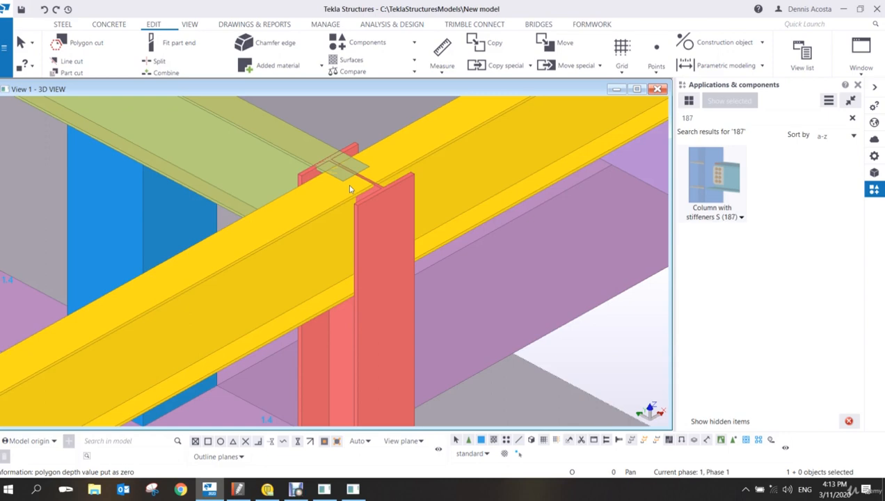
scroll(350, 188, "down", 5)
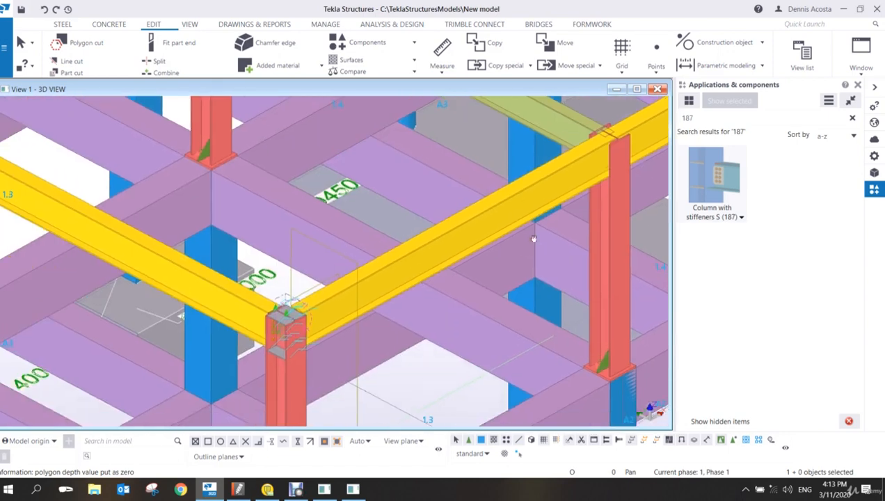
scroll(322, 340, "up", 4)
scroll(322, 340, "up", 3)
middle_click_drag(273, 330, 342, 235, "ctrl")
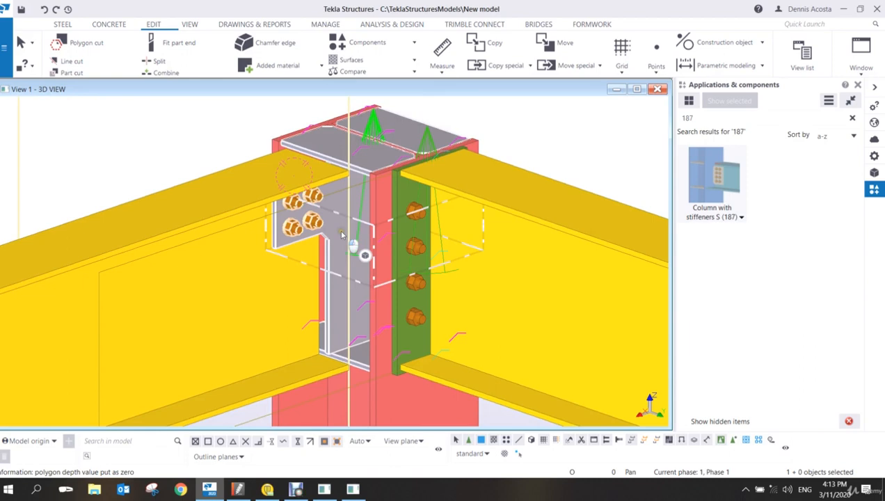
double_click(341, 235)
middle_click_drag(330, 180, 253, 166)
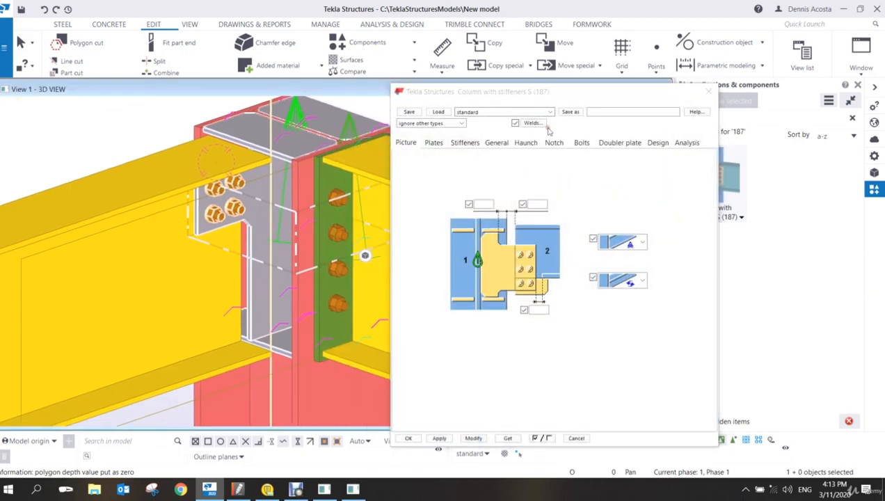
left_click(497, 143)
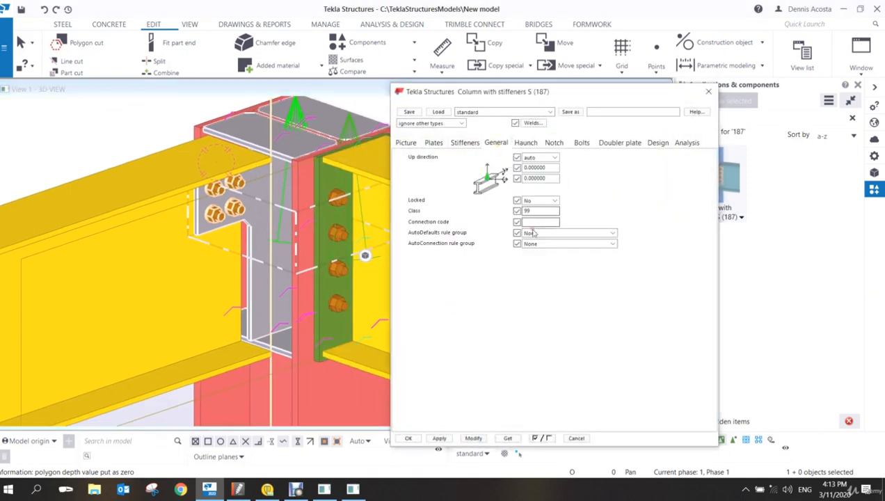
type("3")
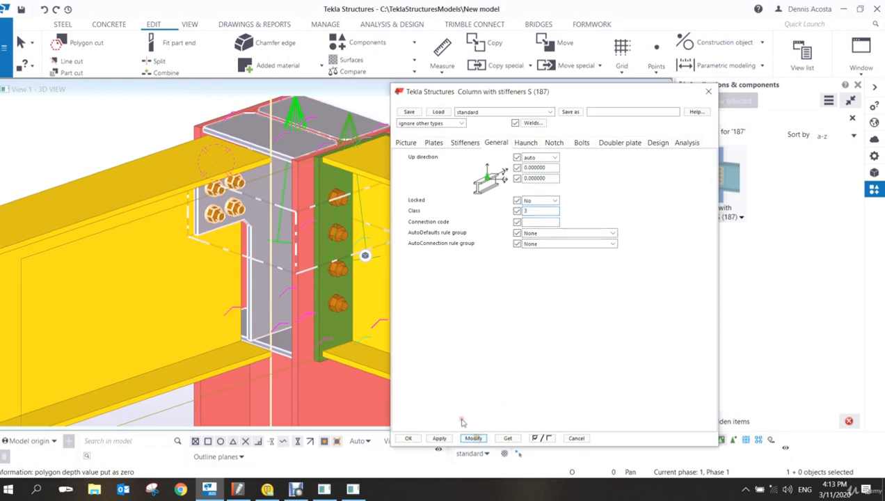
left_click(473, 437)
- Examine the corner connection's tab plate, bolts and stiffeners from both sides of the beam
scroll(244, 202, "up", 3)
scroll(244, 204, "down", 3)
scroll(245, 206, "up", 2)
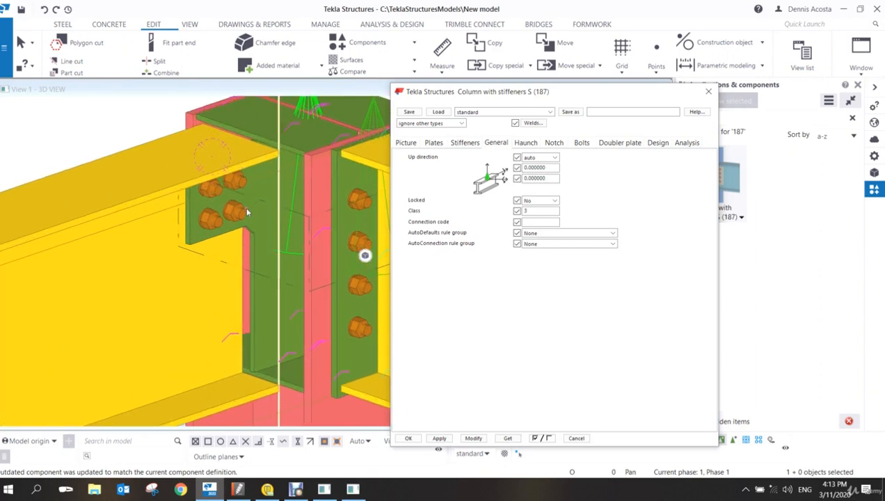
scroll(245, 206, "down", 2)
scroll(242, 202, "up", 2)
scroll(245, 206, "up", 2)
scroll(247, 206, "down", 4)
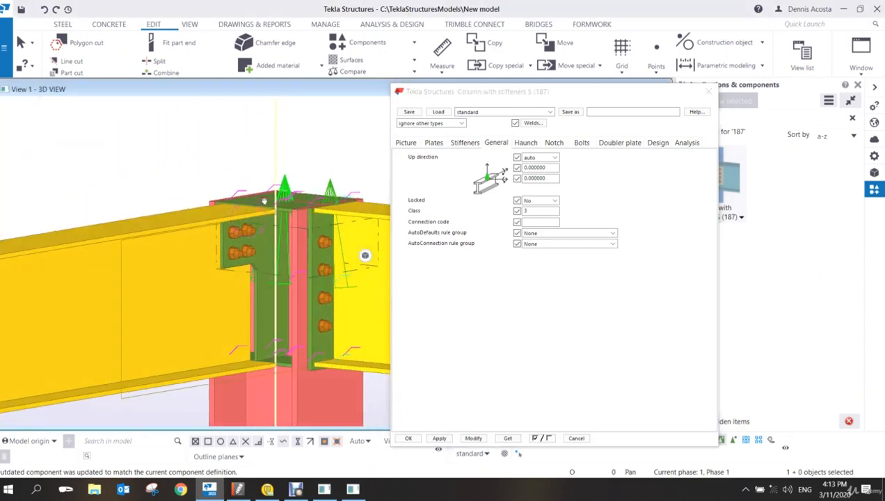
scroll(249, 209, "up", 4)
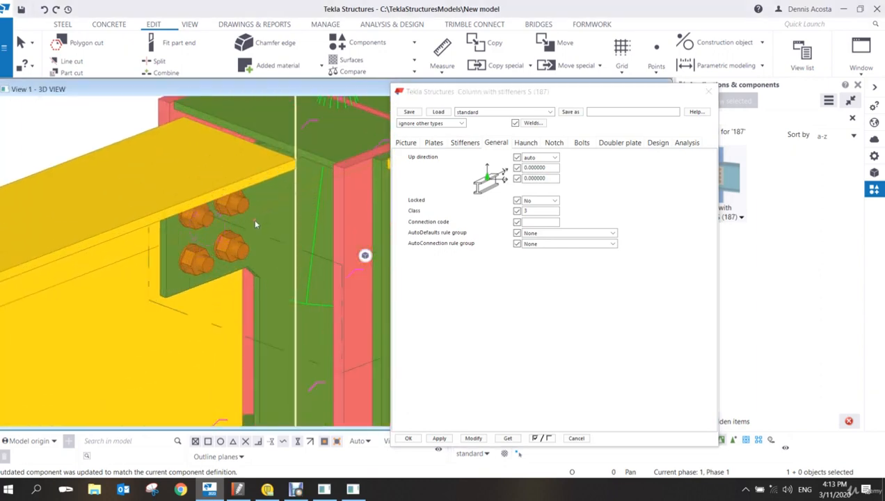
scroll(253, 218, "down", 1)
scroll(255, 222, "up", 2)
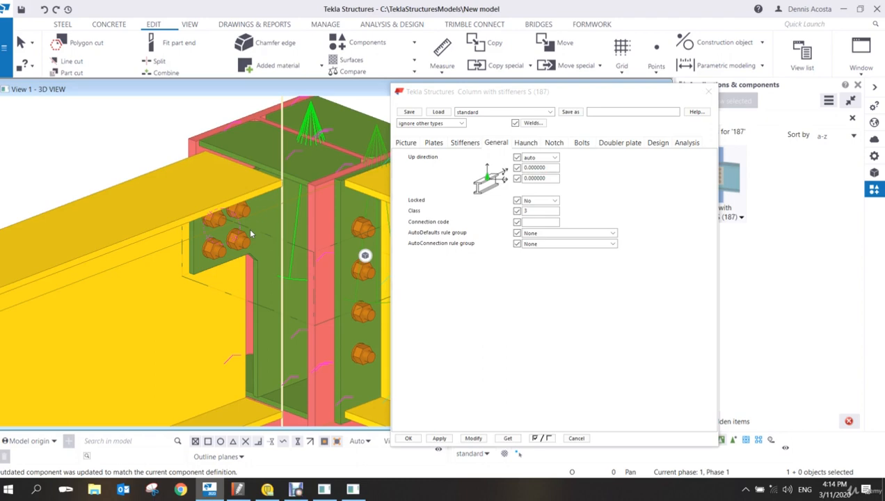
scroll(285, 251, "down", 4)
middle_click_drag(286, 261, 347, 406, "ctrl")
scroll(245, 228, "up", 4)
middle_click_drag(241, 190, 352, 91, "ctrl")
scroll(258, 195, "up", 3)
middle_click_drag(256, 197, 292, 137, "ctrl")
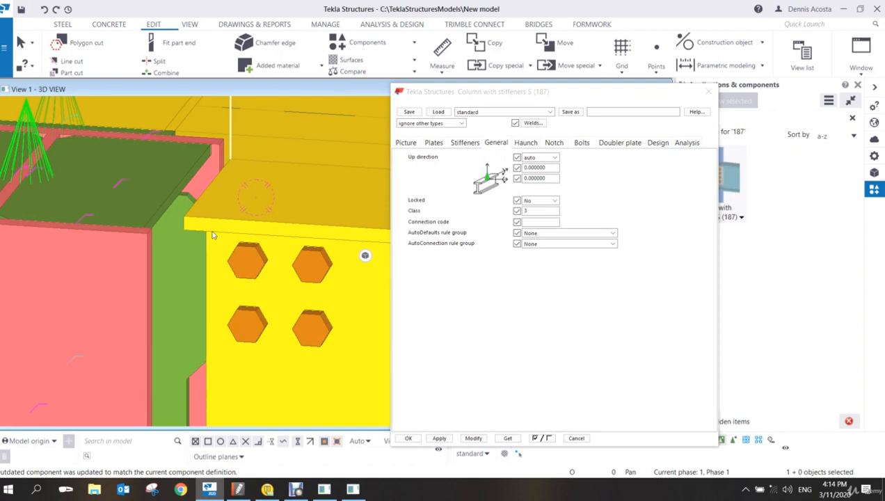
scroll(165, 210, "down", 8)
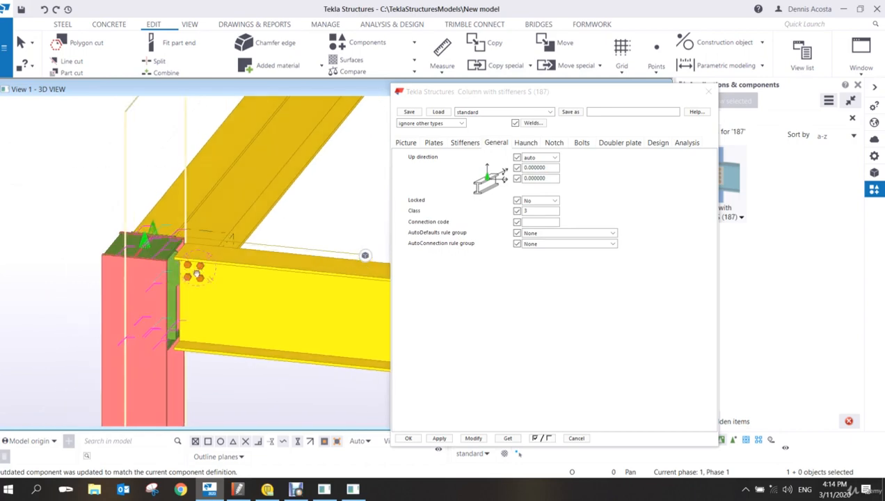
middle_click_drag(166, 263, 33, 270, "ctrl")
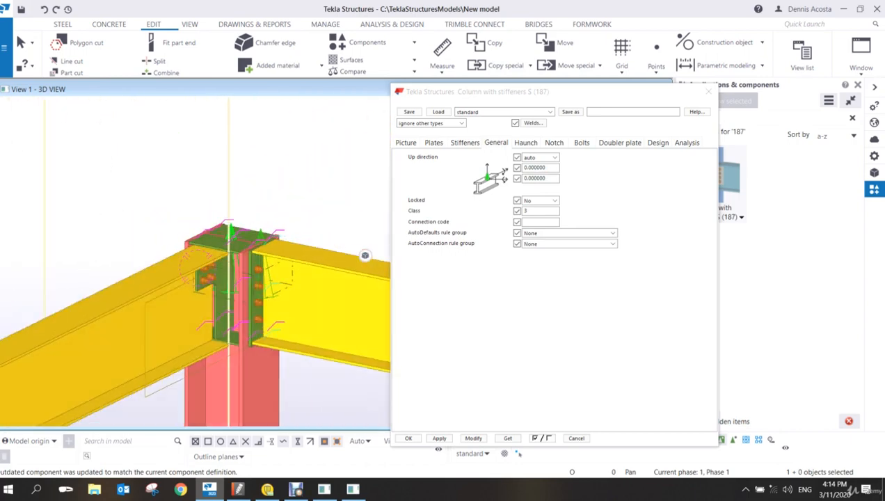
scroll(146, 263, "up", 2)
scroll(236, 284, "up", 4)
scroll(250, 290, "down", 4)
scroll(252, 288, "up", 3)
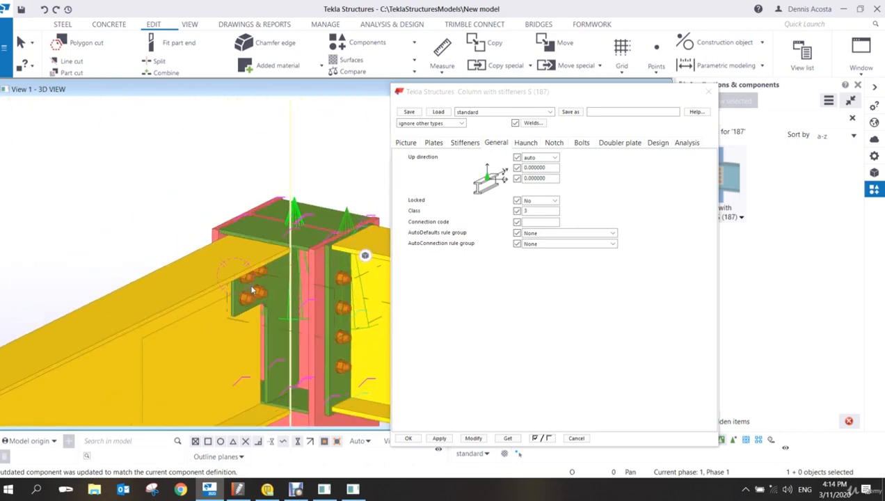
scroll(251, 288, "up", 3)
scroll(251, 286, "down", 6)
scroll(252, 284, "up", 2)
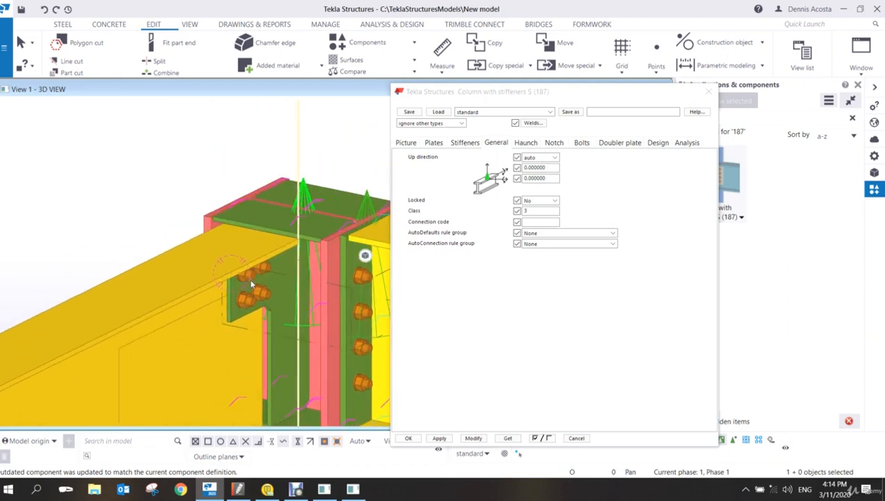
scroll(246, 289, "down", 2)
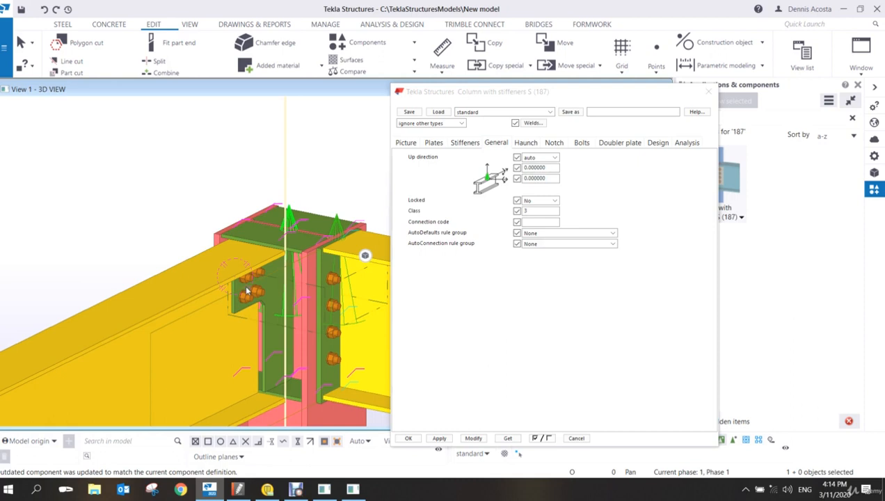
- Show only the corner column, its connecting beams and their connection parts in the 3D view
scroll(245, 287, "down", 3)
middle_click_drag(245, 288, 339, 154, "ctrl")
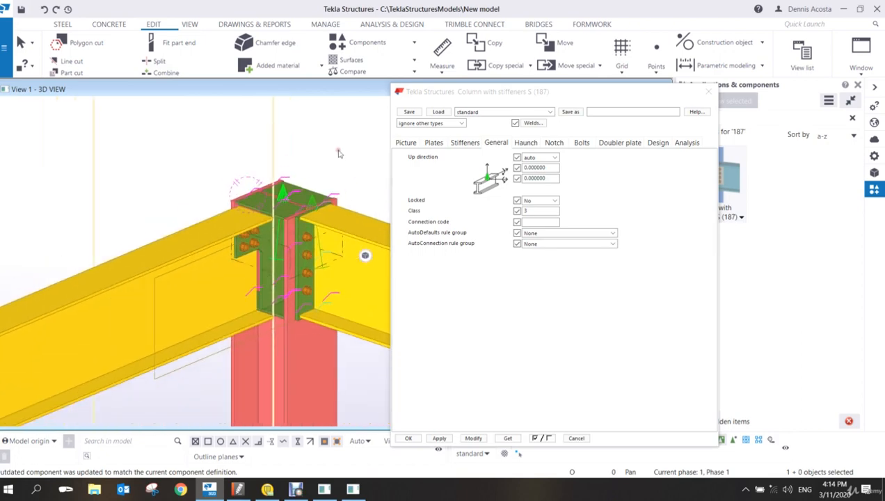
left_click_drag(338, 154, 195, 283)
right_click(271, 236)
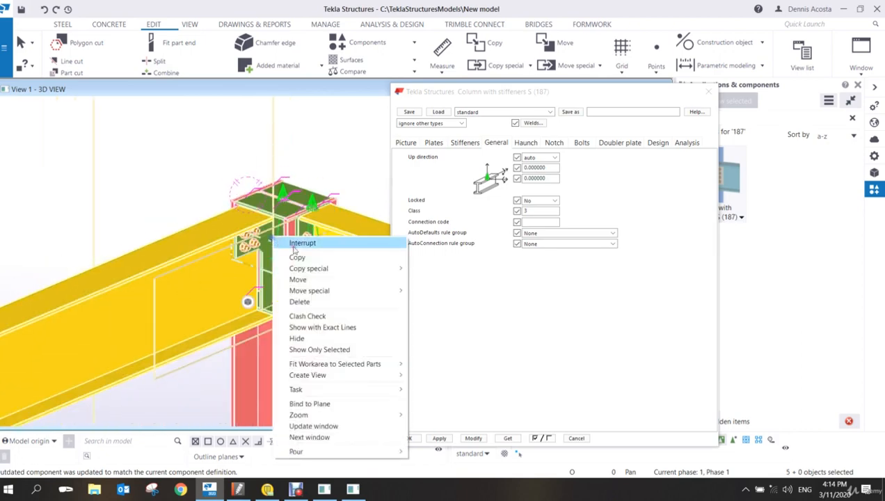
left_click(319, 352)
scroll(246, 284, "up", 4)
left_click(256, 292)
scroll(255, 292, "down", 3)
middle_click_drag(220, 169, 187, 259, "ctrl")
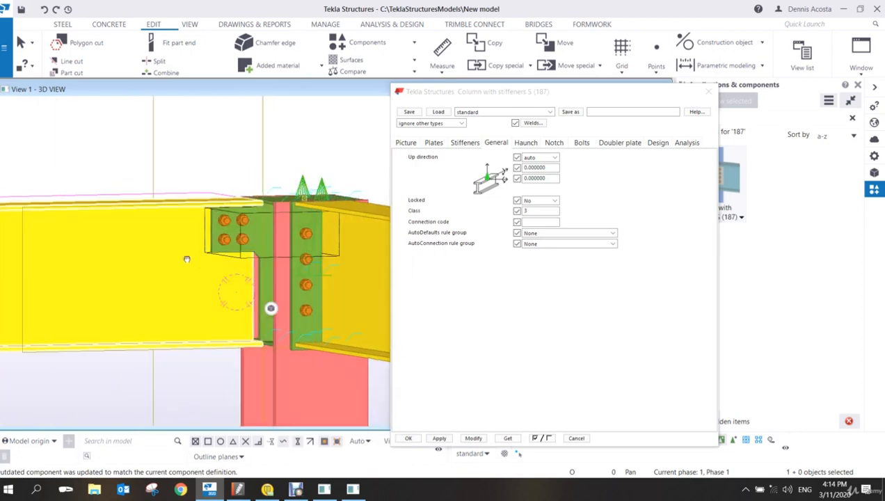
scroll(219, 258, "up", 4)
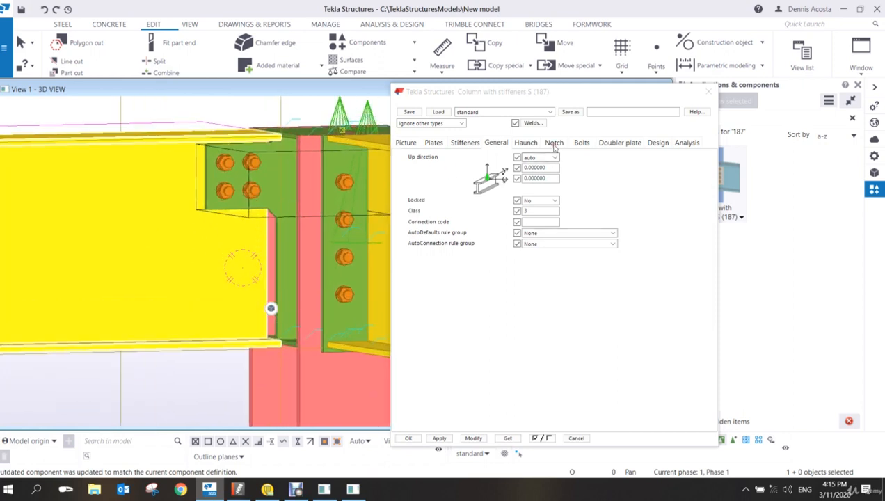
- Set the connection's tab plate thickness to 15 and apply the modification
left_click(443, 143)
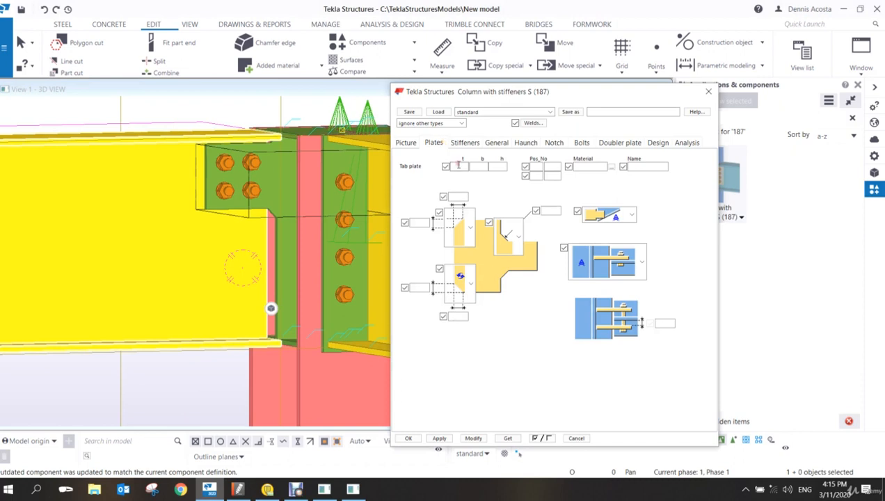
left_click(458, 165)
type("15")
left_click(473, 437)
scroll(268, 160, "up", 5)
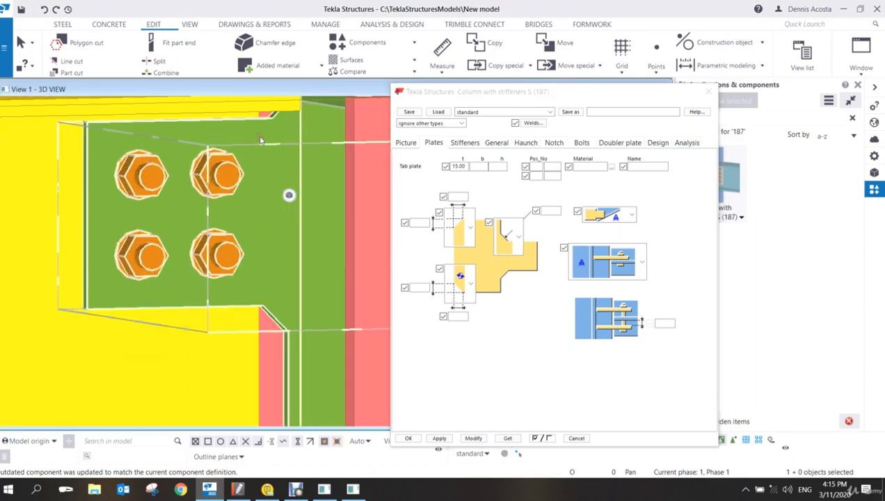
mouse_move(260, 140)
middle_mouse_down("ctrl")
mouse_move(322, 261)
mouse_move(310, 275)
mouse_move(306, 196)
mouse_move(315, 207)
middle_mouse_up("ctrl")
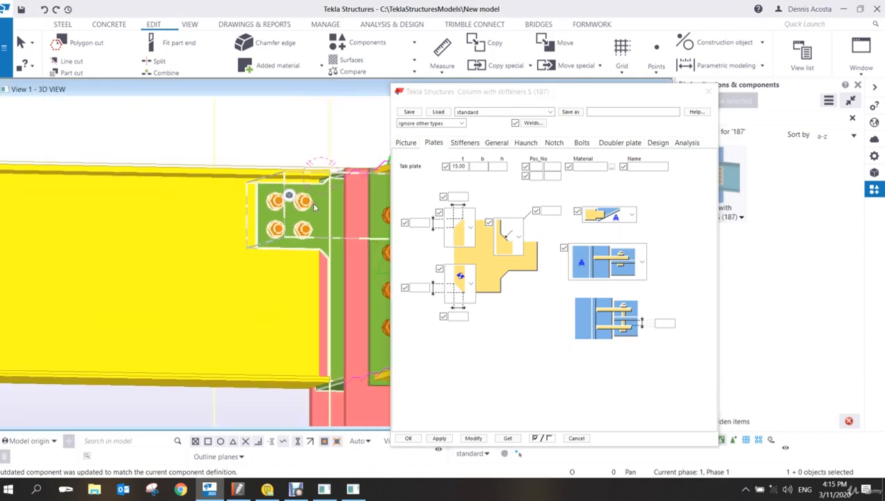
- Set the connection's bolt size to 20, bolt standard to 8.8XOX and tolerance to 2
left_click(582, 143)
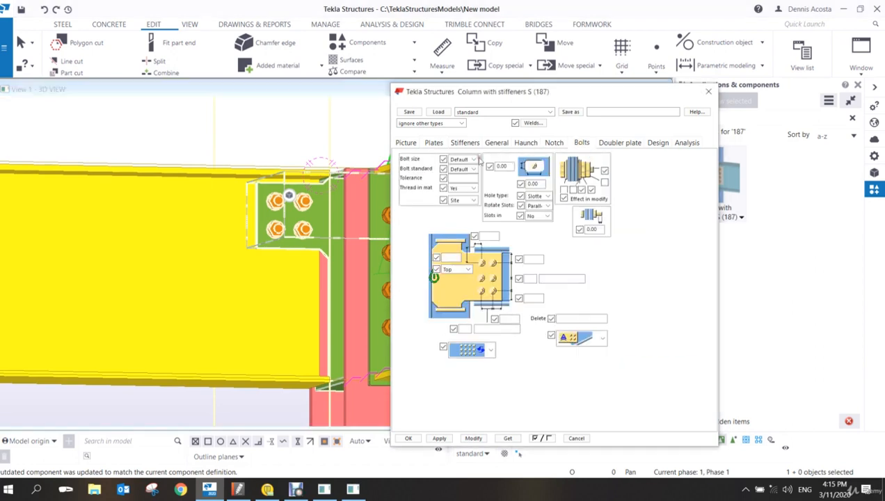
left_click(478, 159)
left_click(458, 208)
left_click(476, 169)
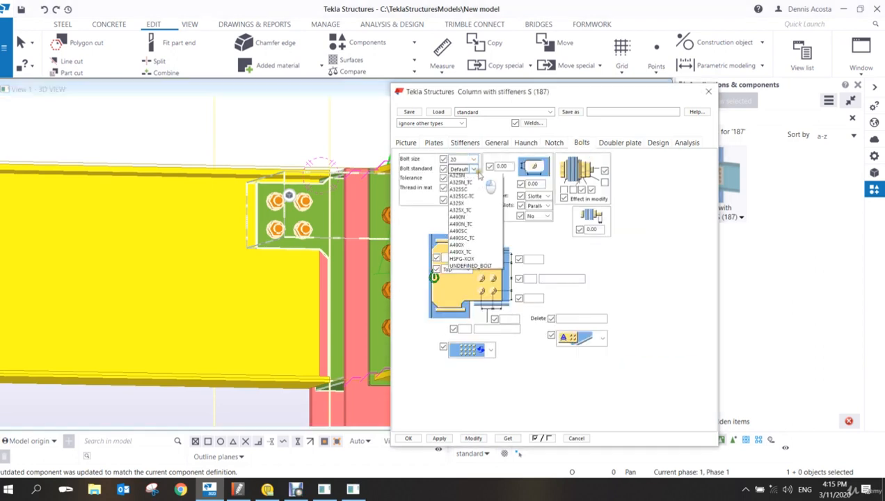
left_click(467, 242)
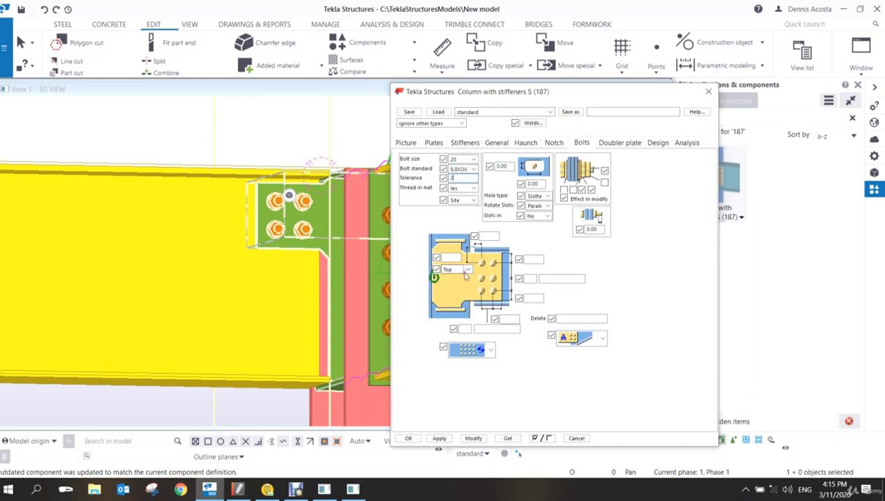
- Place the bolt group 100 from the top with 4 rows spaced at 80, and apply the modification
left_click(454, 257)
type("100")
left_click(528, 279)
type("4")
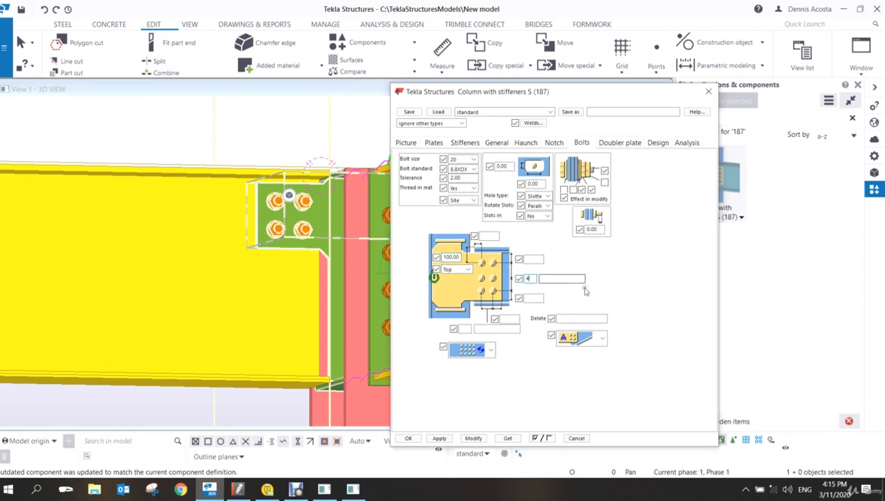
left_click(569, 278)
type("80")
left_click(472, 438)
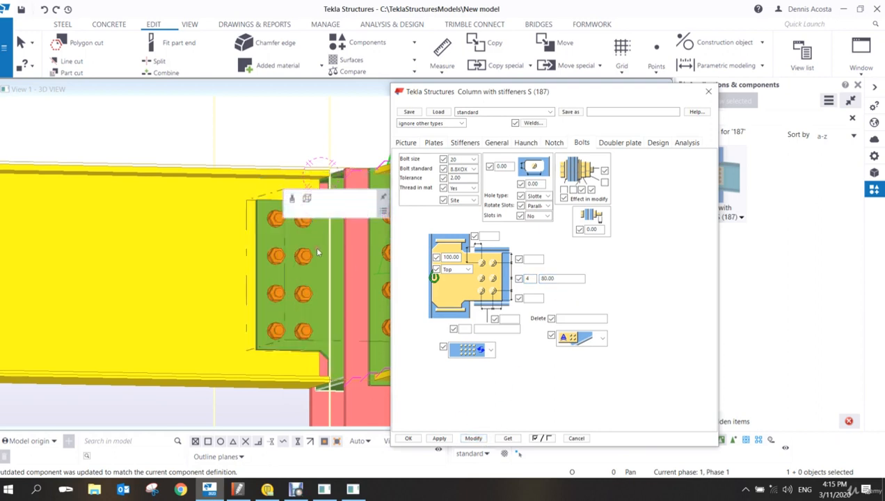
- Set the bolt group's upper and lower edge distances on the tab plate to 35
scroll(299, 203, "up", 3)
scroll(308, 207, "up", 1)
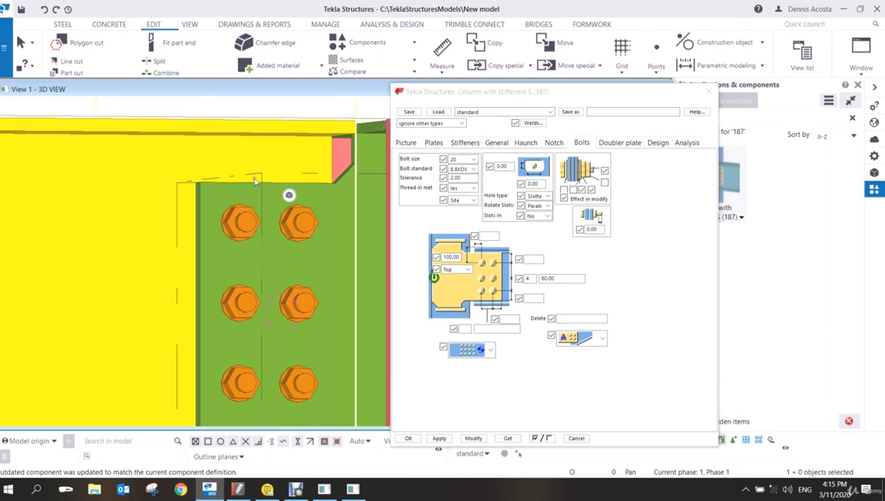
left_click(533, 259)
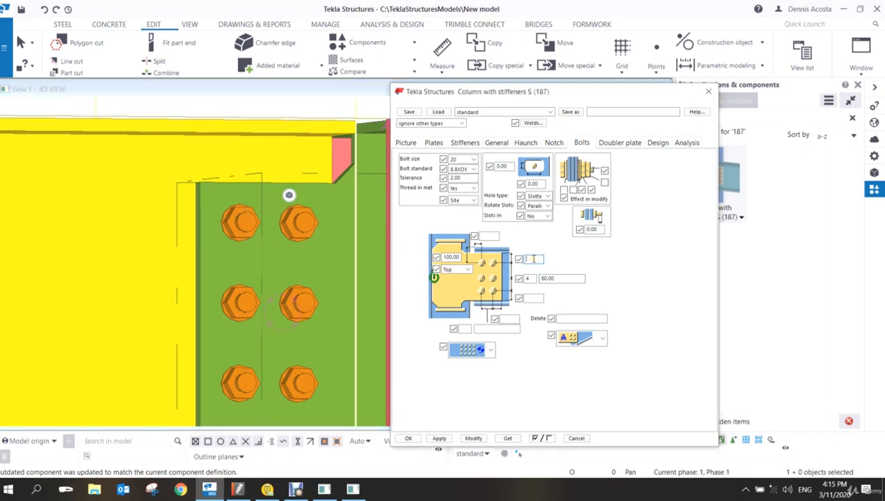
type("35")
left_click(530, 298)
type("35")
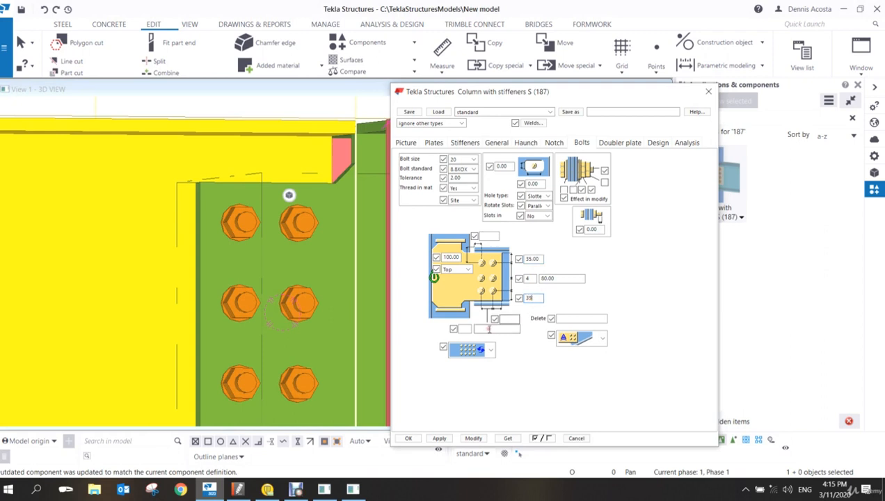
- Set the bolt group to 1 column with a horizontal edge distance of 35, and apply the modification
left_click(464, 328)
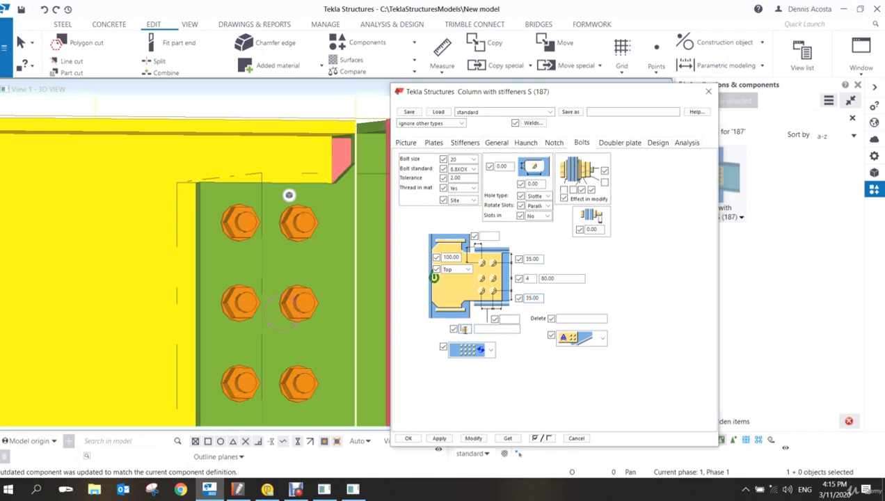
left_click(508, 318)
type("35")
left_click(473, 438)
left_click(474, 439)
scroll(341, 280, "down", 5)
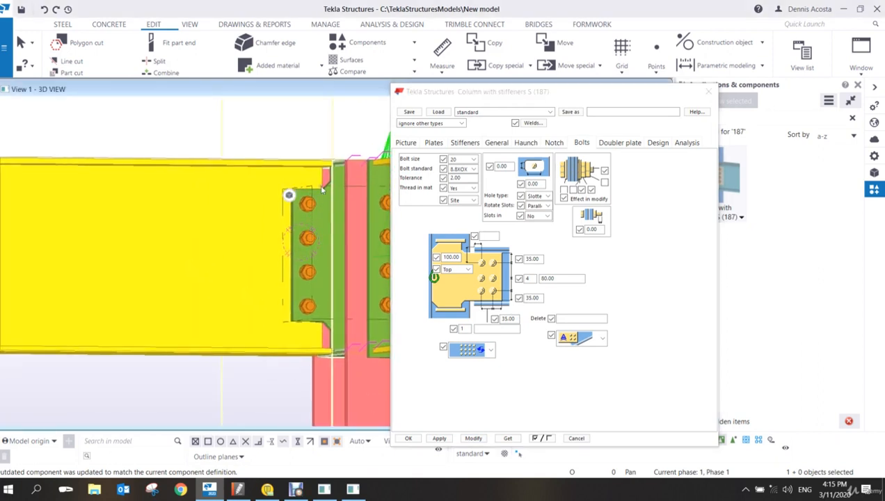
scroll(319, 185, "up", 5)
scroll(331, 178, "up", 2)
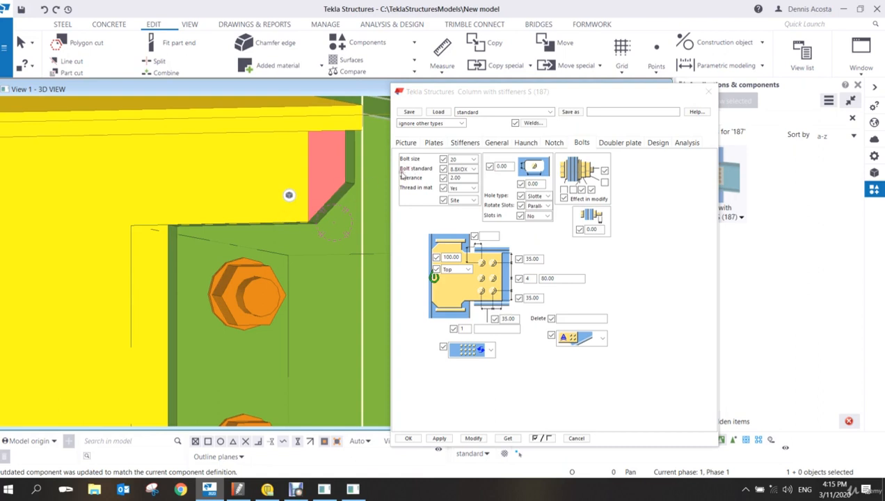
- Choose the concave rounded shape for the tab plate's inner corner and apply the modification to the connection
left_click(461, 143)
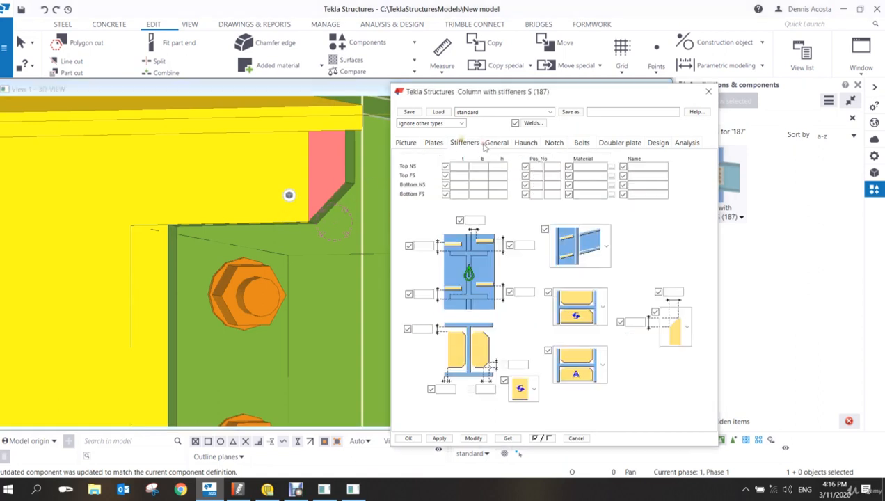
left_click(432, 143)
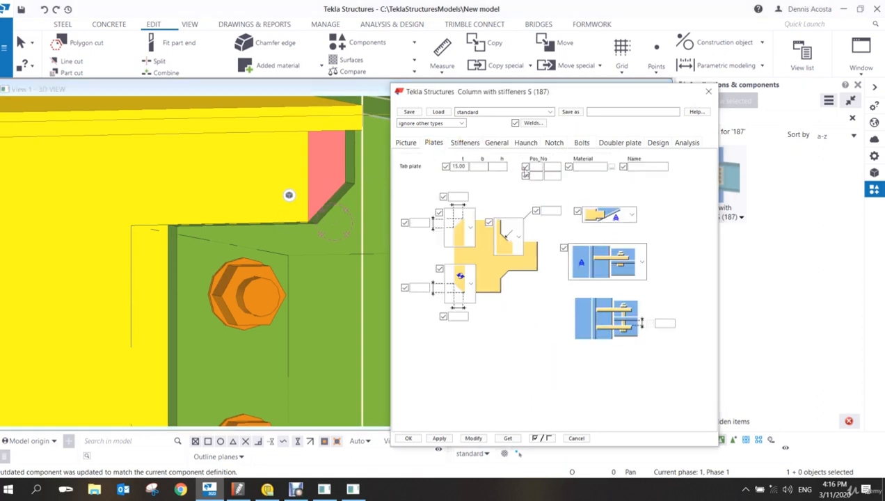
left_click(516, 237)
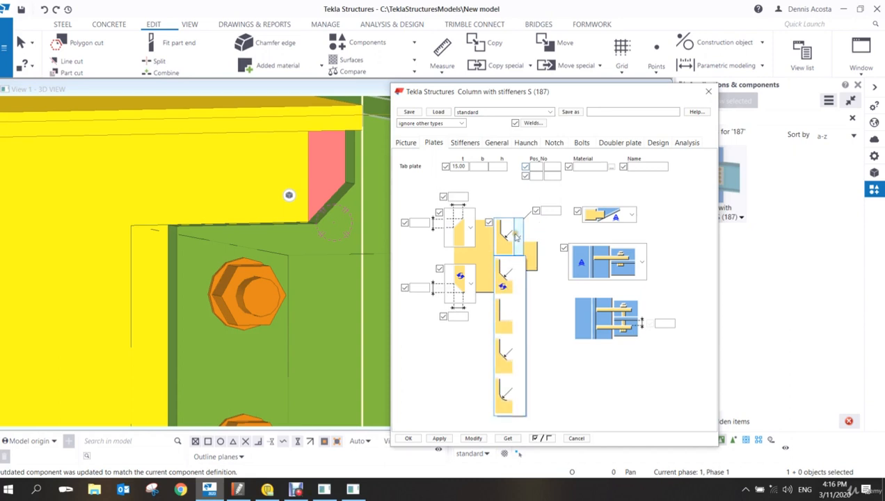
left_click(502, 391)
left_click(473, 437)
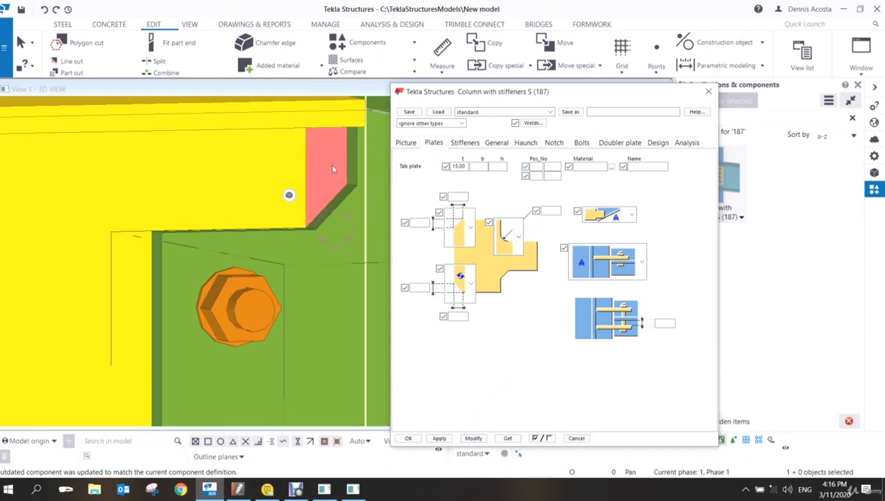
- Set the radius of the tab plate's rounded inner corner to 10 and apply the modification
left_click(550, 211)
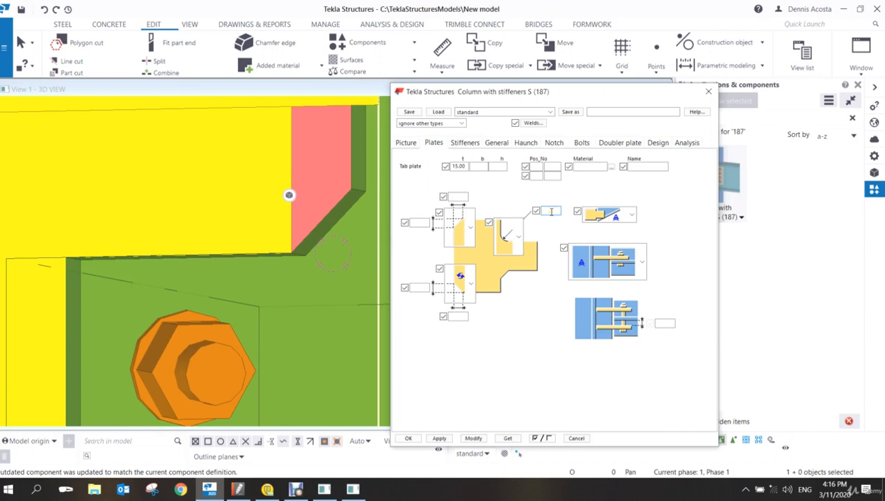
type("10")
left_click(473, 437)
scroll(367, 259, "up", 2)
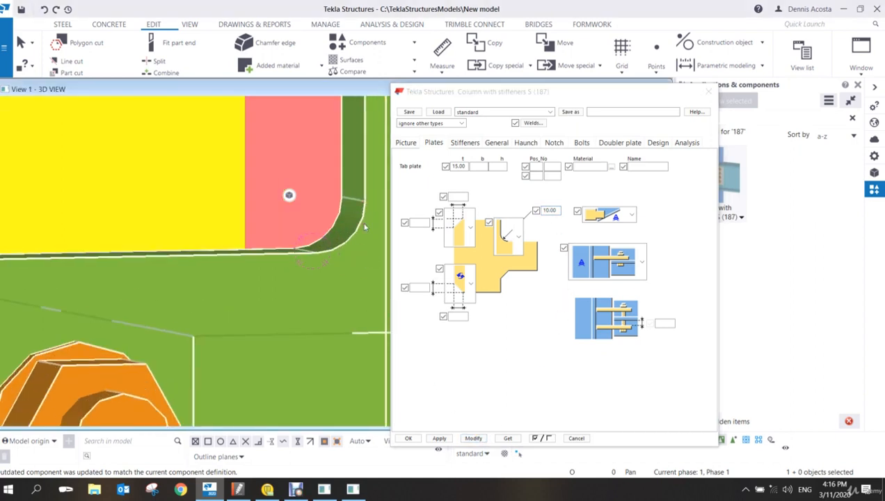
scroll(359, 216, "down", 6)
middle_click_drag(343, 271, 310, 113)
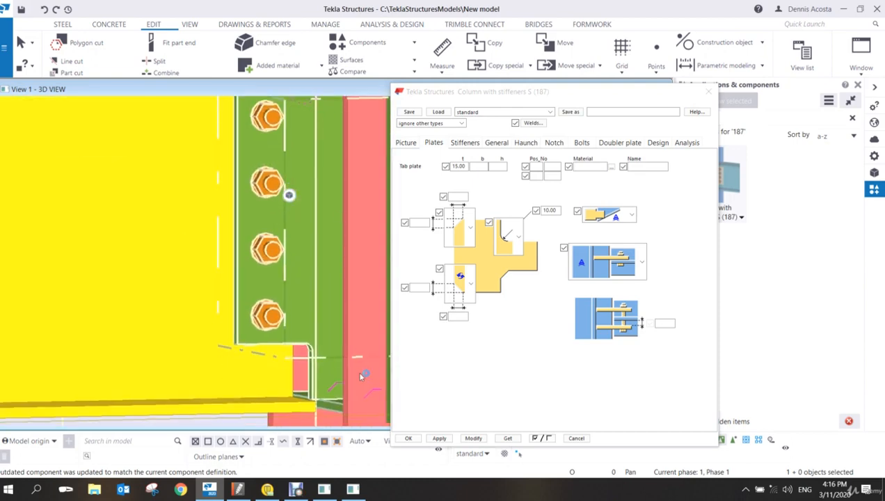
scroll(329, 339, "down", 2)
middle_click_drag(329, 339, 279, 223, "ctrl")
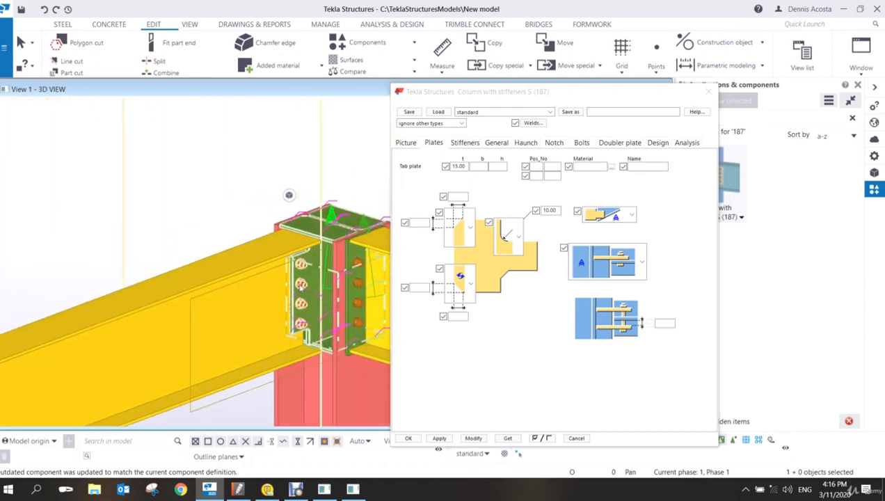
- Save the connection settings as ACE_SHEAR, apply them and close the connection properties
left_click(603, 112)
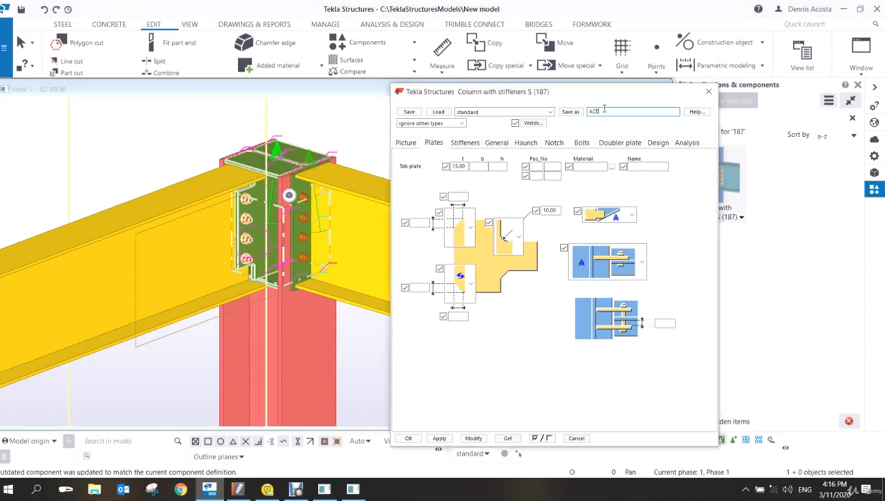
type("ACE_SHEAR")
left_click(570, 111)
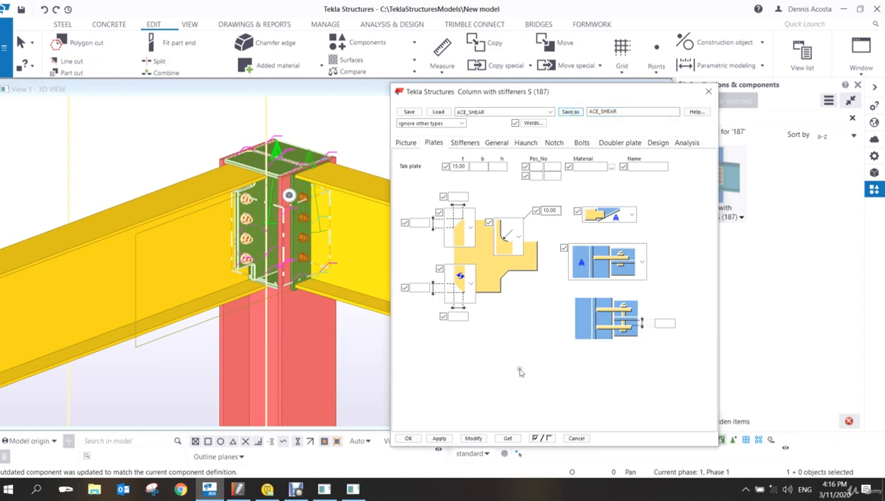
left_click(439, 438)
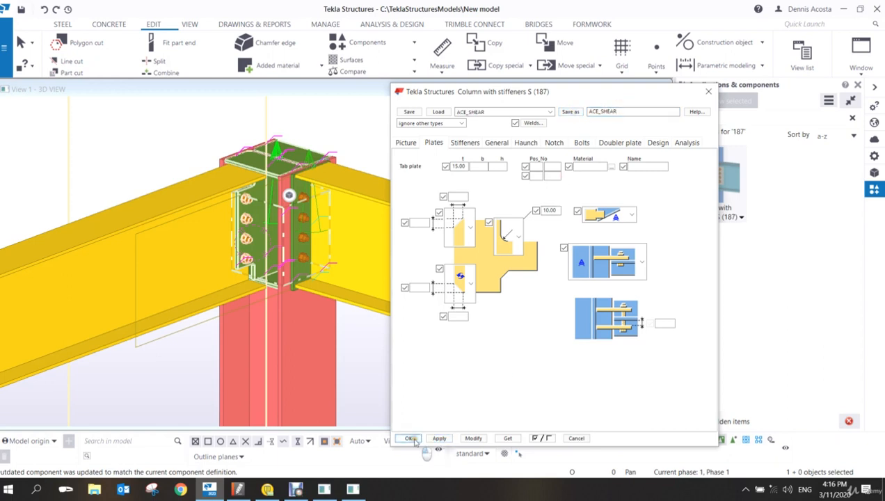
left_click(408, 438)
- Apply the Column with stiffeners S (187) connection between another corner column and its yellow roof edge beam
scroll(367, 190, "down", 8)
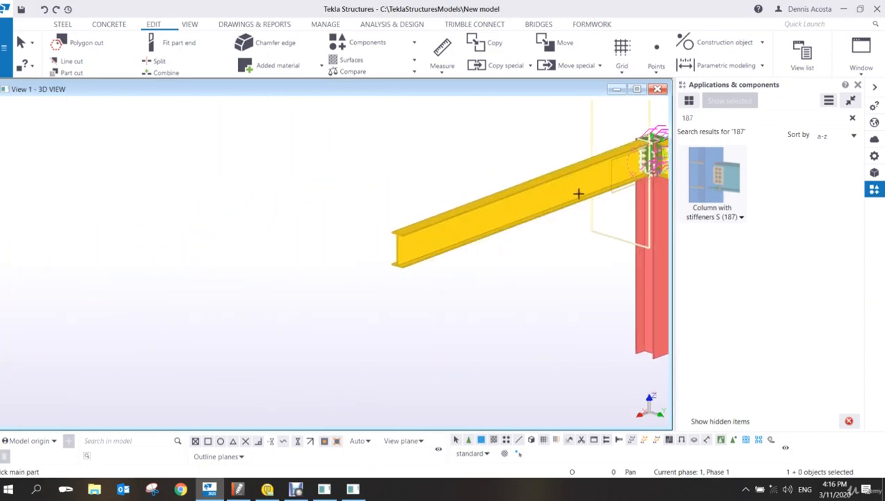
scroll(504, 220, "down", 2)
right_click(421, 187)
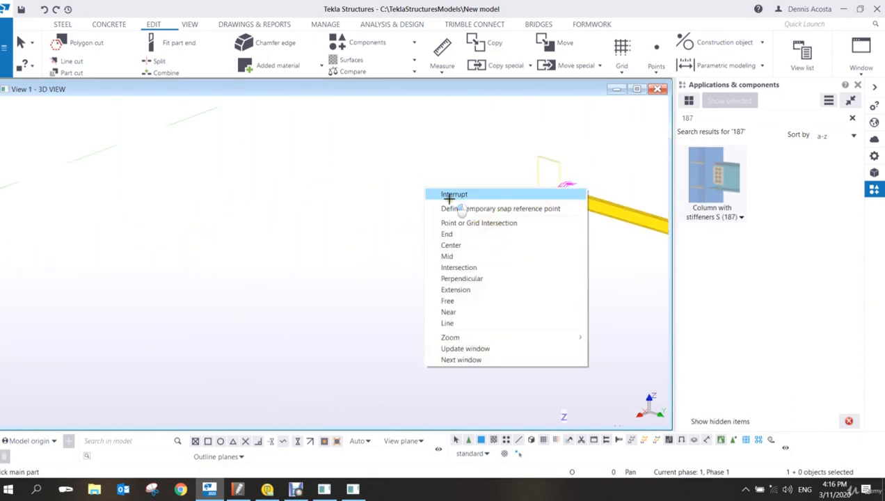
left_click(436, 195)
right_click(435, 199)
left_click(456, 215)
left_click(723, 190)
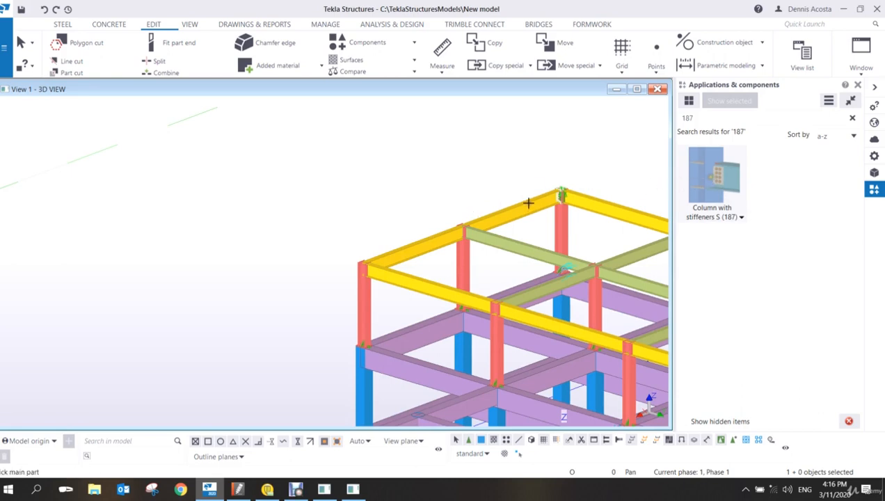
scroll(458, 223, "up", 5)
scroll(437, 245, "up", 3)
middle_click_drag(402, 263, 642, 191, "ctrl")
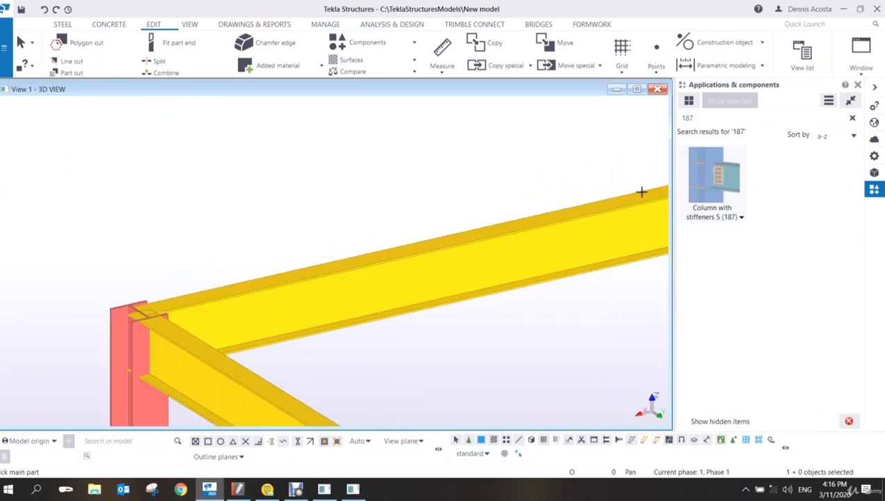
scroll(642, 193, "down", 2)
scroll(324, 266, "up", 2)
left_click(258, 322)
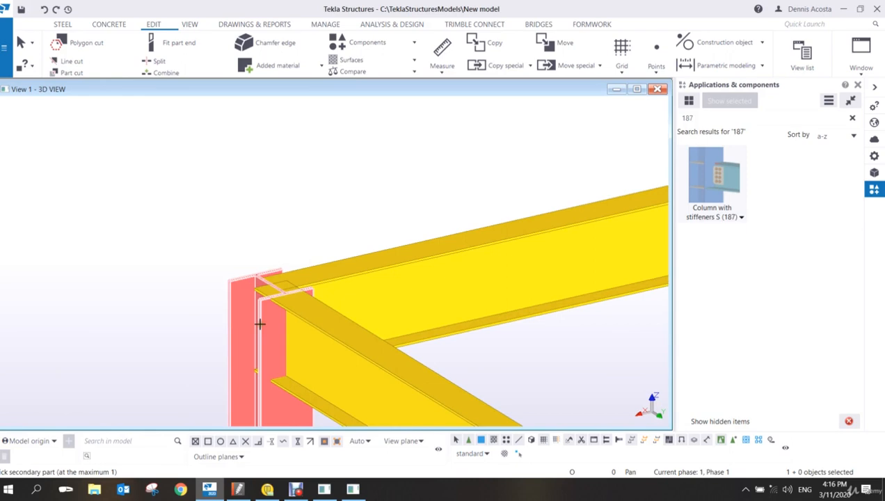
left_click(353, 284)
- Apply the Column with stiffeners S (187) connection between the intermediate edge column and the yellow beam on one side
middle_click_drag(326, 283, 81, 149, "ctrl")
middle_click_drag(601, 215, 328, 227)
scroll(409, 205, "up", 2)
scroll(323, 220, "up", 1)
left_click(310, 213)
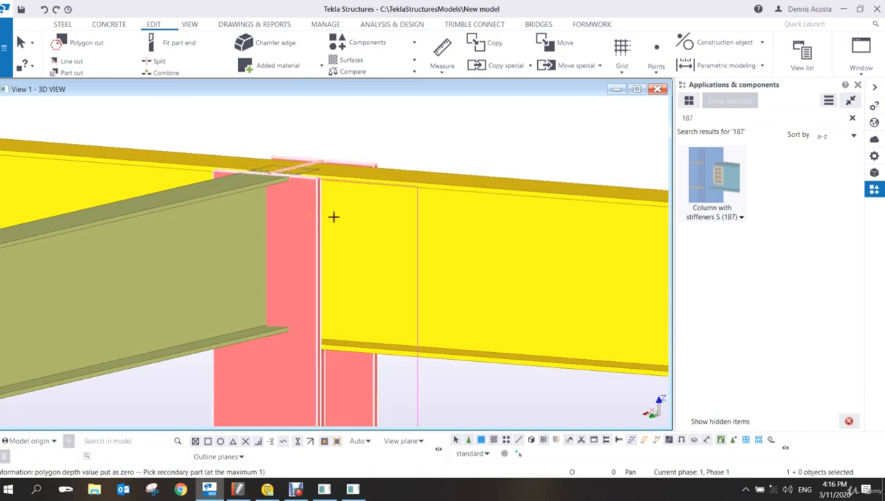
left_click(447, 227)
mouse_move(345, 172)
middle_mouse_down("ctrl")
mouse_move(296, 213)
mouse_move(316, 189)
middle_mouse_up("ctrl")
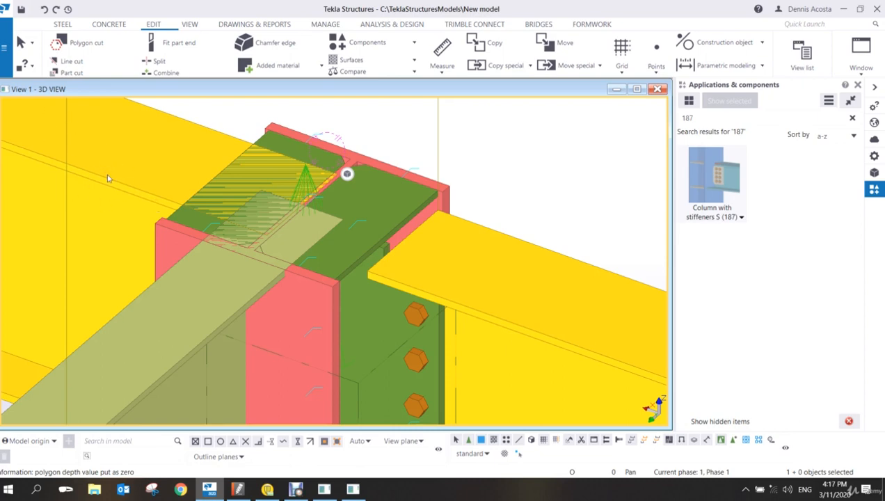
scroll(283, 183, "down", 3)
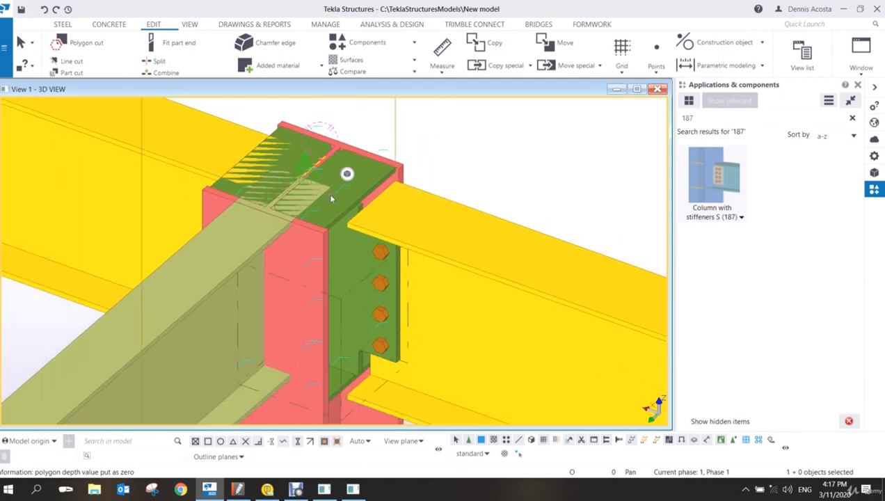
- Set the thickness of the Top FS and Bottom FS stiffeners to 0 in the intermediate column's connection and apply the modification
double_click(347, 174)
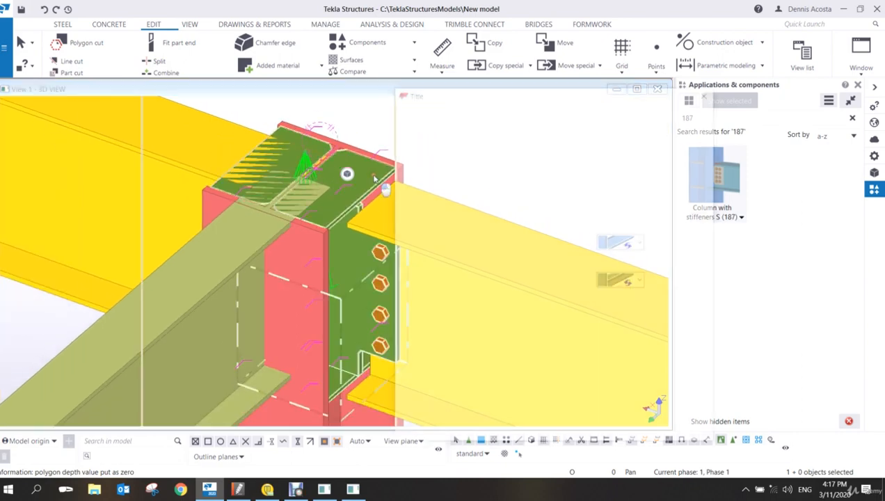
left_click(465, 142)
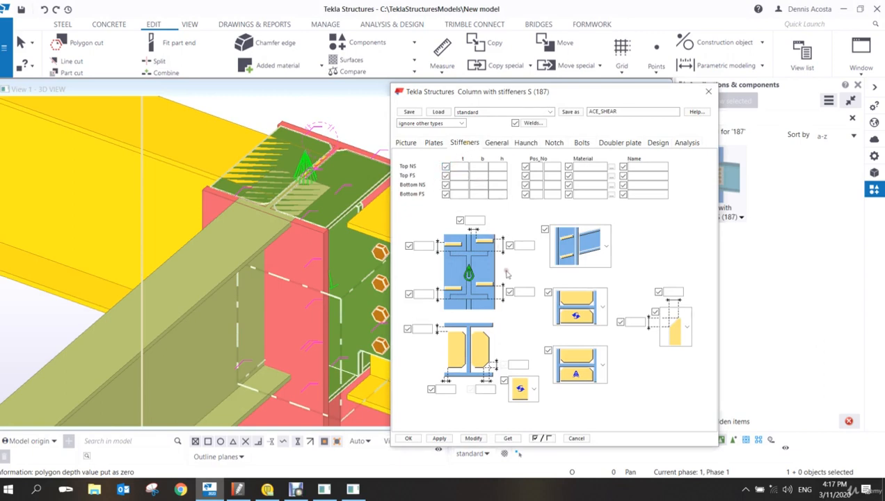
left_click(593, 306)
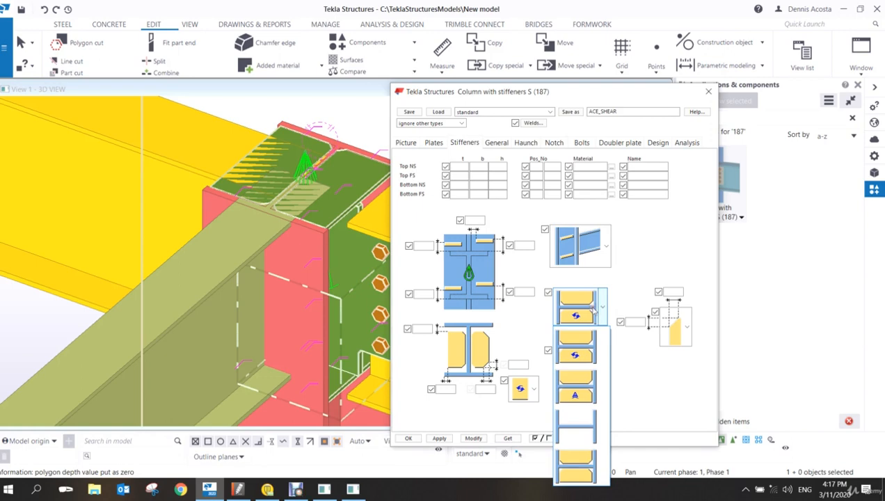
left_click(632, 279)
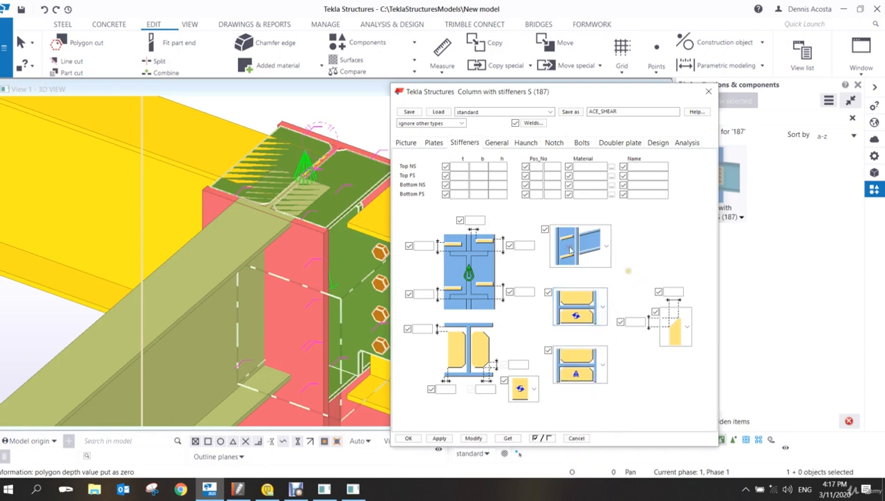
left_click(456, 176)
type("0")
left_click(456, 194)
type("0")
left_click(470, 437)
left_click(343, 202)
left_click(472, 437)
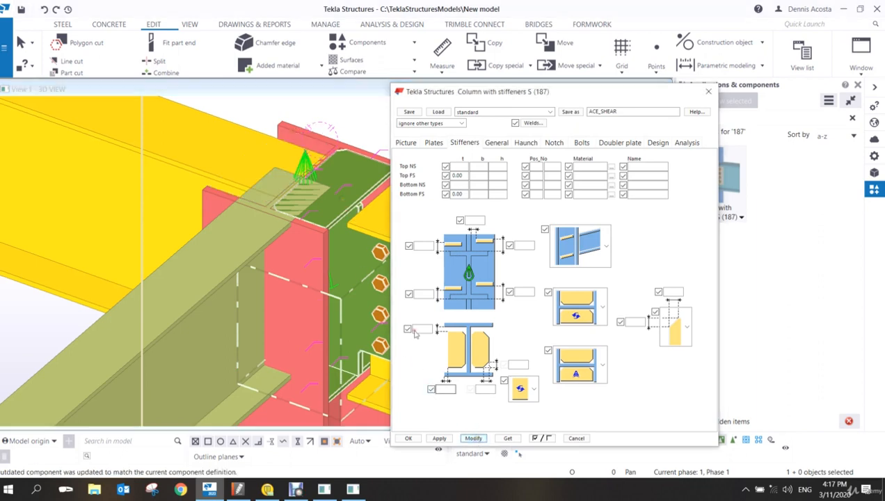
- Check the column's remaining stiffeners, apply the stiffener settings and close the connection properties
scroll(306, 184, "up", 5)
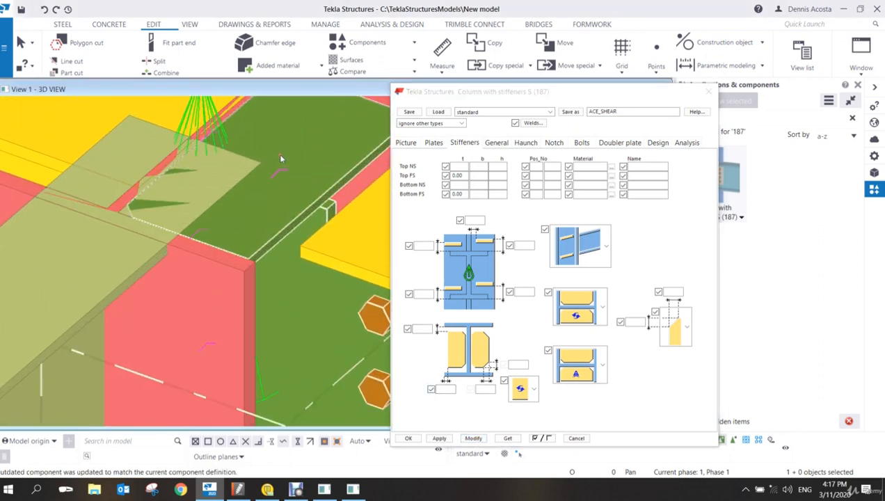
scroll(280, 158, "down", 5)
middle_click_drag(282, 182, 339, 174, "ctrl")
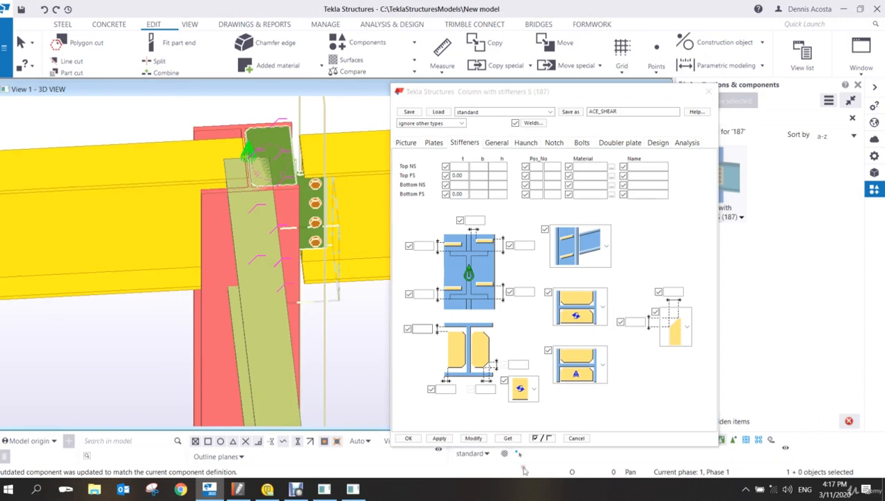
left_click(444, 435)
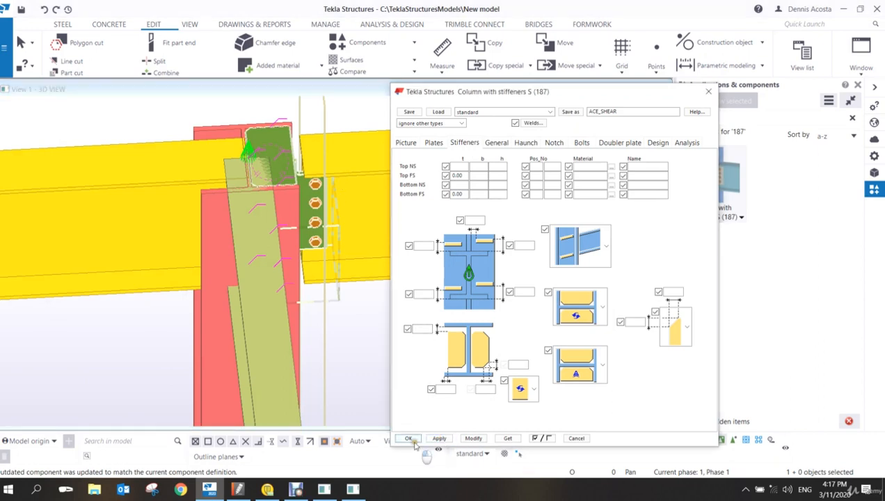
left_click(408, 439)
- Connect the yellow beam on the opposite side of the intermediate column with the same 187 connection and end the command
scroll(433, 253, "down", 2)
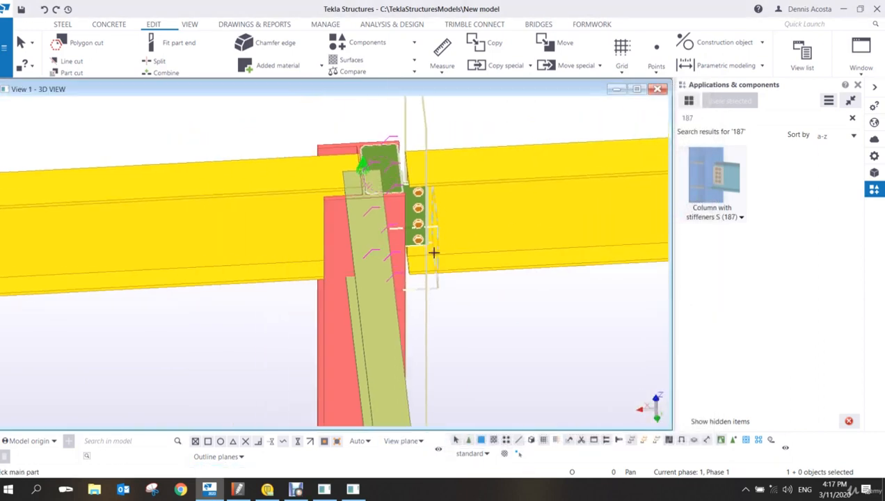
scroll(434, 253, "down", 1)
left_click(346, 230)
left_click(294, 196)
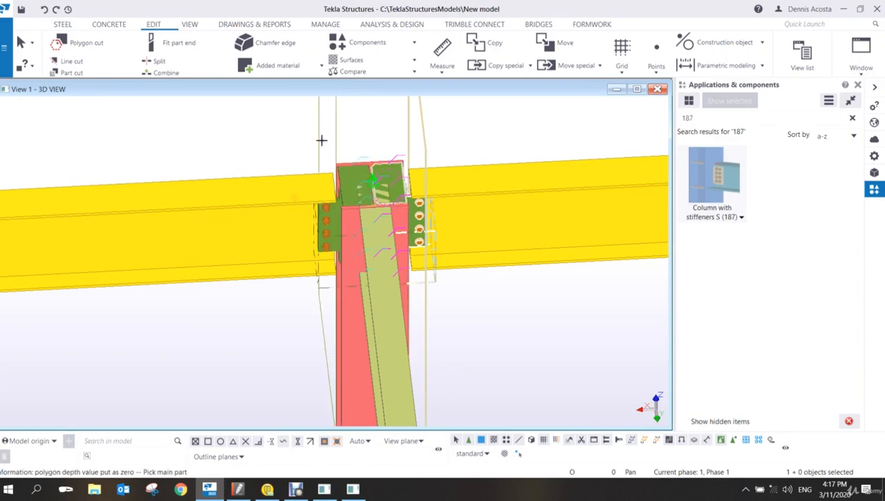
key("Escape")
scroll(374, 174, "up", 4)
middle_click_drag(394, 181, 476, 262, "ctrl")
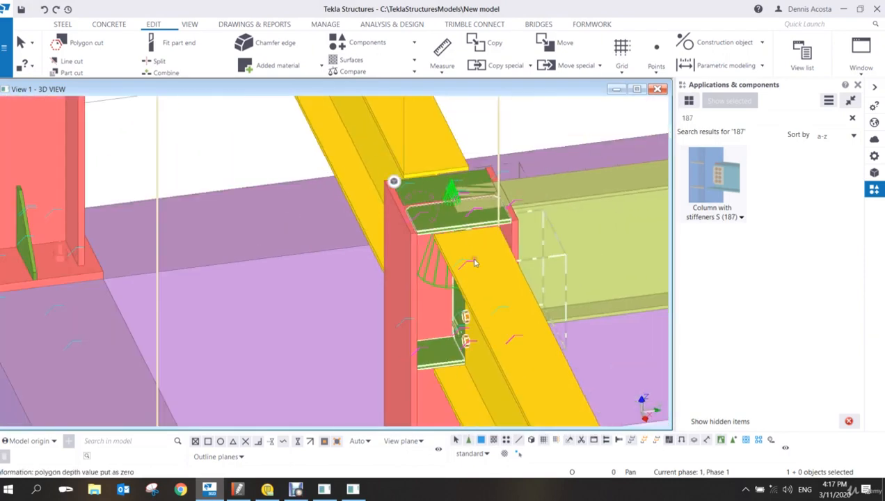
- Examine the beam-to-column connections along the edge of the upper steel frame
scroll(475, 262, "down", 10)
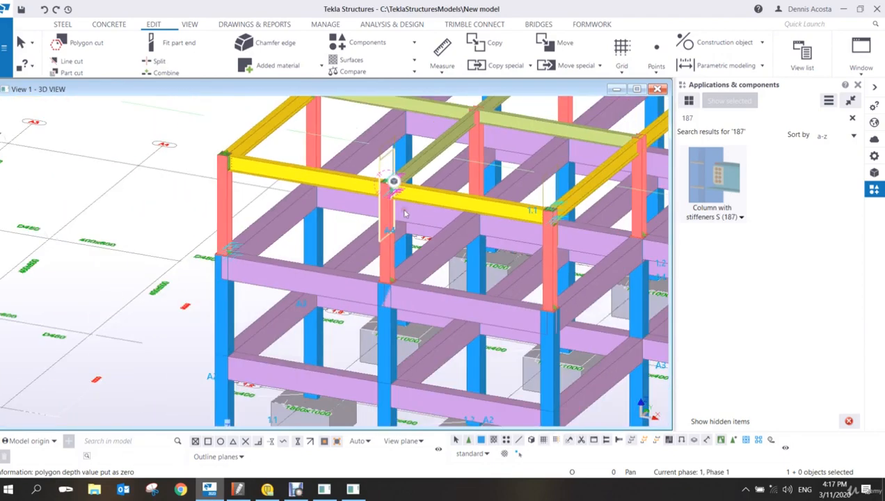
middle_click_drag(377, 269, 422, 240, "ctrl")
middle_click_drag(422, 240, 430, 281)
scroll(452, 283, "down", 3)
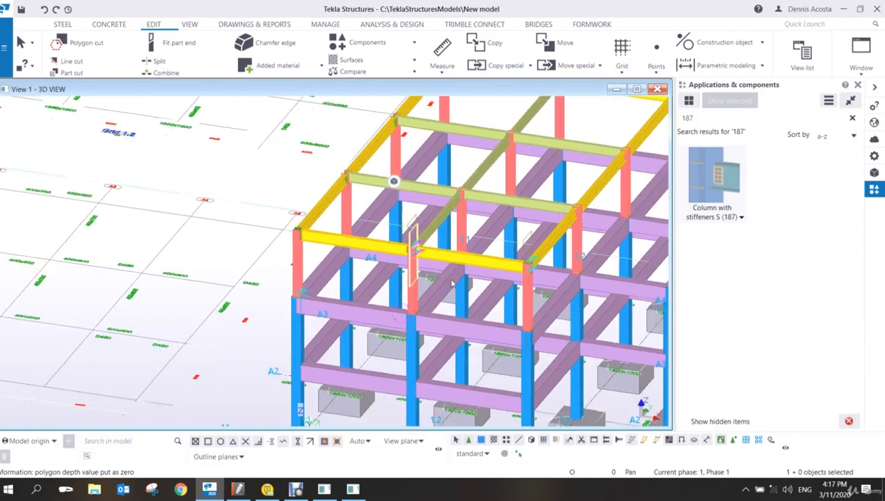
scroll(451, 284, "up", 4)
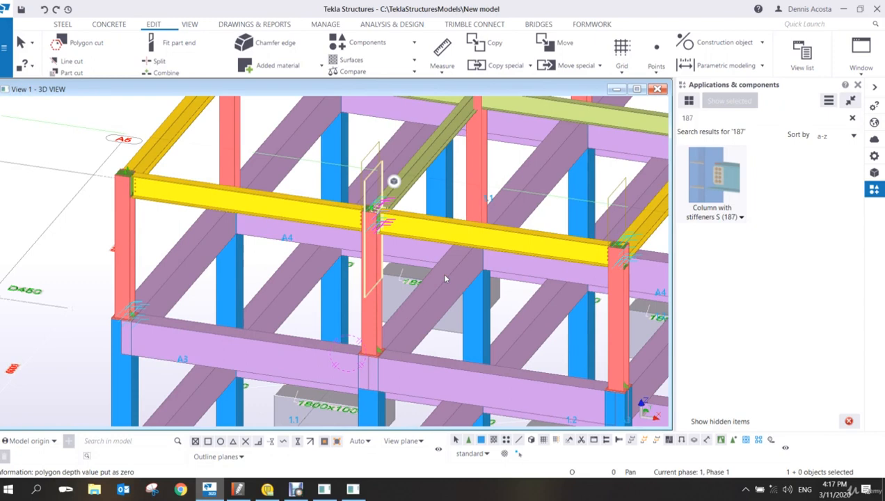
middle_click_drag(316, 237, 230, 258)
scroll(231, 258, "down", 3)
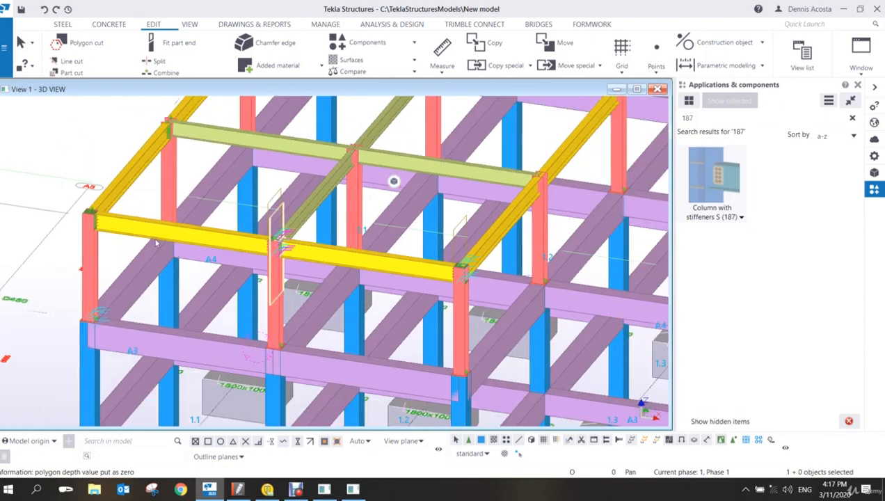
left_click(134, 200)
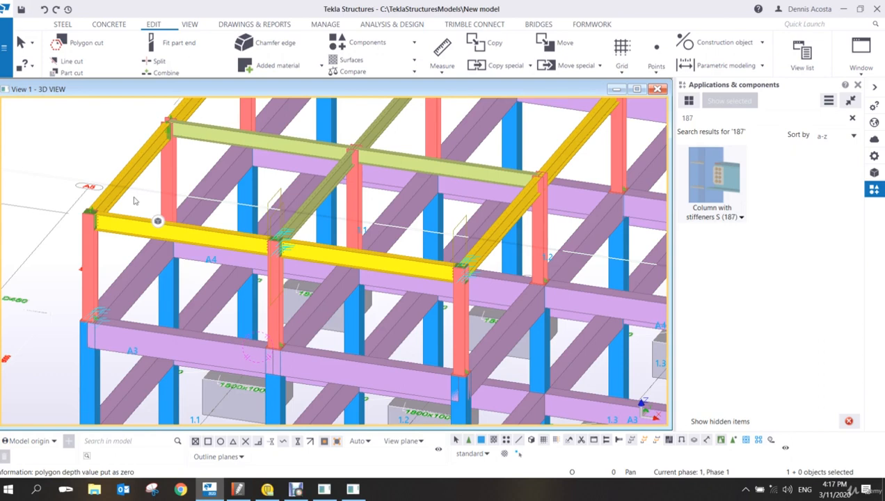
- Refresh the 3D view to clear the temporary graphics around the beam-to-column connections
scroll(135, 201, "down", 3)
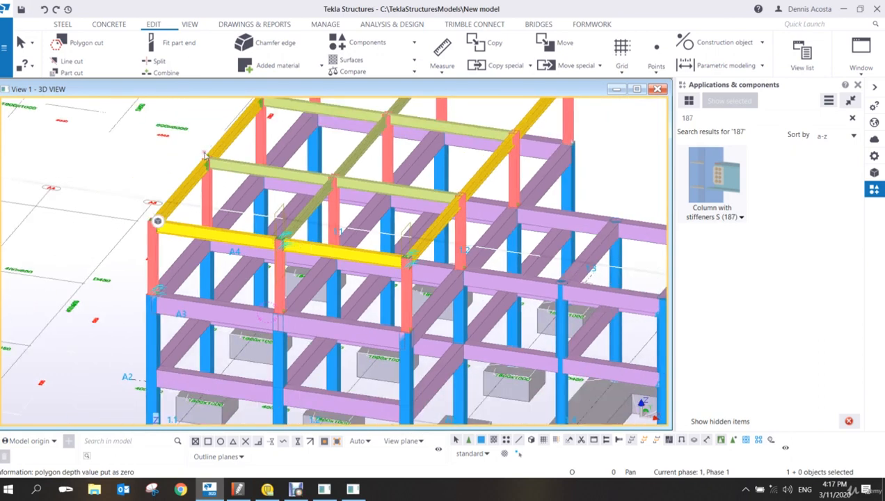
right_click(142, 142)
left_click(178, 199)
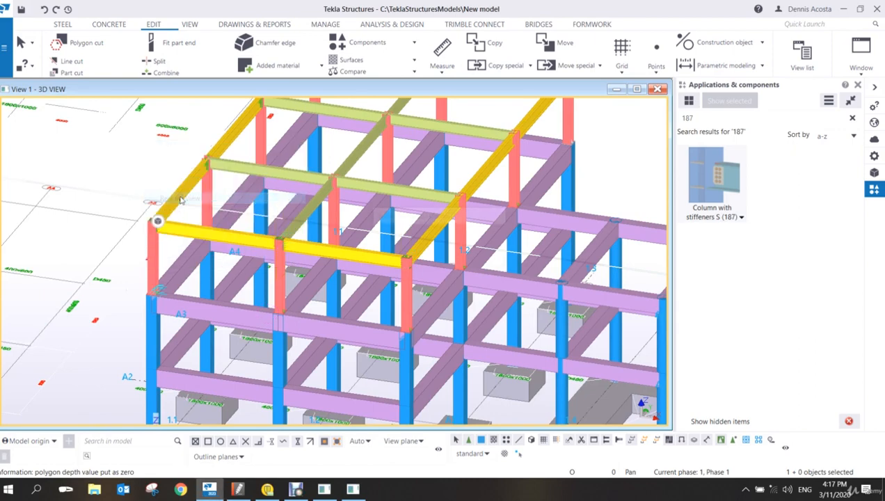
- Number the modified objects of the model
scroll(309, 249, "up", 1)
scroll(564, 191, "up", 2)
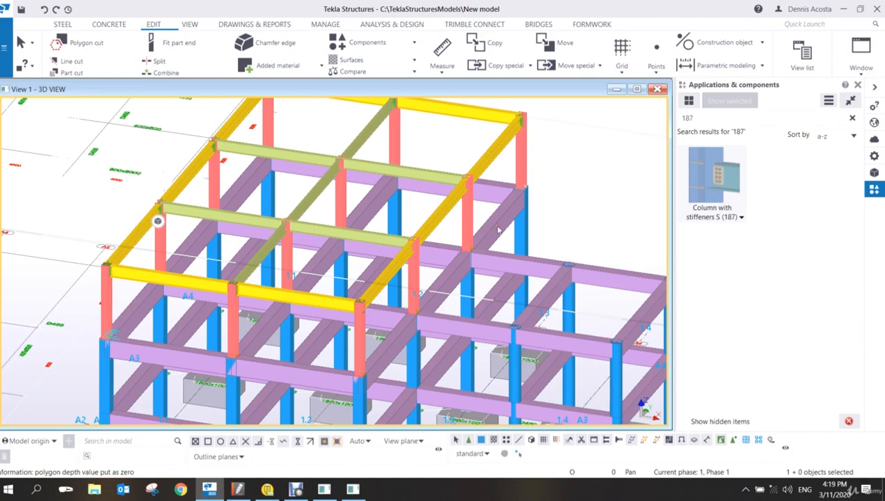
scroll(335, 255, "down", 5)
scroll(333, 247, "up", 2)
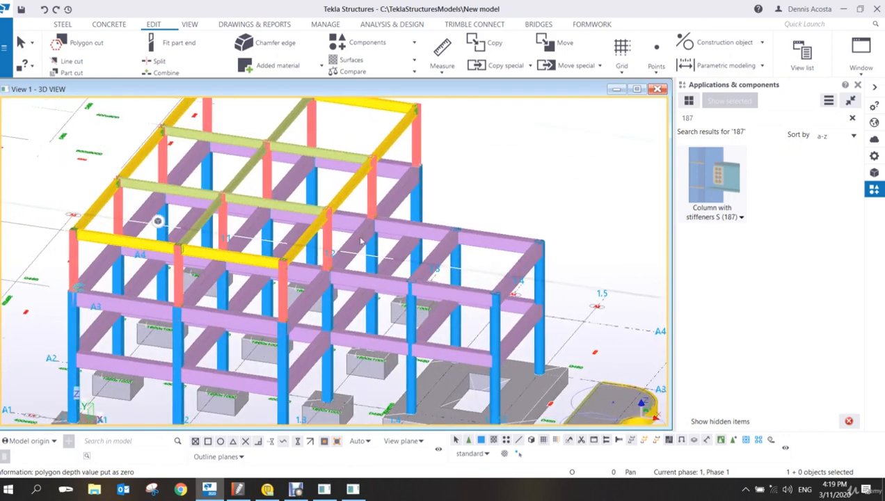
scroll(349, 224, "up", 2)
scroll(349, 224, "up", 2)
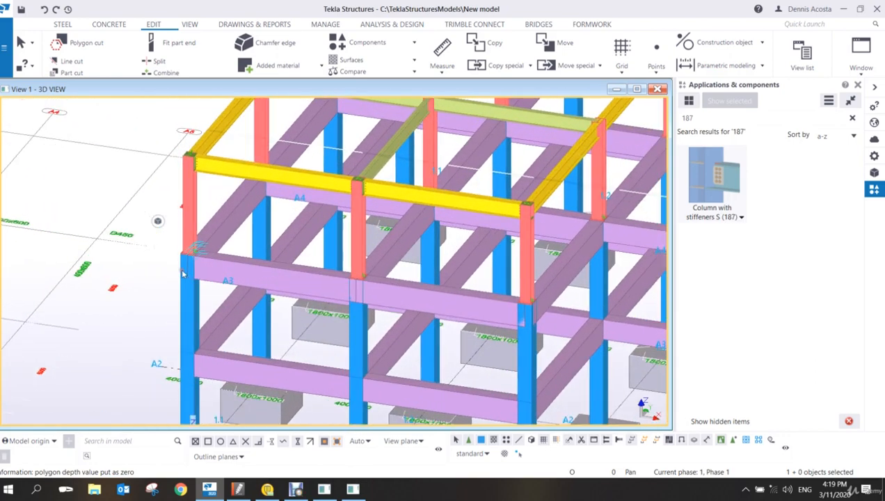
scroll(299, 235, "down", 2)
middle_click_drag(300, 236, 266, 248)
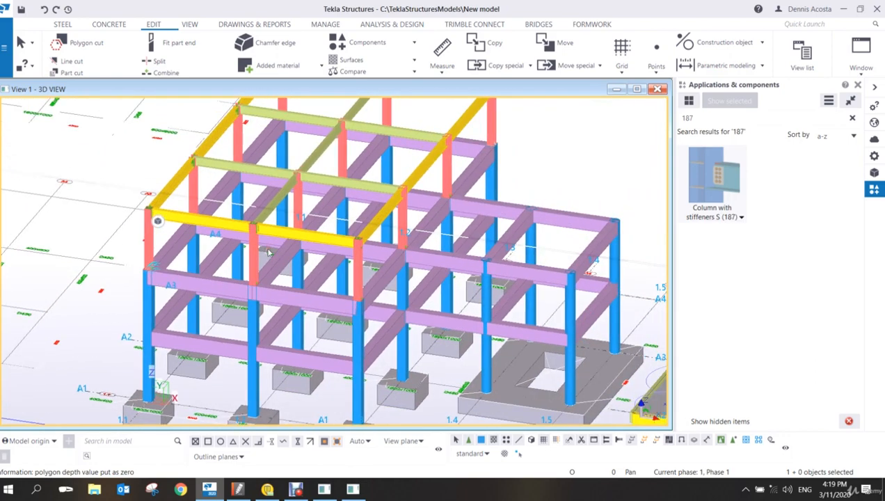
left_click(274, 25)
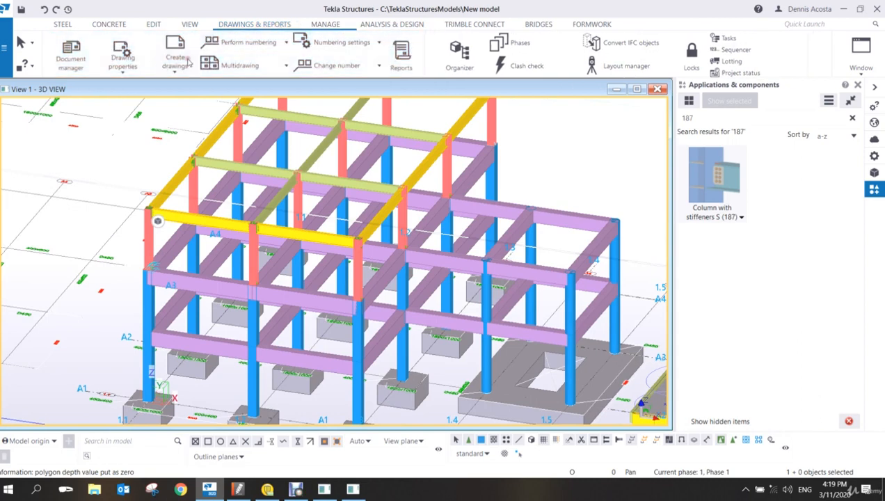
left_click(287, 43)
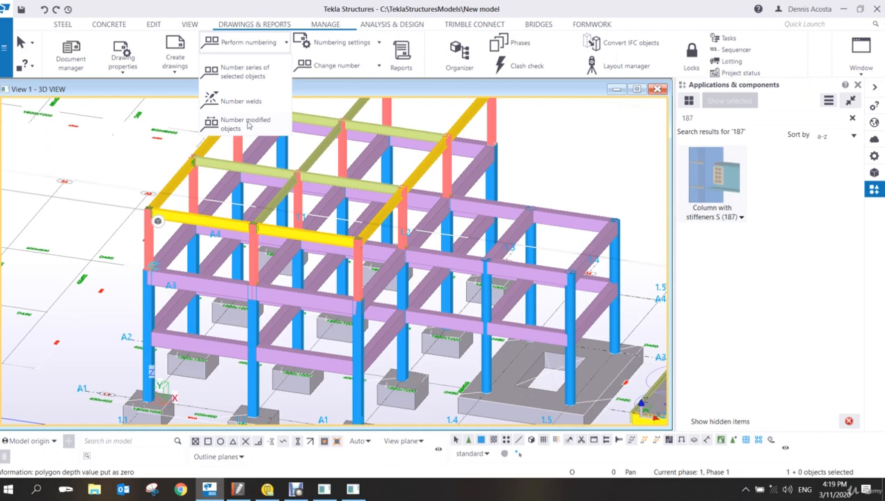
left_click(248, 124)
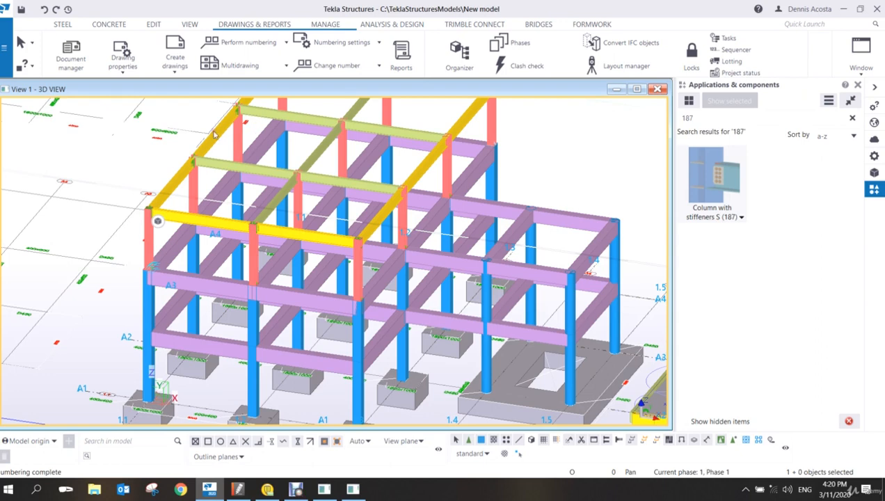
- Inquire the assembly information of the corner steel column, check its assembly position and close the report
scroll(170, 232, "up", 3)
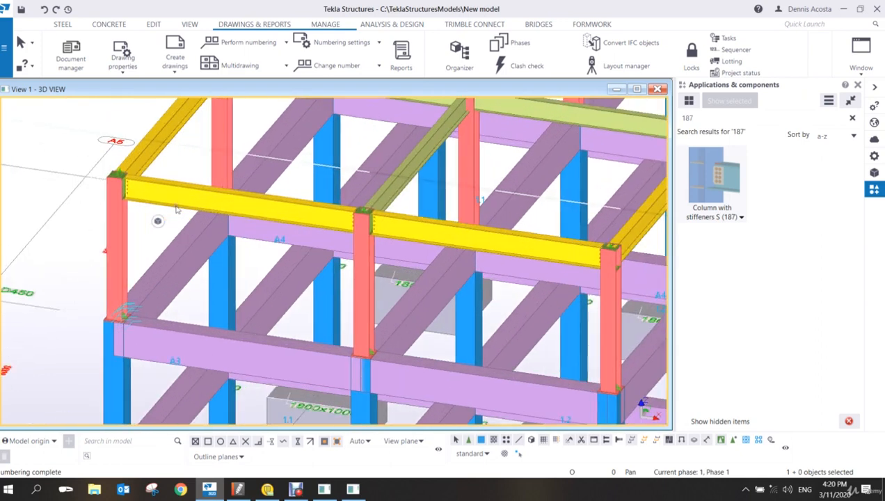
left_click(123, 233)
right_click(122, 233)
mouse_move(146, 226)
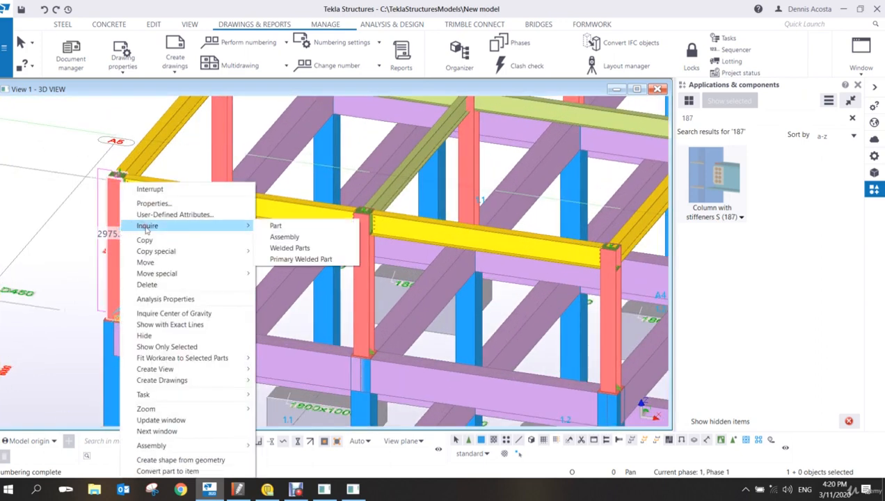
left_click(285, 238)
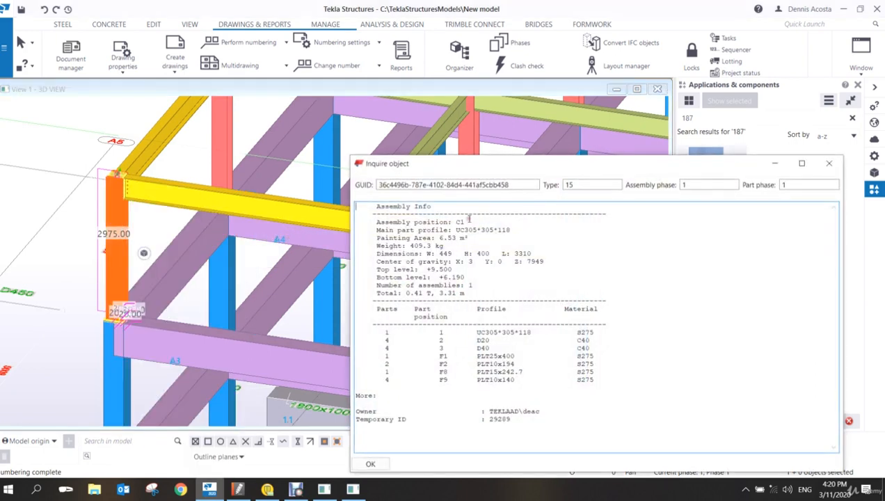
left_click_drag(466, 222, 455, 222)
left_click(829, 163)
- Inquire the assembly information of the intermediate steel column, repeat the inquiry and close the report
left_click(361, 263)
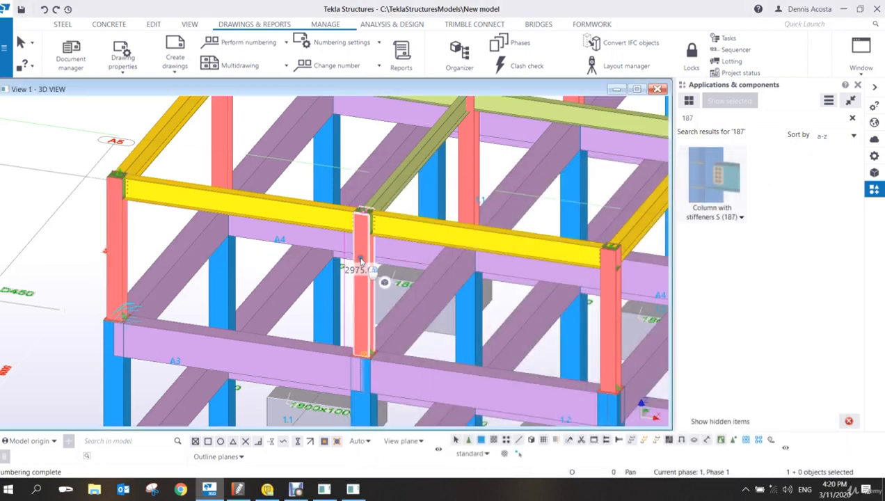
right_click(361, 263)
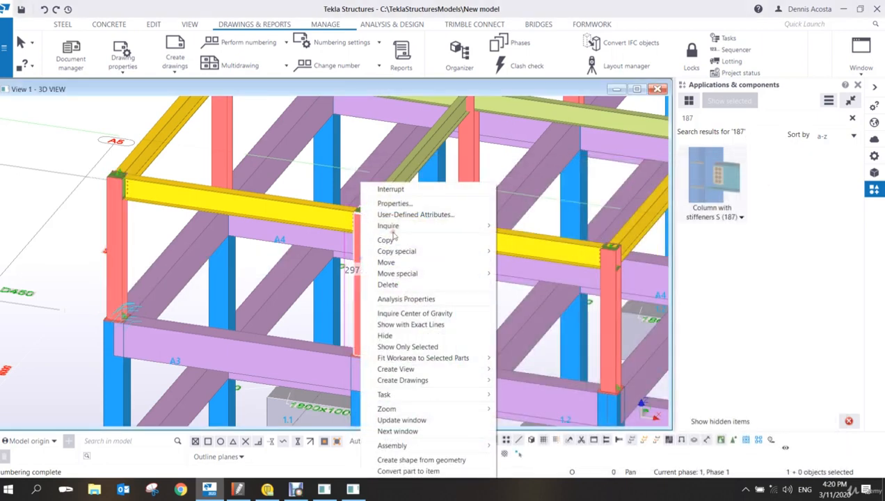
mouse_move(480, 226)
left_click(525, 237)
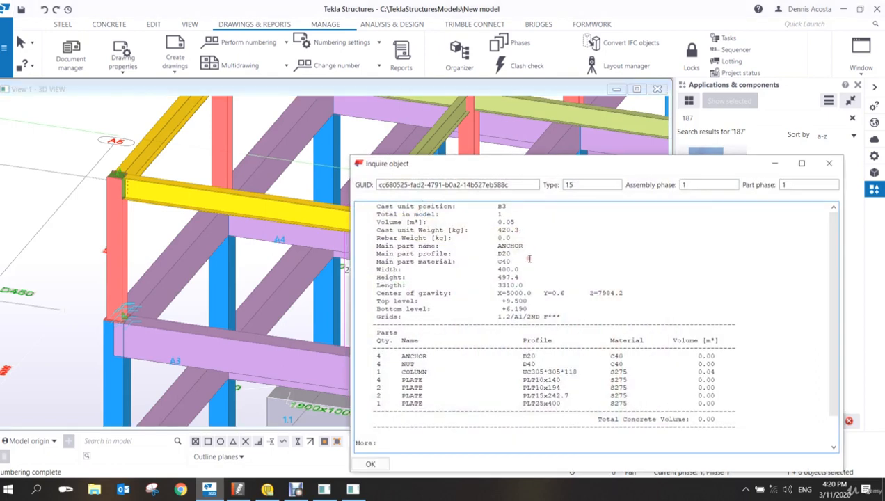
left_click(828, 163)
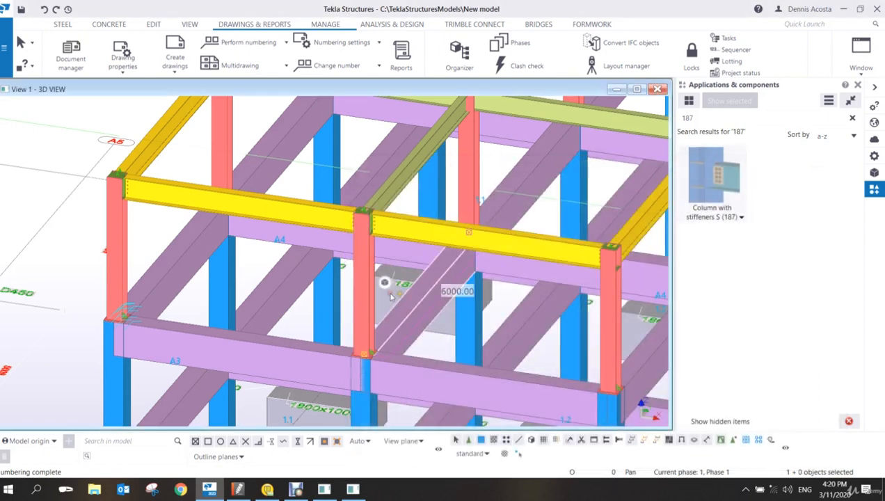
right_click(386, 324)
mouse_move(457, 48)
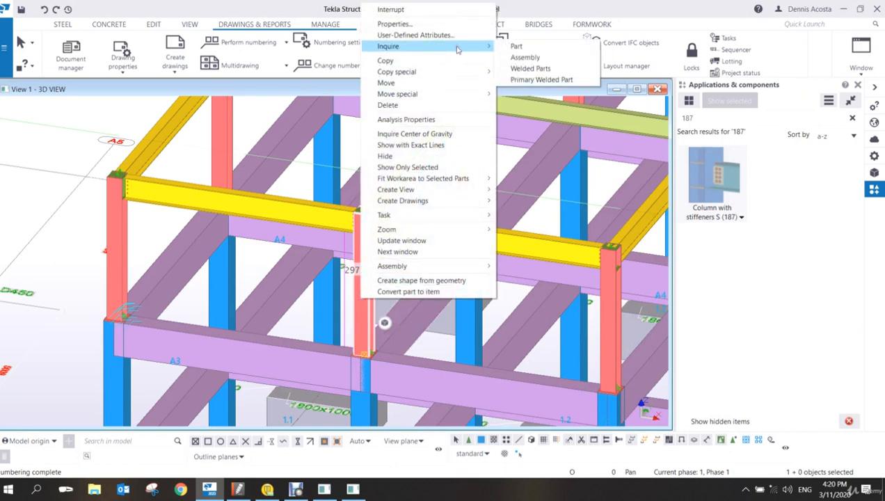
left_click(524, 58)
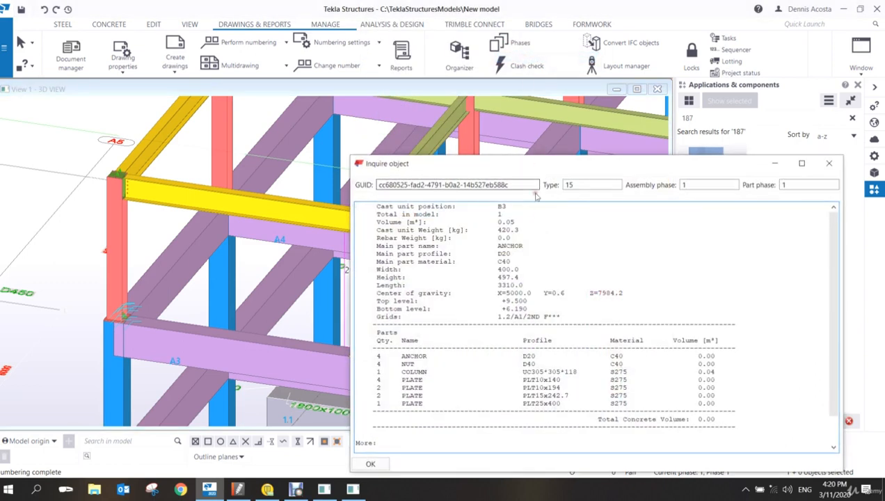
left_click(829, 163)
- Set the intermediate steel column as the new main object of its assembly
scroll(381, 322, "up", 5)
scroll(409, 305, "up", 4)
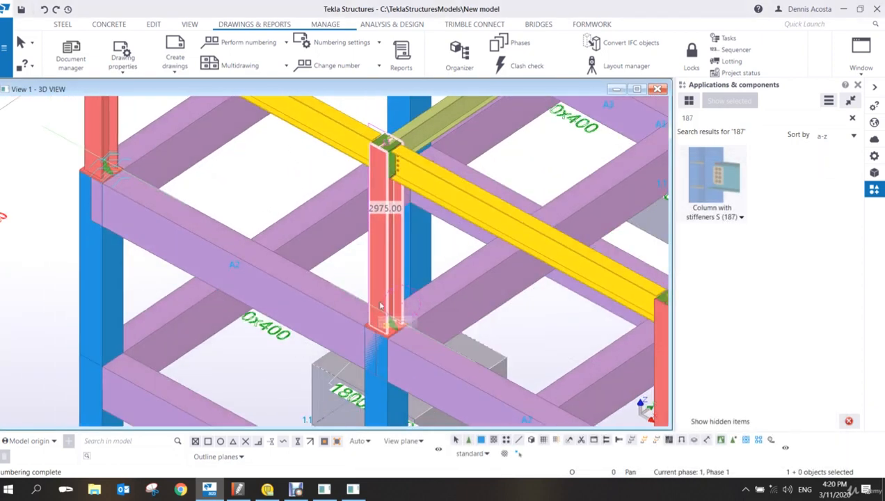
right_click(398, 237)
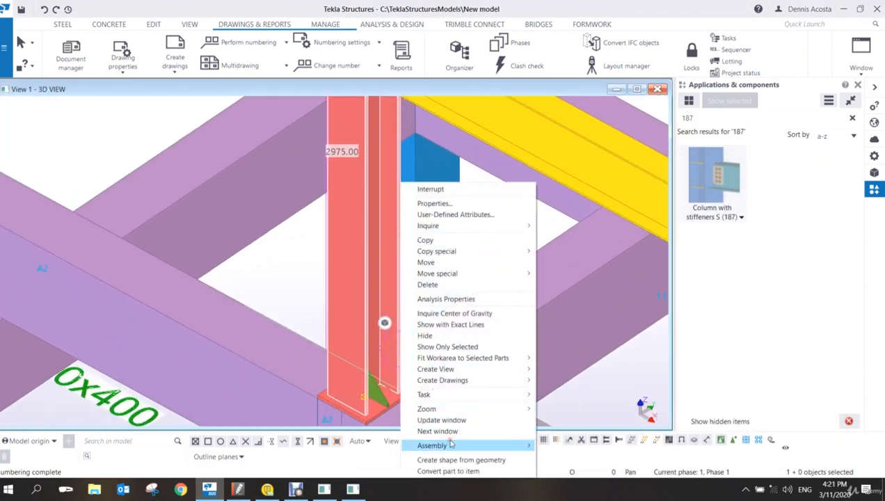
mouse_move(450, 445)
left_click(569, 460)
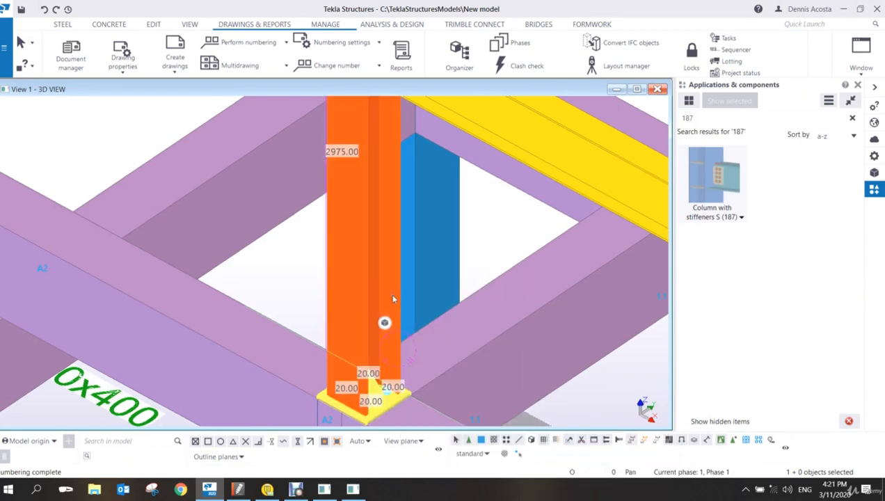
- Rerun the numbering of modified objects with the intermediate column as its assembly's main part
scroll(382, 321, "down", 3)
right_click(362, 236)
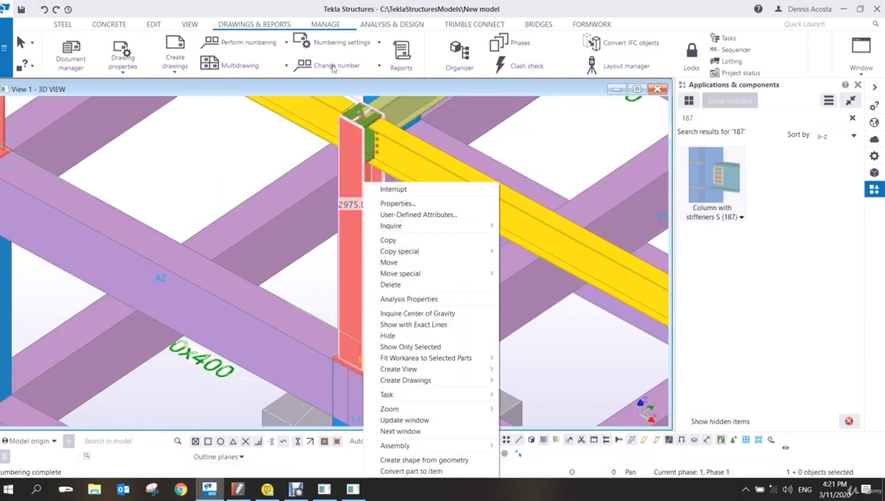
left_click(271, 42)
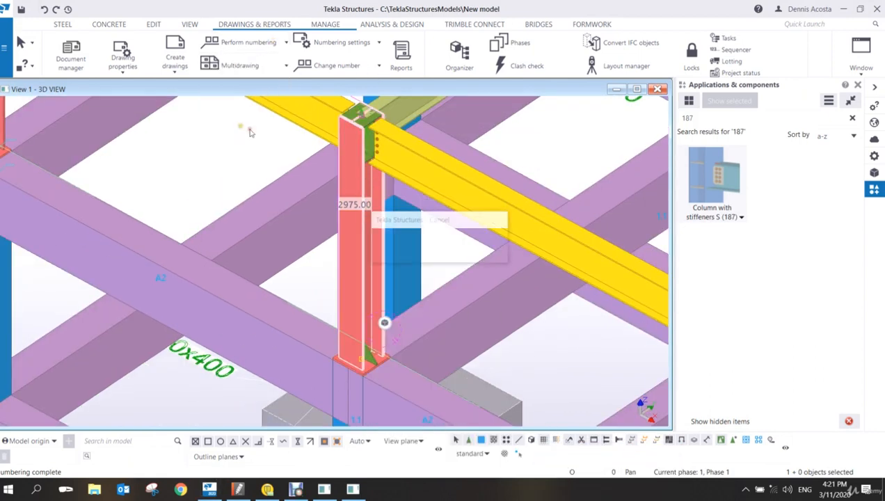
- Inquire the renumbered intermediate column's assembly information, check its assembly position and close the report
right_click(346, 182)
mouse_move(376, 226)
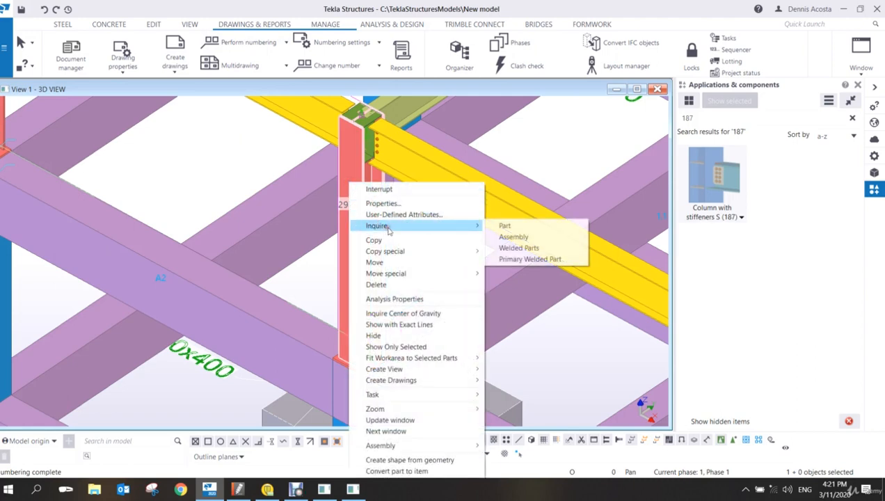
left_click(508, 234)
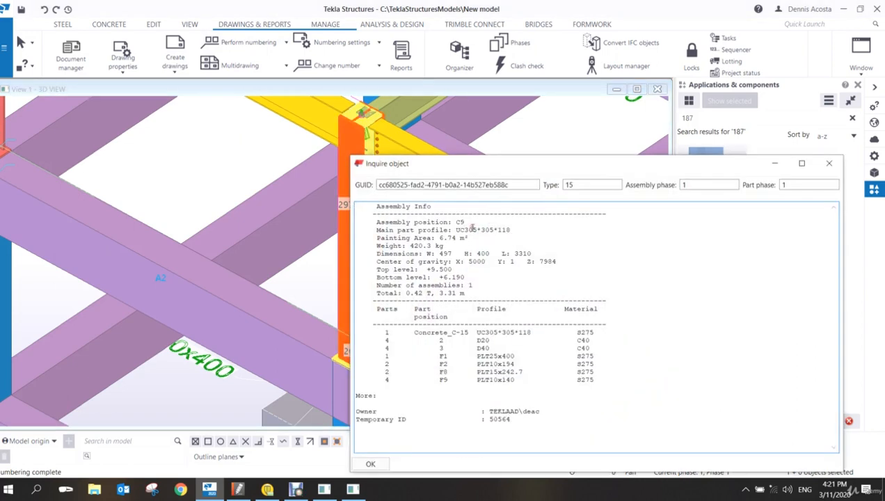
left_click_drag(465, 222, 456, 222)
left_click(223, 208)
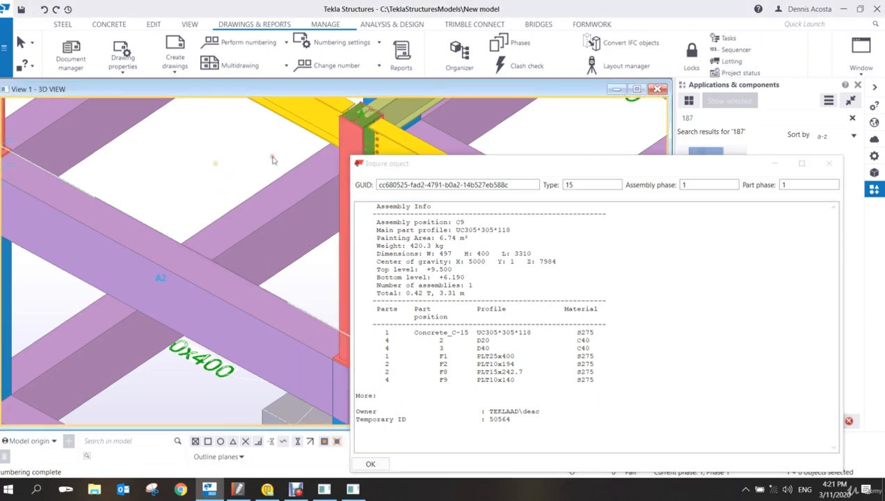
left_click(828, 163)
- Examine the steel columns, roof beams and their connections from several sides of the frame
scroll(315, 300, "down", 3)
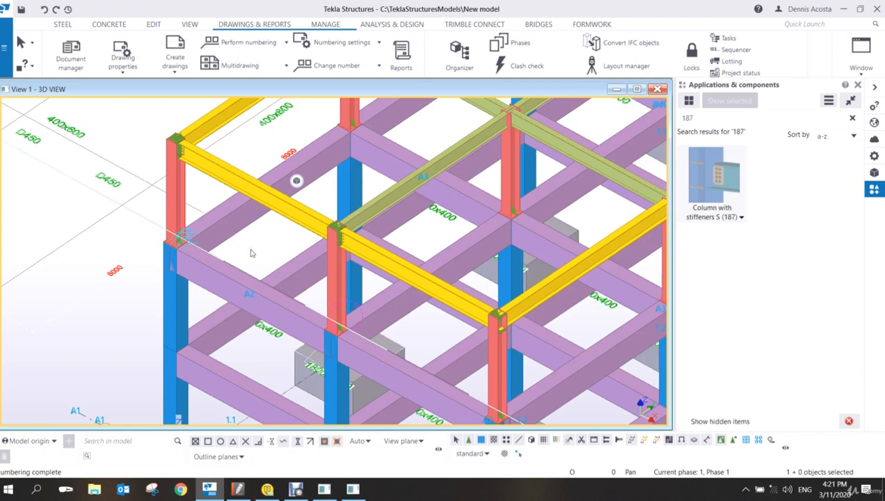
scroll(271, 244, "up", 3)
scroll(265, 264, "down", 3)
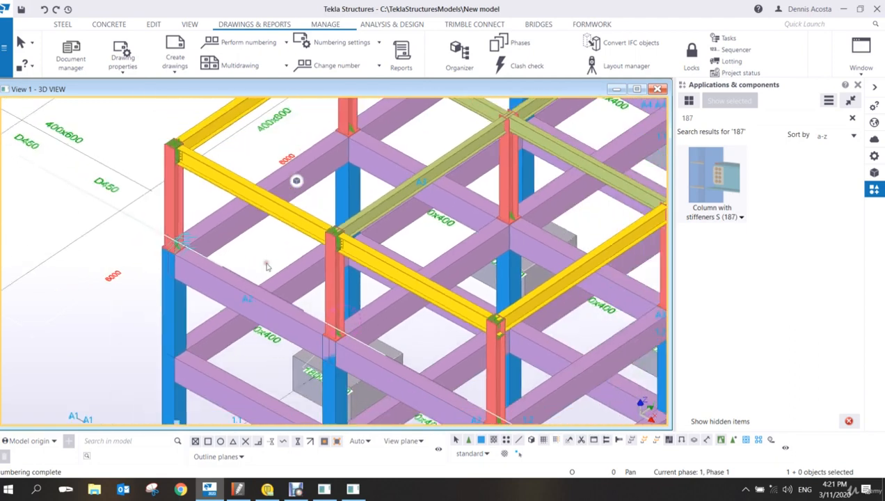
scroll(267, 265, "up", 1)
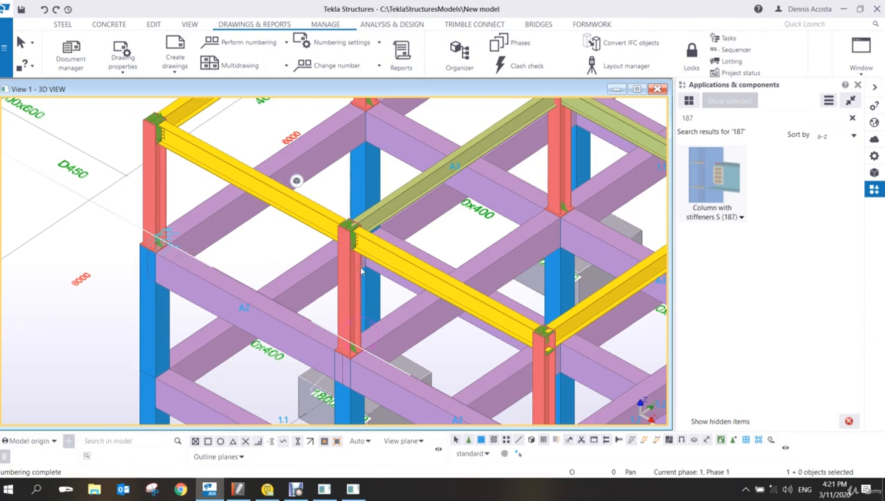
scroll(270, 259, "up", 3)
scroll(281, 268, "down", 1)
scroll(282, 268, "down", 3)
scroll(310, 300, "up", 4)
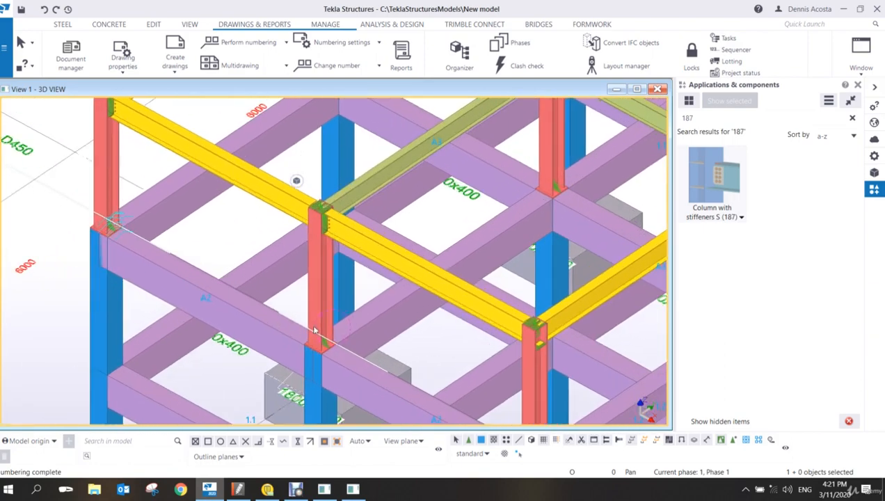
scroll(327, 306, "down", 4)
scroll(329, 306, "up", 4)
scroll(333, 299, "down", 5)
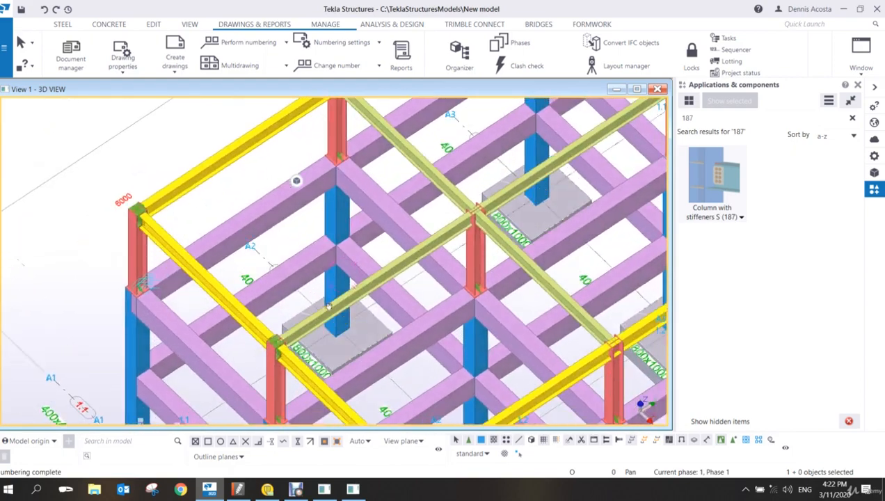
scroll(345, 285, "up", 3)
scroll(352, 273, "down", 2)
mouse_move(352, 273)
middle_mouse_down("ctrl")
mouse_move(338, 268)
mouse_move(349, 253)
middle_mouse_up("ctrl")
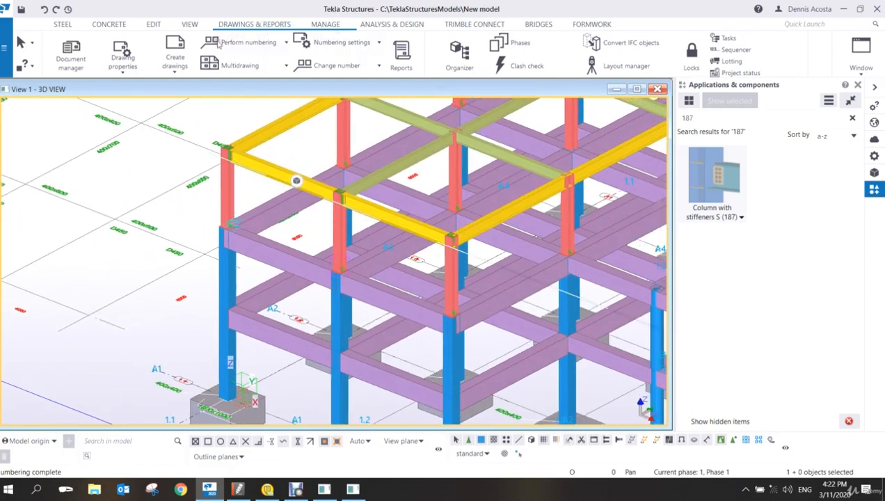
- Load the Column preset into the assembly drawing properties, apply it and accept the settings
left_click(126, 74)
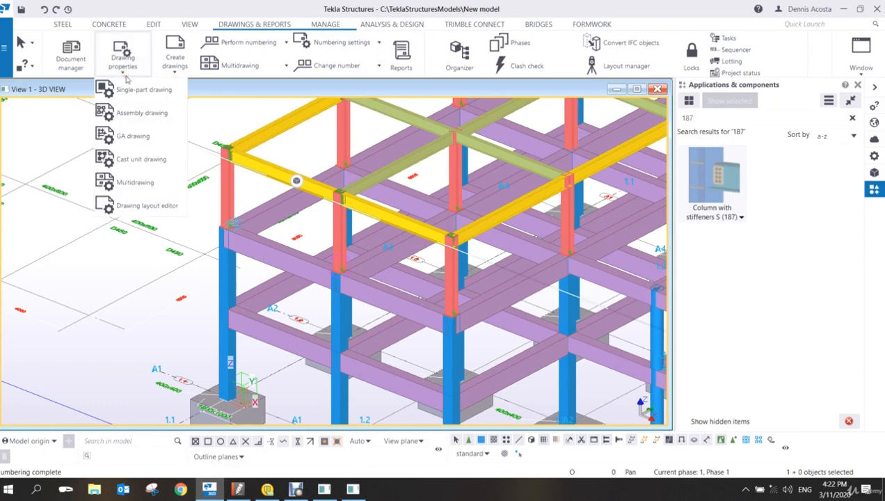
left_click(131, 114)
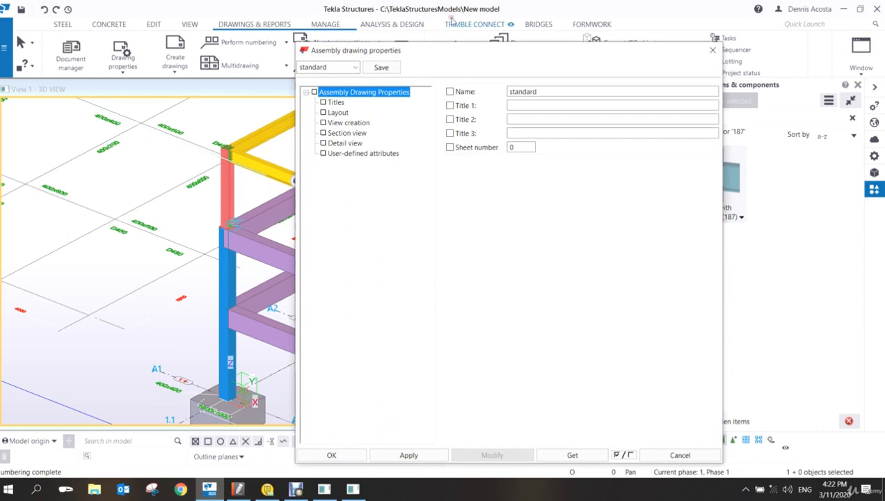
mouse_move(477, 54)
left_mouse_down()
mouse_move(571, 53)
mouse_move(561, 37)
left_mouse_up()
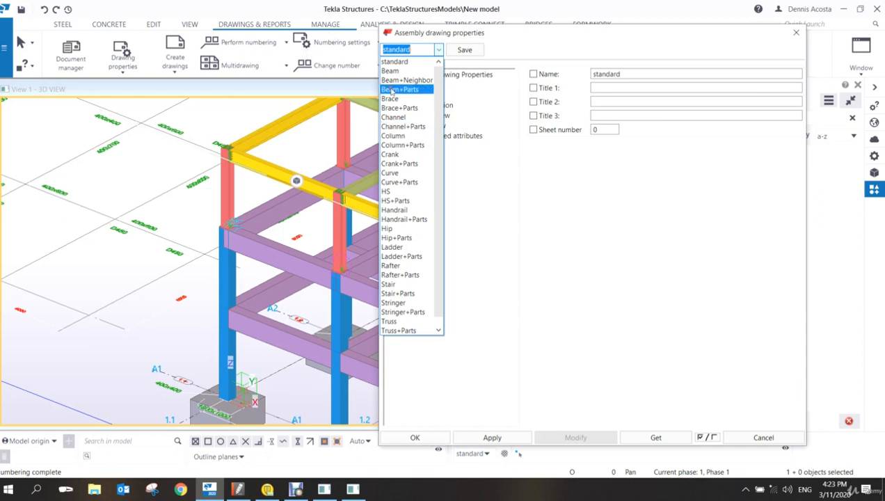
left_click(395, 136)
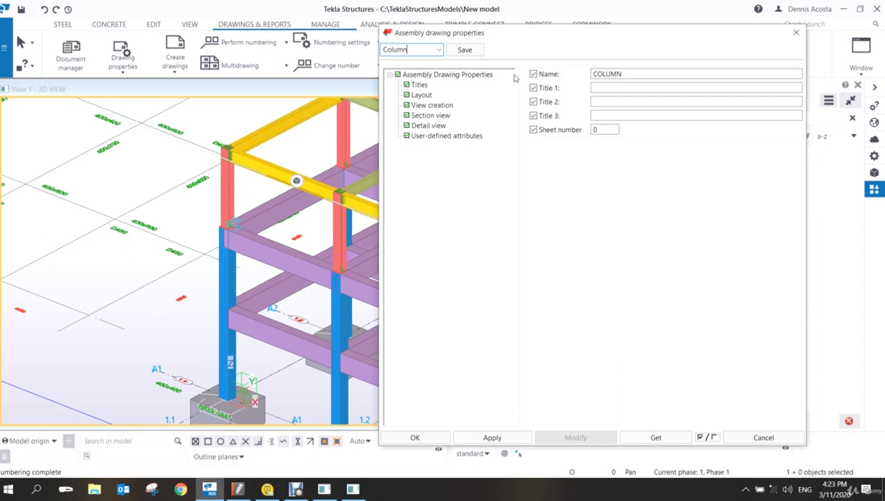
left_click(464, 442)
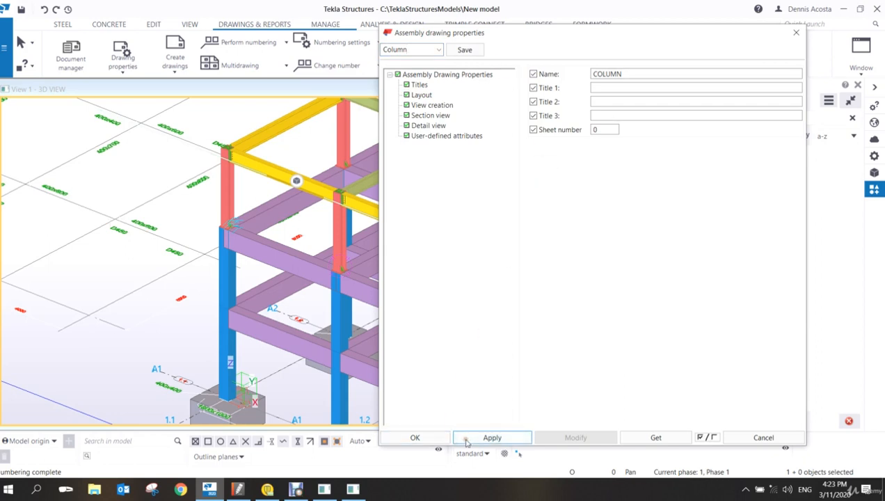
left_click(426, 440)
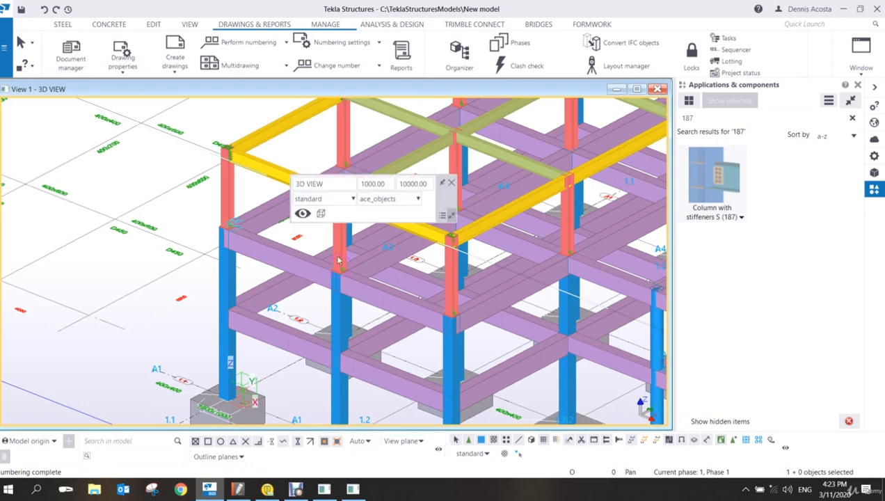
- Create an assembly drawing of the upper steel column at the frame's outer corner, with the Document manager open alongside the model
middle_click_drag(337, 271, 220, 250)
scroll(200, 217, "up", 5)
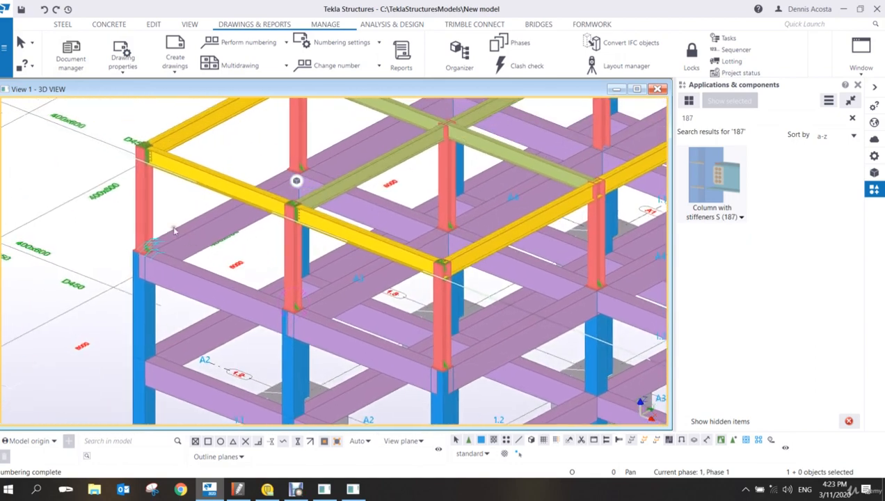
middle_click_drag(160, 215, 218, 233)
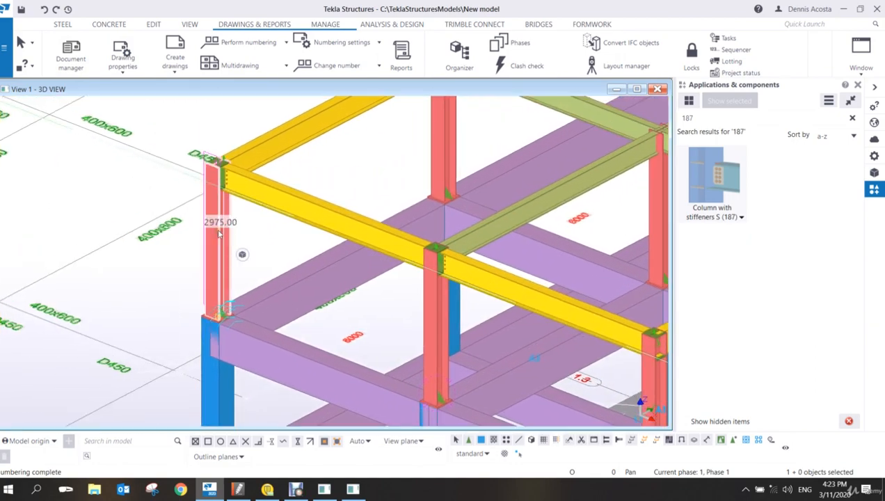
scroll(218, 233, "up", 5)
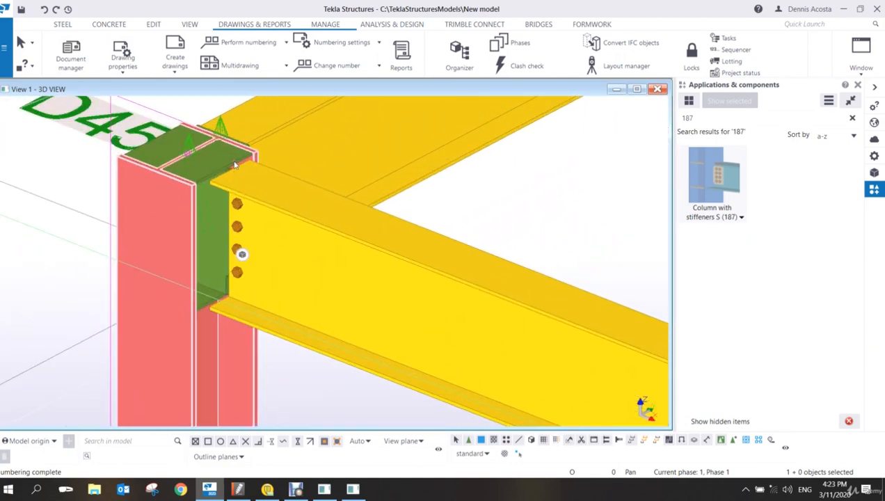
scroll(234, 185, "down", 5)
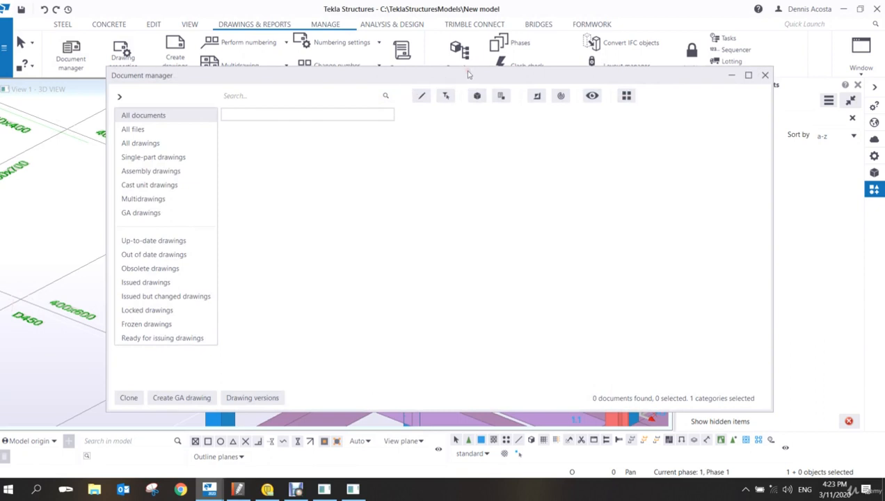
left_click_drag(466, 75, 441, 329)
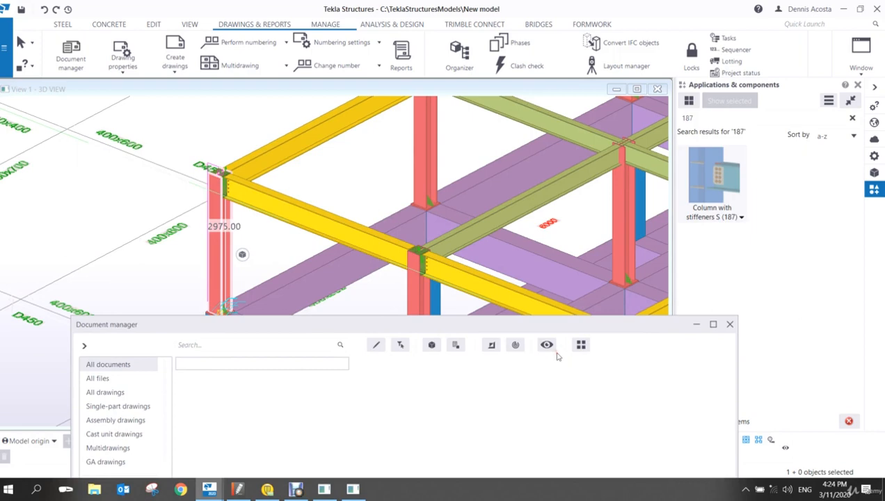
left_click(221, 238)
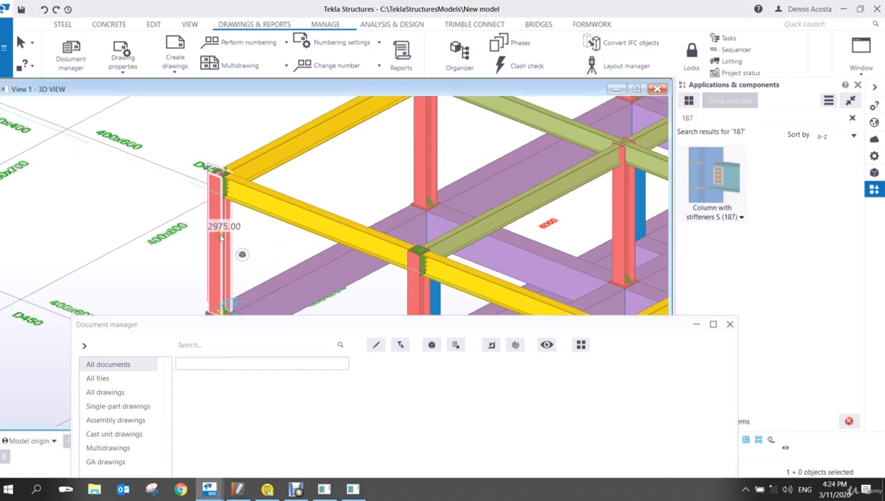
right_click(221, 238)
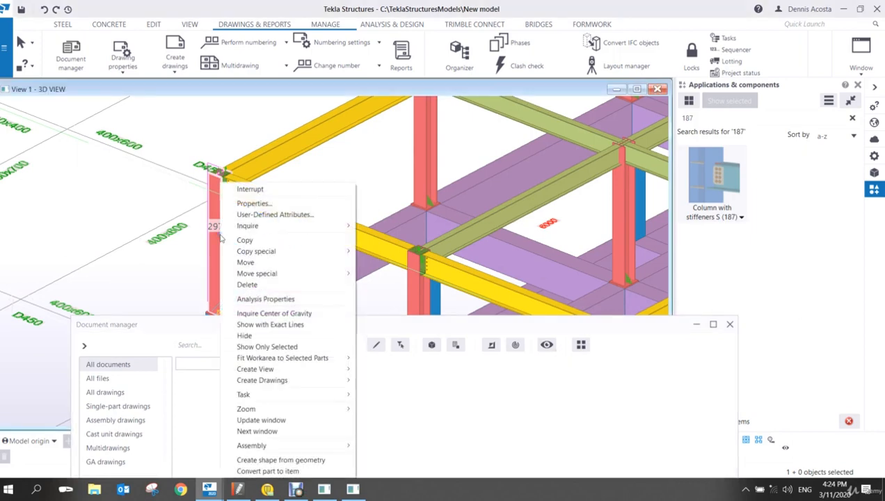
mouse_move(317, 381)
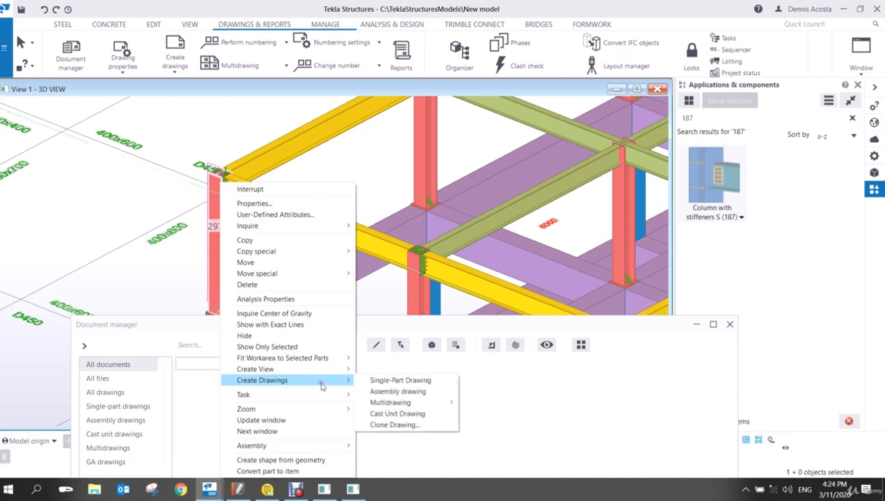
left_click(401, 393)
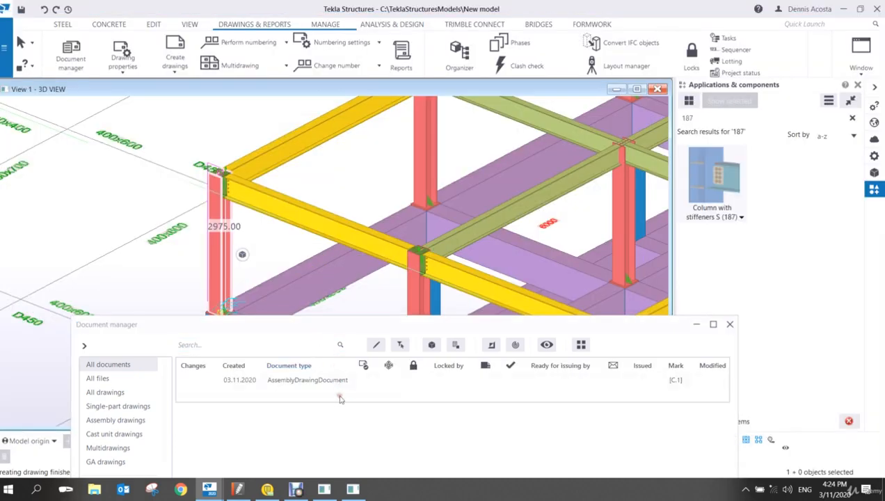
- Open the COLUMN assembly drawing from the document list, minimize the Document manager and maximize the drawing
left_click(347, 398)
scroll(421, 410, "right", 5)
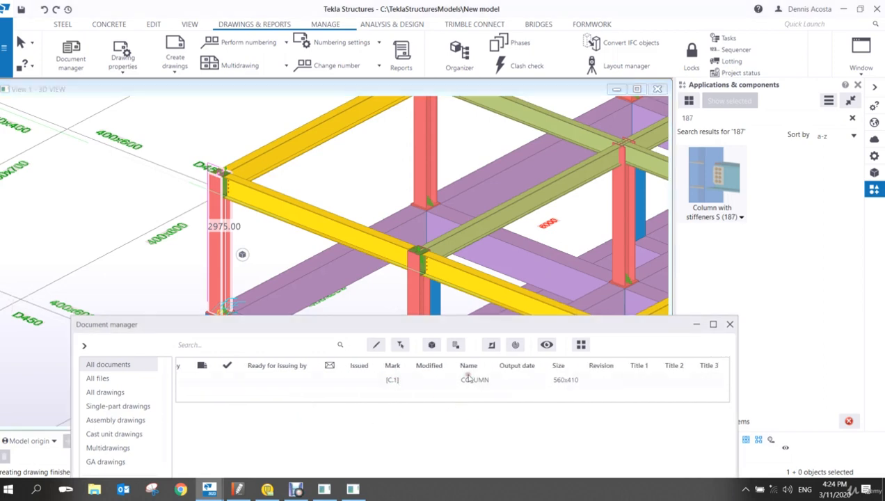
left_click(480, 381)
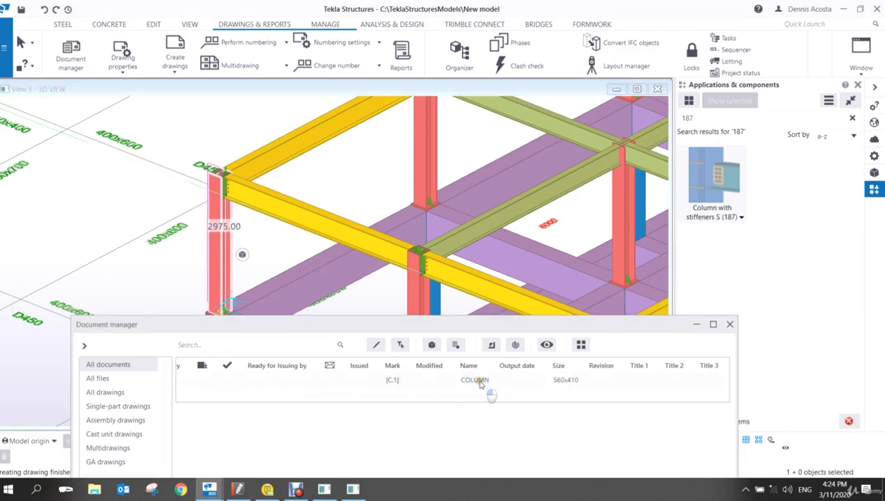
left_click(562, 383)
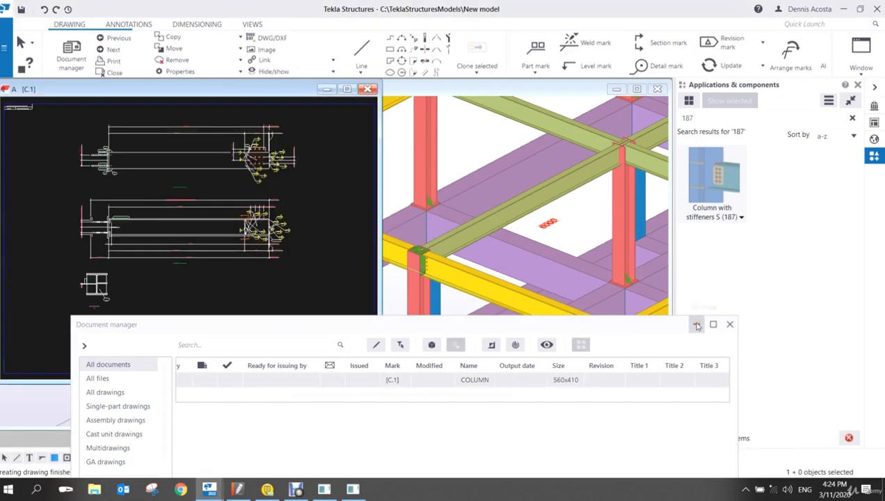
left_click(696, 325)
left_click(346, 89)
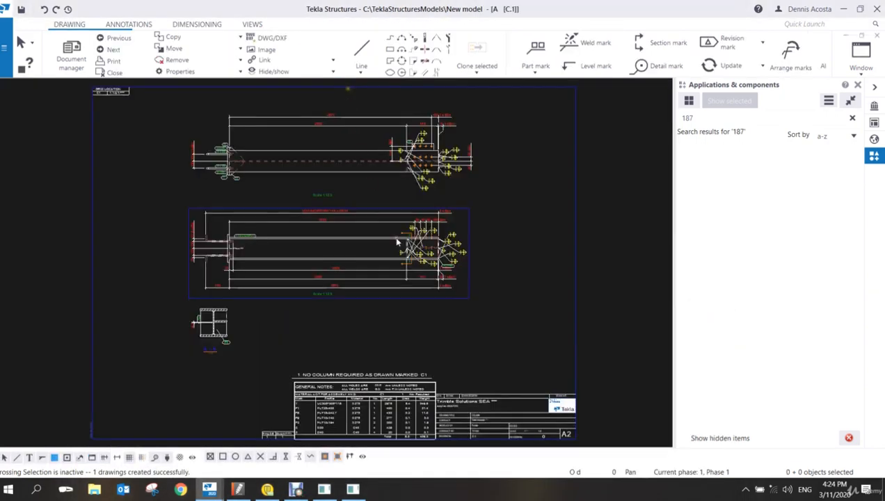
- Examine the column drawing's two main views, especially the dimensions, bolt holes and weld marks at the beam connection end
scroll(453, 270, "up", 1)
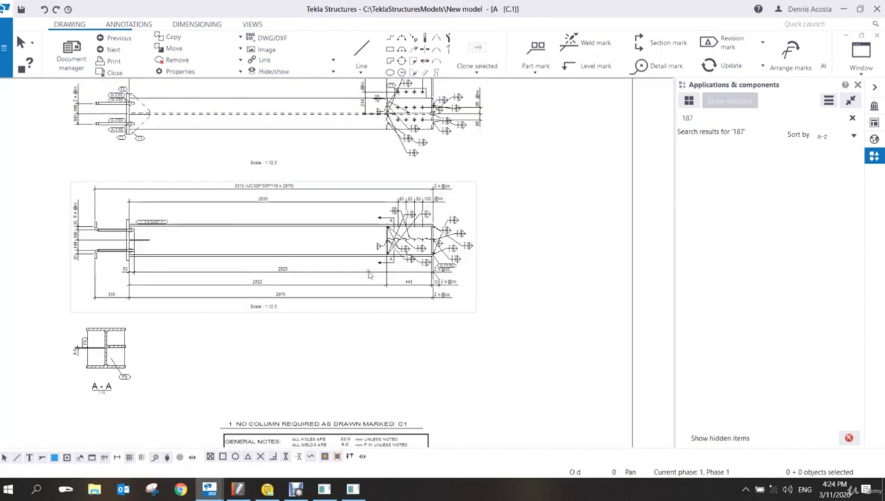
scroll(395, 306, "down", 1)
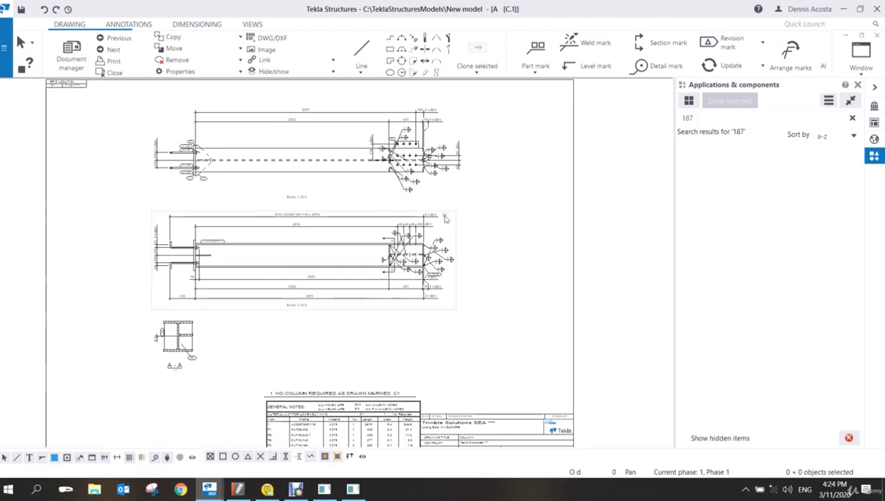
scroll(414, 124, "up", 2)
scroll(414, 124, "up", 4)
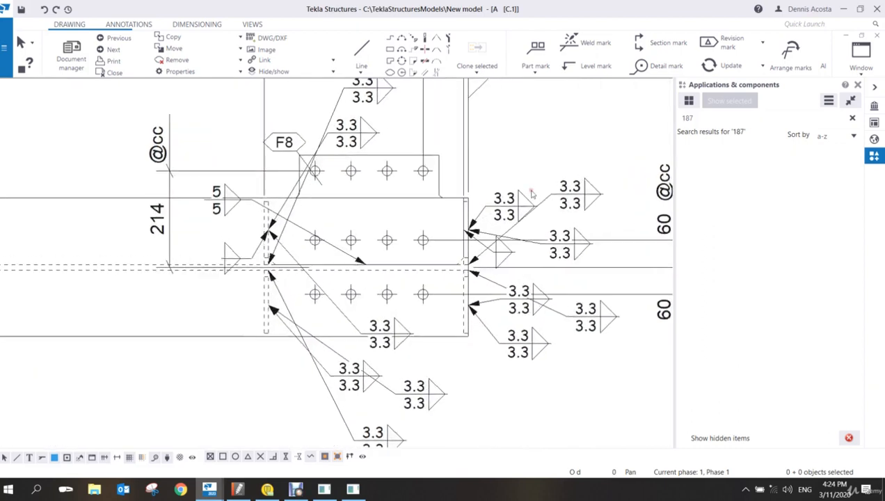
scroll(361, 253, "down", 3)
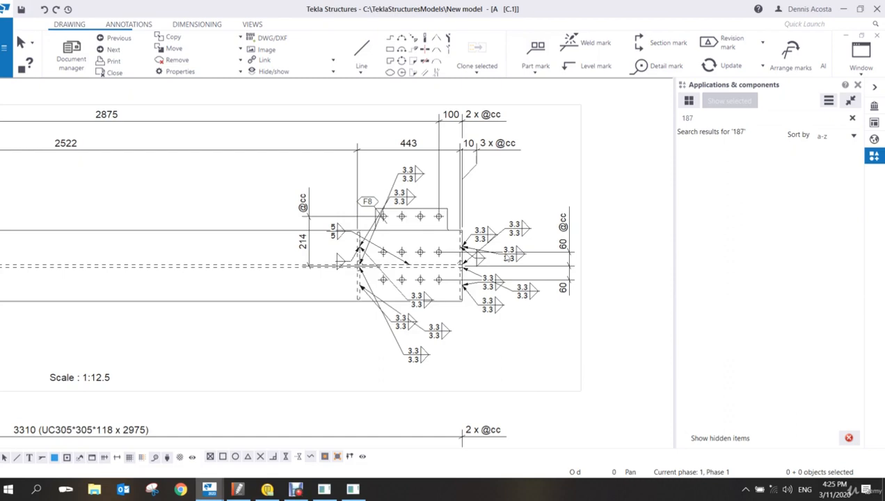
scroll(508, 236, "down", 5)
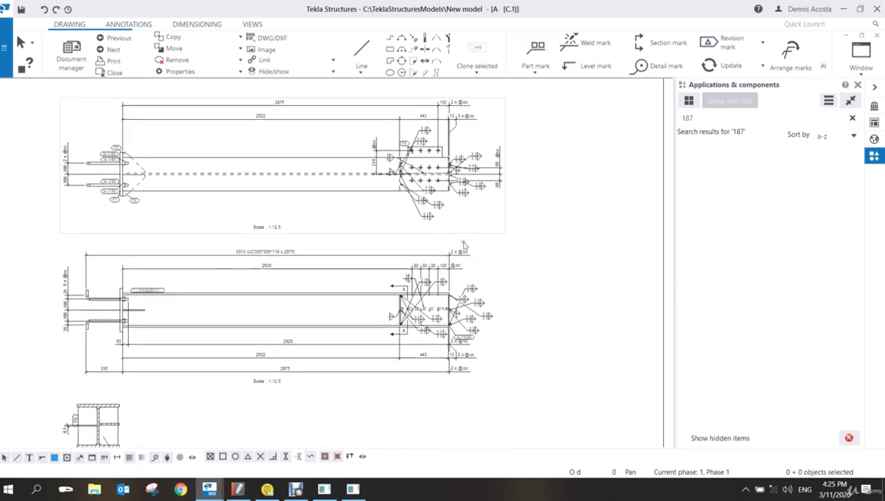
scroll(456, 202, "up", 4)
scroll(450, 188, "down", 4)
scroll(462, 323, "up", 1)
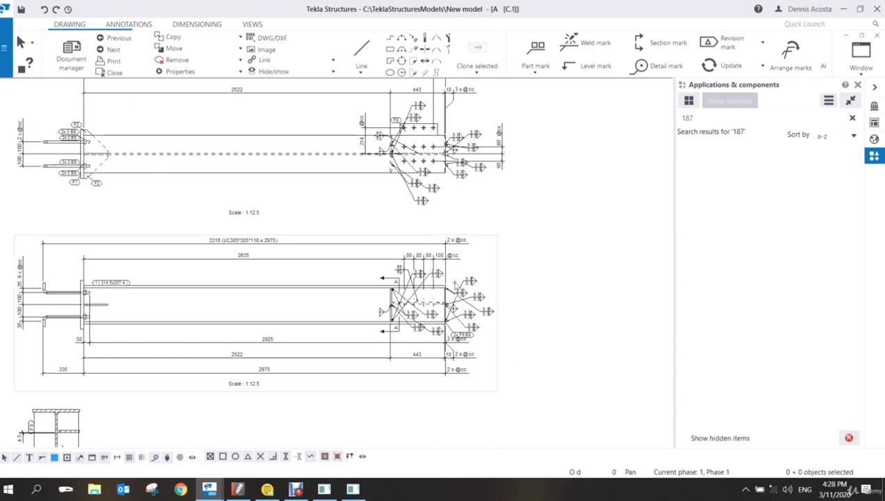
scroll(428, 282, "up", 3)
scroll(426, 285, "down", 4)
scroll(452, 196, "up", 5)
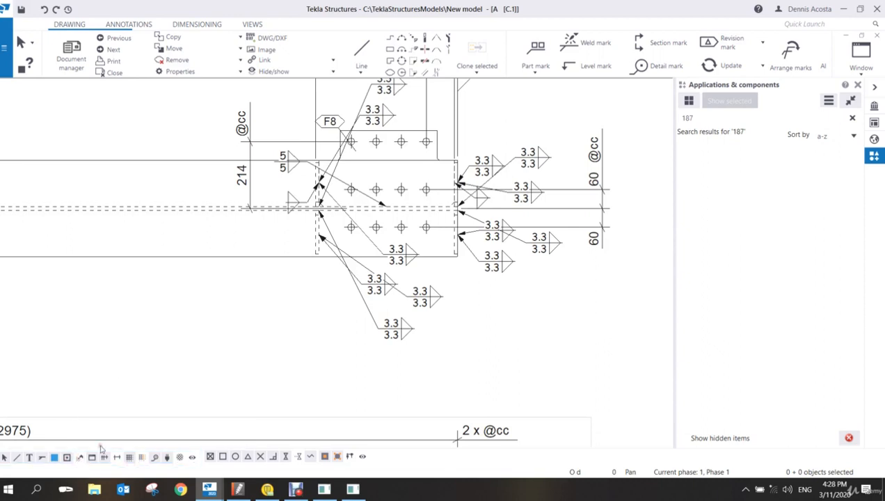
- Try to select the weld marks around the connection end of the column's upper view using the marks selection filter
double_click(80, 462)
scroll(414, 229, "down", 2)
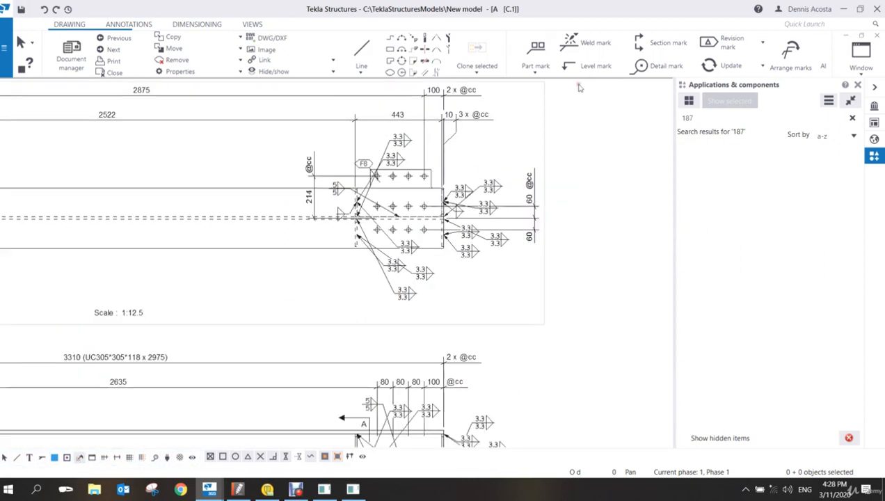
left_click_drag(600, 98, 247, 306)
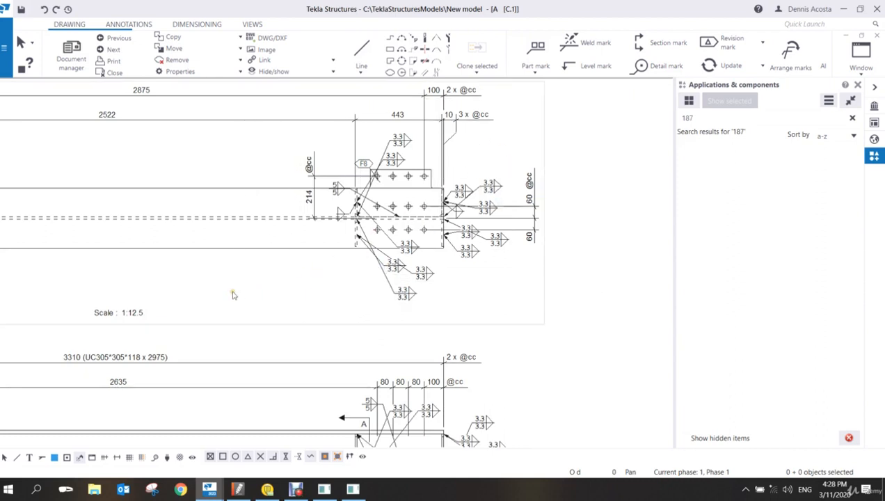
left_click(83, 460)
left_click_drag(516, 137, 328, 277)
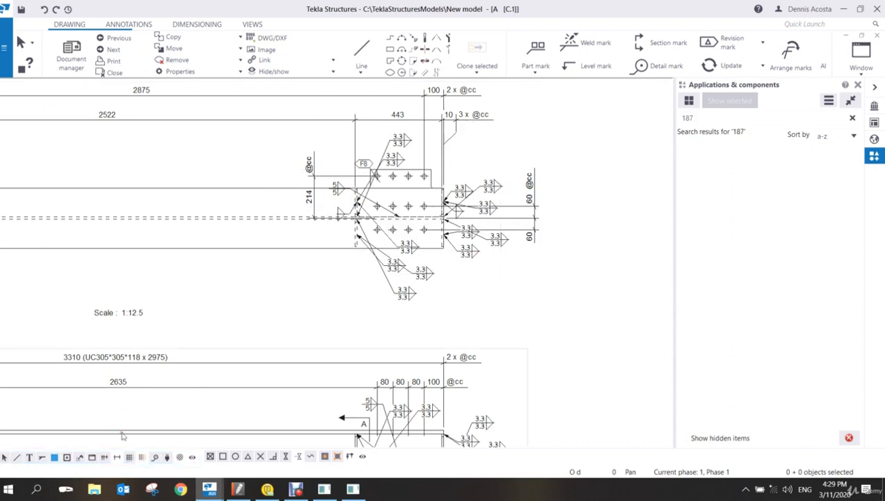
left_click(530, 285)
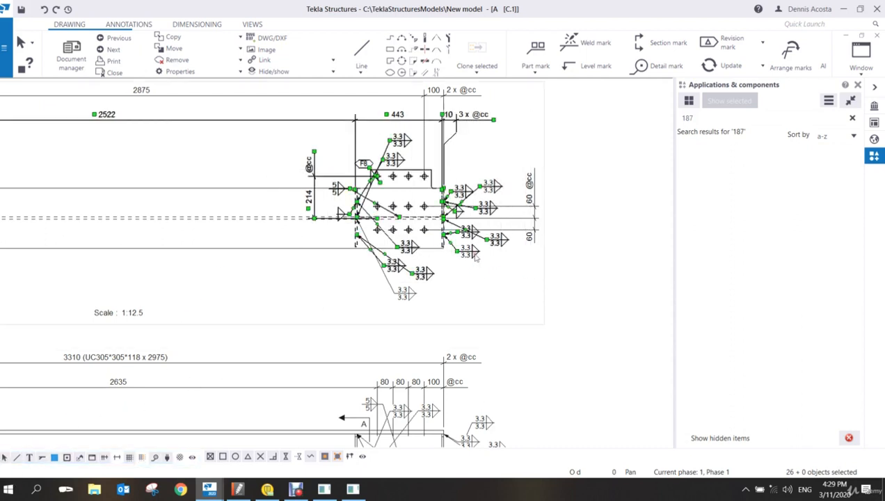
key("Escape")
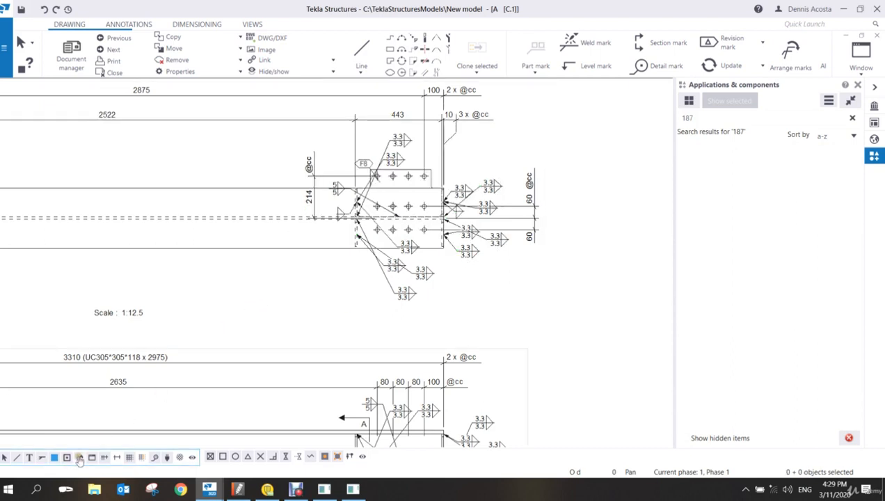
left_click_drag(273, 110, 539, 292)
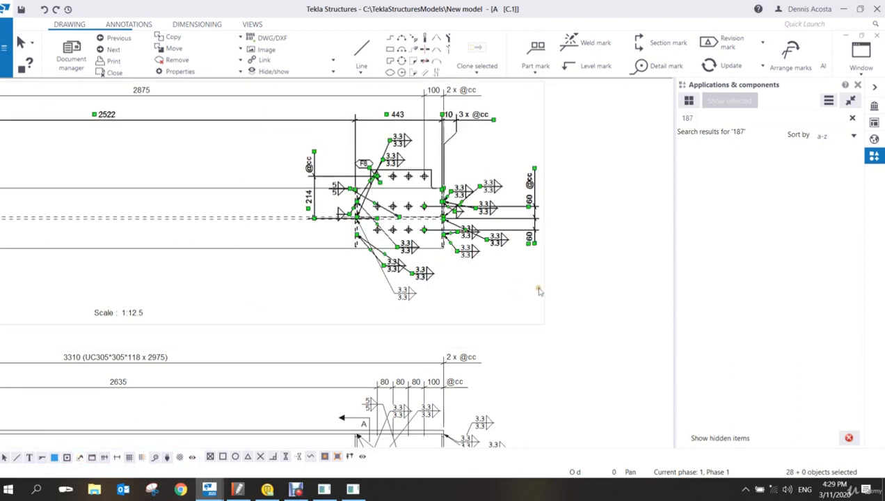
key("Escape")
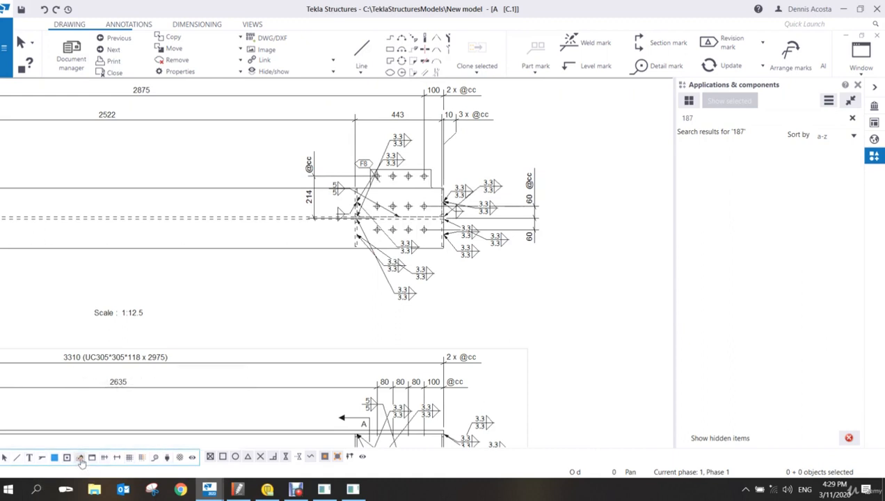
left_click_drag(497, 147, 343, 270)
left_click_drag(449, 139, 338, 247)
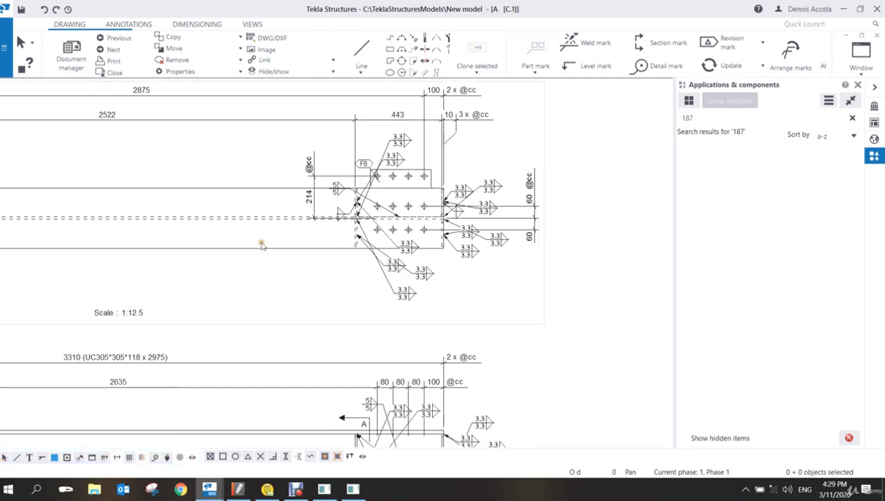
scroll(324, 273, "down", 2)
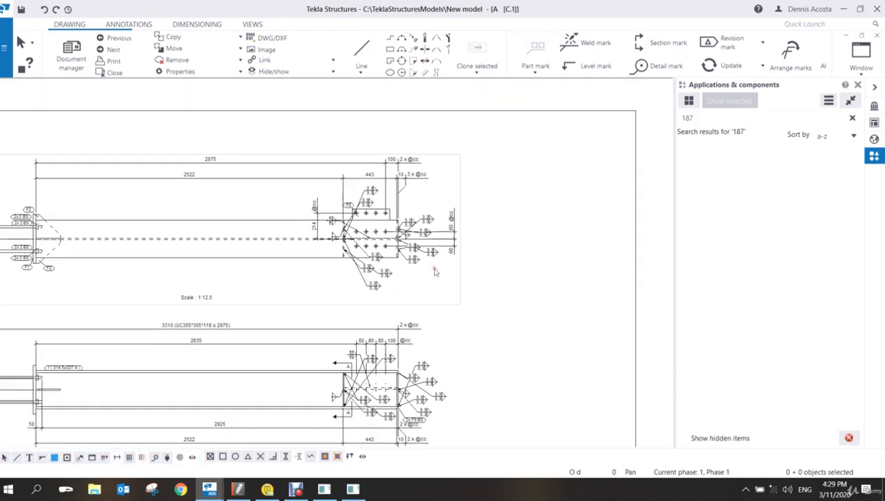
- Delete the three 3.3 weld marks at the lower corner of the connection end in the column's upper view
scroll(428, 272, "up", 2)
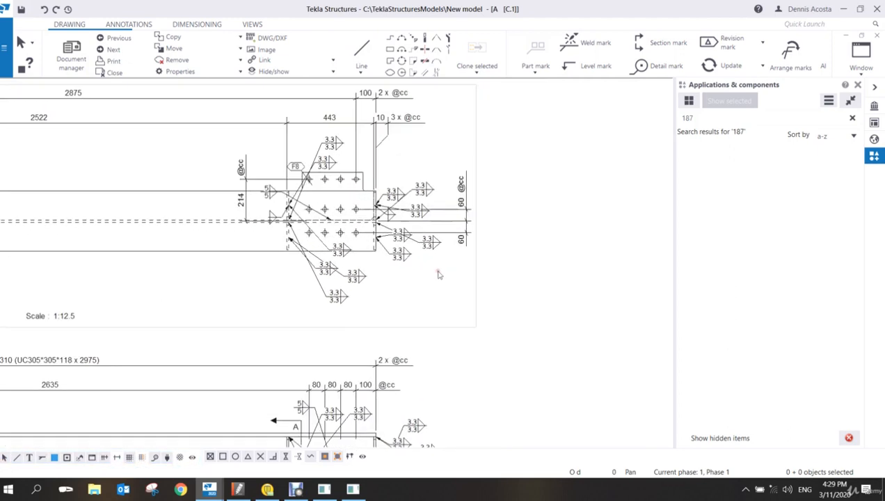
left_click(397, 254)
left_click_drag(382, 235, 382, 226)
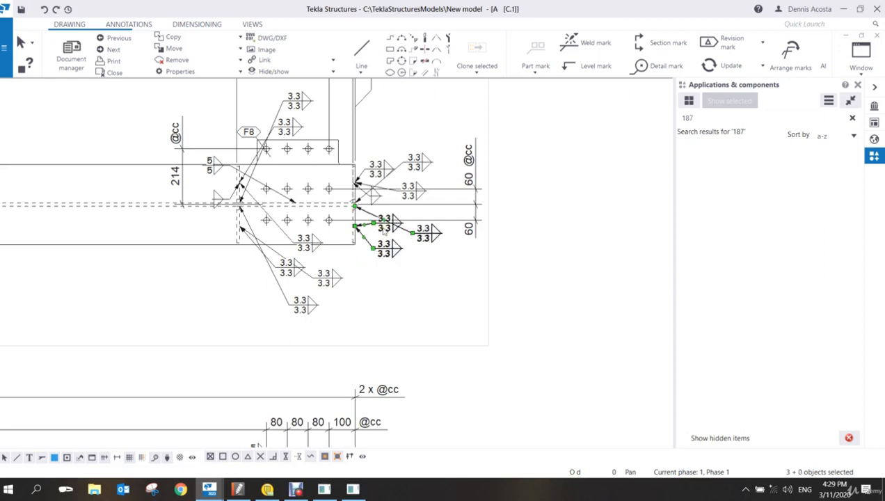
key("Delete")
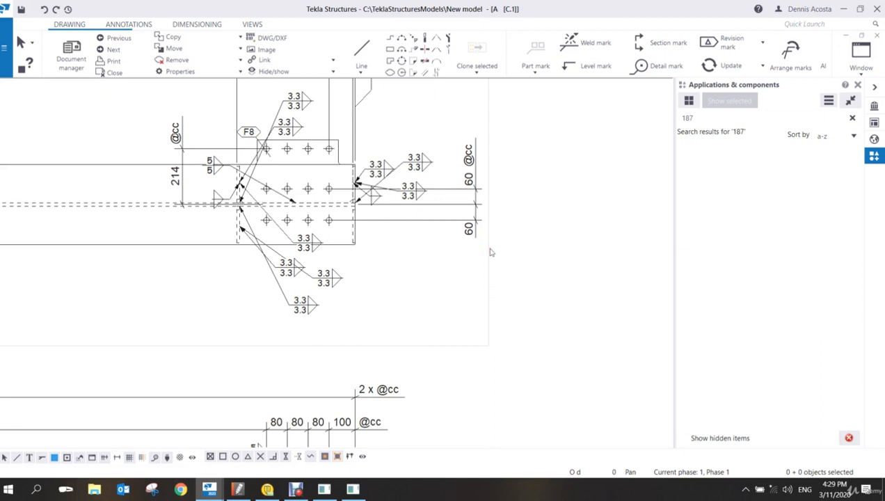
- In the upper view's properties, set the weld mark visibility for Welds to None and modify the view
left_click(490, 252)
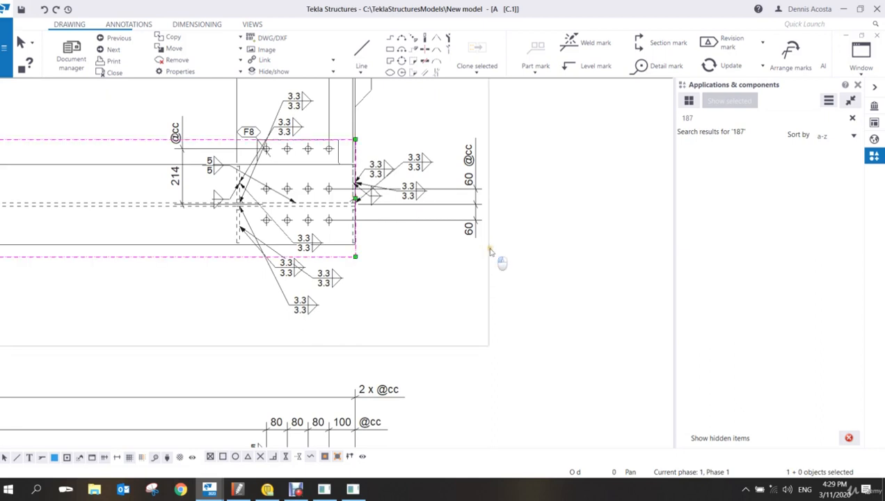
double_click(490, 252)
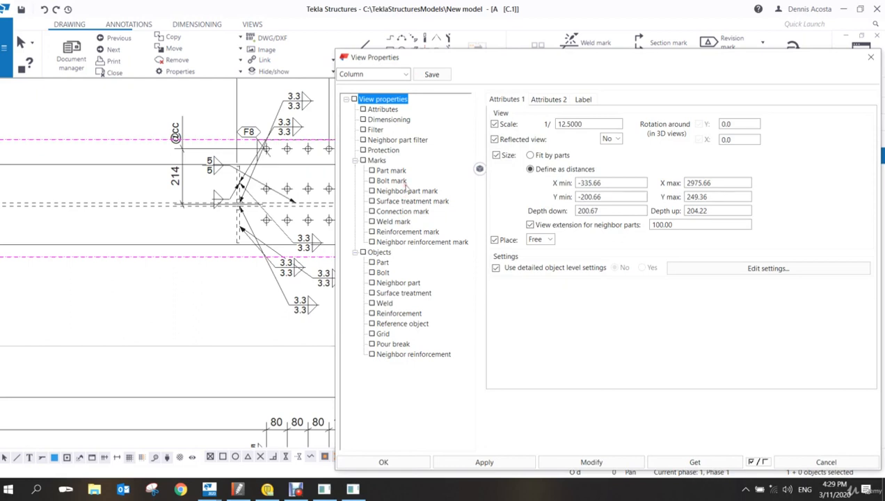
left_click(402, 221)
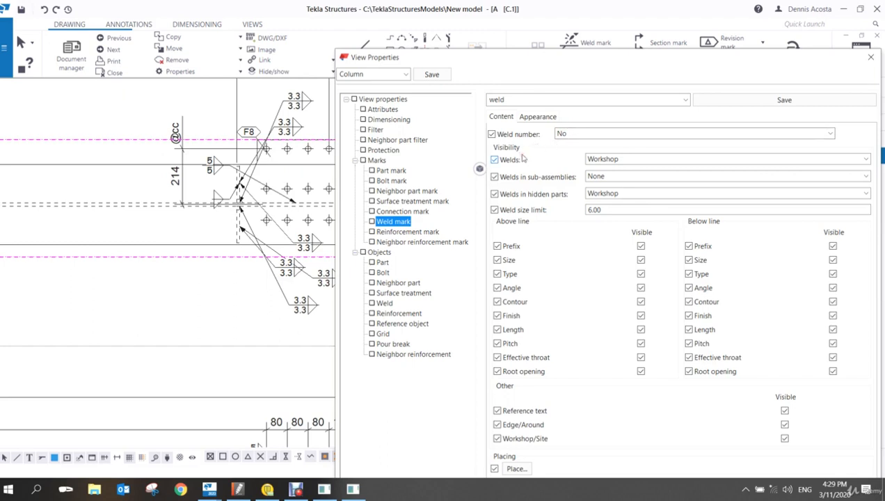
left_click(385, 304)
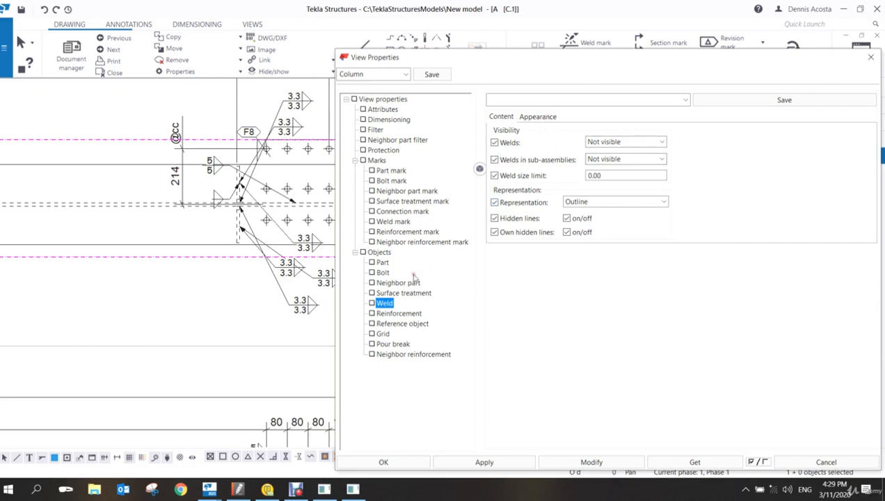
left_click(395, 221)
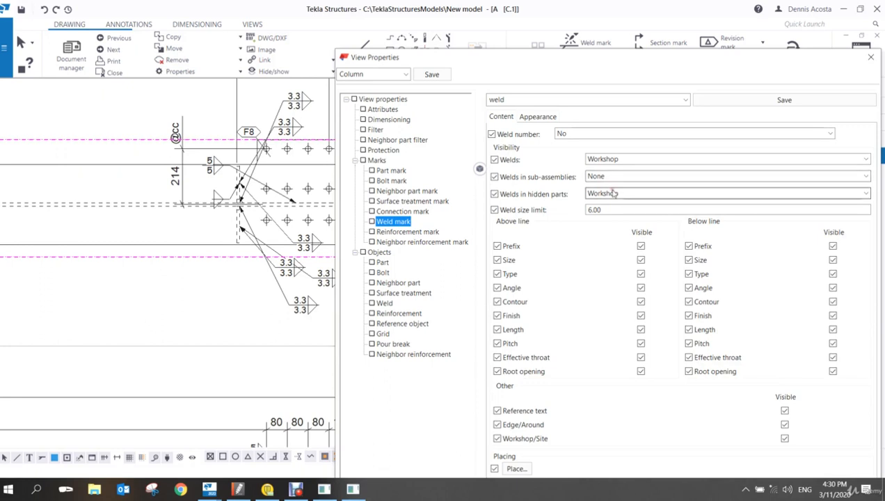
left_click(628, 159)
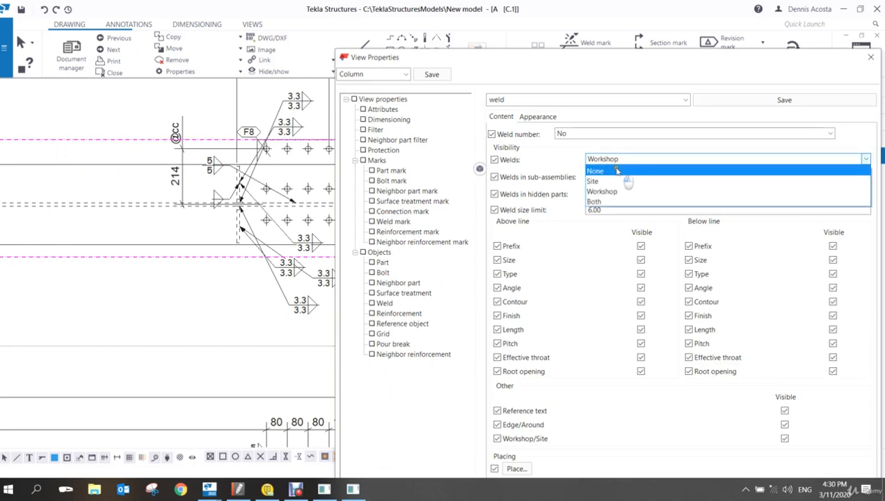
left_click(616, 171)
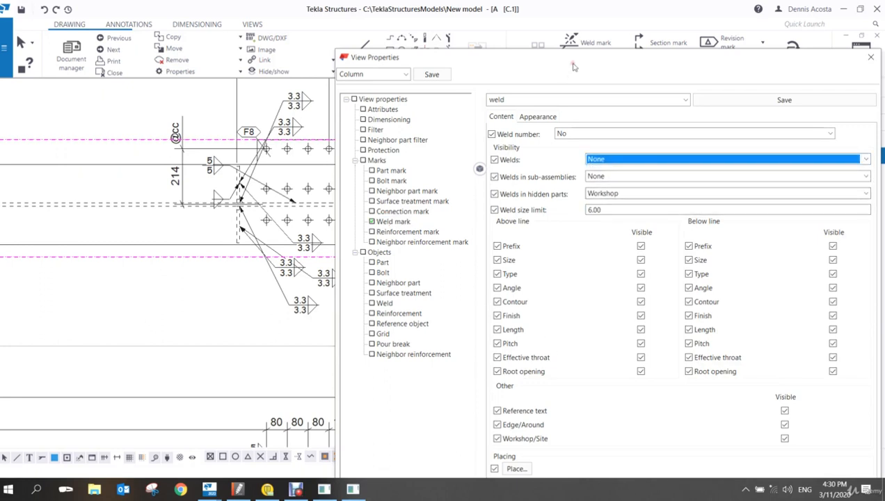
left_click_drag(569, 62, 656, 29)
left_click(658, 462)
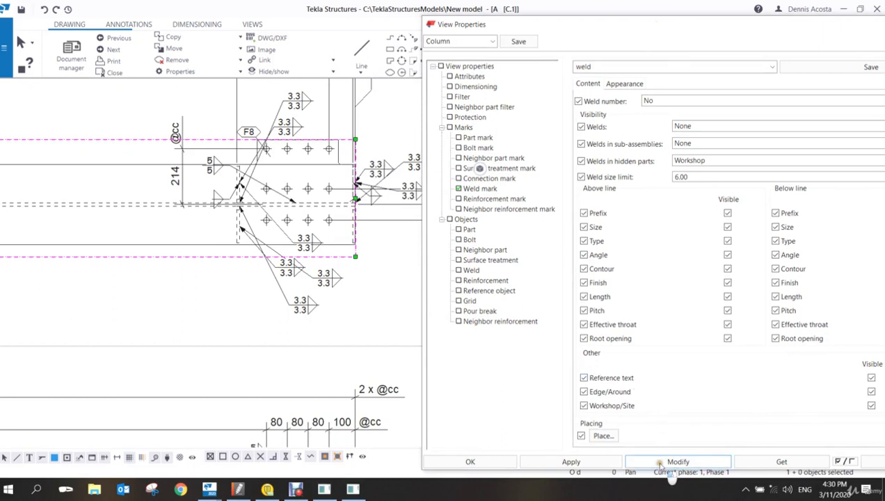
- Apply the same weld mark setting to the column's lower main view and close the view properties
middle_click_drag(328, 215, 282, 223)
scroll(307, 195, "down", 2)
scroll(289, 218, "down", 3)
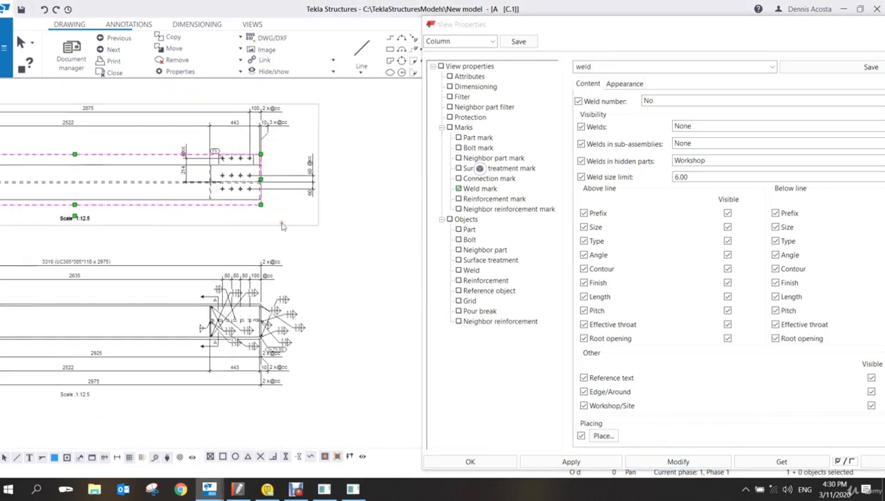
middle_click_drag(359, 283, 316, 256)
left_click(306, 253)
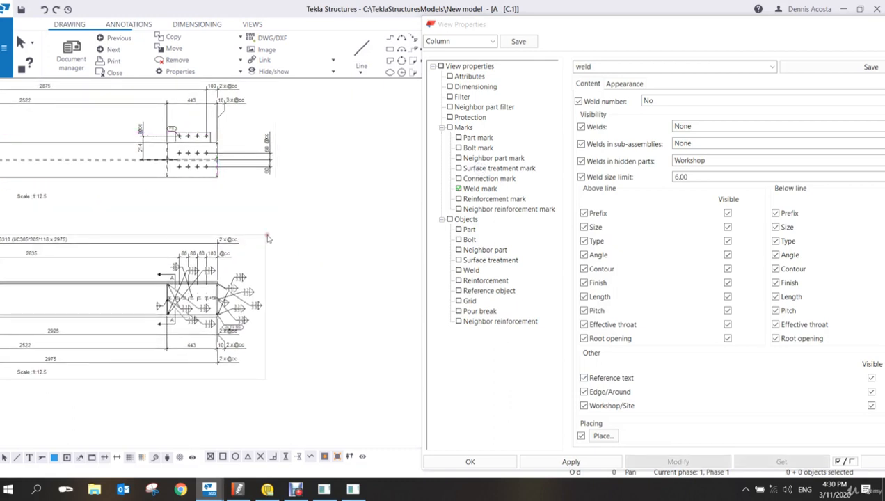
left_click(267, 238)
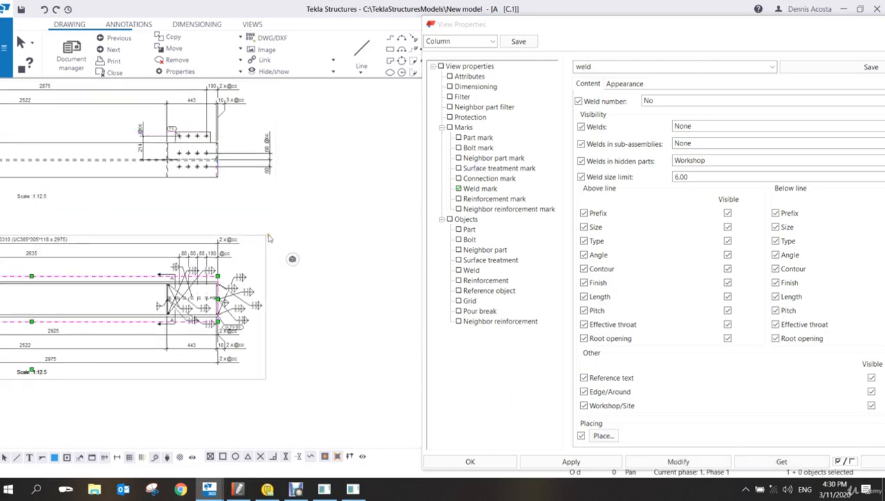
left_click(671, 461)
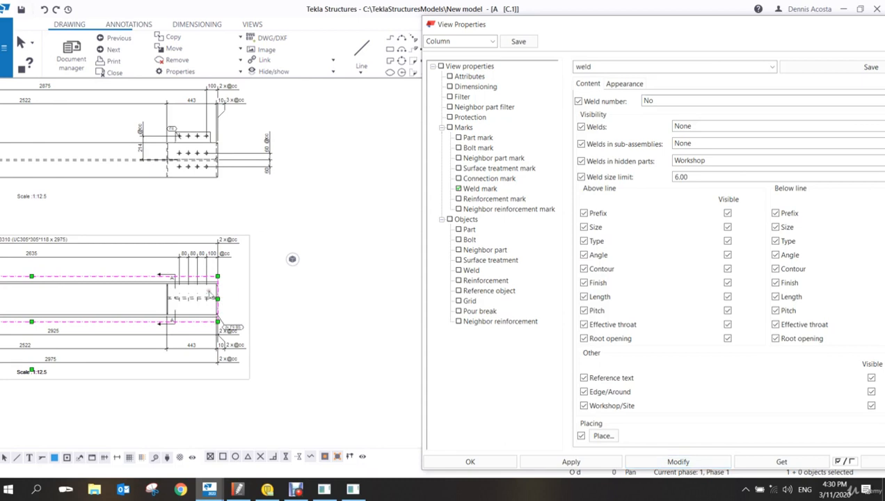
scroll(209, 291, "up", 1)
left_click(470, 461)
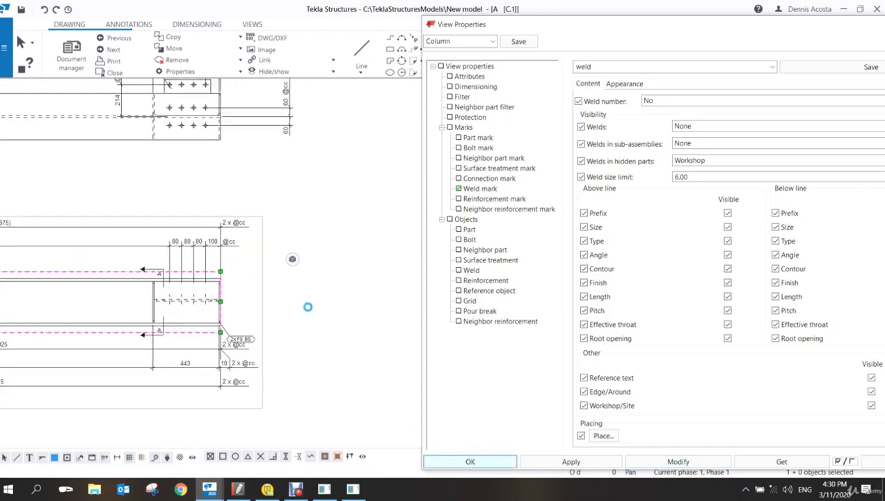
- Examine the cleaned-up column drawing, checking the lower view's connection end, its dimensions and the whole sheet
scroll(307, 306, "down", 1)
middle_click_drag(309, 217, 498, 206)
scroll(496, 213, "down", 4)
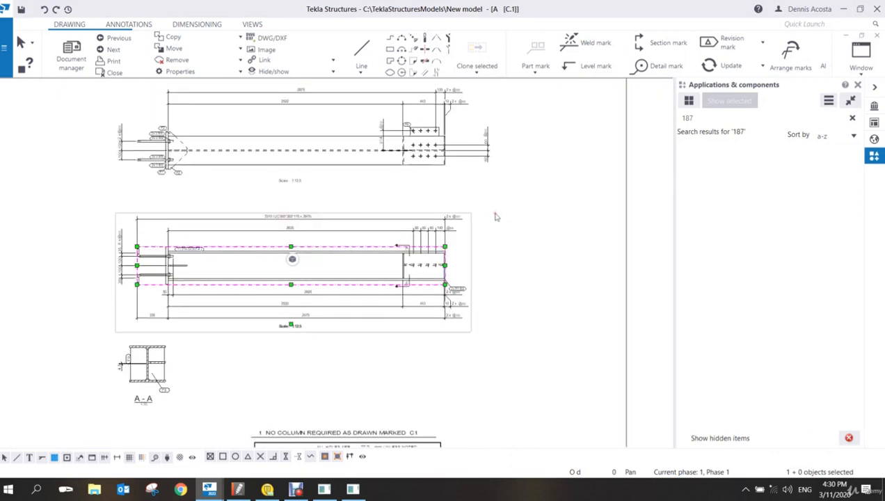
scroll(496, 216, "down", 1)
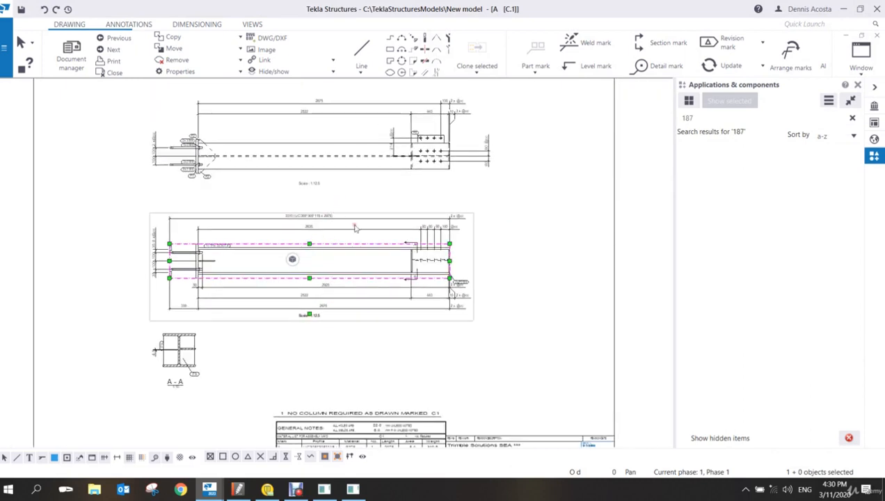
scroll(355, 230, "up", 4)
scroll(426, 317, "down", 1)
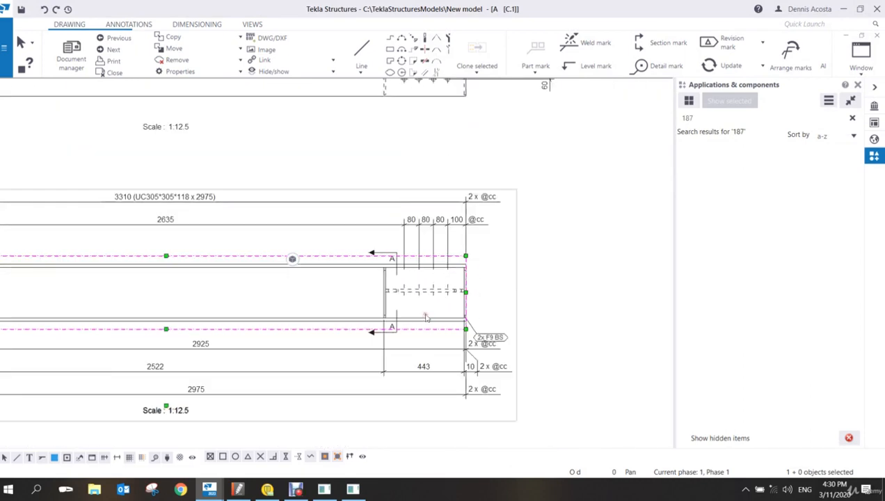
scroll(426, 317, "down", 3)
scroll(438, 306, "up", 3)
scroll(450, 284, "down", 2)
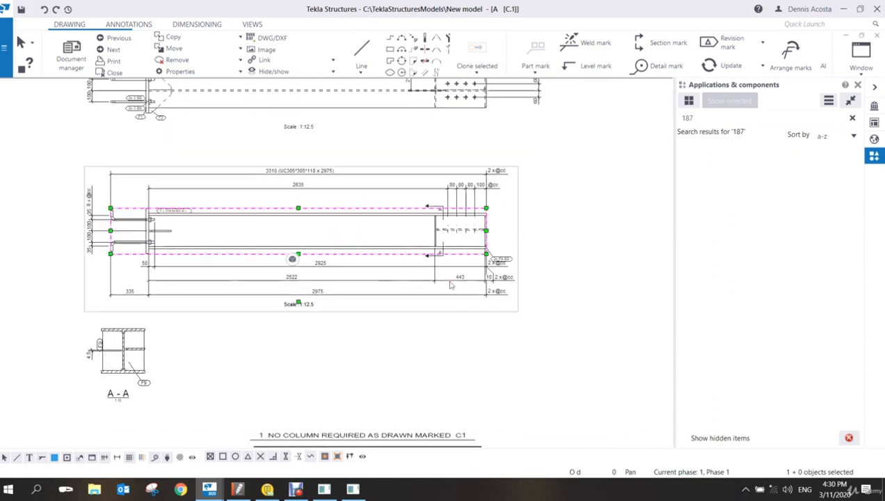
scroll(450, 285, "down", 1)
scroll(448, 281, "up", 1)
scroll(454, 275, "down", 2)
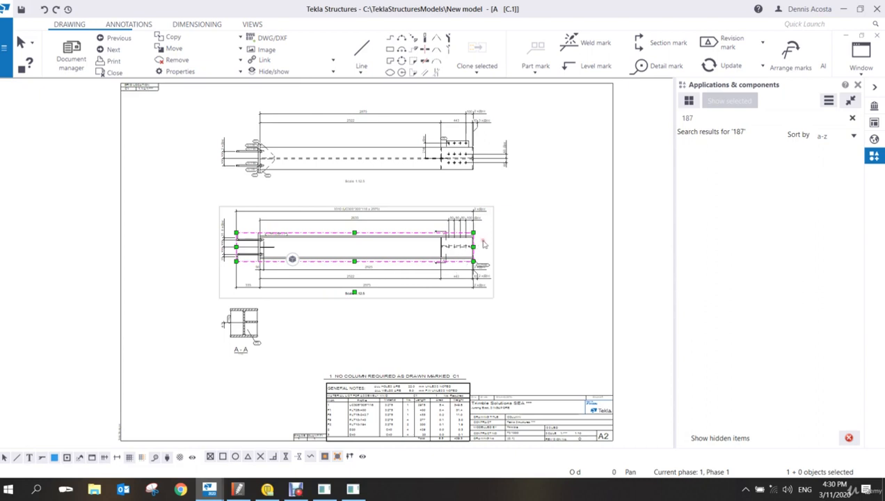
- Modify the assembly drawing's layout to include single-parts, using the Plate single-part attributes
middle_click_drag(480, 240, 408, 215)
left_click(499, 171)
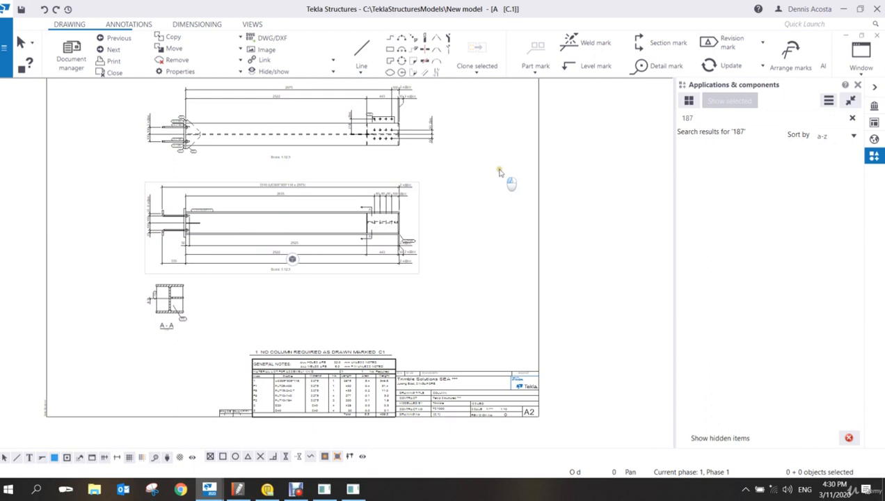
double_click(499, 172)
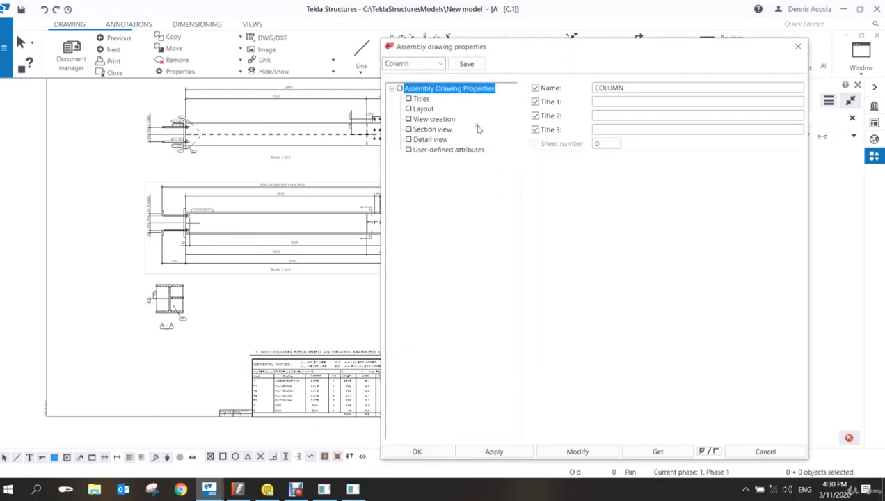
left_click(423, 110)
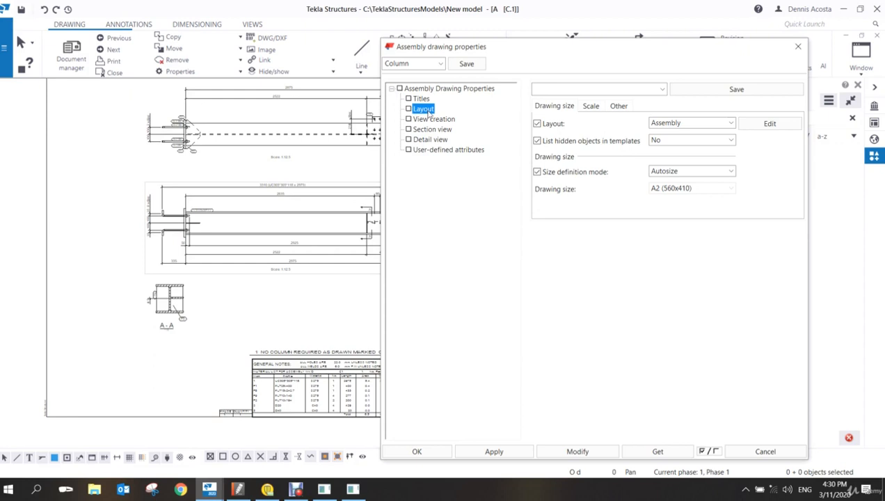
mouse_move(625, 49)
left_mouse_down()
mouse_move(652, 54)
mouse_move(706, 40)
left_mouse_up()
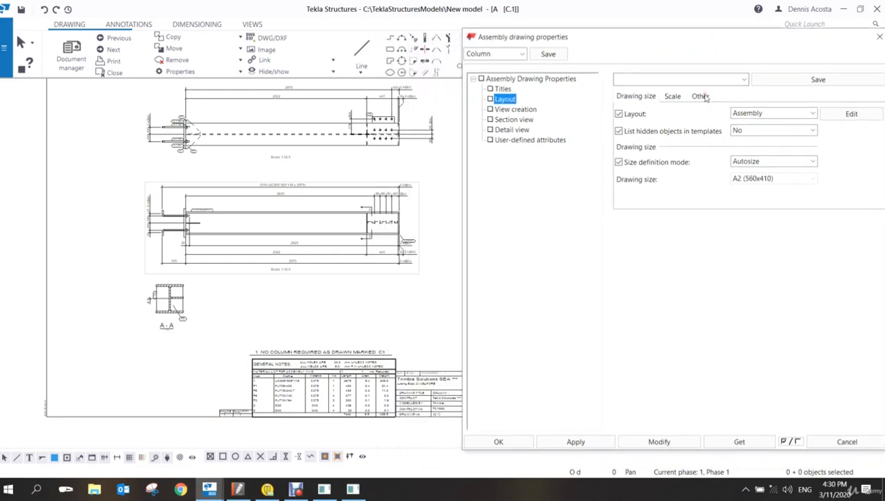
left_click(700, 96)
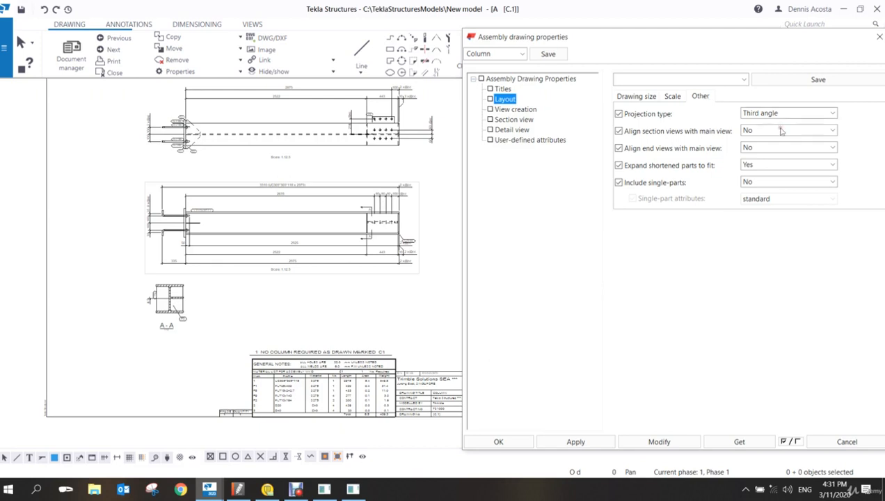
left_click(764, 181)
left_click(765, 205)
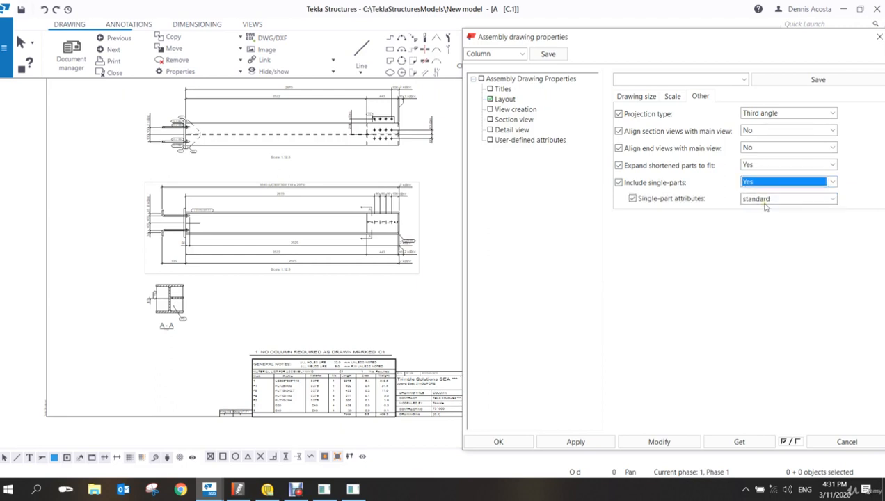
left_click(765, 201)
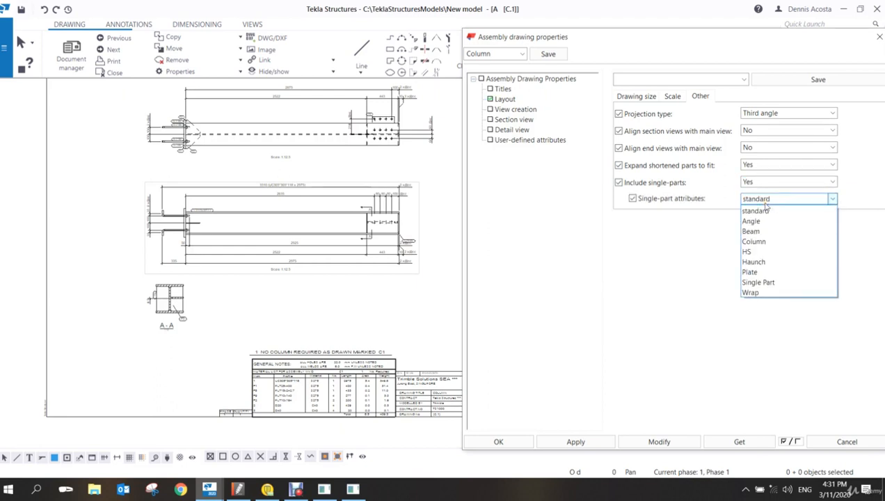
left_click(769, 273)
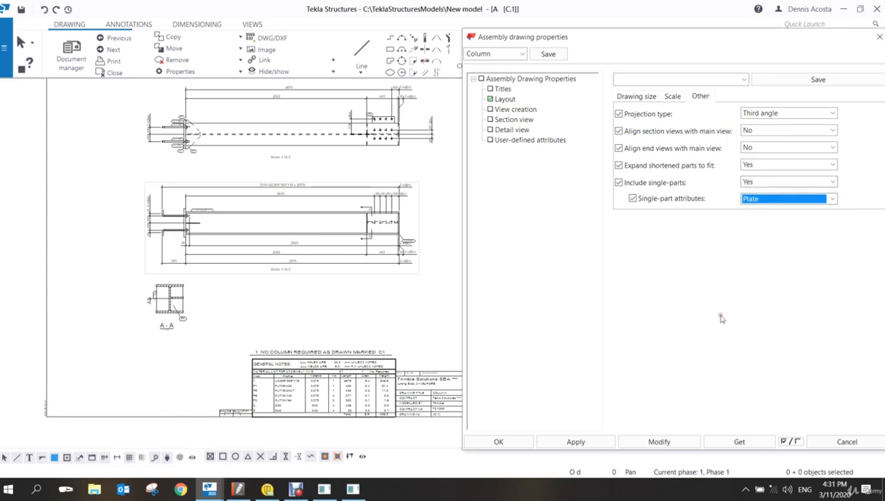
left_click(665, 439)
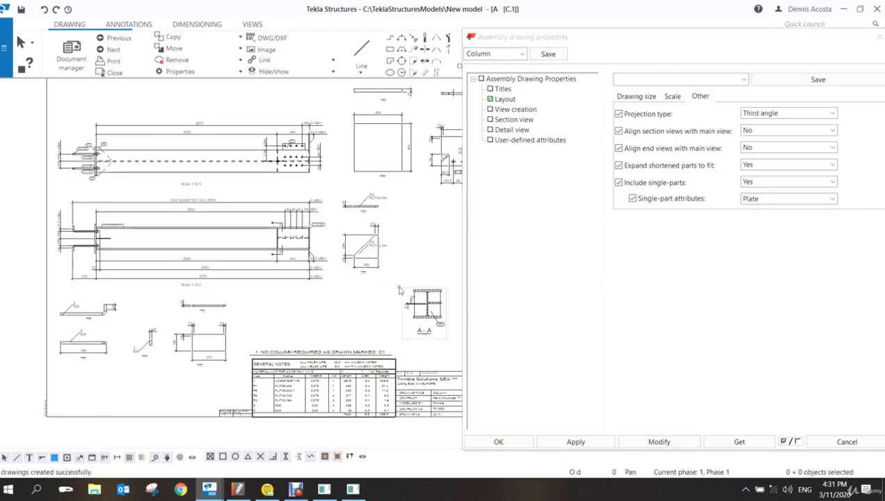
- Examine the added single-part views on the sheet, especially the dimensions and bolt holes of plate F8
scroll(345, 257, "up", 2)
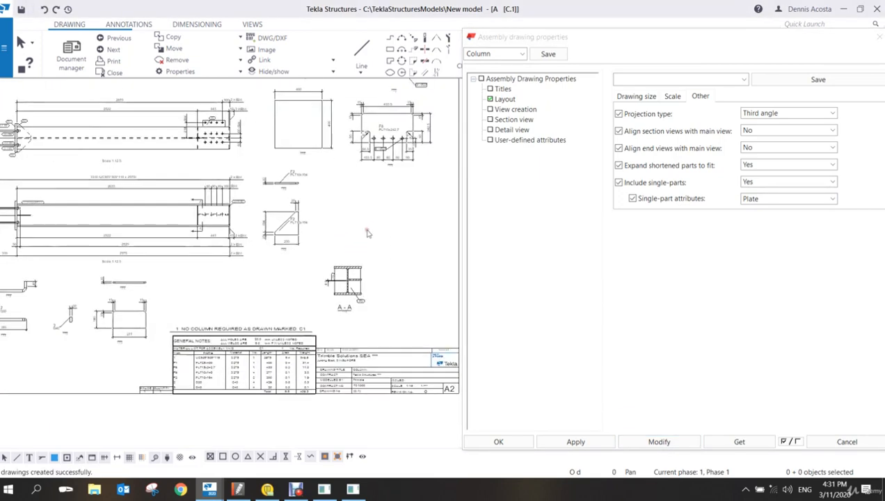
middle_click_drag(382, 223, 394, 240)
scroll(396, 241, "down", 1)
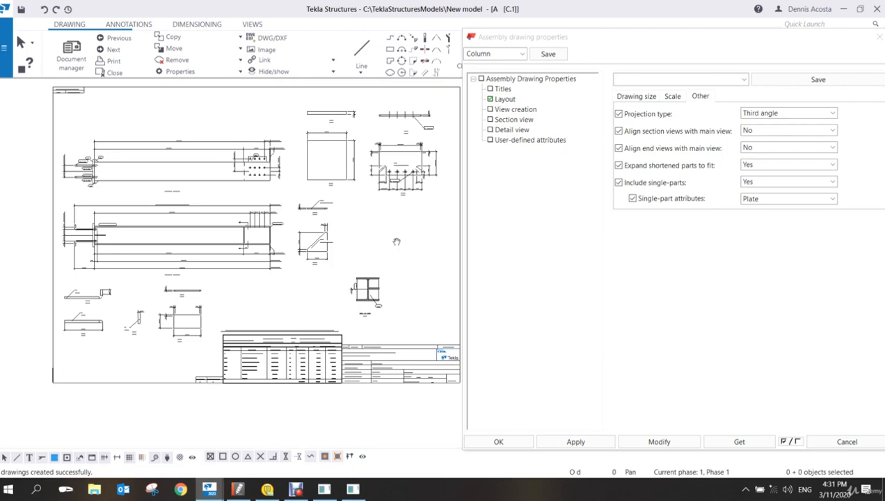
scroll(417, 167, "up", 6)
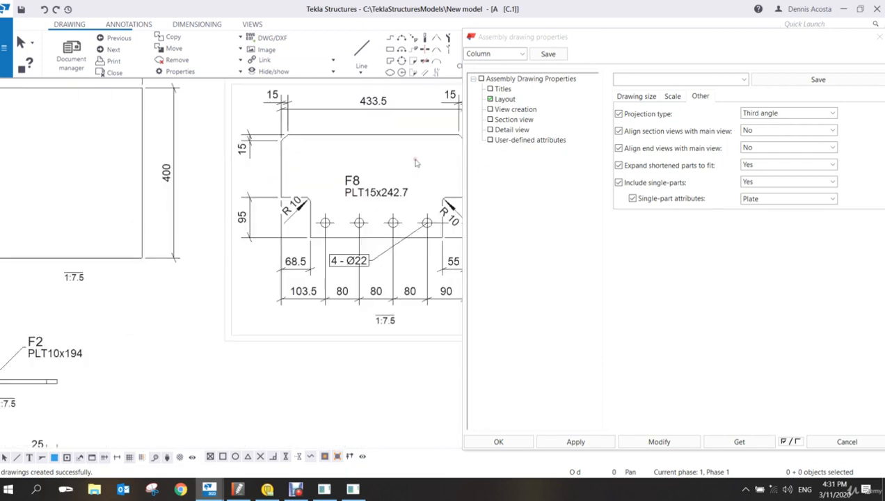
mouse_move(415, 163)
middle_mouse_down()
mouse_move(265, 150)
mouse_move(272, 224)
middle_mouse_up()
scroll(264, 168, "up", 1)
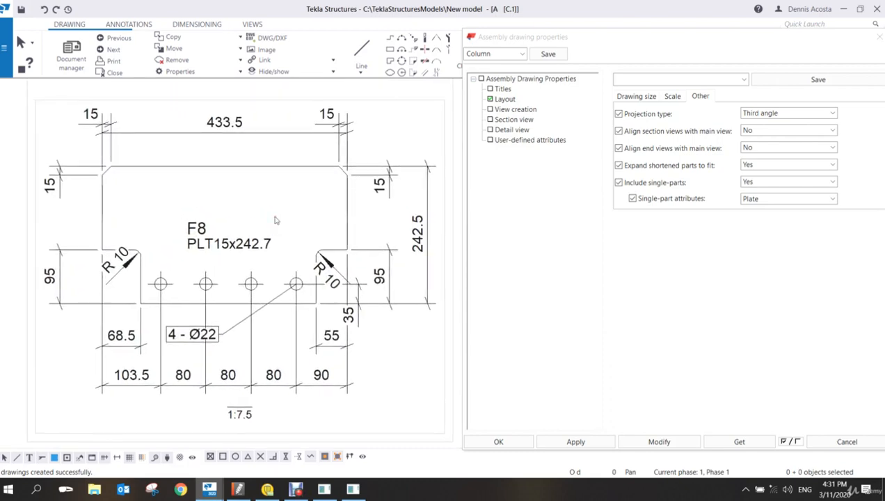
scroll(275, 220, "down", 8)
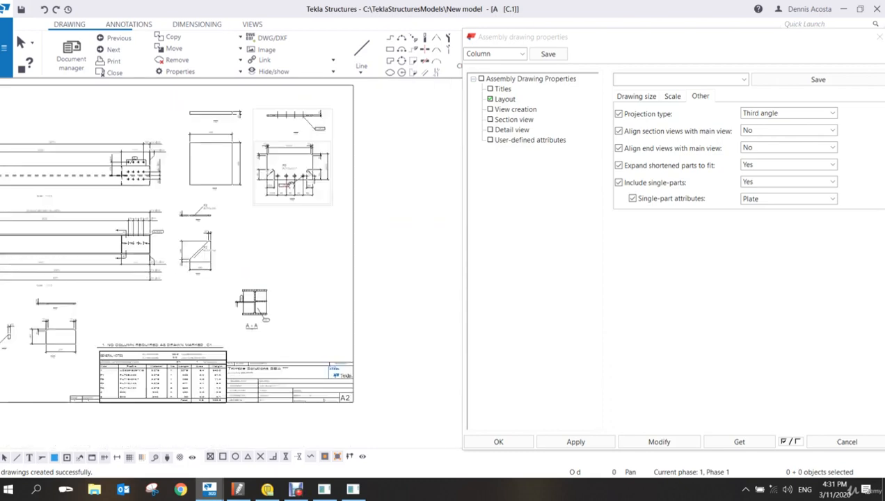
- Read the general notes and the material list of column C1 on the sheet
scroll(285, 247, "up", 4)
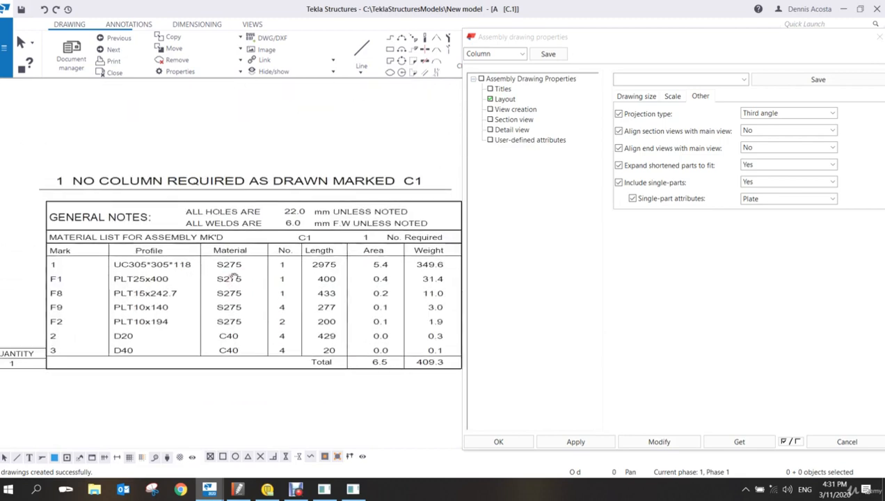
middle_click_drag(245, 286, 212, 271)
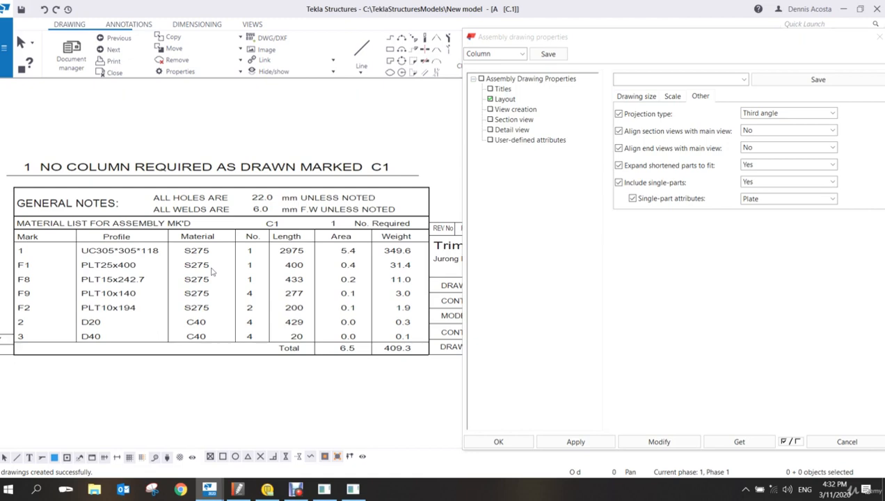
scroll(216, 259, "down", 5)
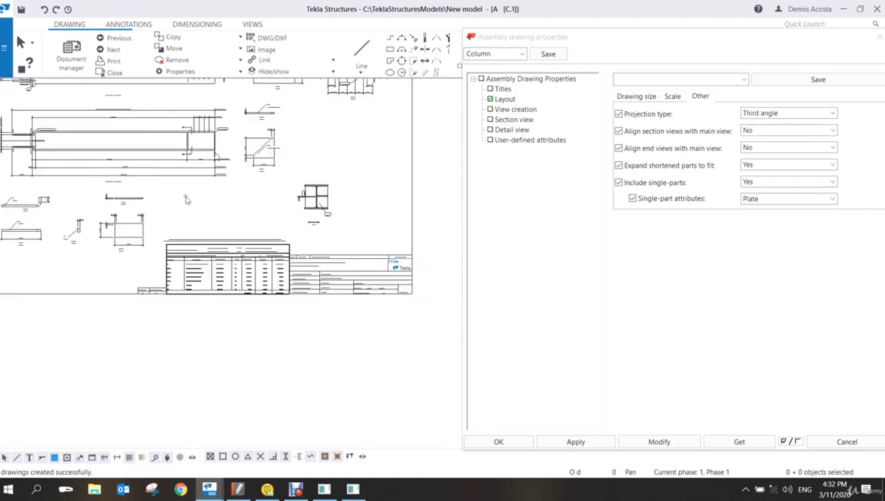
- Move section view A-A to just below the connection end of the column's lower main view
scroll(216, 213, "up", 2)
scroll(216, 213, "up", 3)
scroll(215, 230, "down", 3)
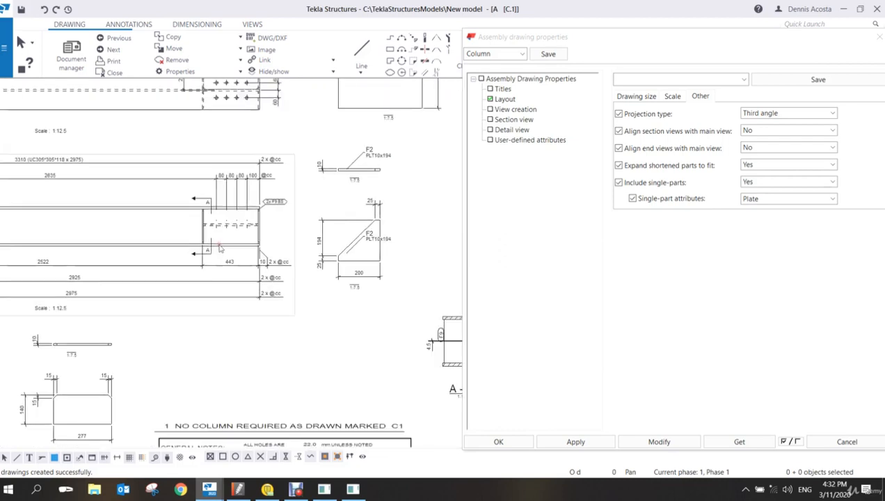
left_click(214, 255)
scroll(384, 313, "up", 2)
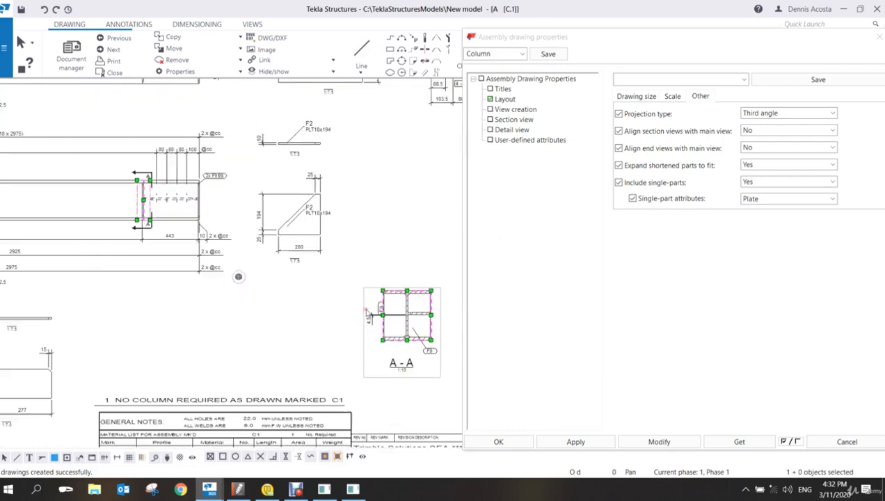
left_click_drag(377, 285, 82, 283)
scroll(132, 216, "up", 3)
scroll(385, 326, "down", 2)
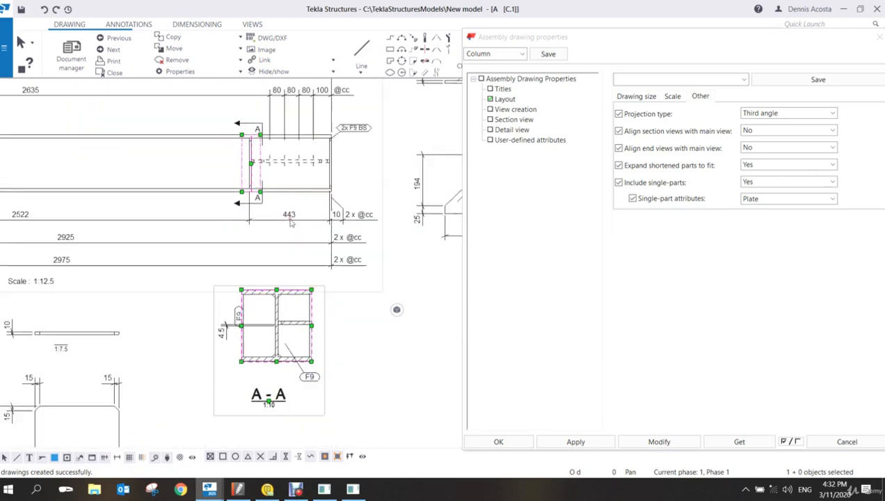
- Move section A-A's cut off the stiffener onto the plain column length towards the base plate
left_click(385, 326)
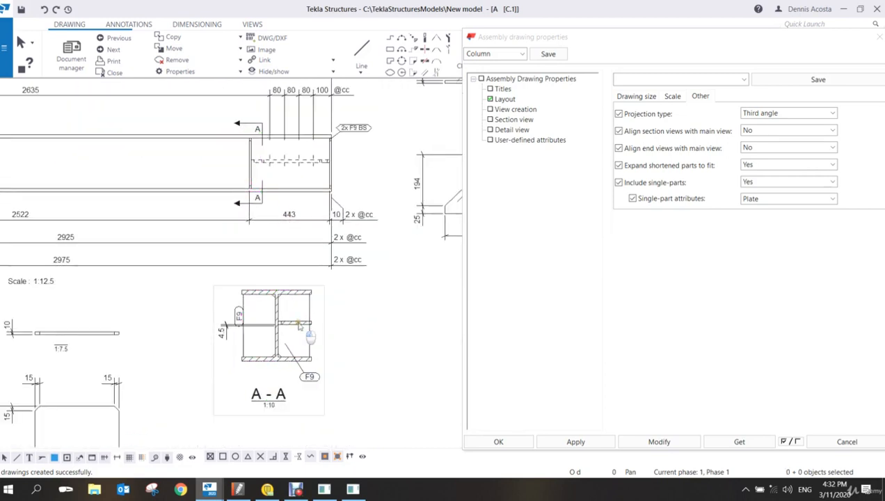
left_click(262, 203)
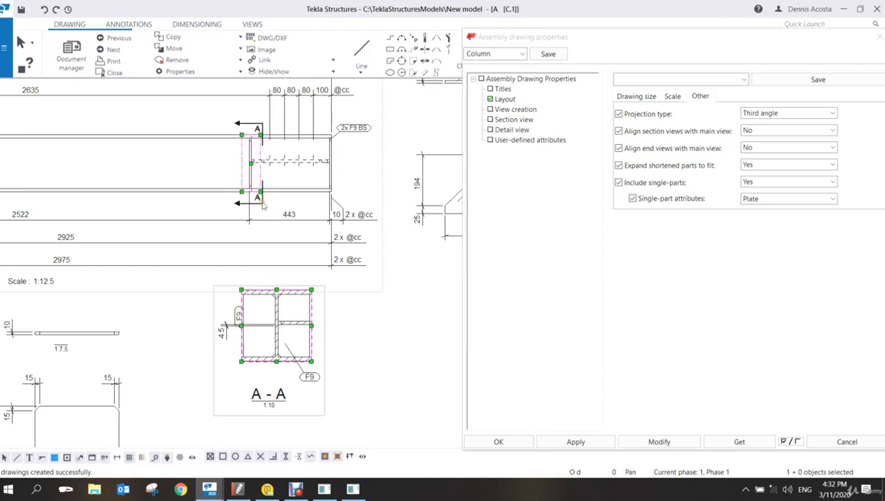
left_click(251, 191, "shift")
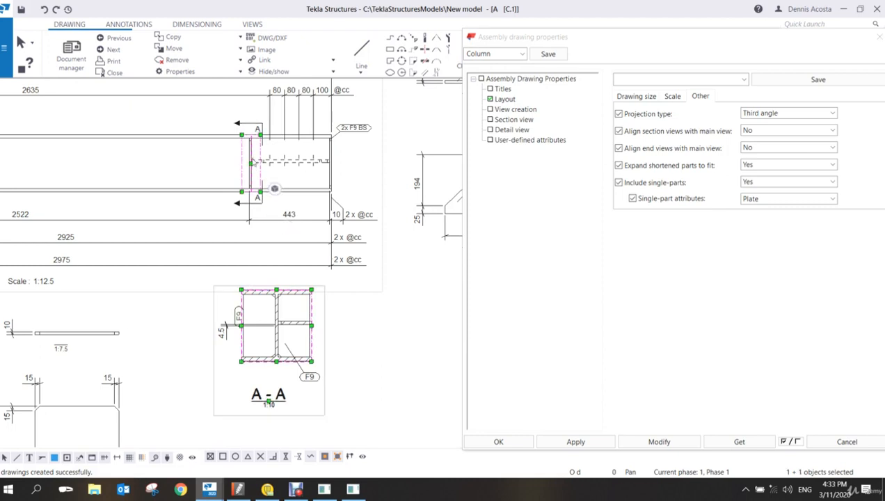
left_click_drag(252, 165, 207, 158)
scroll(254, 278, "up", 2)
left_click(321, 405)
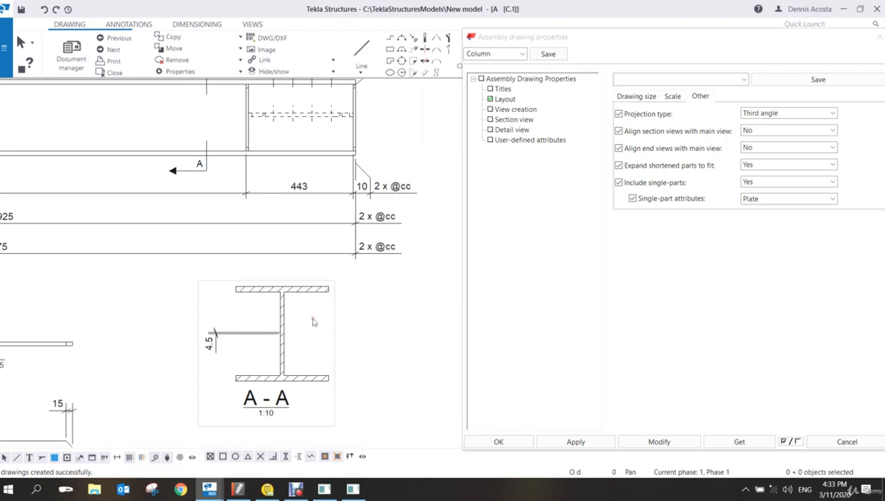
- Move section A-A's cut into the bolt group at the column's connection end
scroll(313, 322, "down", 2)
left_click(233, 187)
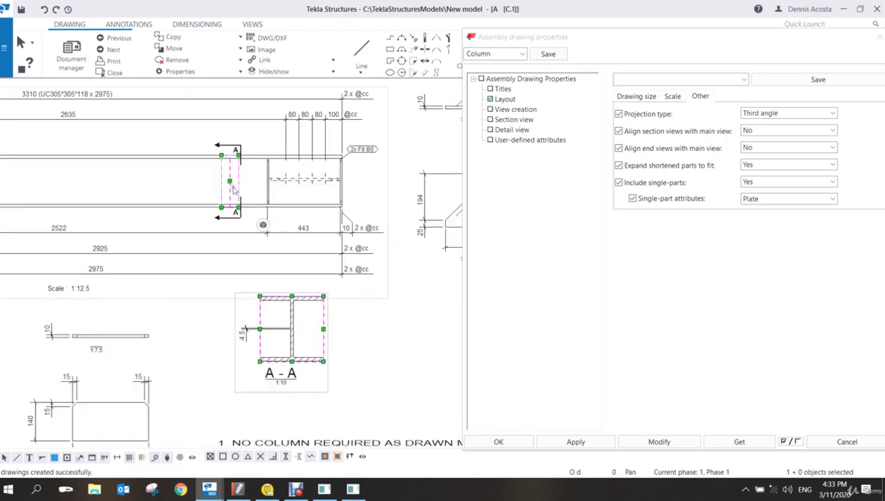
left_click_drag(230, 181, 307, 181)
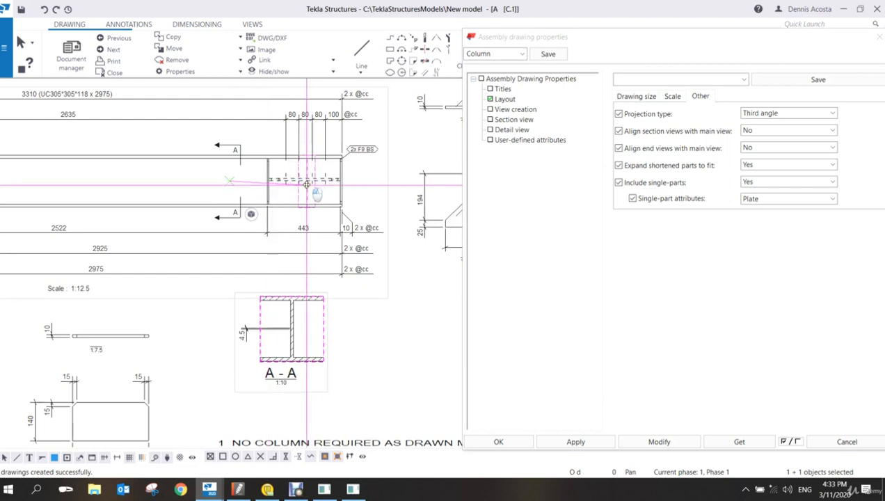
left_click(383, 338)
scroll(382, 339, "up", 2)
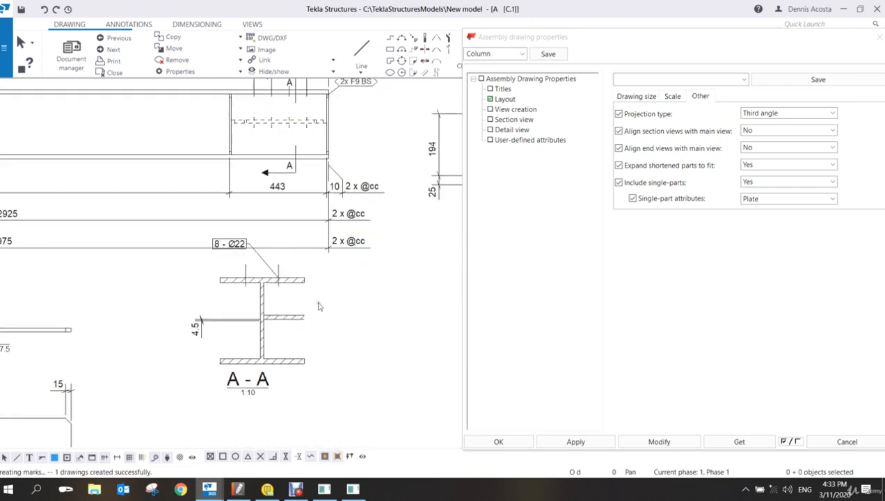
- Widen the boundary of section view A-A to include the full connection plate and its bolt
mouse_move(309, 278)
left_mouse_down()
mouse_move(300, 277)
mouse_move(327, 279)
left_mouse_up()
mouse_move(327, 368)
left_mouse_down()
mouse_move(348, 375)
mouse_move(324, 374)
left_mouse_up()
left_click(370, 378)
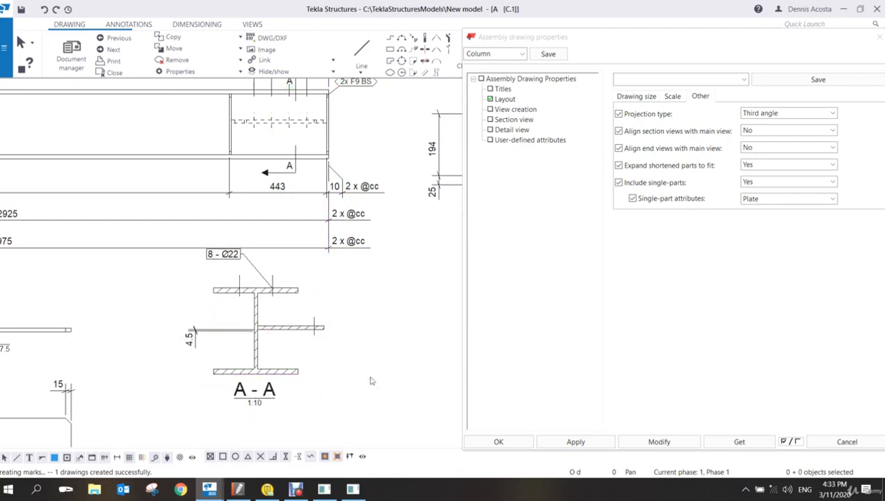
- Examine the column's base plate end in both main views and close the assembly drawing properties
scroll(370, 380, "down", 3)
scroll(258, 279, "down", 1)
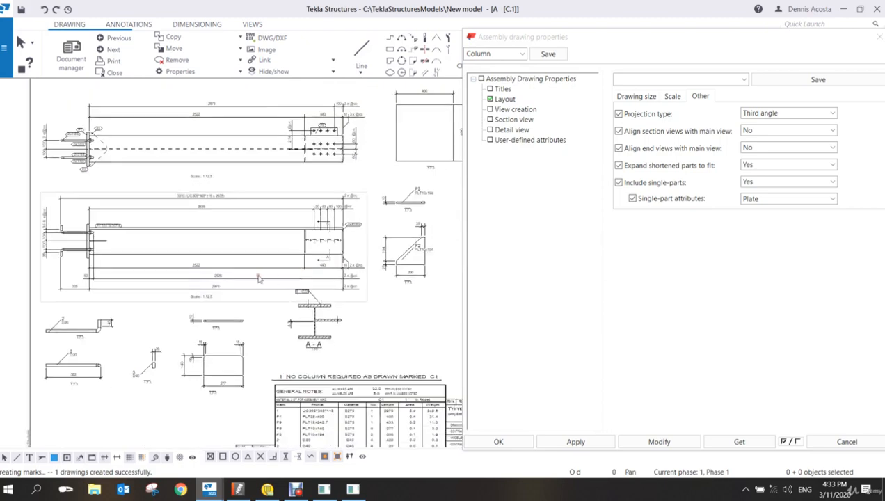
scroll(258, 278, "up", 1)
scroll(191, 257, "up", 2)
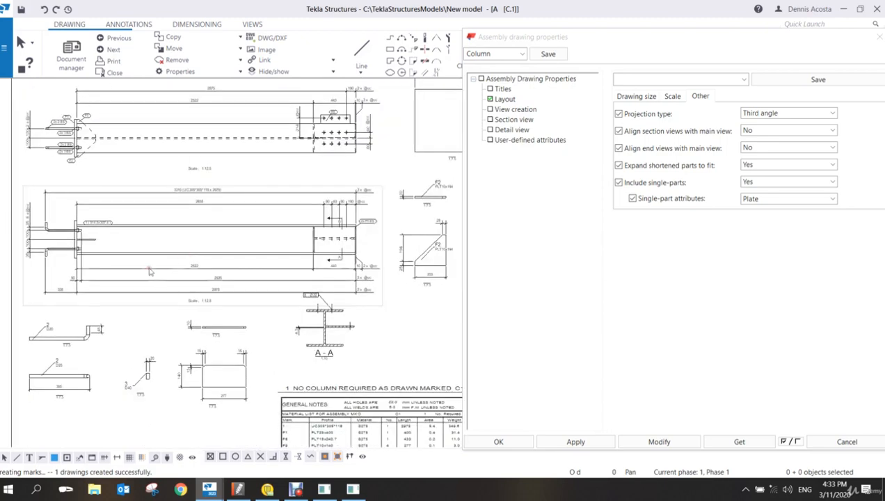
scroll(149, 271, "up", 5)
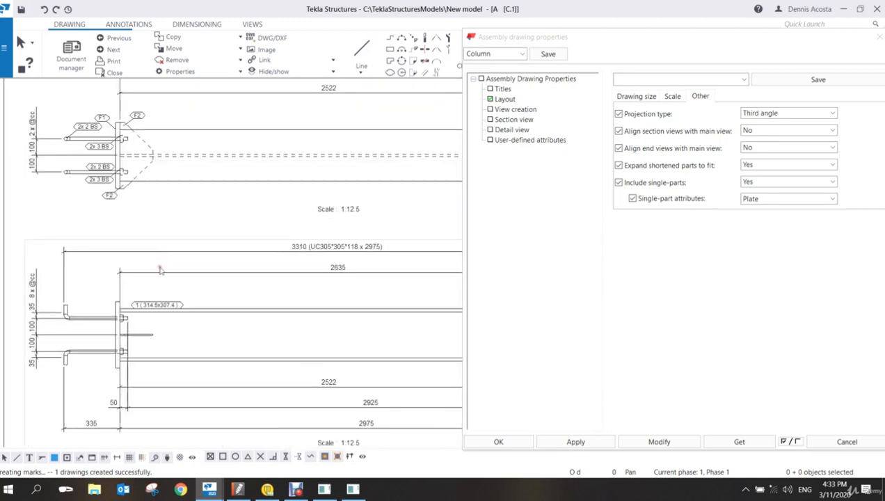
middle_click_drag(160, 270, 165, 219)
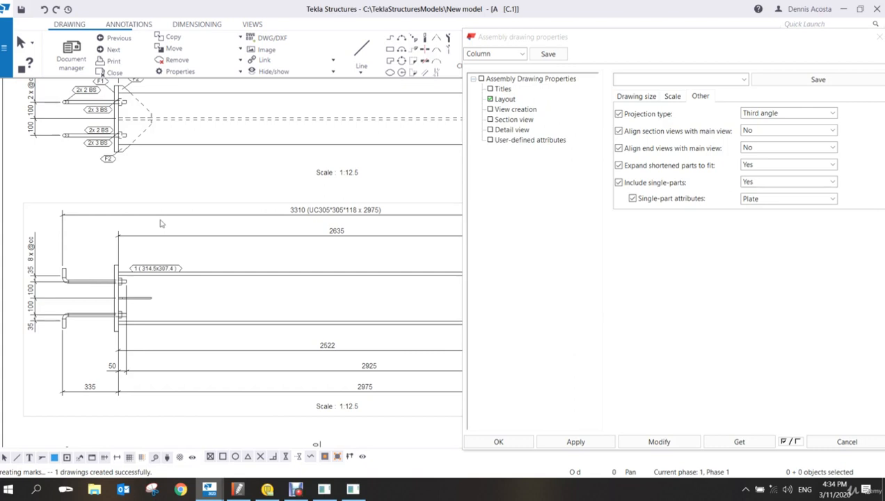
scroll(424, 358, "down", 4)
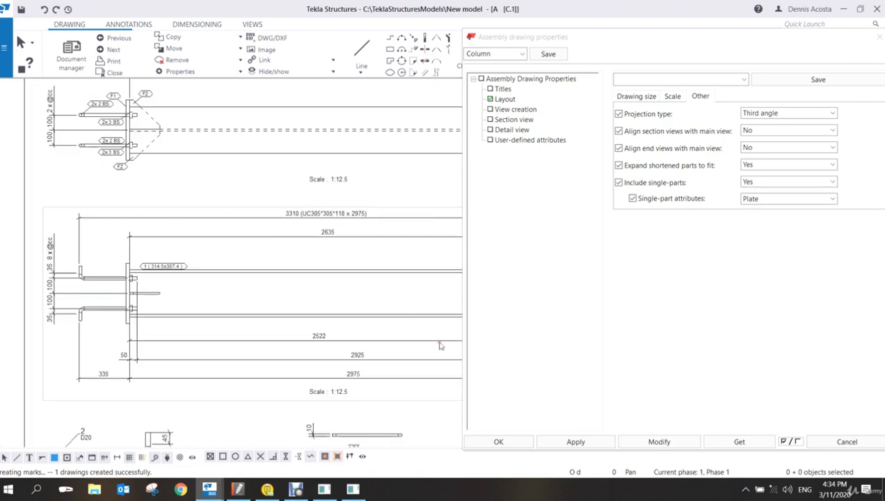
left_click(498, 441)
- Examine the whole sheet, the plate F2 views, the connection end and the anchor bolts in the lower main view
scroll(431, 292, "down", 3)
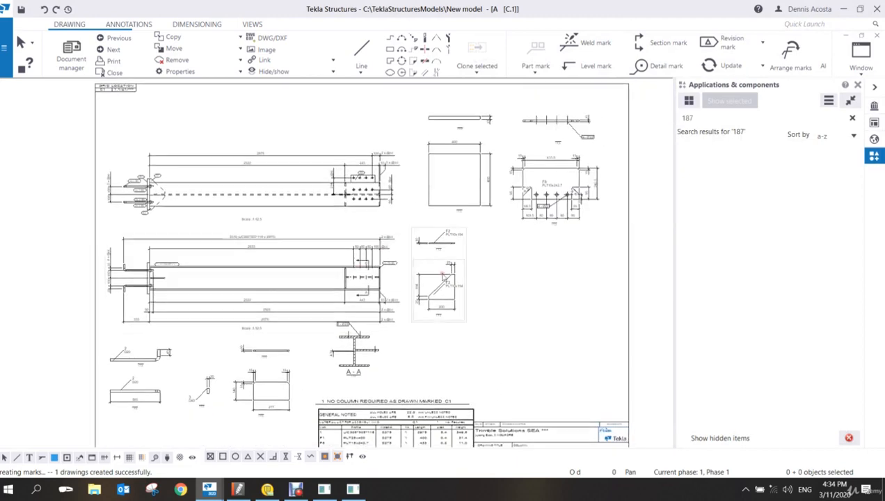
scroll(442, 278, "up", 3)
scroll(452, 280, "down", 3)
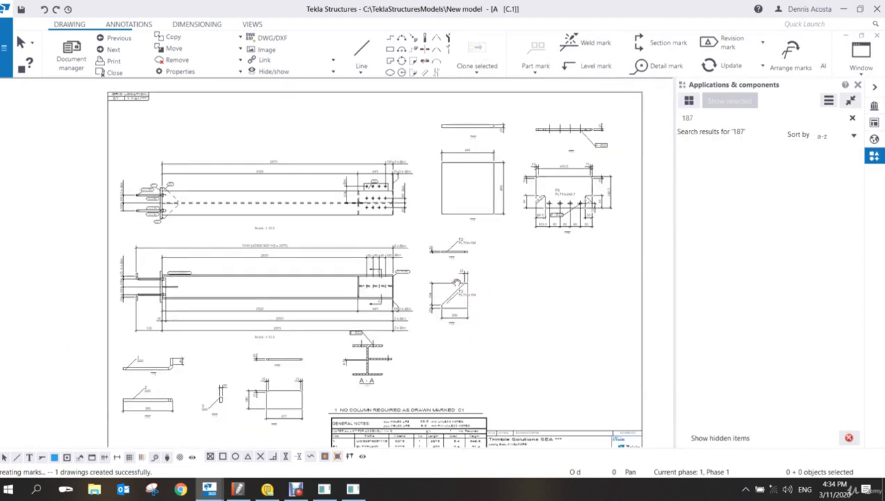
scroll(456, 281, "up", 3)
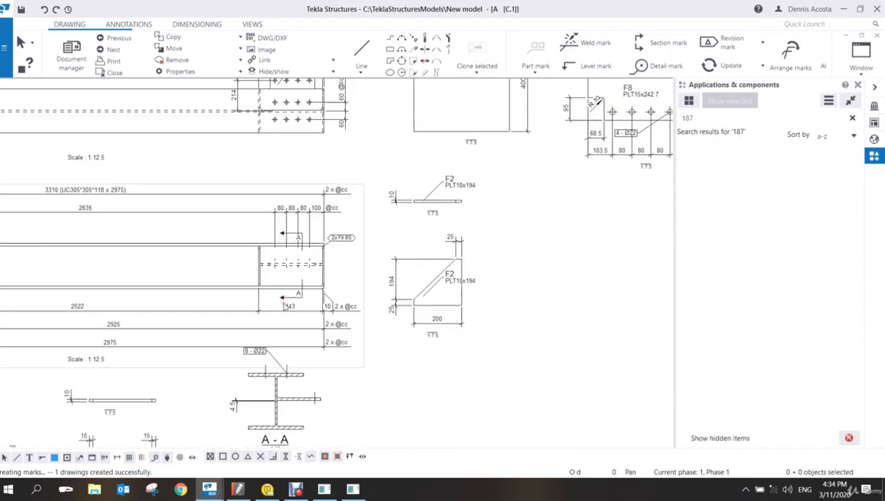
scroll(285, 305, "down", 3)
scroll(176, 306, "up", 3)
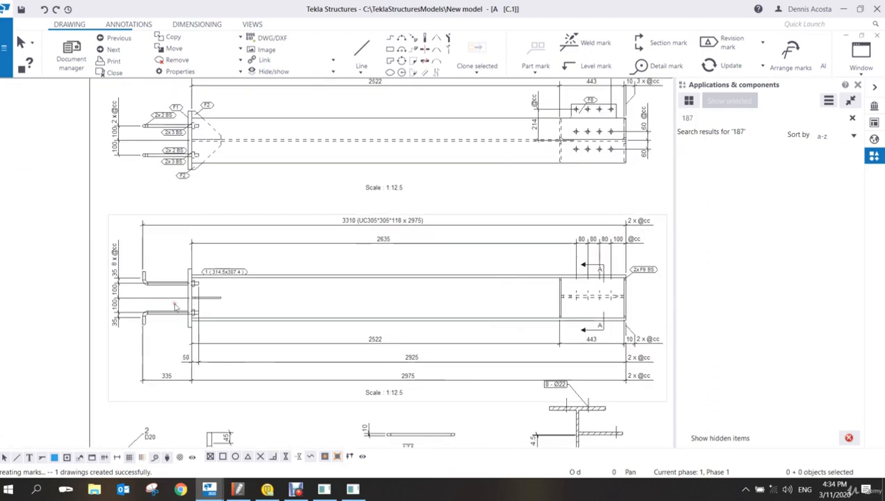
scroll(176, 306, "up", 3)
scroll(300, 270, "down", 2)
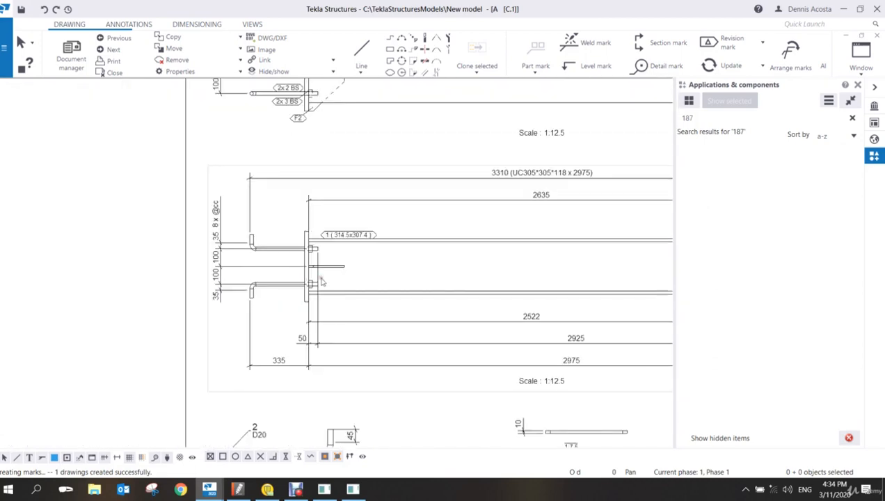
- Create a detail view of the upper anchor bolt at the base plate in the lower main view, placed in the sheet's free area
scroll(322, 281, "down", 2)
left_click(250, 25)
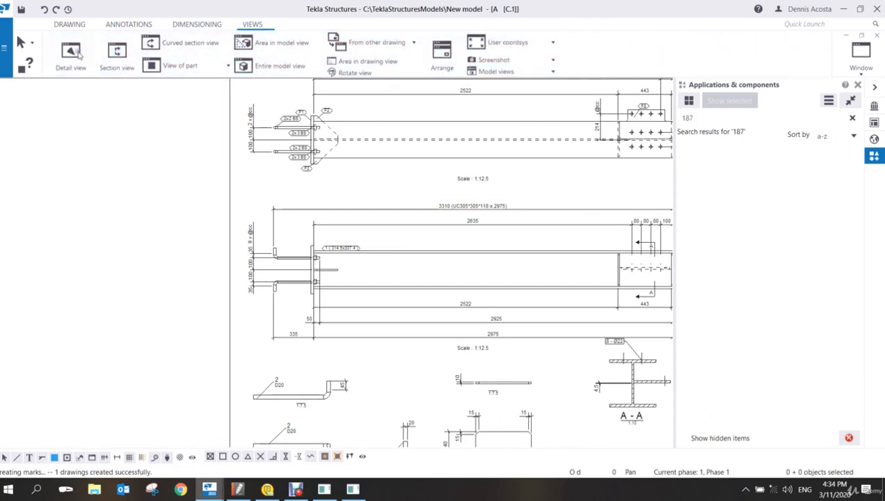
left_click(73, 53)
scroll(314, 260, "up", 4)
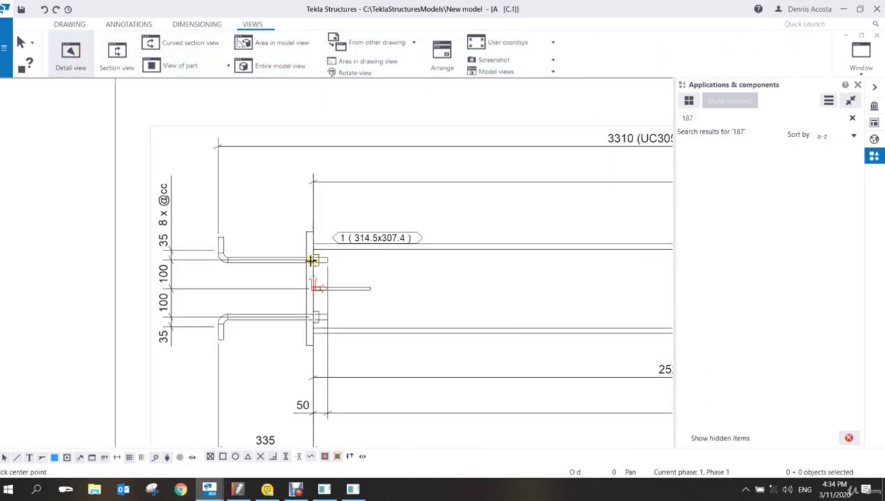
left_click(313, 260)
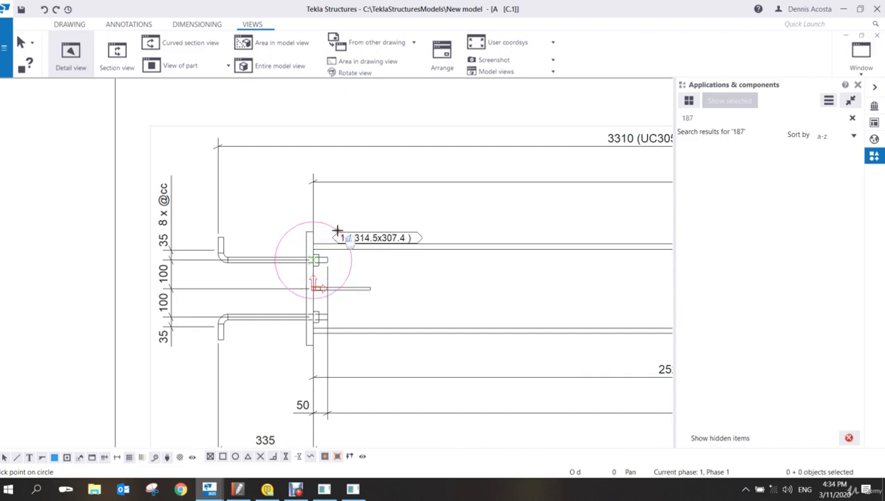
left_click(337, 230)
scroll(362, 205, "down", 8)
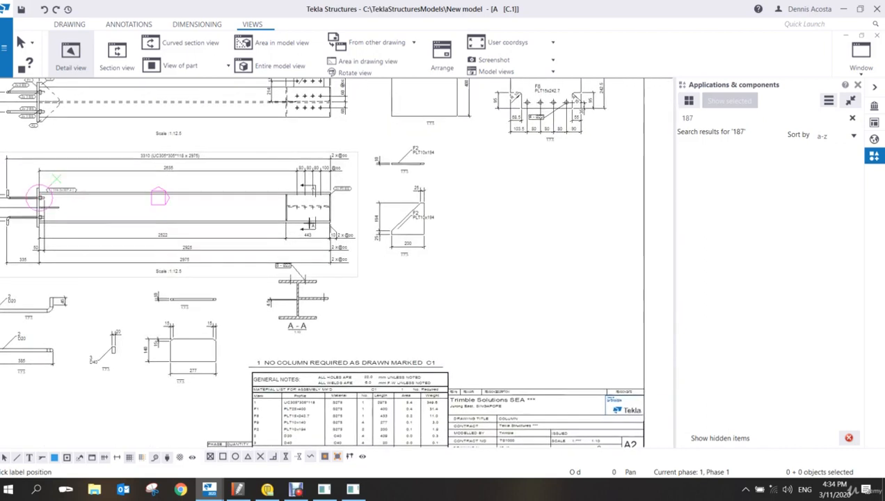
scroll(174, 205, "down", 2)
left_click(398, 260)
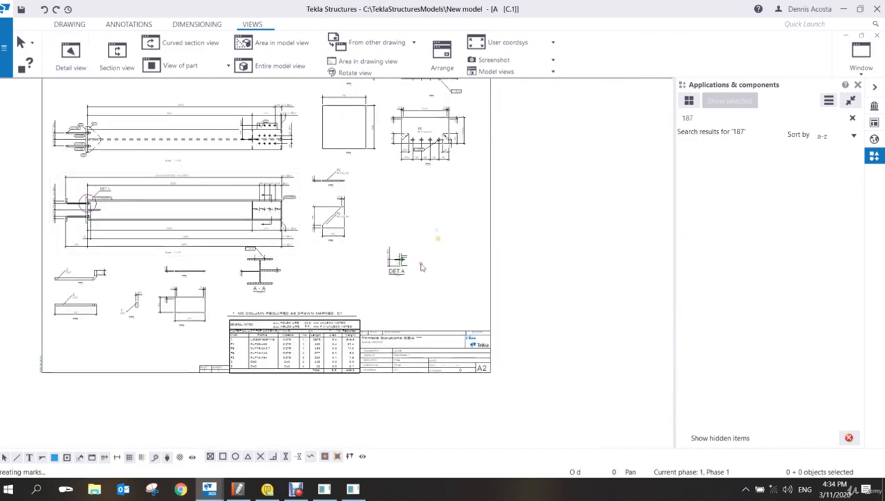
- Set the scale of the DET A anchor bolt detail view to 1:5 after trying 1:10
scroll(421, 267, "up", 6)
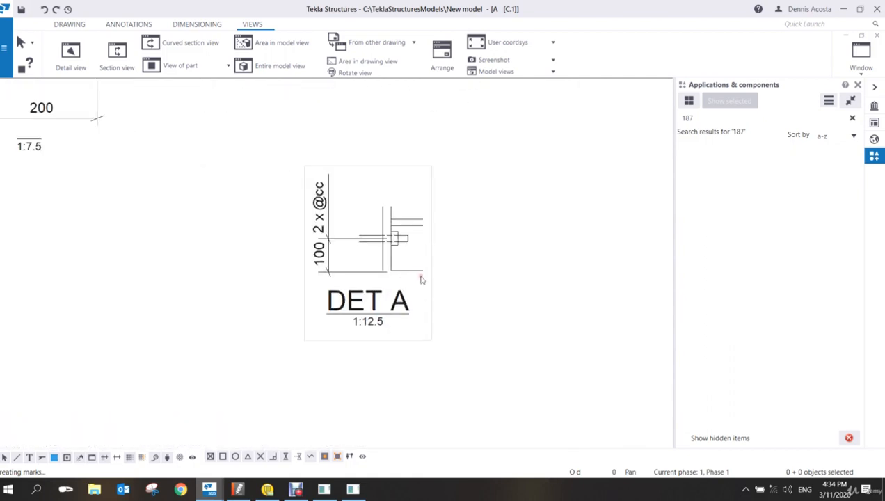
left_click(431, 252)
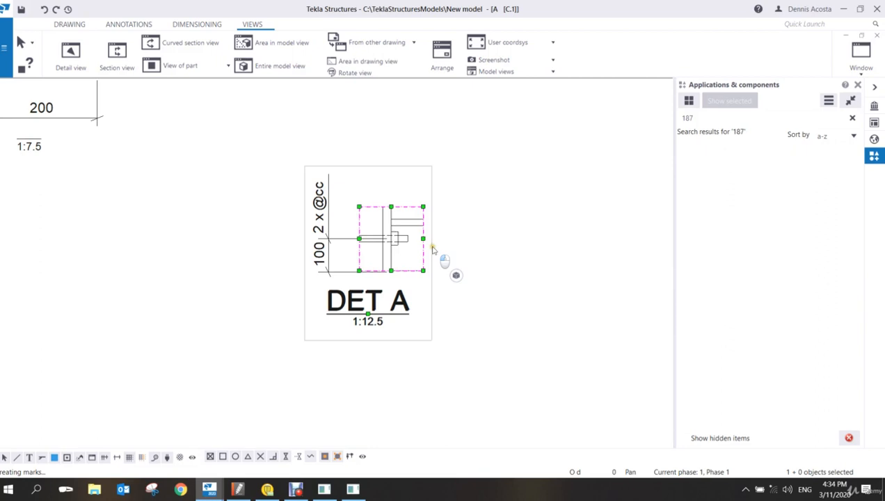
double_click(394, 328)
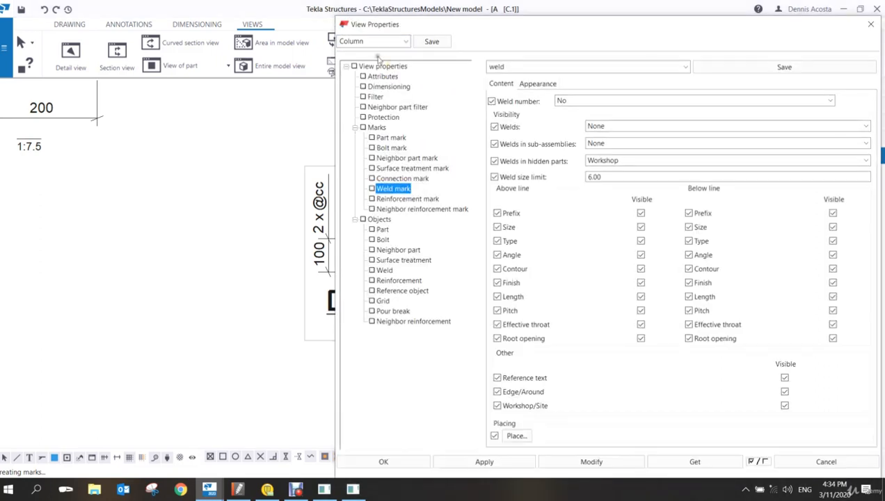
middle_click_drag(319, 159, 151, 139)
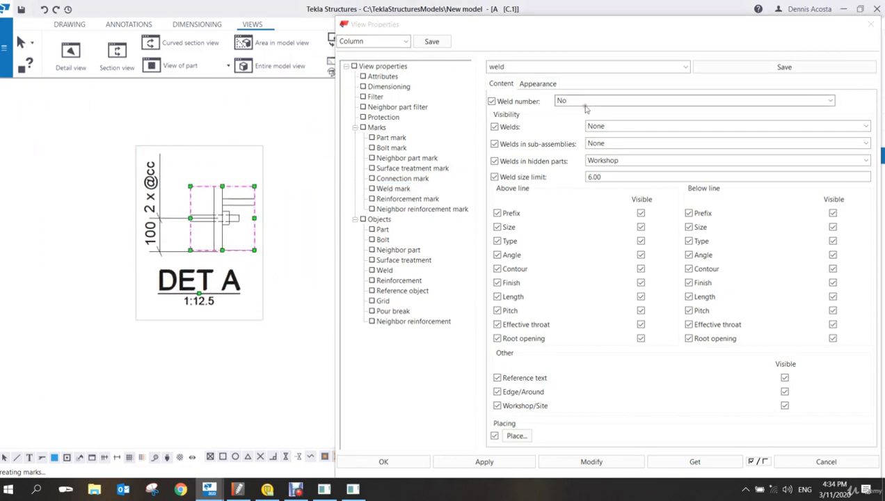
left_click(377, 76)
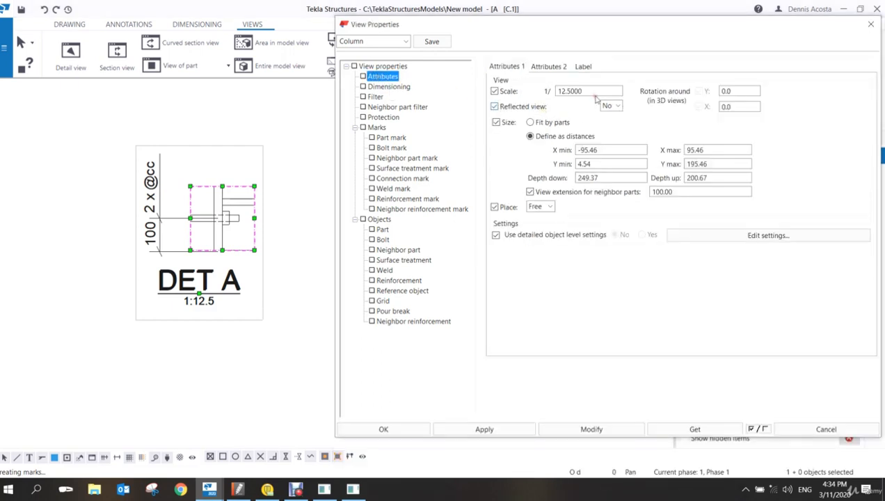
type("10")
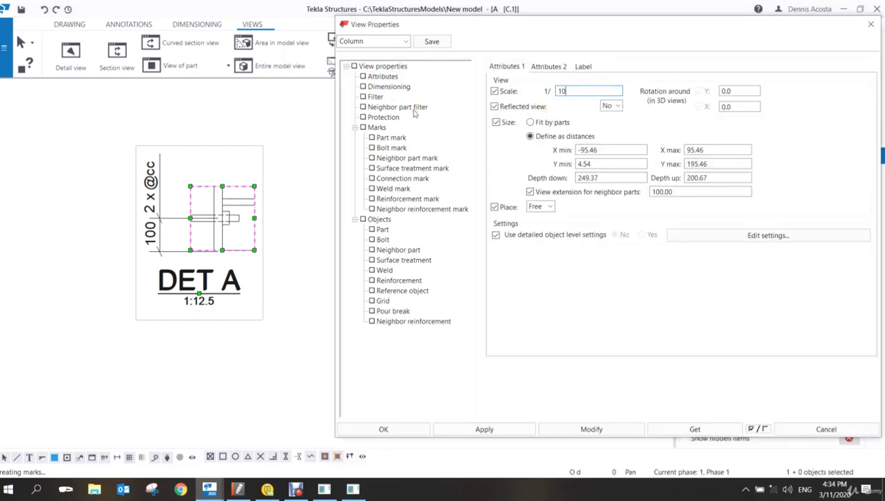
left_click(597, 429)
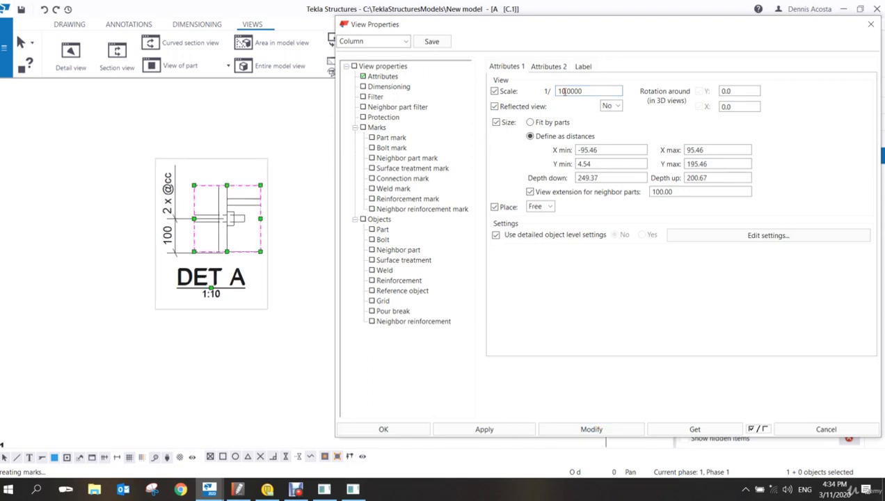
left_click_drag(588, 91, 518, 111)
type("5")
left_click(590, 430)
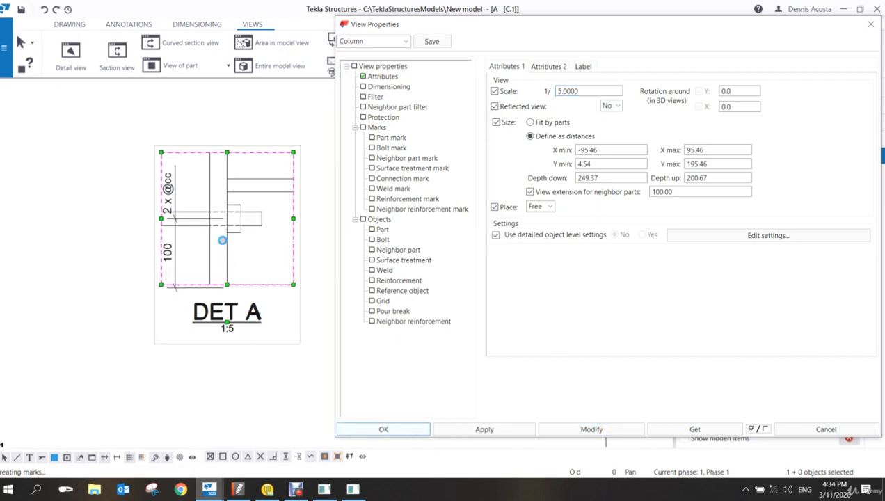
left_click(383, 429)
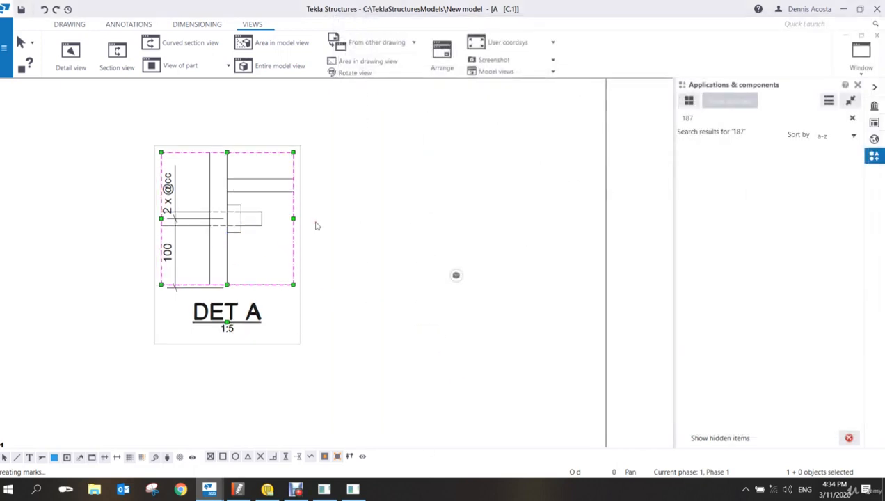
- Extend the DET A view boundary past the base plate's upper edge and move its vertical dimension line clear of the anchor bolt
middle_click_drag(280, 153, 397, 186)
scroll(394, 183, "up", 2)
left_click_drag(417, 184, 428, 139)
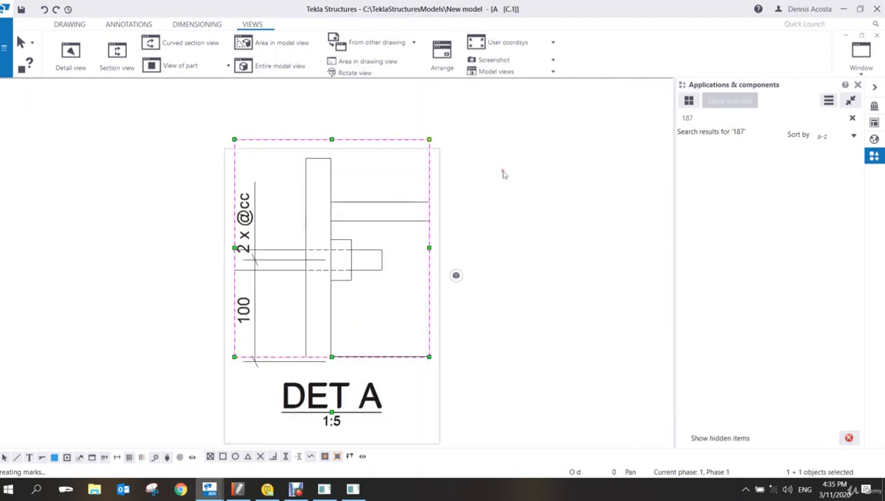
left_click(527, 245)
scroll(530, 251, "down", 1)
left_click(322, 229)
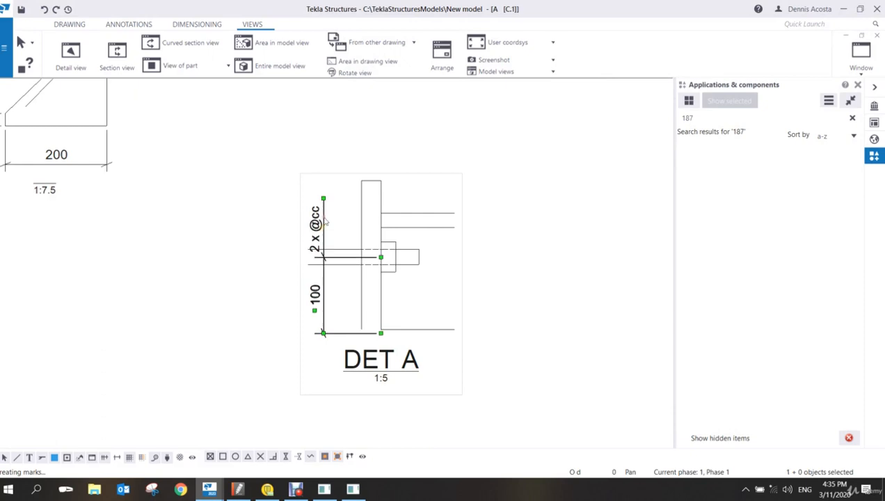
left_click_drag(322, 229, 275, 232)
- Examine the sheet layout and the bolt holes and dimensions at the column's connection end in both main views
scroll(322, 202, "down", 5)
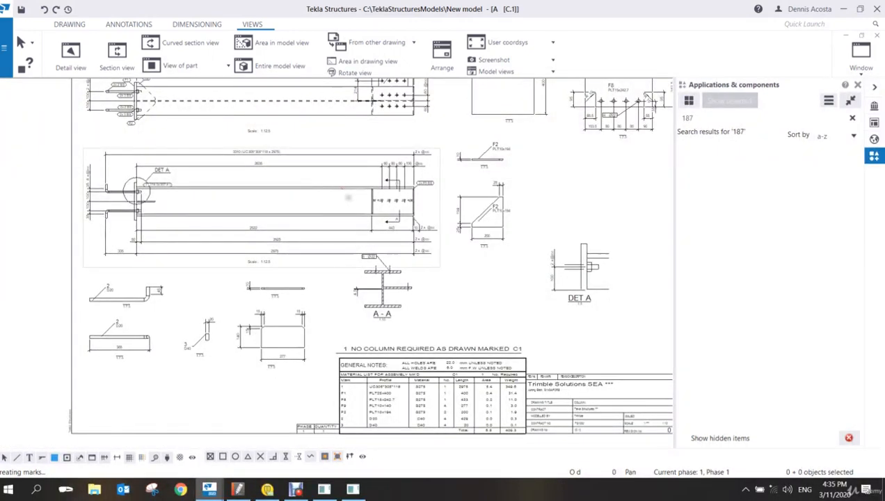
scroll(380, 193, "up", 3)
scroll(375, 144, "up", 3)
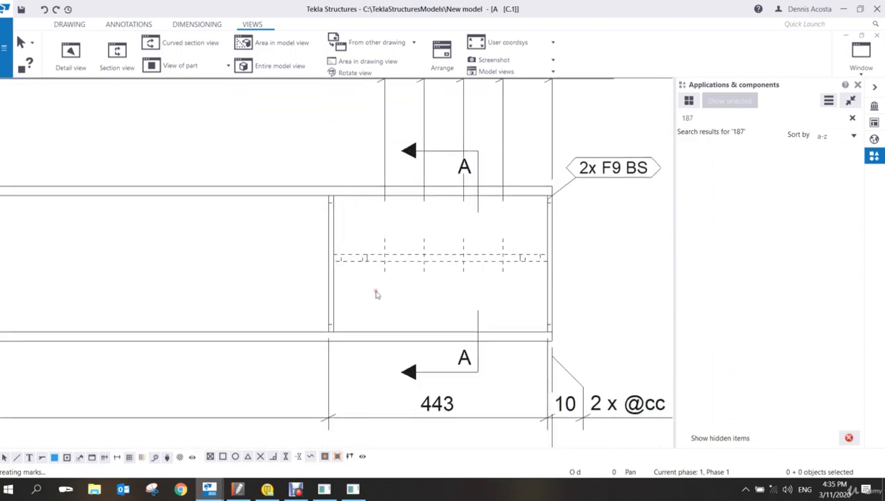
scroll(381, 287, "down", 3)
scroll(383, 288, "down", 4)
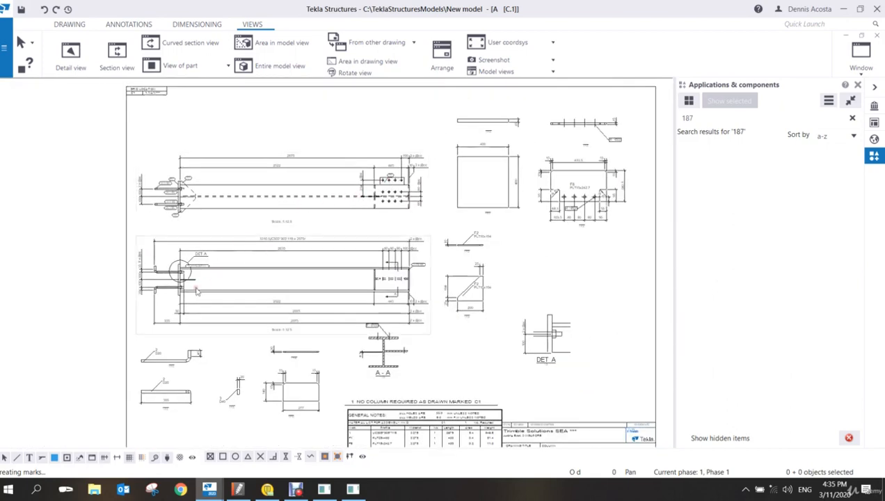
scroll(398, 184, "up", 5)
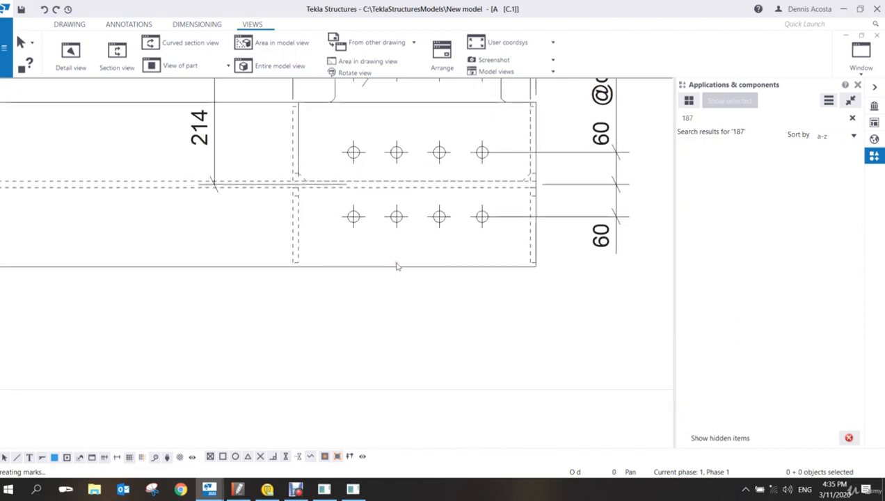
scroll(389, 261, "down", 4)
scroll(338, 224, "up", 3)
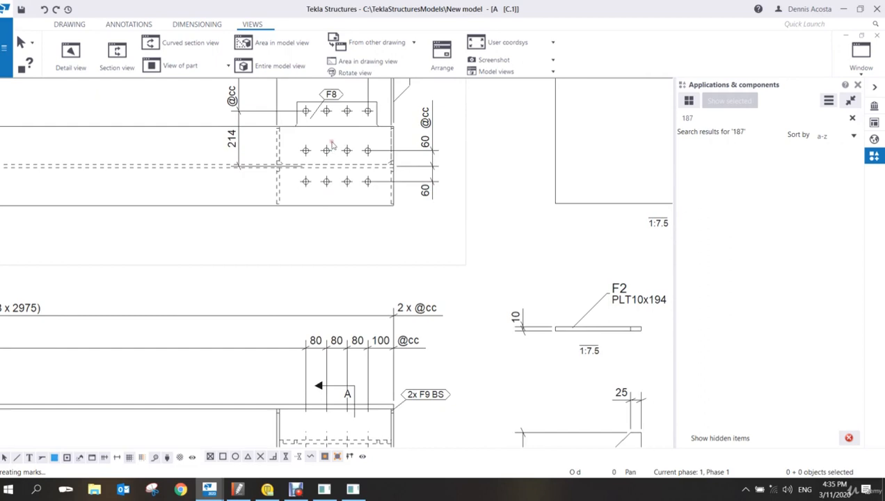
scroll(332, 208, "down", 3)
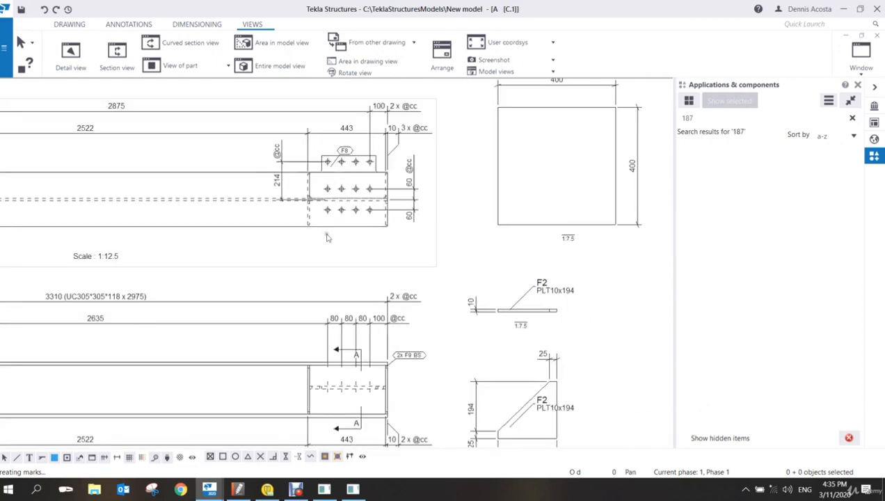
- Add a horizontal dimension line below the upper main view, from the column's end through the four holes of the lower row
scroll(333, 235, "up", 3)
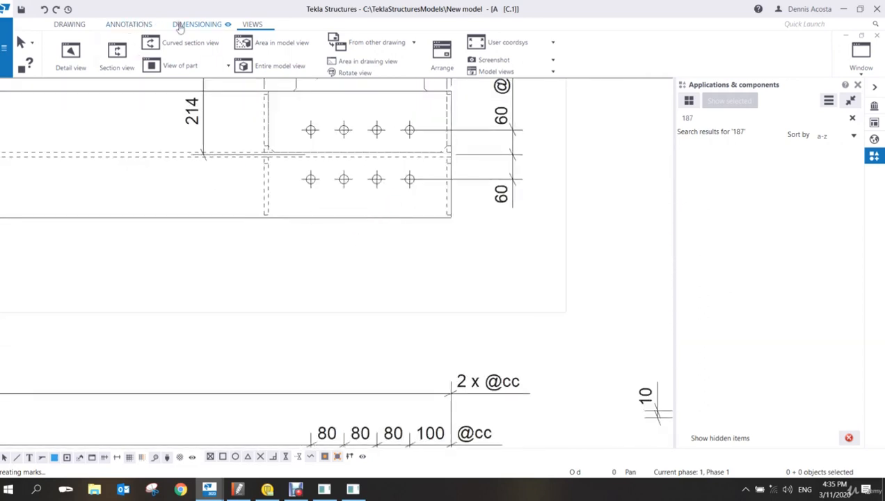
left_click(211, 27)
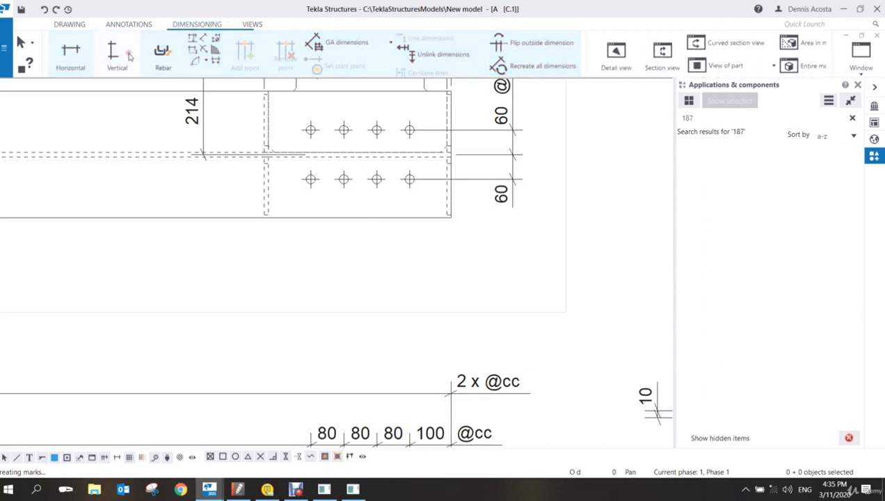
left_click(68, 60)
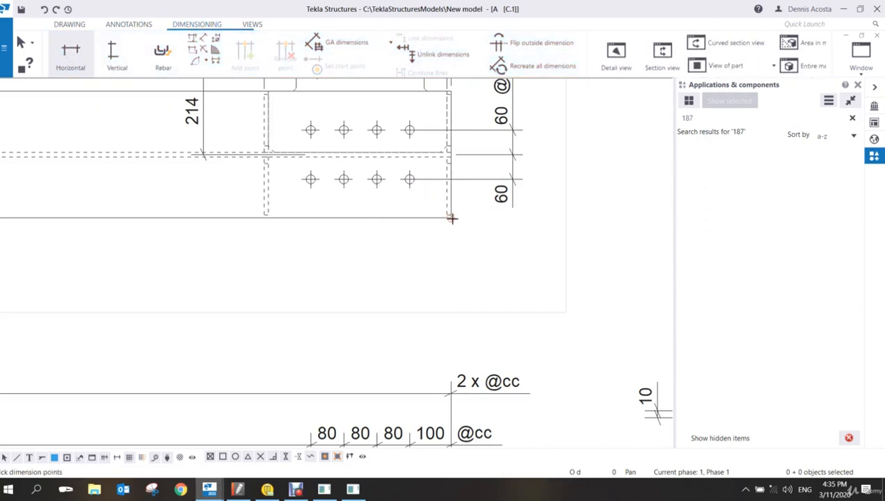
left_click(450, 217)
left_click(409, 180)
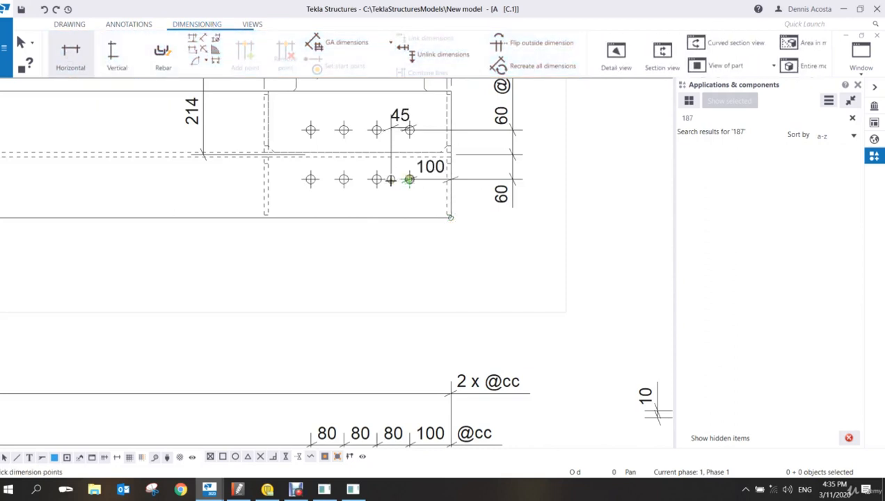
left_click(376, 179)
left_click(343, 179)
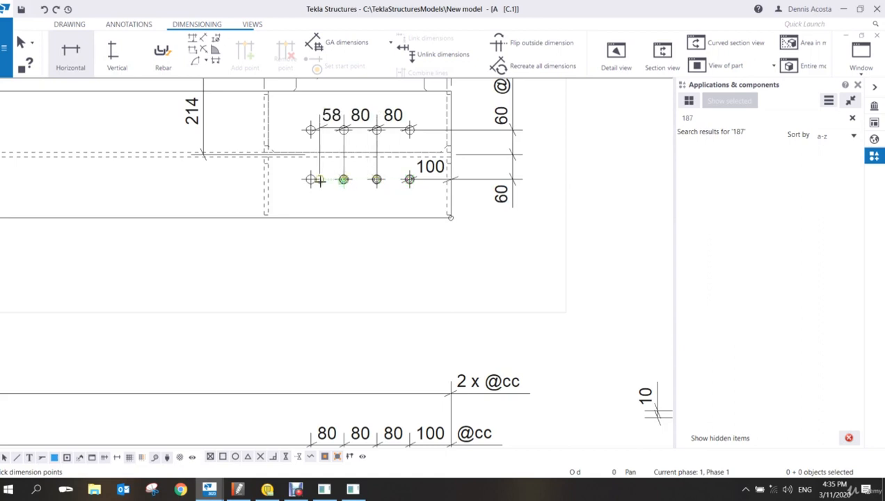
left_click(310, 180)
middle_click(311, 180)
left_click(327, 282)
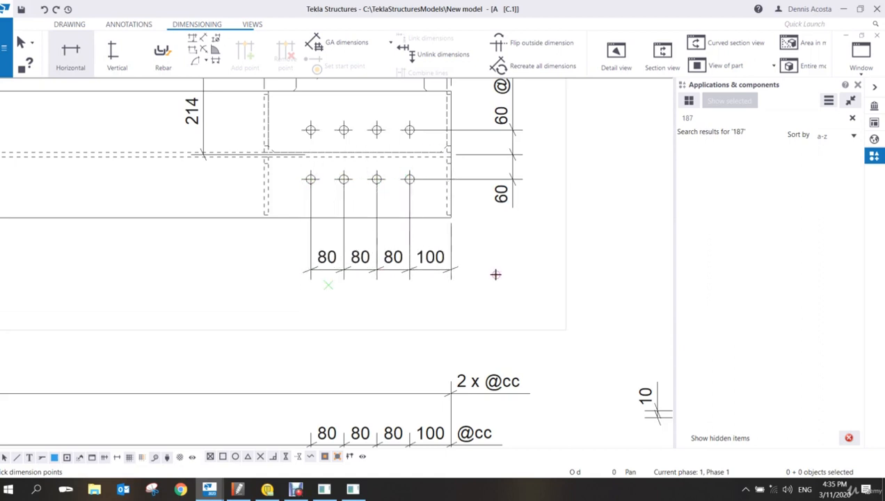
key("Escape")
- Move the new hole dimension line farther down from the column's edge
left_click(420, 259)
left_click_drag(420, 259, 436, 275)
left_click(508, 260)
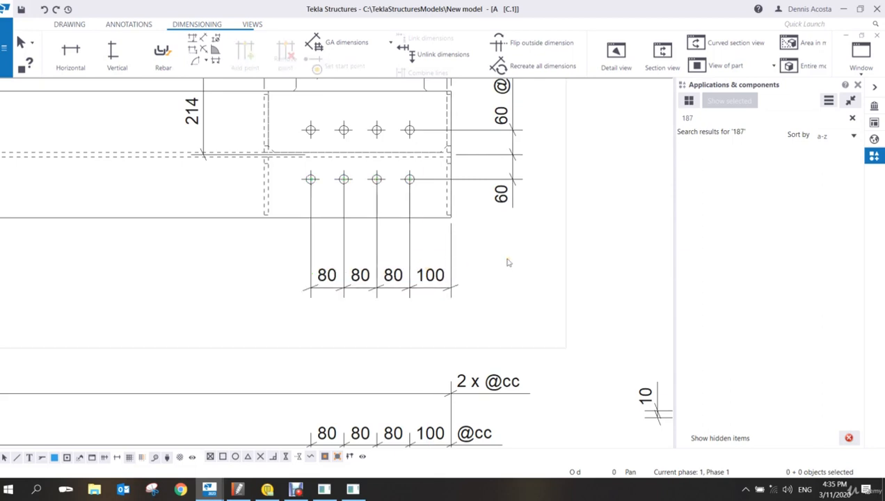
- Add a point at the inner stiffener plate's outer edge to the hole dimension line
scroll(311, 221, "up", 1)
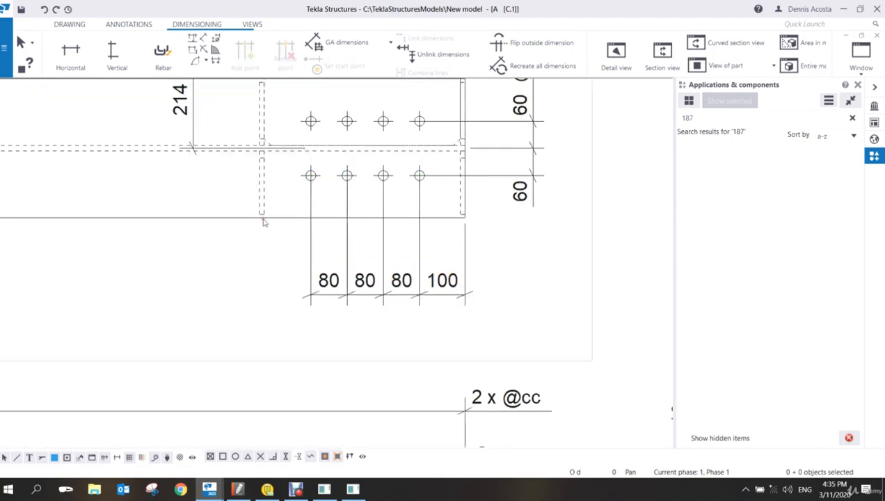
scroll(254, 221, "up", 2)
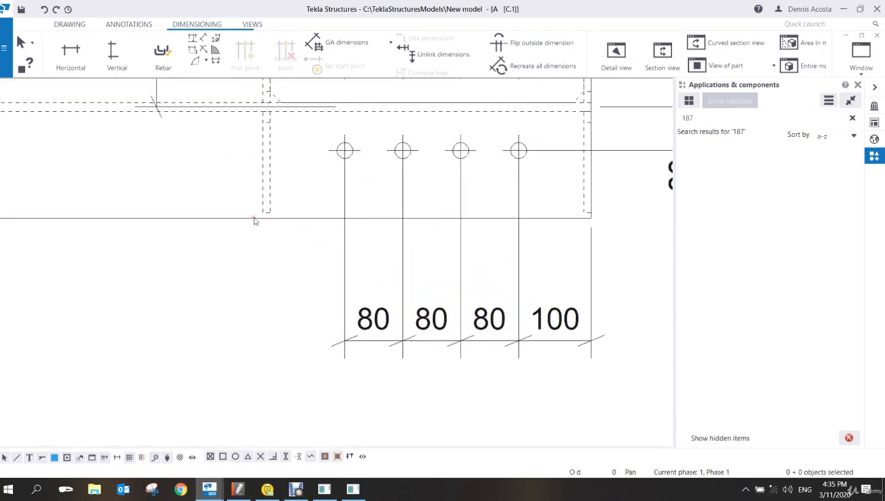
left_click(344, 234)
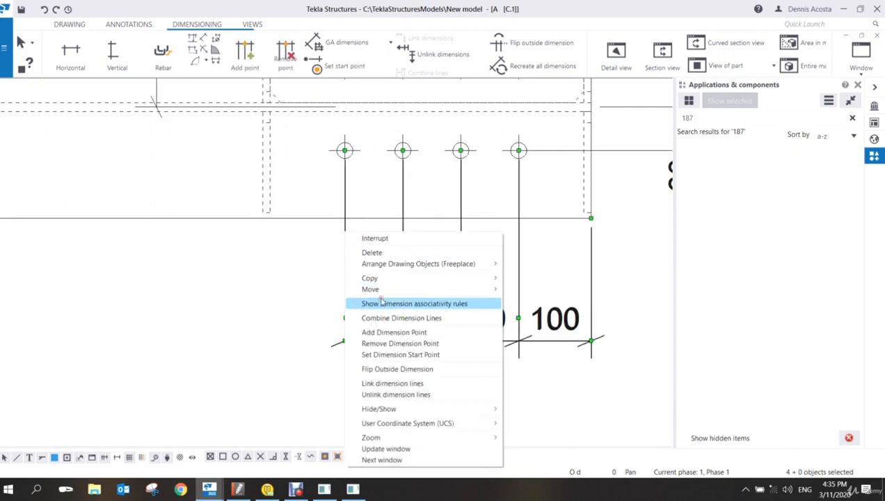
left_click(394, 333)
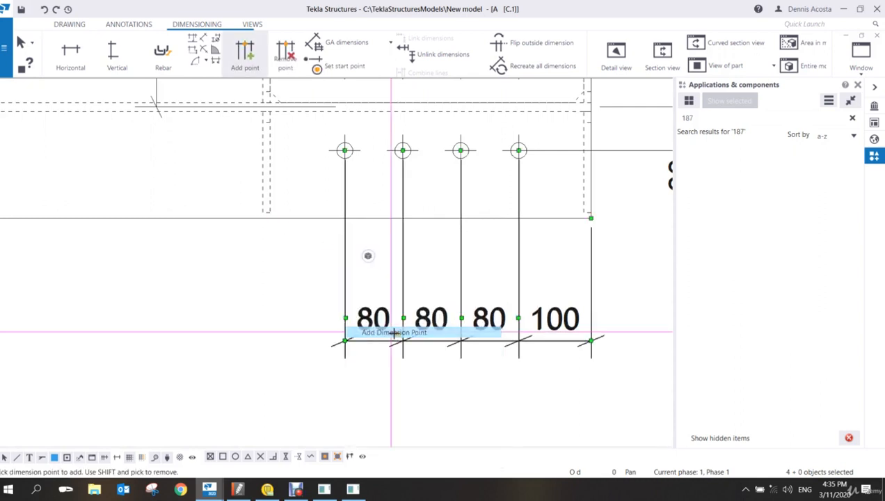
left_click(262, 202)
key("Escape")
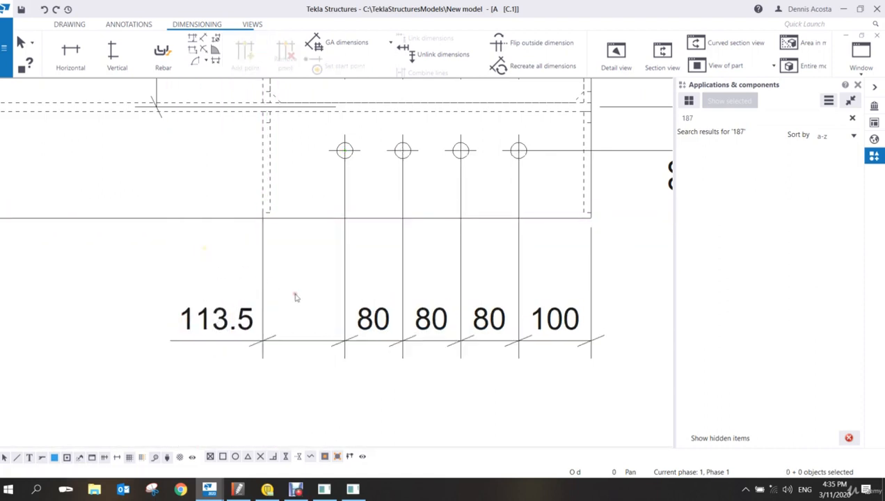
- Remove the second hole's point, counted from the stiffener plate, from the hole dimension line
scroll(315, 307, "down", 1)
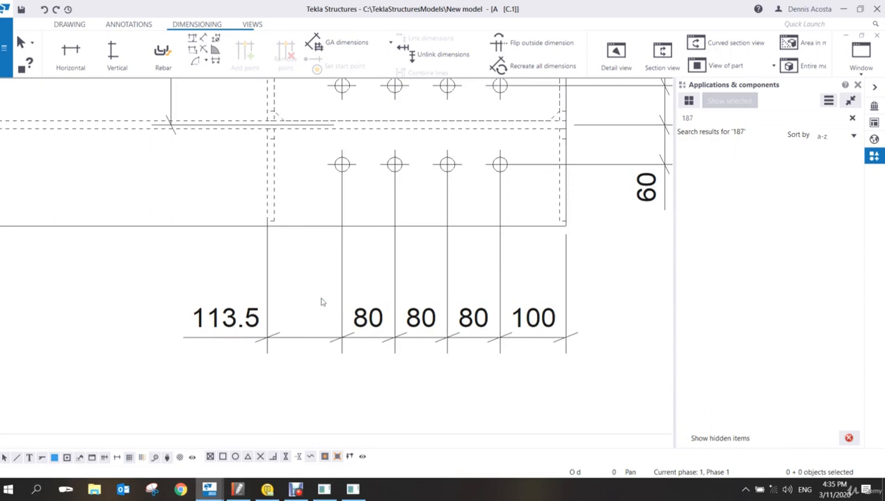
left_click(394, 270)
right_click(393, 270)
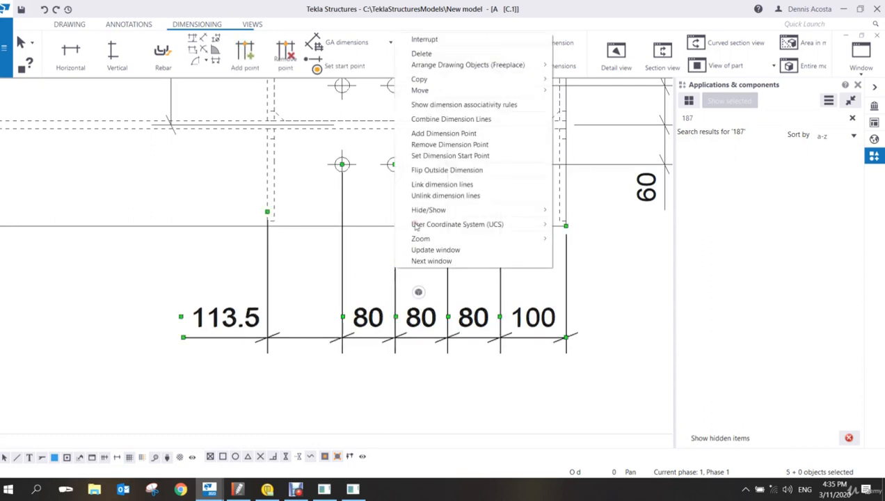
left_click(449, 144)
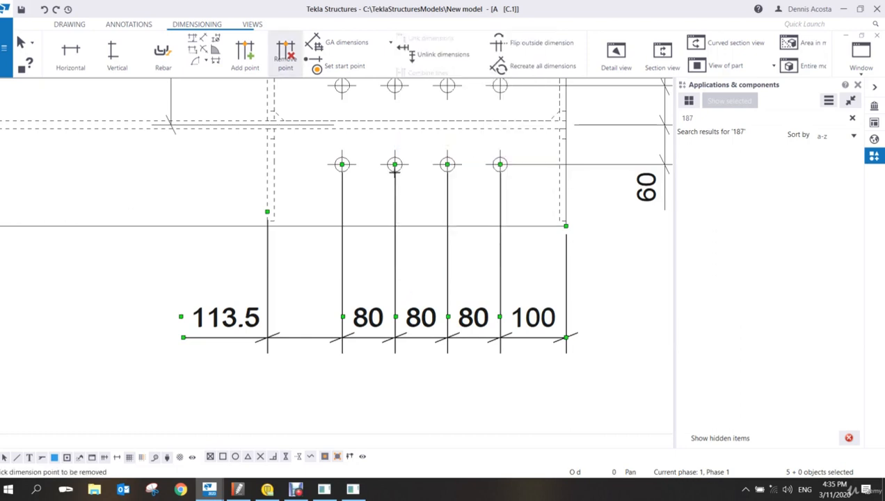
left_click(395, 165)
scroll(402, 265, "down", 3)
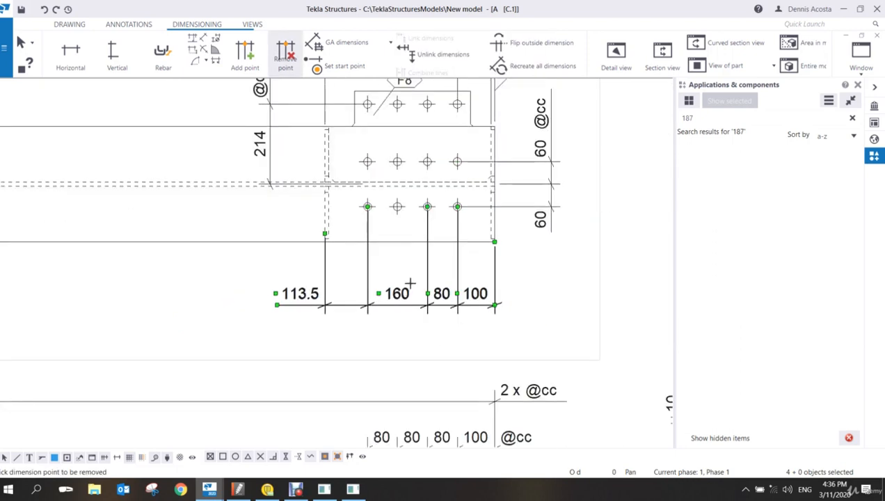
right_click(409, 254)
left_click(436, 260)
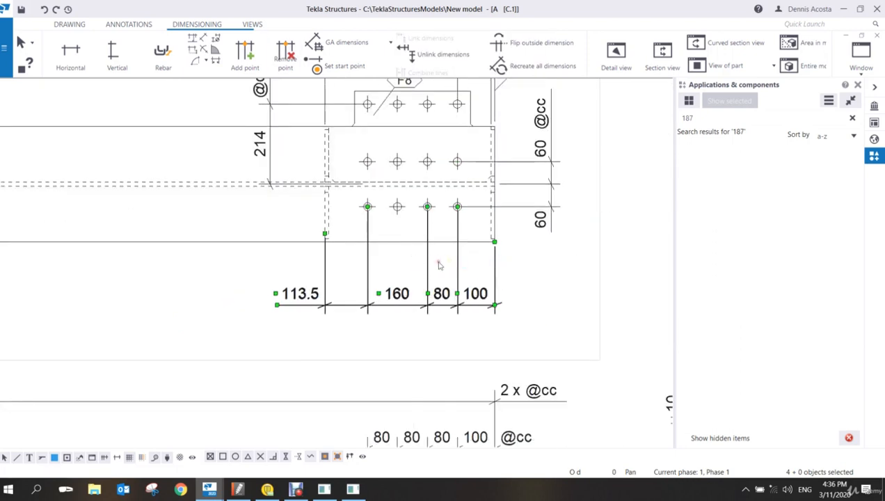
- Add the second hole's point, counted from the stiffener plate, back to the lower hole dimension line
right_click(438, 265)
left_click(461, 121)
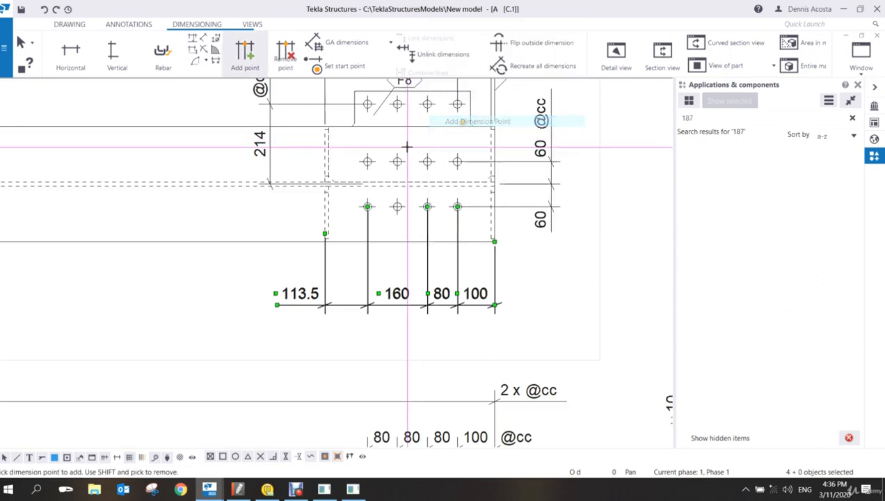
left_click(396, 206)
scroll(407, 297, "up", 2)
right_click(562, 262)
left_click(569, 268)
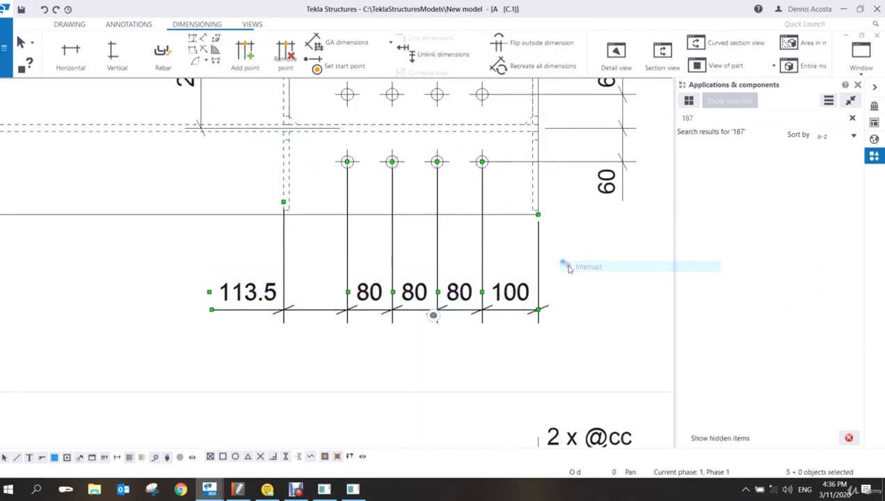
left_click(569, 270)
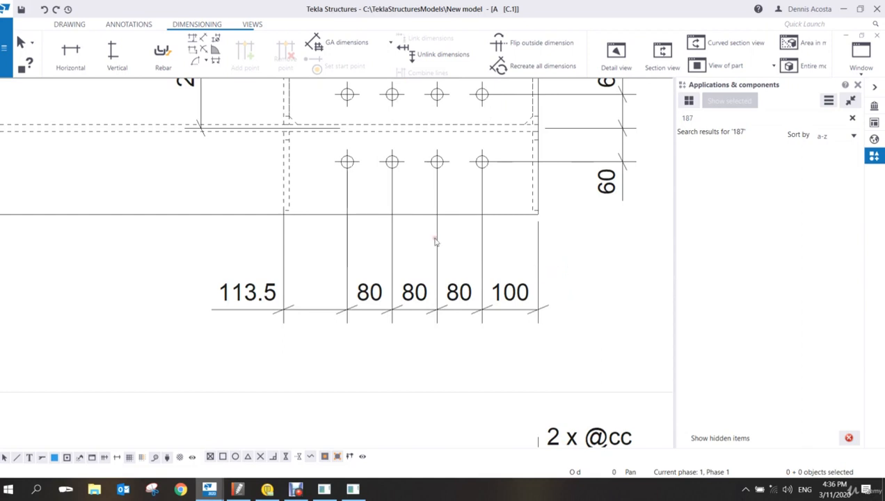
- Change the arrow shape of the lower hole dimension line to filled arrowheads
double_click(438, 263)
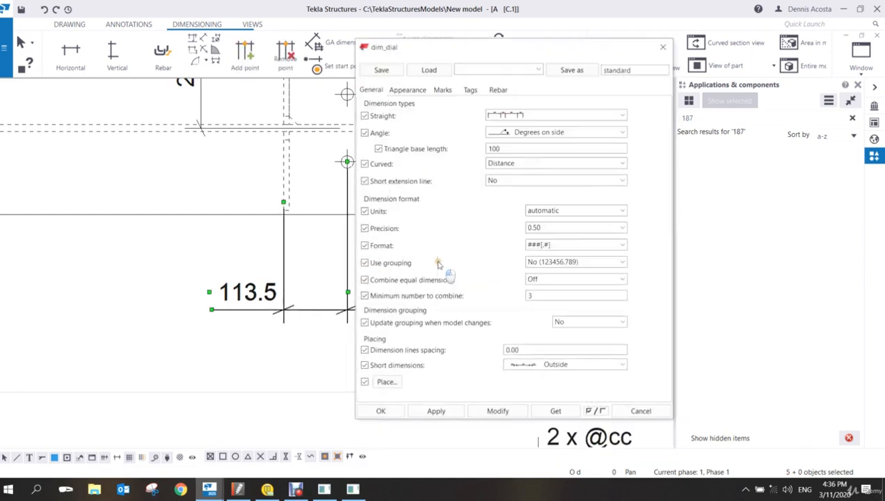
left_click_drag(485, 51, 629, 46)
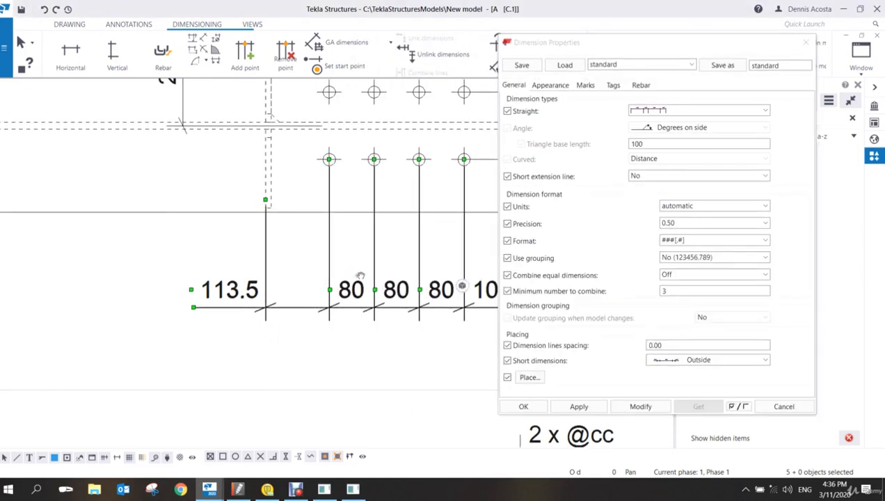
middle_click_drag(360, 276, 341, 273)
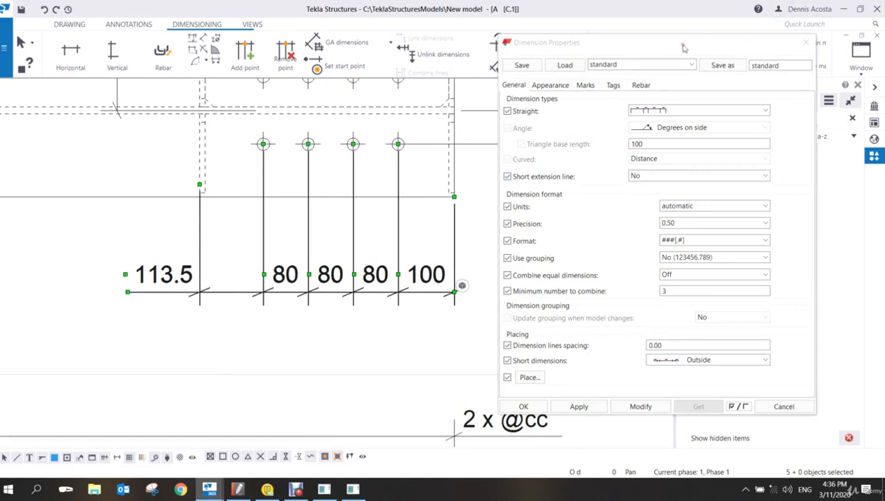
scroll(230, 394, "up", 1)
scroll(277, 286, "up", 1)
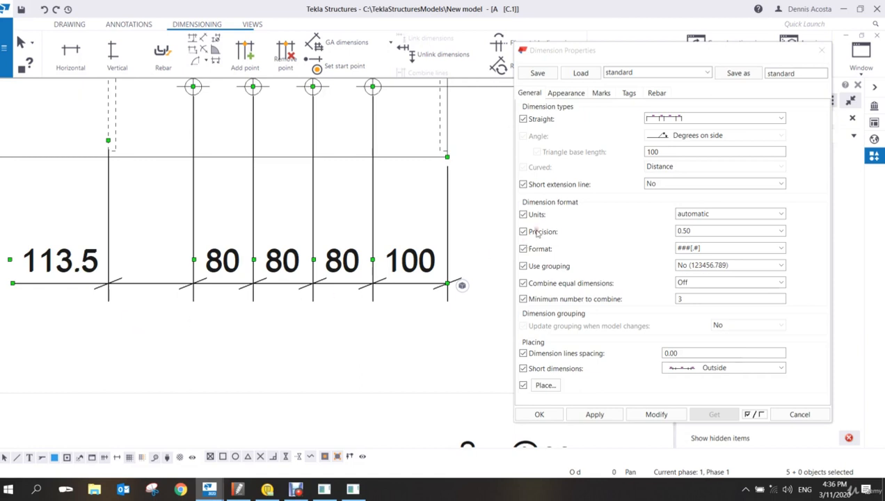
left_click(564, 94)
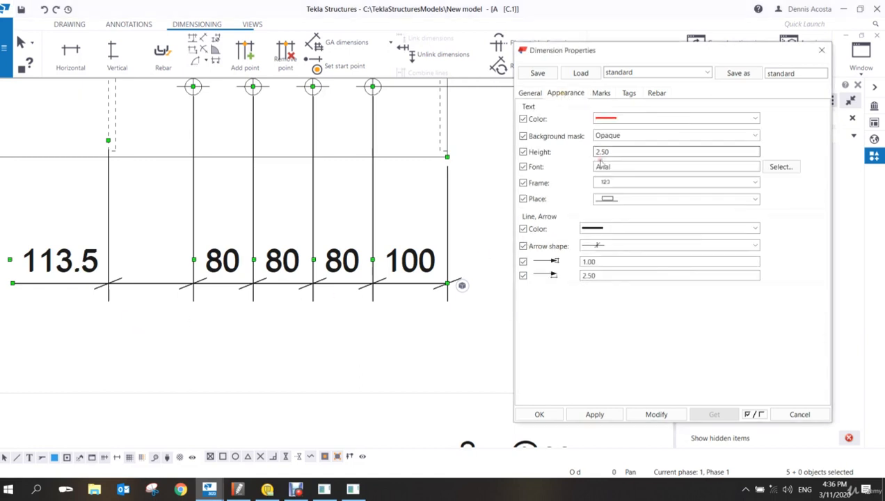
left_click(602, 245)
left_click(602, 257)
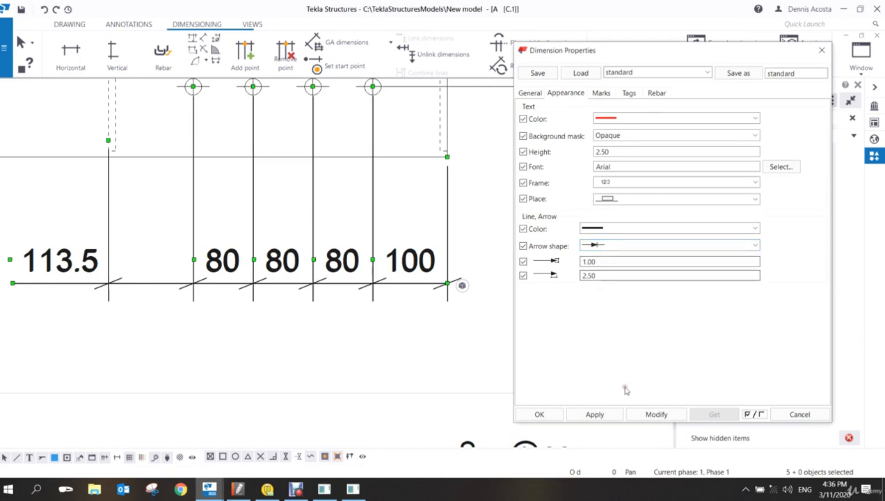
left_click(654, 415)
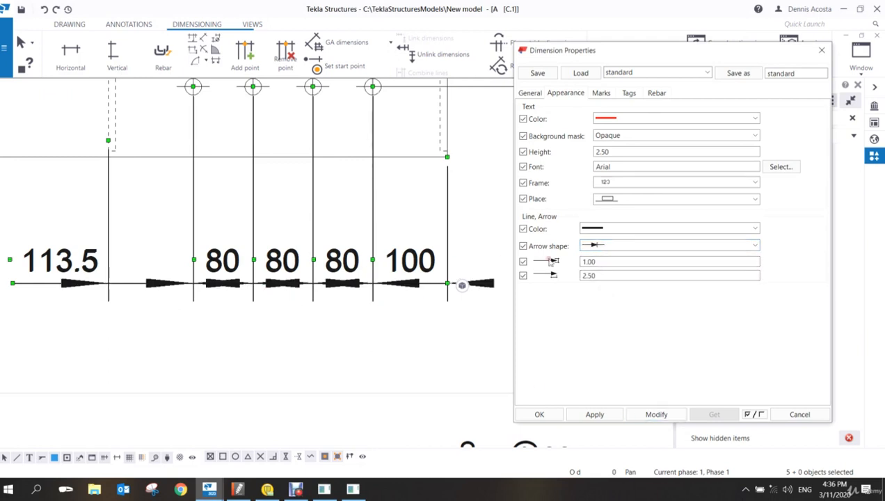
- Set the arrowhead length of the lower hole dimension line to 1.5
double_click(602, 275)
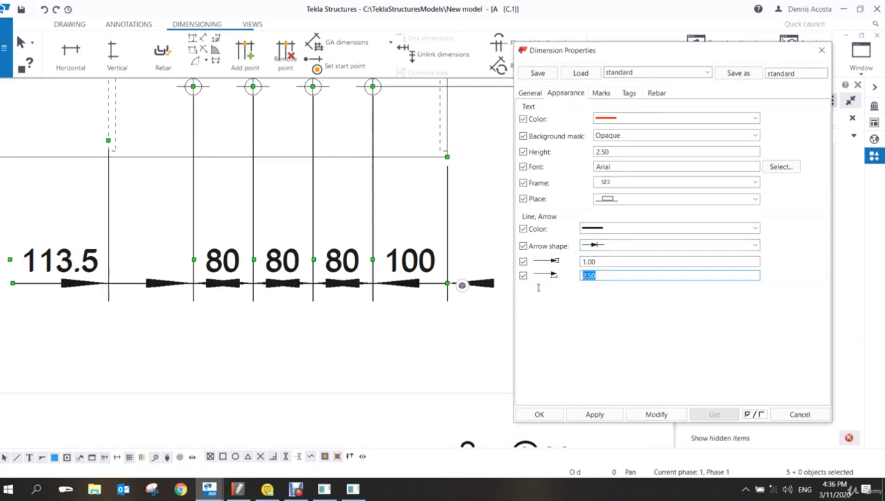
type("1.5")
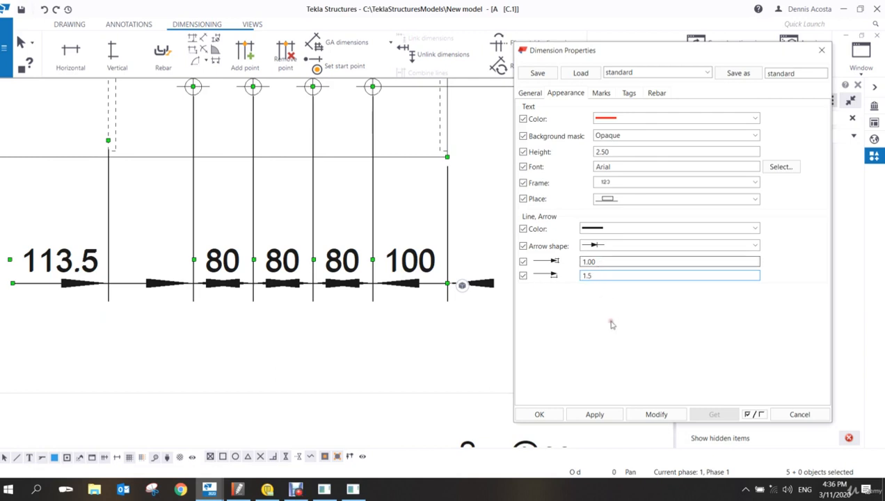
left_click(643, 415)
scroll(335, 290, "up", 2)
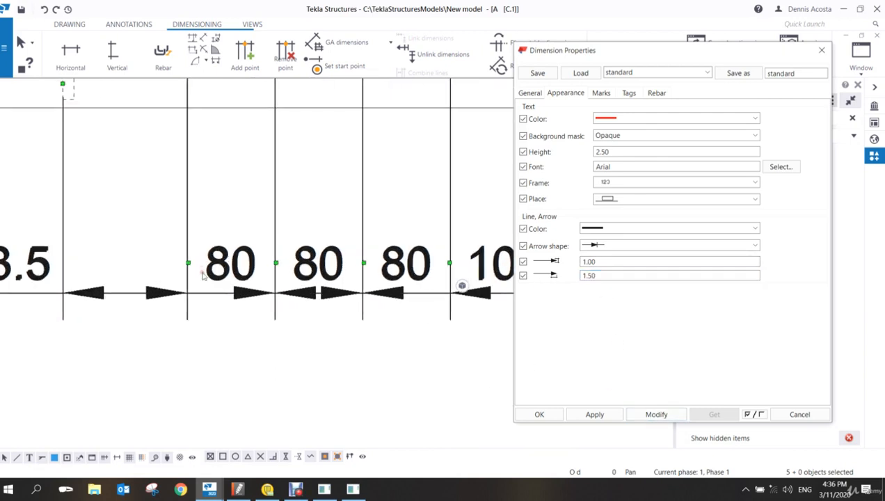
scroll(362, 319, "down", 3)
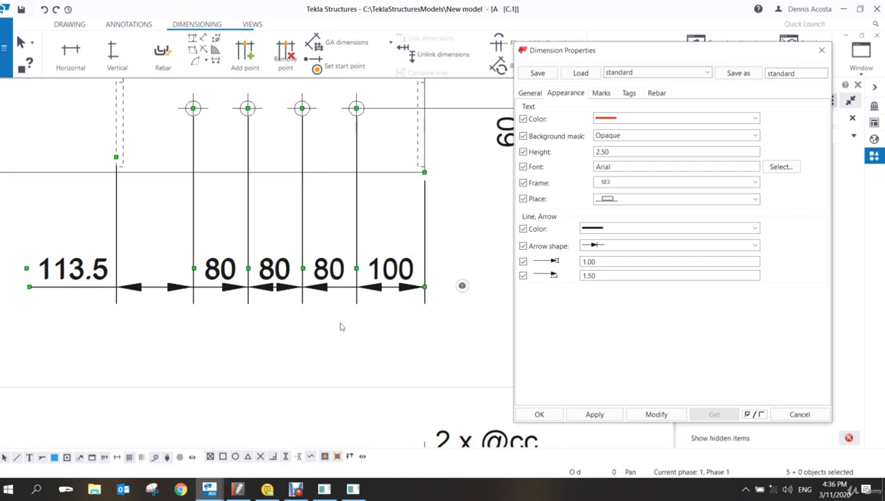
- Combine equal dimensions on the lower hole dimension line using the 3*60 format
left_click(529, 93)
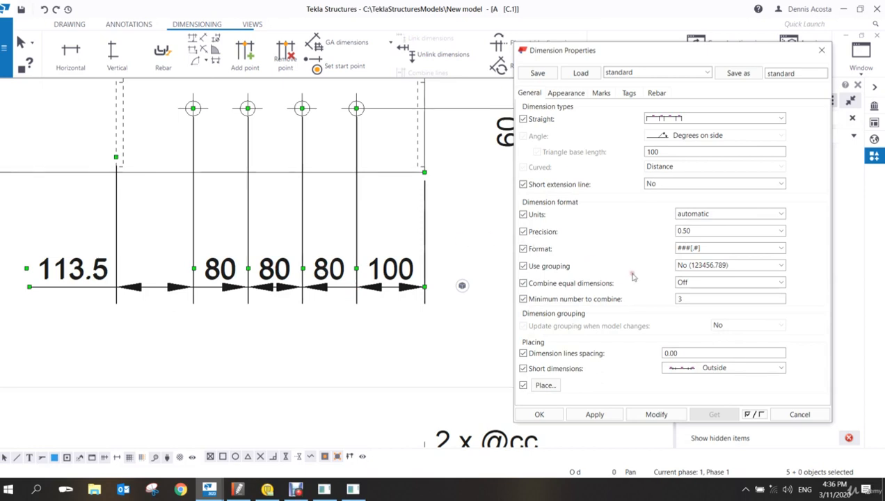
left_click(716, 282)
left_click(701, 304)
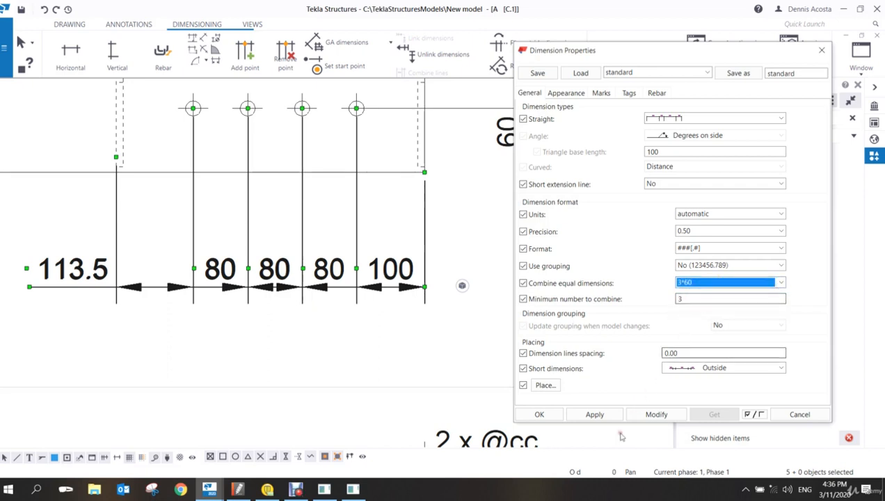
left_click(653, 413)
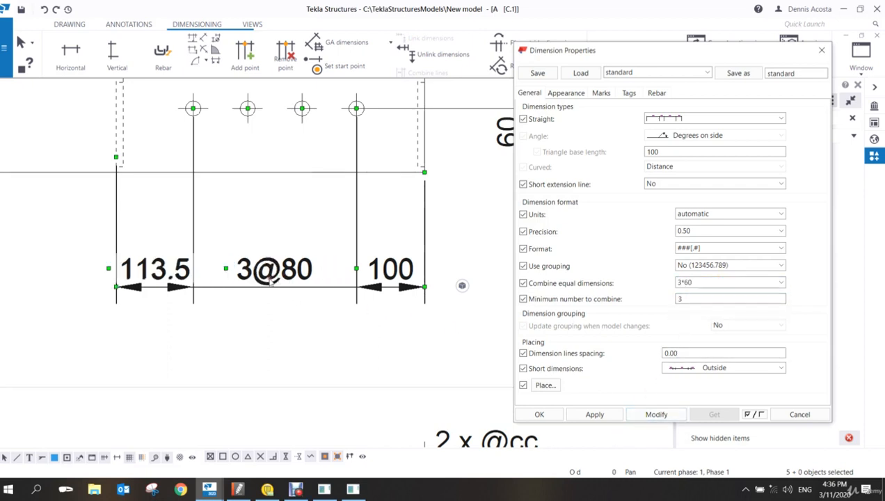
- Switch the combined equal dimensions of the hole line to the 3*60=180 format
left_click(706, 282)
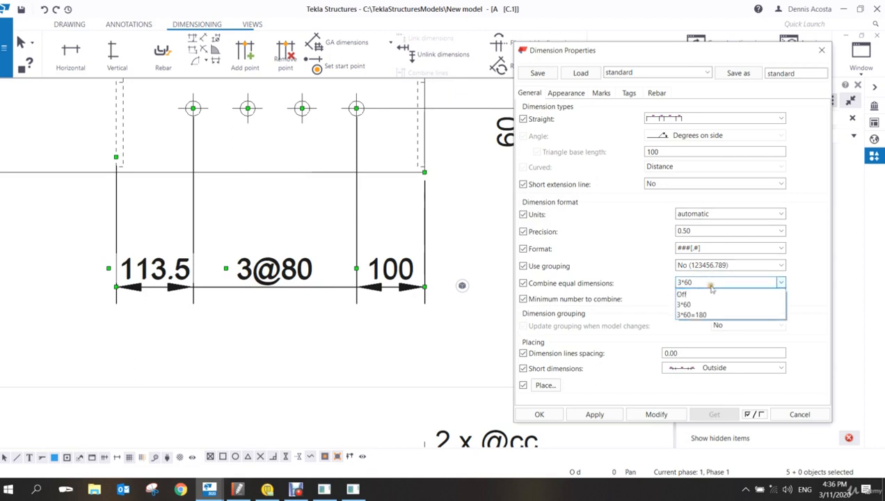
left_click(702, 314)
left_click(670, 414)
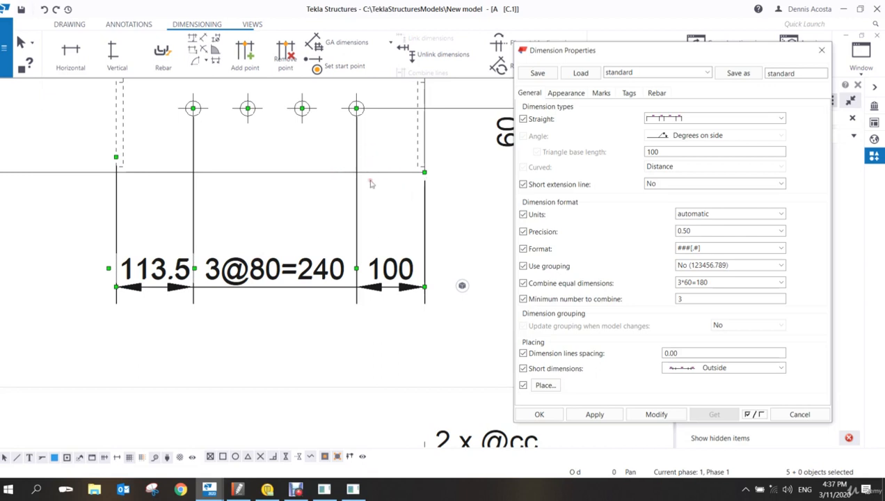
scroll(341, 244, "down", 2)
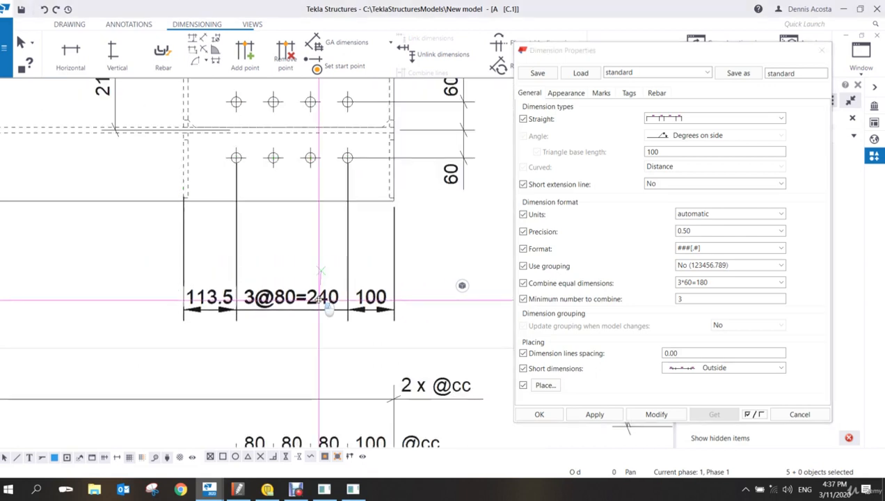
- Turn off combining of equal dimensions for the lower hole dimension line
left_click(724, 282)
left_click(703, 298)
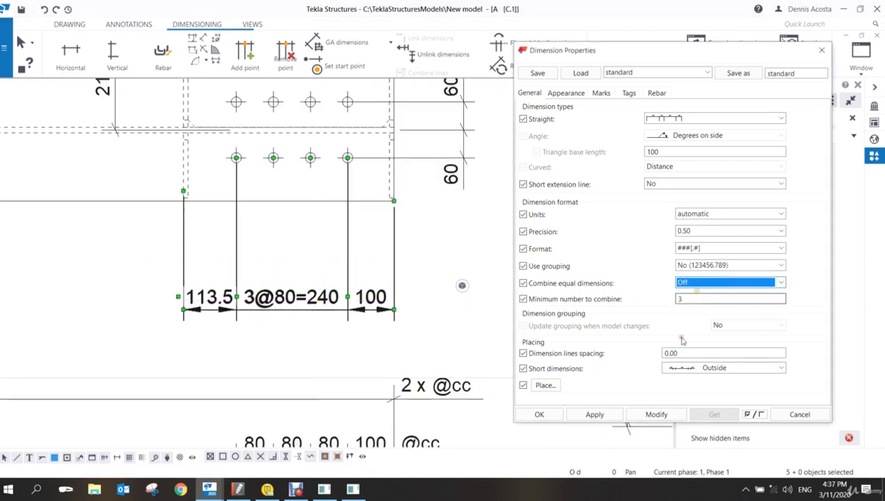
left_click(654, 414)
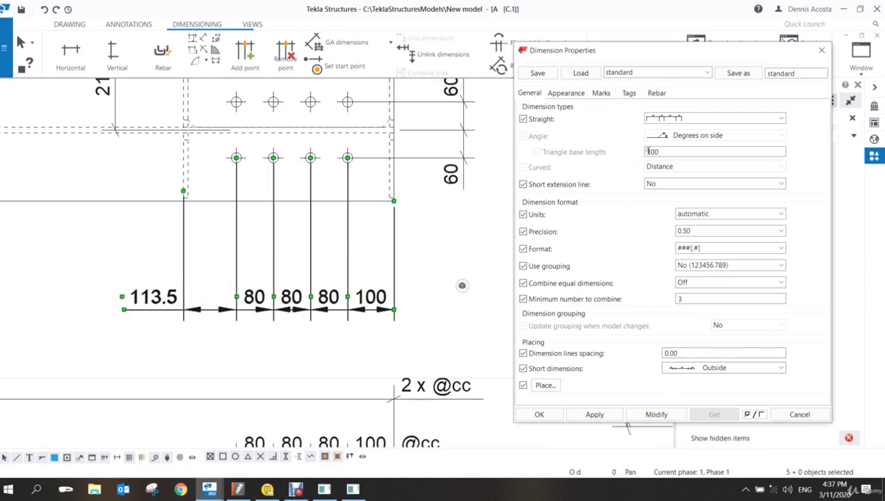
- Change the hole line's straight dimension type to relative distances with perpendicular running distances above them
left_click(673, 122)
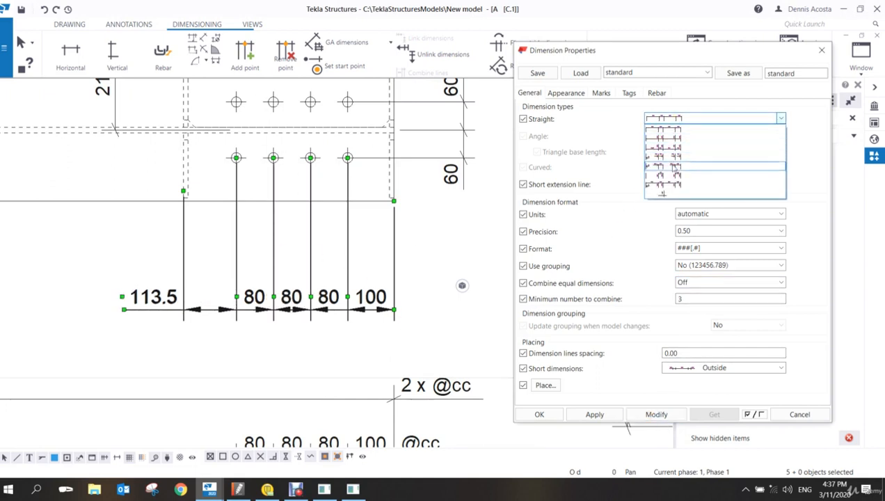
left_click(666, 175)
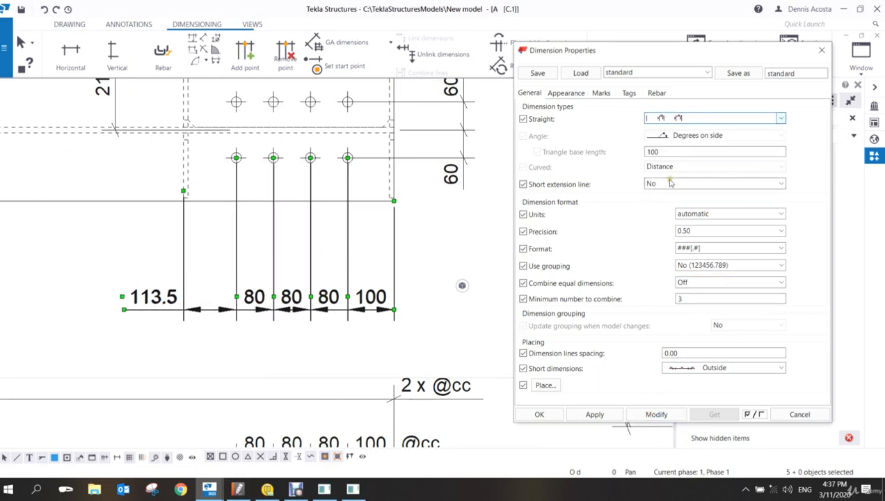
left_click(664, 414)
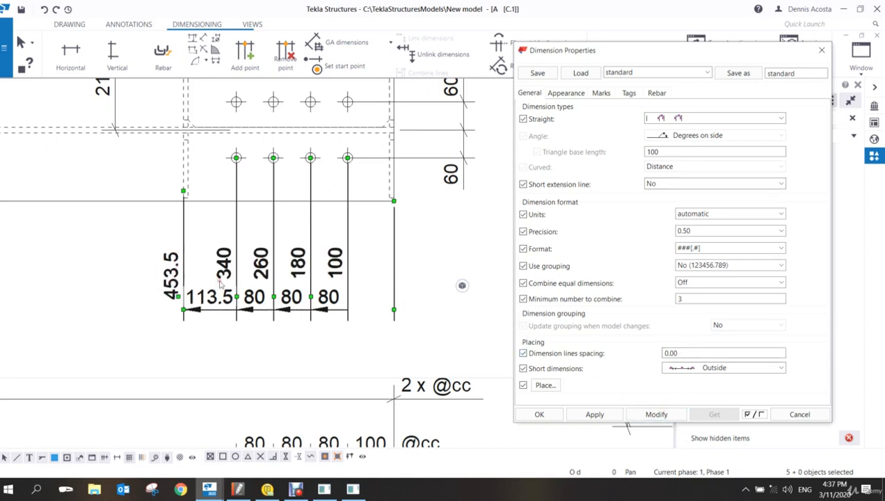
- Change the hole line's straight dimension type to relative distances above the line and running distances from zero below it
left_click(705, 120)
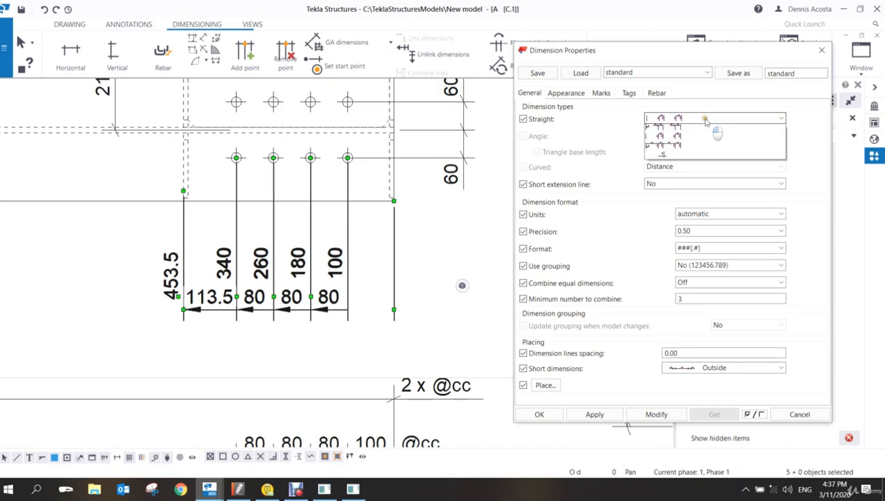
left_click(678, 147)
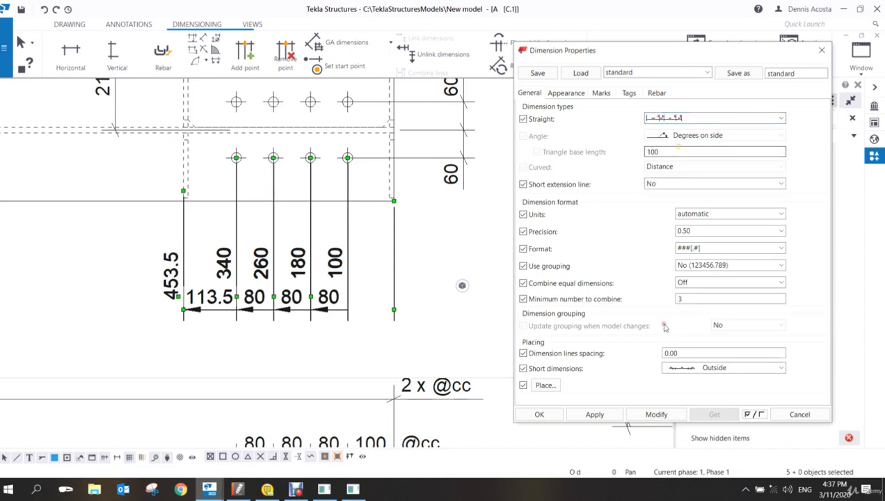
left_click(654, 413)
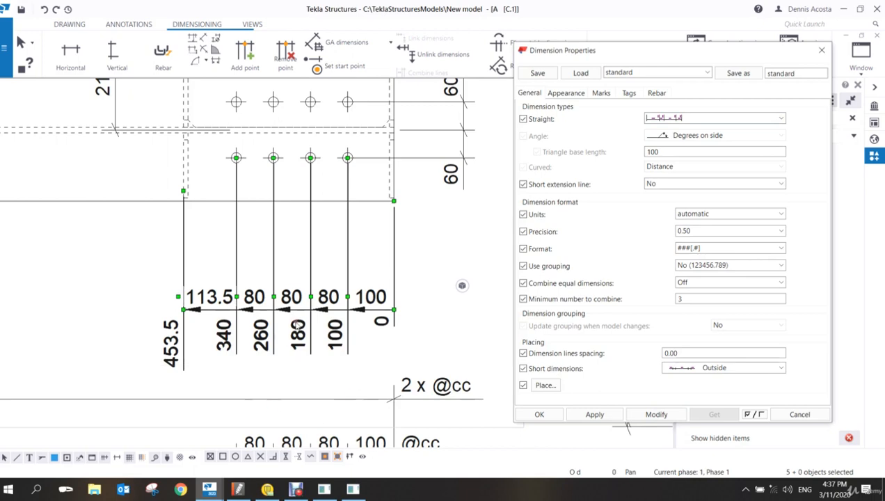
scroll(298, 325, "up", 4)
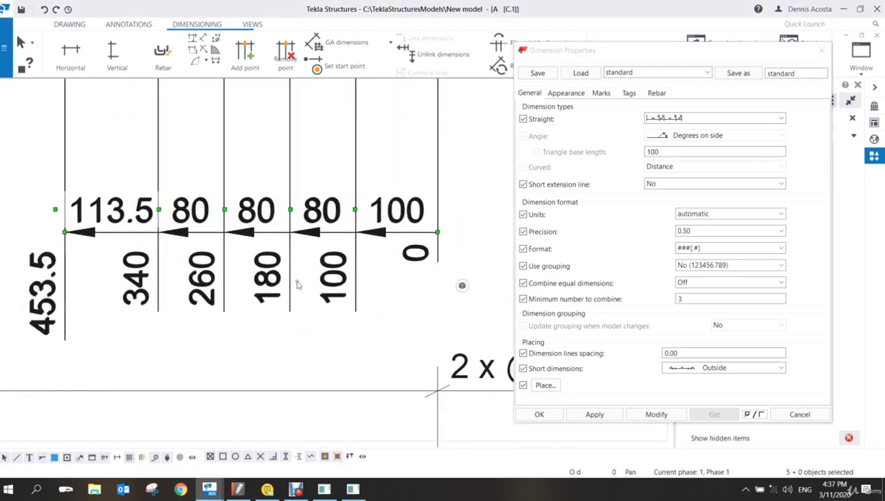
- Change the text font of the lower hole dimension line to Bodoni Bd BT and apply it to the selected dimensions
left_click(579, 96)
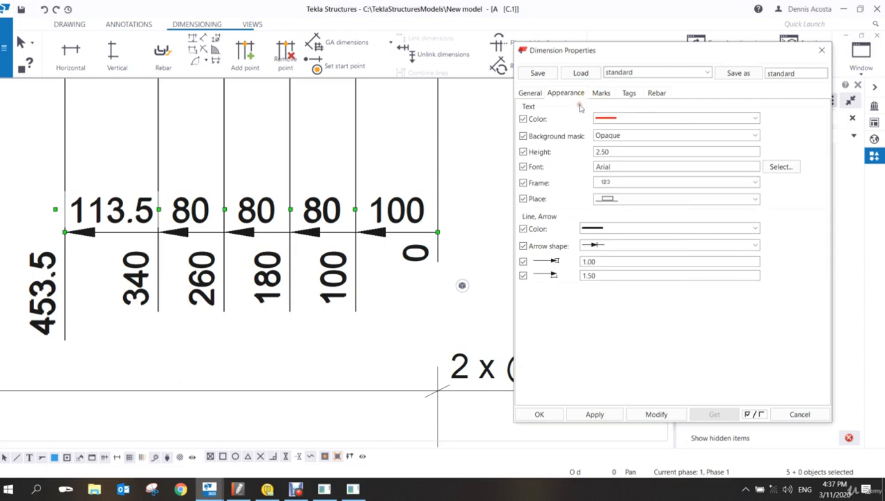
left_click(617, 167)
left_click(781, 166)
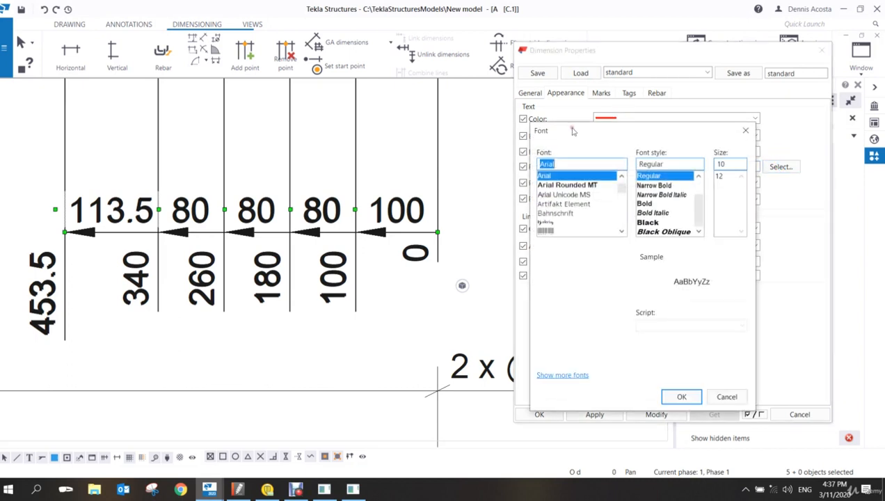
left_click(564, 204)
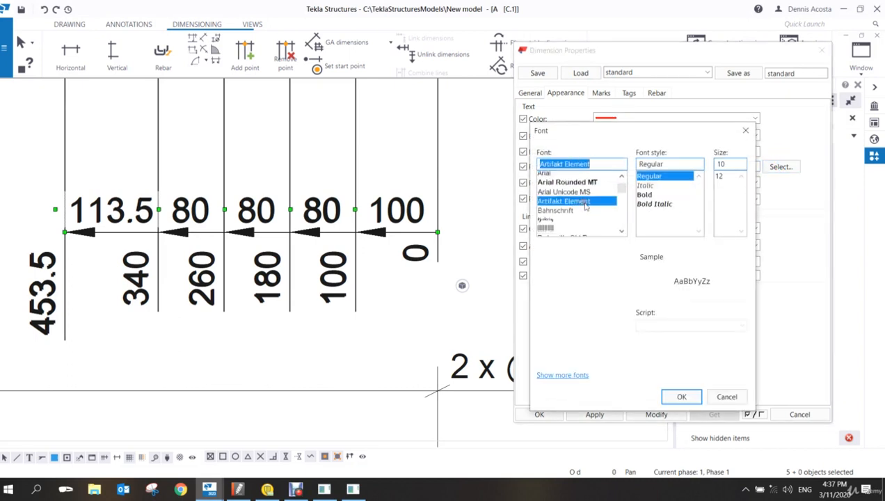
scroll(571, 202, "down", 3)
left_click(570, 204)
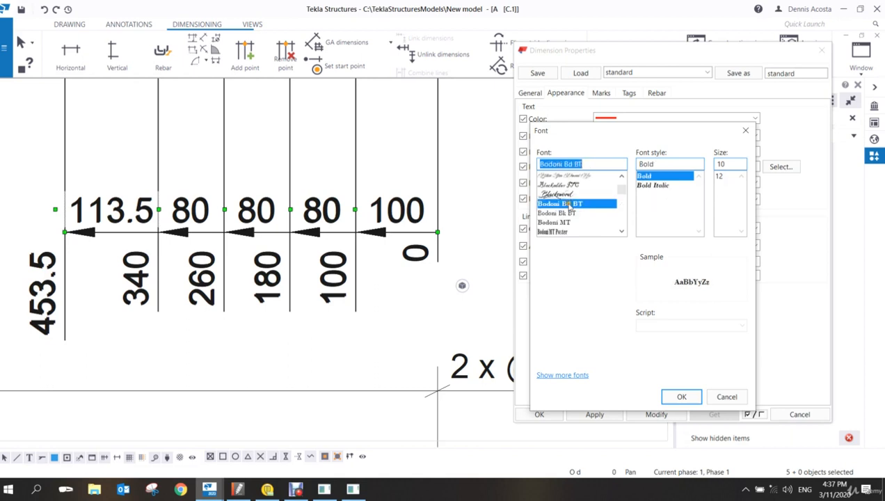
left_click(684, 396)
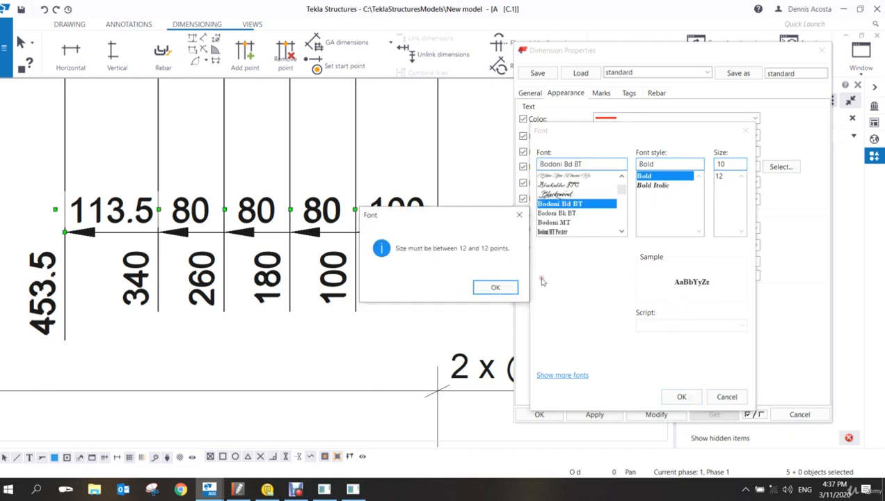
left_click(492, 286)
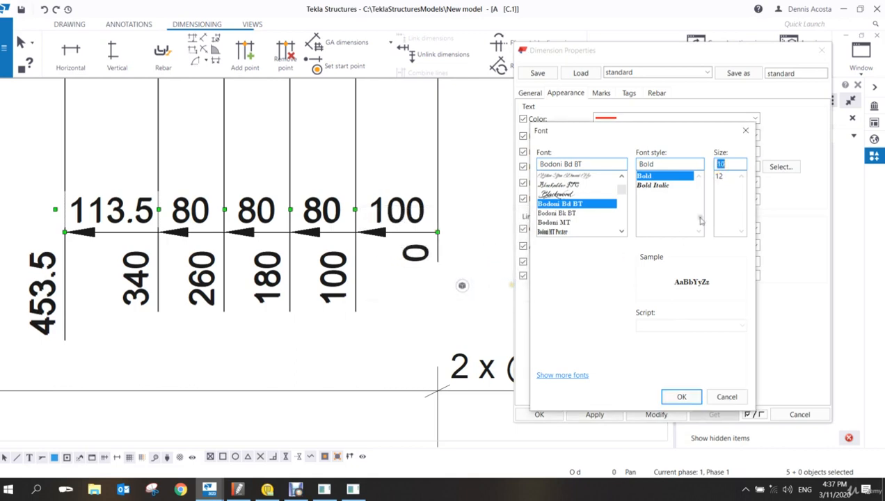
left_click(682, 397)
left_click(656, 414)
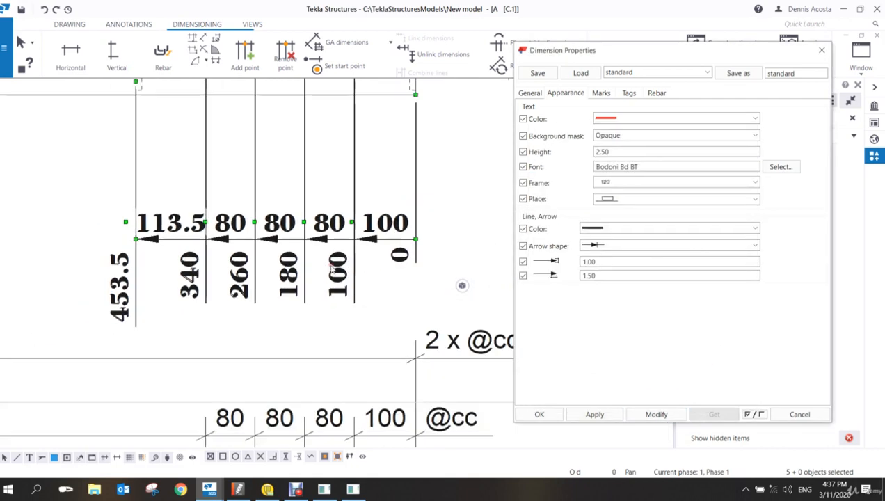
left_click(443, 317)
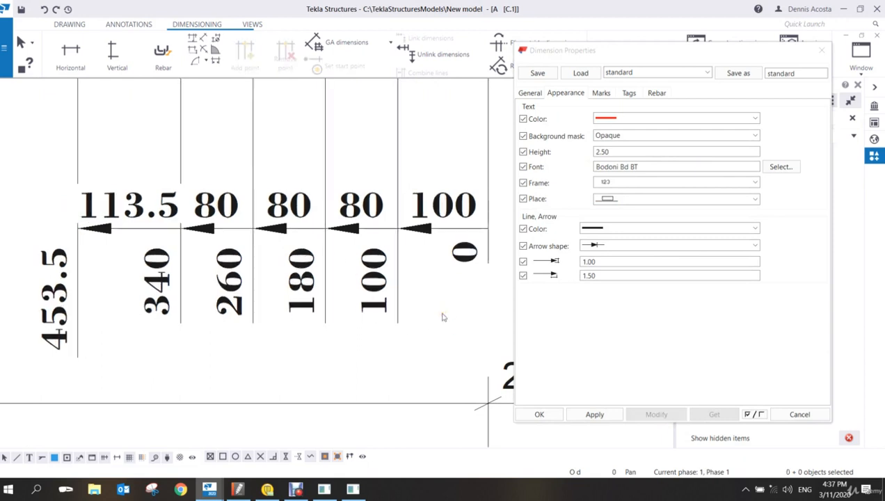
- Examine the restyled hole dimensions at the column's bolted end and close the dimension properties
scroll(441, 316, "down", 10)
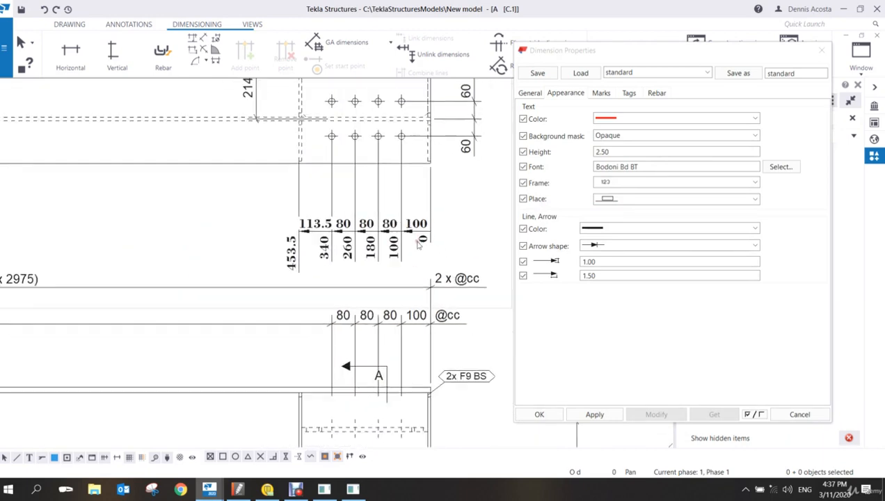
scroll(400, 236, "up", 4)
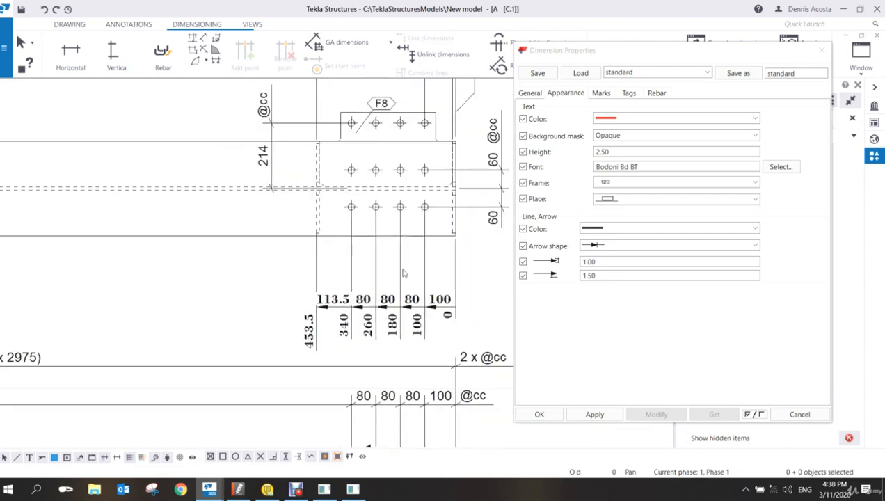
scroll(404, 272, "up", 2)
scroll(405, 273, "down", 4)
scroll(405, 273, "up", 2)
scroll(405, 272, "down", 4)
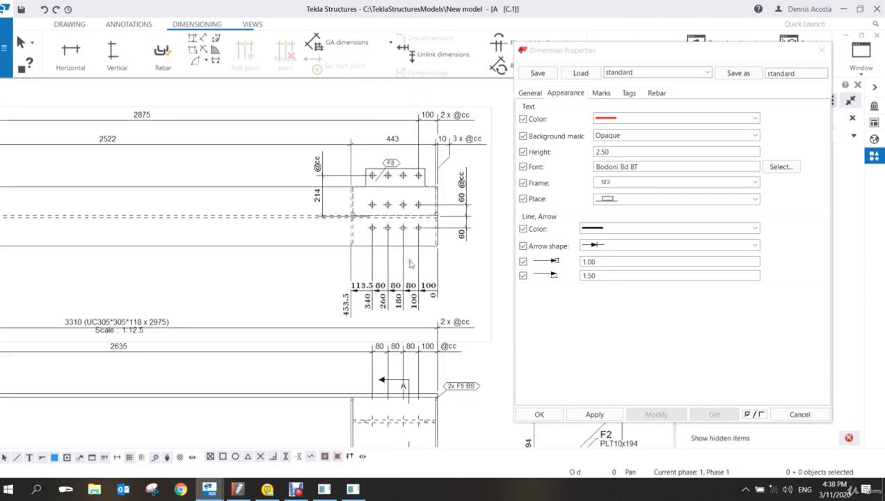
scroll(466, 222, "up", 3)
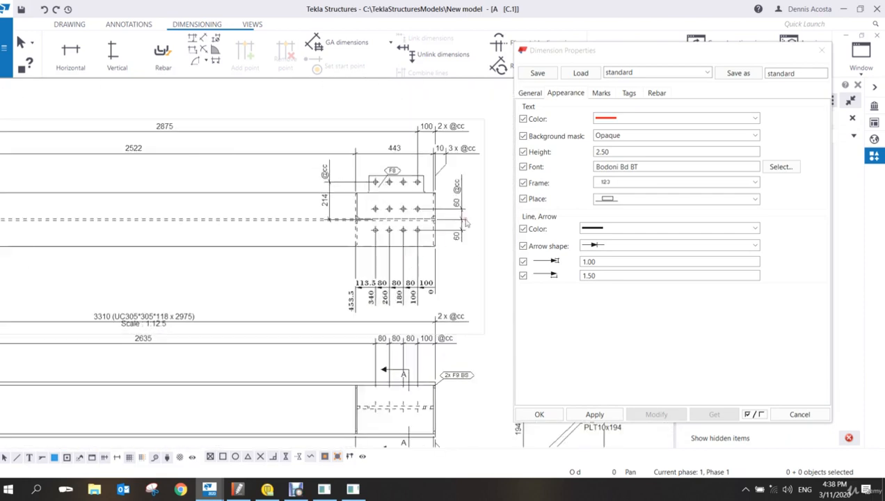
left_click(822, 50)
scroll(336, 274, "up", 8)
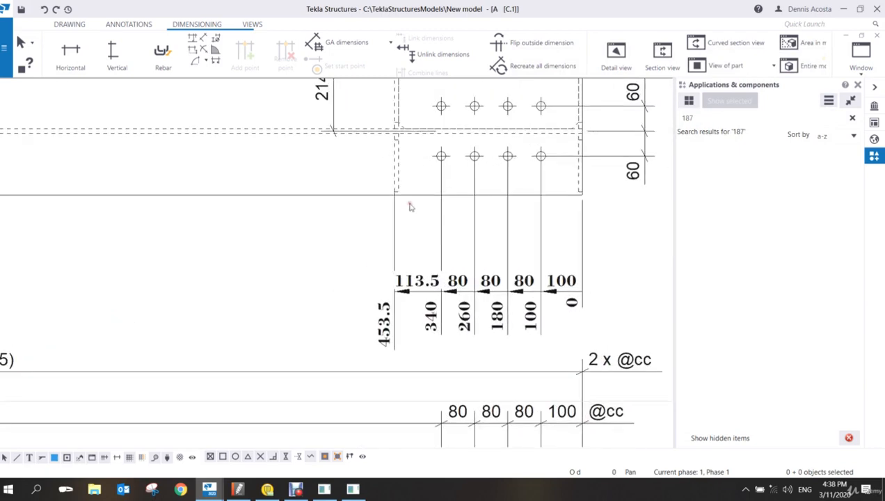
scroll(342, 248, "down", 3)
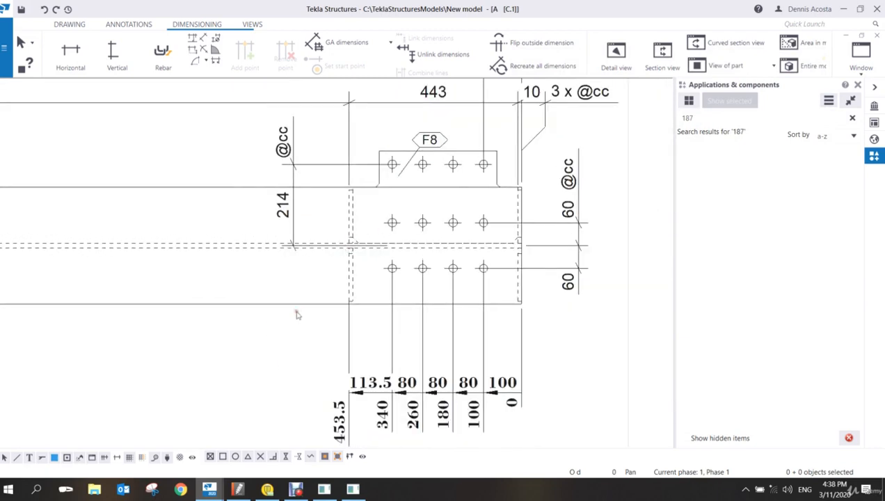
scroll(413, 172, "down", 3)
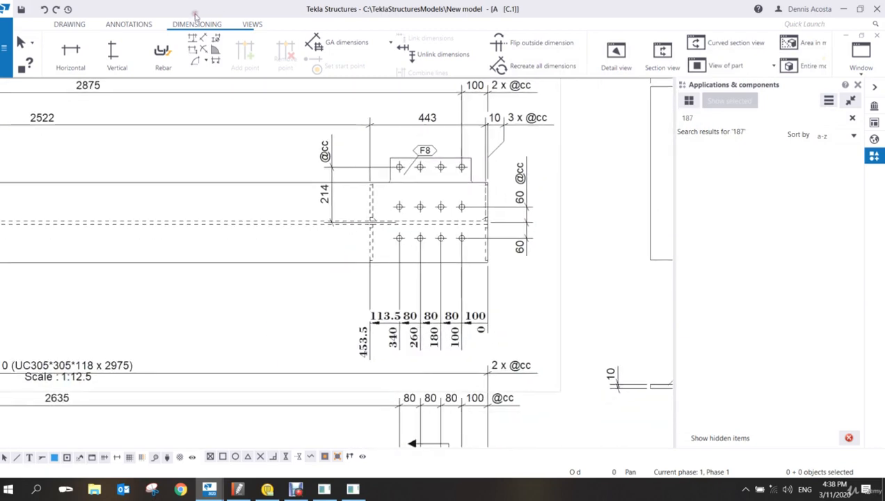
- Add a weld mark with its leader pointing to the dashed plate edge beside the column's bolt holes
left_click(128, 26)
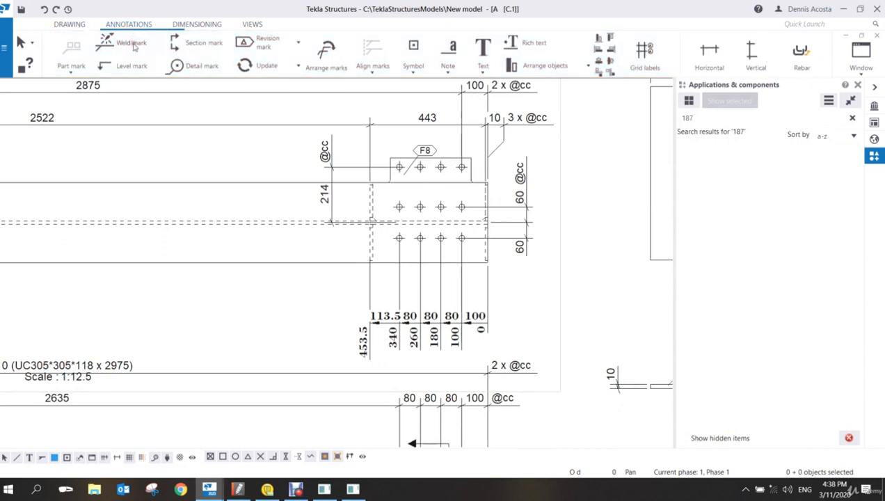
left_click(125, 44)
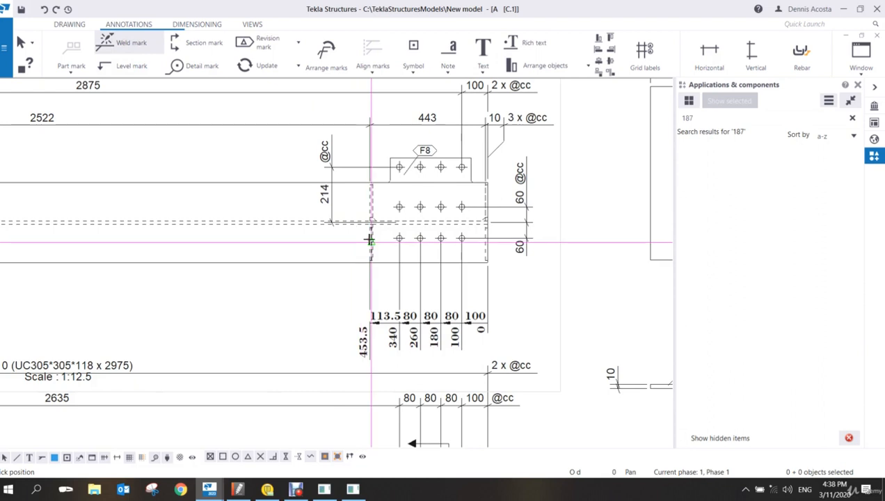
left_click(370, 242)
left_click(317, 297)
right_click(265, 282)
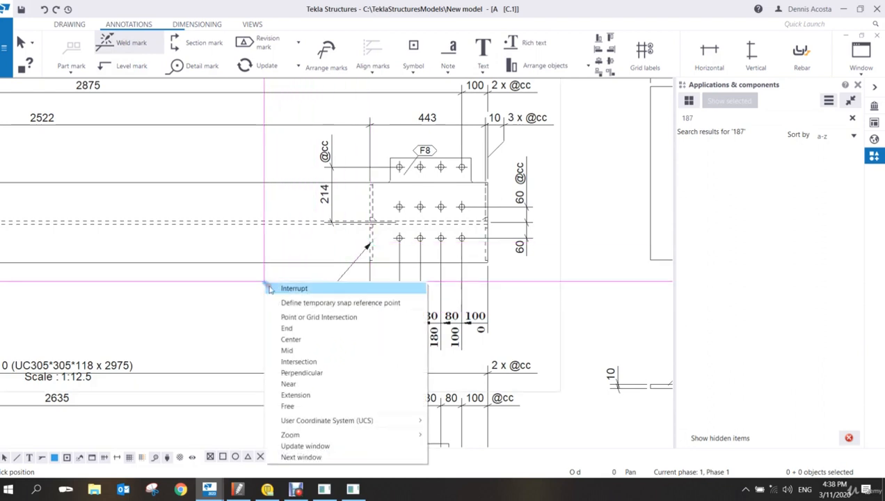
left_click(288, 289)
scroll(410, 270, "up", 3)
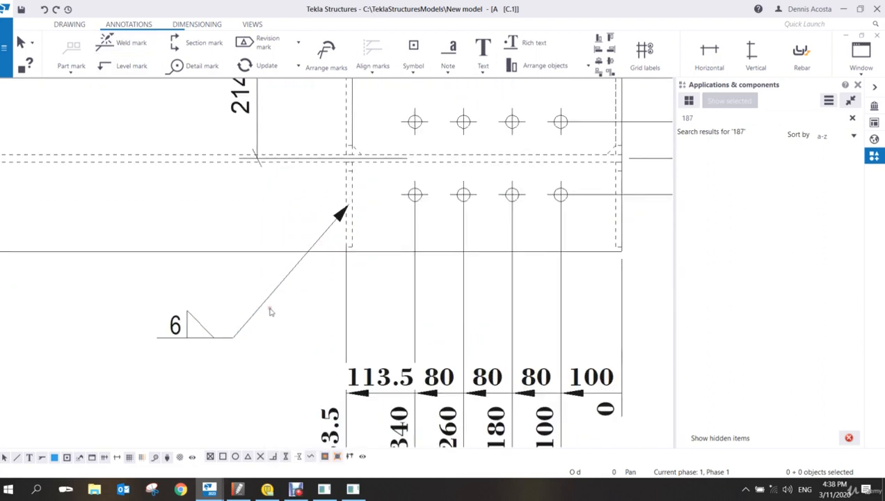
- Close the corner column's assembly drawing and keep its changes without marking it ready for issuing
scroll(275, 308, "down", 8)
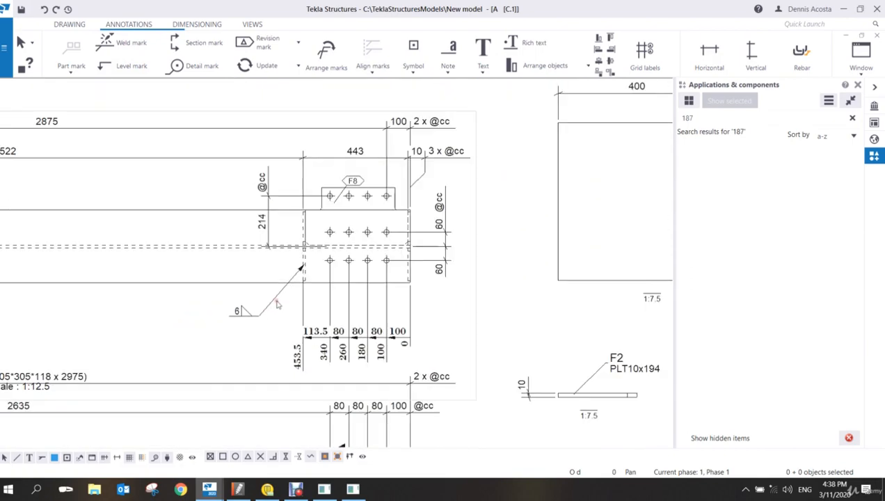
scroll(287, 301, "down", 4)
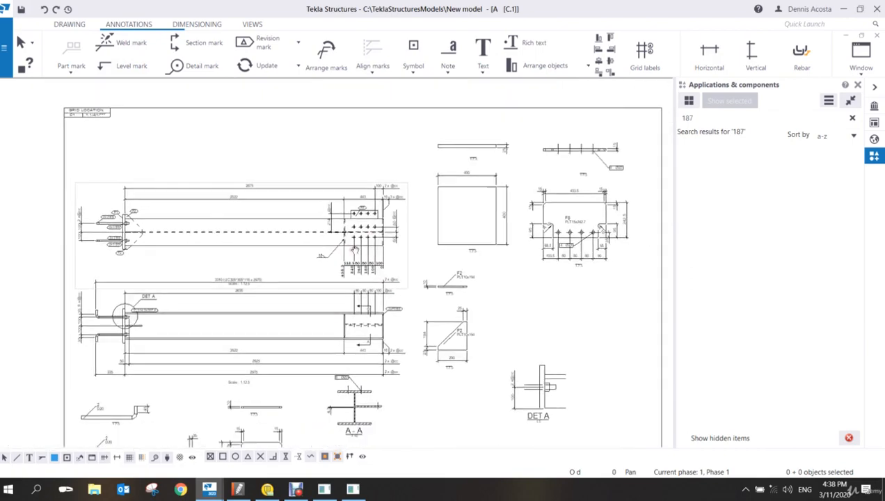
scroll(284, 266, "down", 1)
scroll(357, 254, "up", 4)
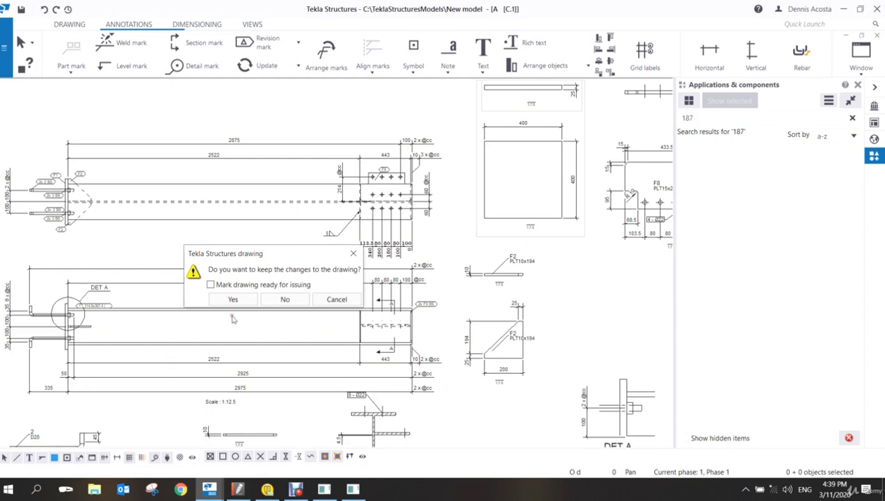
left_click(236, 299)
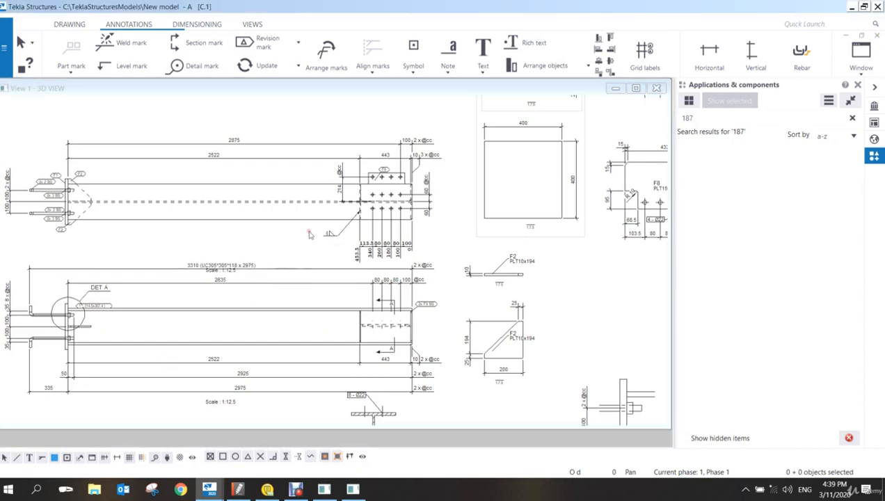
- Select the yellow roof edge beam running from the corner column in the 3D model
scroll(362, 186, "down", 4)
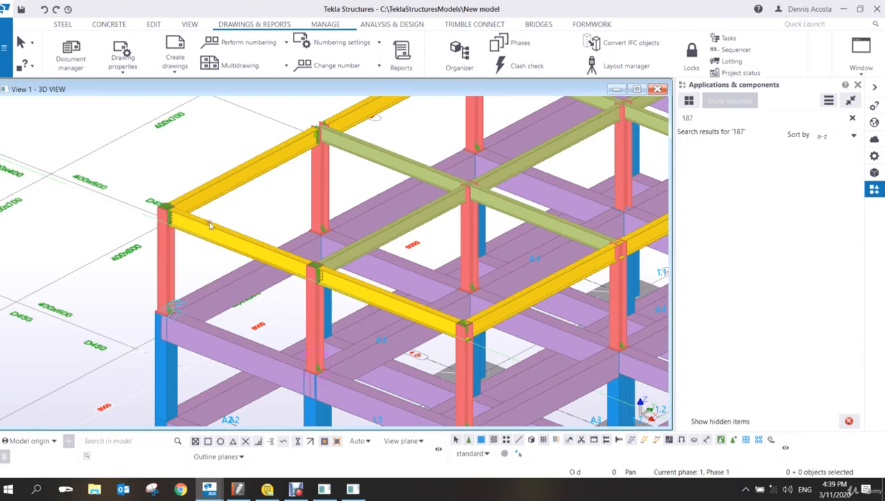
scroll(256, 195, "up", 8)
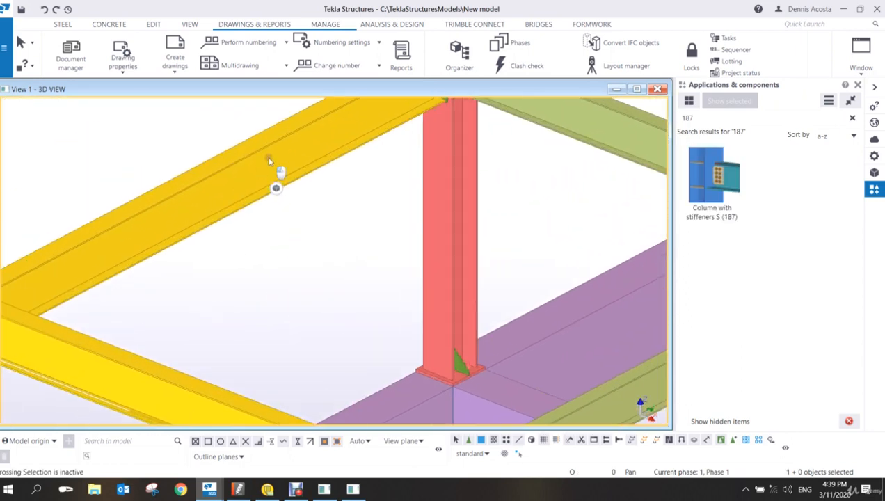
left_click(269, 162)
middle_click_drag(313, 149, 340, 237)
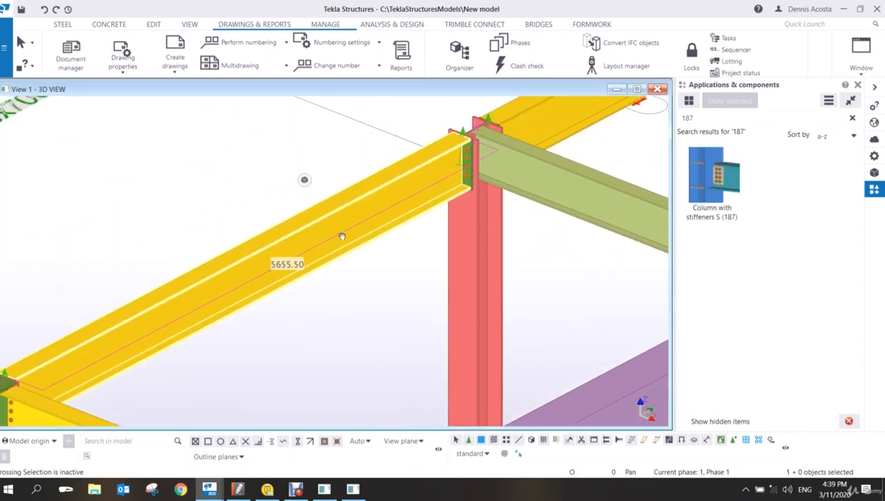
scroll(410, 189, "up", 3)
scroll(411, 188, "down", 4)
scroll(411, 188, "up", 1)
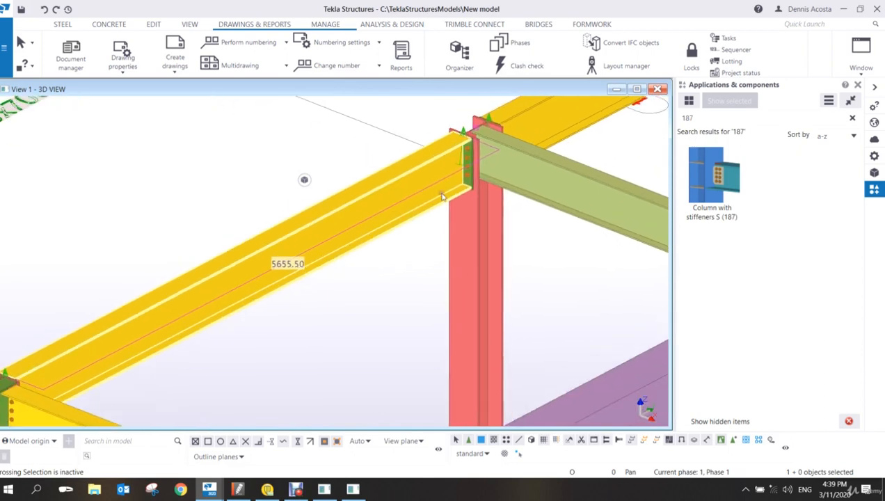
- Open the assembly drawing properties and review the available presets for beam drawings
left_click(128, 66)
left_click(135, 111)
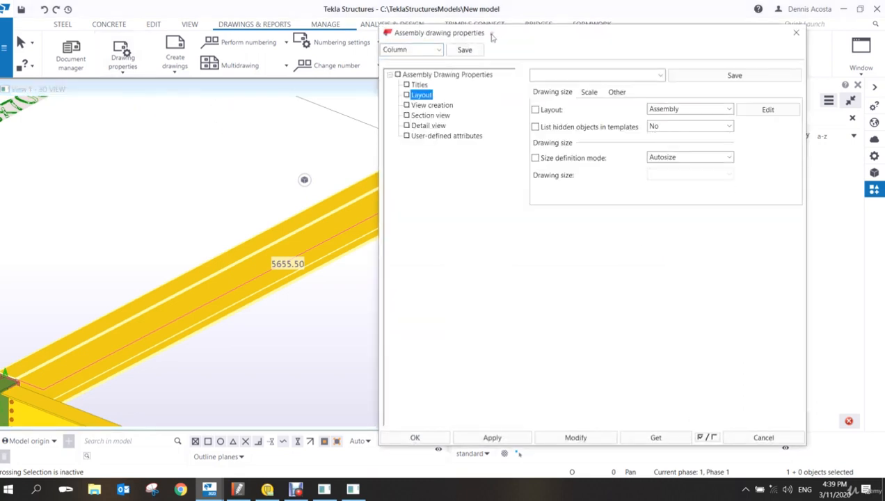
left_click(439, 50)
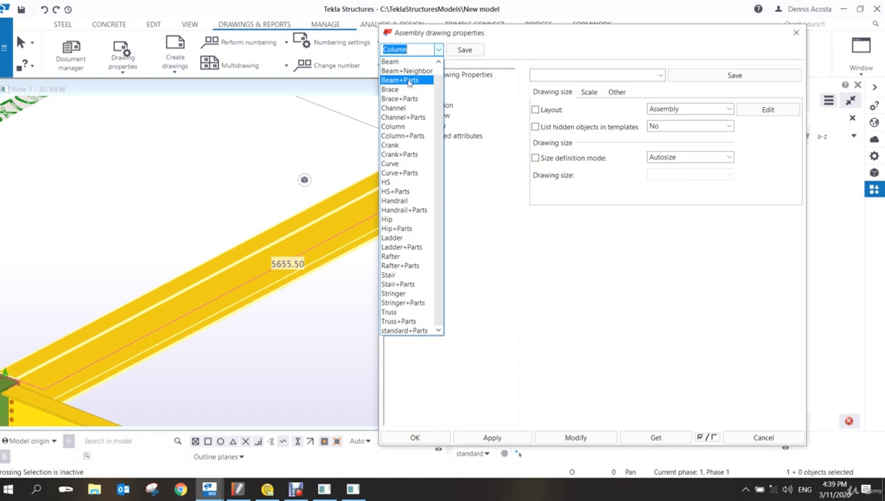
left_click(295, 489)
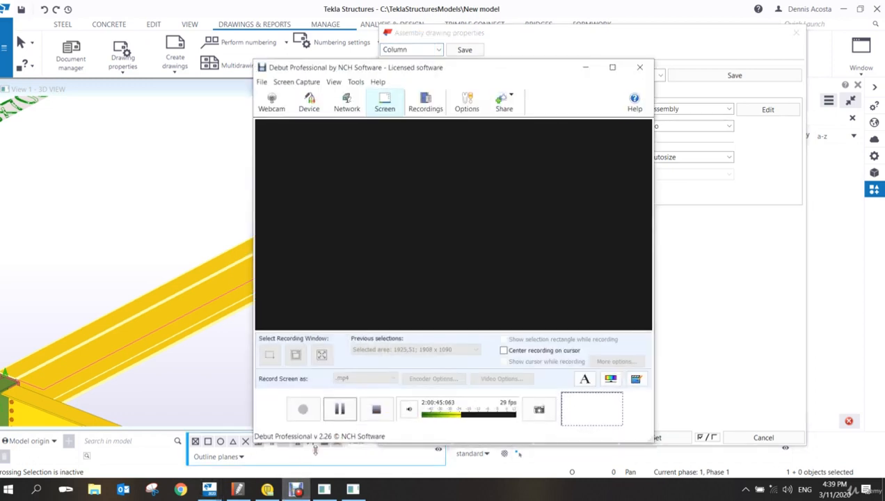
left_click(340, 409)
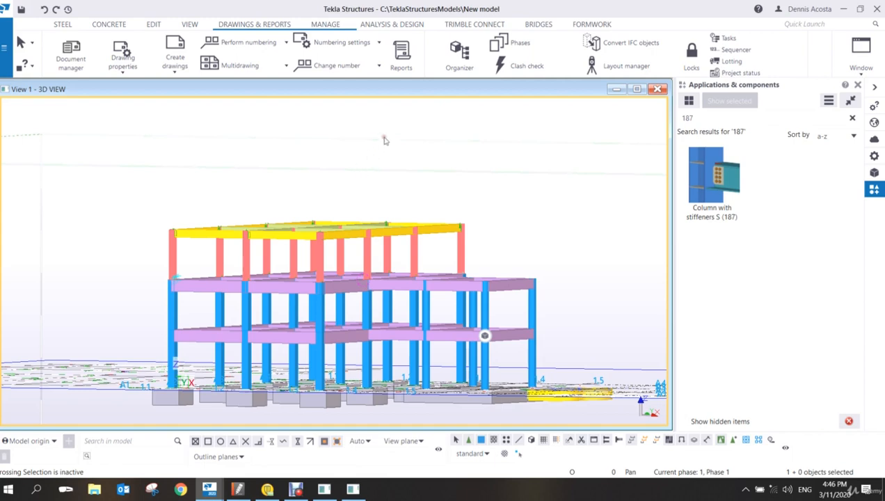
- Create an Assembly Part List report from all objects in the model
left_click(403, 57)
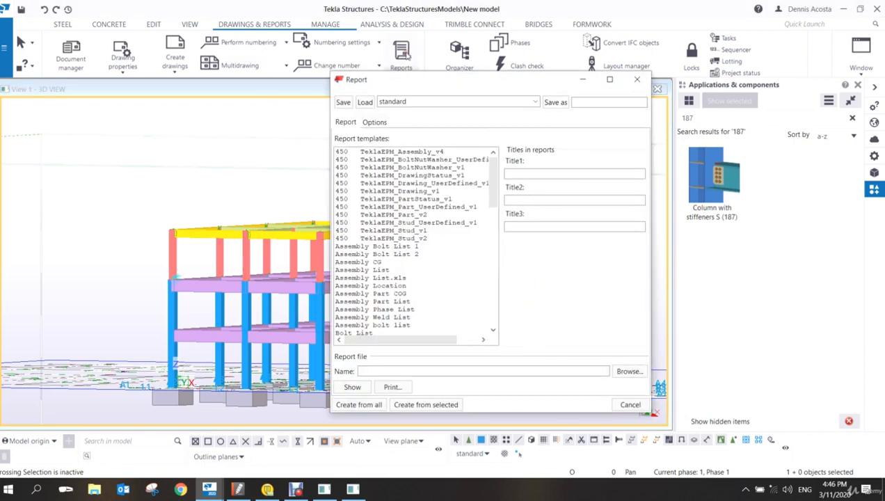
left_click(633, 83)
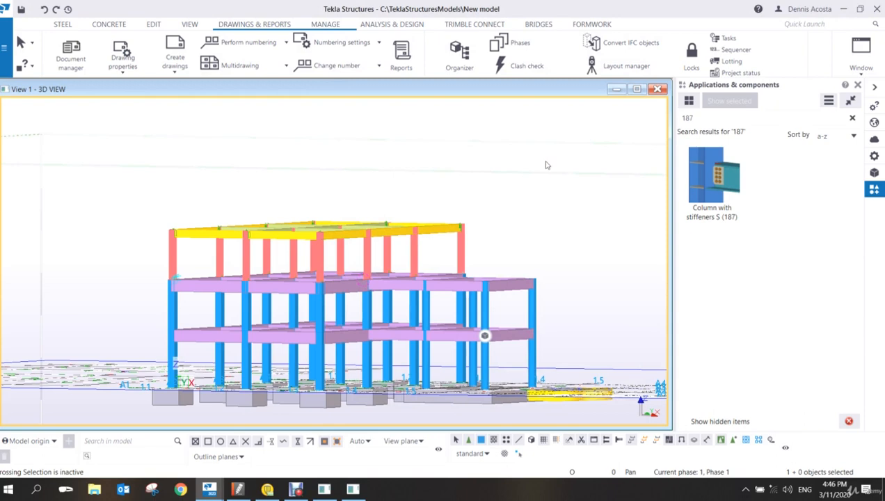
key("ctrl+b")
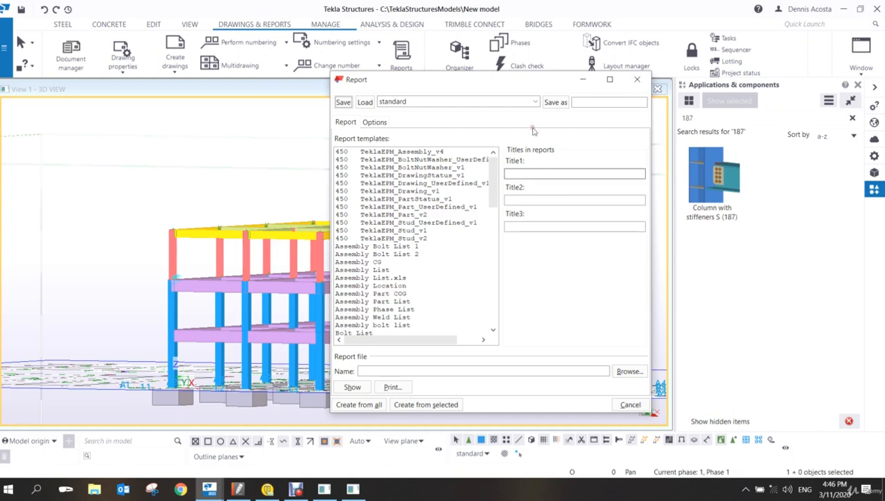
left_click_drag(537, 80, 706, 44)
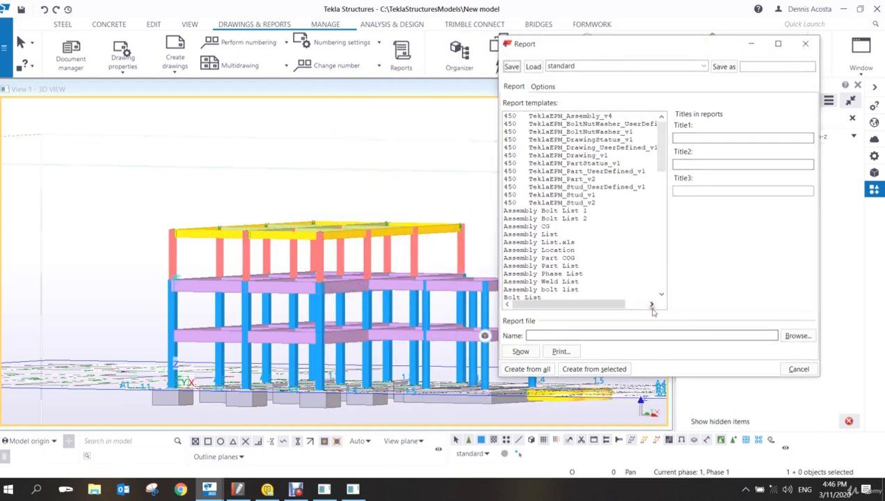
left_click_drag(664, 159, 663, 191)
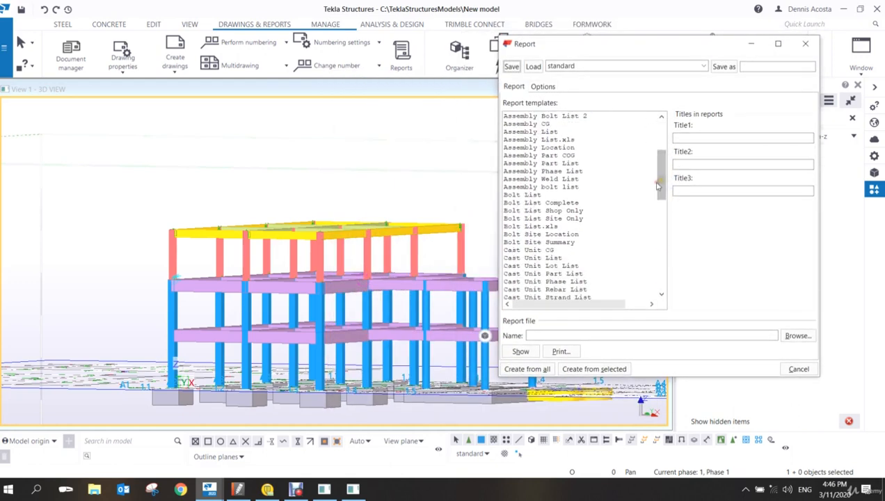
scroll(546, 247, "down", 2)
scroll(546, 247, "down", 2)
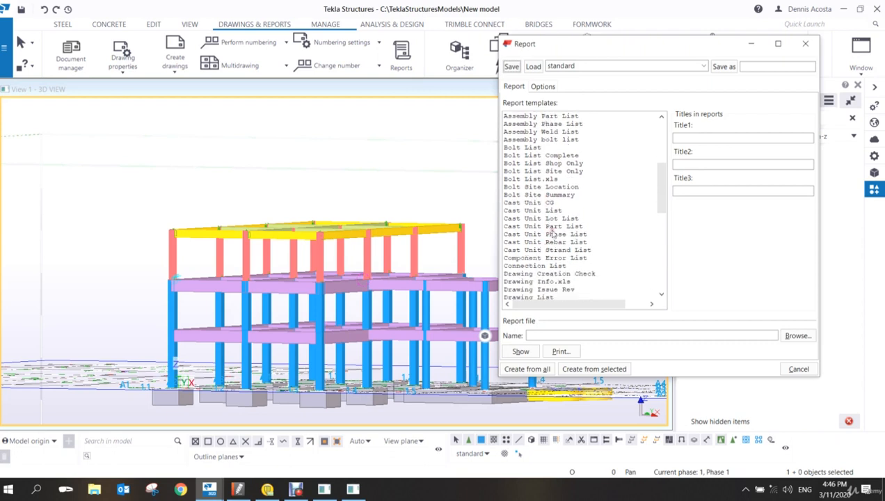
scroll(553, 230, "up", 5)
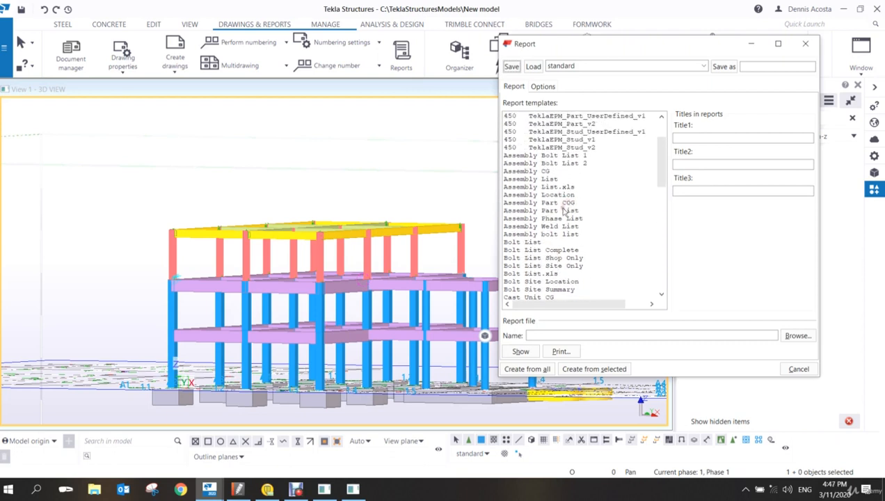
left_click(562, 211)
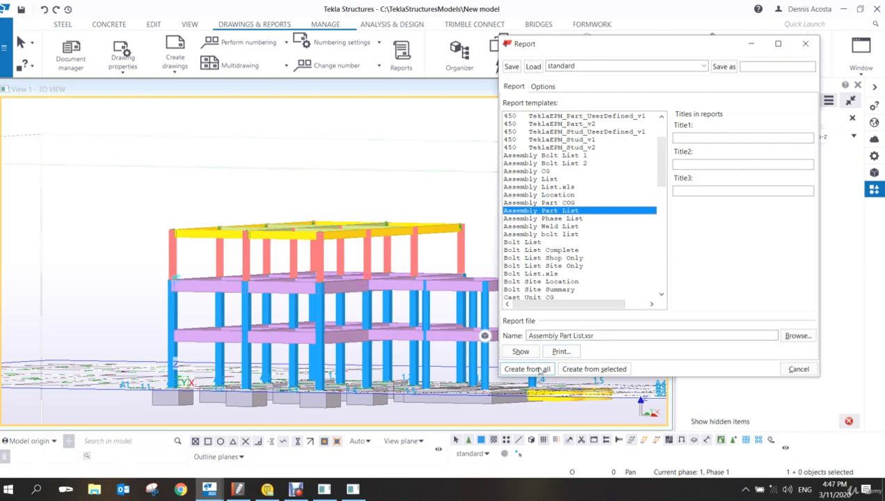
left_click(540, 369)
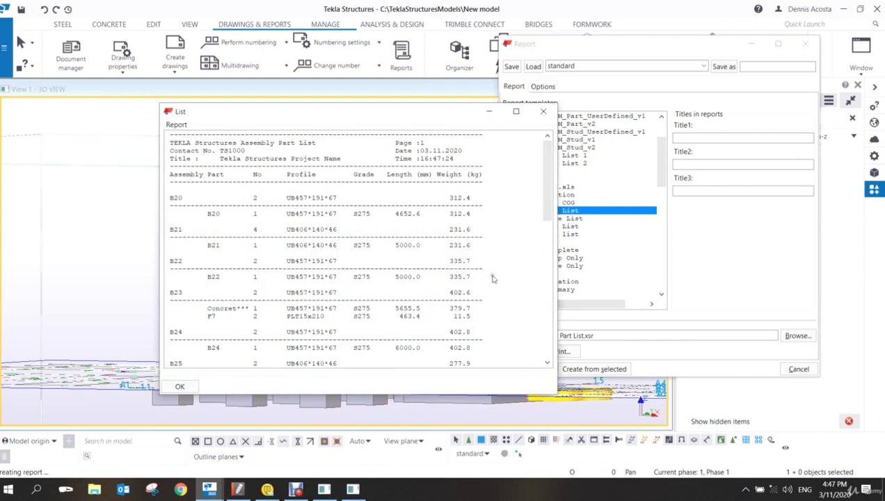
- Look through the assembly part list down to the C1 column, placing the list clear of the report templates
scroll(468, 247, "down", 15)
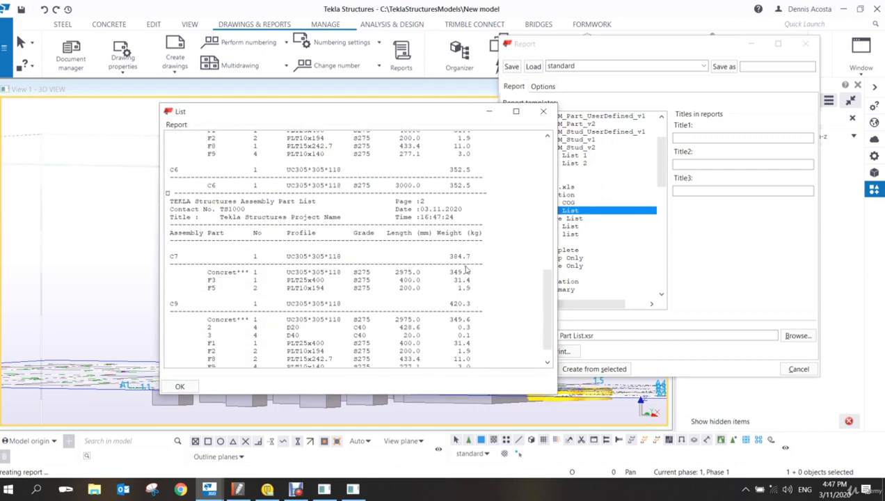
scroll(465, 282, "up", 15)
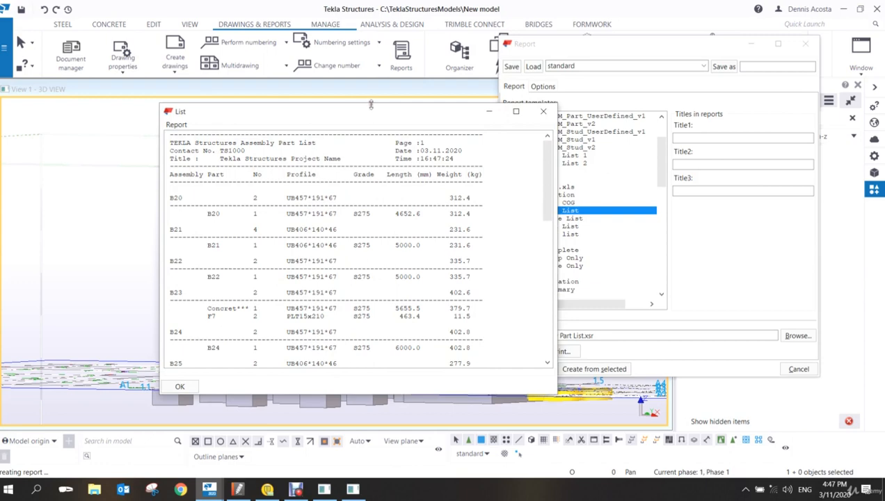
left_click_drag(369, 111, 281, 49)
left_click_drag(336, 61, 257, 31)
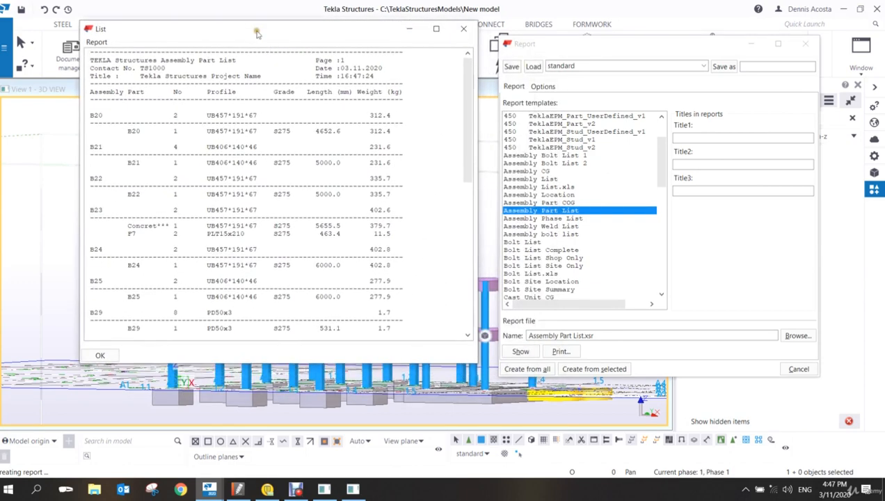
left_click_drag(470, 128, 497, 182)
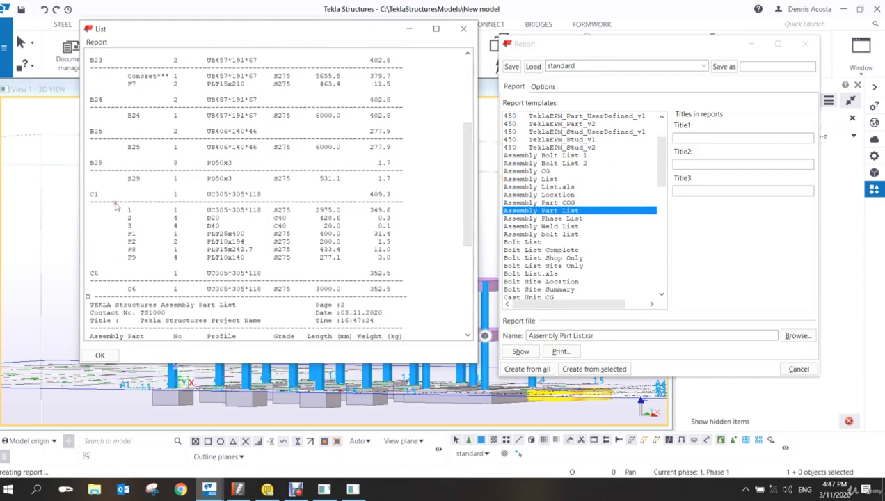
- Examine the C1 column assembly and its individual parts in the part list, highlight the whole group, and close the list
left_click(94, 194)
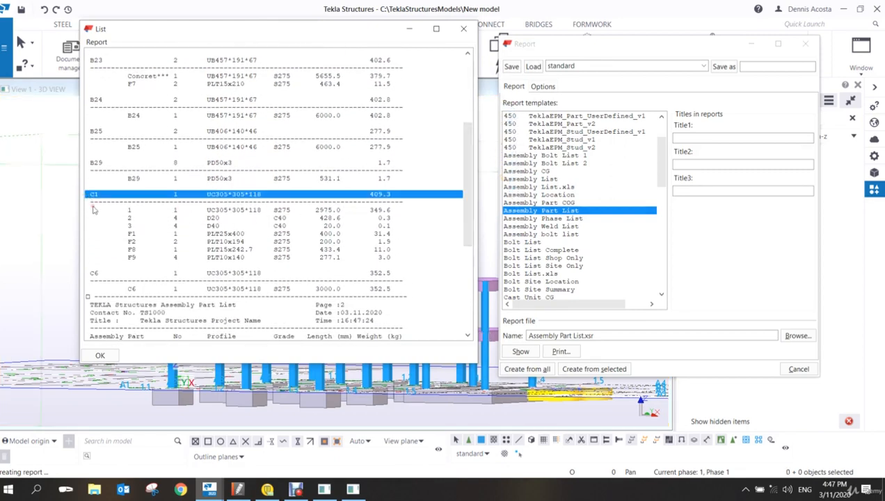
left_click(94, 210)
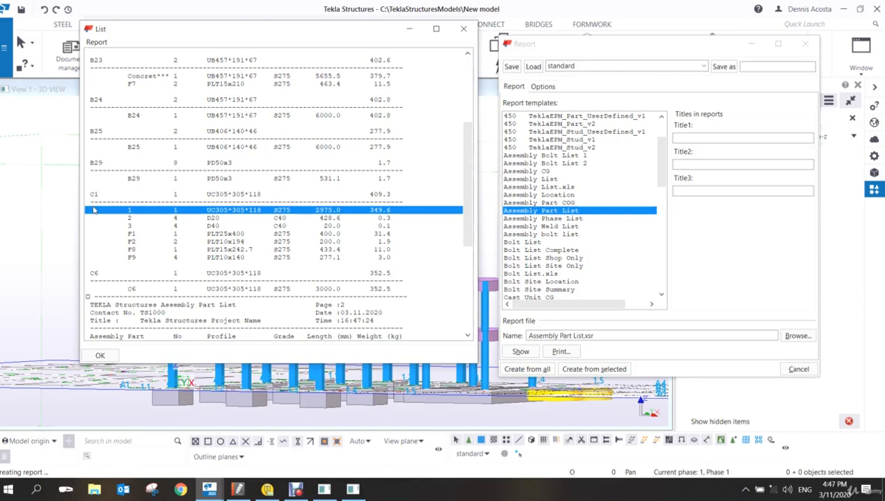
left_click(98, 218)
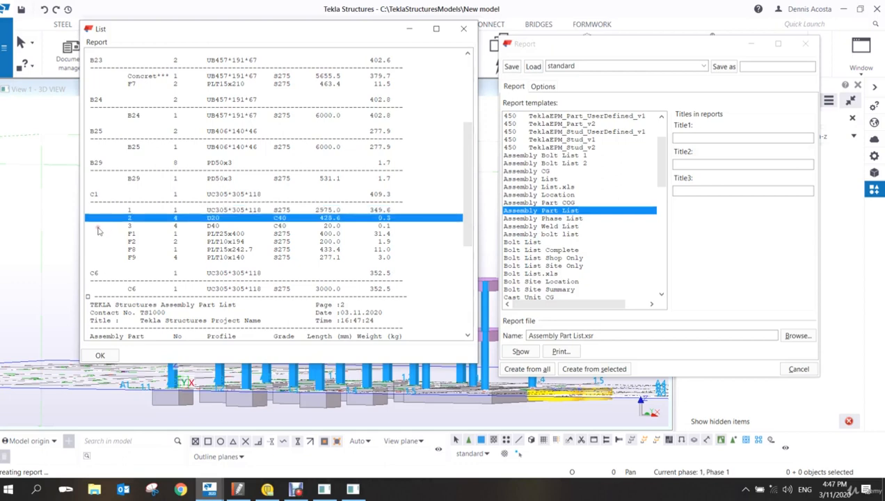
left_click(98, 226)
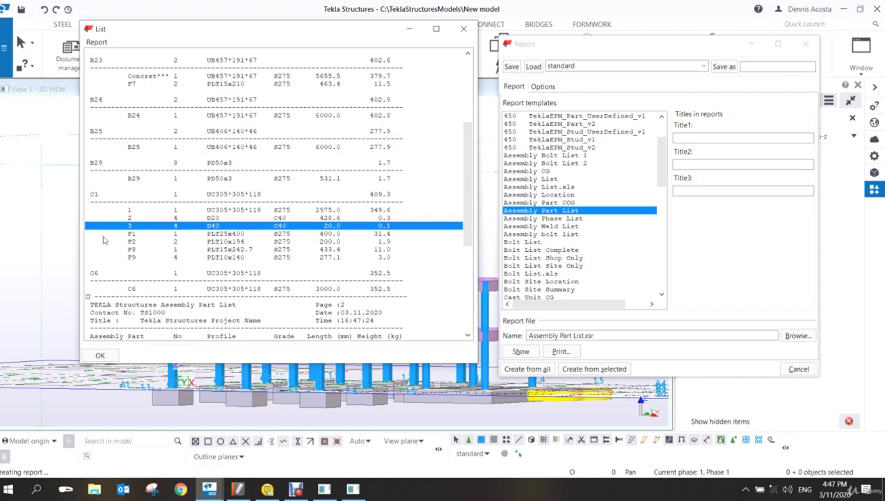
left_click(105, 241)
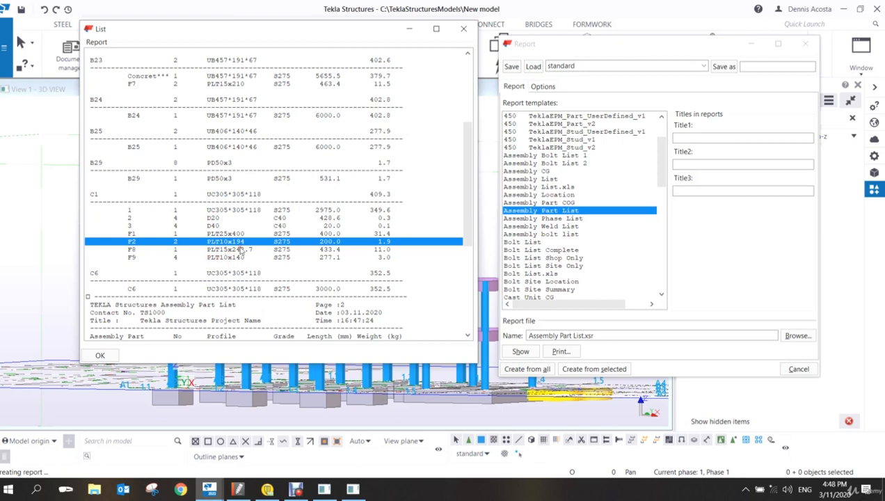
left_click_drag(91, 195, 112, 259)
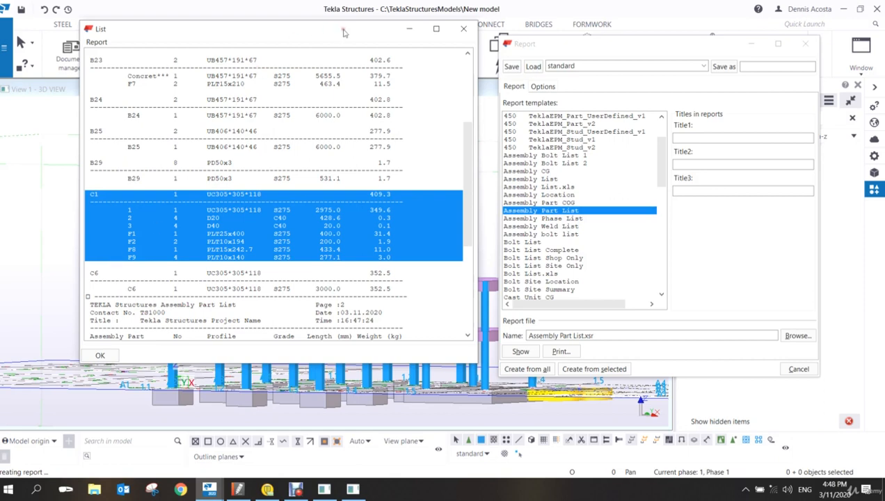
left_click(463, 28)
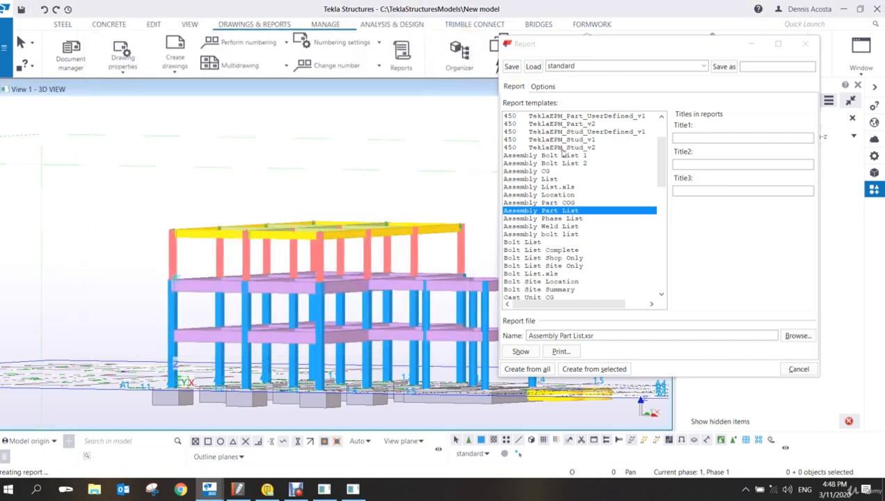
- Create a Bolt List report from all objects, review its bolt sizes and quantities, and close it
left_click(548, 251)
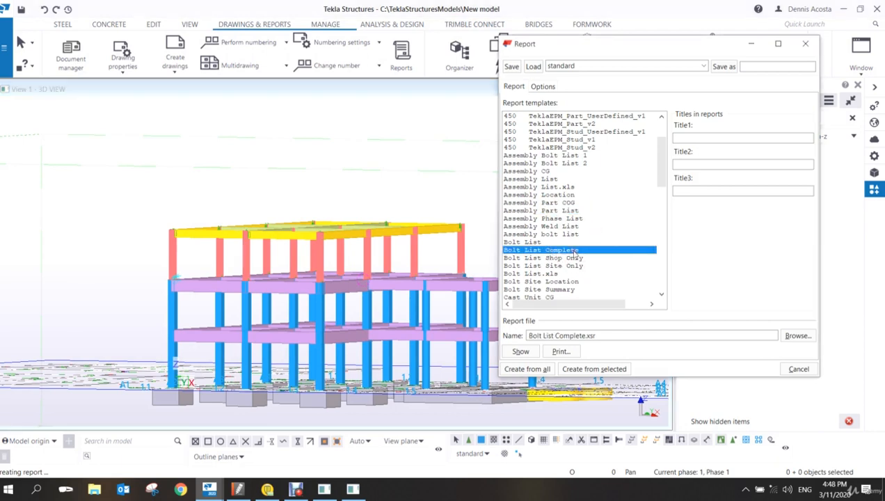
left_click(541, 242)
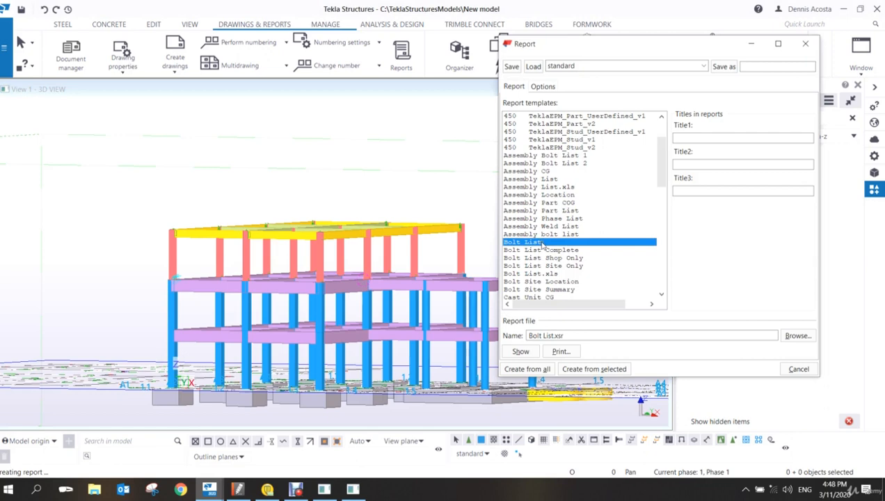
left_click(546, 368)
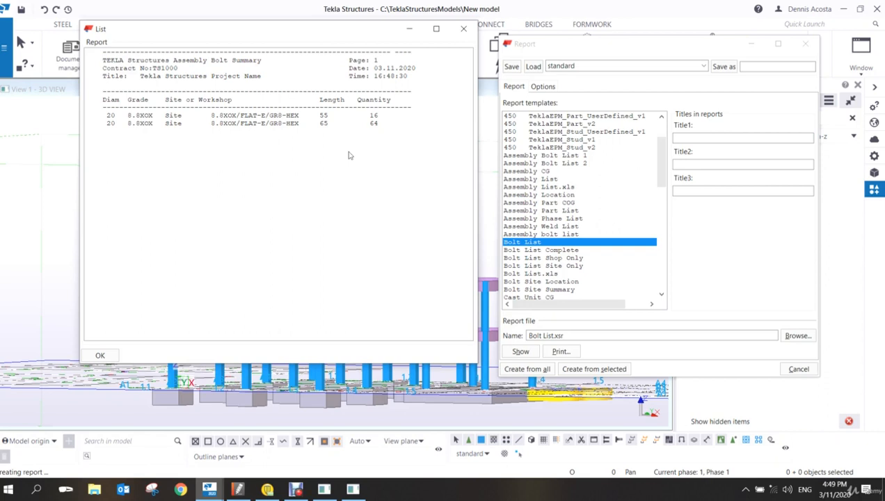
left_click(464, 29)
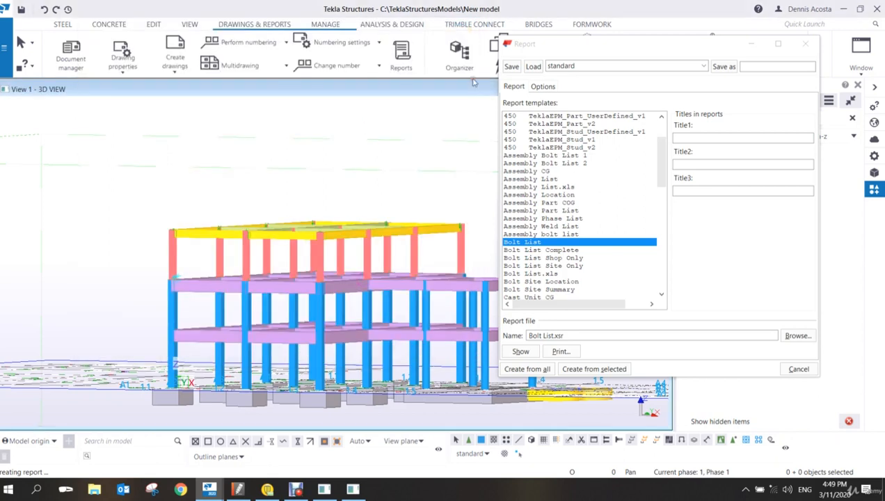
- Create a Cast Unit List report from all objects in the model
scroll(584, 238, "up", 2)
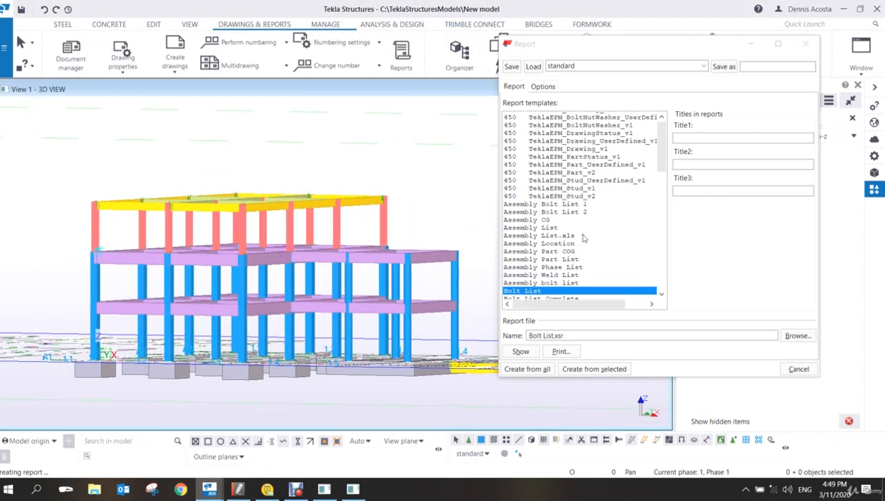
scroll(585, 238, "down", 4)
scroll(585, 237, "down", 3)
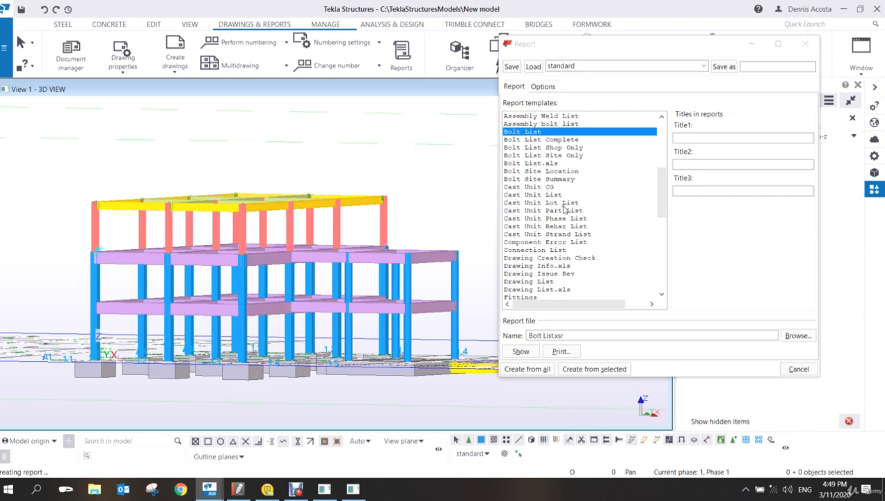
left_click(560, 196)
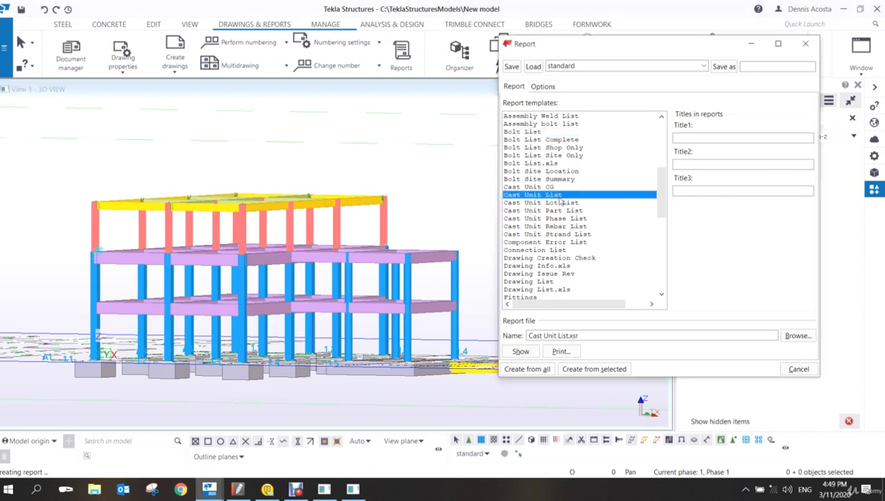
left_click(548, 369)
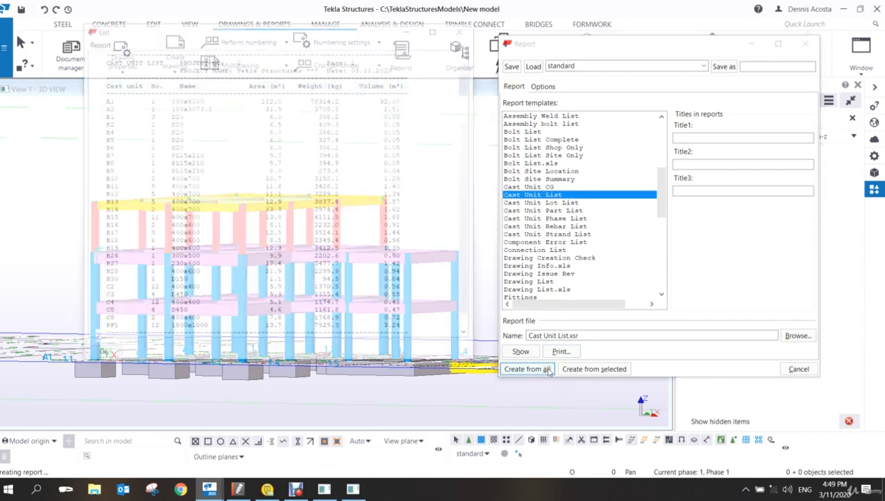
- Examine the cast unit areas, weights and volumes, highlight rows B10 to B27, and close the list
scroll(421, 251, "down", 2)
scroll(421, 250, "up", 2)
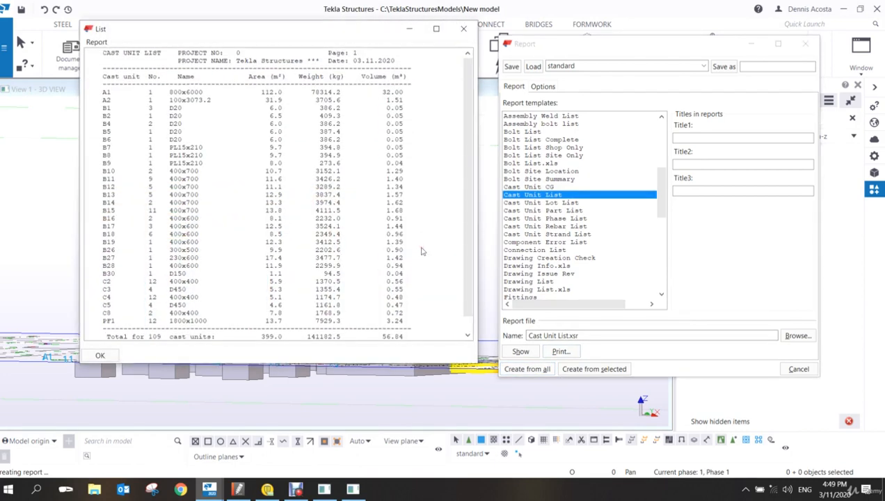
scroll(421, 250, "up", 1)
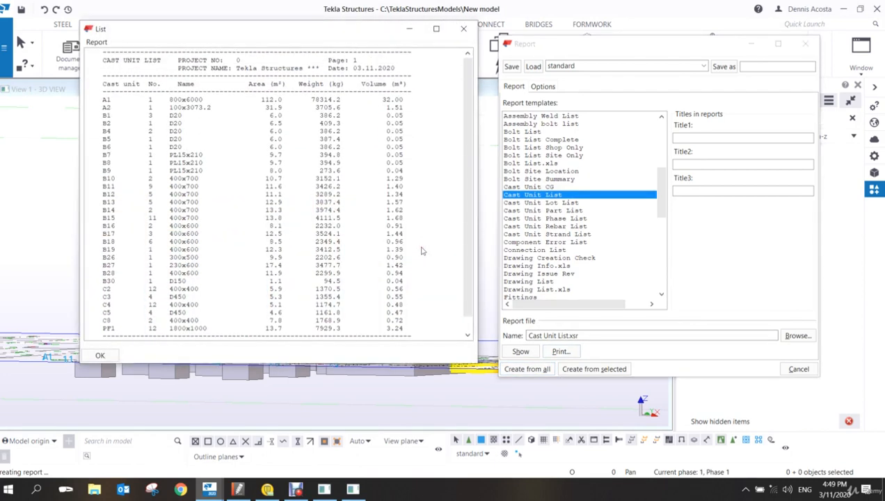
scroll(421, 250, "down", 2)
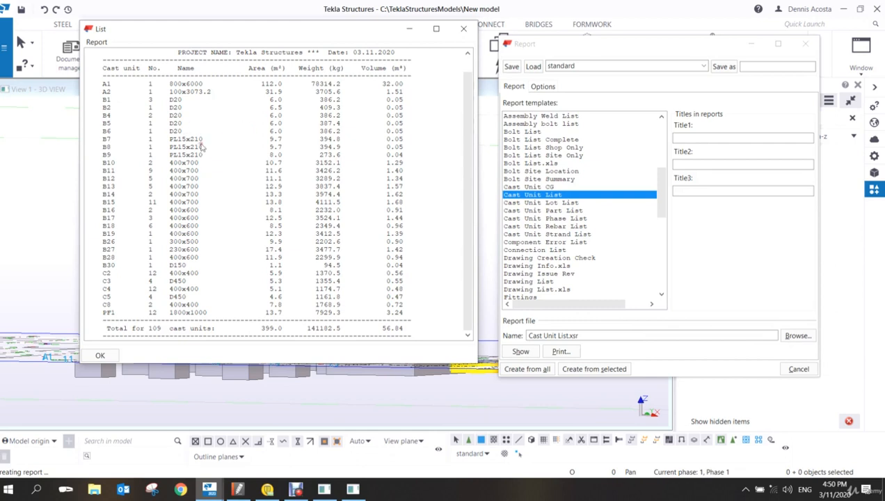
left_click_drag(94, 167, 89, 256)
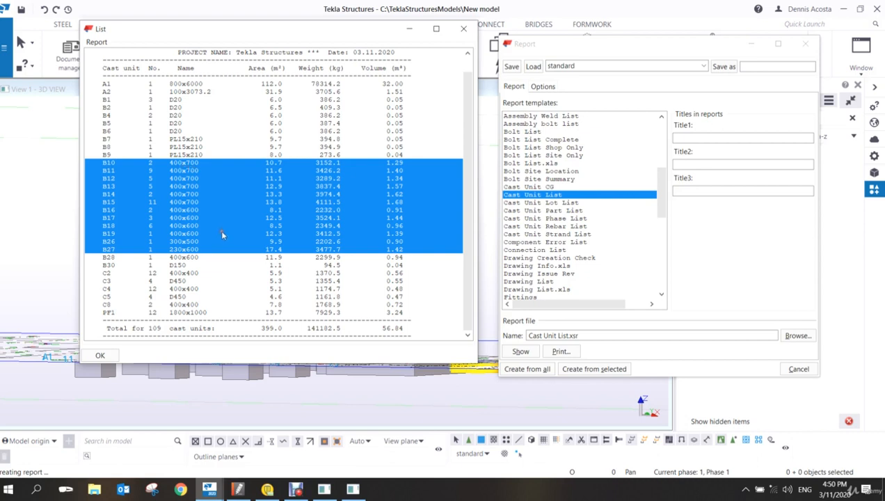
scroll(228, 240, "up", 2)
scroll(235, 232, "down", 1)
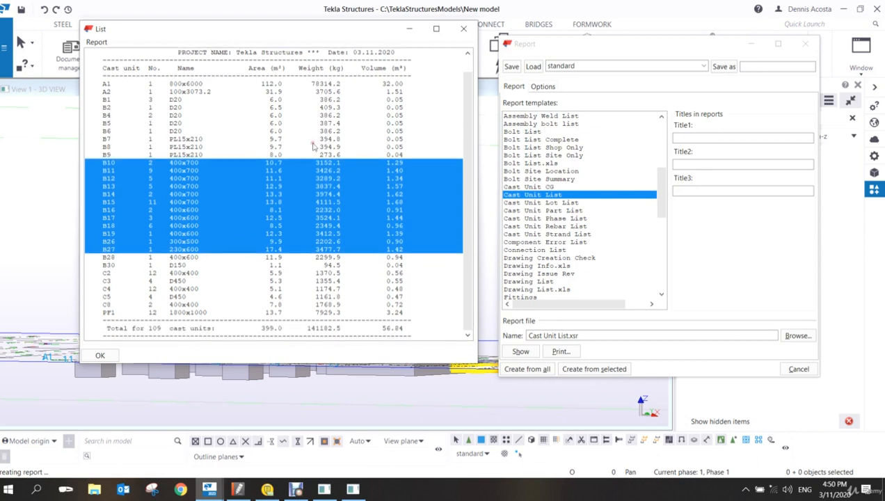
left_click(466, 32)
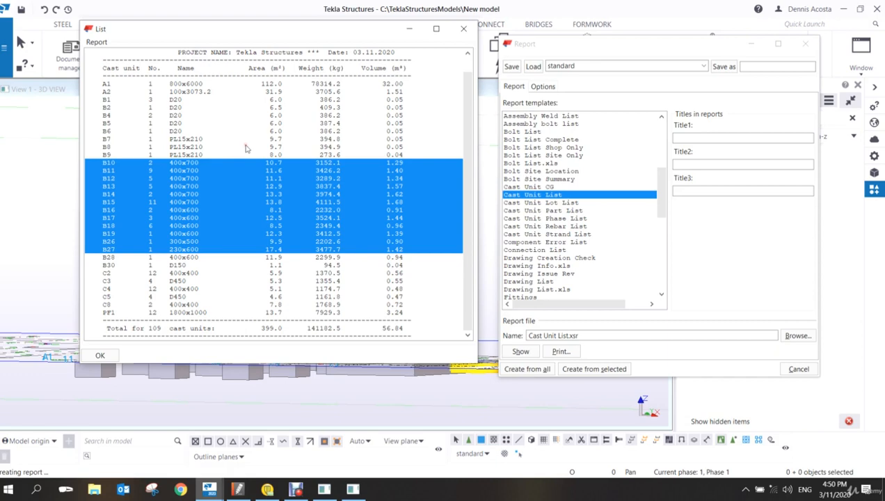
left_click(464, 29)
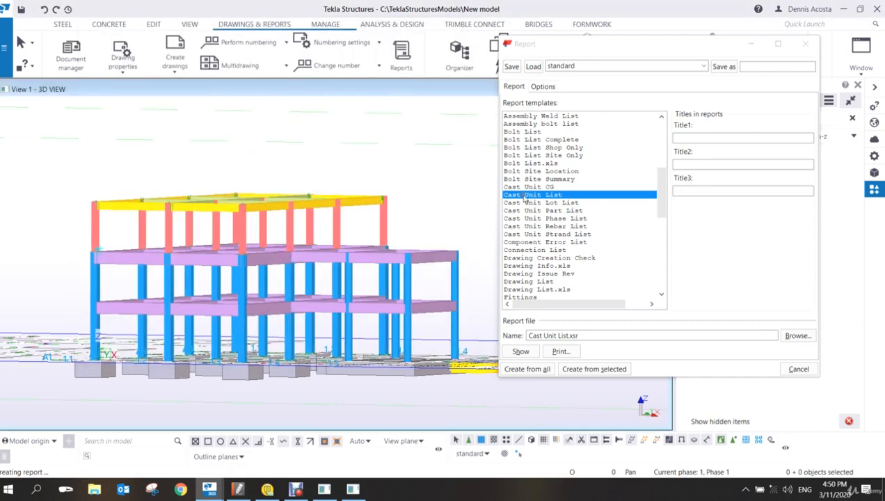
- Recreate the Cast Unit List report from all objects, replacing the existing file, and close the list after reviewing it
middle_click_drag(440, 200, 440, 239, "ctrl")
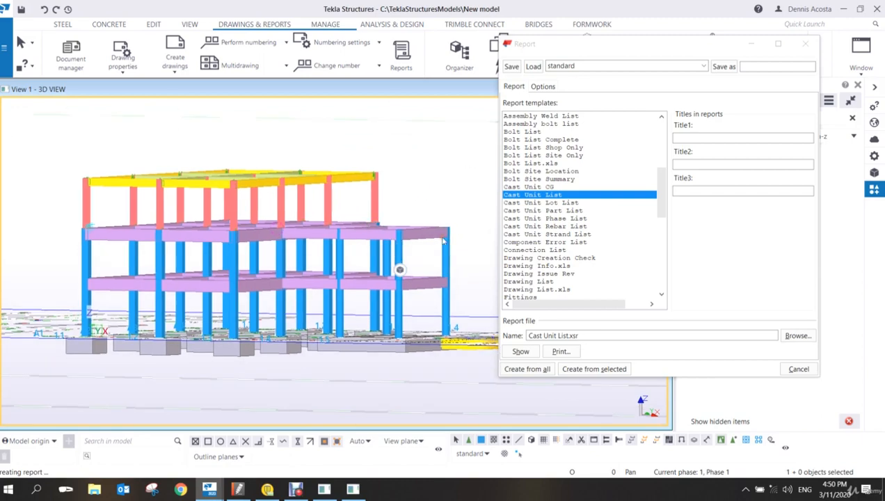
middle_click_drag(356, 206, 344, 264, "ctrl")
scroll(343, 263, "down", 5)
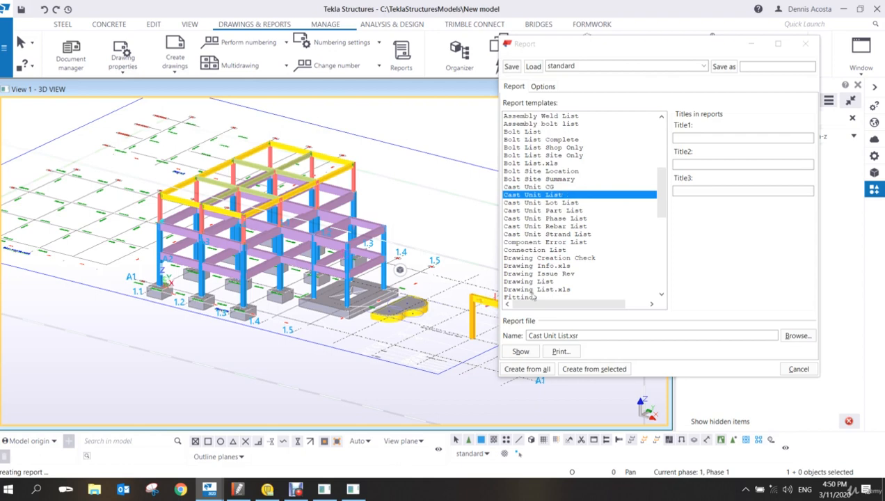
left_click(523, 369)
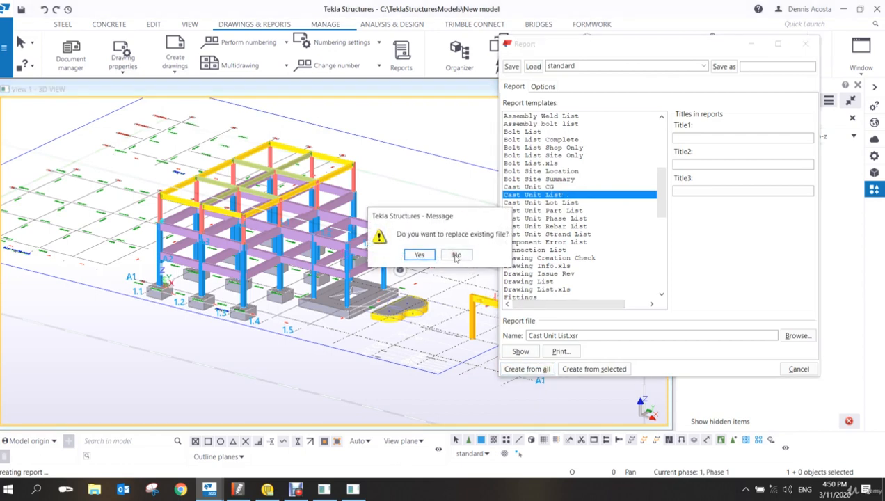
left_click(431, 257)
scroll(403, 208, "down", 2)
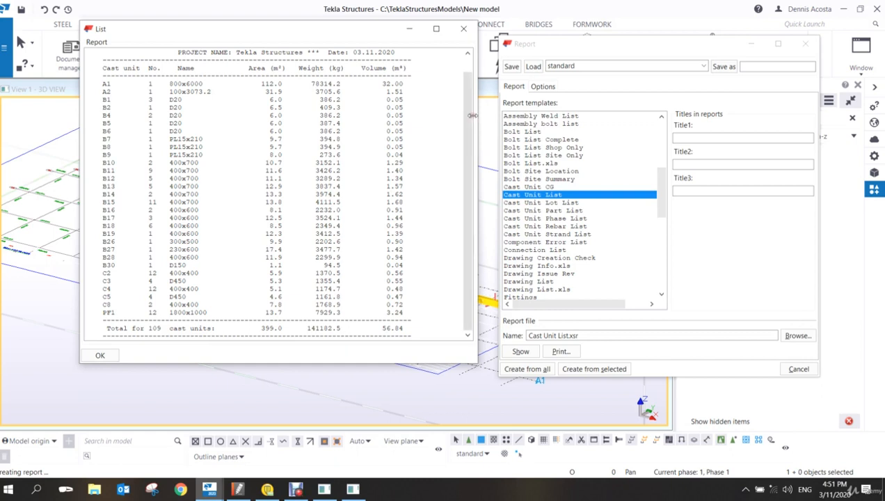
left_click(463, 29)
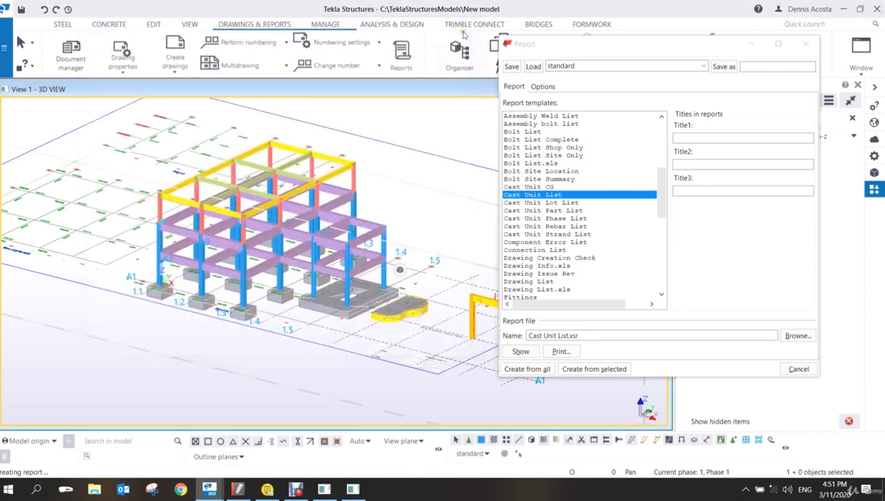
- Close the Report dialog to return to the full 3D view of the building model
middle_click_drag(433, 226, 322, 263, "ctrl")
scroll(350, 229, "up", 3)
scroll(329, 256, "down", 3)
scroll(338, 252, "up", 3)
scroll(342, 252, "up", 2)
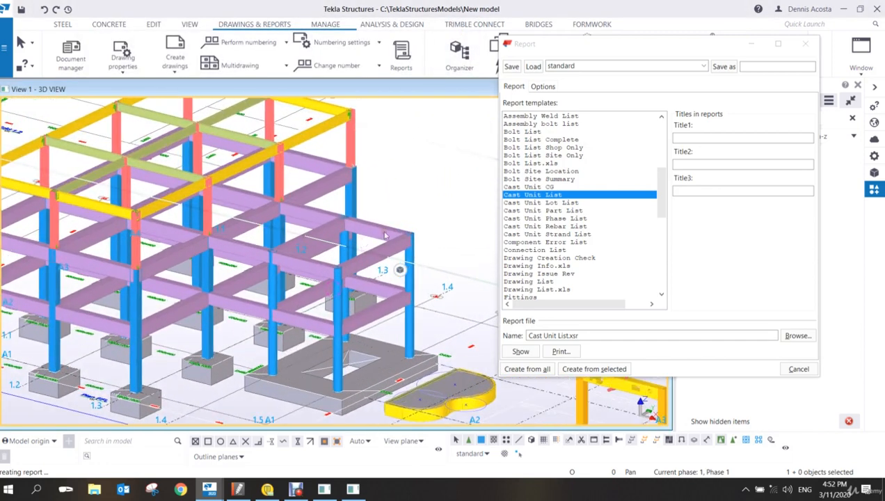
left_click(805, 43)
scroll(426, 223, "down", 3)
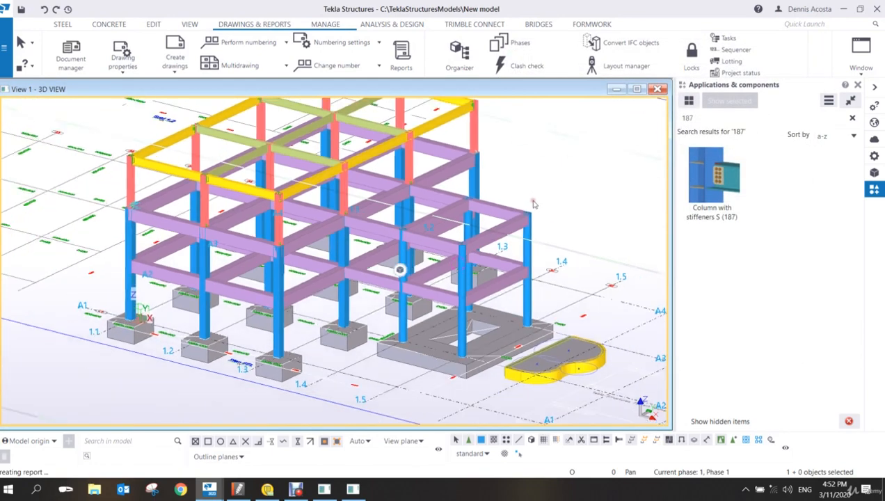
scroll(459, 254, "up", 3)
scroll(474, 254, "down", 2)
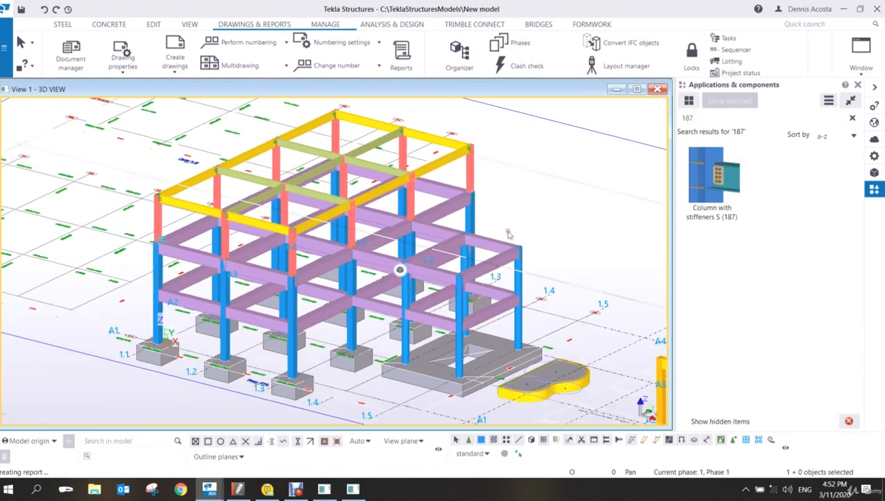
scroll(511, 231, "up", 2)
scroll(516, 230, "down", 1)
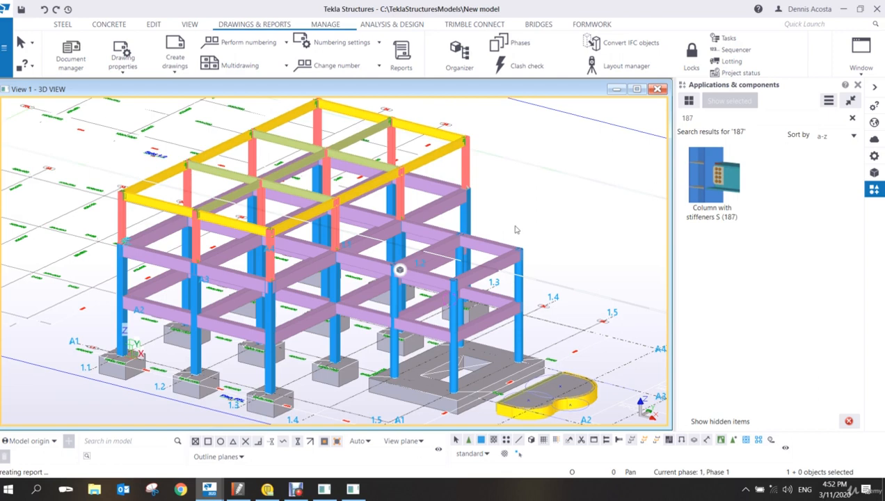
left_click(400, 273)
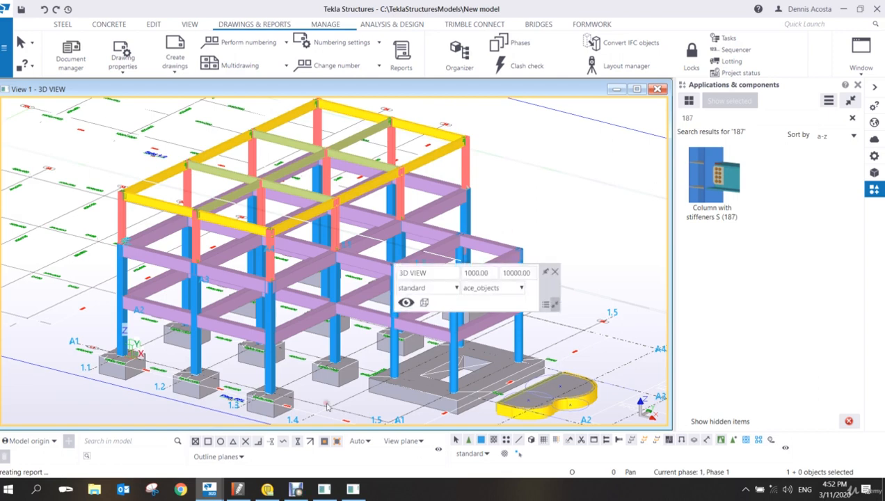
left_click(297, 491)
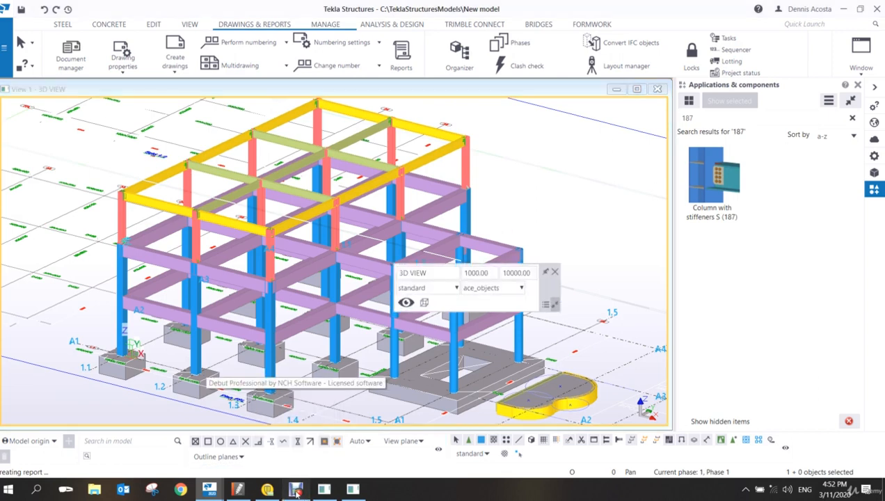